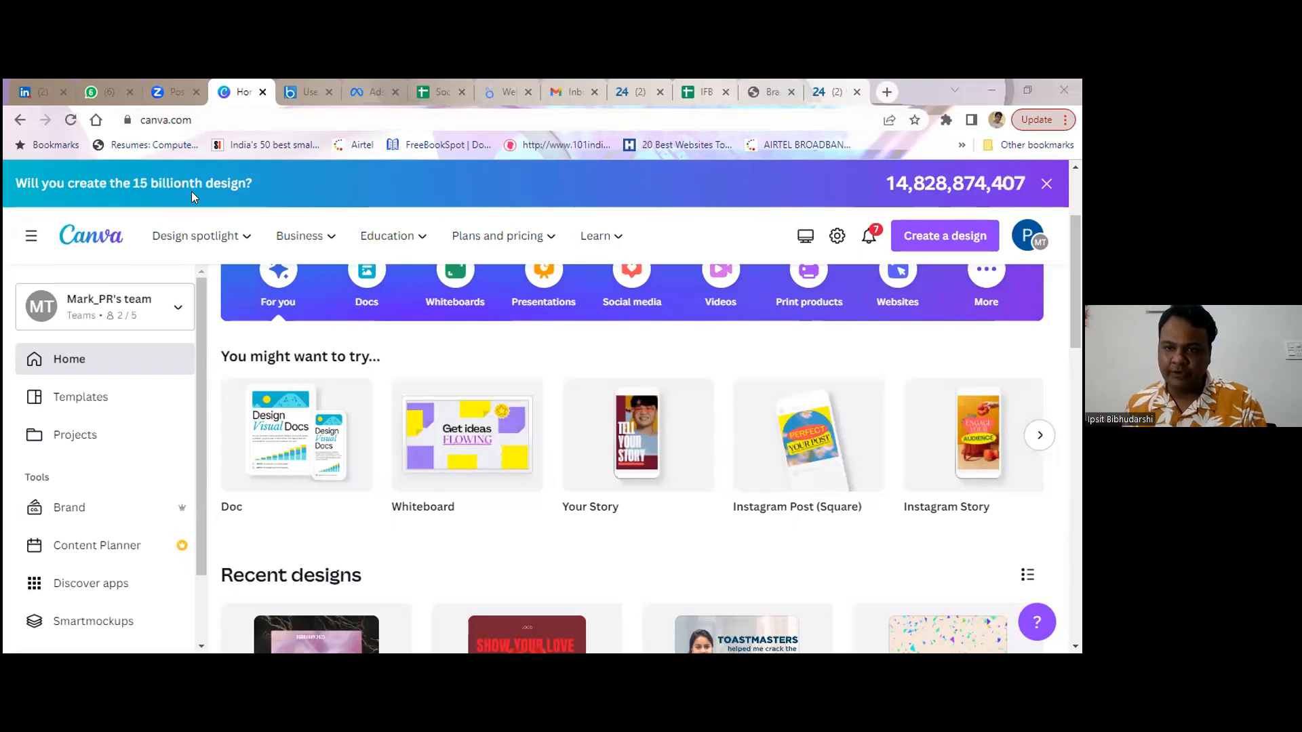
Dismiss the "15 billionth design" banner and check the account menu with its settings and team options
{"action": "scroll", "coordinate": [412, 356], "scroll_direction": "up", "scroll_amount": 2}
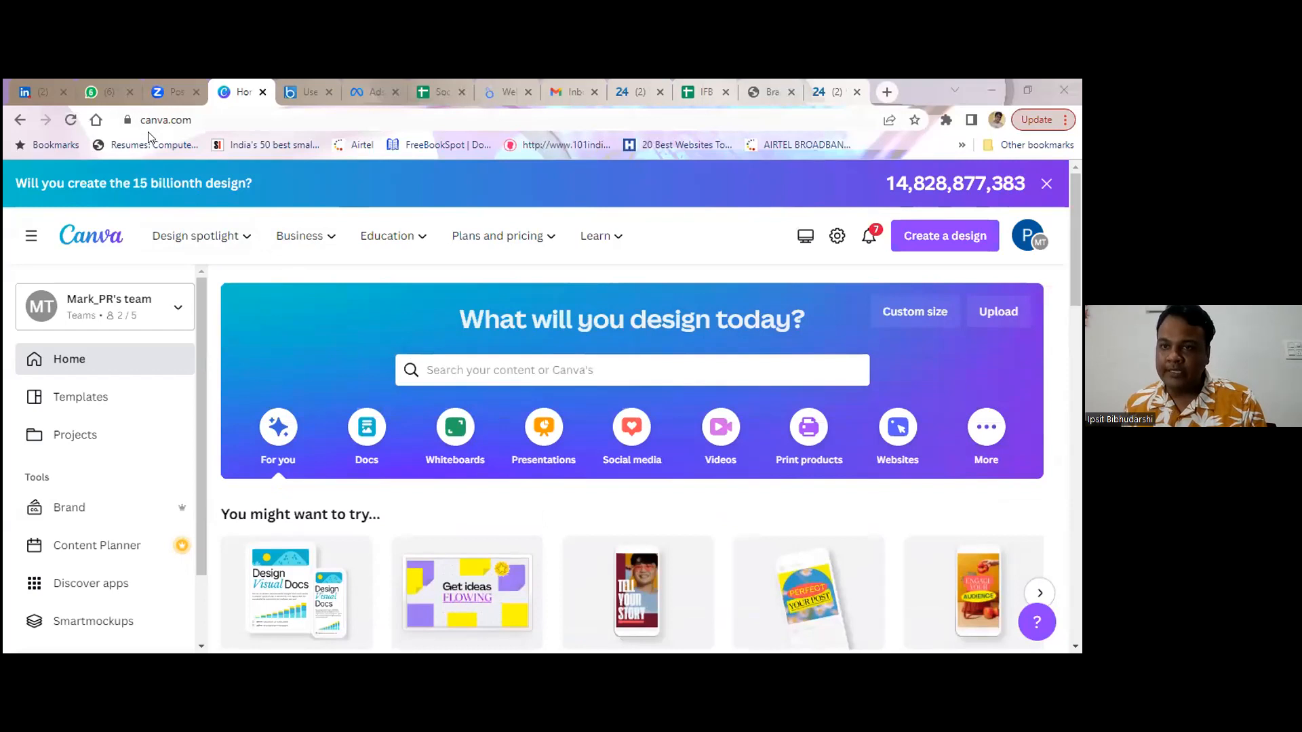
{"action": "left_click", "coordinate": [1046, 184]}
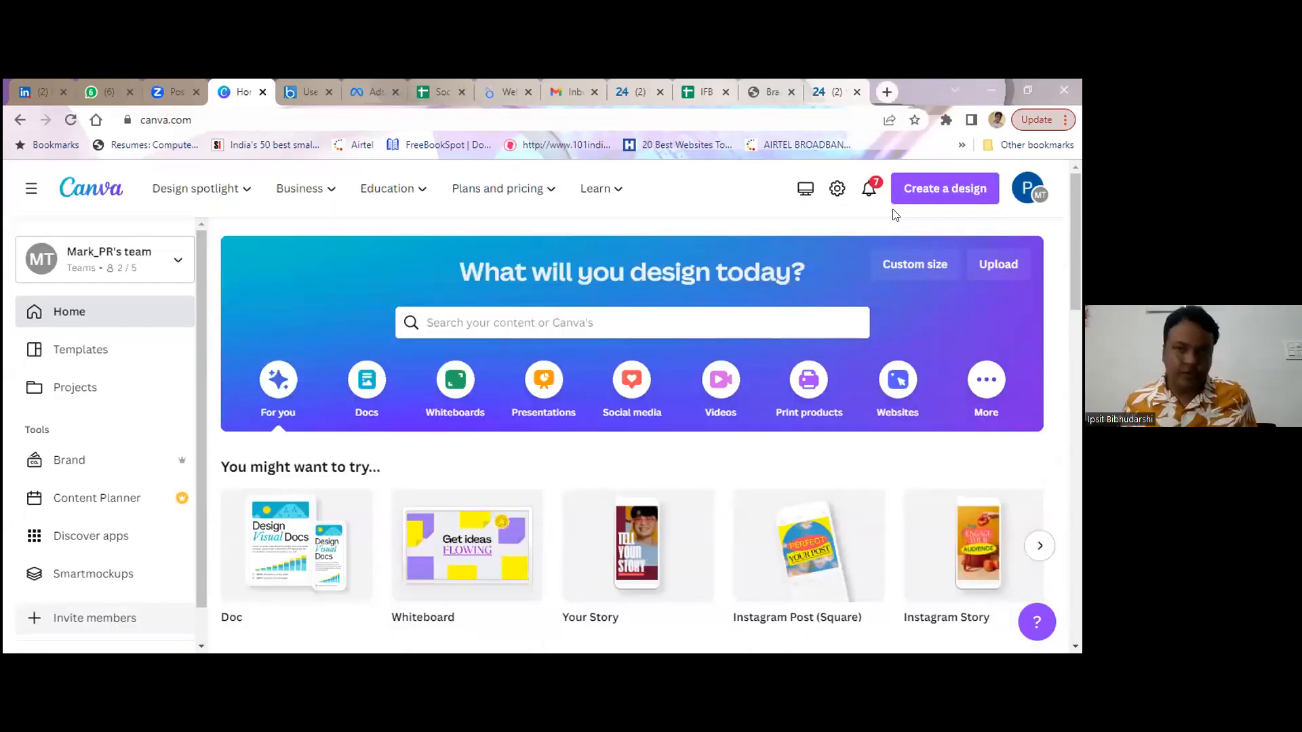
{"action": "left_click", "coordinate": [1029, 188]}
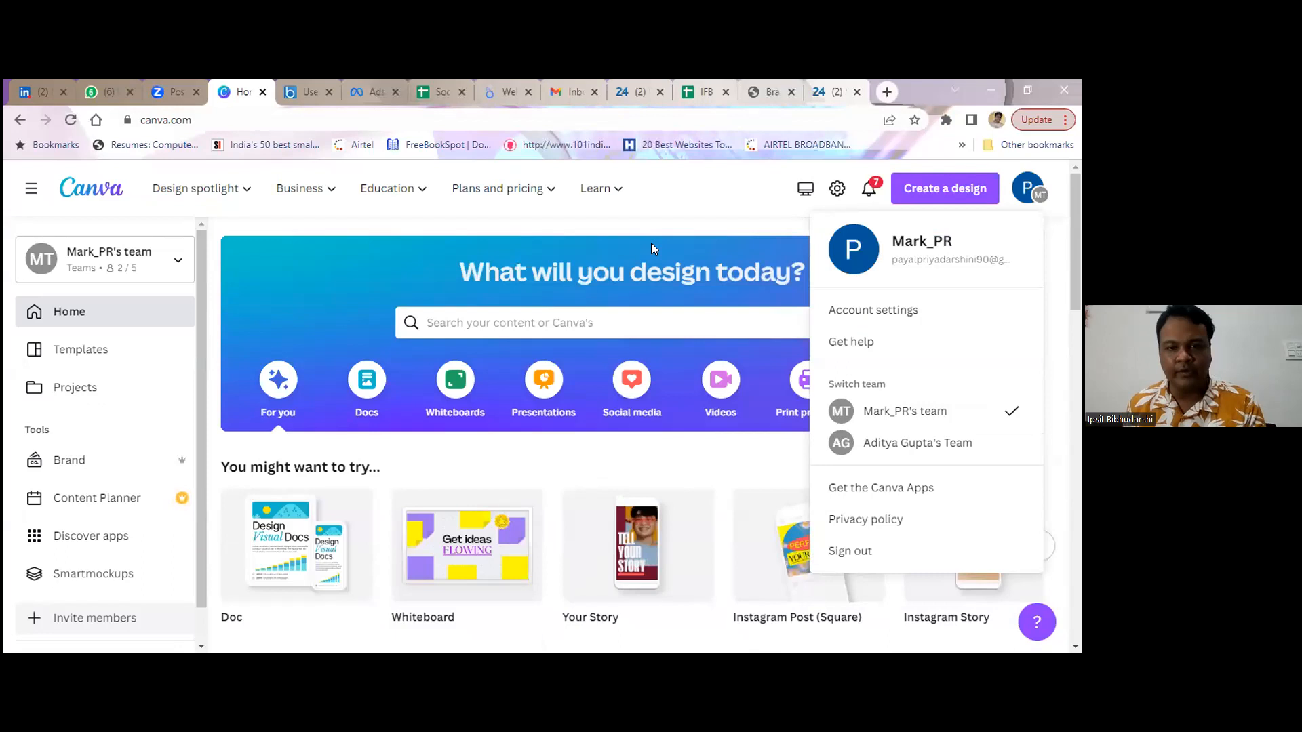
{"action": "left_click", "coordinate": [733, 211]}
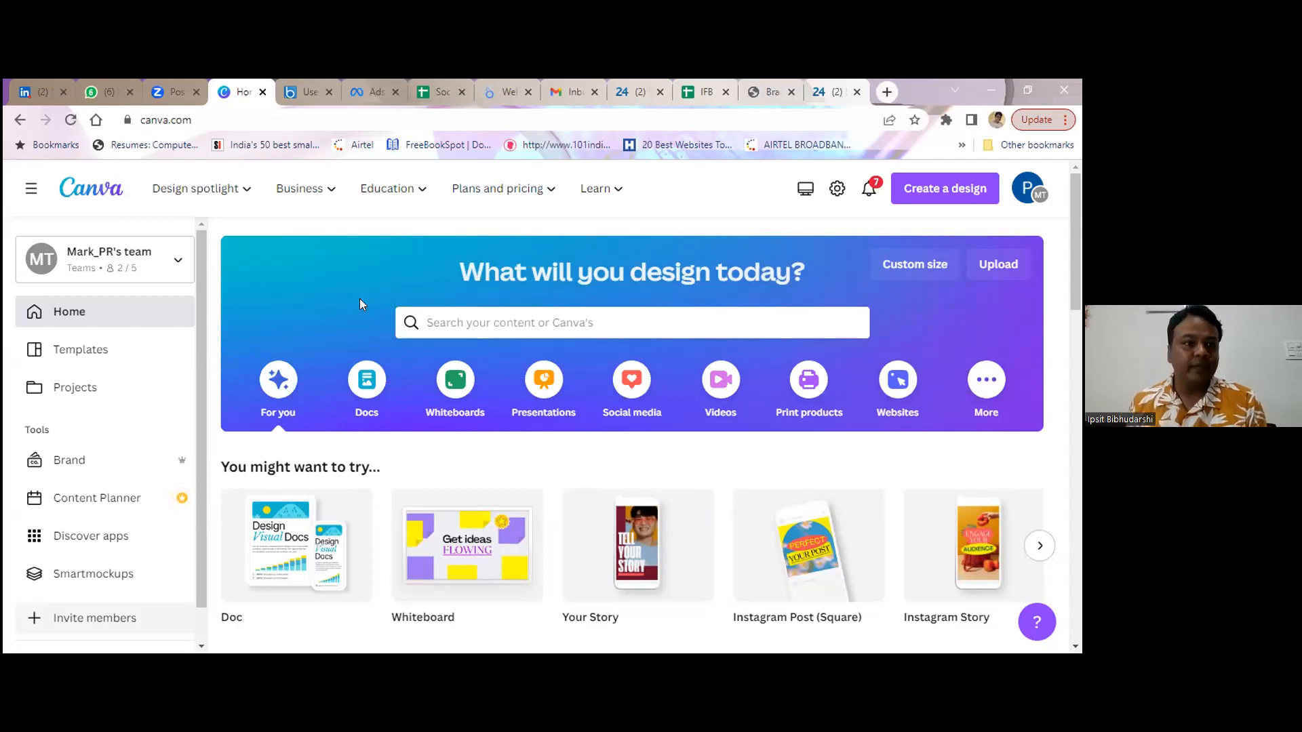
Create a new blank design using the Instagram Post (Square) format
{"action": "scroll", "coordinate": [237, 316], "scroll_direction": "down", "scroll_amount": 1}
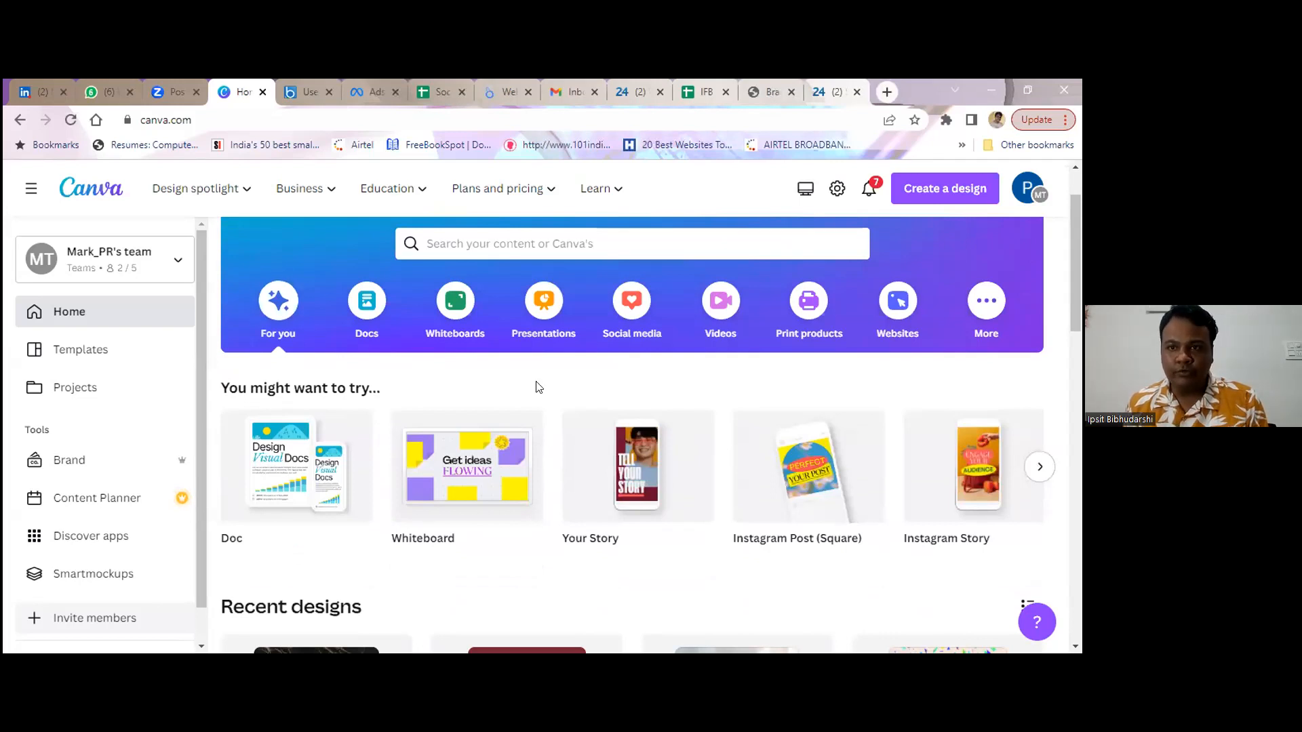
{"action": "scroll", "coordinate": [841, 292], "scroll_direction": "up", "scroll_amount": 1}
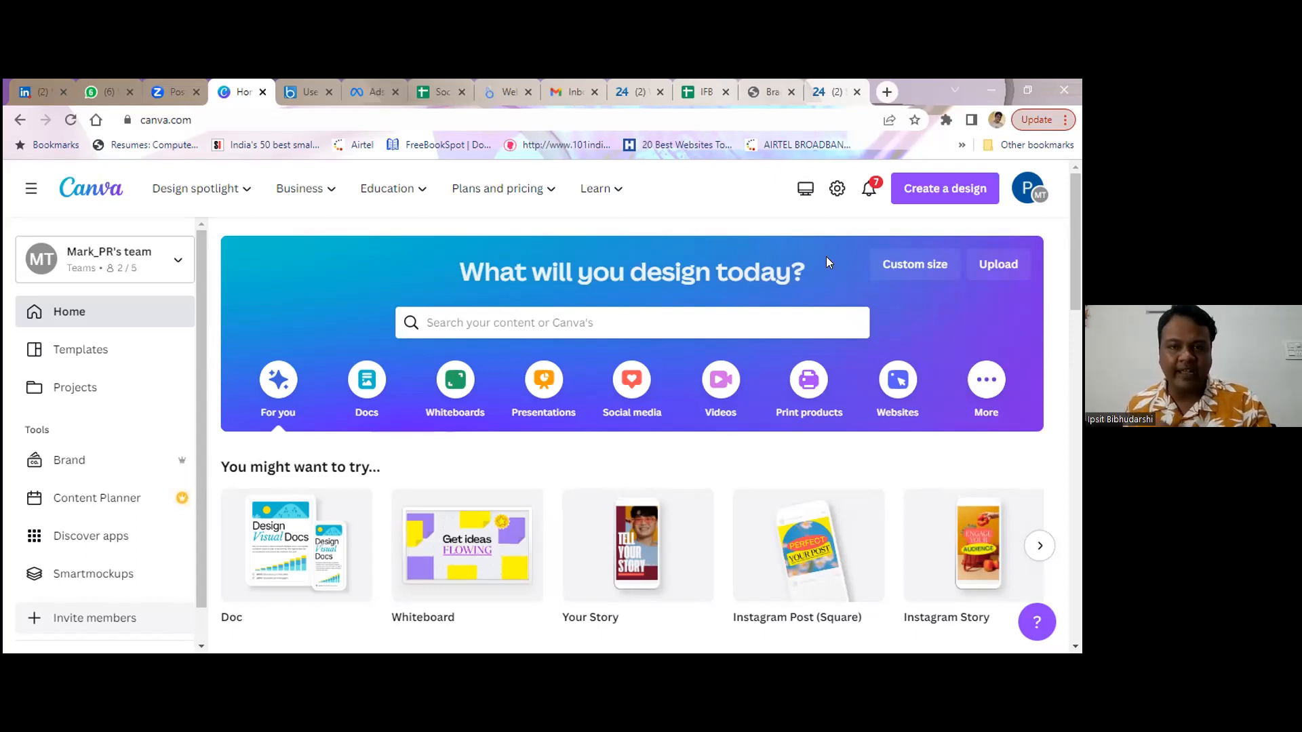
{"action": "left_click", "coordinate": [934, 190]}
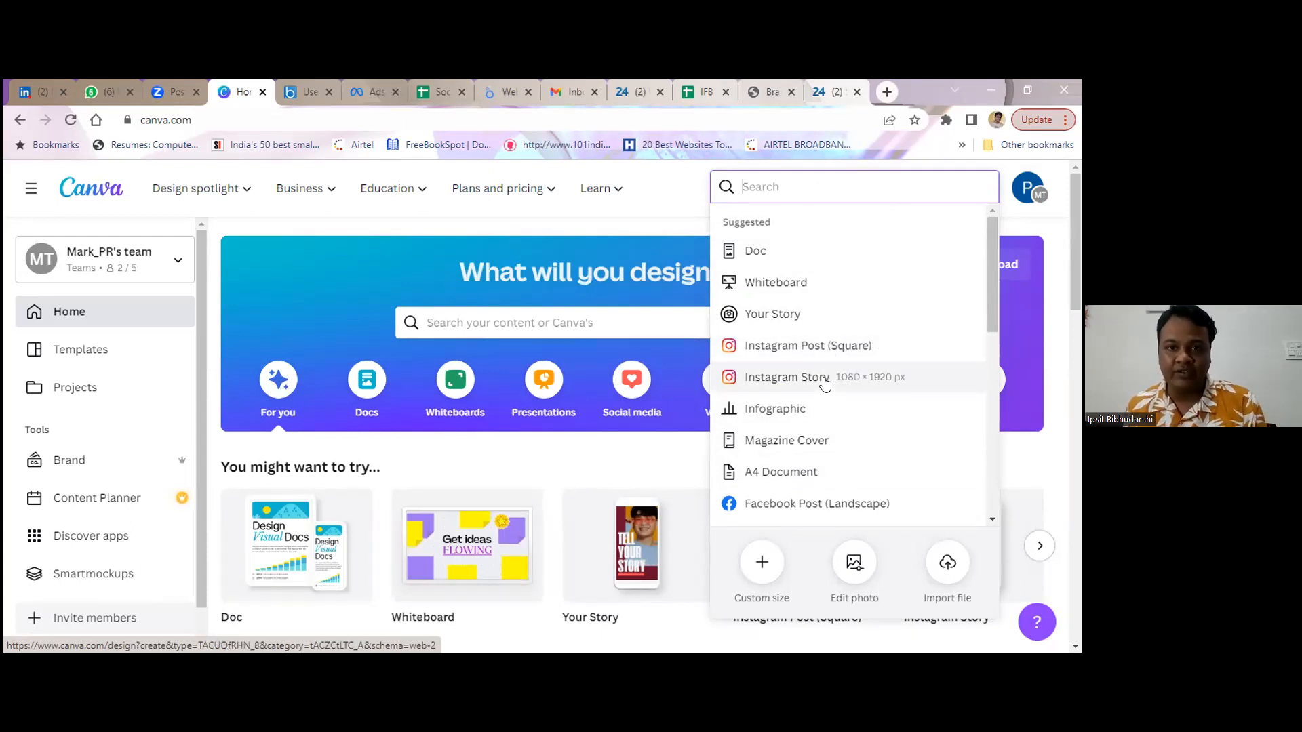
{"action": "left_click", "coordinate": [760, 565]}
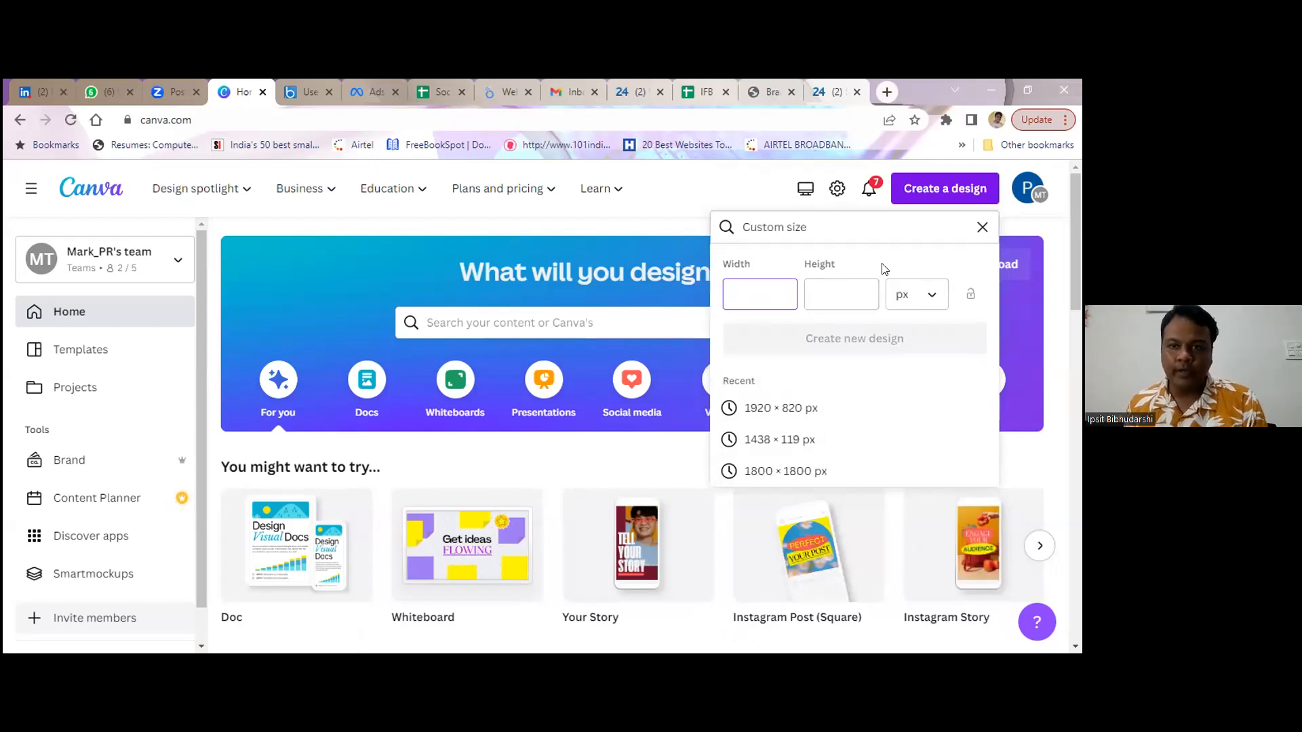
{"action": "left_click", "coordinate": [982, 227]}
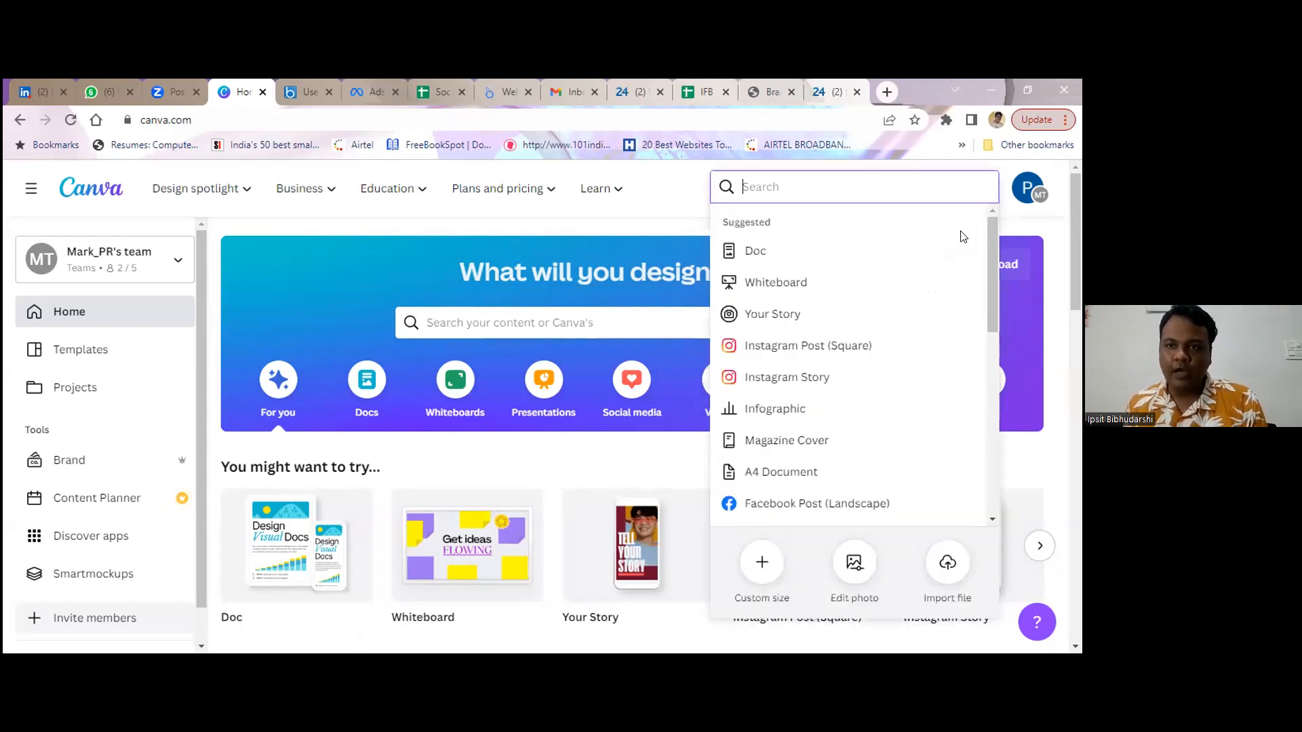
{"action": "left_click", "coordinate": [797, 348]}
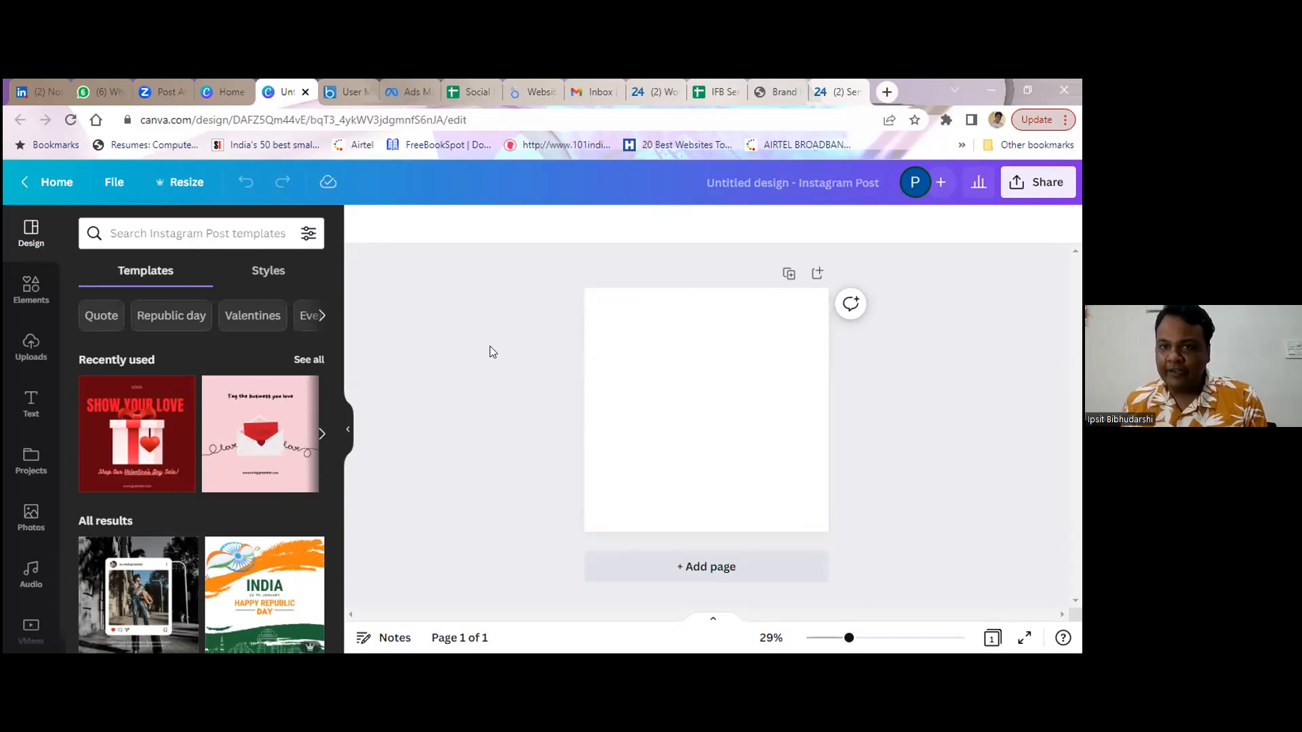
Search the Instagram Post templates for "background"
{"action": "scroll", "coordinate": [28, 461], "scroll_direction": "down", "scroll_amount": 2}
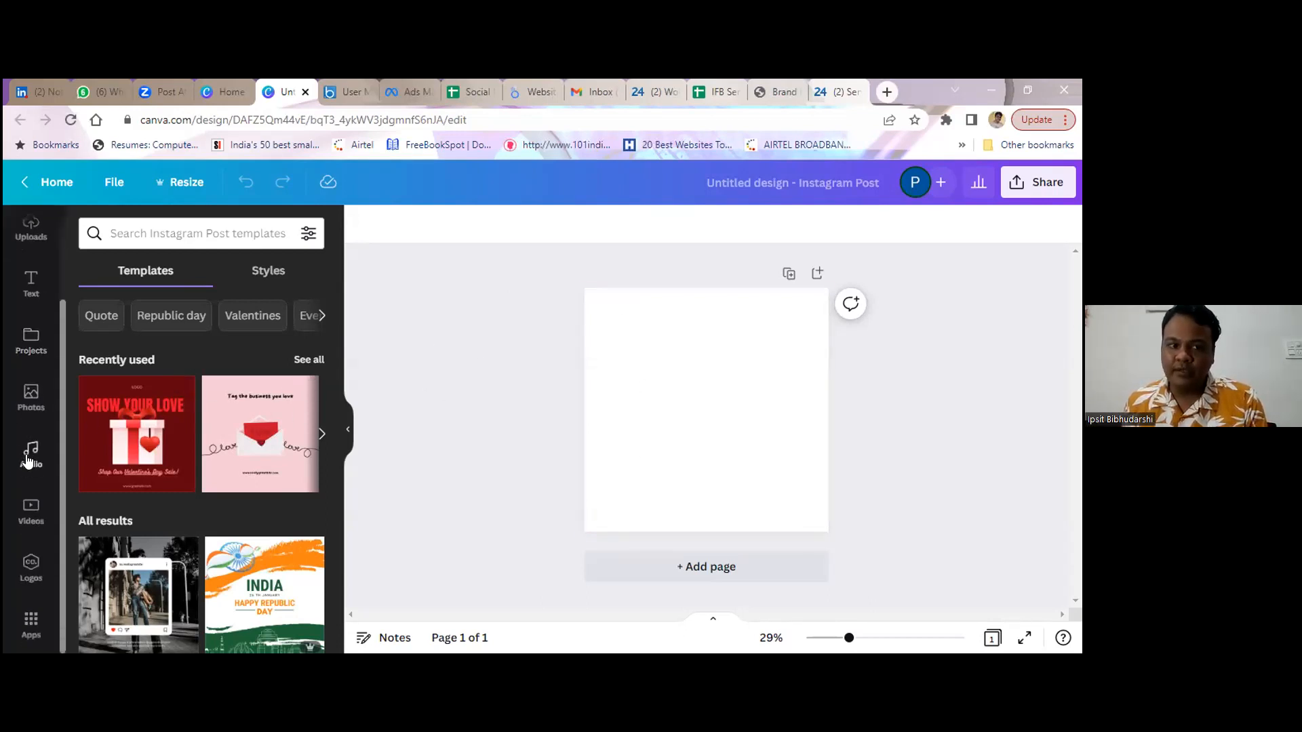
{"action": "scroll", "coordinate": [34, 406], "scroll_direction": "up", "scroll_amount": 2}
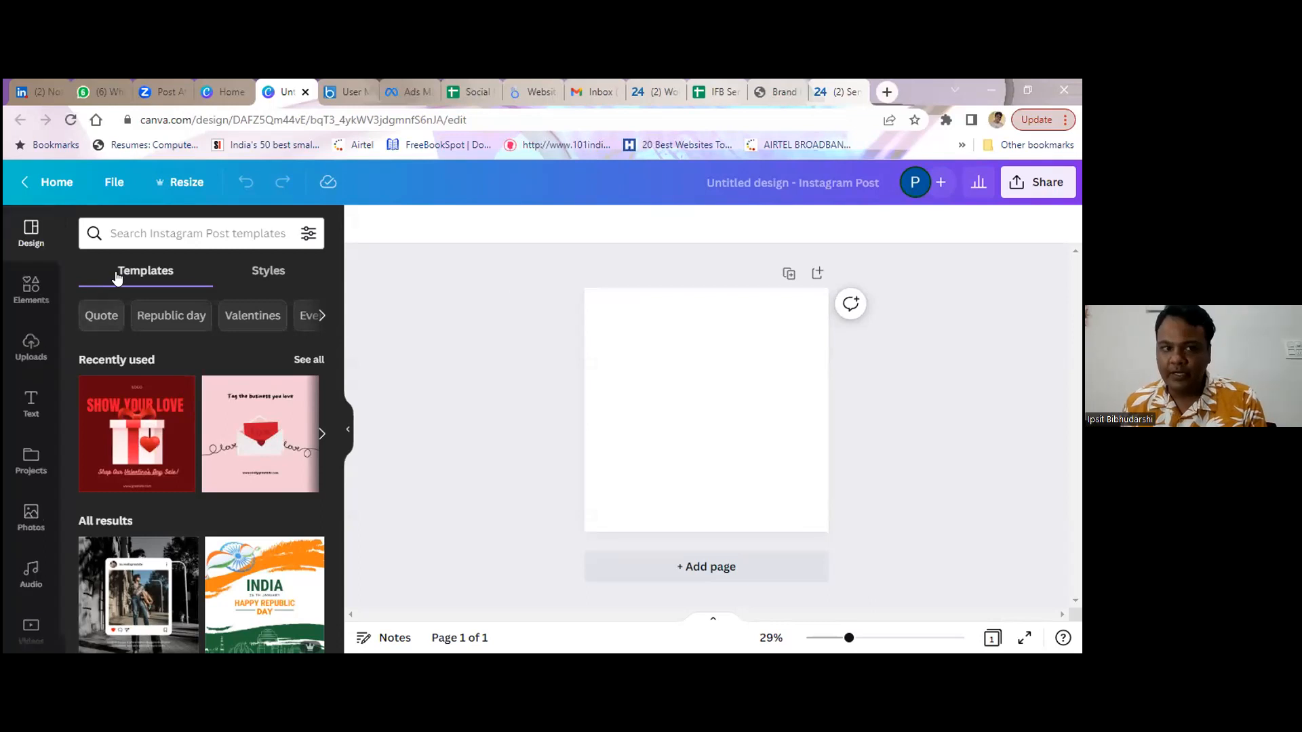
{"action": "left_click", "coordinate": [143, 229]}
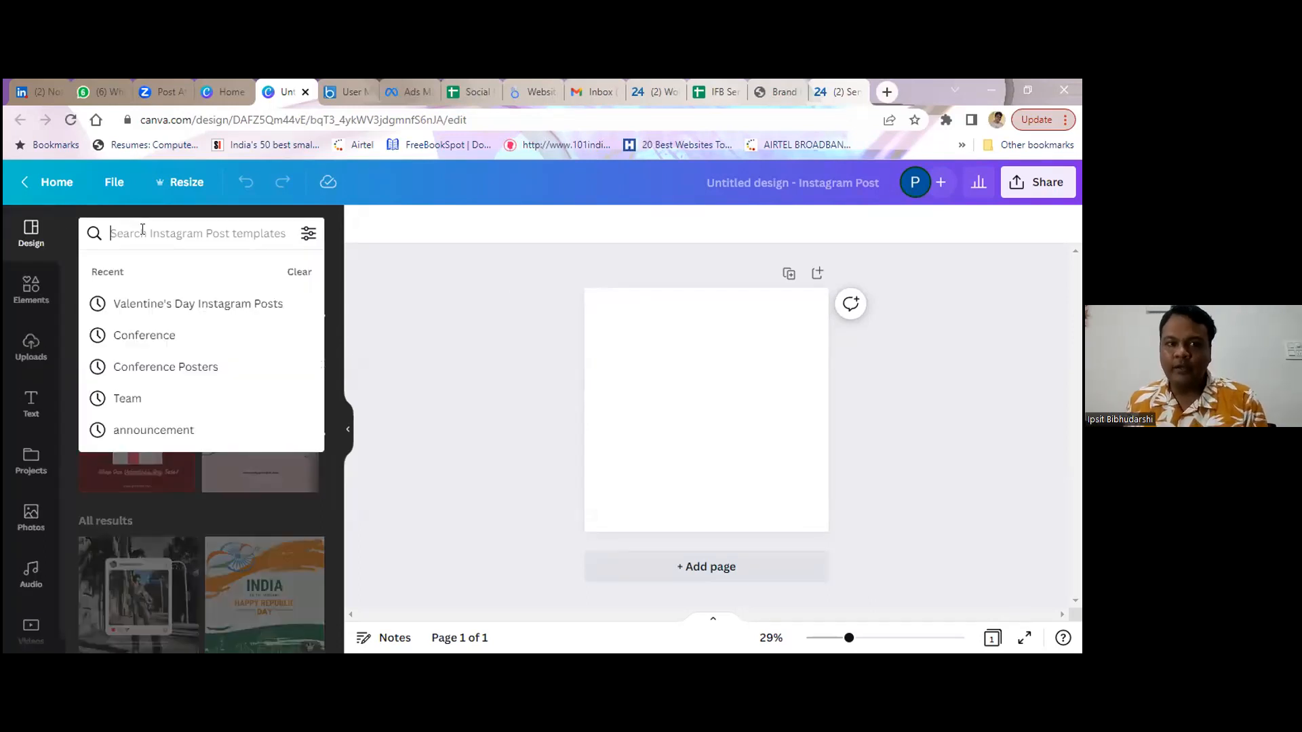
{"action": "left_click", "coordinate": [473, 257]}
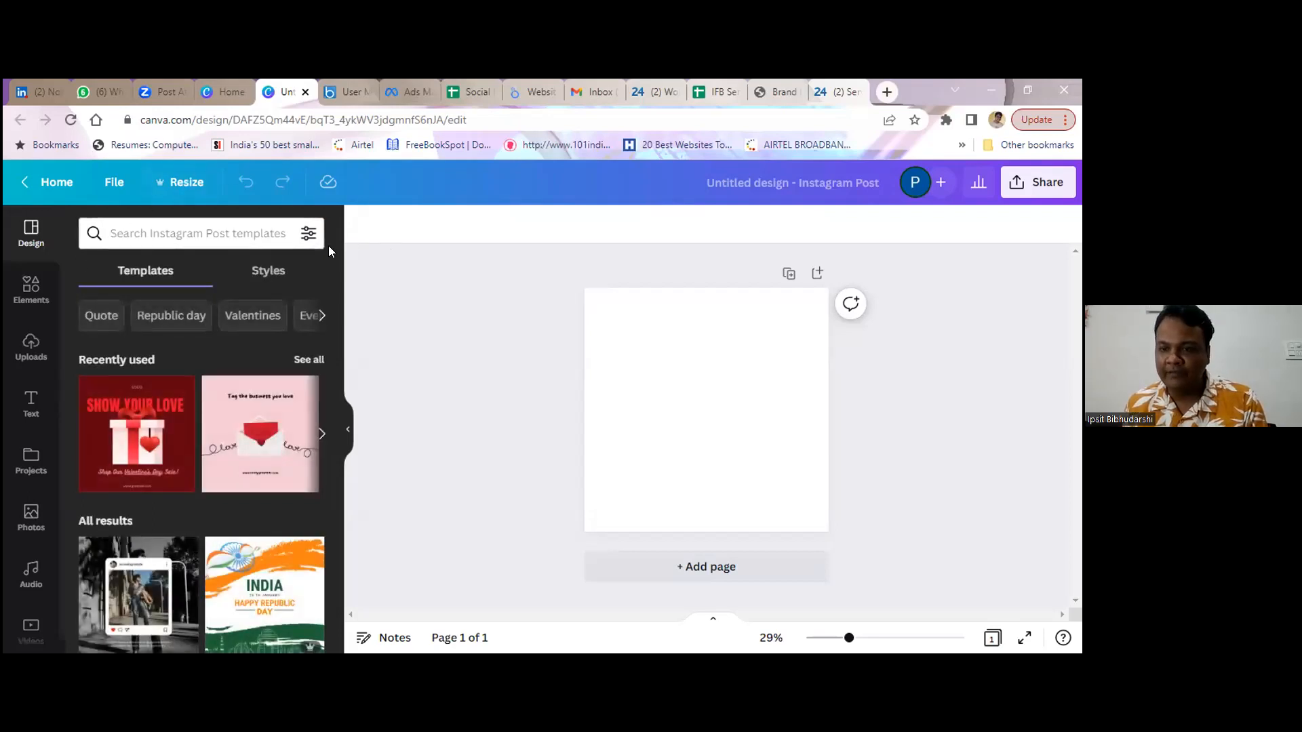
{"action": "left_click", "coordinate": [156, 234]}
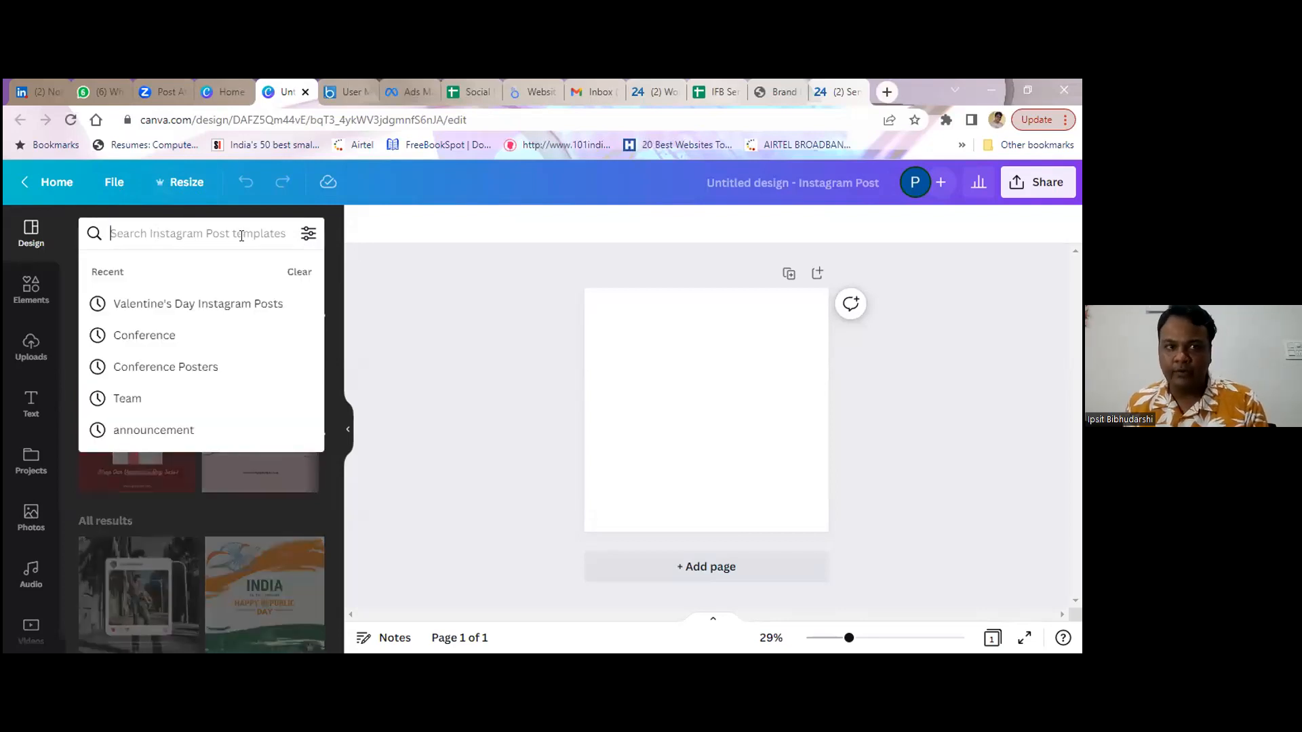
{"action": "type", "text": "background"}
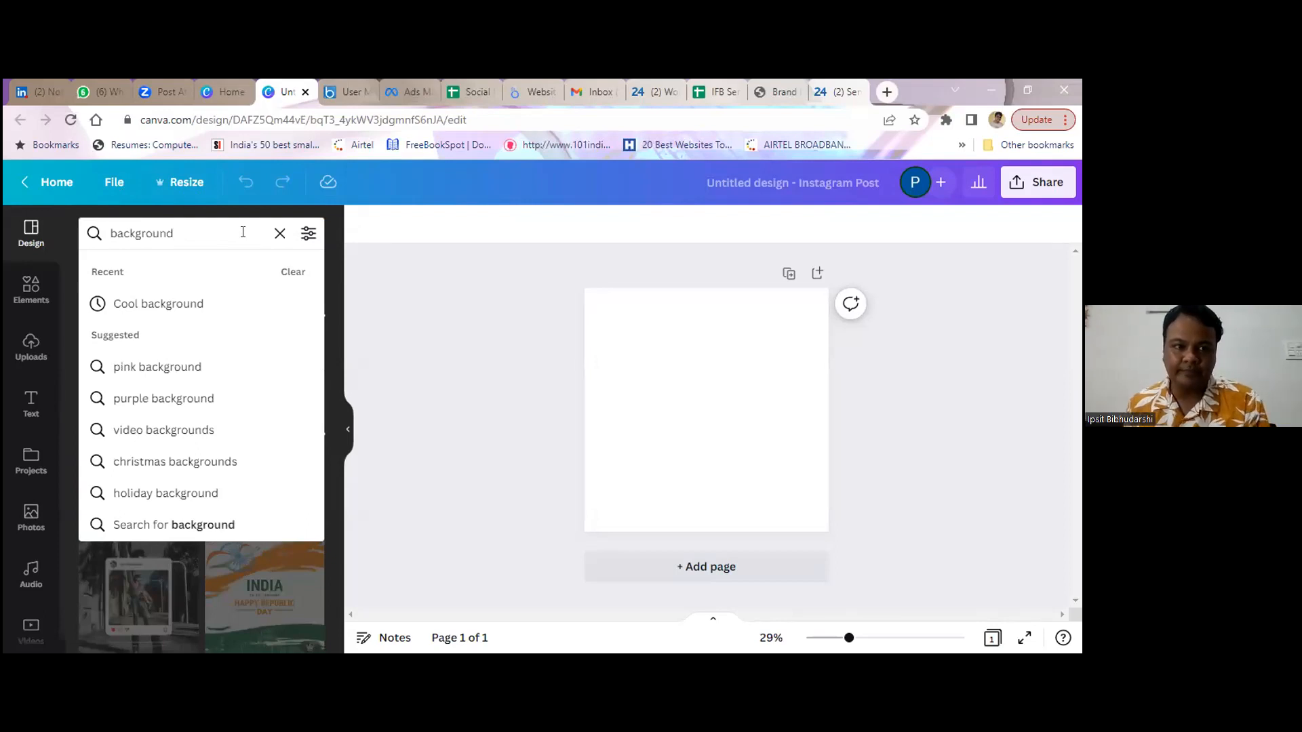
{"action": "key", "text": "Return"}
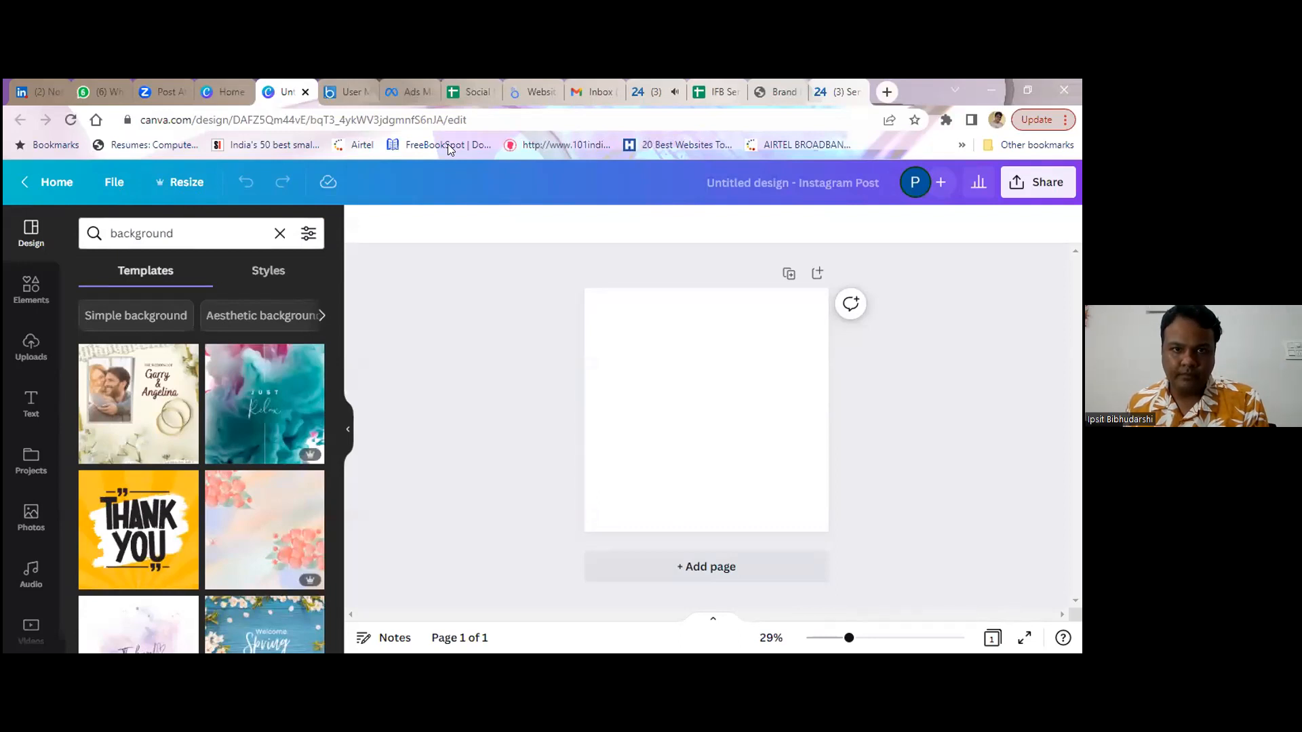
Browse the background templates and apply the pink "Hello October" template to the blank page
{"action": "scroll", "coordinate": [257, 421], "scroll_direction": "down", "scroll_amount": 1}
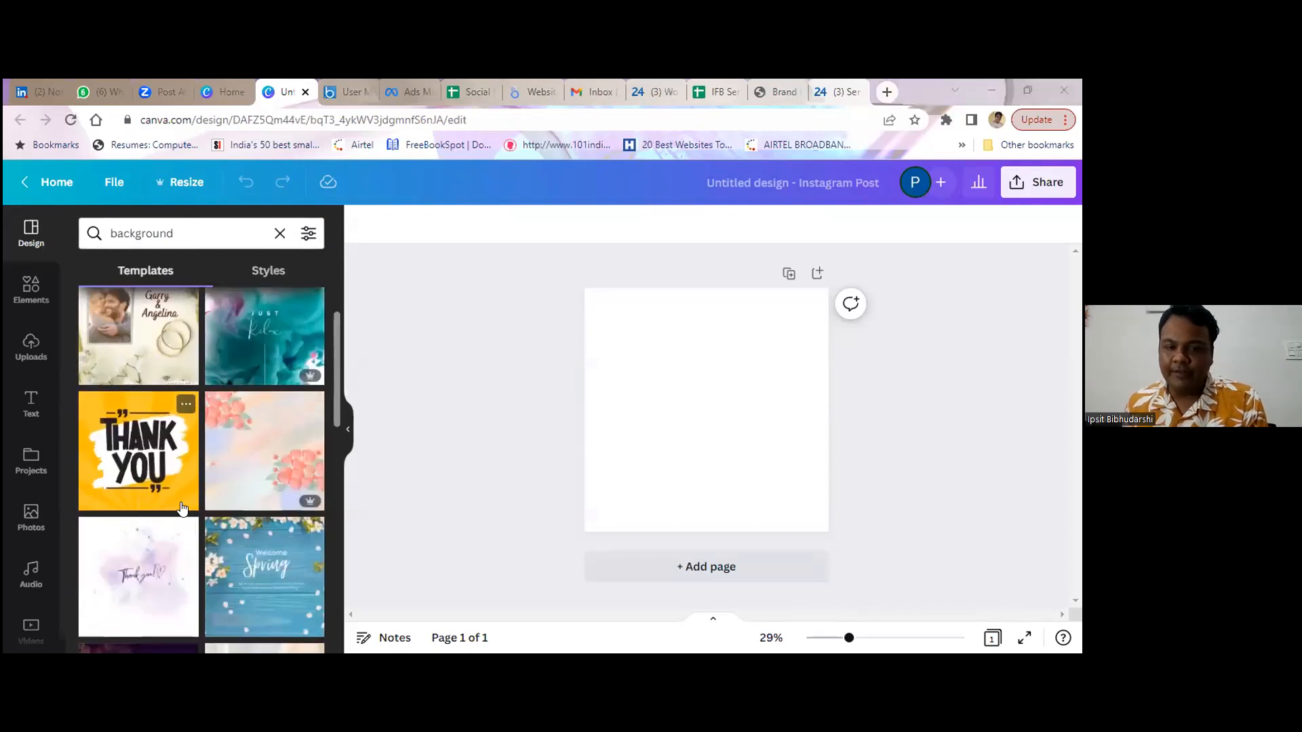
{"action": "scroll", "coordinate": [181, 507], "scroll_direction": "down", "scroll_amount": 5}
{"action": "scroll", "coordinate": [183, 507], "scroll_direction": "down", "scroll_amount": 4}
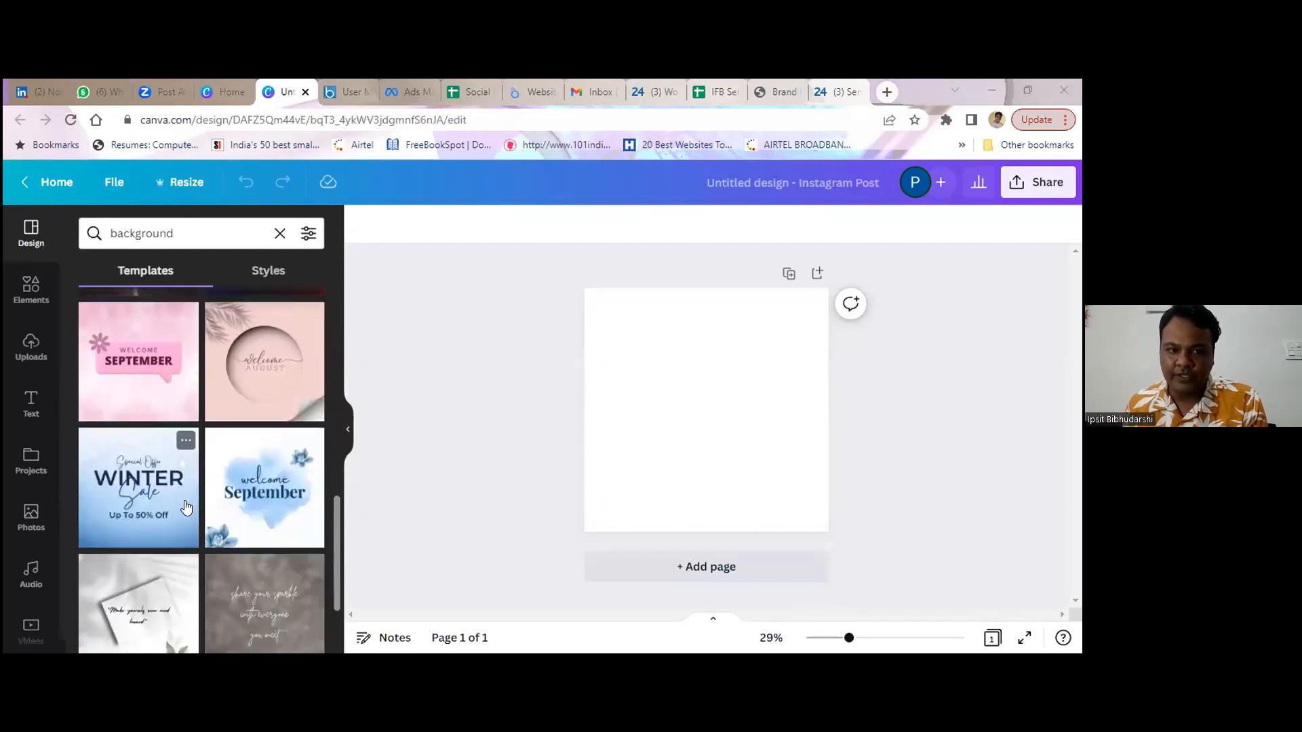
{"action": "scroll", "coordinate": [186, 507], "scroll_direction": "down", "scroll_amount": 6}
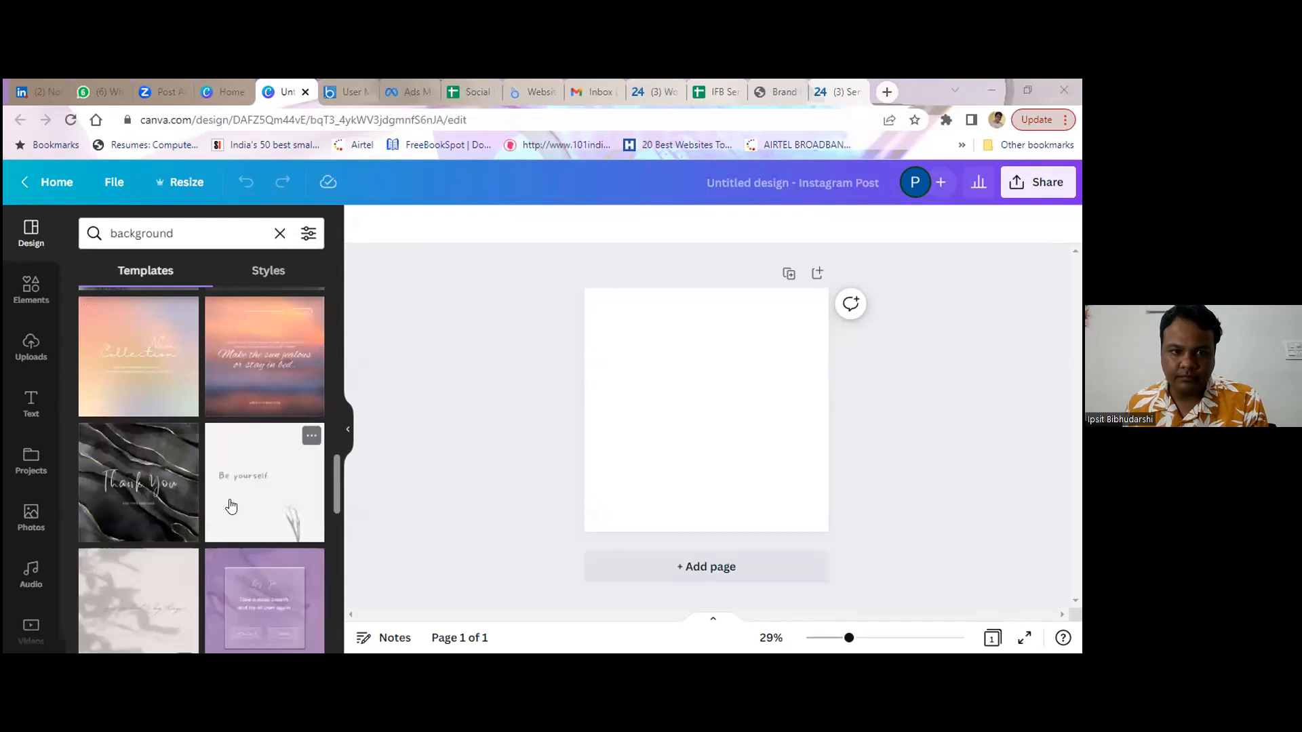
{"action": "scroll", "coordinate": [231, 507], "scroll_direction": "down", "scroll_amount": 1}
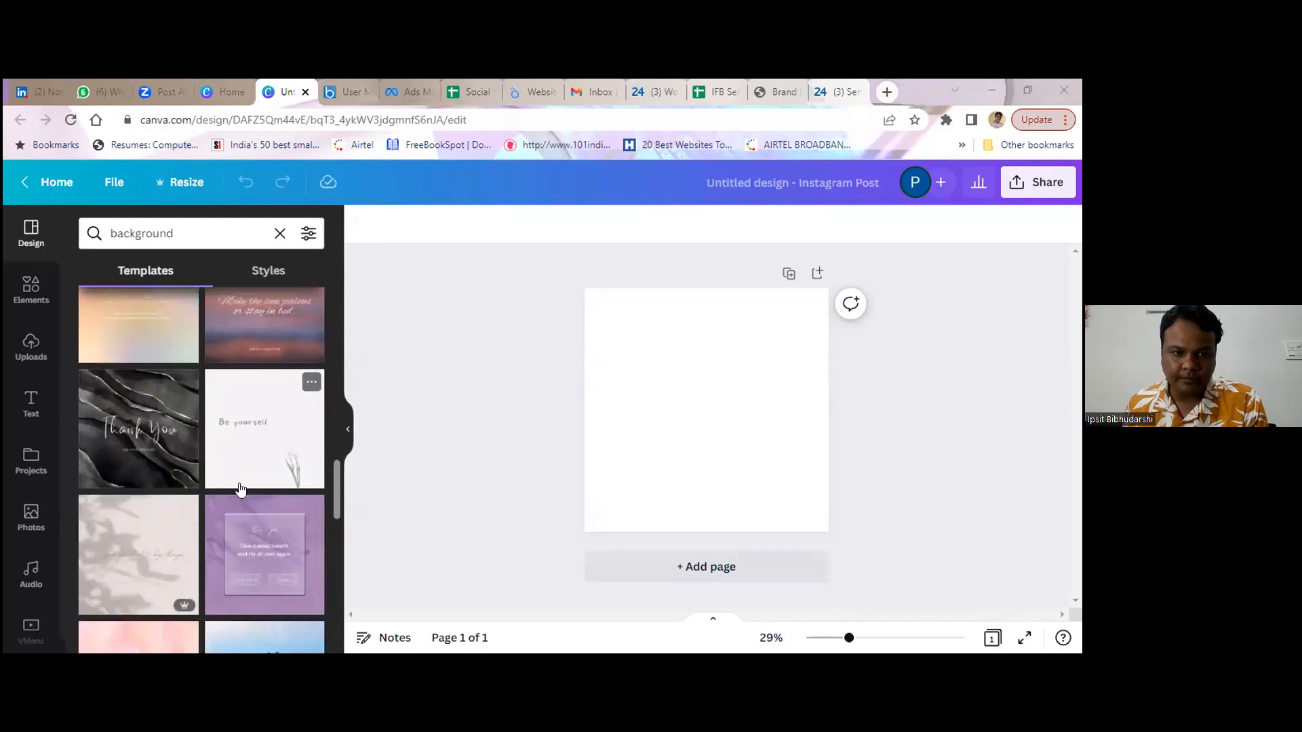
{"action": "scroll", "coordinate": [245, 490], "scroll_direction": "down", "scroll_amount": 5}
{"action": "scroll", "coordinate": [248, 490], "scroll_direction": "down", "scroll_amount": 3}
{"action": "scroll", "coordinate": [248, 489], "scroll_direction": "down", "scroll_amount": 1}
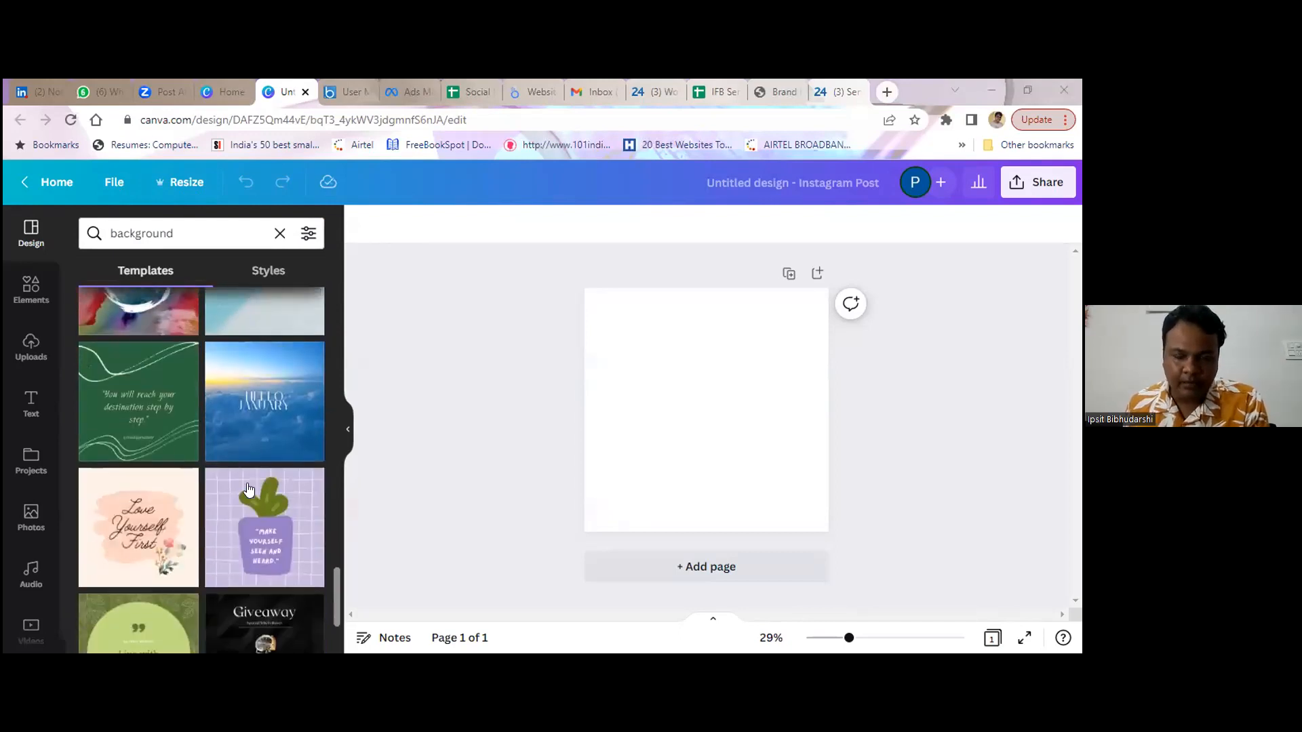
{"action": "scroll", "coordinate": [248, 489], "scroll_direction": "down", "scroll_amount": 3}
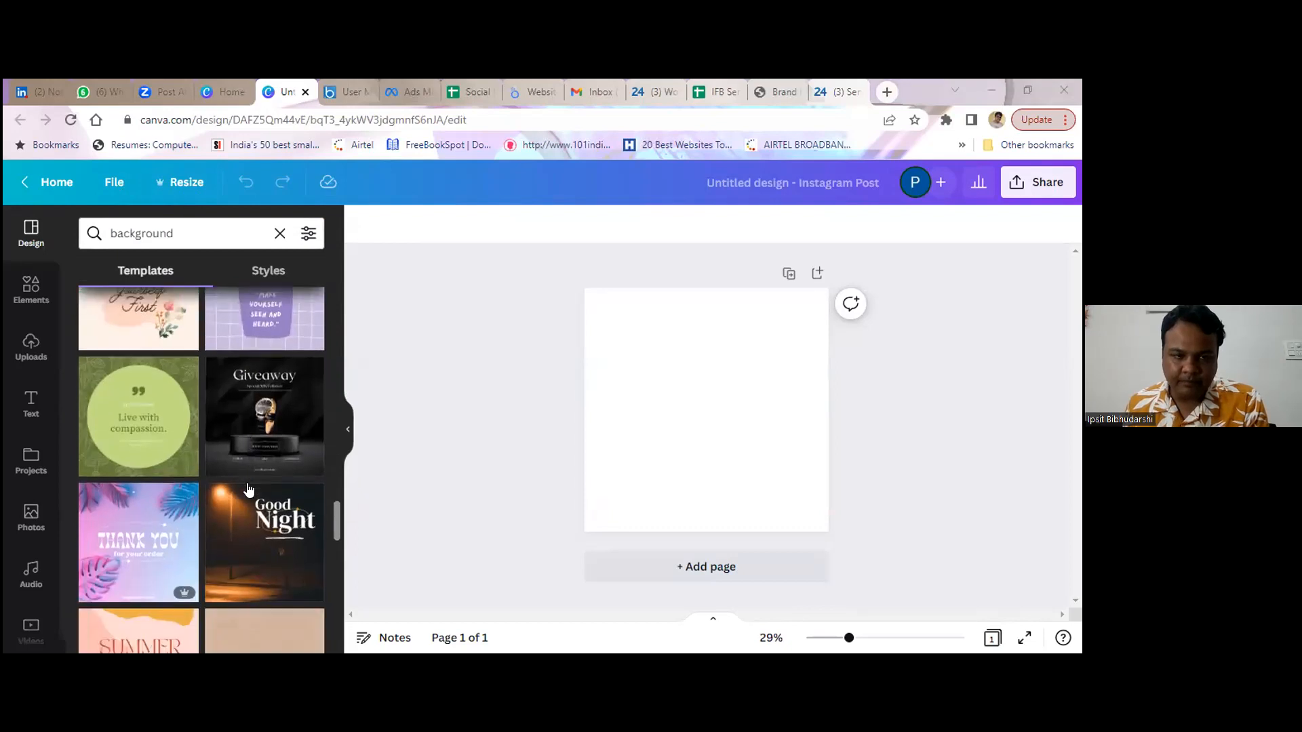
{"action": "scroll", "coordinate": [248, 489], "scroll_direction": "down", "scroll_amount": 2}
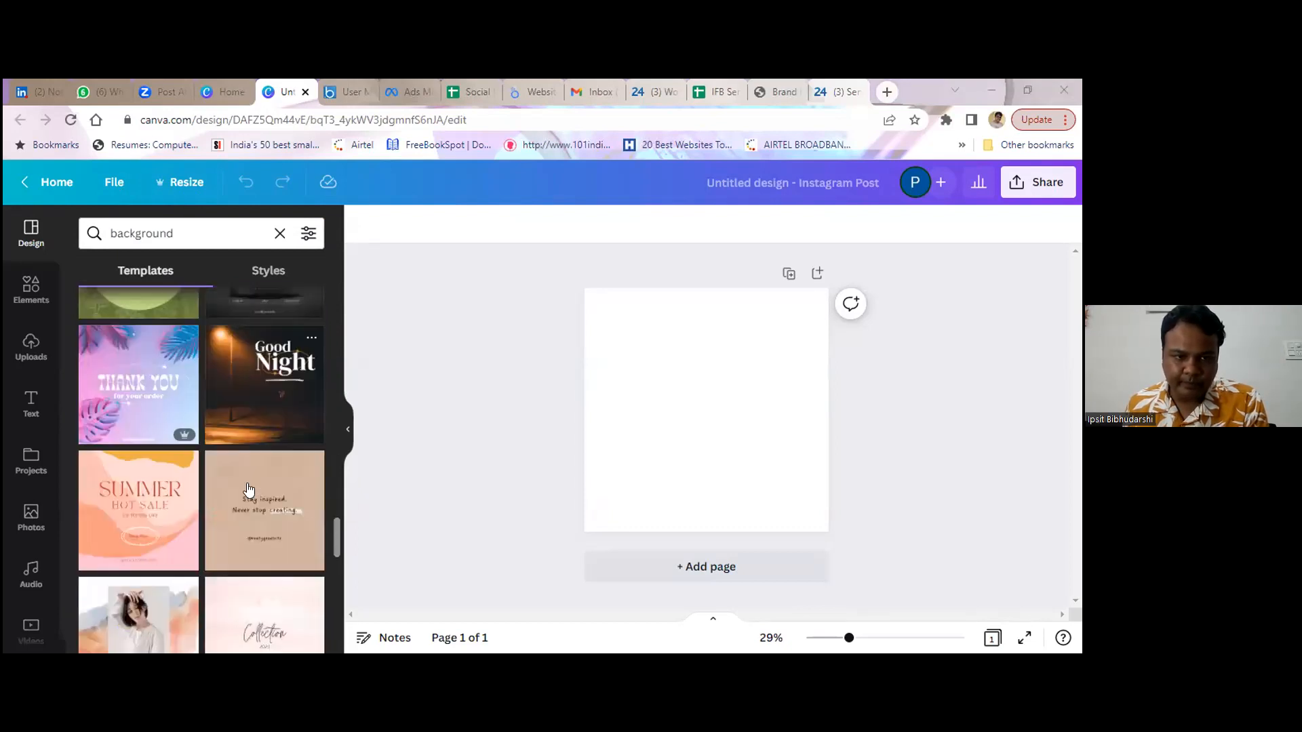
{"action": "scroll", "coordinate": [248, 489], "scroll_direction": "up", "scroll_amount": 2}
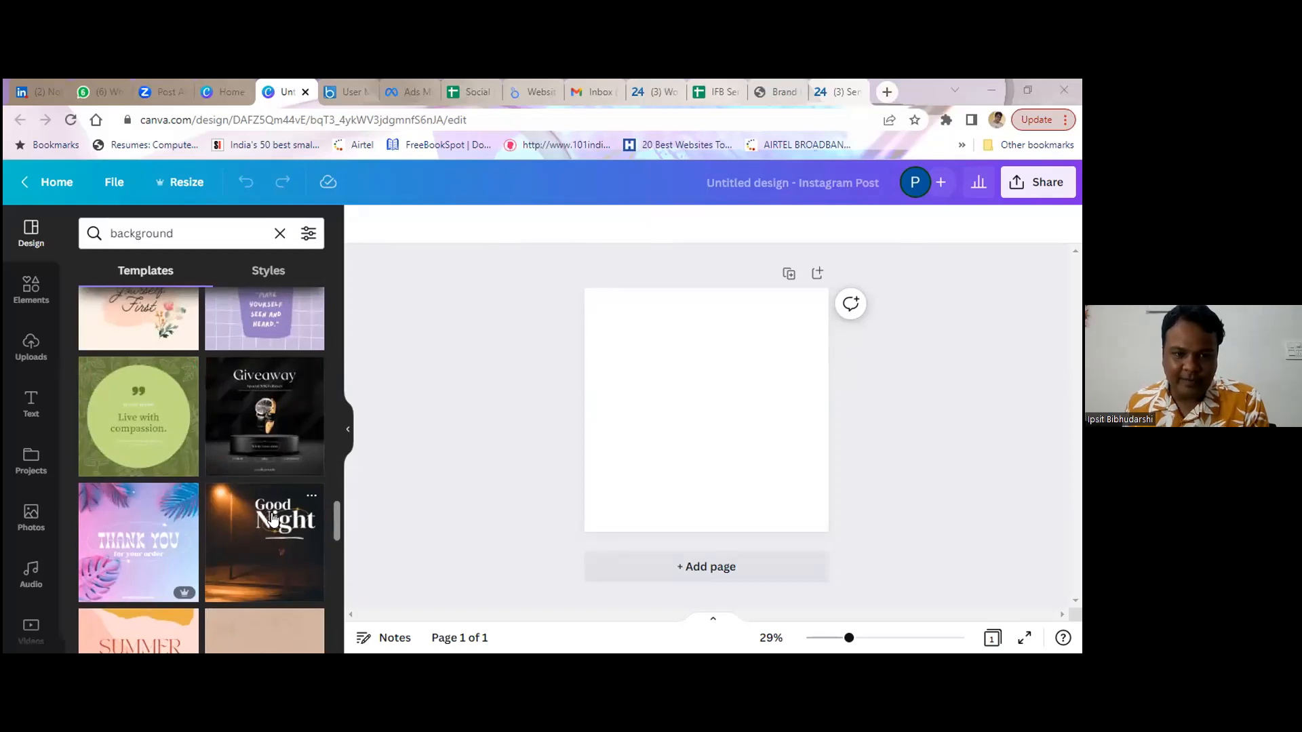
{"action": "scroll", "coordinate": [271, 517], "scroll_direction": "down", "scroll_amount": 6}
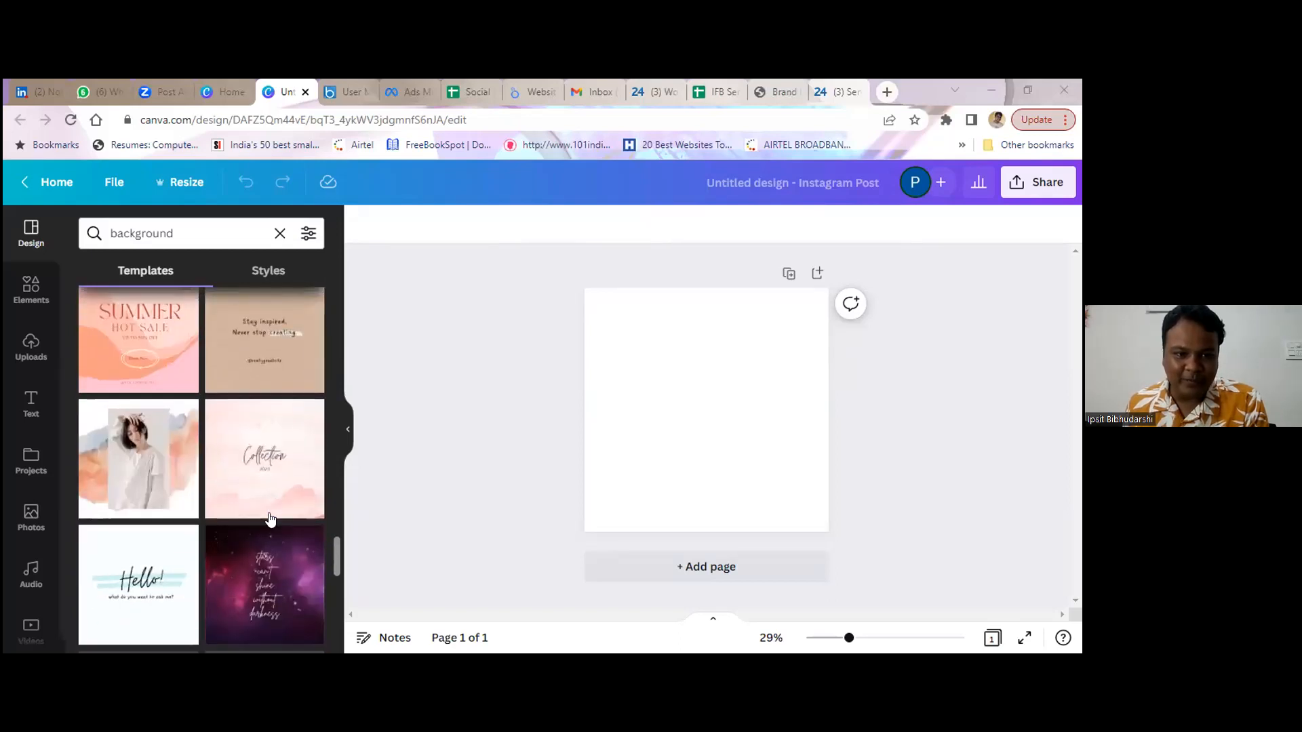
{"action": "scroll", "coordinate": [270, 519], "scroll_direction": "down", "scroll_amount": 2}
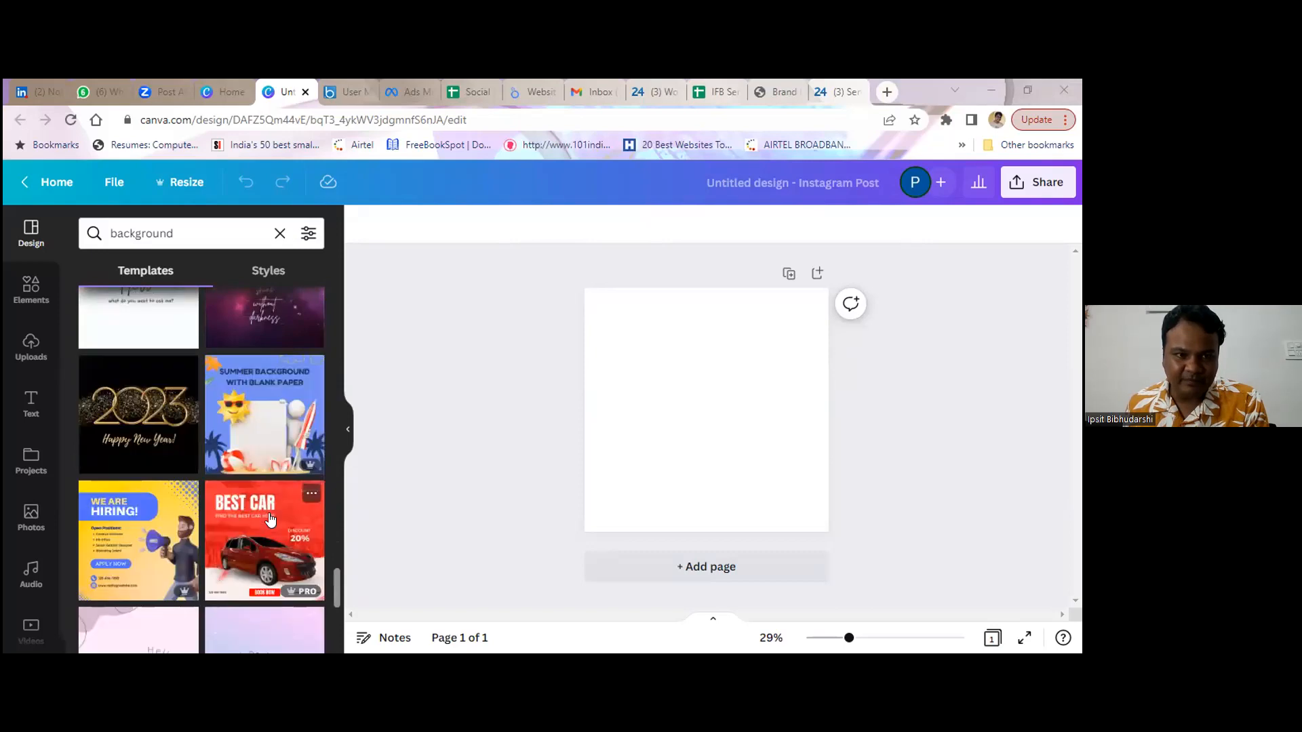
{"action": "scroll", "coordinate": [270, 519], "scroll_direction": "down", "scroll_amount": 3}
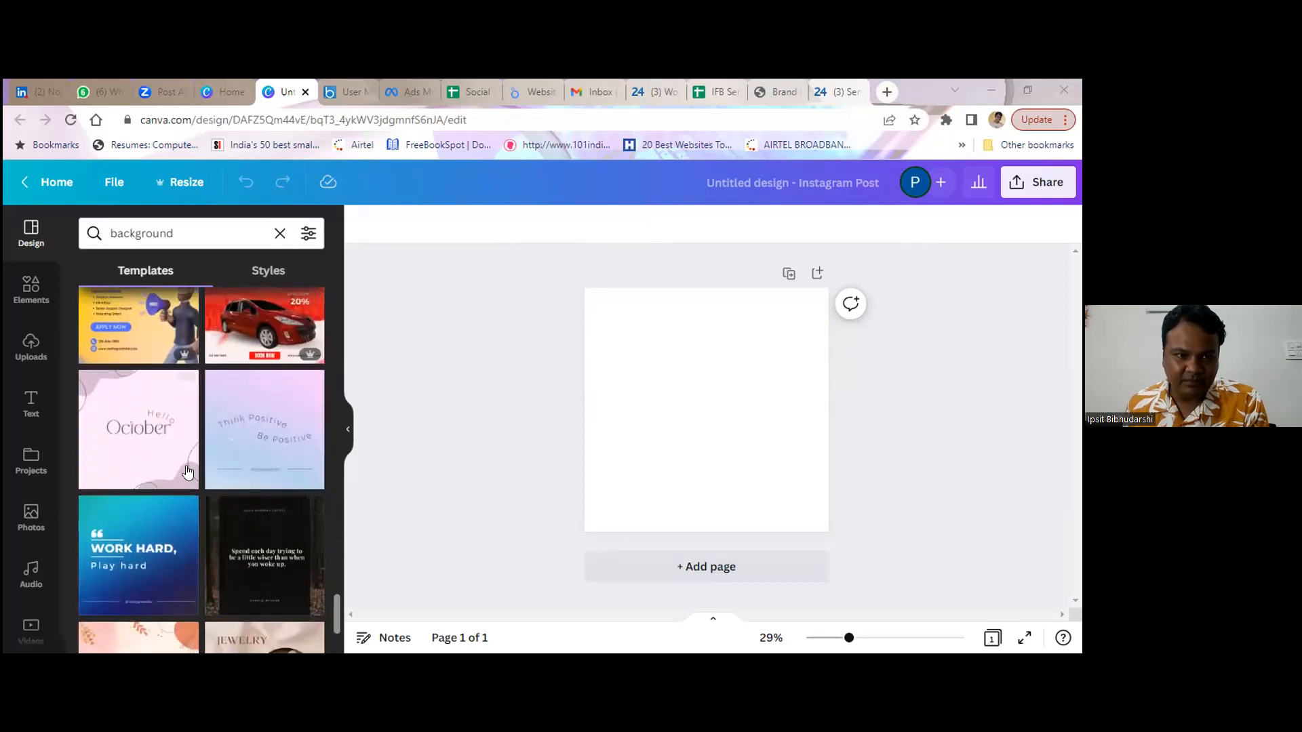
{"action": "left_click", "coordinate": [147, 423]}
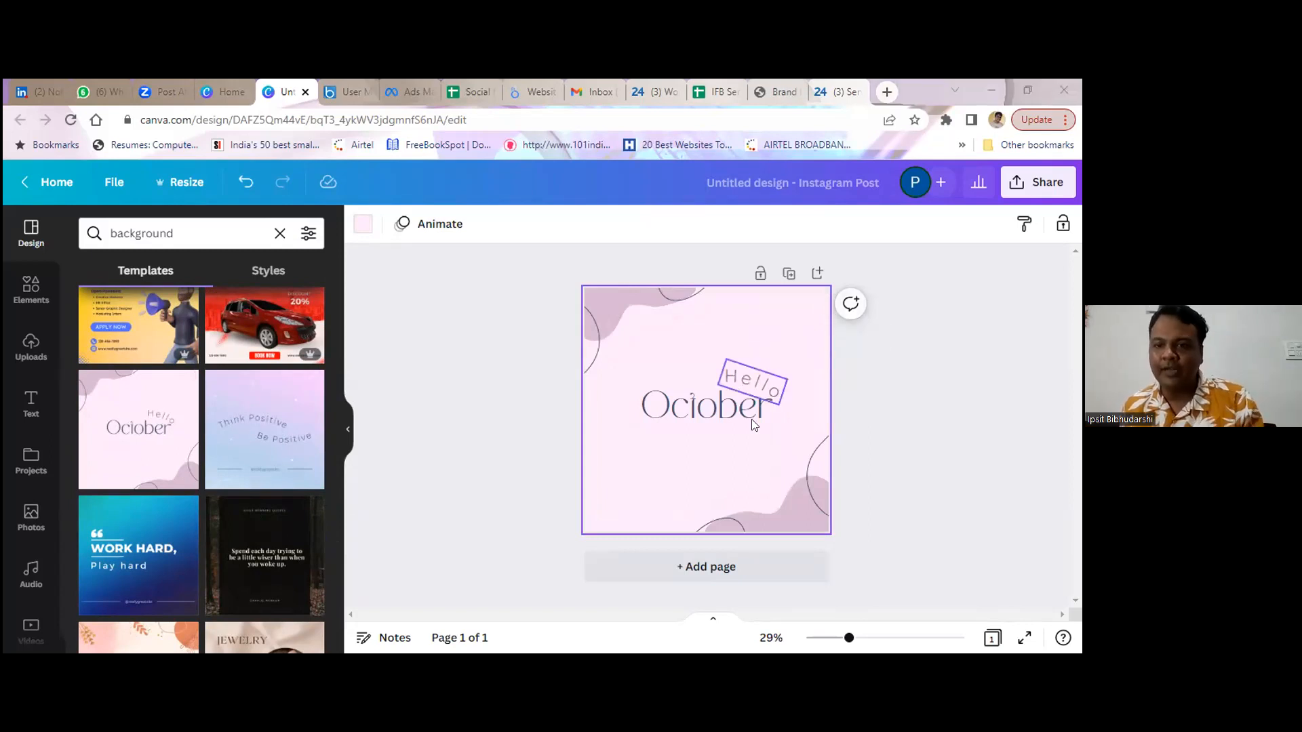
Delete both the "Hello" and "October" texts from the page, keeping only the background artwork
{"action": "left_click", "coordinate": [747, 385]}
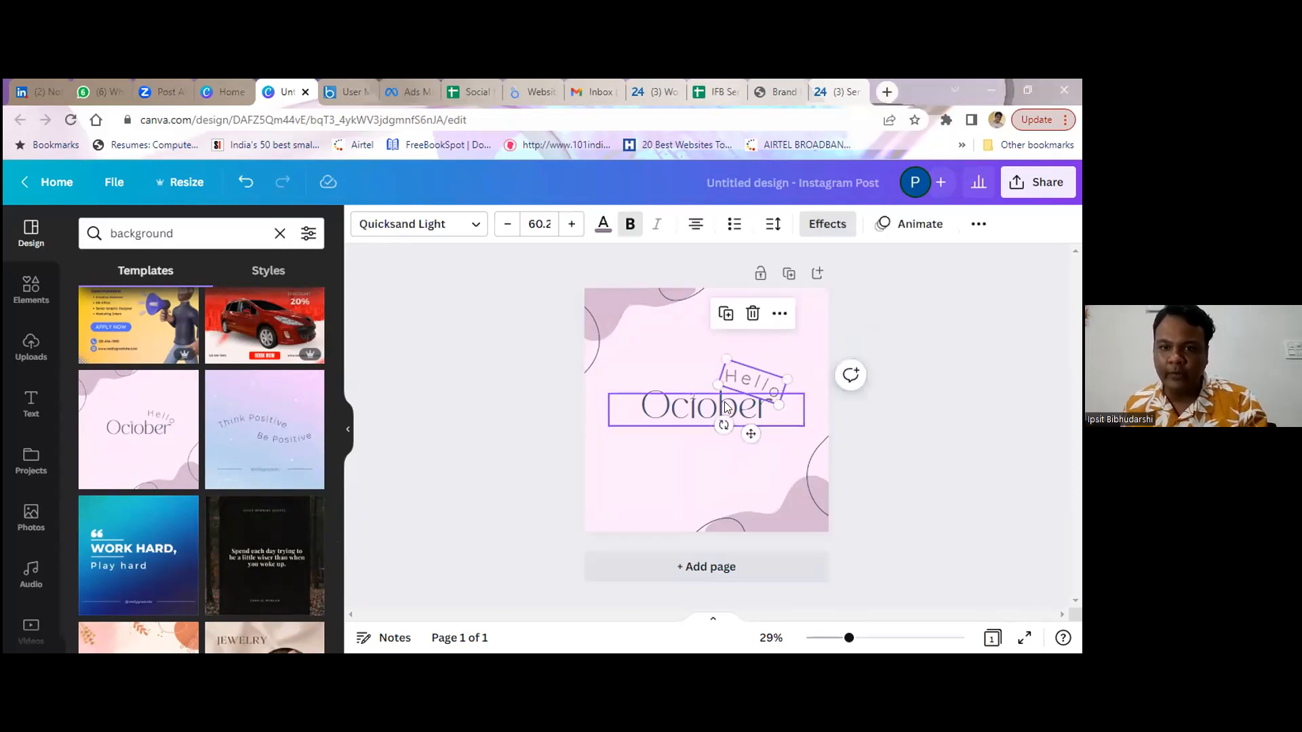
{"action": "left_click", "coordinate": [725, 405]}
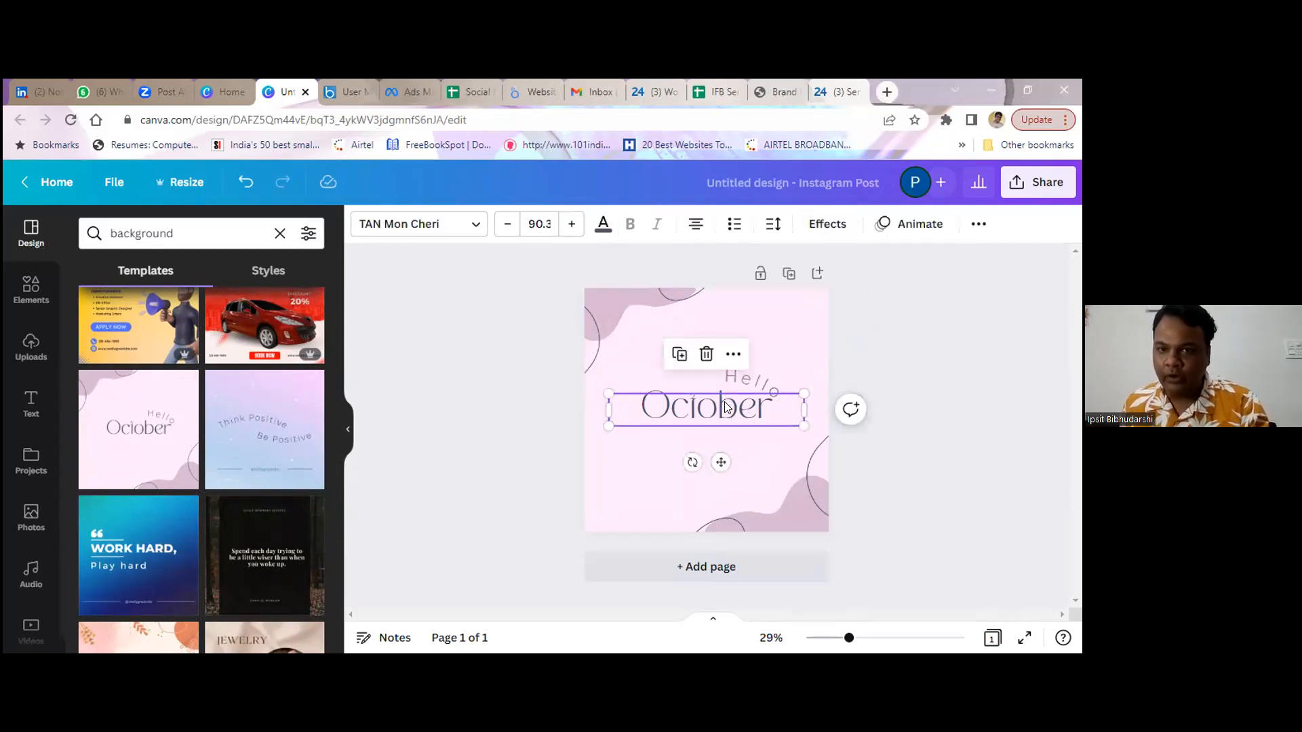
{"action": "left_click", "coordinate": [754, 378], "text": "shift"}
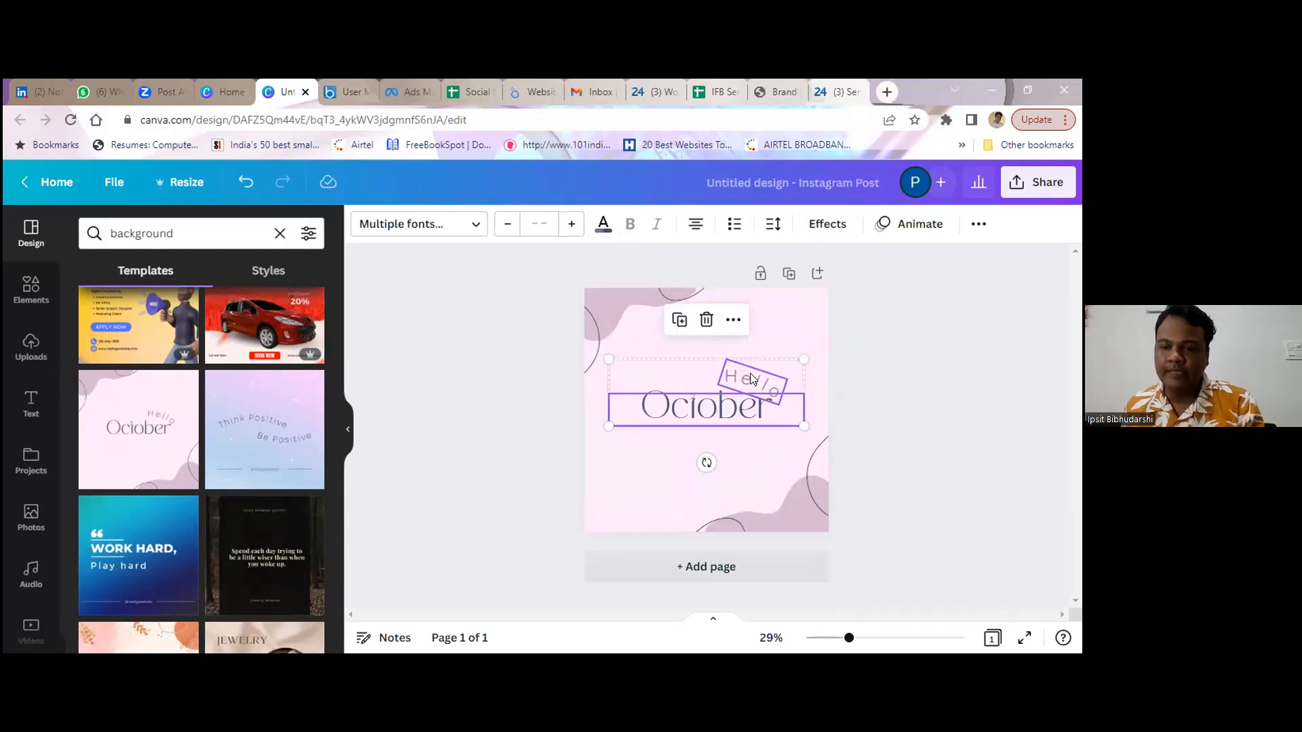
{"action": "key", "text": "Delete"}
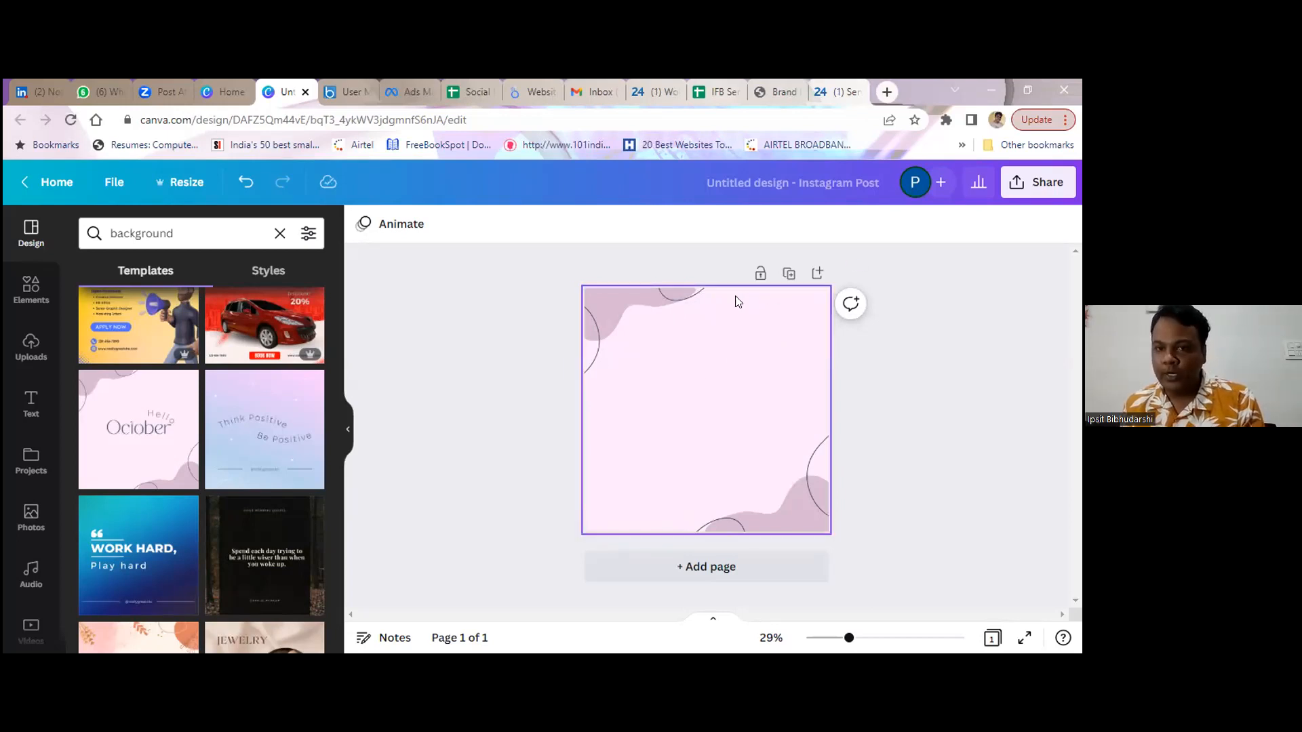
{"action": "left_click", "coordinate": [625, 298]}
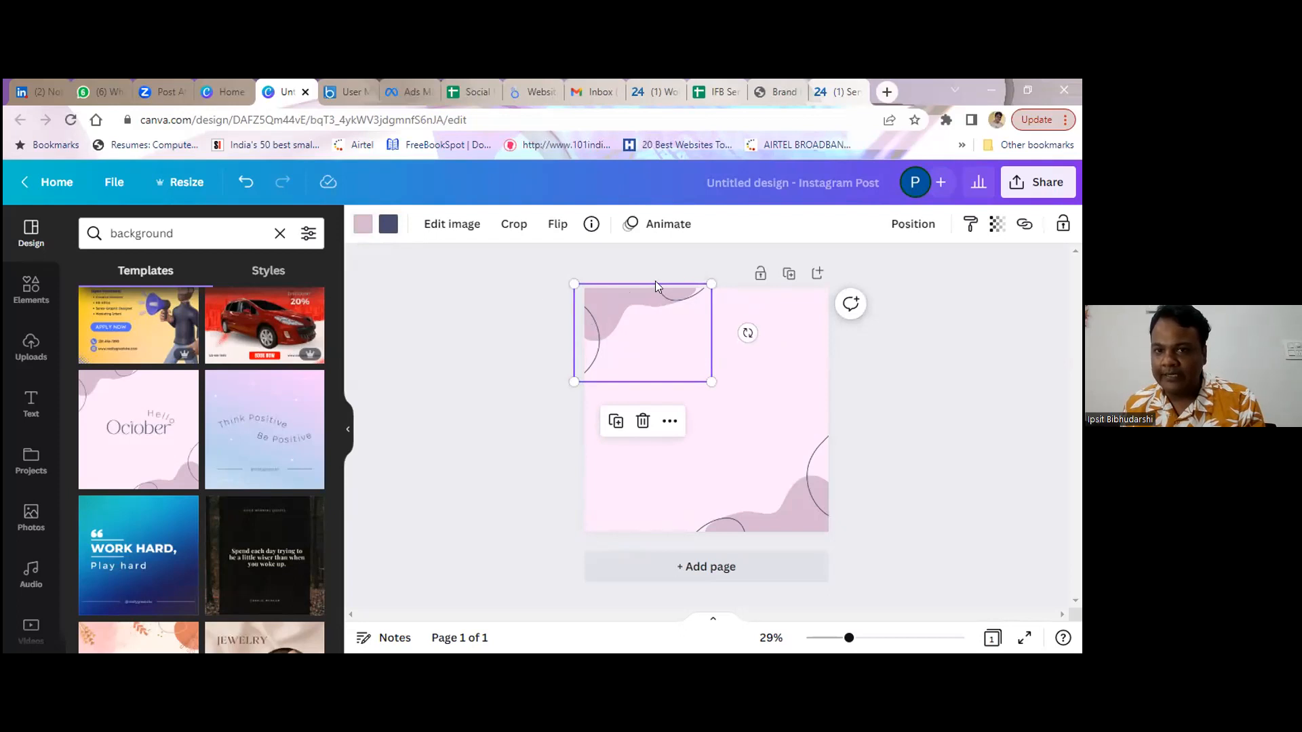
{"action": "left_click", "coordinate": [359, 231]}
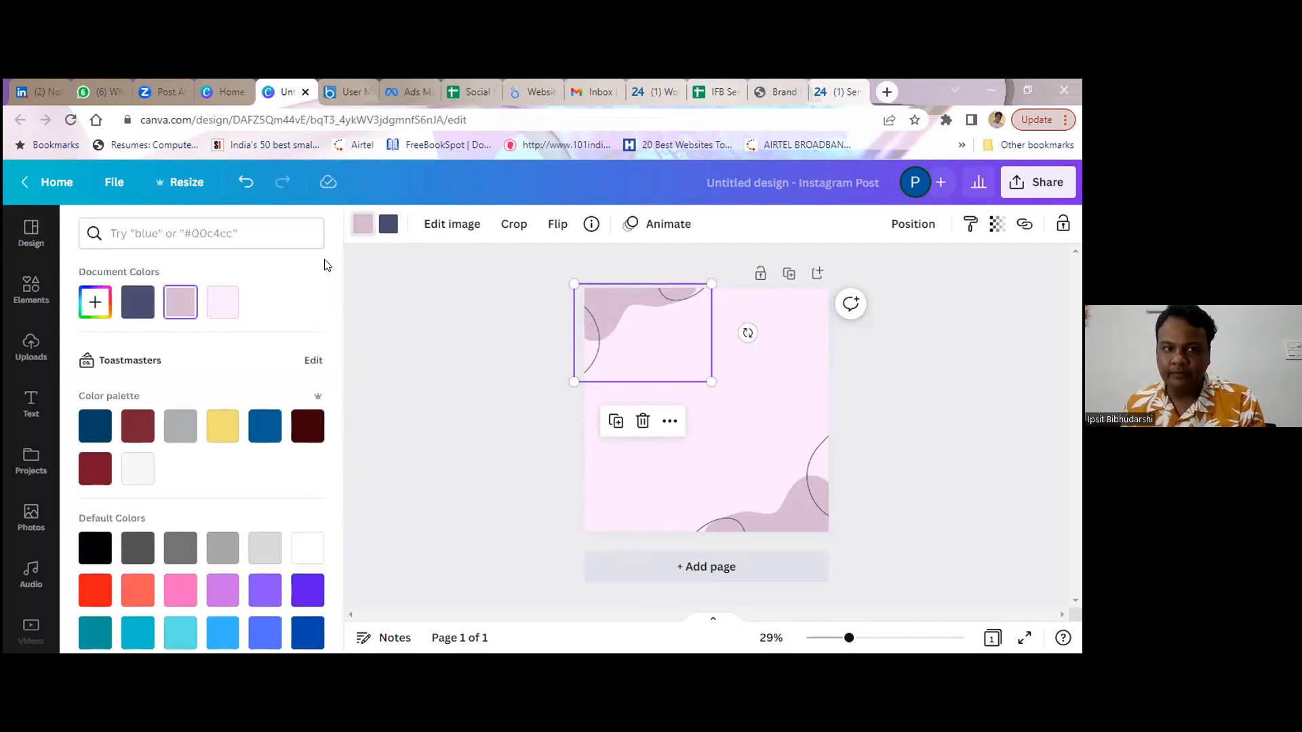
{"action": "scroll", "coordinate": [156, 372], "scroll_direction": "down", "scroll_amount": 1}
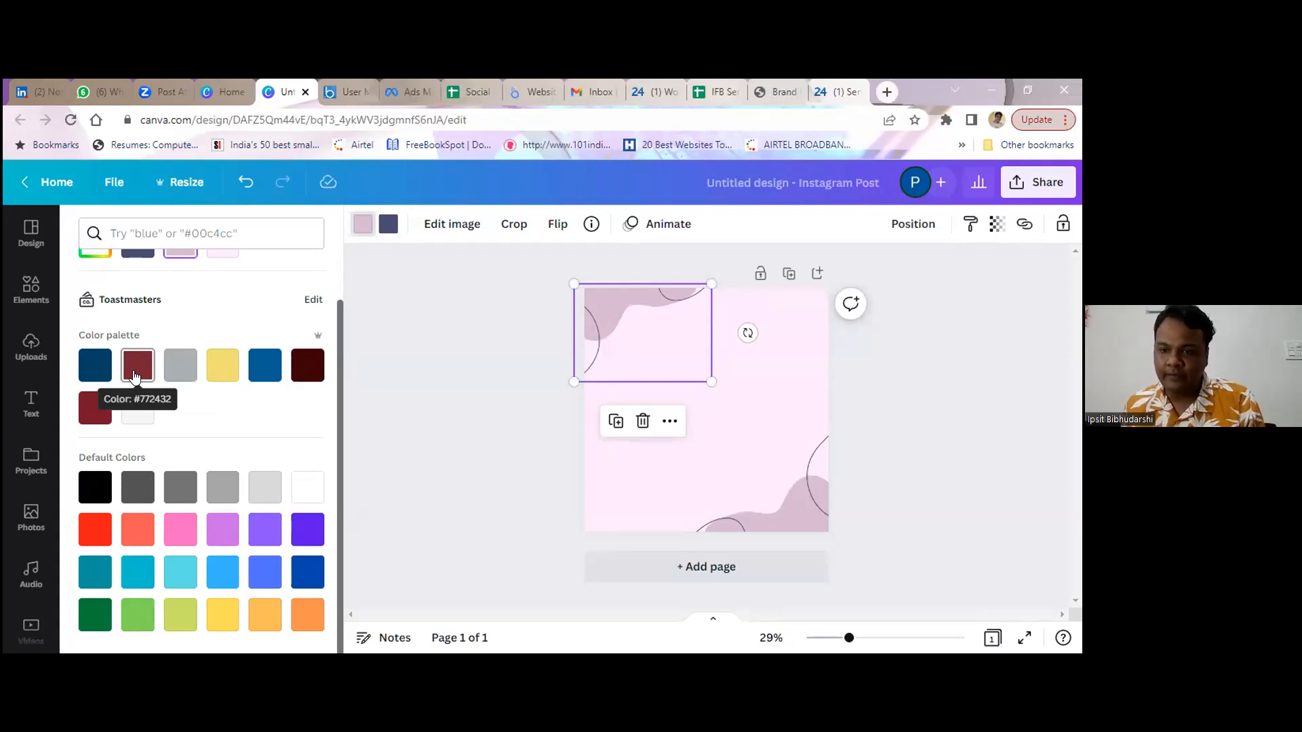
{"action": "scroll", "coordinate": [135, 375], "scroll_direction": "up", "scroll_amount": 1}
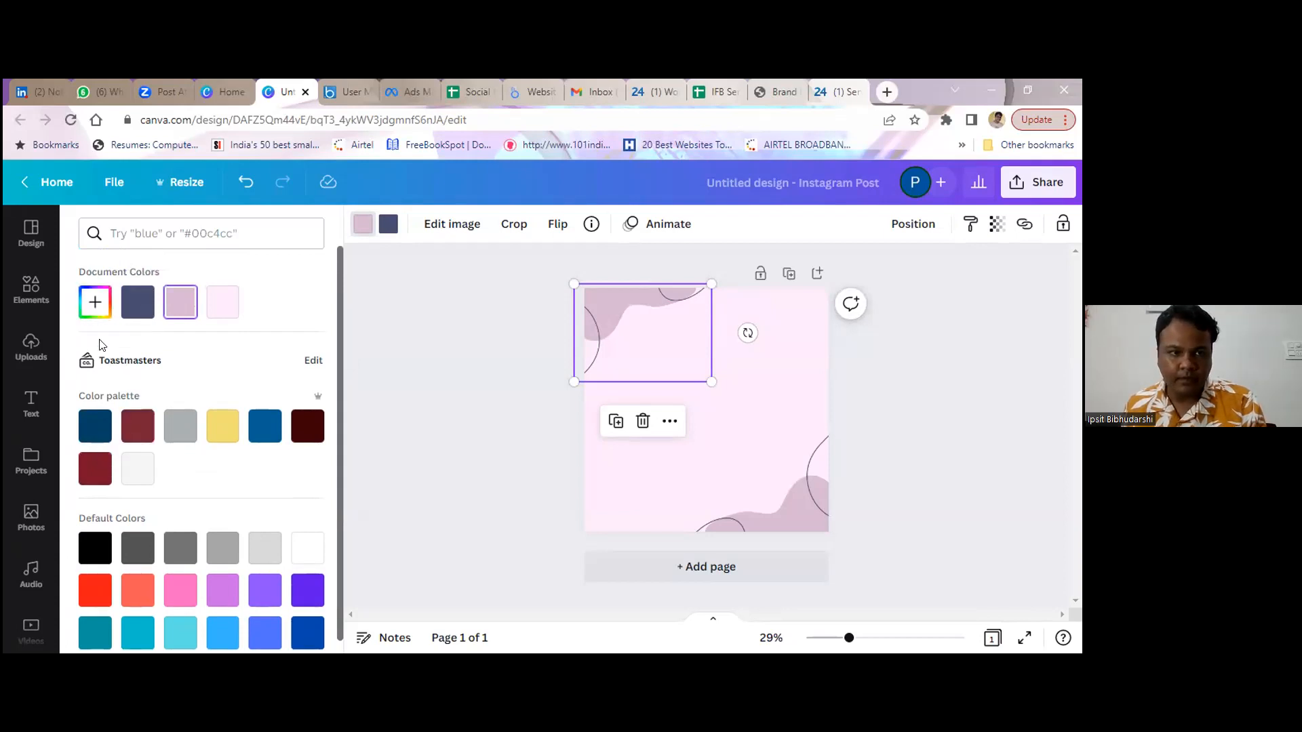
{"action": "left_click", "coordinate": [521, 398]}
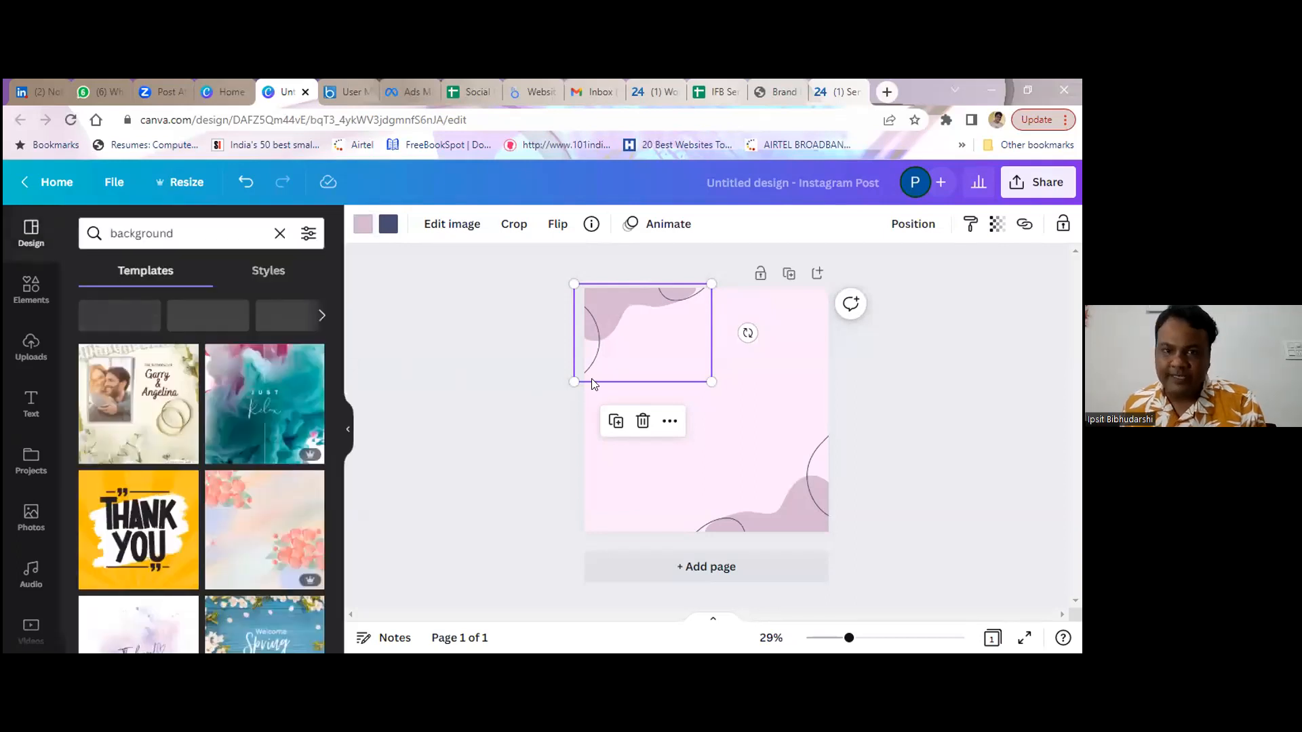
{"action": "left_click", "coordinate": [593, 268]}
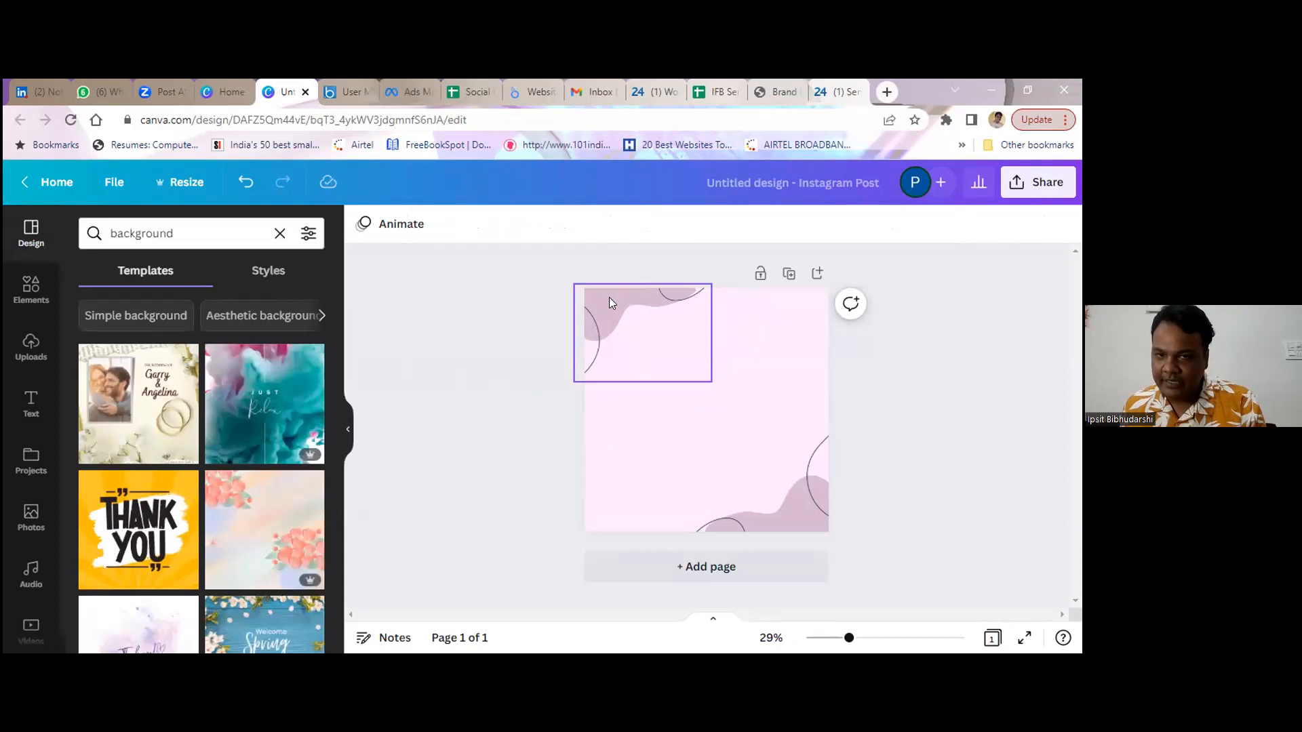
Recolour the blob fill of the graphic in the page's upper-left corner to the custom colour #772432
{"action": "left_click", "coordinate": [609, 297]}
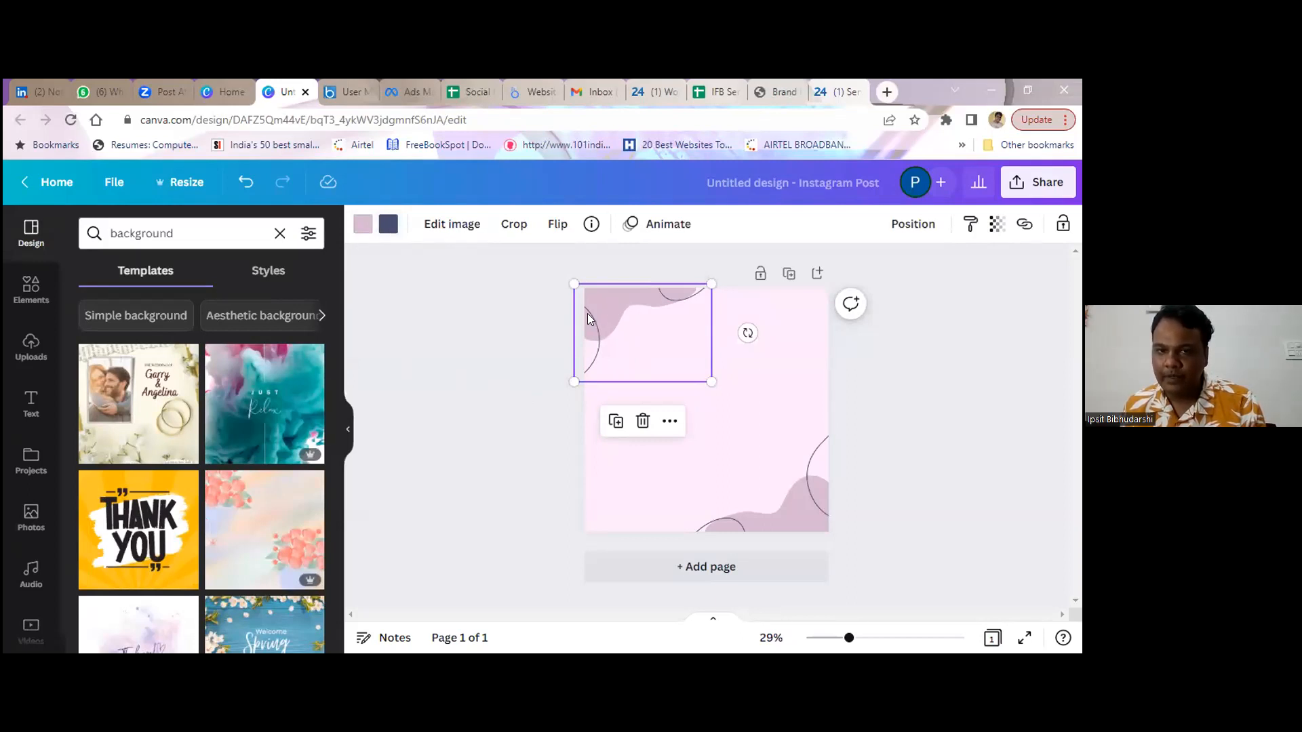
{"action": "left_click", "coordinate": [363, 224]}
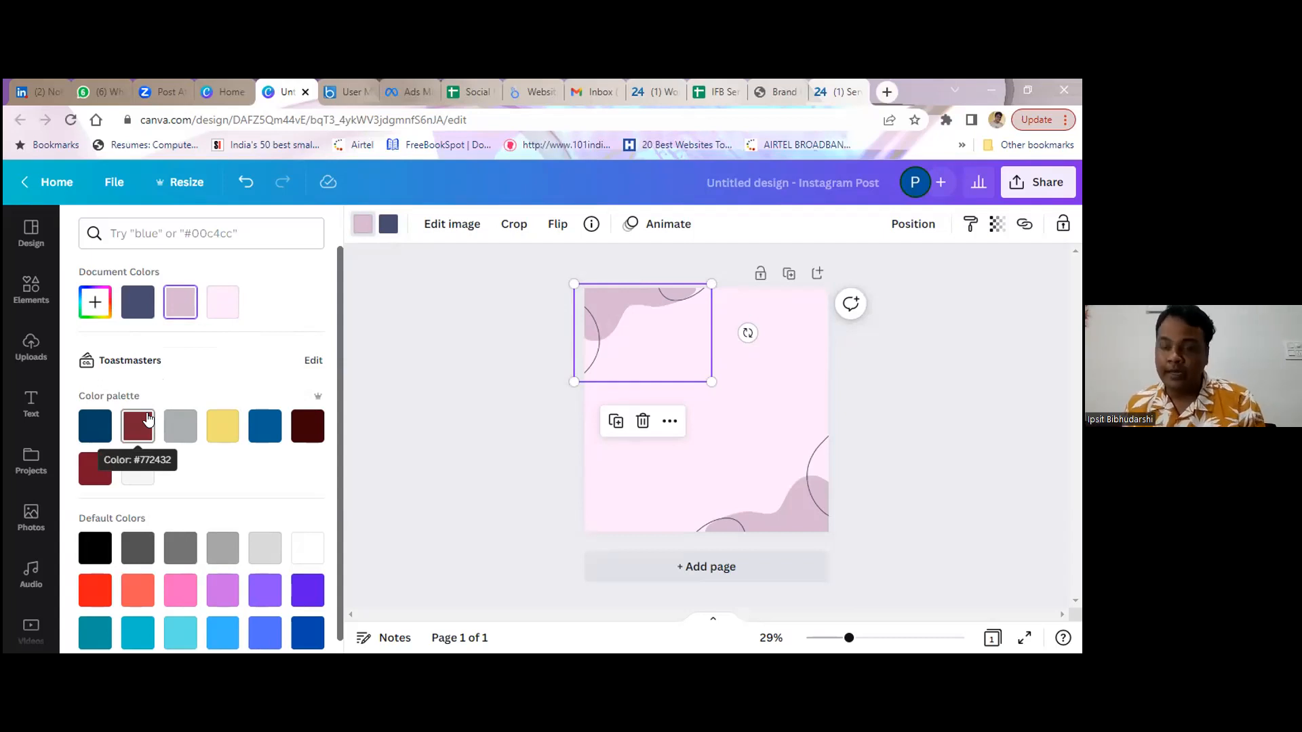
{"action": "left_click", "coordinate": [91, 310]}
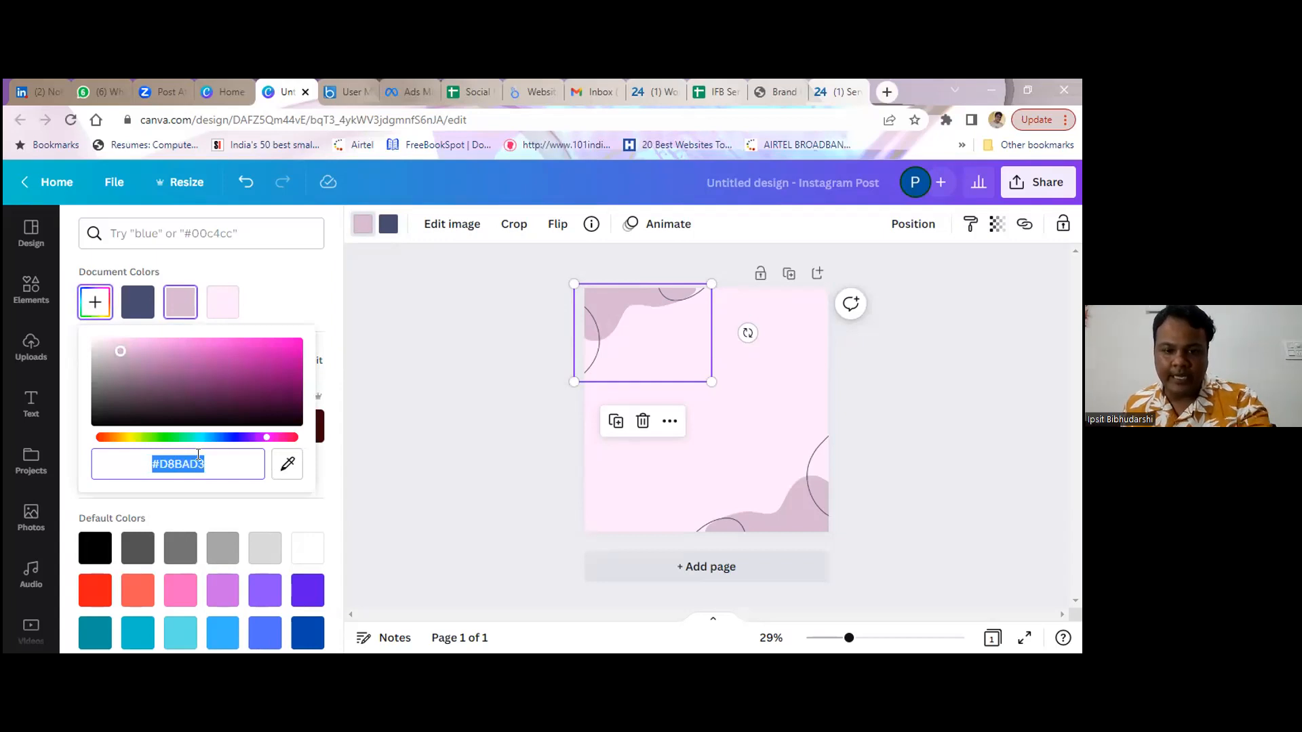
{"action": "type", "text": "#772432"}
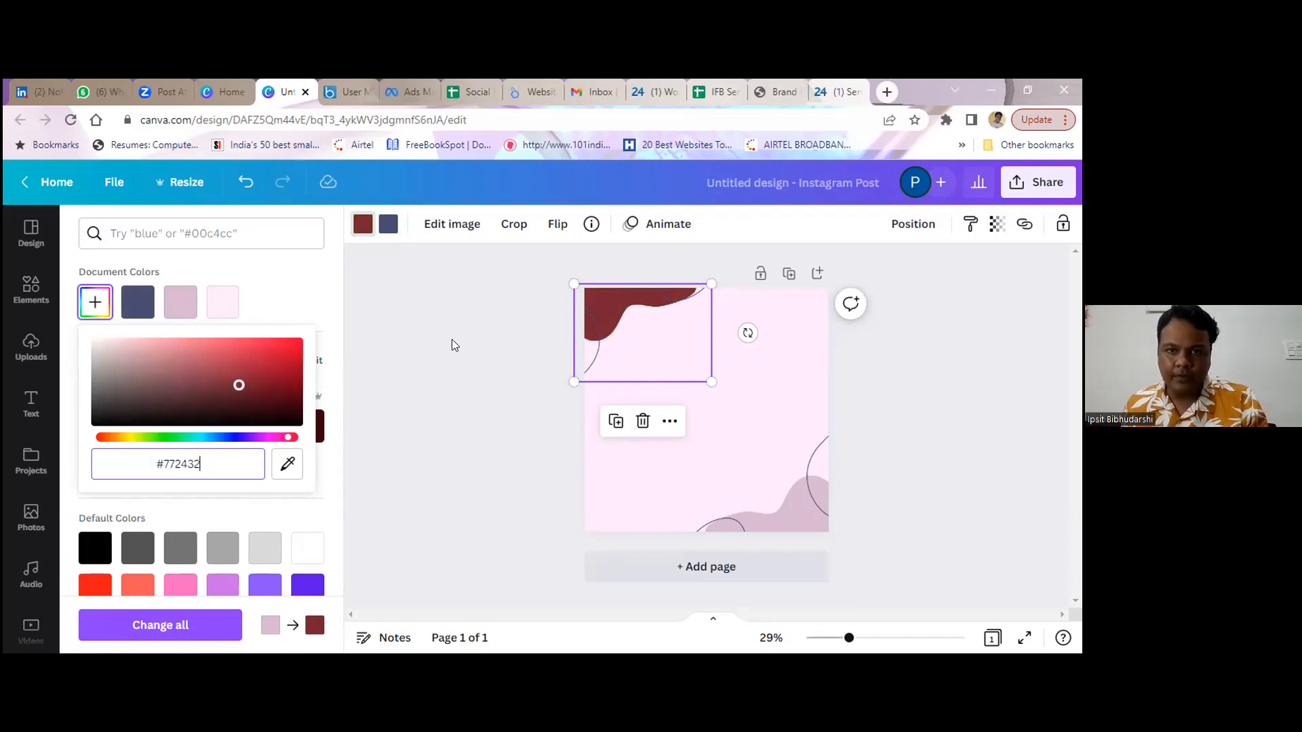
{"action": "key", "text": "Escape"}
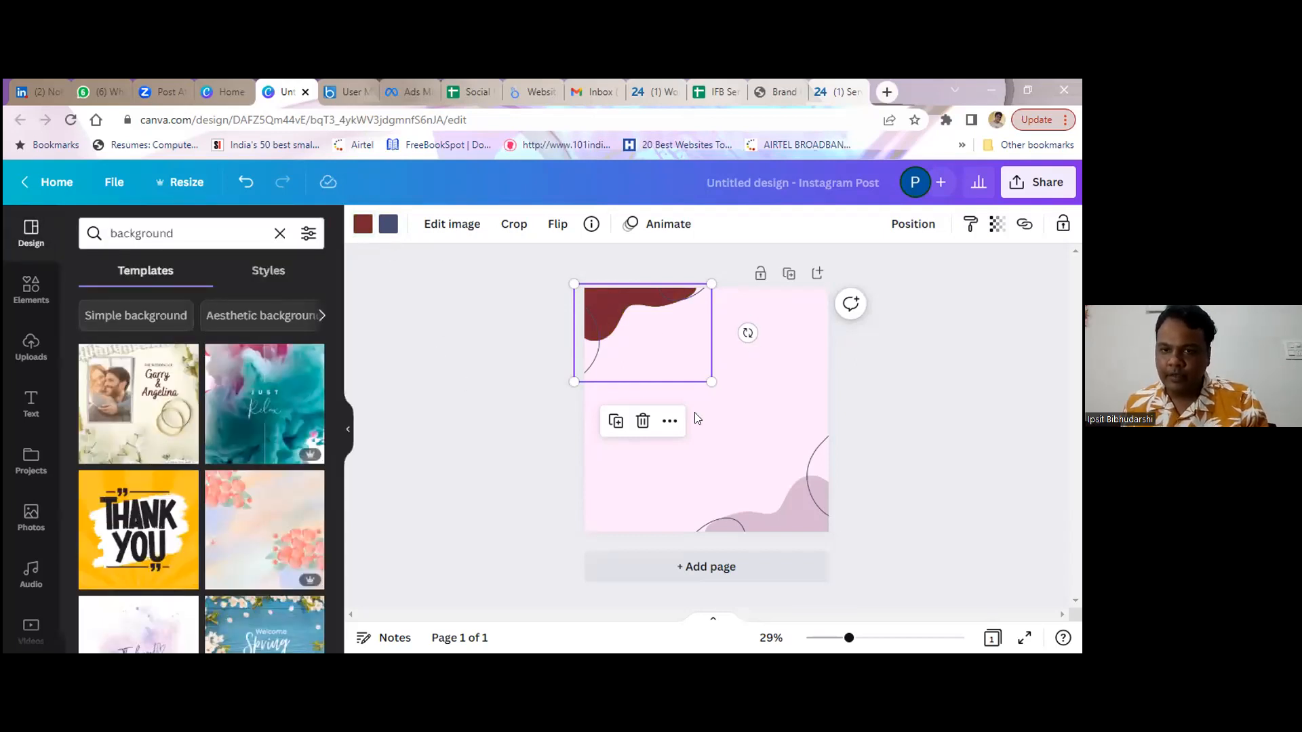
Recolour the blob fill of the lower-right corner graphic with the document's maroon colour
{"action": "left_click", "coordinate": [795, 507]}
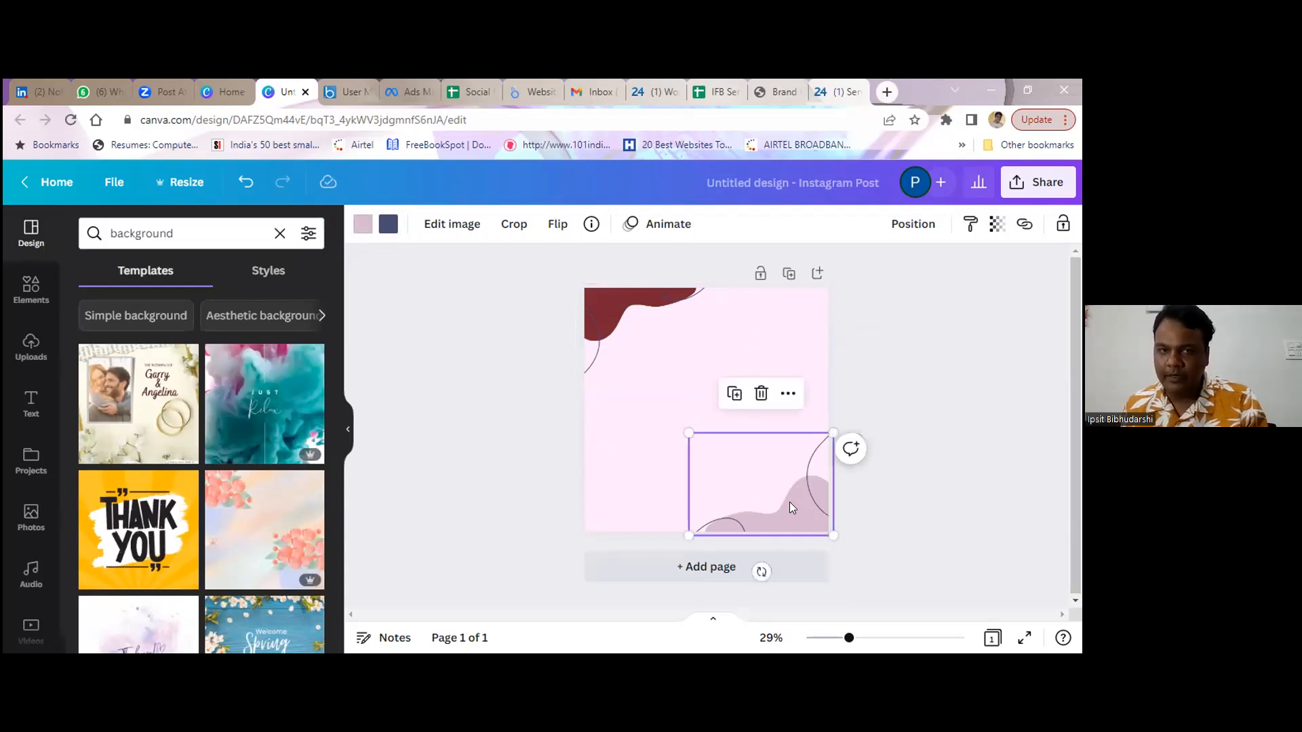
{"action": "left_click", "coordinate": [363, 224]}
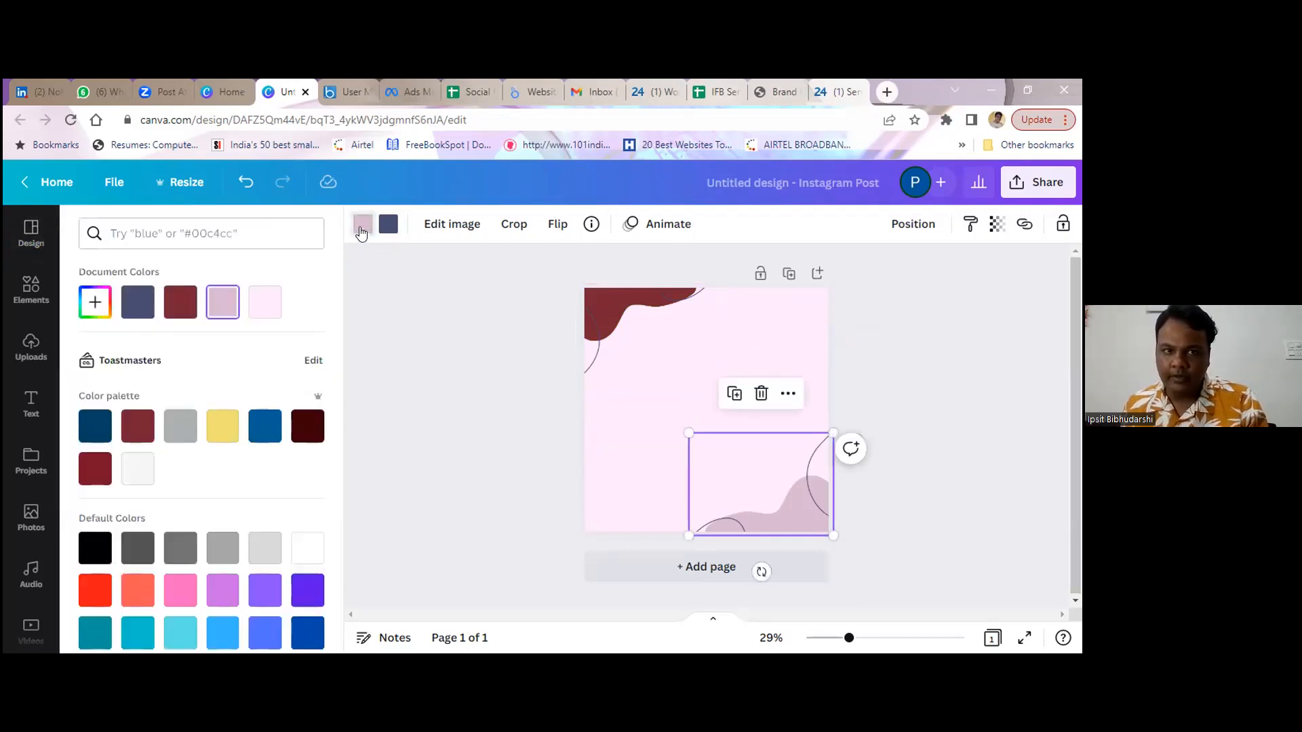
{"action": "left_click", "coordinate": [180, 306]}
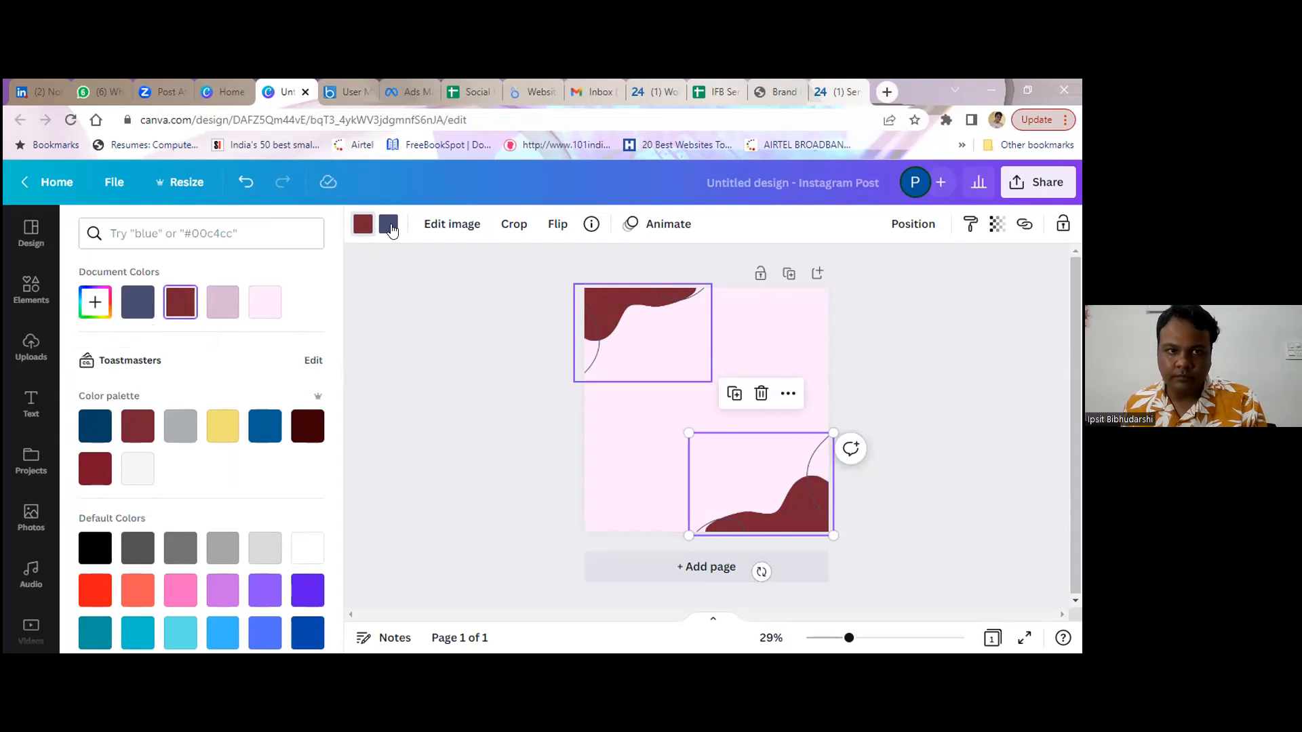
Set the curved line colour of the upper-left corner graphic to the custom colour #004165
{"action": "left_click", "coordinate": [647, 332]}
{"action": "left_click", "coordinate": [94, 302]}
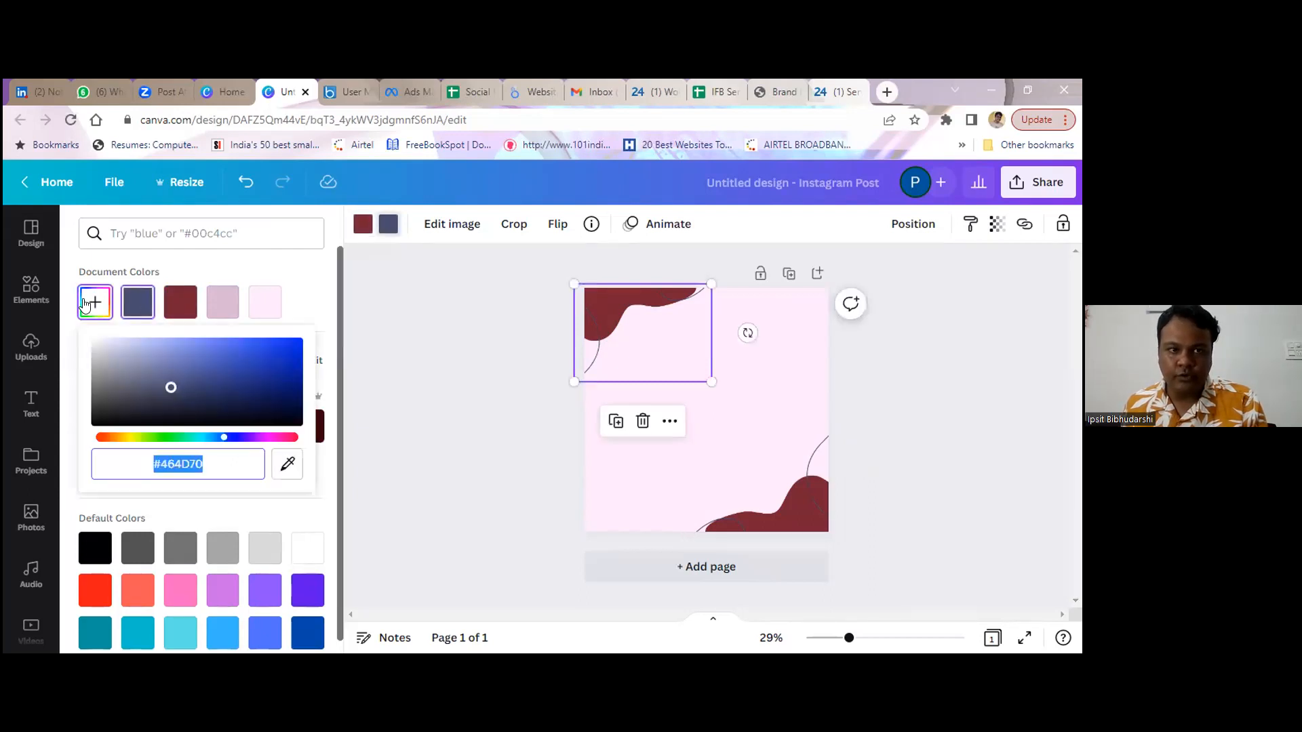
{"action": "type", "text": "#00"}
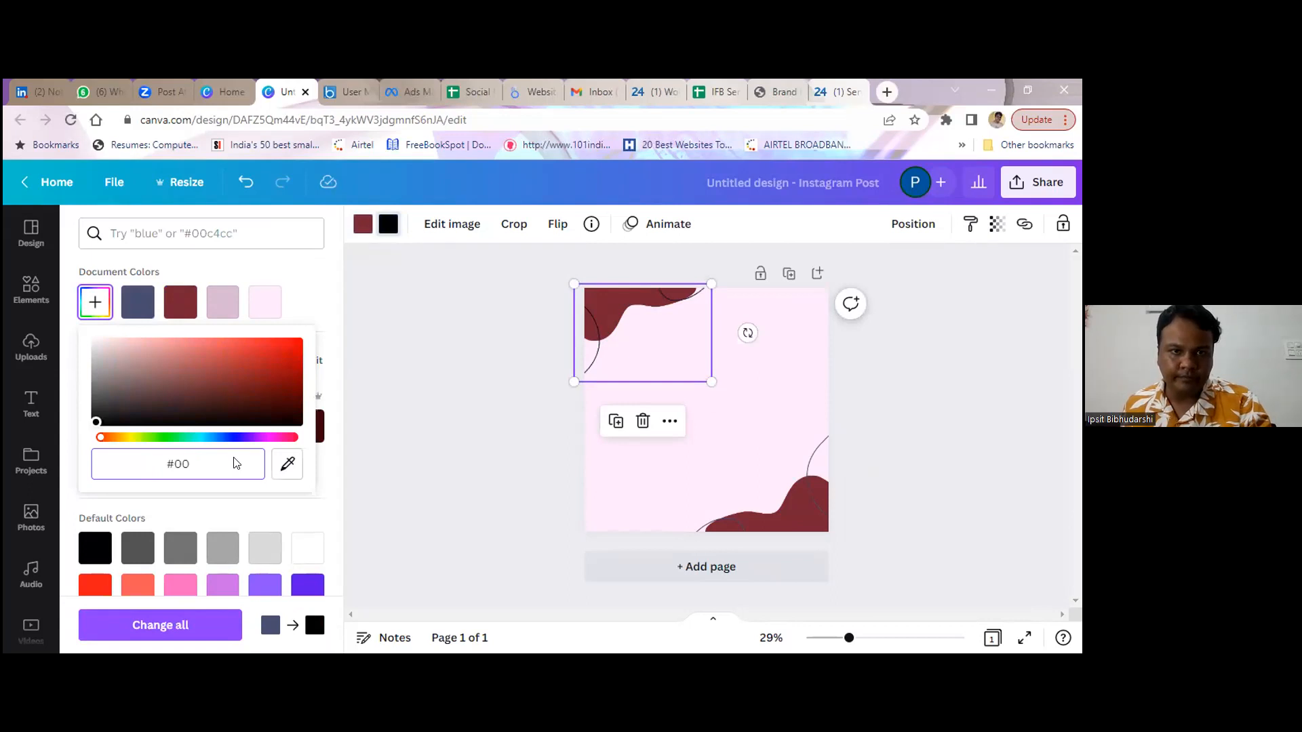
{"action": "key", "text": "Escape"}
{"action": "left_click", "coordinate": [388, 224]}
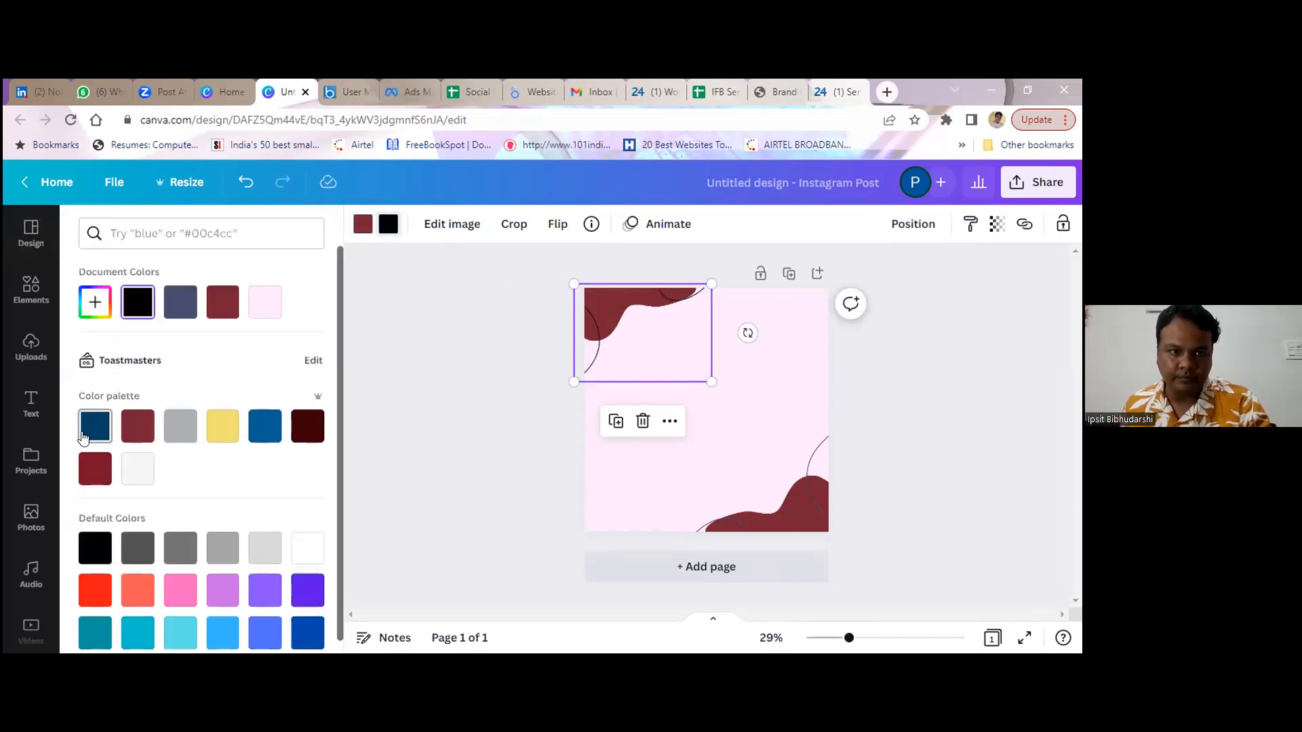
{"action": "left_click", "coordinate": [98, 302]}
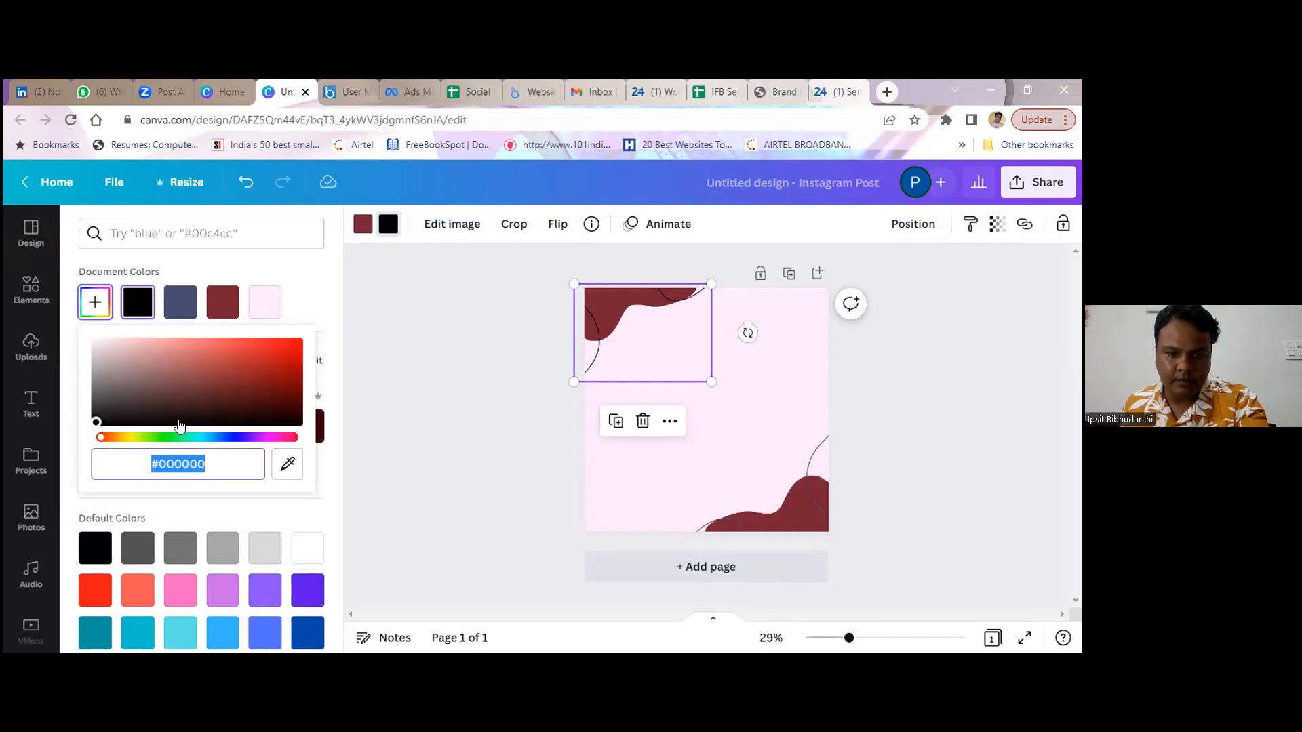
{"action": "type", "text": "#004165"}
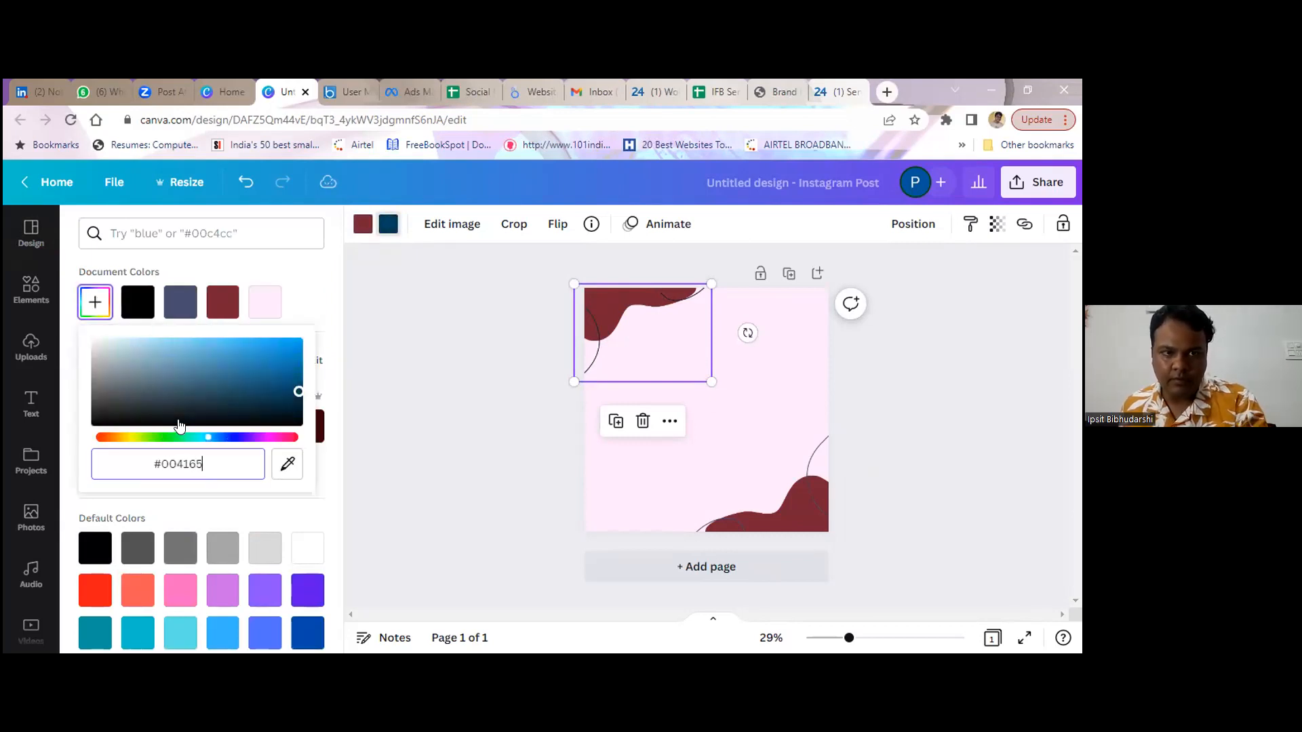
{"action": "key", "text": "Return"}
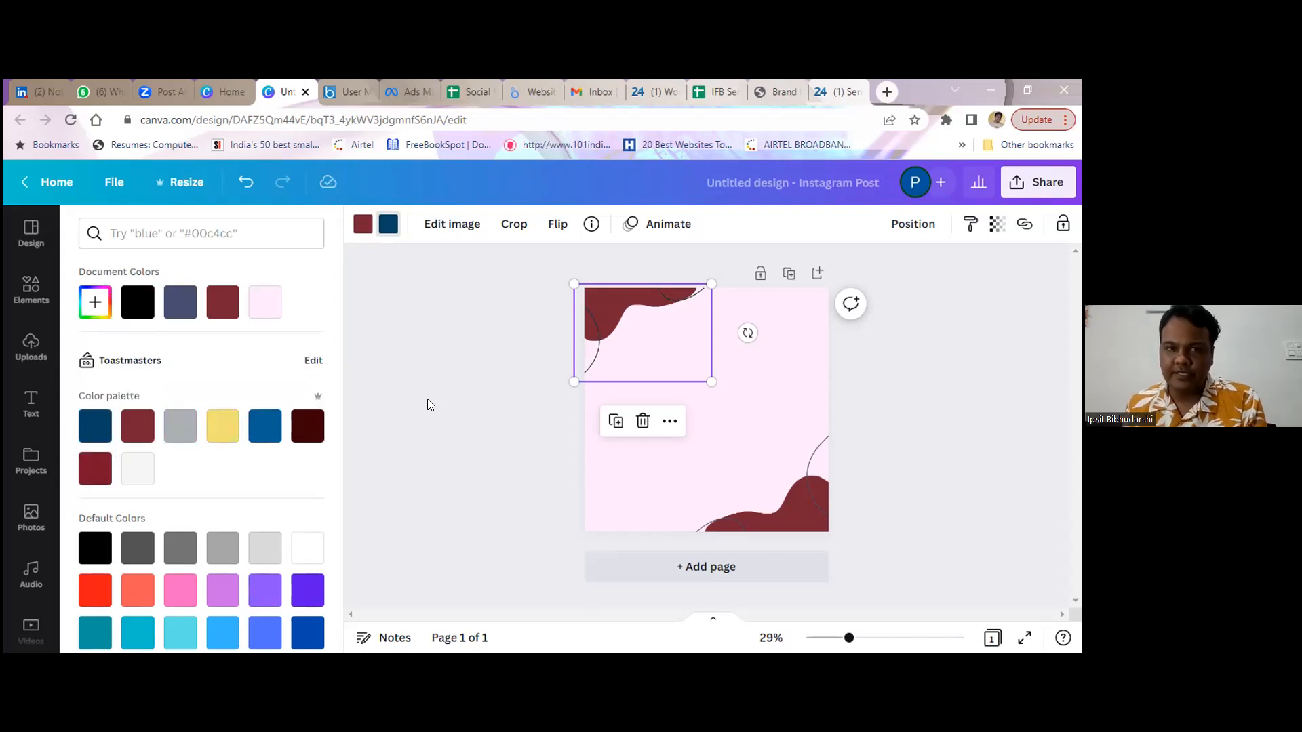
{"action": "left_click", "coordinate": [428, 398]}
Recolour the curved lines of the lower-right corner graphic with the document's dark blue colour
{"action": "left_click", "coordinate": [811, 451]}
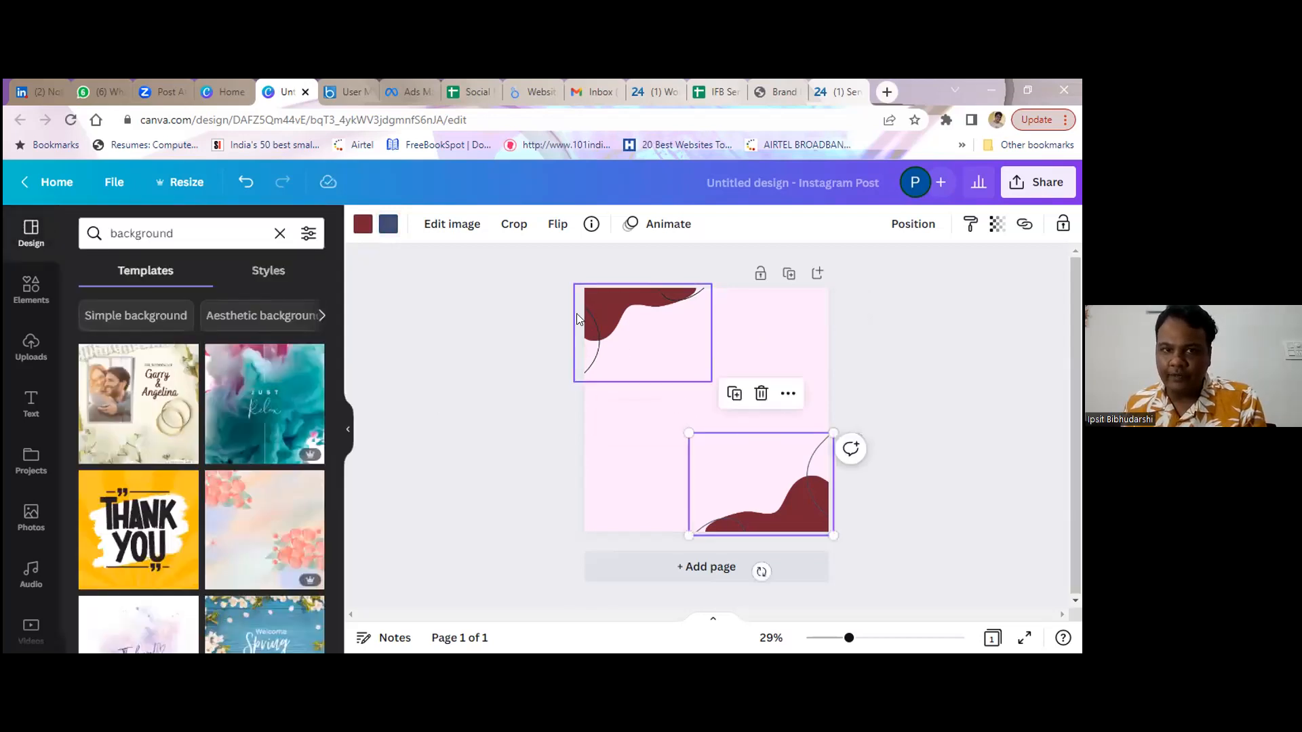
{"action": "left_click", "coordinate": [388, 225]}
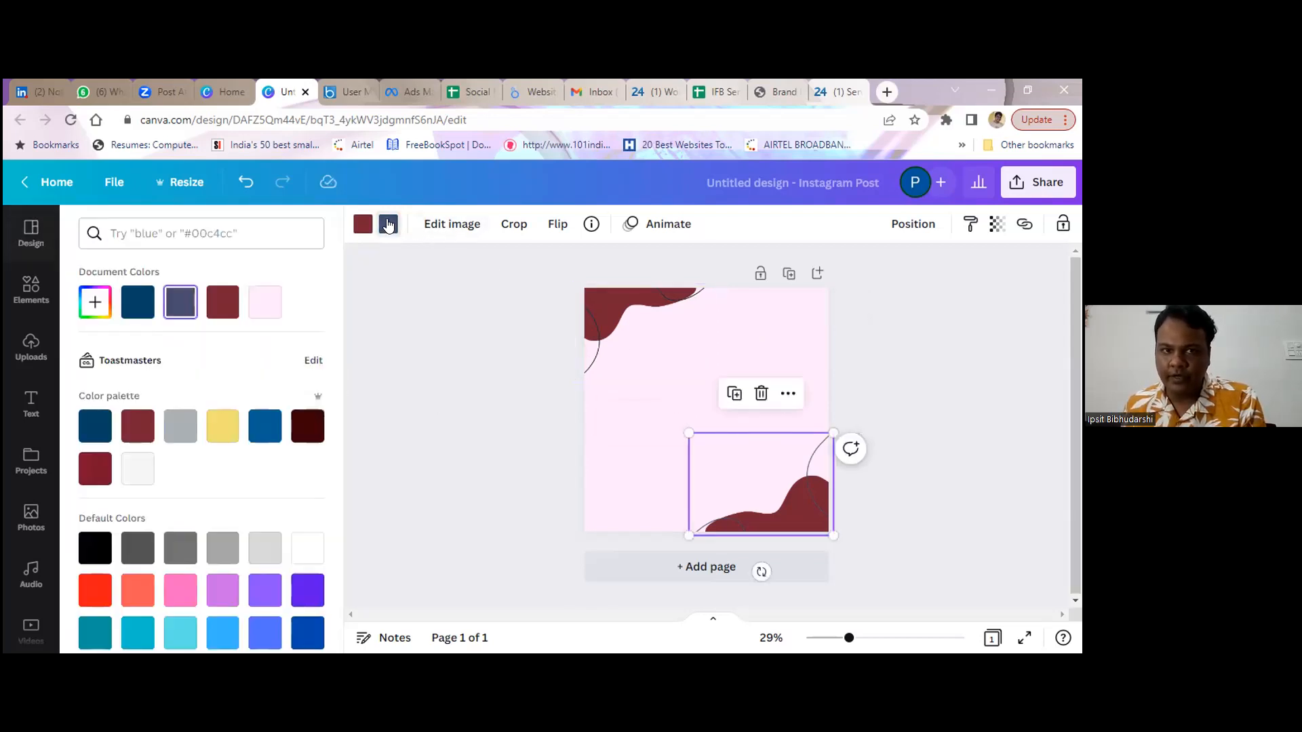
{"action": "left_click", "coordinate": [142, 306]}
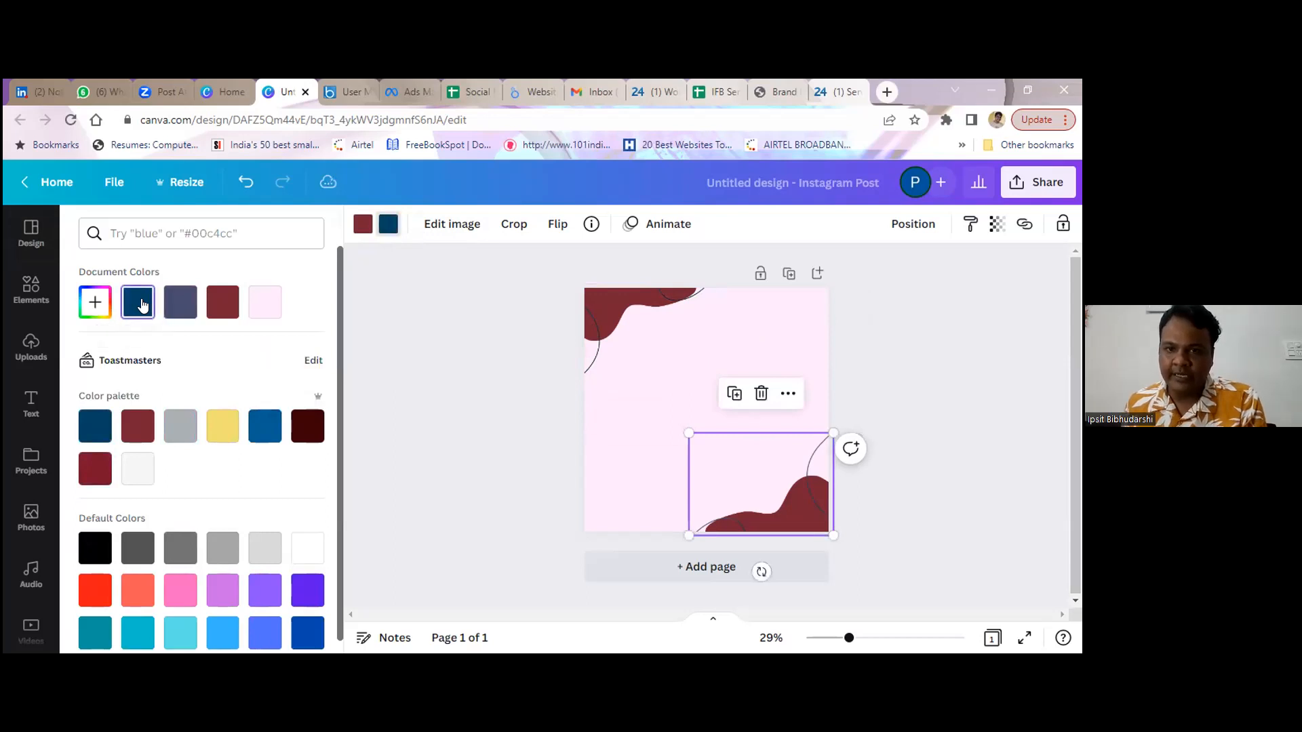
{"action": "left_click", "coordinate": [517, 462]}
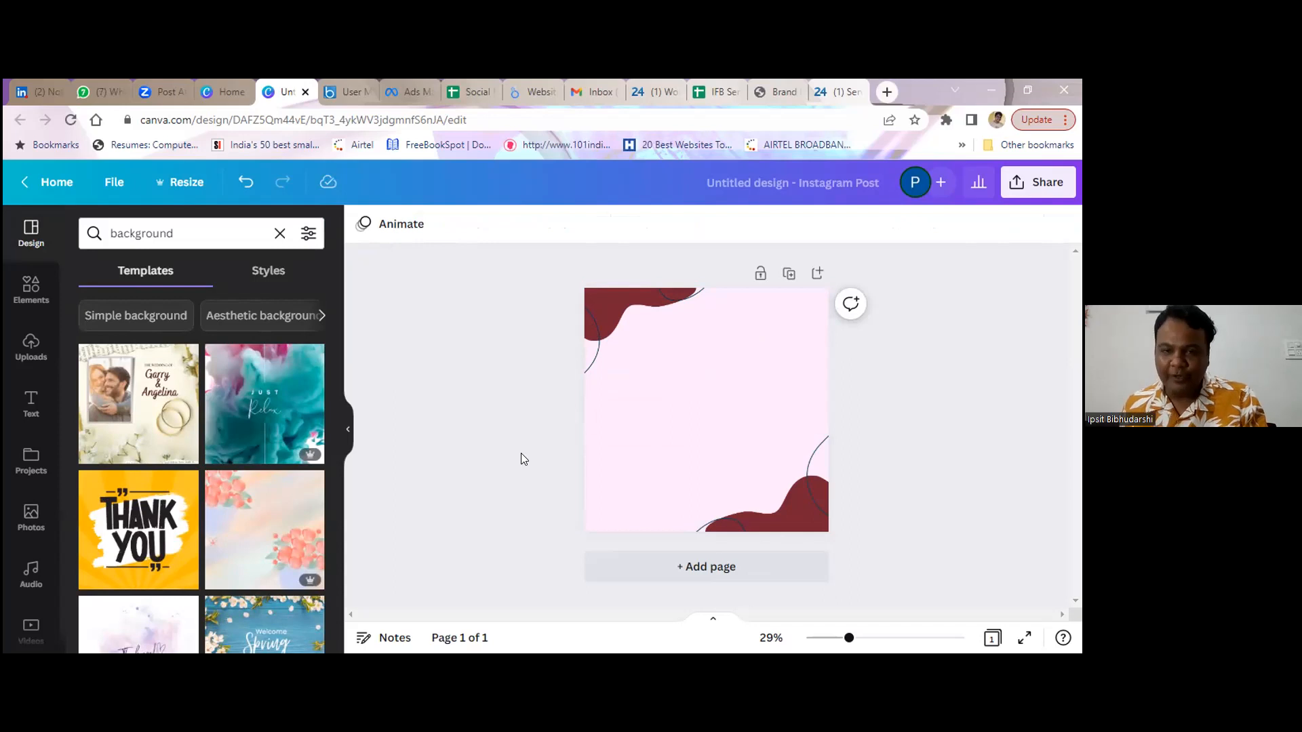
{"action": "left_click", "coordinate": [611, 313]}
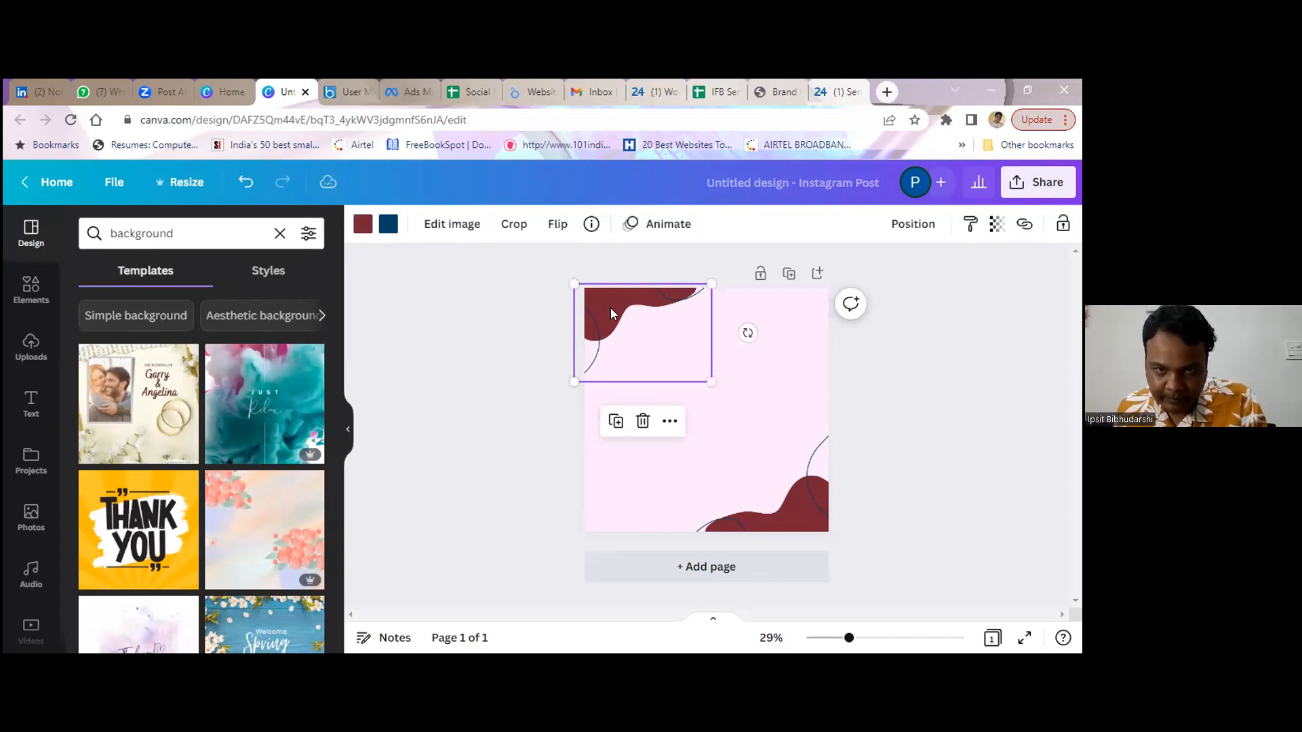
{"action": "left_click", "coordinate": [361, 227]}
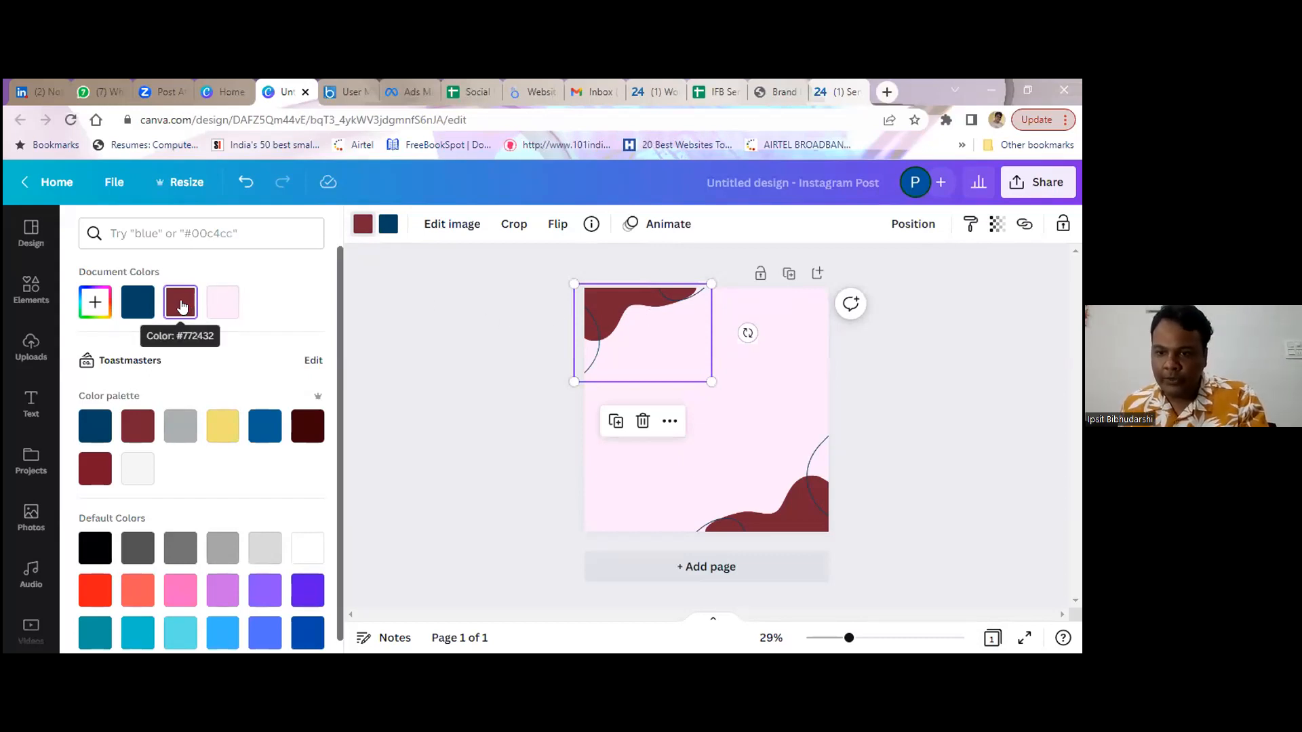
{"action": "left_click", "coordinate": [94, 307]}
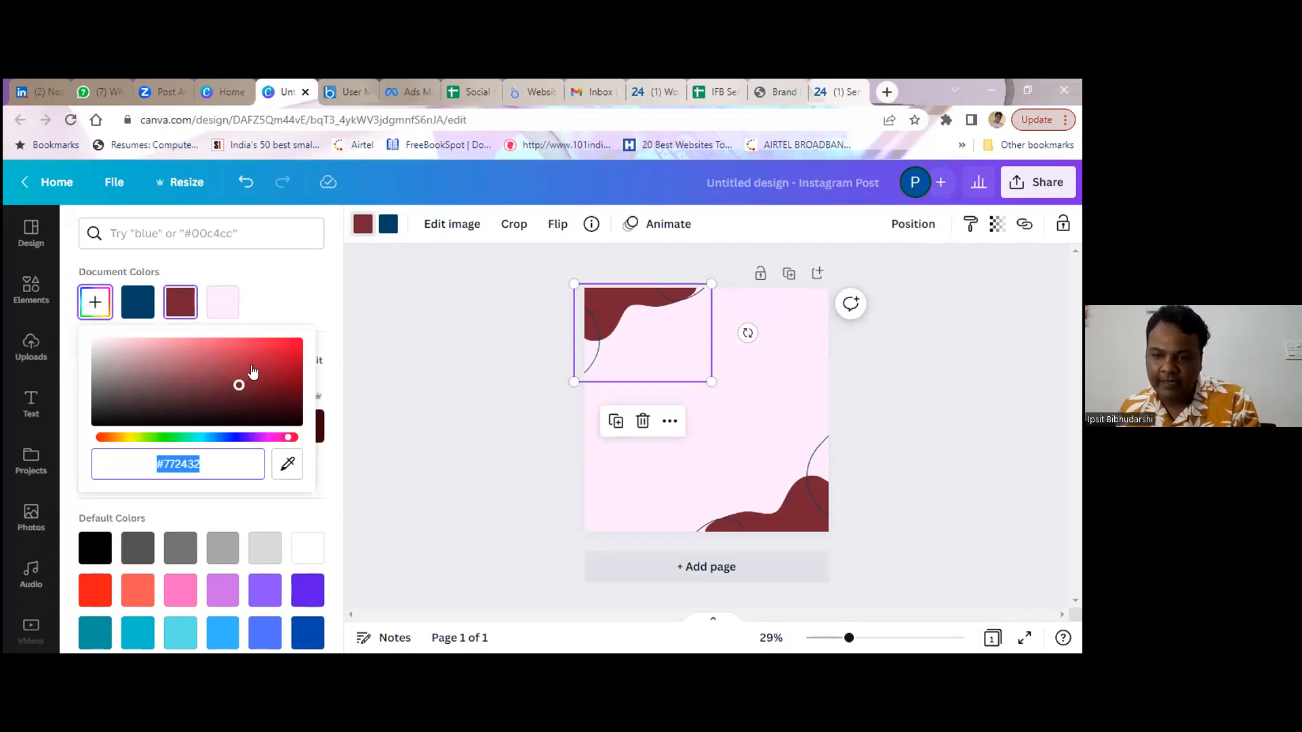
{"action": "left_click", "coordinate": [202, 462]}
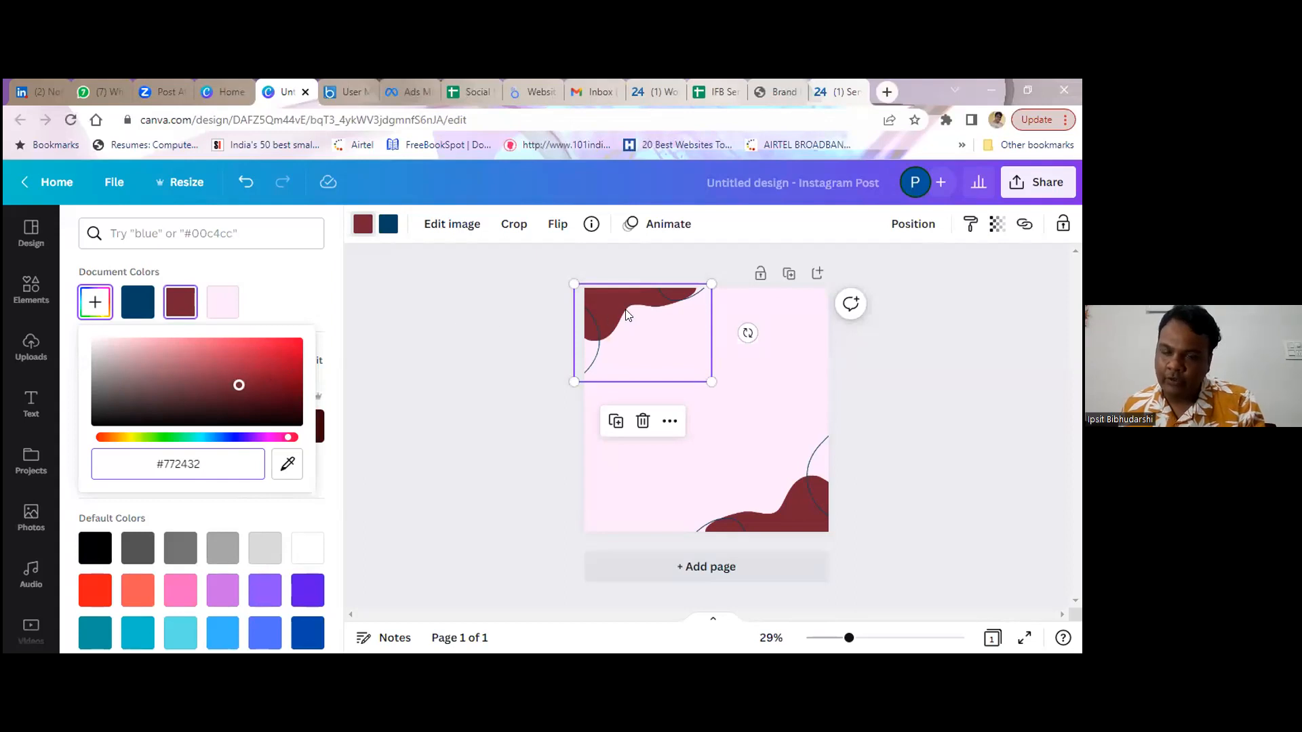
{"action": "left_click", "coordinate": [491, 347]}
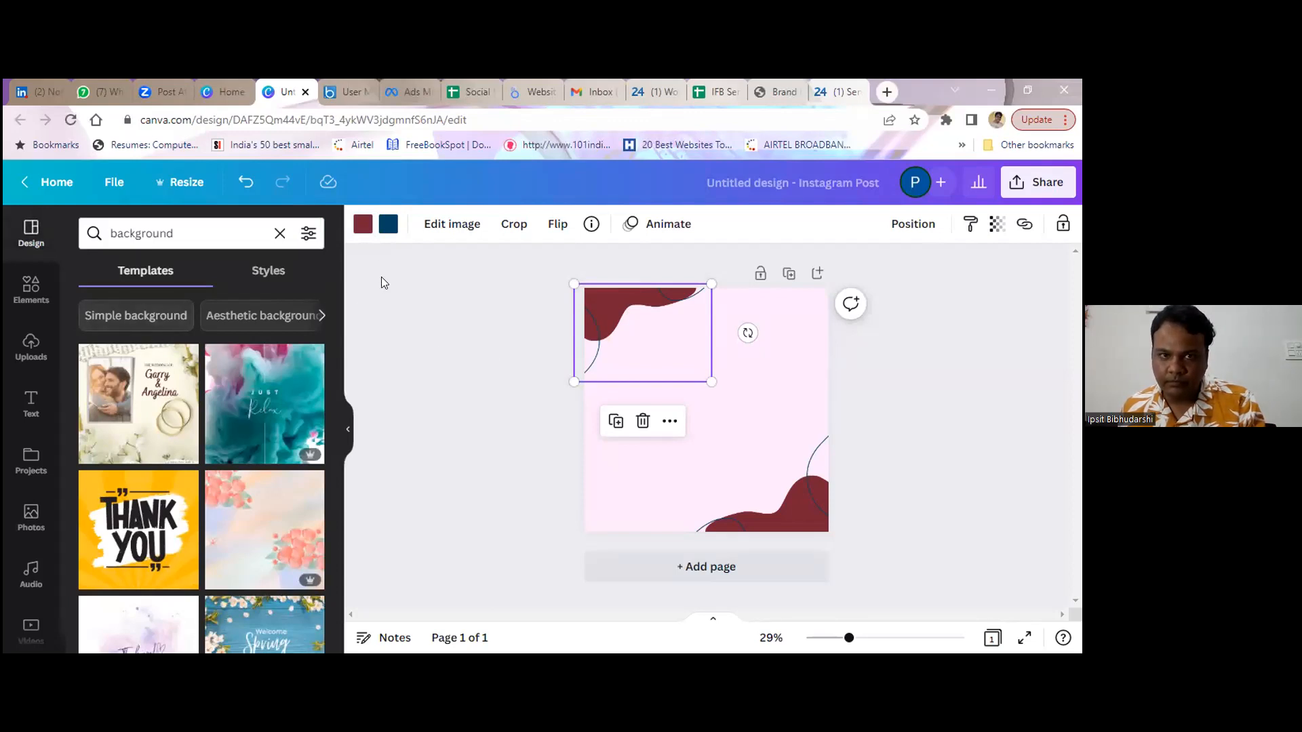
Try custom shades for the upper-left graphic's maroon fill, from #841B2C to #792533
{"action": "left_click", "coordinate": [363, 226]}
{"action": "left_click", "coordinate": [95, 303]}
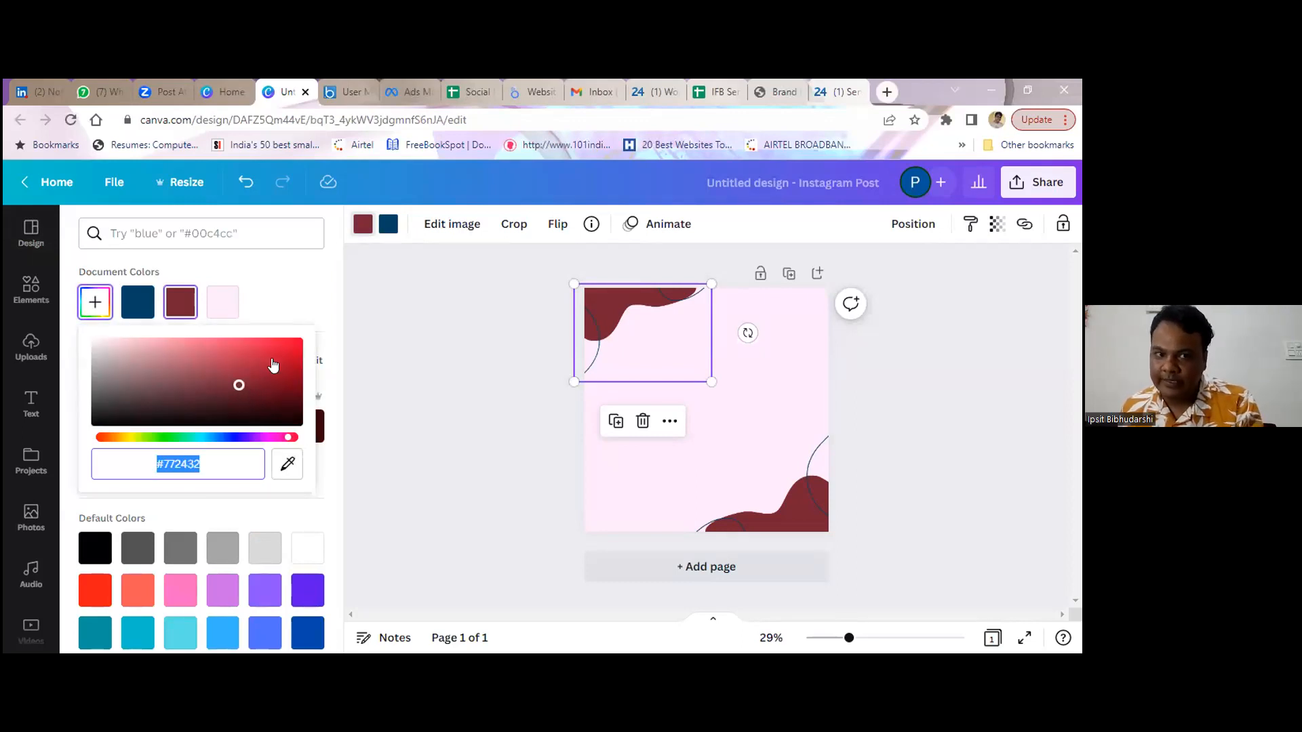
{"action": "mouse_move", "coordinate": [239, 381]}
{"action": "left_mouse_down"}
{"action": "mouse_move", "coordinate": [272, 354]}
{"action": "mouse_move", "coordinate": [235, 384]}
{"action": "mouse_move", "coordinate": [189, 374]}
{"action": "mouse_move", "coordinate": [261, 382]}
{"action": "left_mouse_up"}
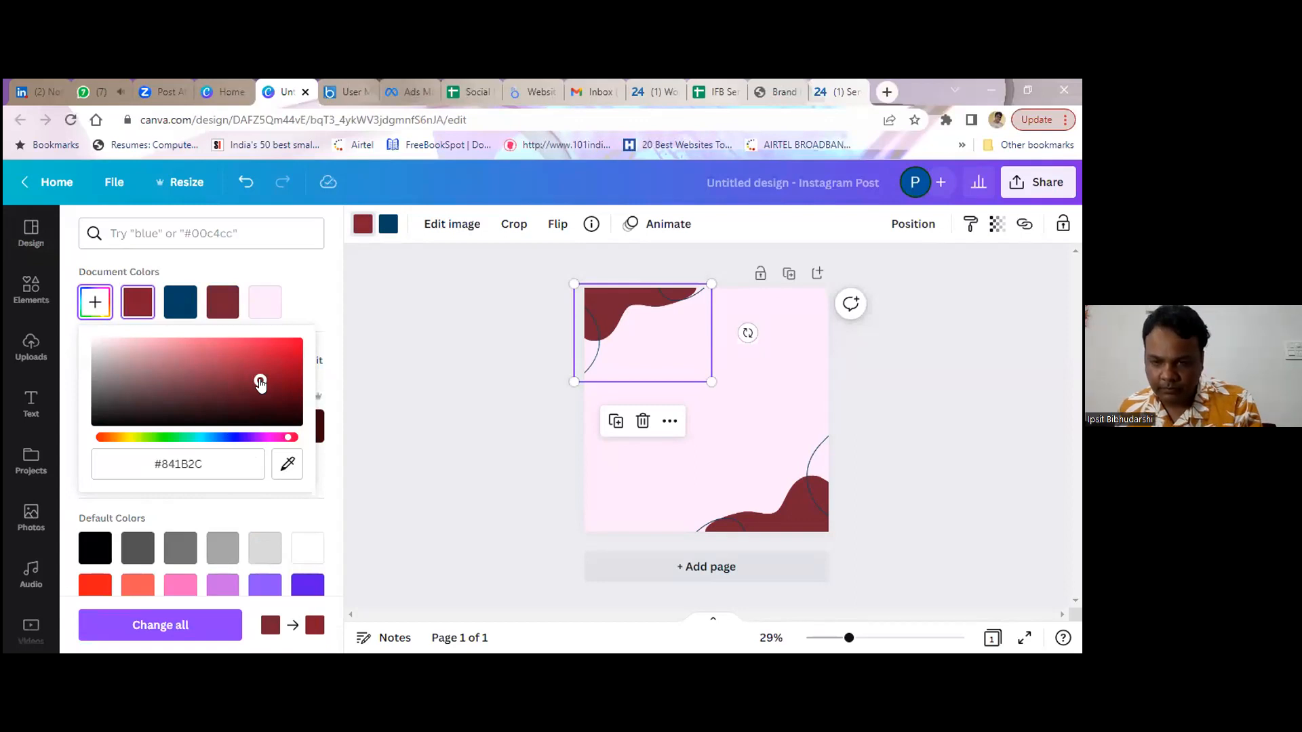
{"action": "mouse_move", "coordinate": [260, 382]}
{"action": "left_mouse_down"}
{"action": "mouse_move", "coordinate": [238, 366]}
{"action": "mouse_move", "coordinate": [264, 372]}
{"action": "mouse_move", "coordinate": [241, 388]}
{"action": "left_mouse_up"}
{"action": "left_click_drag", "start_coordinate": [235, 387], "coordinate": [238, 384]}
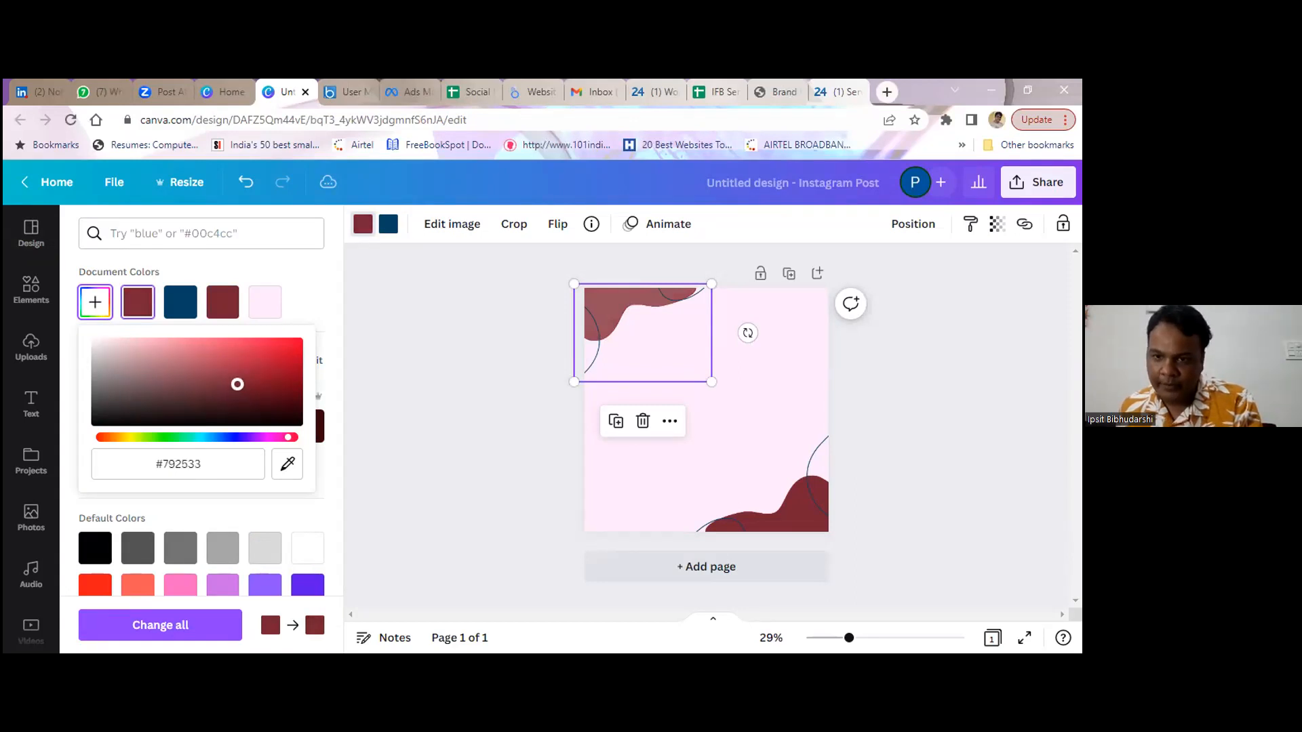
Set the upper-left graphic's blob fill to the exact hex code #772432 and close the custom colour picker
{"action": "left_click_drag", "start_coordinate": [155, 464], "coordinate": [201, 461]}
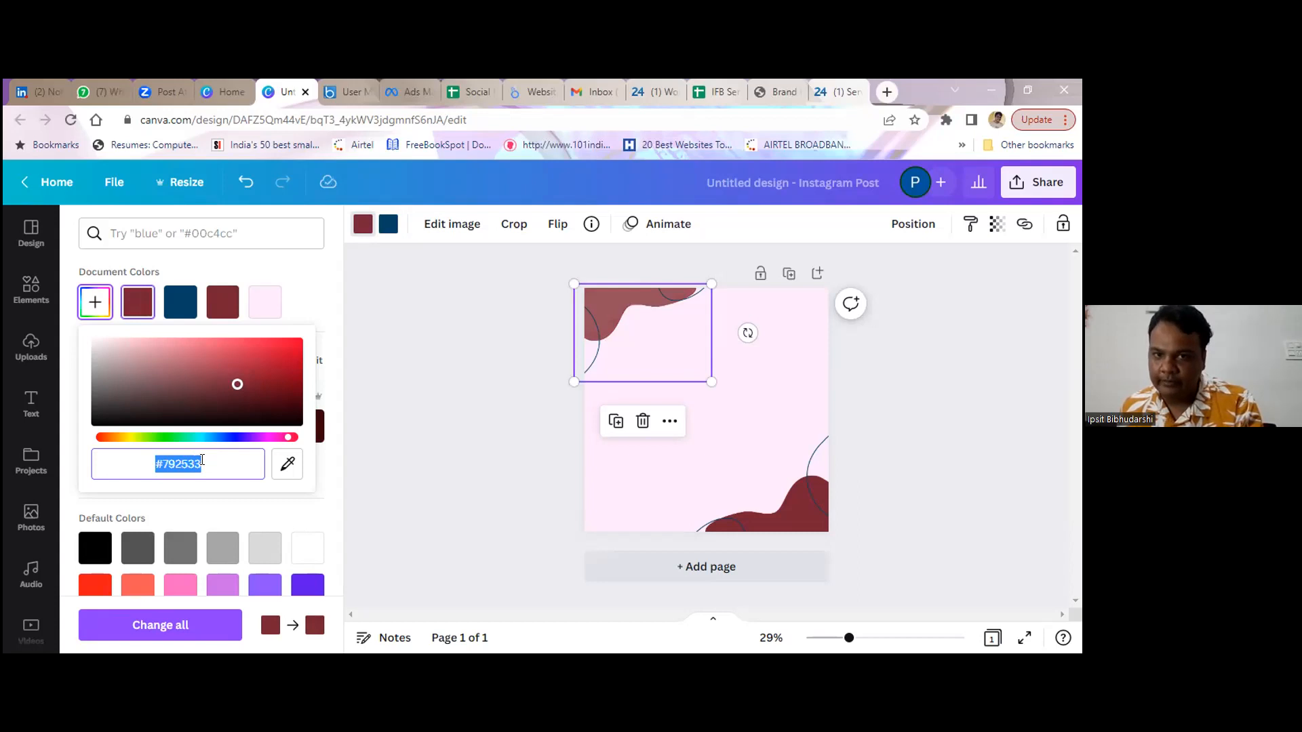
{"action": "left_click", "coordinate": [201, 460]}
{"action": "key", "text": "BackSpace"}
{"action": "key", "text": "BackSpace"}
{"action": "key", "text": "BackSpace"}
{"action": "key", "text": "BackSpace"}
{"action": "key", "text": "BackSpace"}
{"action": "type", "text": "72432"}
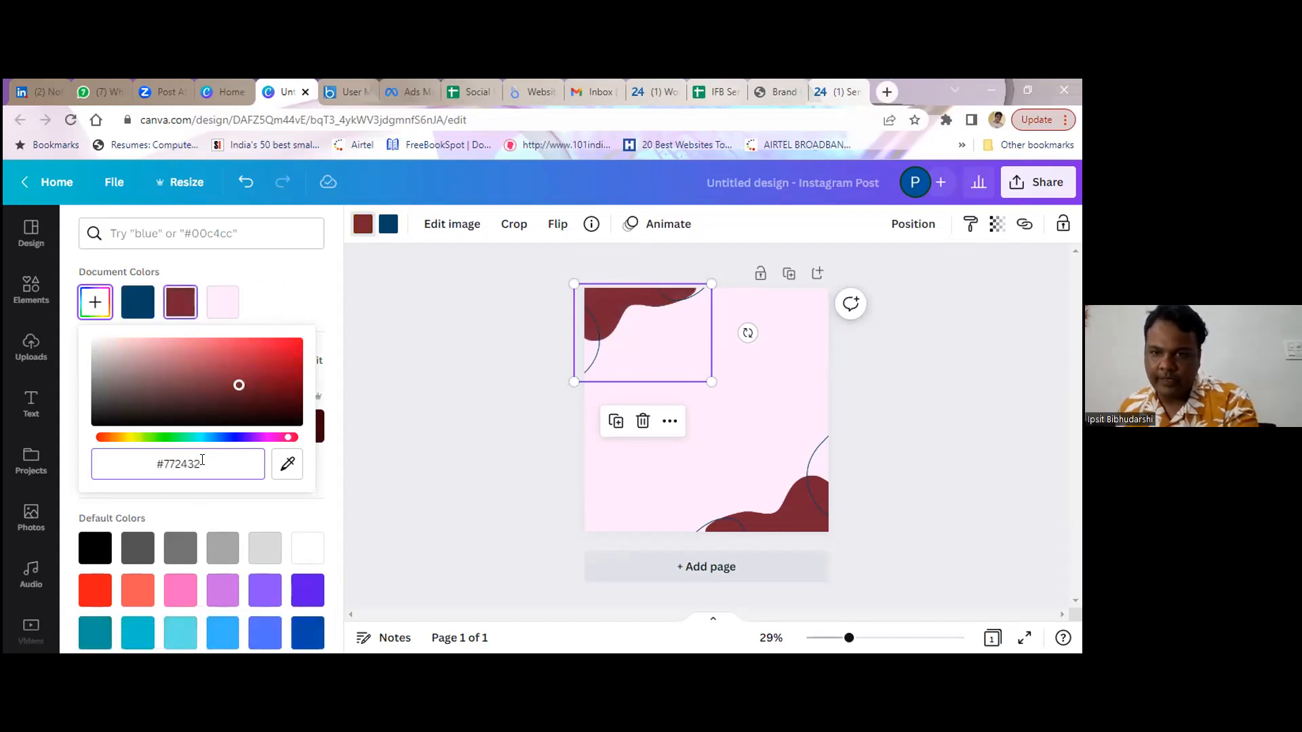
{"action": "left_click", "coordinate": [450, 151]}
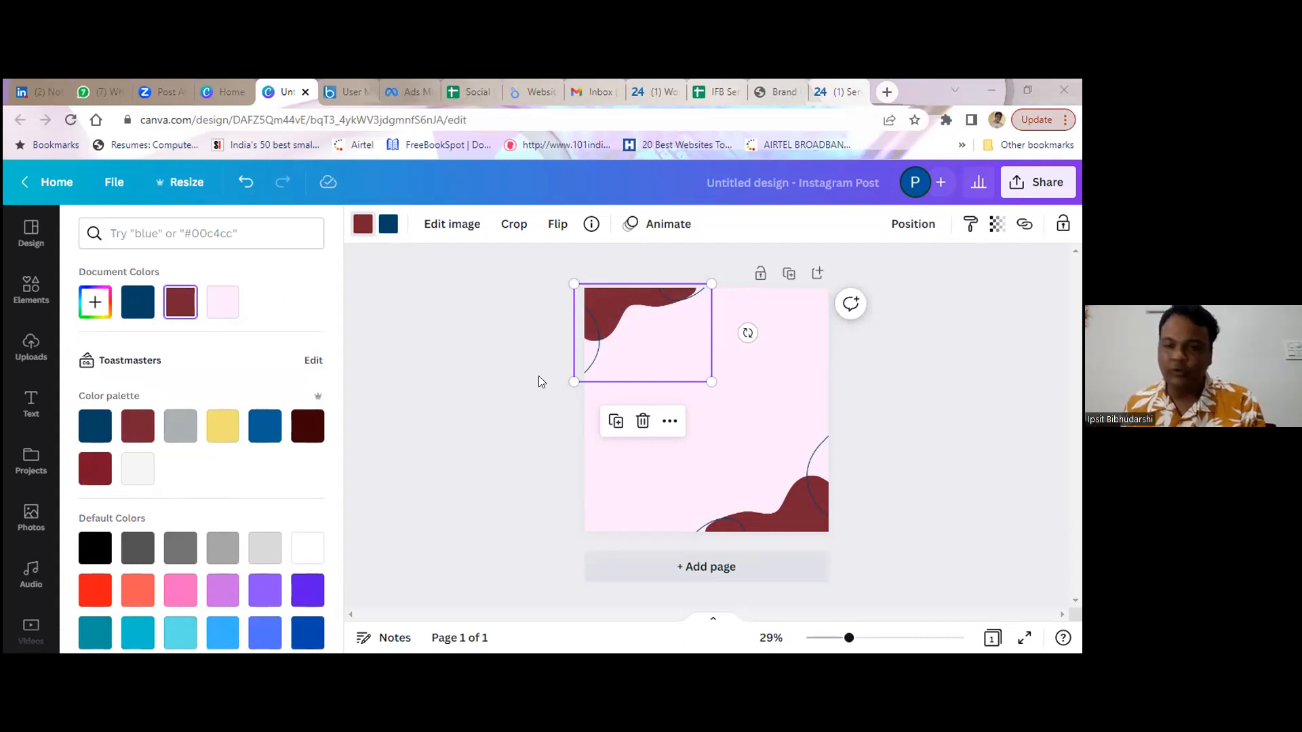
Change the page background colour from the default colours to white #ffffff
{"action": "left_click", "coordinate": [615, 325]}
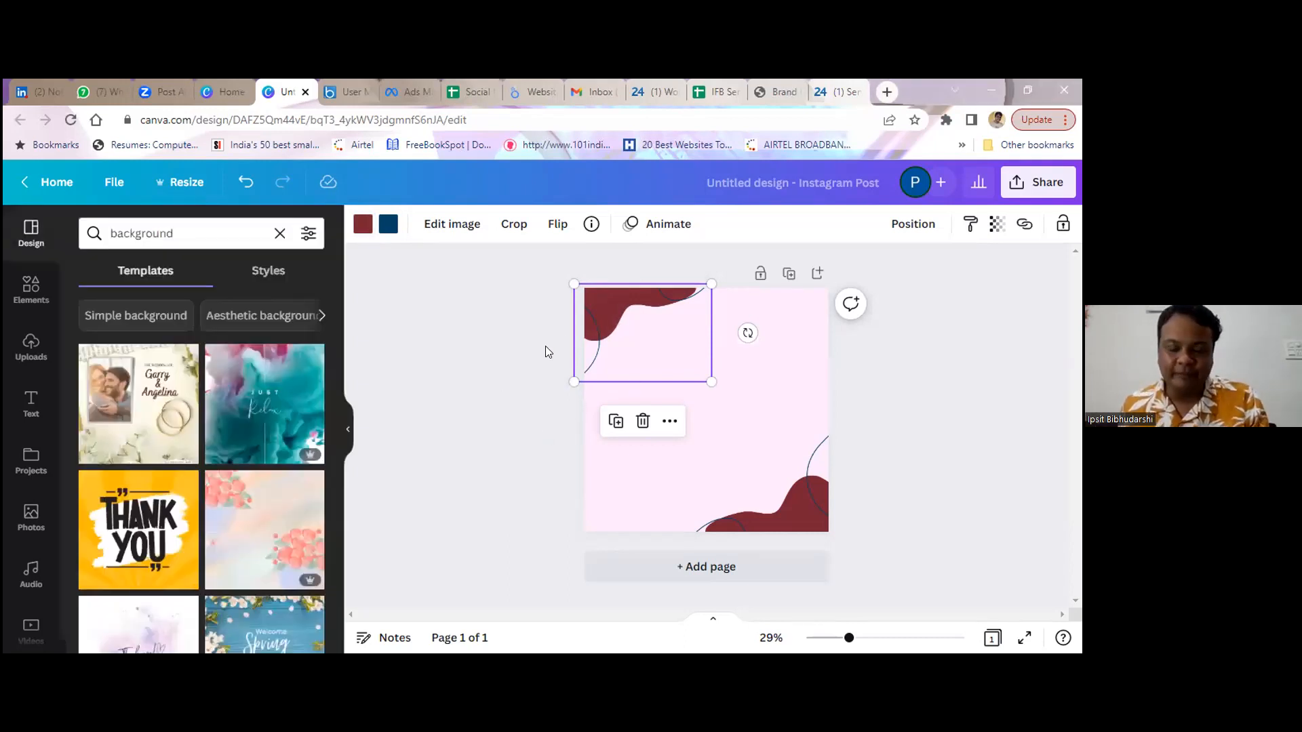
{"action": "left_click", "coordinate": [512, 337]}
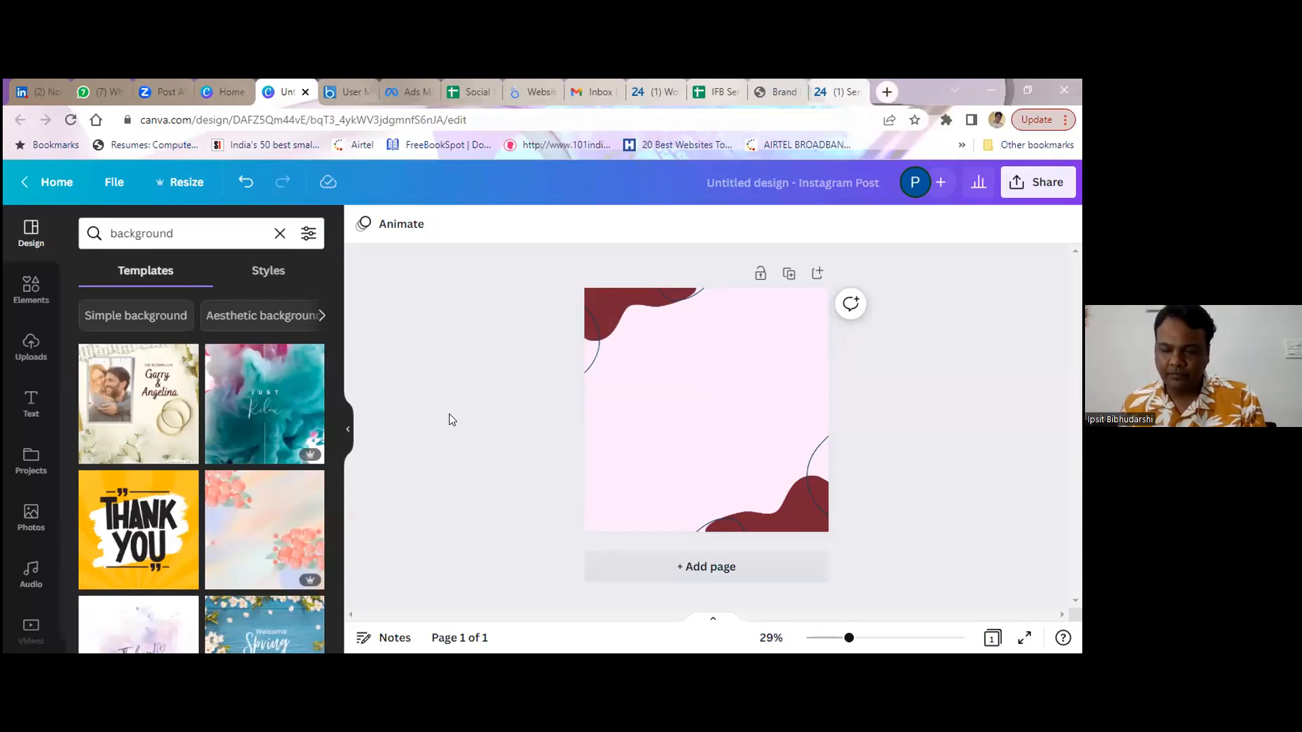
{"action": "left_click", "coordinate": [665, 392]}
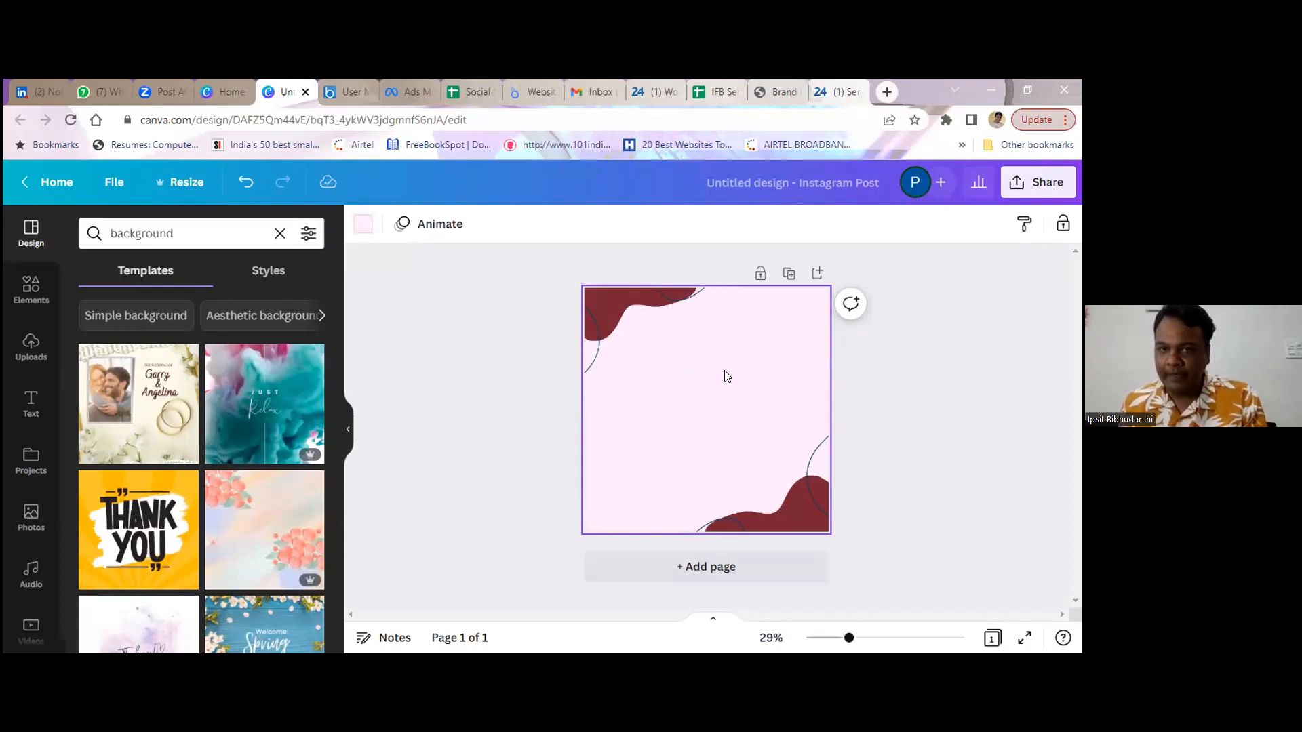
{"action": "left_click", "coordinate": [359, 232]}
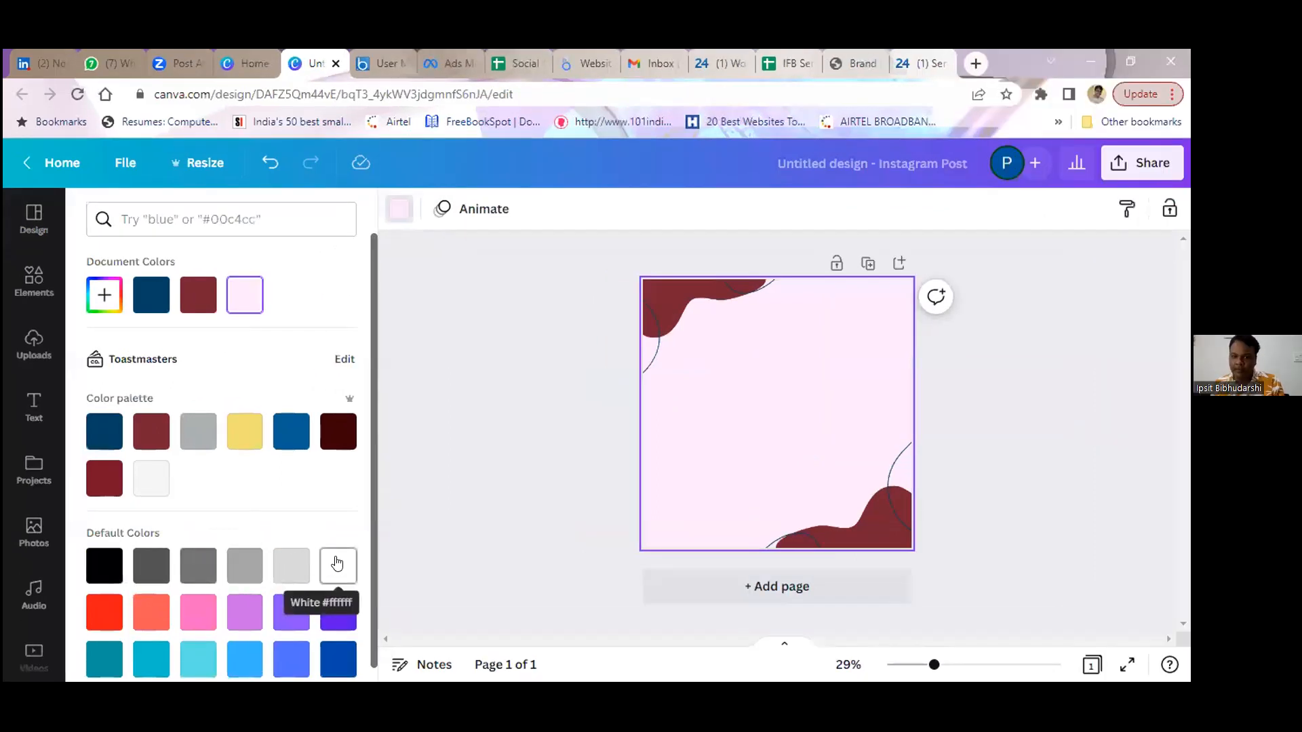
{"action": "left_click", "coordinate": [337, 563]}
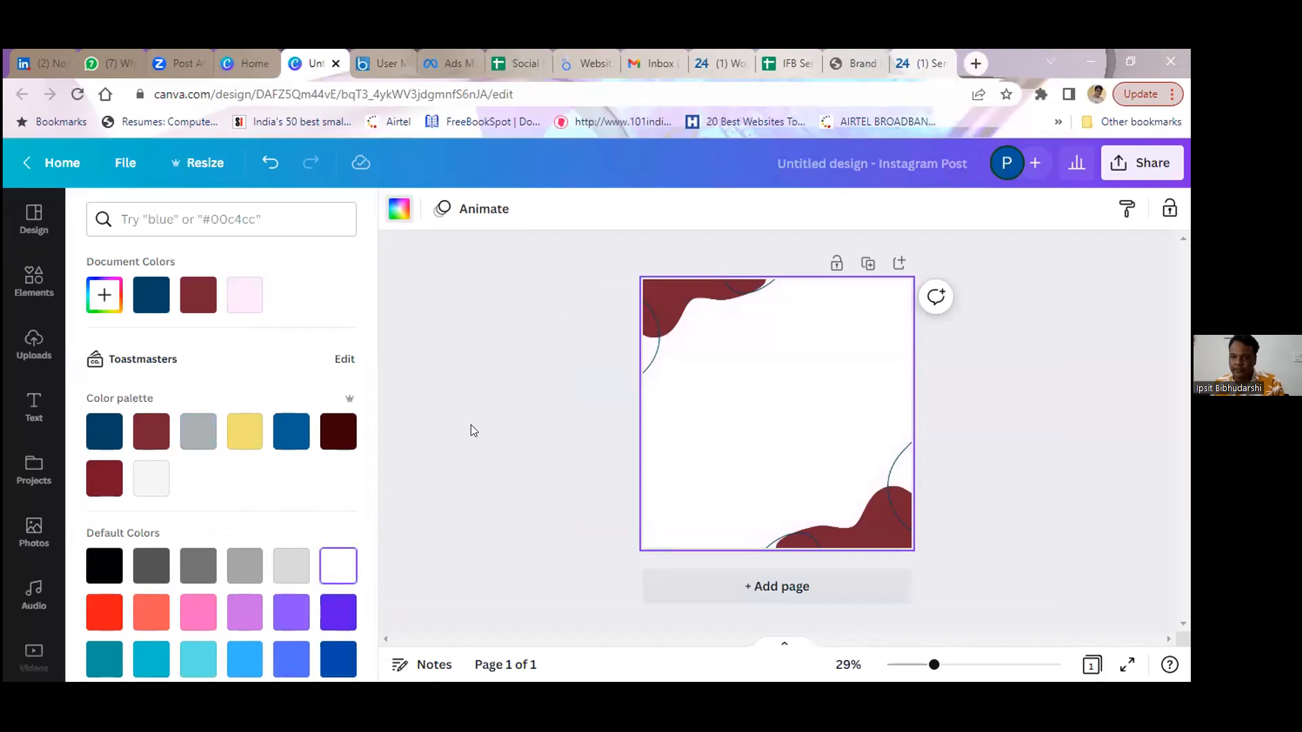
{"action": "left_click", "coordinate": [470, 425]}
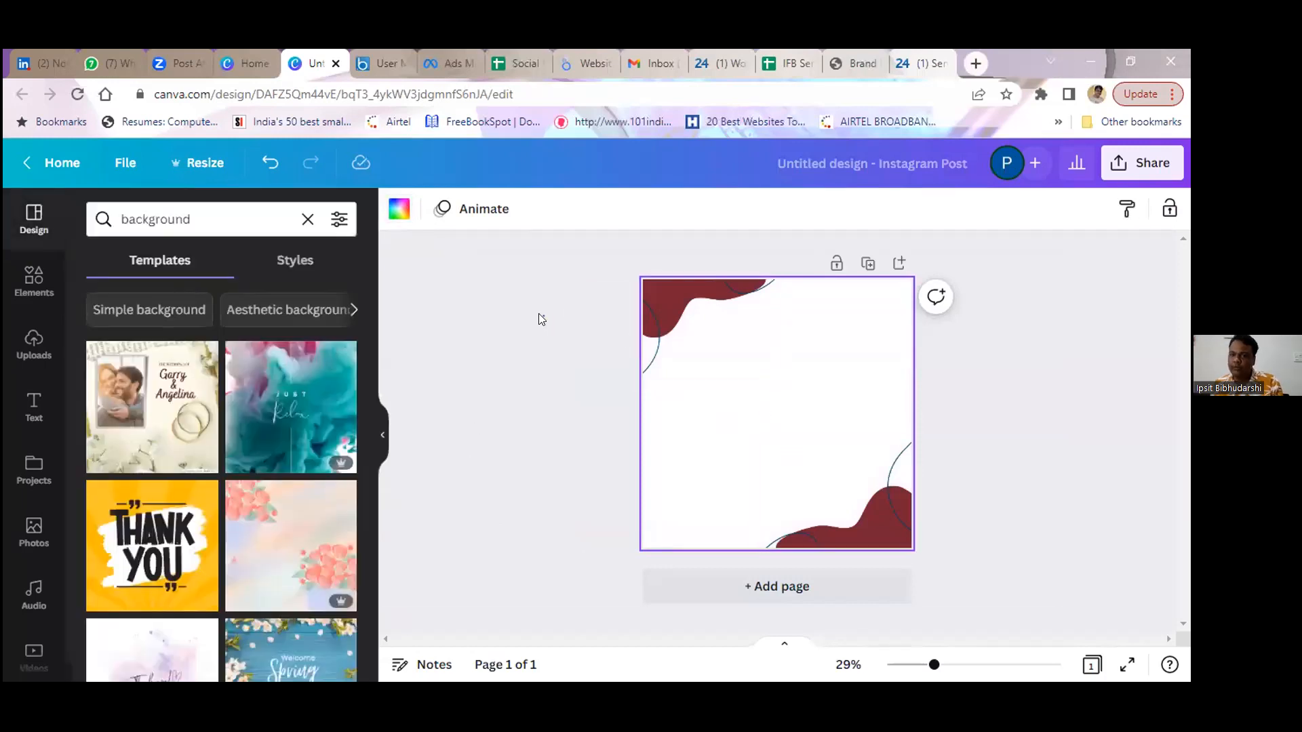
{"action": "left_click", "coordinate": [539, 315]}
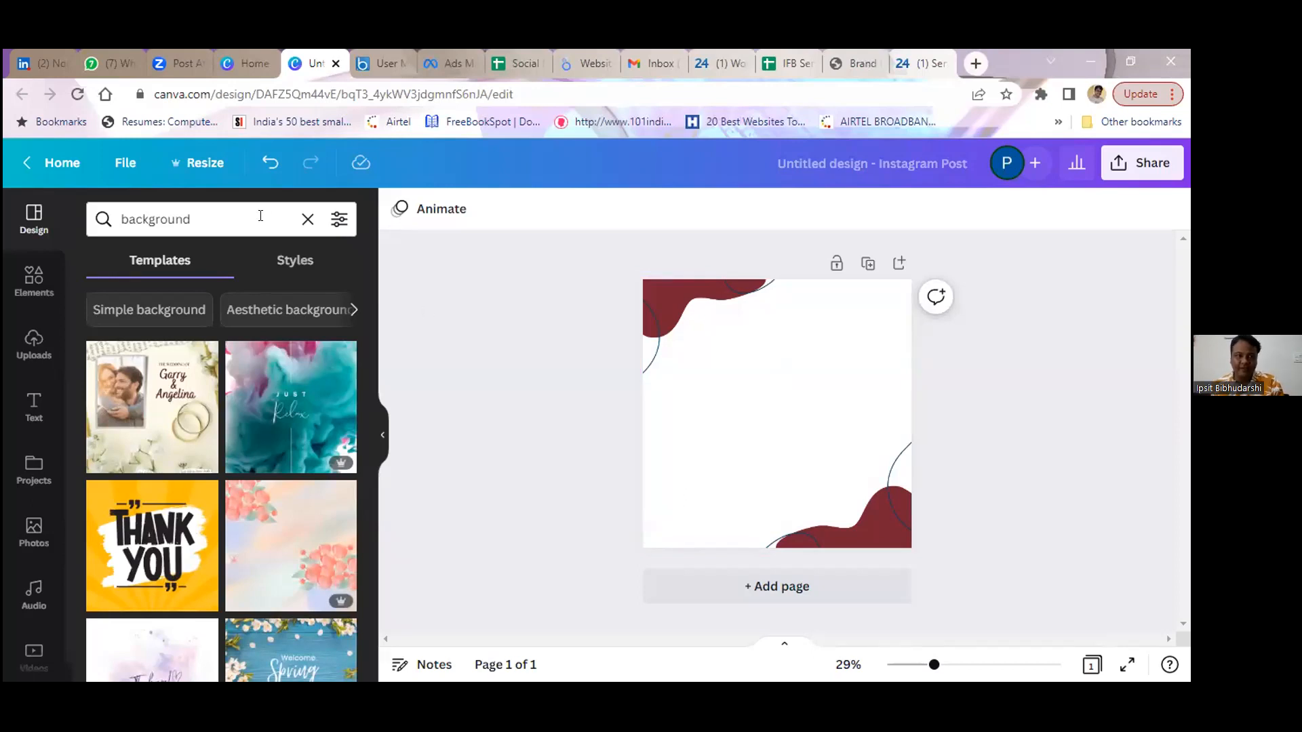
Clear the template search and search the Instagram Post templates for "toastmasters"
{"action": "left_click", "coordinate": [307, 219]}
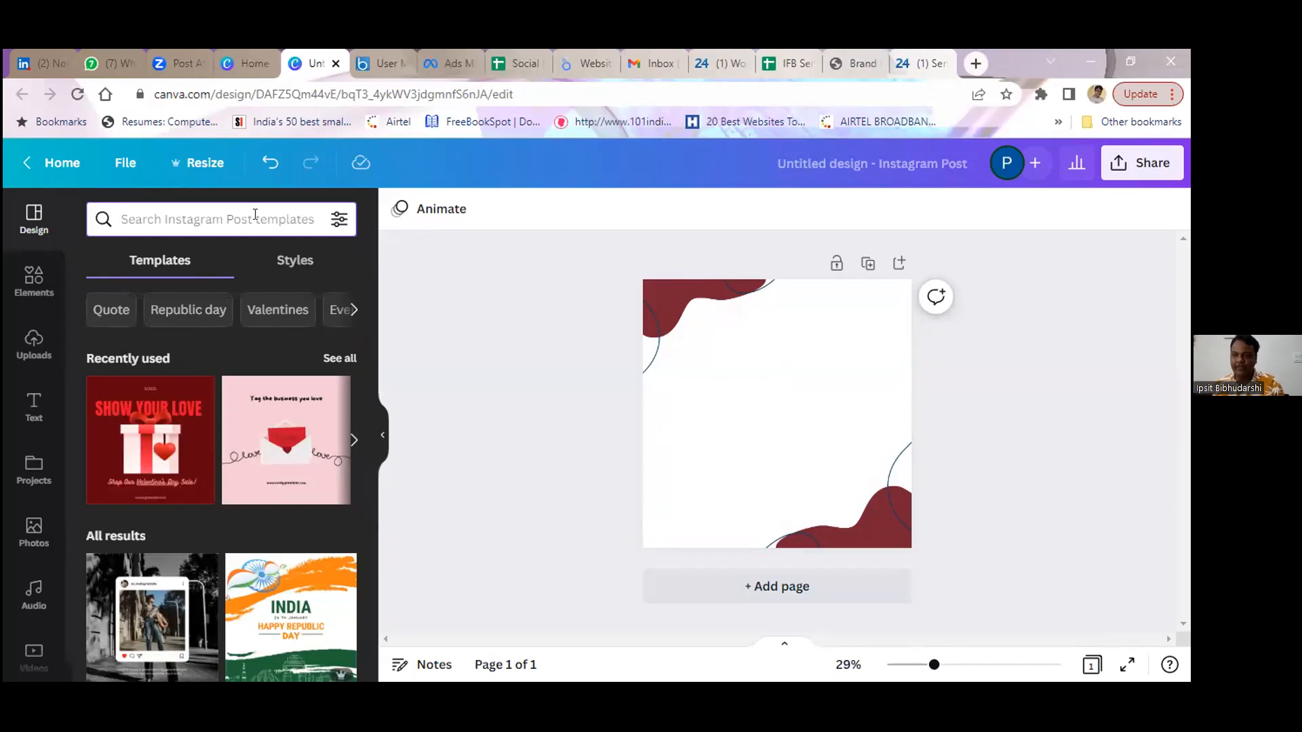
{"action": "type", "text": "t"}
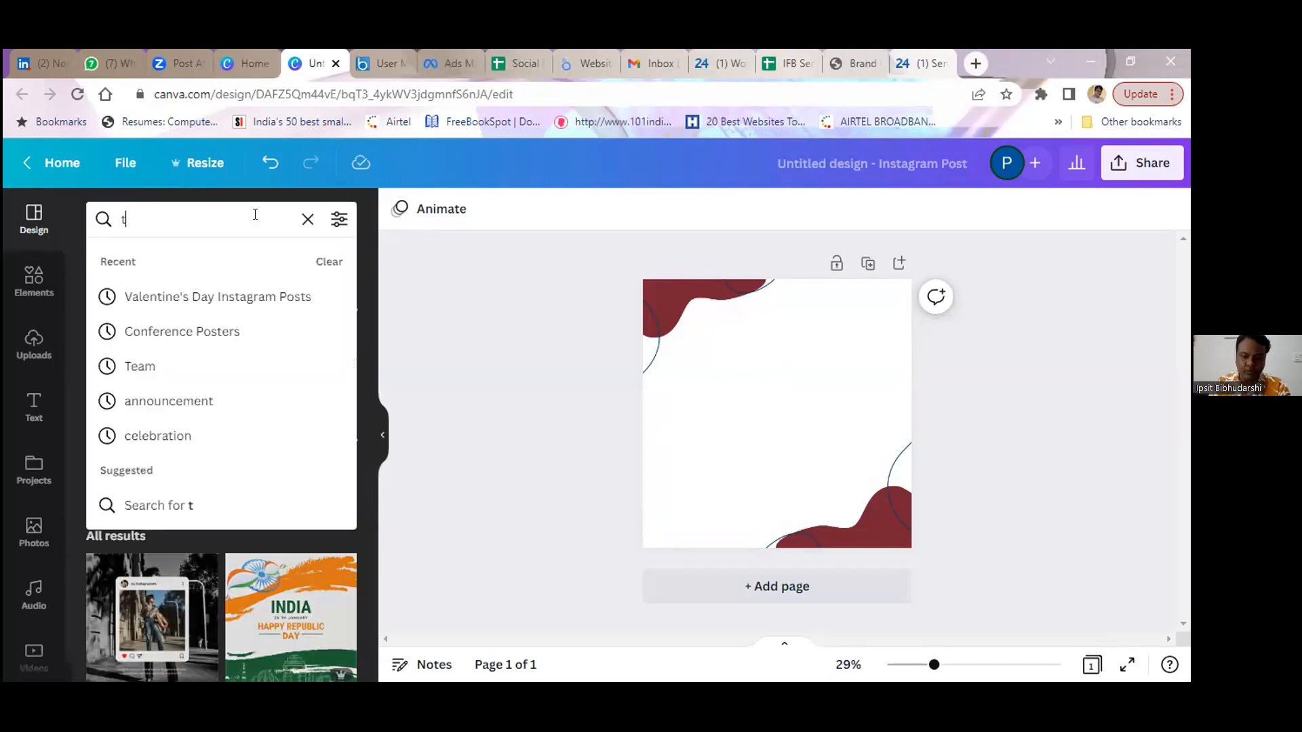
{"action": "type", "text": "oastmas"}
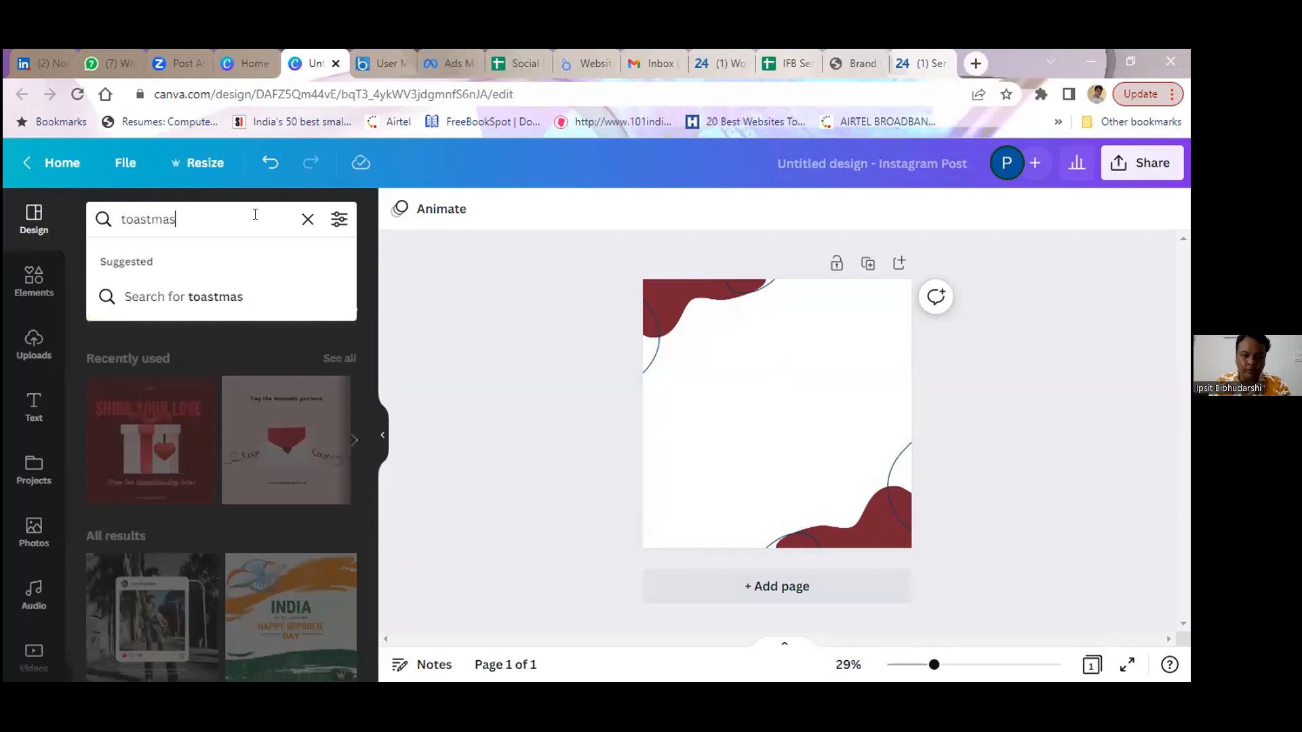
{"action": "type", "text": "ters"}
{"action": "key", "text": "Return"}
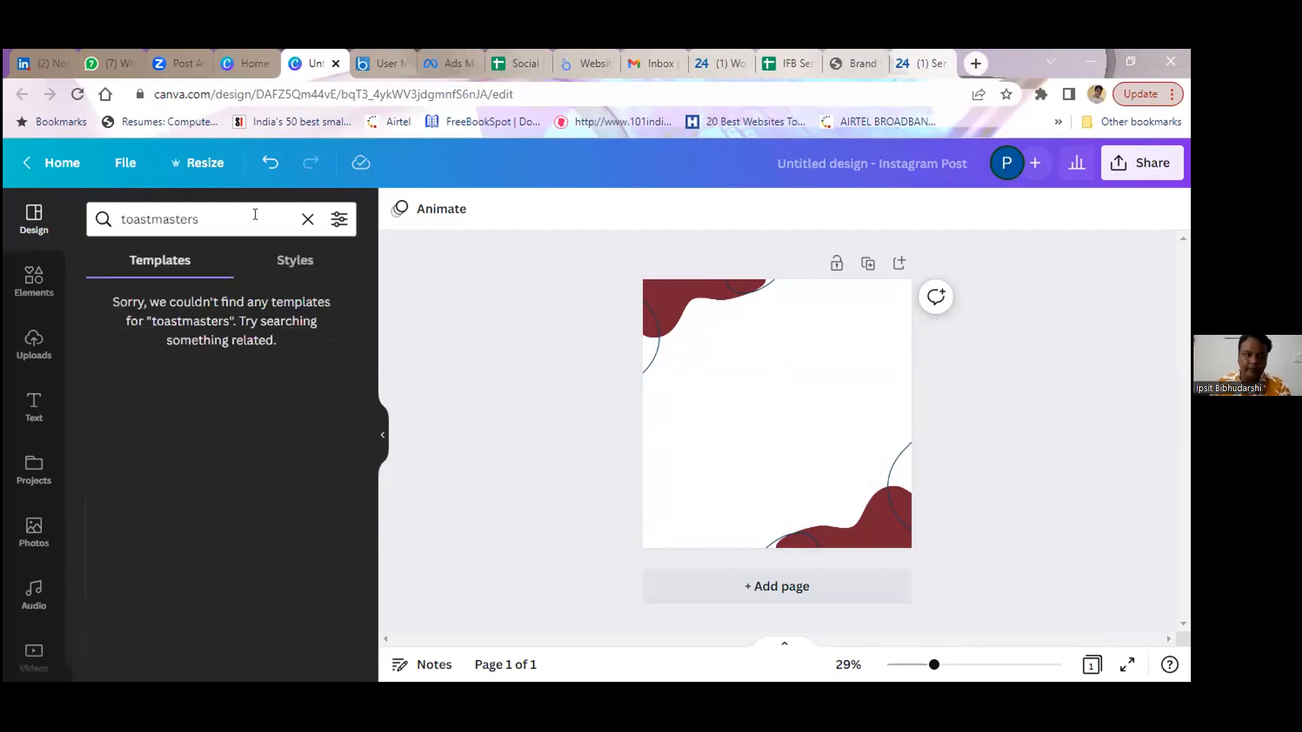
Search the uploaded images for "toast"
{"action": "left_click", "coordinate": [34, 344]}
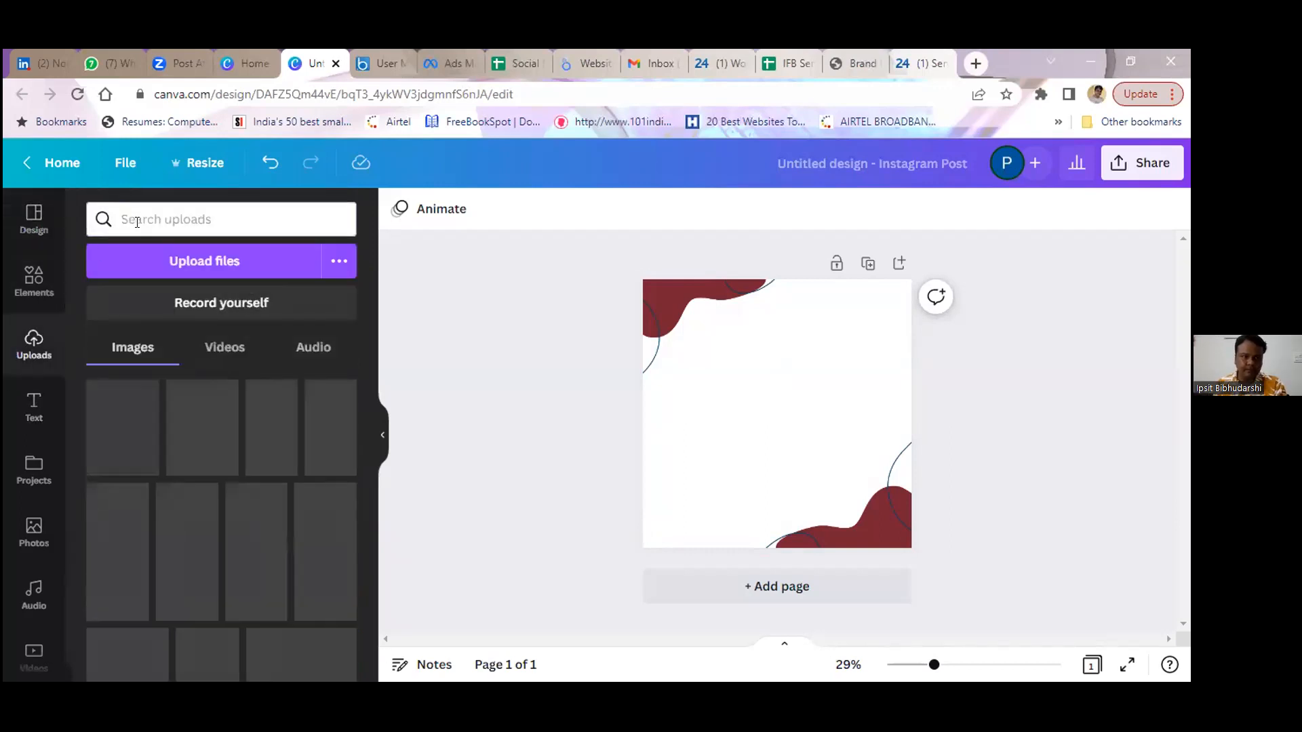
{"action": "type", "text": "t"}
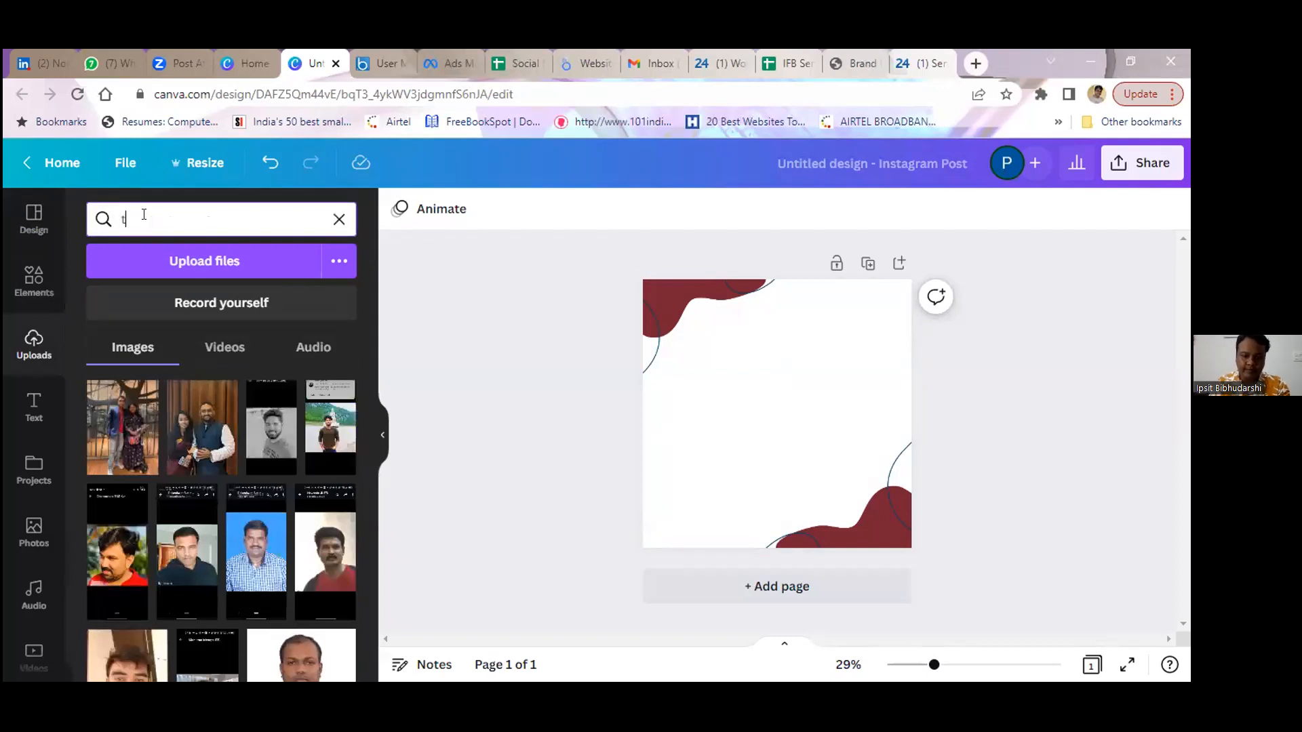
{"action": "type", "text": "oast"}
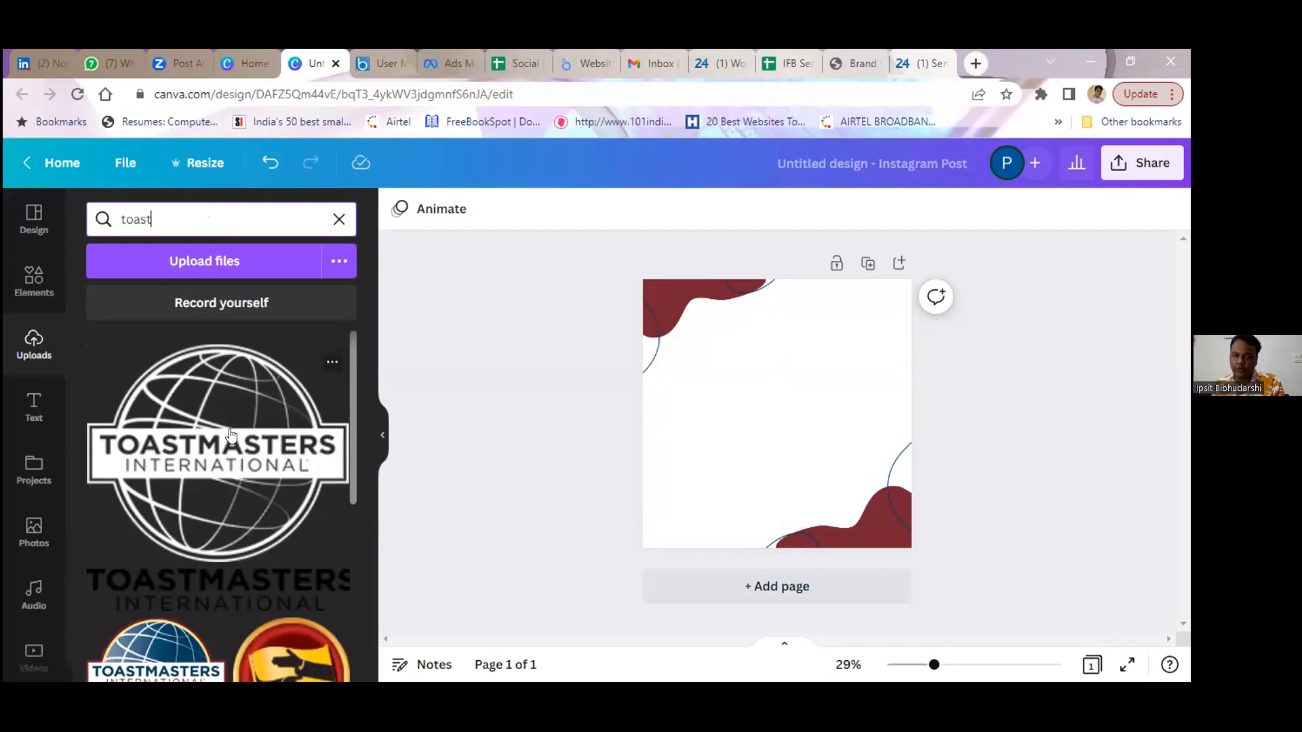
Try the black Toastmasters International wordmark and the white globe logo from the uploads on the page, and delete both
{"action": "left_click", "coordinate": [253, 573]}
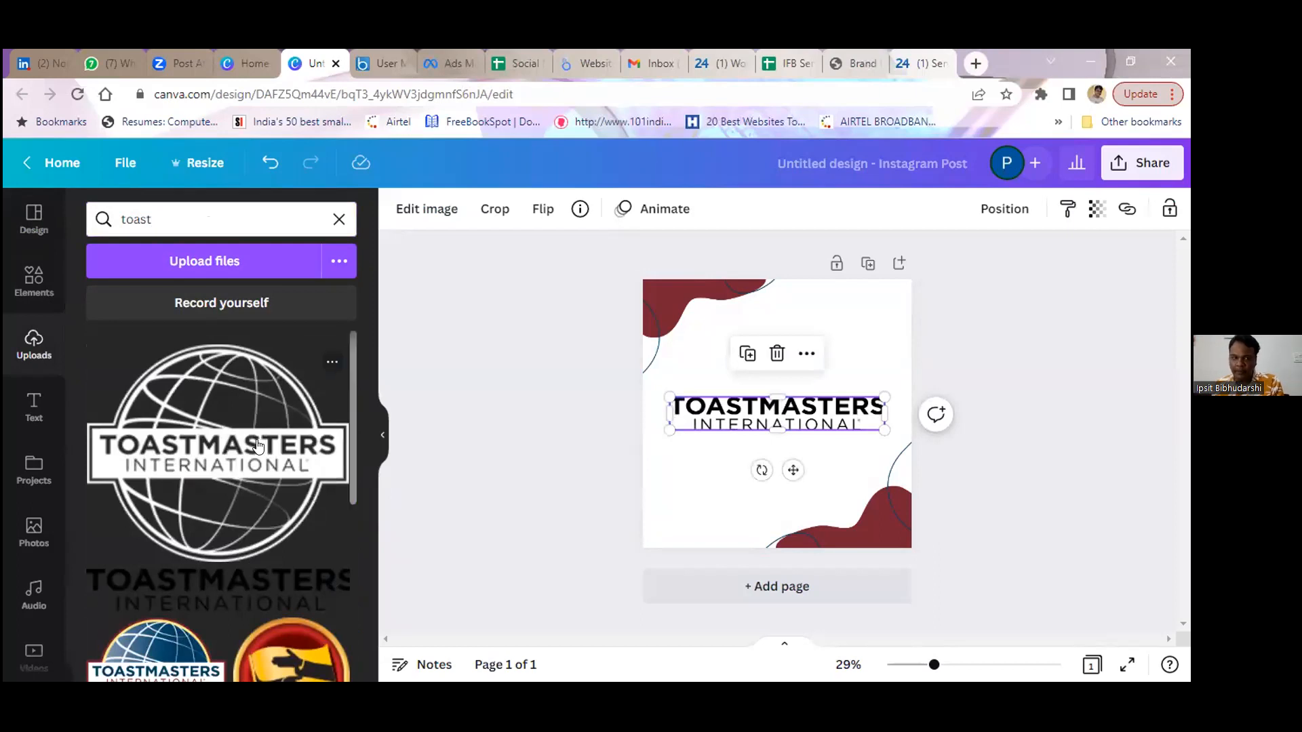
{"action": "left_click", "coordinate": [206, 262]}
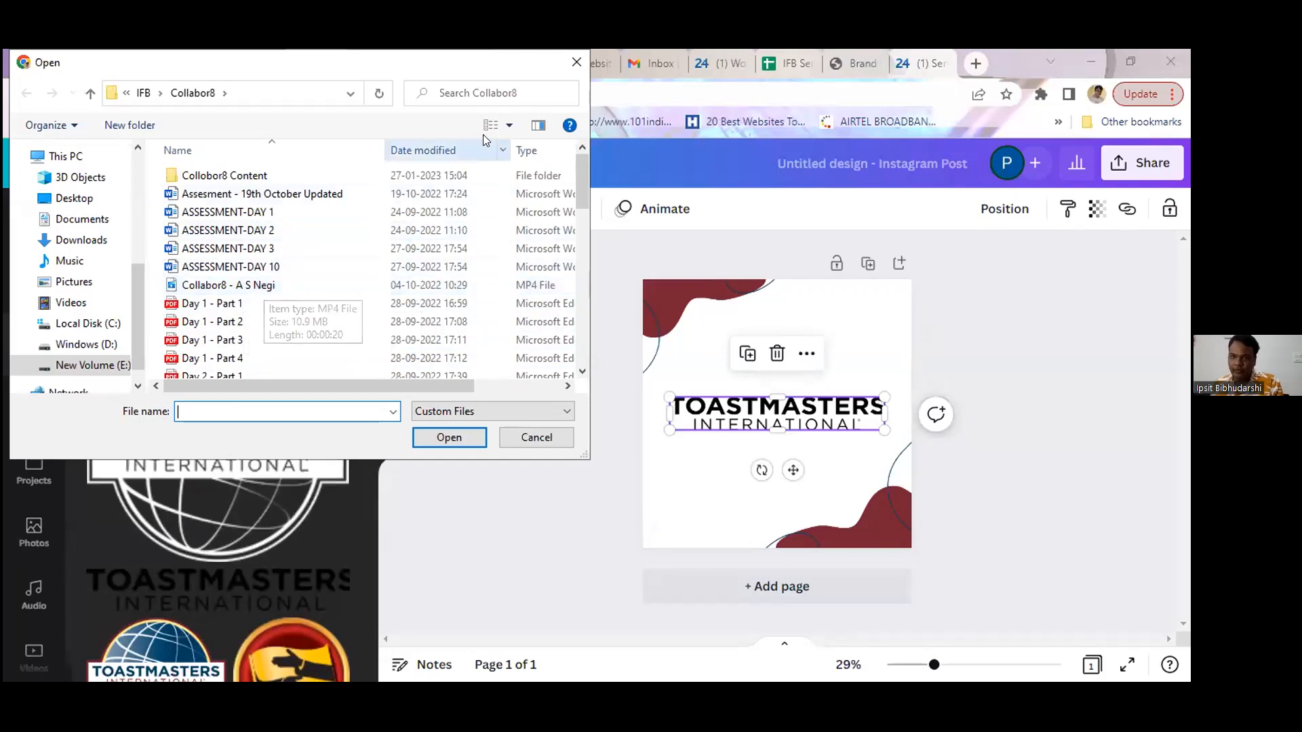
{"action": "left_click", "coordinate": [528, 436]}
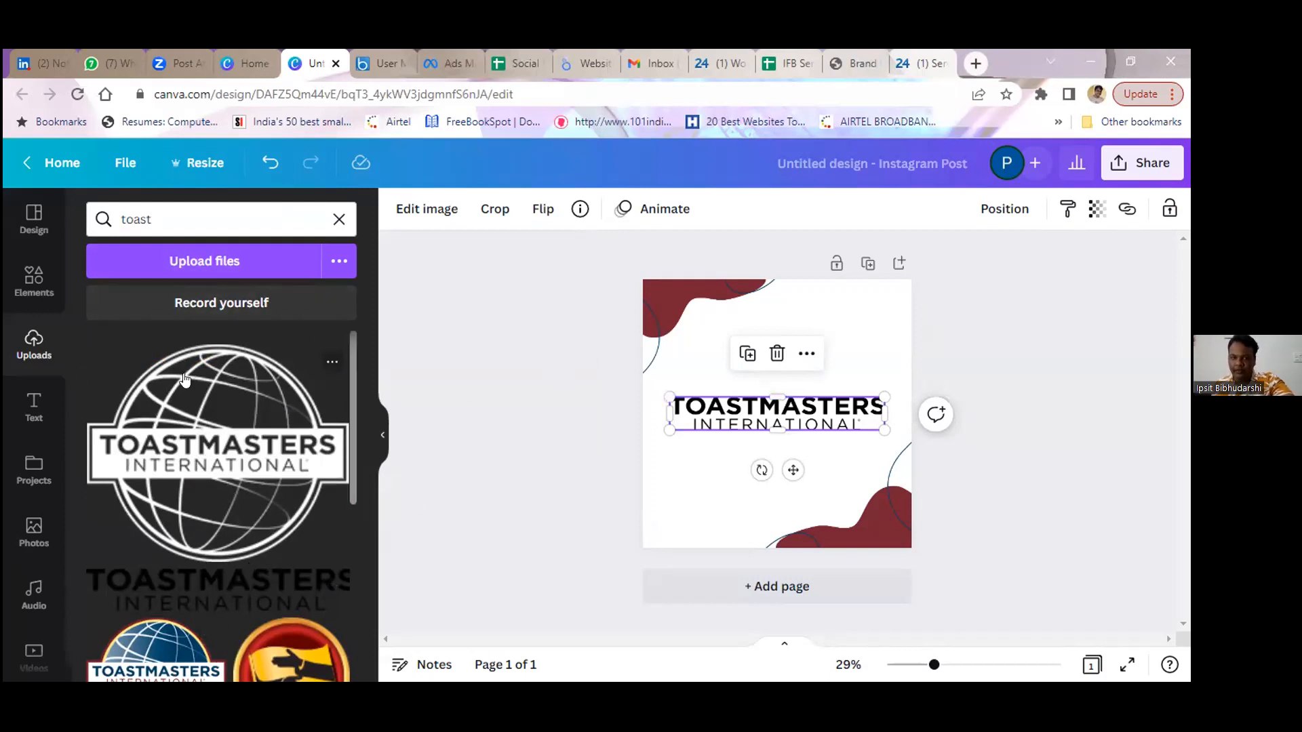
{"action": "left_click", "coordinate": [219, 421]}
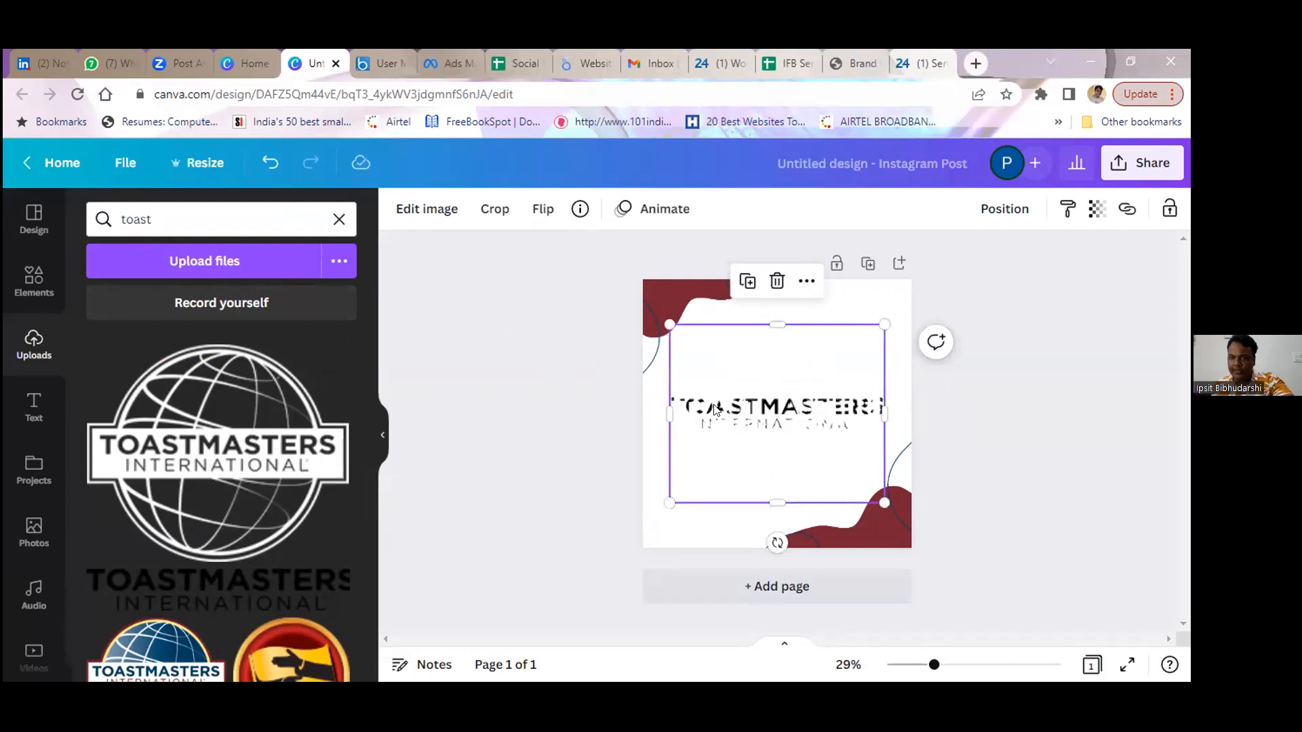
{"action": "key", "text": "Delete"}
{"action": "left_click", "coordinate": [799, 405]}
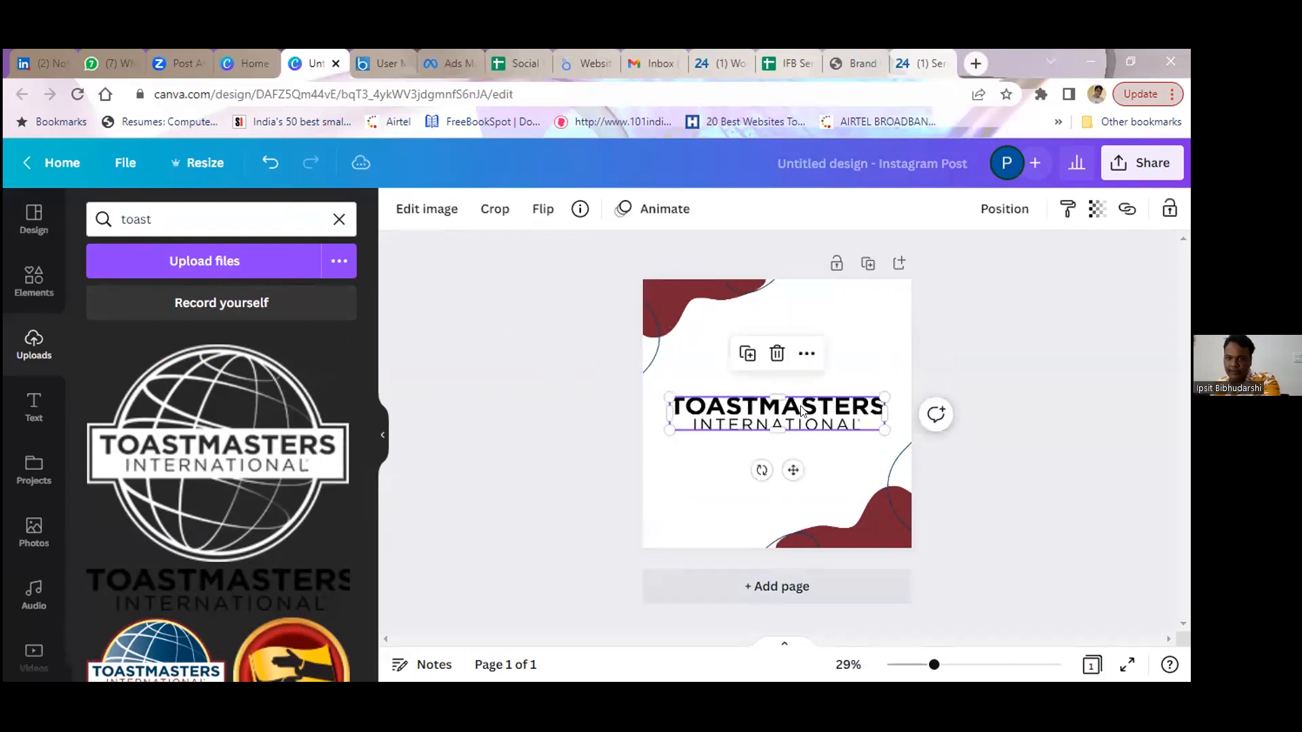
{"action": "key", "text": "Delete"}
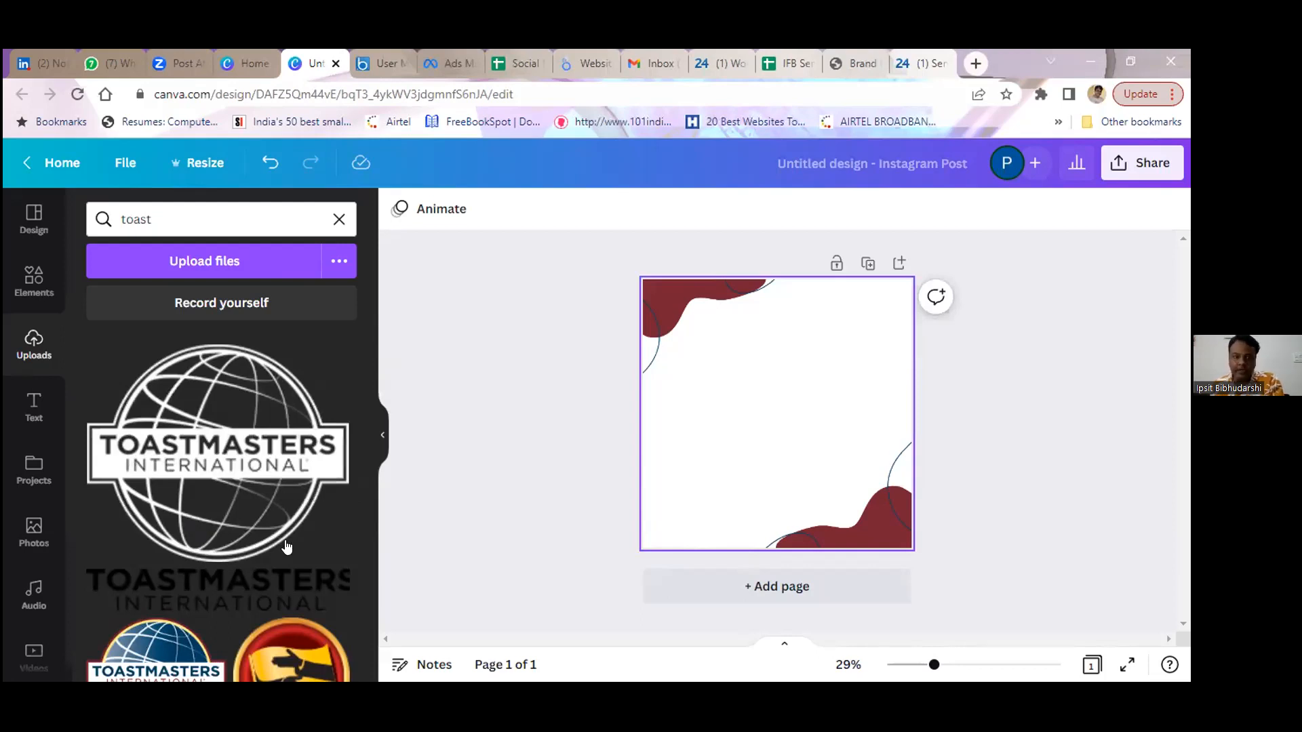
Add the black Toastmasters International wordmark, move it to the upper part of the page and scale it down
{"action": "left_click", "coordinate": [290, 591]}
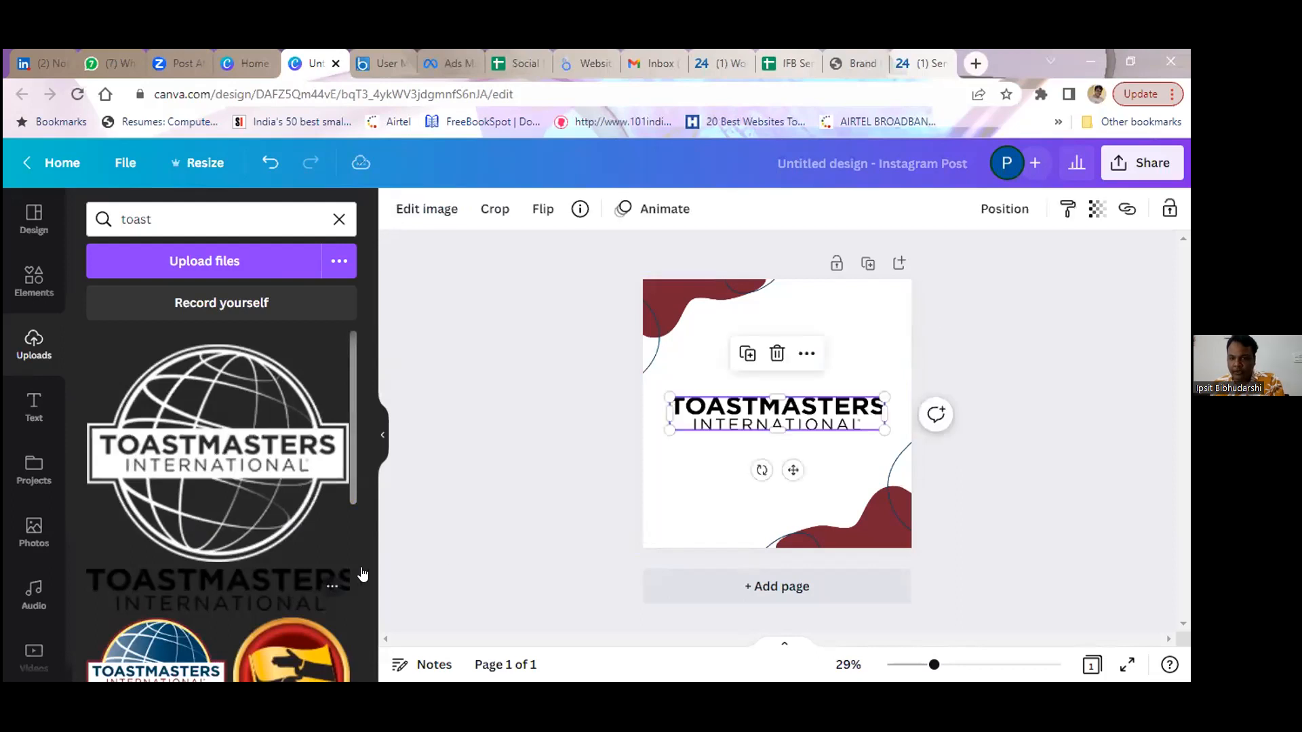
{"action": "left_click", "coordinate": [613, 473]}
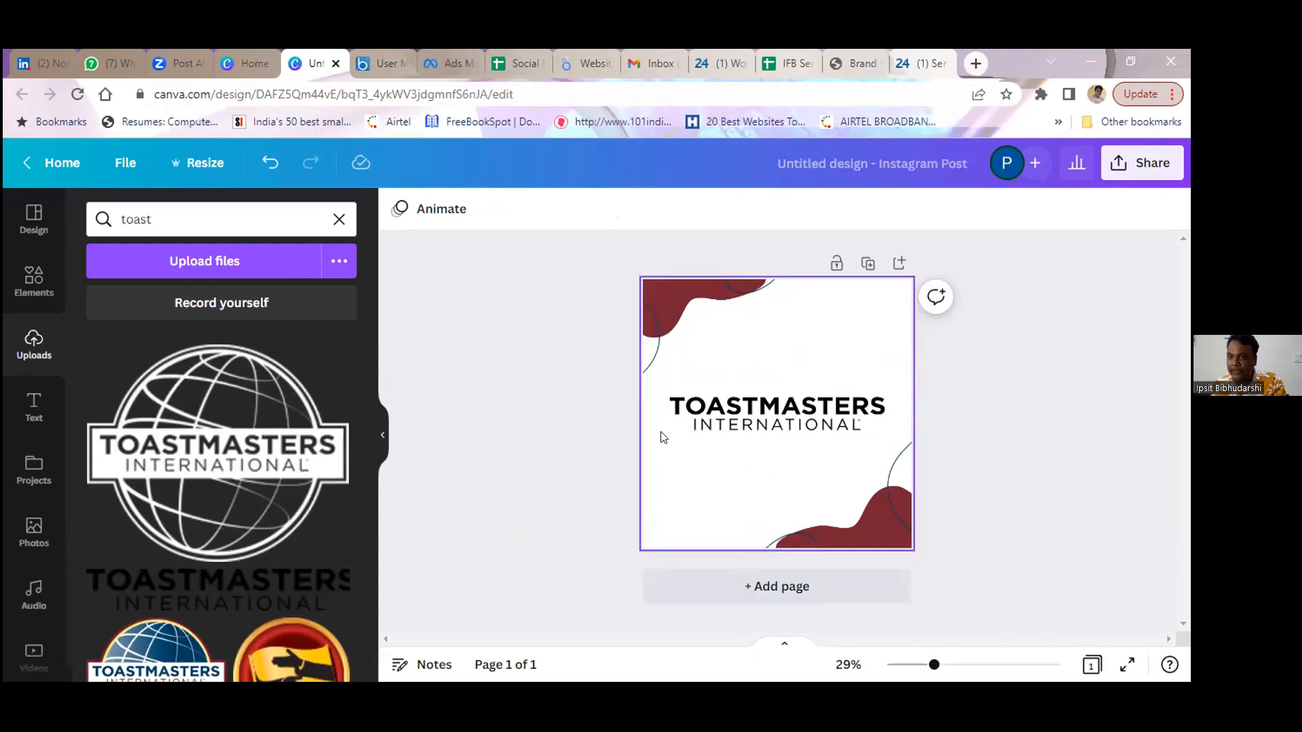
{"action": "left_click_drag", "start_coordinate": [801, 403], "coordinate": [782, 344]}
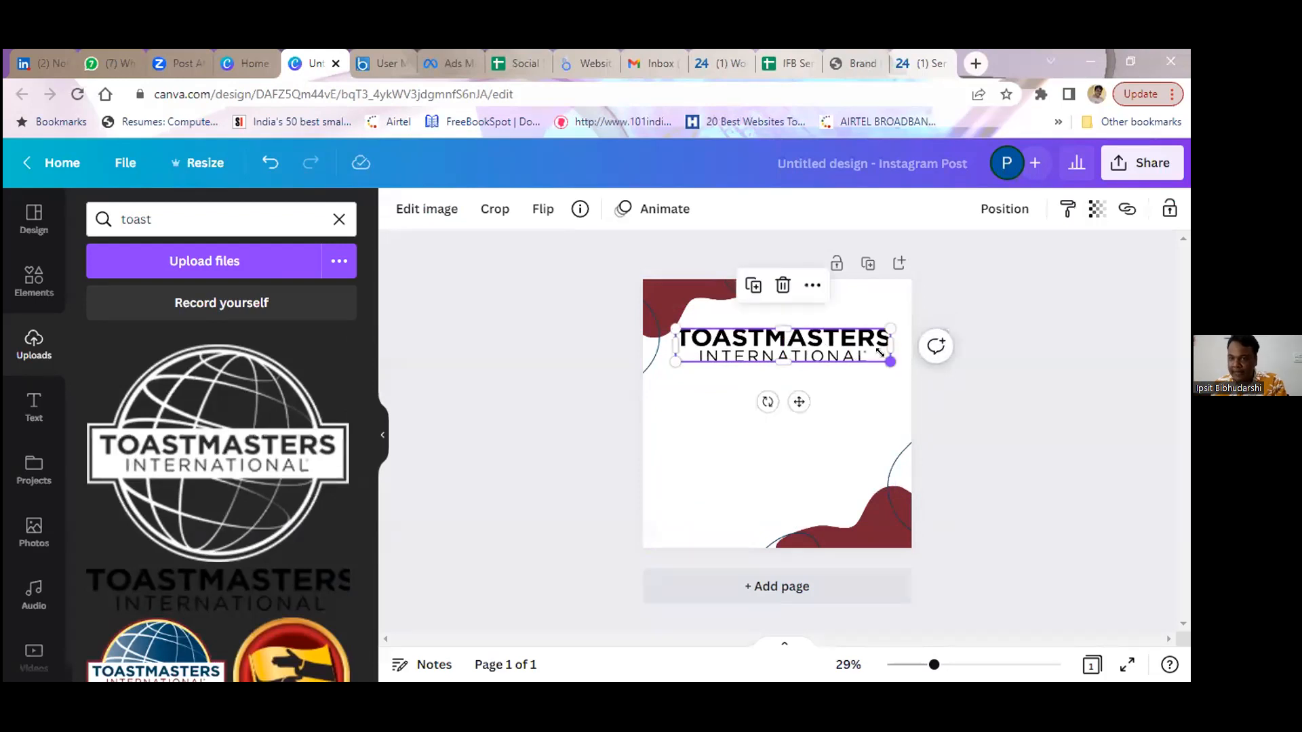
{"action": "left_click_drag", "start_coordinate": [890, 357], "coordinate": [818, 322]}
{"action": "left_click", "coordinate": [611, 348]}
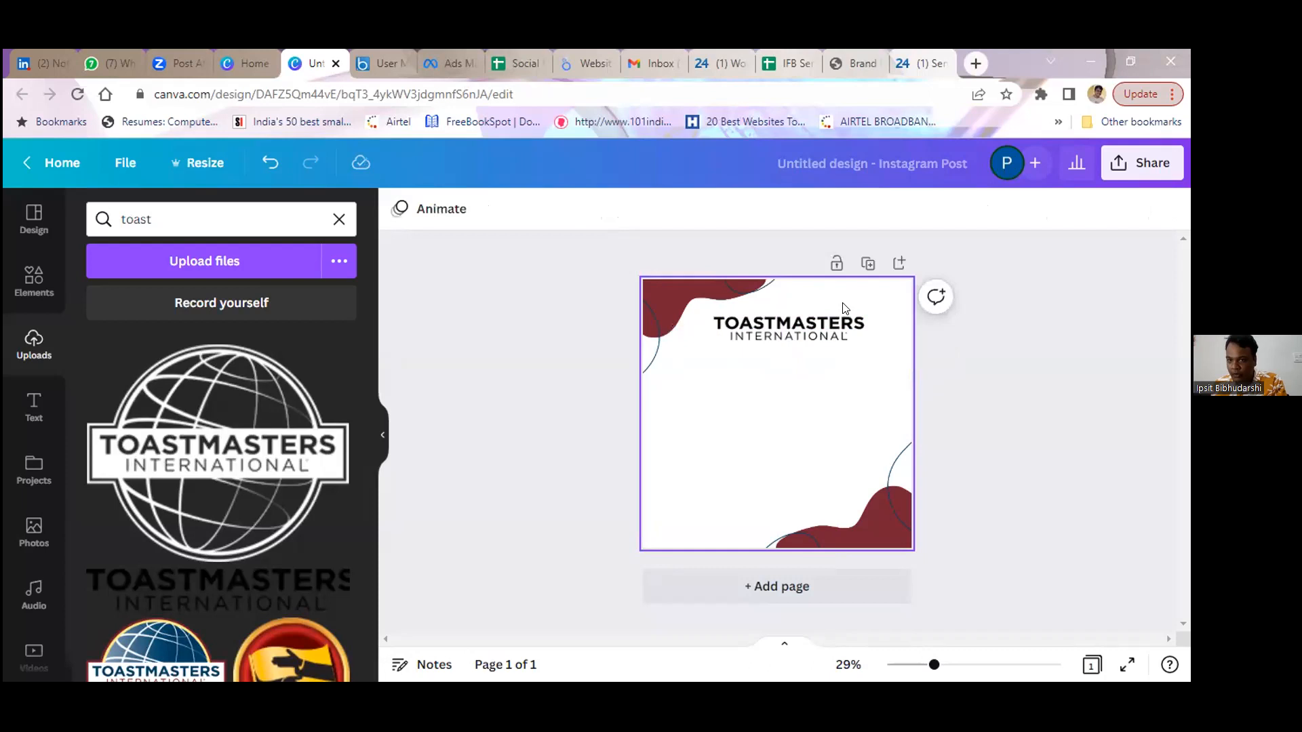
Shrink the black wordmark further and position it in the page's upper-right corner, clear of the corner graphic
{"action": "left_click", "coordinate": [709, 325]}
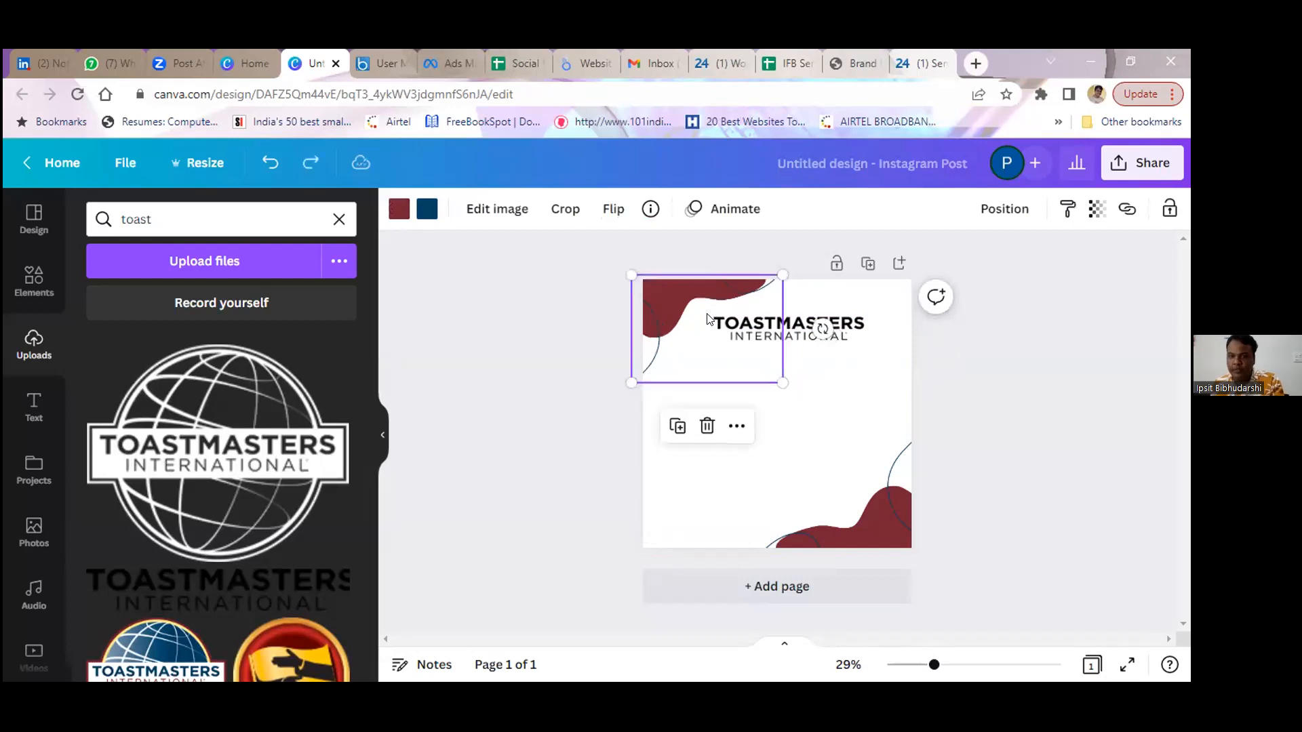
{"action": "left_click", "coordinate": [732, 332]}
{"action": "left_click_drag", "start_coordinate": [713, 316], "coordinate": [798, 316]}
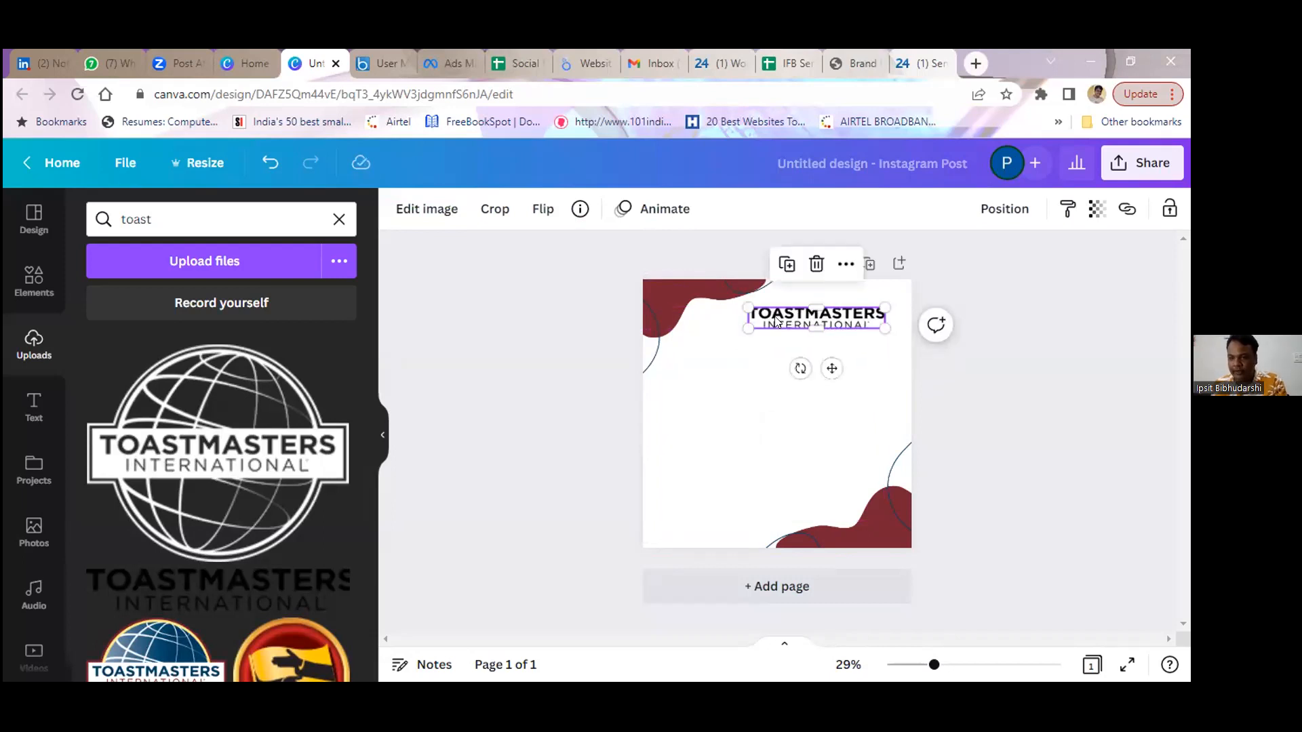
{"action": "left_click_drag", "start_coordinate": [777, 321], "coordinate": [789, 313]}
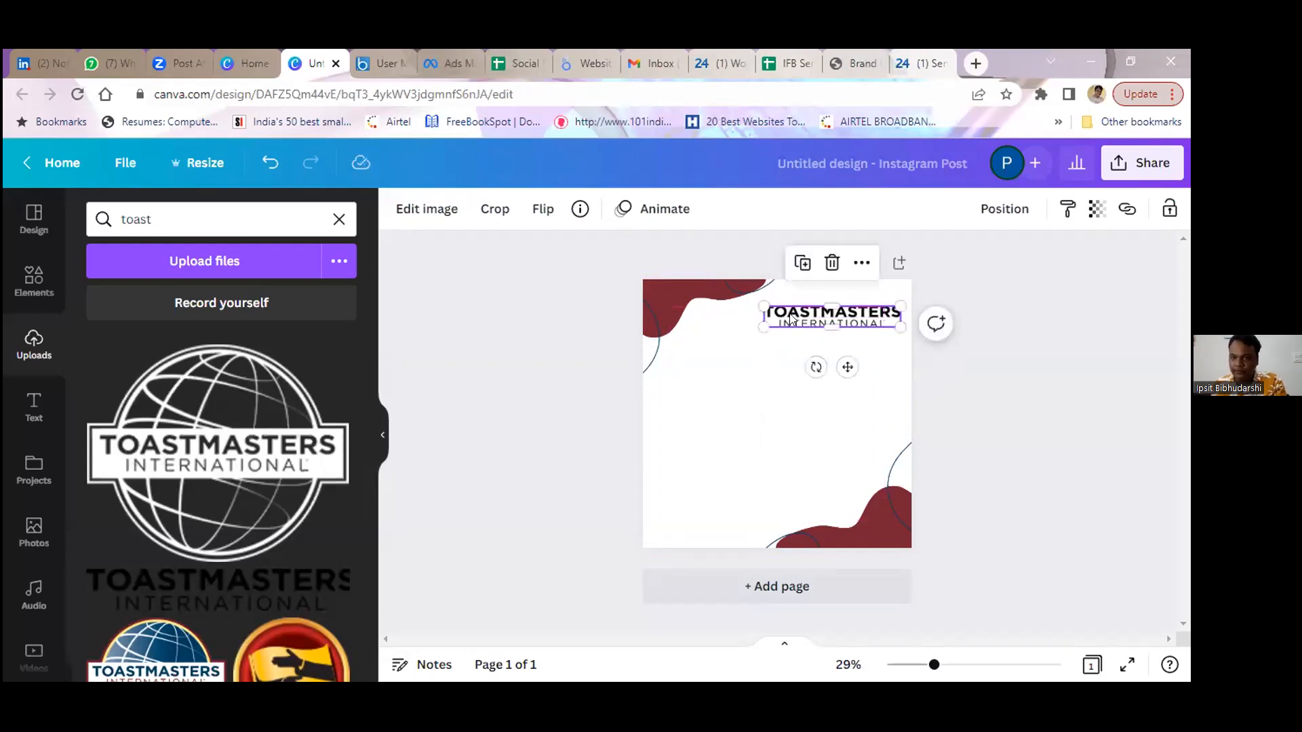
{"action": "left_click", "coordinate": [559, 355]}
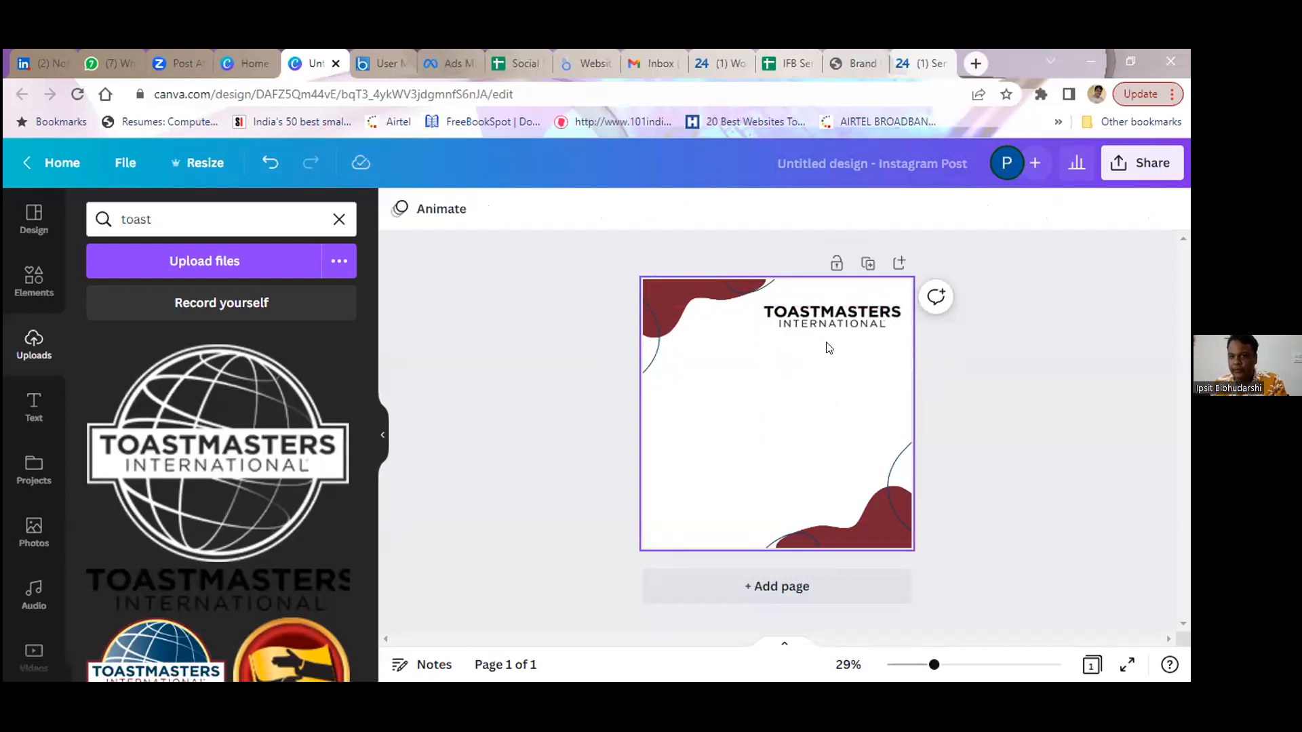
Replace the black wordmark with the full-colour Toastmasters globe logo, scaled down small in the page's upper-right corner
{"action": "left_click", "coordinate": [855, 321]}
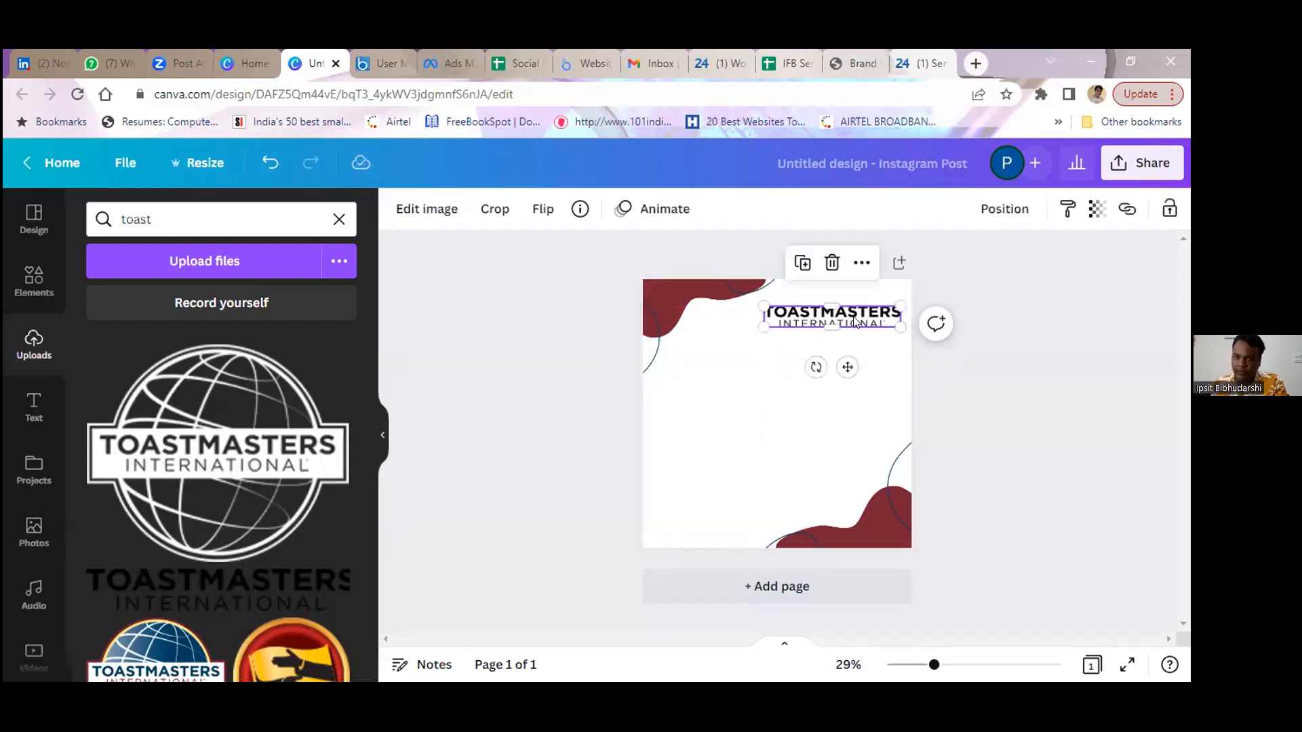
{"action": "key", "text": "Delete"}
{"action": "left_click", "coordinate": [192, 644]}
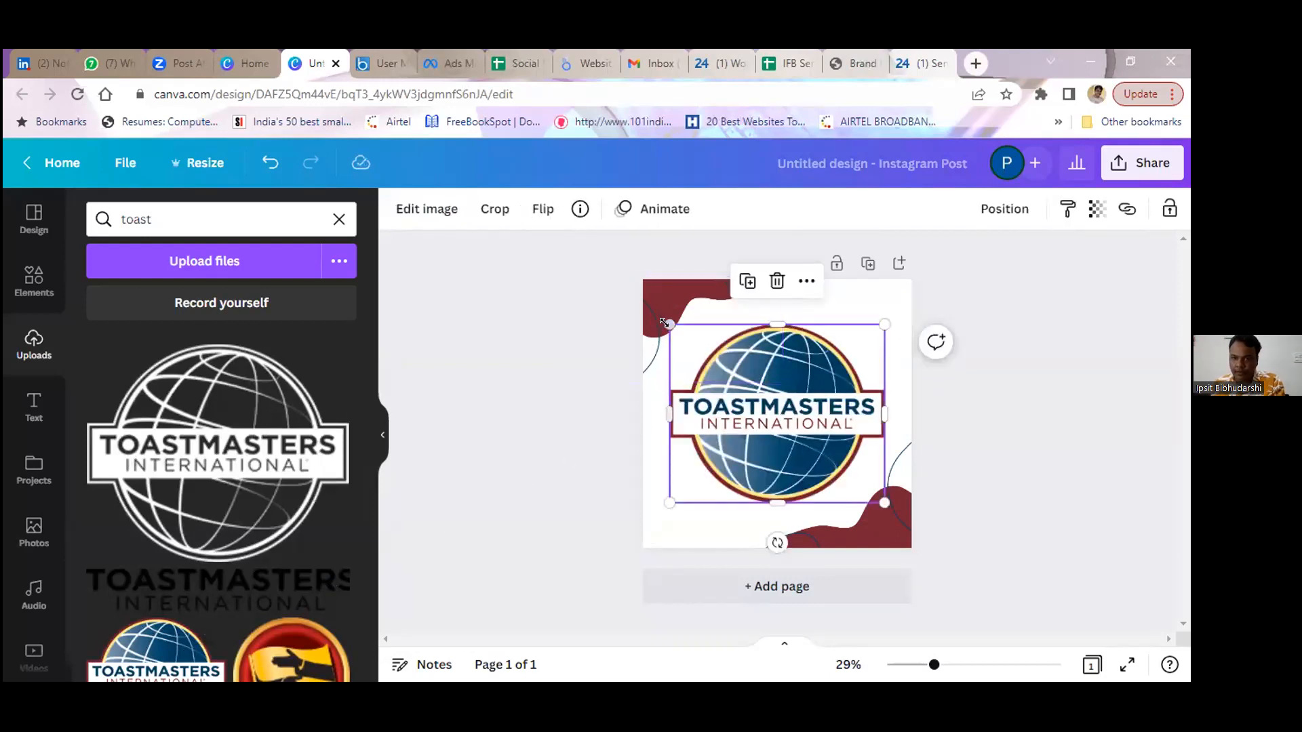
{"action": "left_click_drag", "start_coordinate": [664, 323], "coordinate": [865, 308]}
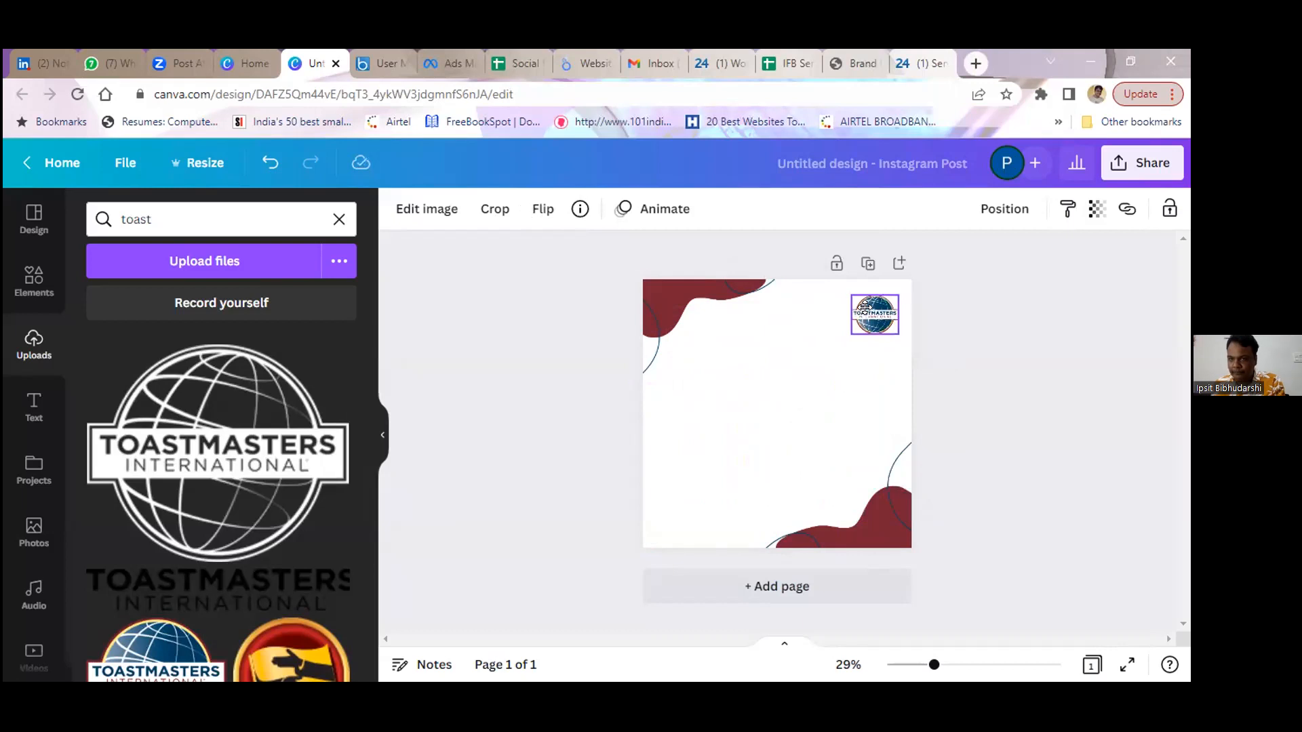
{"action": "left_click", "coordinate": [520, 413]}
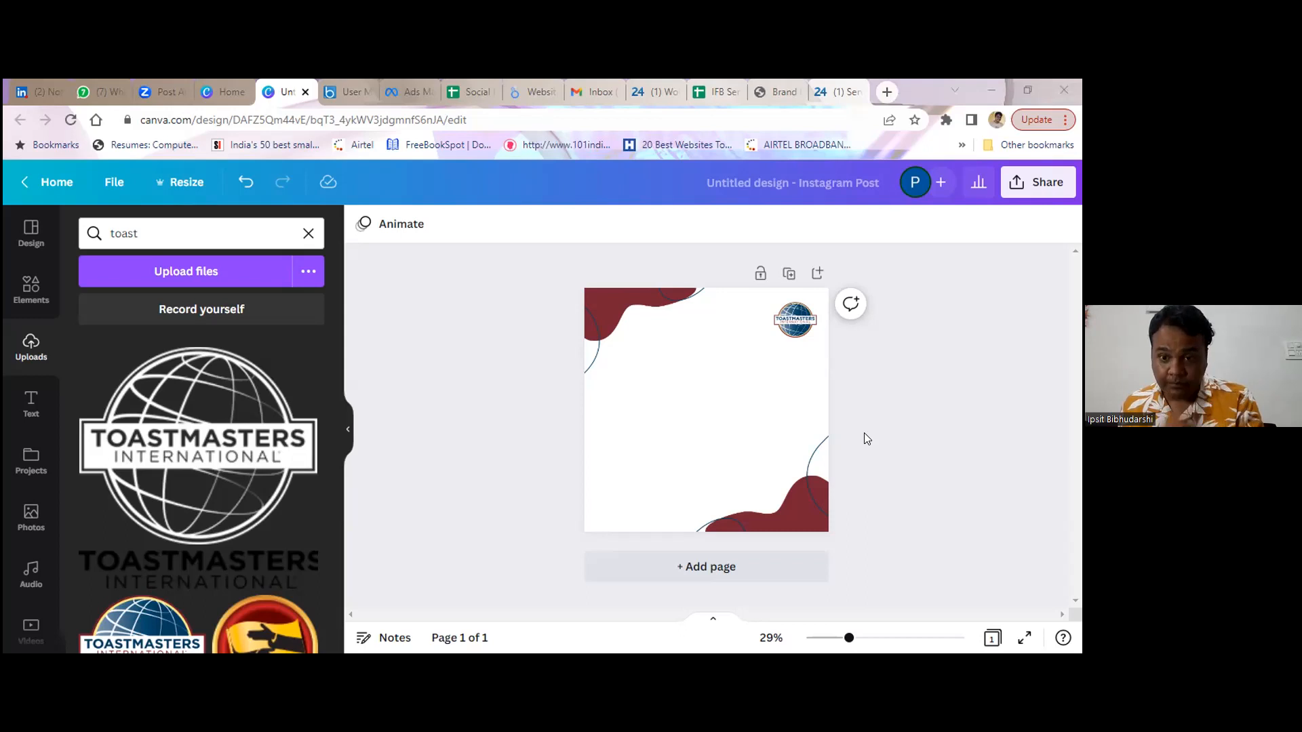
Move the full-colour globe logo towards the middle of the page and enlarge it to about twice its size
{"action": "left_click", "coordinate": [863, 637]}
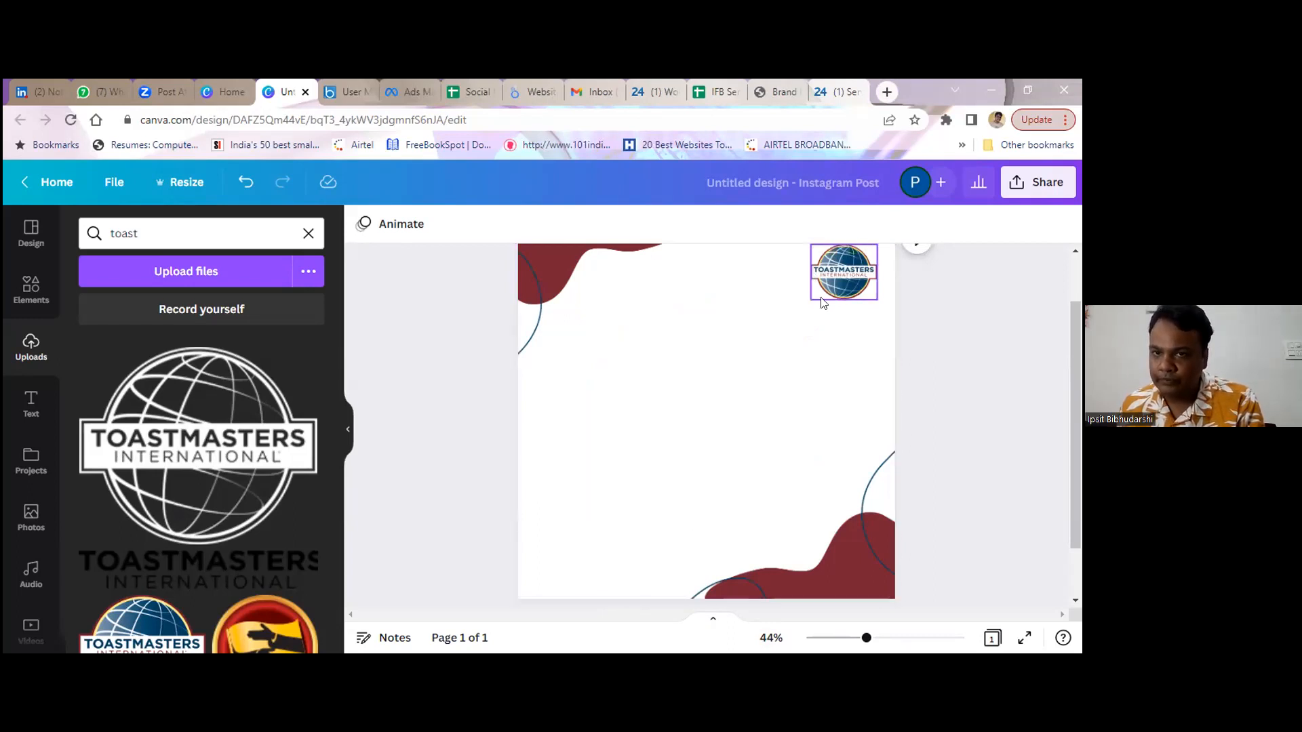
{"action": "left_click_drag", "start_coordinate": [830, 271], "coordinate": [712, 330]}
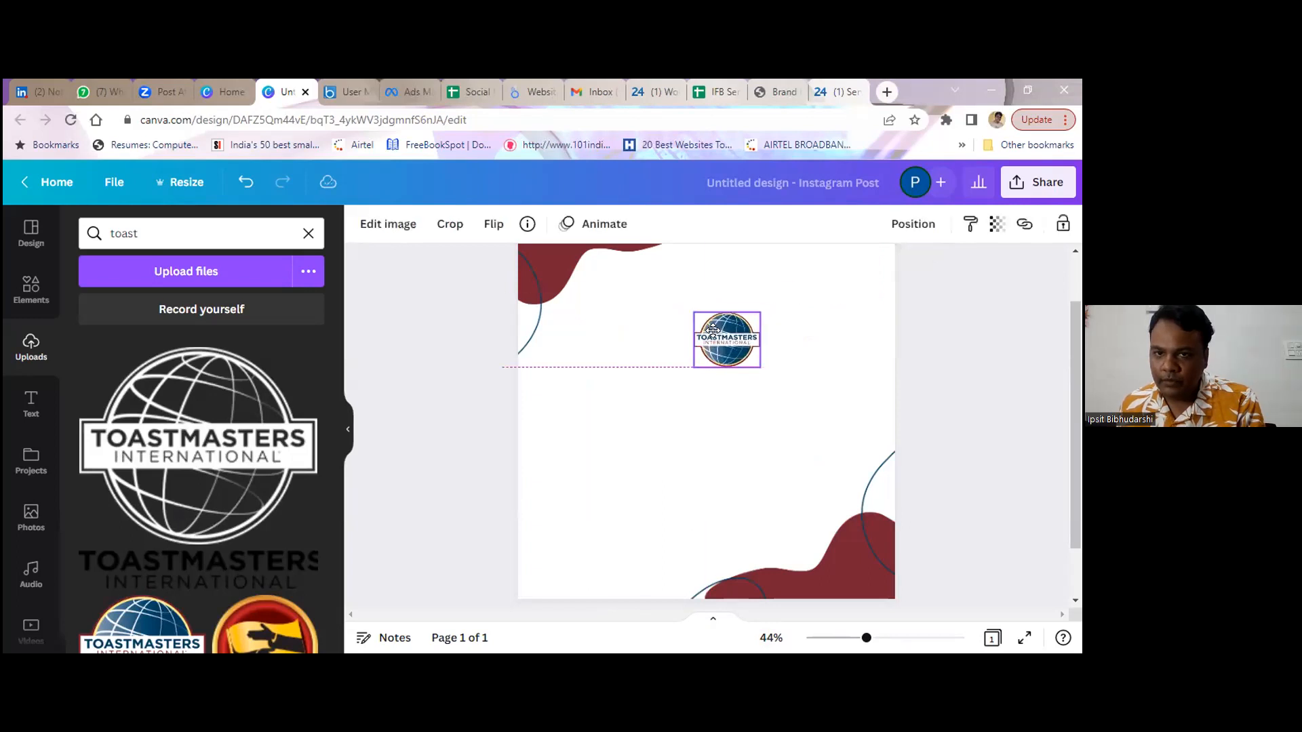
{"action": "left_click_drag", "start_coordinate": [760, 368], "coordinate": [815, 428]}
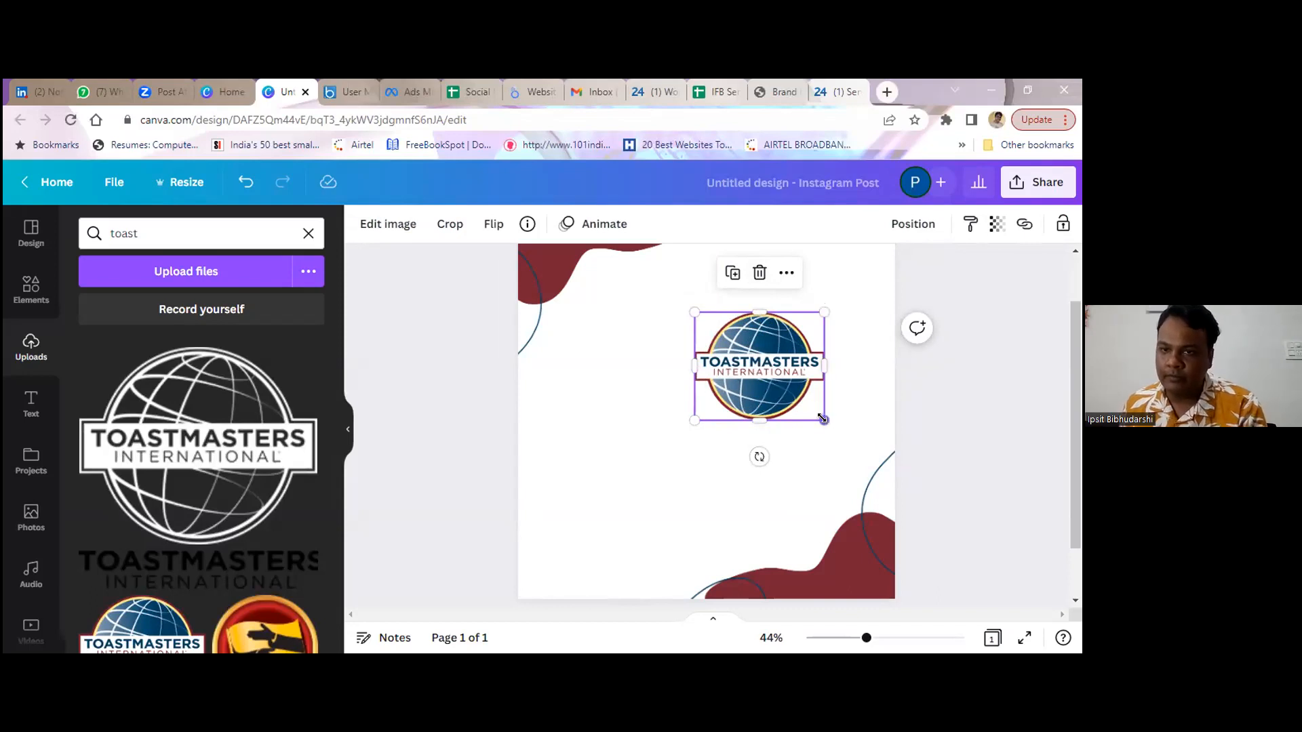
Scale the full-colour globe logo down to a small size and position it in the page's upper-right corner
{"action": "left_click_drag", "start_coordinate": [822, 419], "coordinate": [771, 372]}
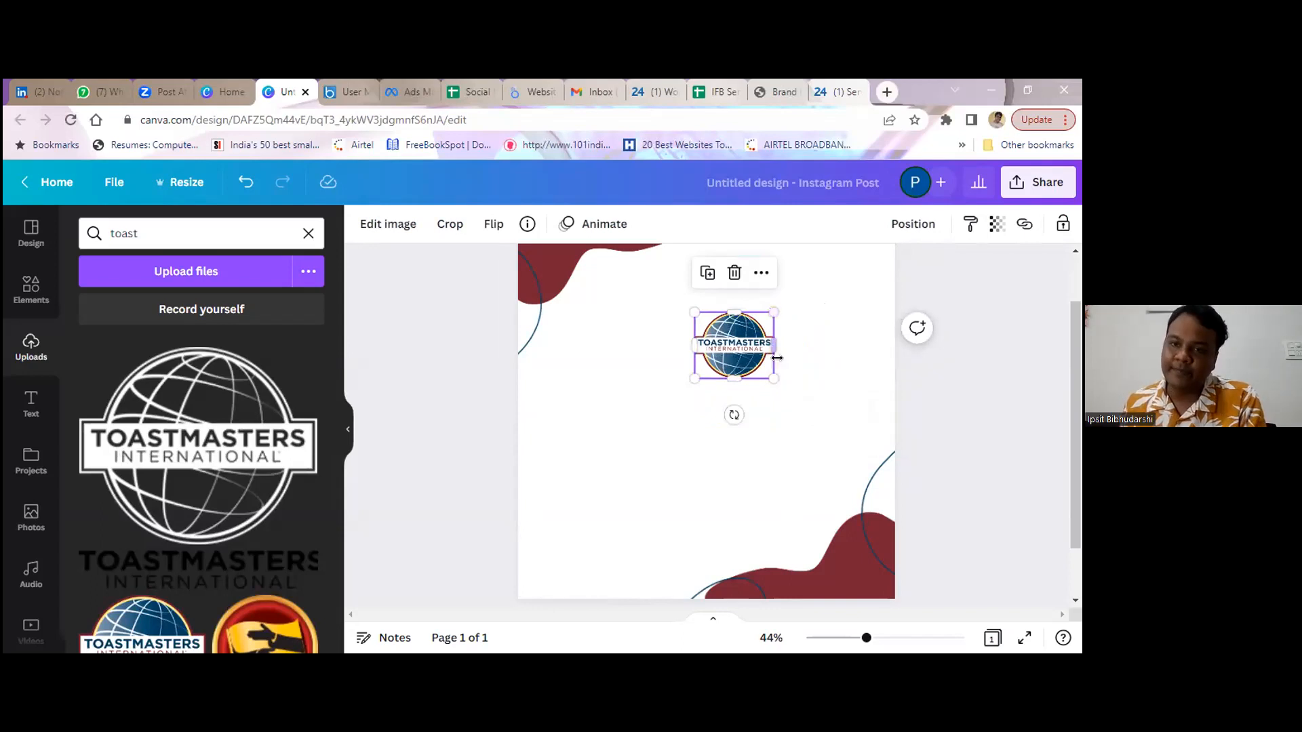
{"action": "left_click", "coordinate": [802, 361]}
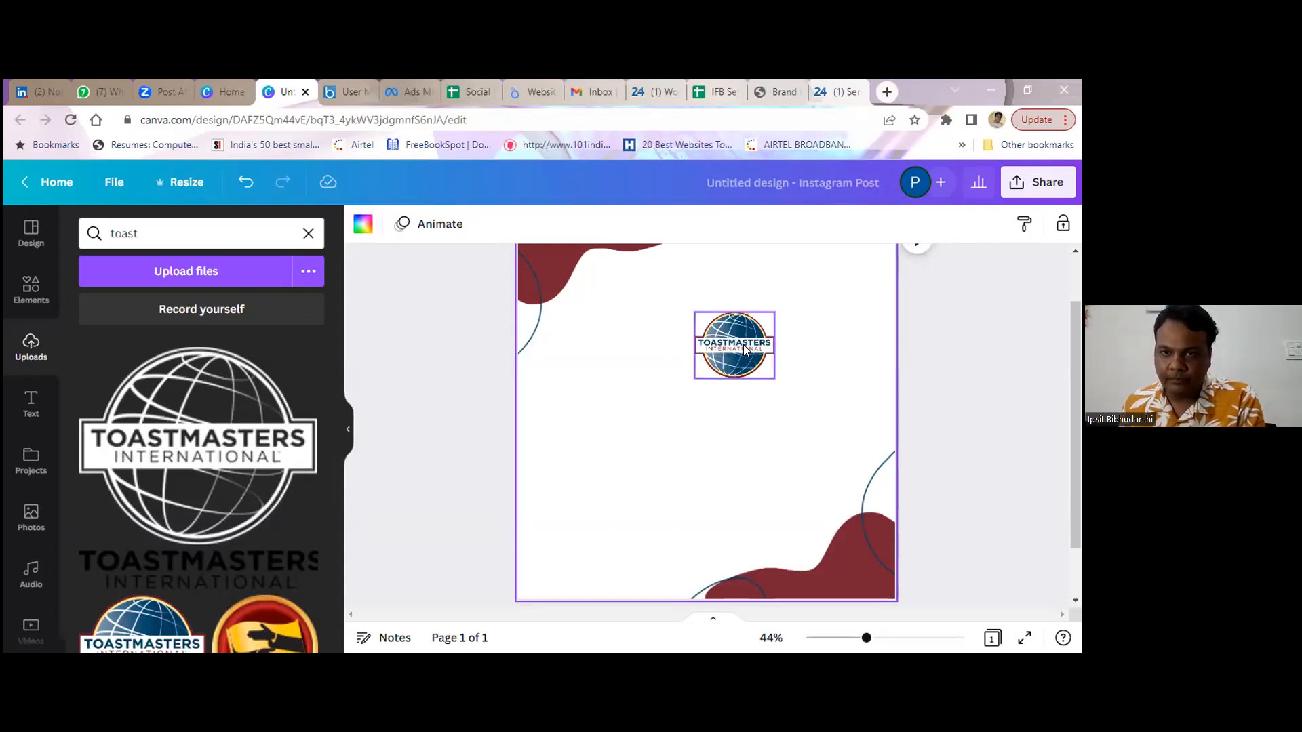
{"action": "scroll", "coordinate": [809, 494], "scroll_direction": "down", "scroll_amount": 1}
{"action": "left_click", "coordinate": [856, 638]}
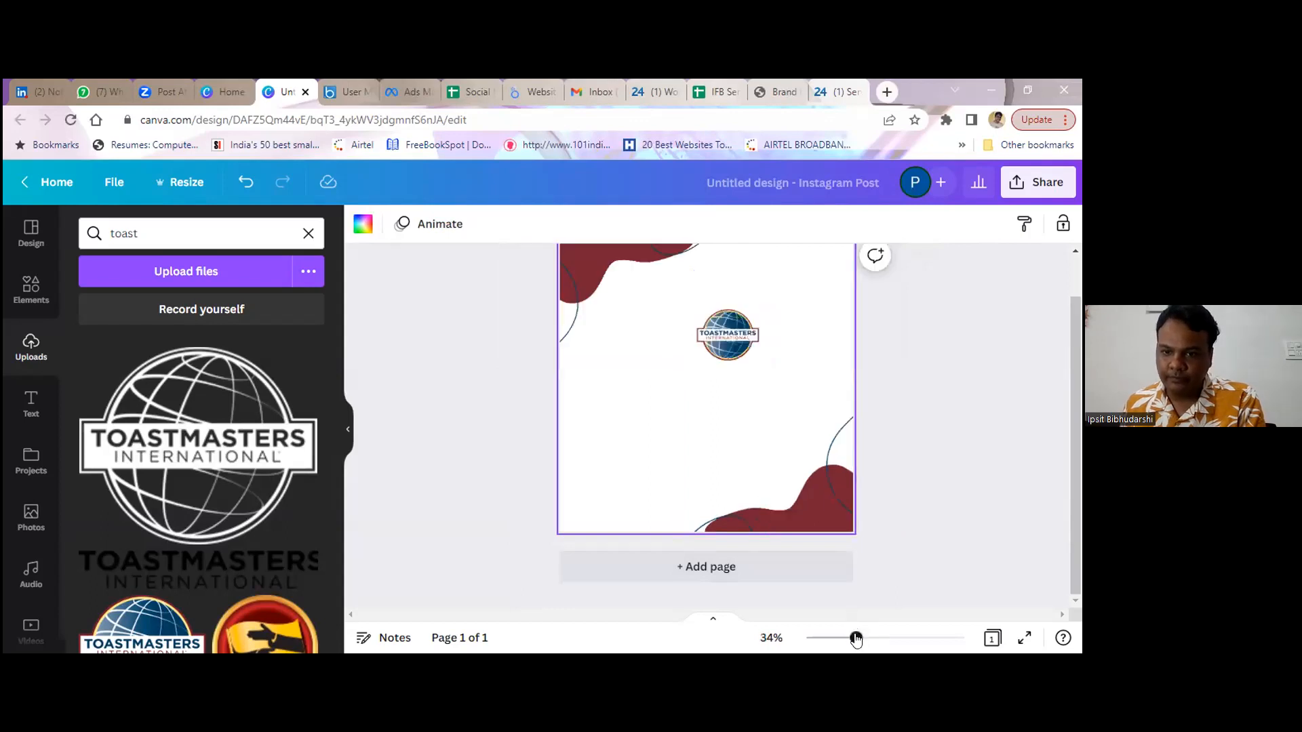
{"action": "left_click", "coordinate": [773, 303]}
{"action": "left_click_drag", "start_coordinate": [773, 304], "coordinate": [811, 265]}
{"action": "scroll", "coordinate": [829, 324], "scroll_direction": "up", "scroll_amount": 1}
{"action": "scroll", "coordinate": [826, 324], "scroll_direction": "up", "scroll_amount": 1}
{"action": "left_click_drag", "start_coordinate": [807, 317], "coordinate": [814, 328]}
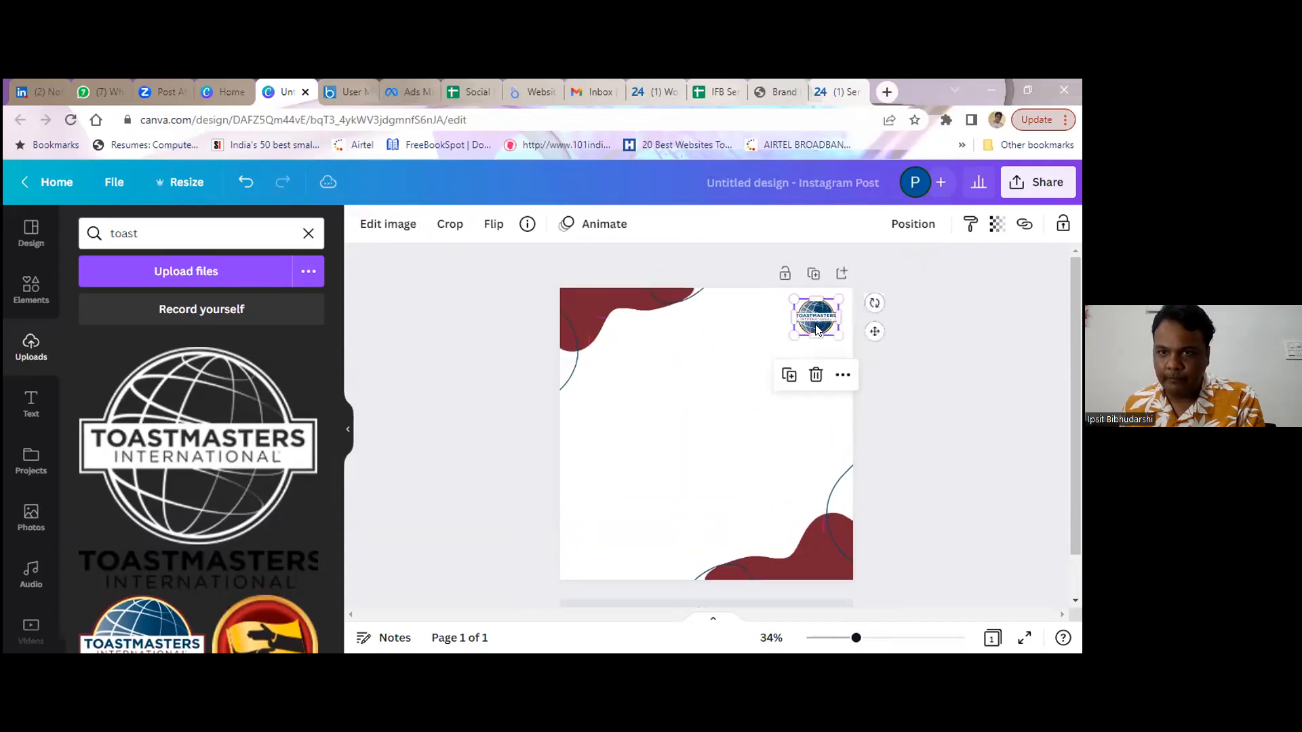
{"action": "left_click", "coordinate": [505, 386]}
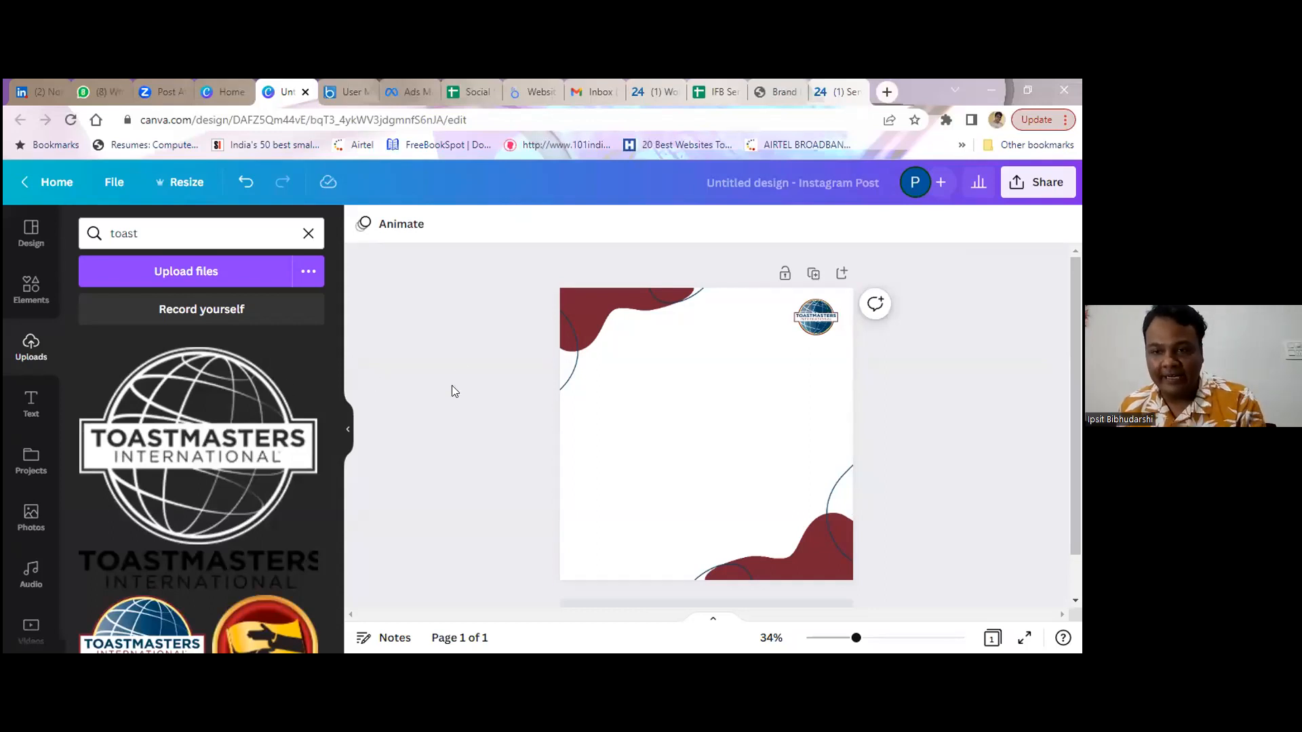
Add a heading to the page with the text "Siliguri Queens Toastmasters Club"
{"action": "left_click", "coordinate": [25, 405]}
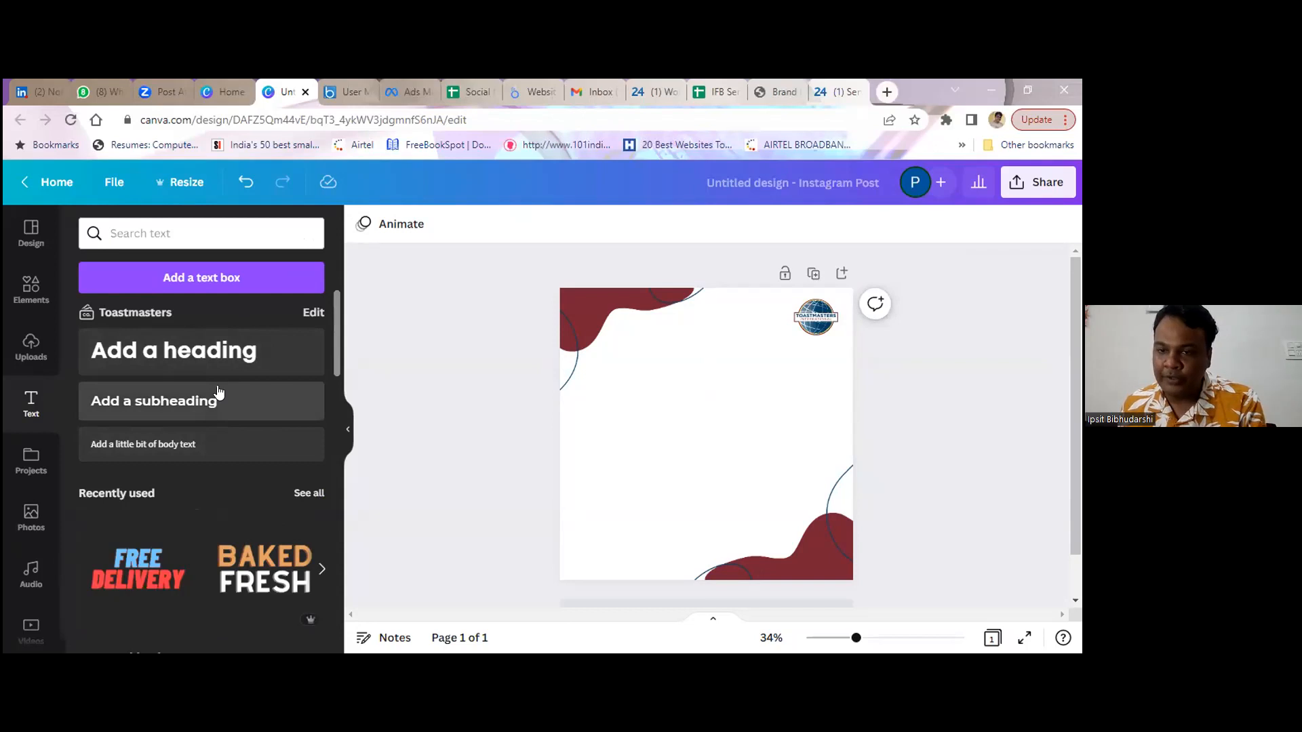
{"action": "left_click", "coordinate": [228, 347]}
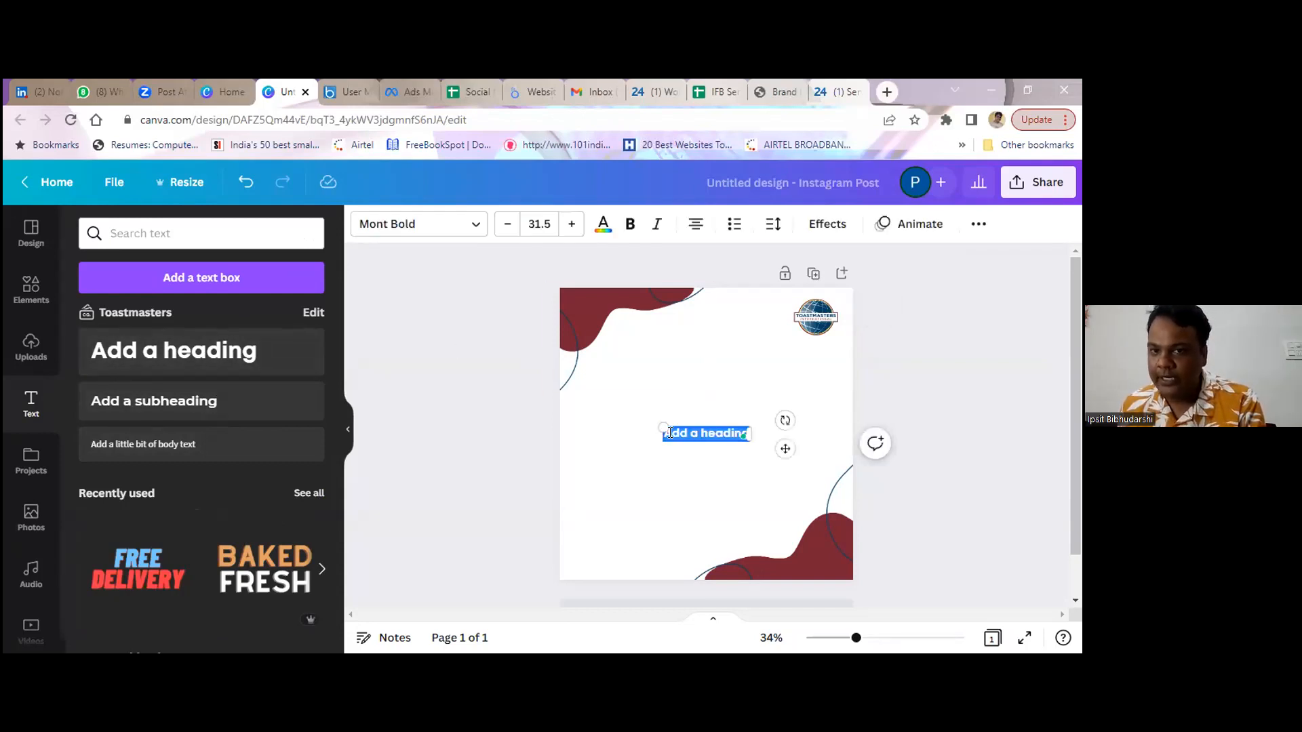
{"action": "left_click", "coordinate": [707, 432]}
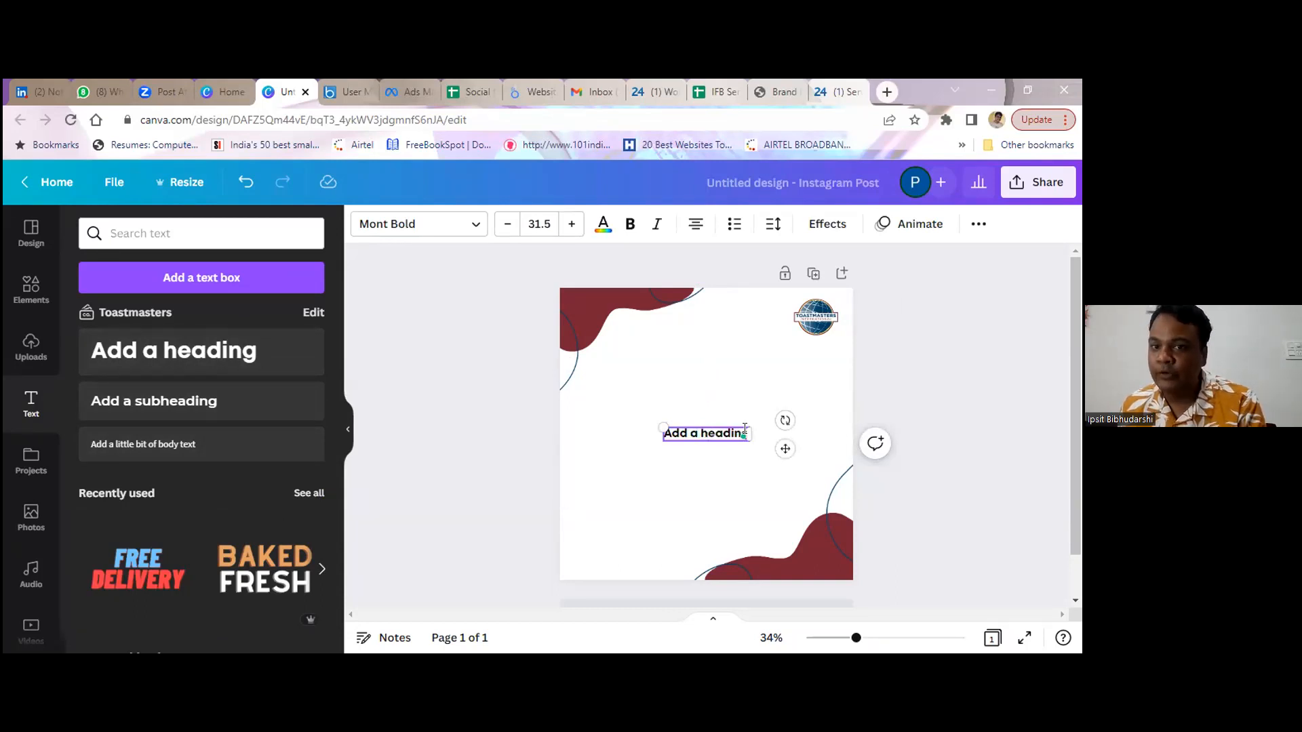
{"action": "key", "text": "BackSpace"}
{"action": "key", "text": "BackSpace"}
{"action": "key", "text": "BackSpace"}
{"action": "key", "text": "BackSpace"}
{"action": "key", "text": "BackSpace"}
{"action": "key", "text": "BackSpace"}
{"action": "key", "text": "BackSpace"}
{"action": "key", "text": "BackSpace"}
{"action": "key", "text": "BackSpace"}
{"action": "key", "text": "BackSpace"}
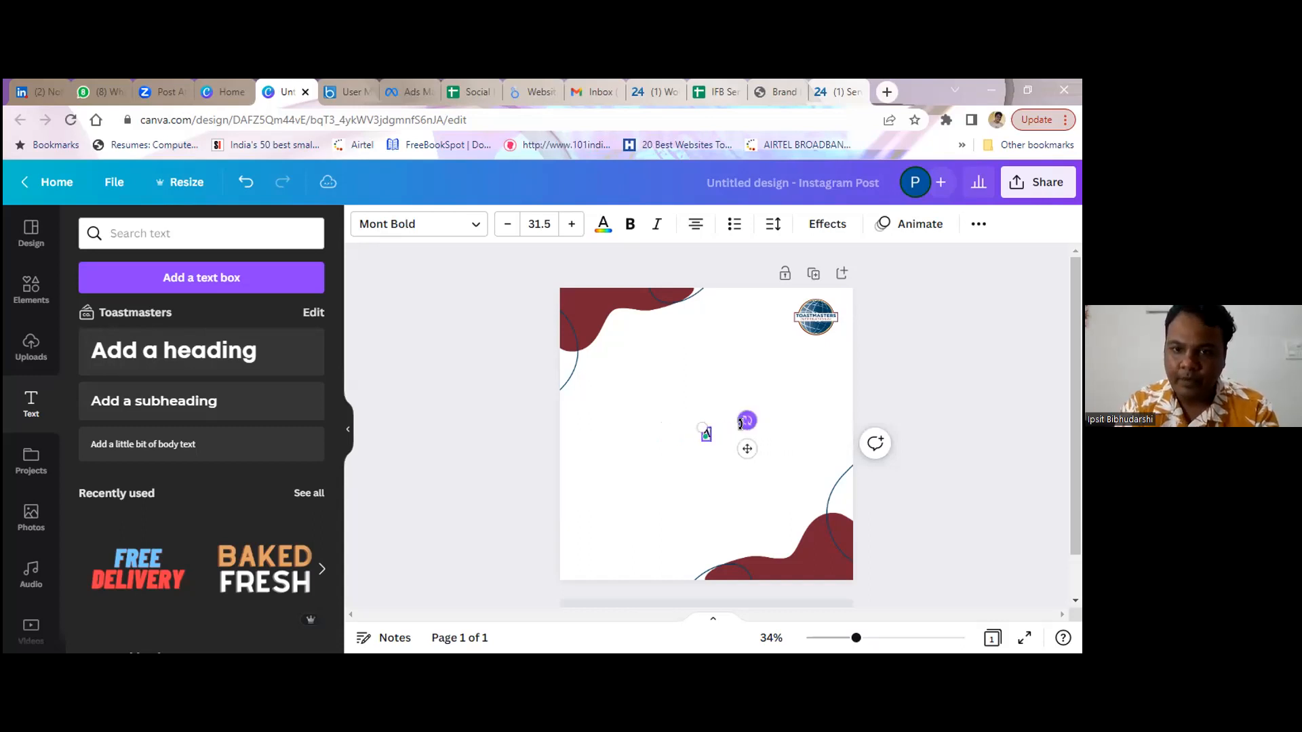
{"action": "type", "text": "Siligu"}
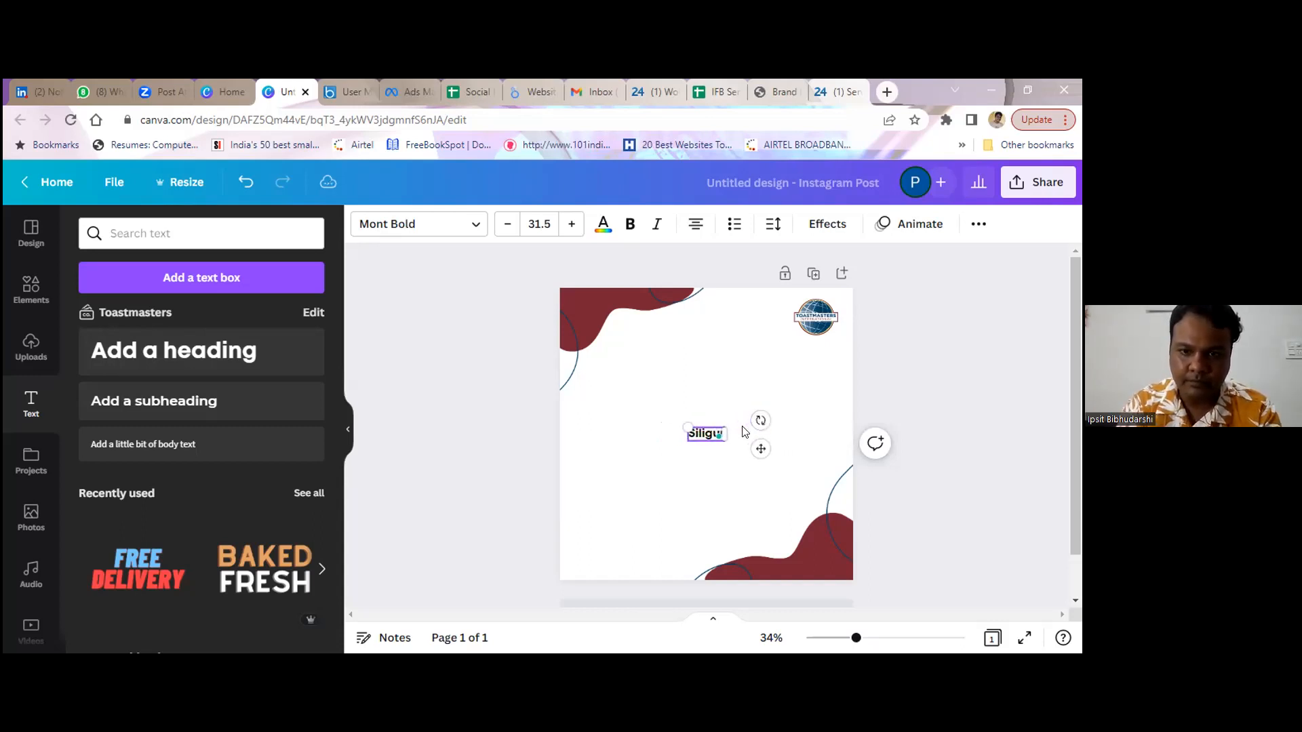
{"action": "type", "text": "ri Queen"}
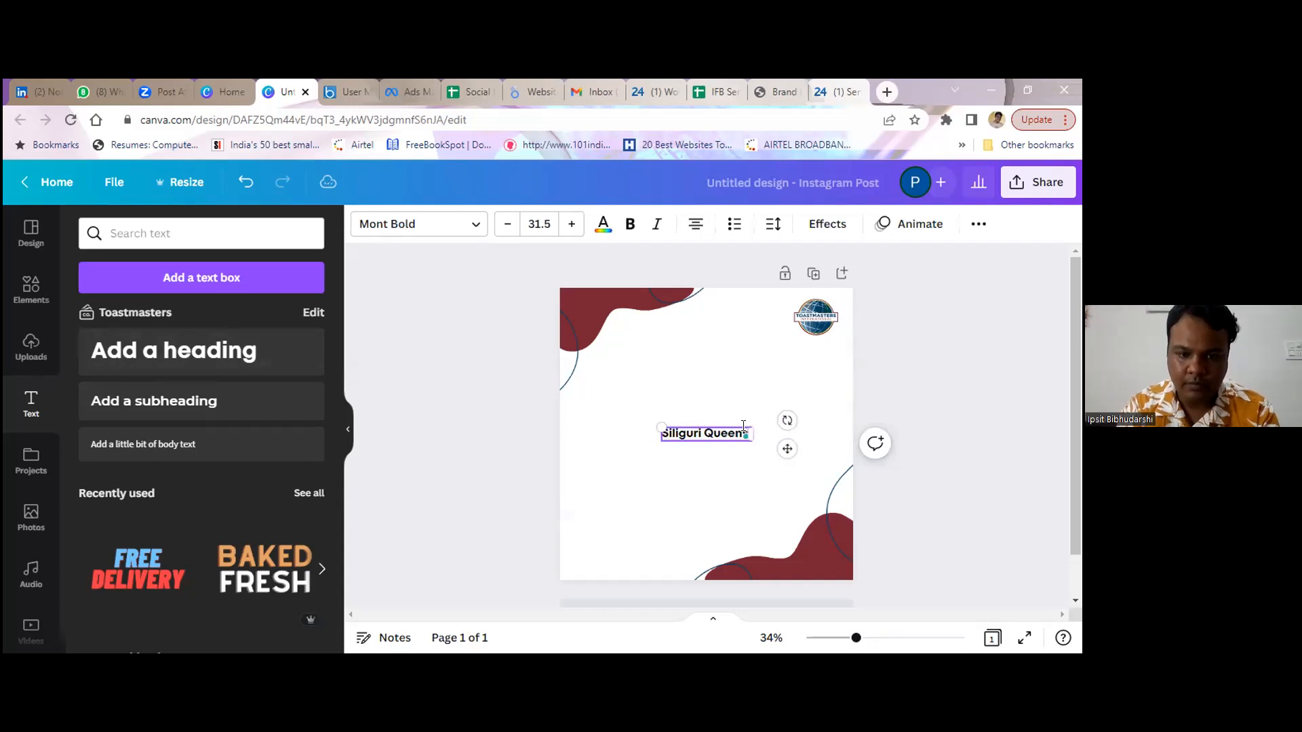
{"action": "type", "text": "s Toastmasters CLub"}
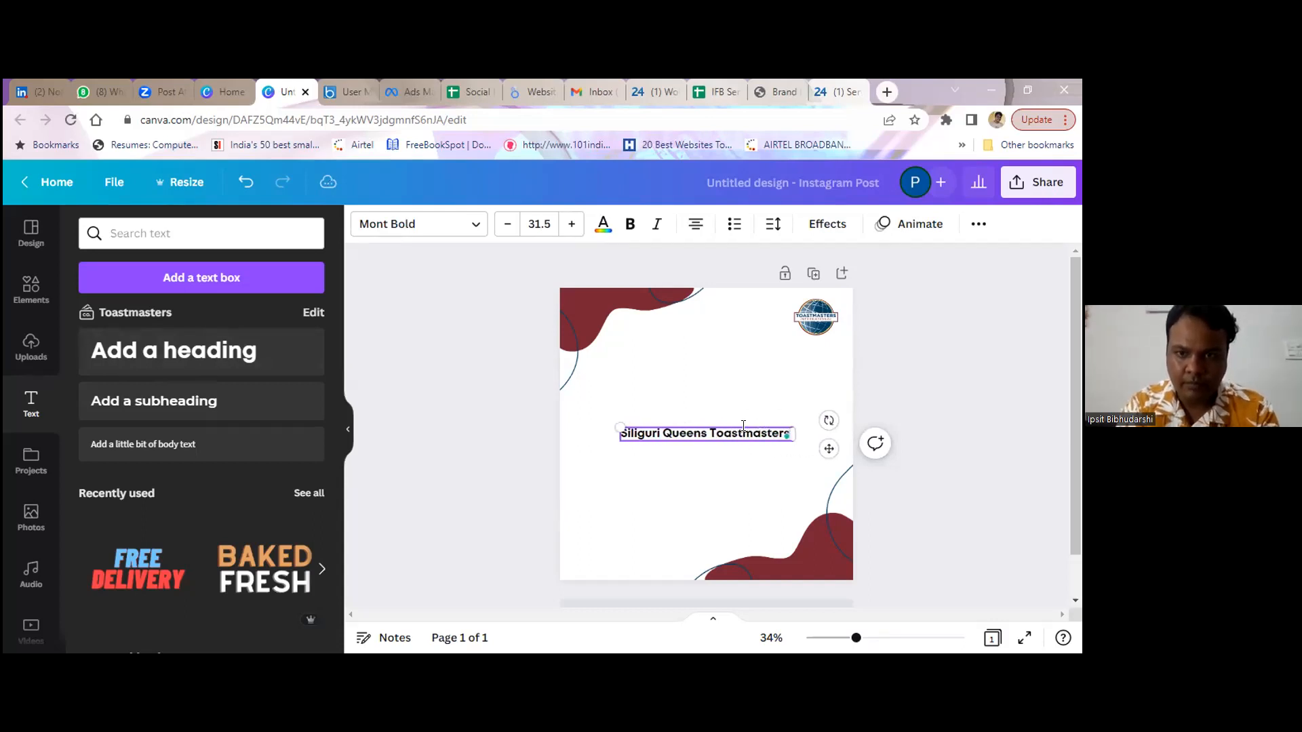
{"action": "key", "text": "BackSpace"}
{"action": "key", "text": "BackSpace"}
{"action": "key", "text": "BackSpace"}
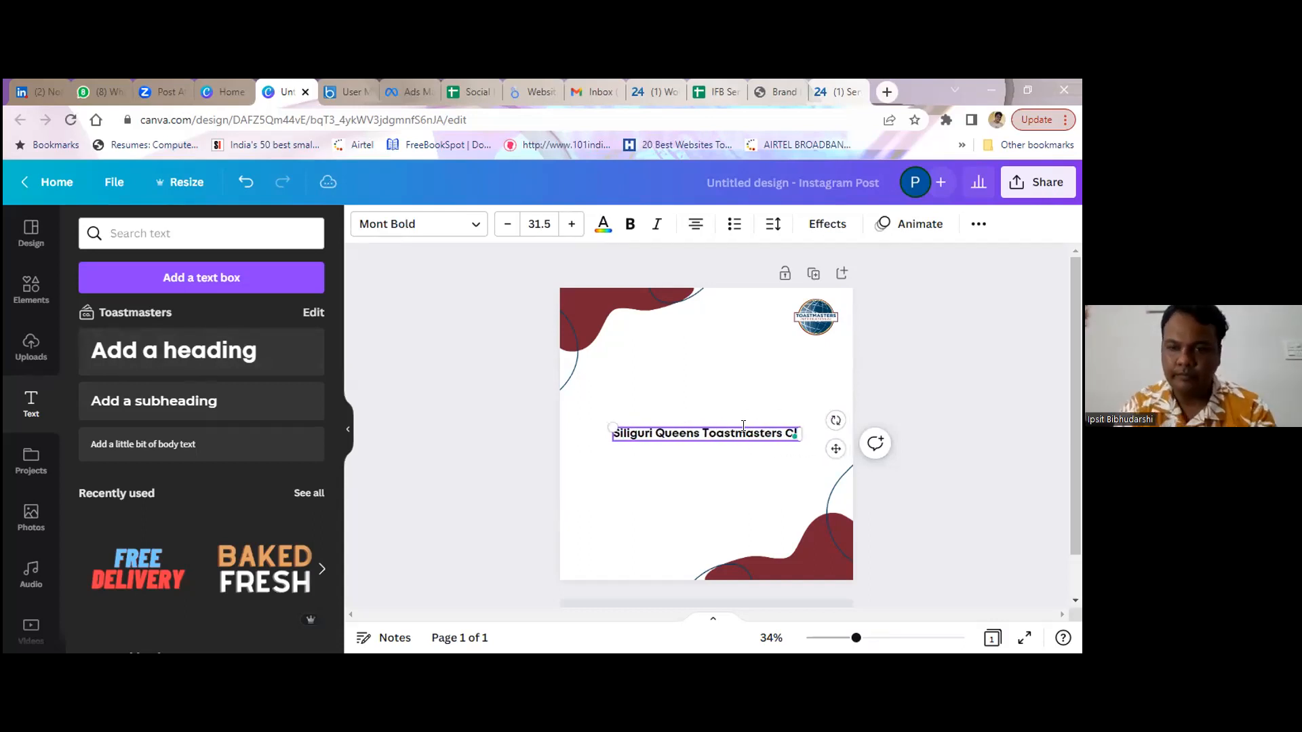
{"action": "type", "text": "lub"}
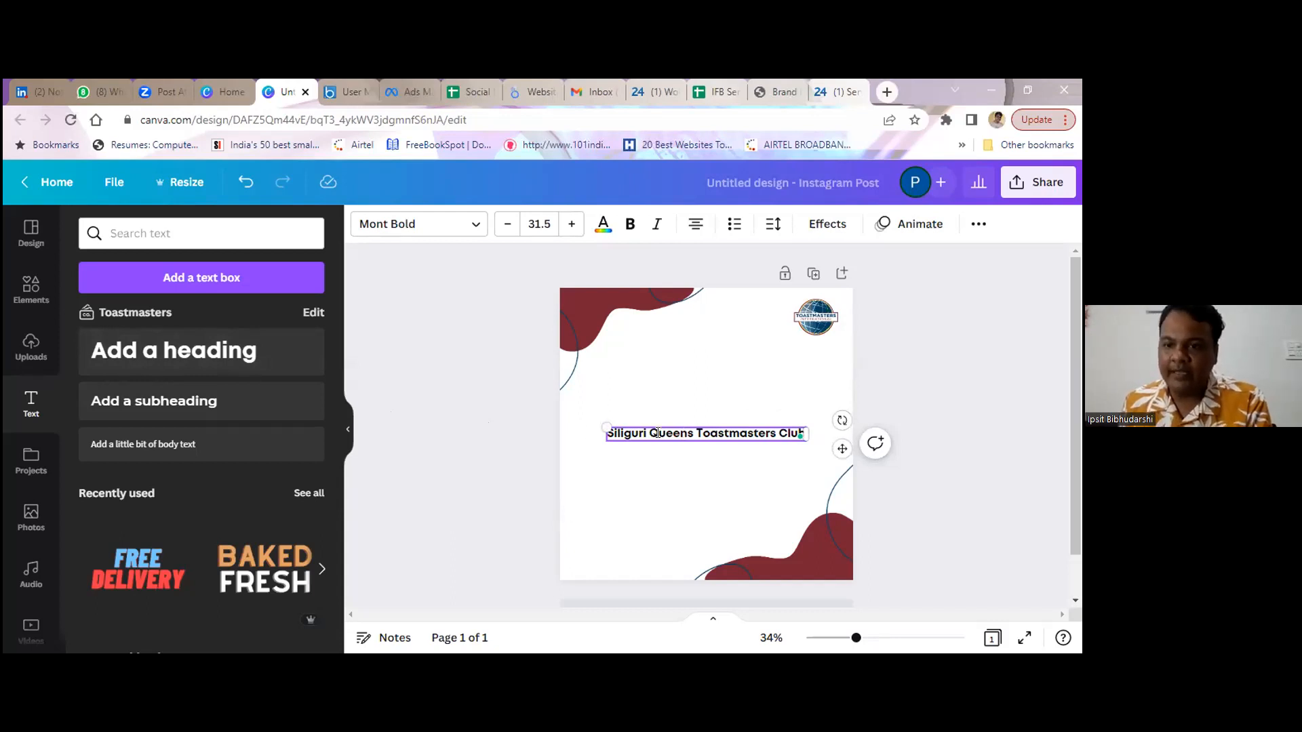
Move the club name heading to the upper part of the page and centre the globe logo above it
{"action": "left_click", "coordinate": [524, 436]}
{"action": "left_click_drag", "start_coordinate": [719, 433], "coordinate": [725, 358]}
{"action": "left_click_drag", "start_coordinate": [814, 318], "coordinate": [701, 324]}
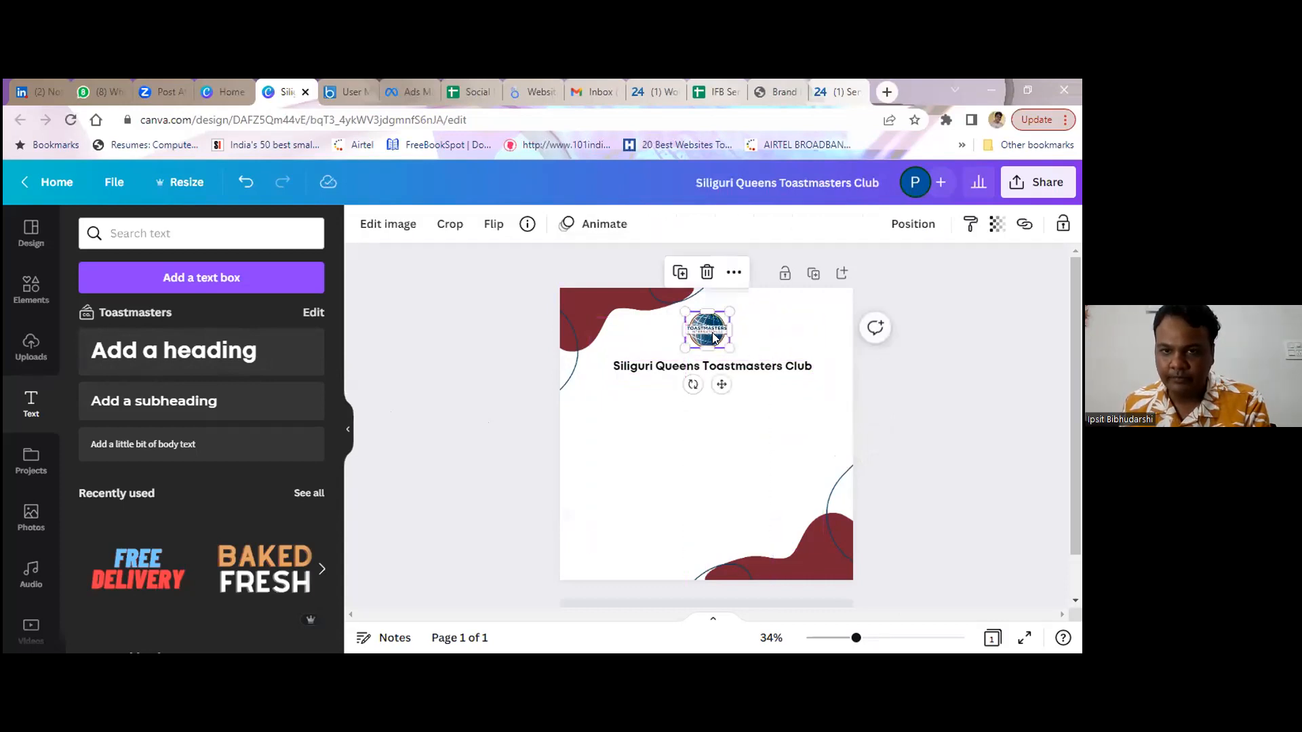
Change the club name heading's font to Gotham Black and centre the heading beneath the globe logo
{"action": "left_click", "coordinate": [712, 365]}
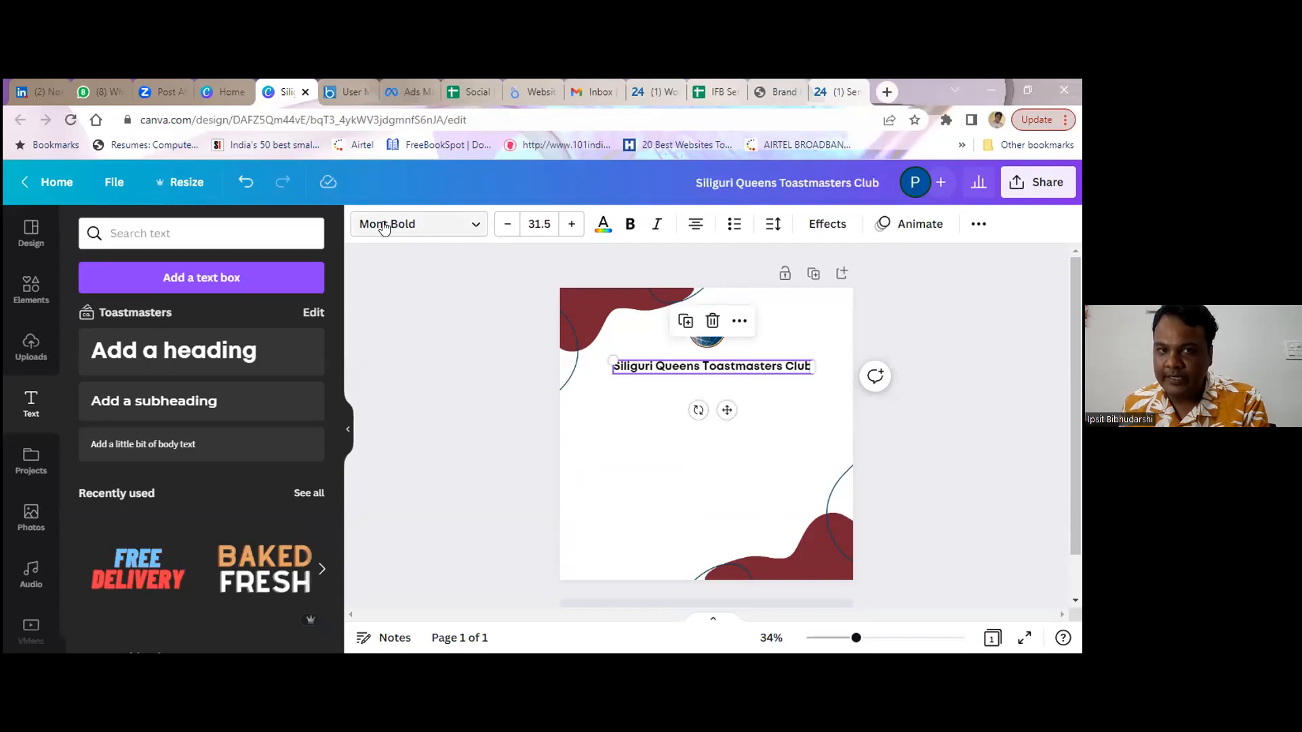
{"action": "left_click", "coordinate": [430, 230]}
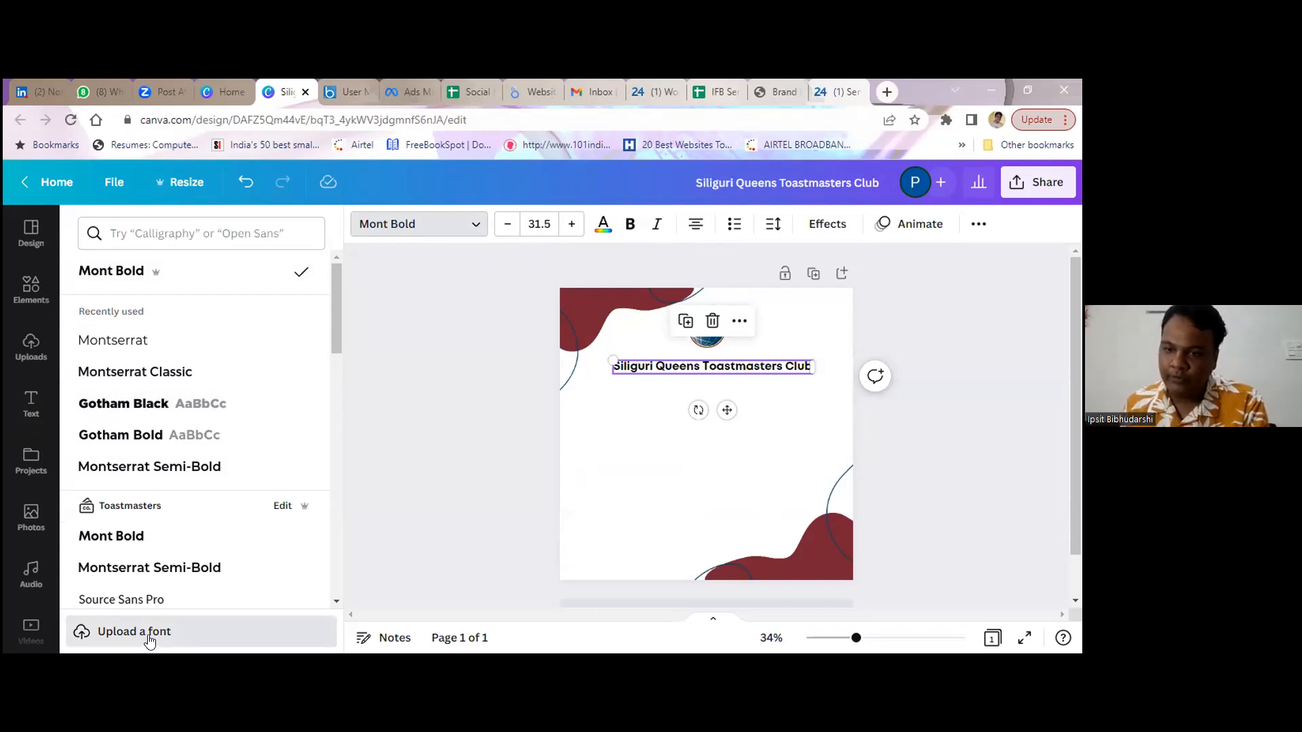
{"action": "left_click", "coordinate": [139, 413]}
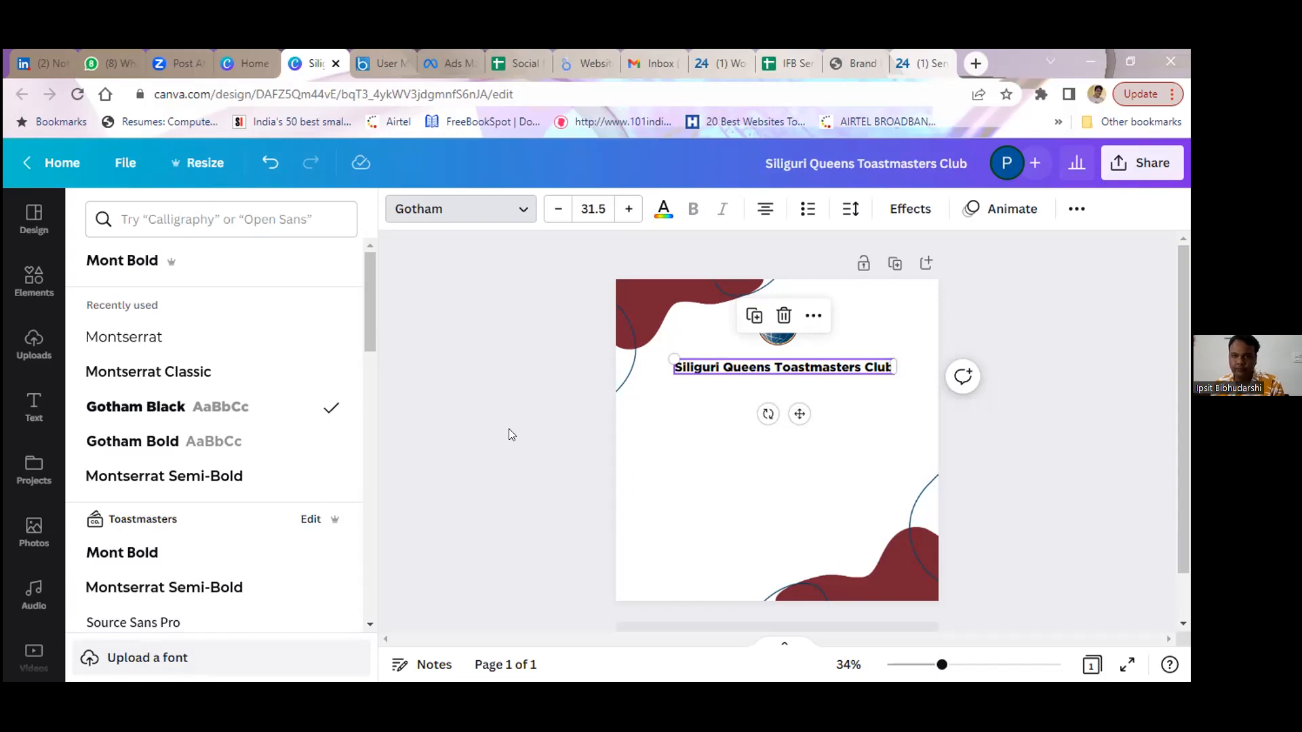
{"action": "key", "text": "Escape"}
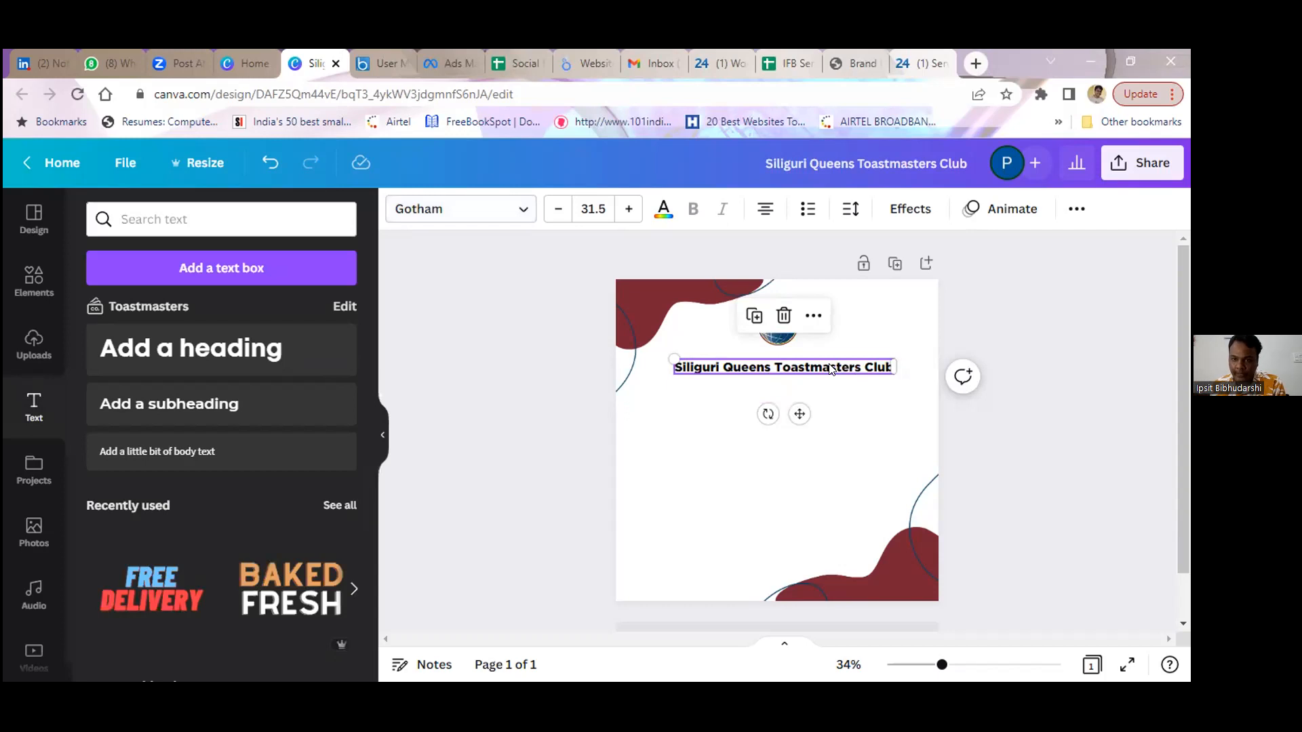
{"action": "left_click_drag", "start_coordinate": [830, 368], "coordinate": [745, 365]}
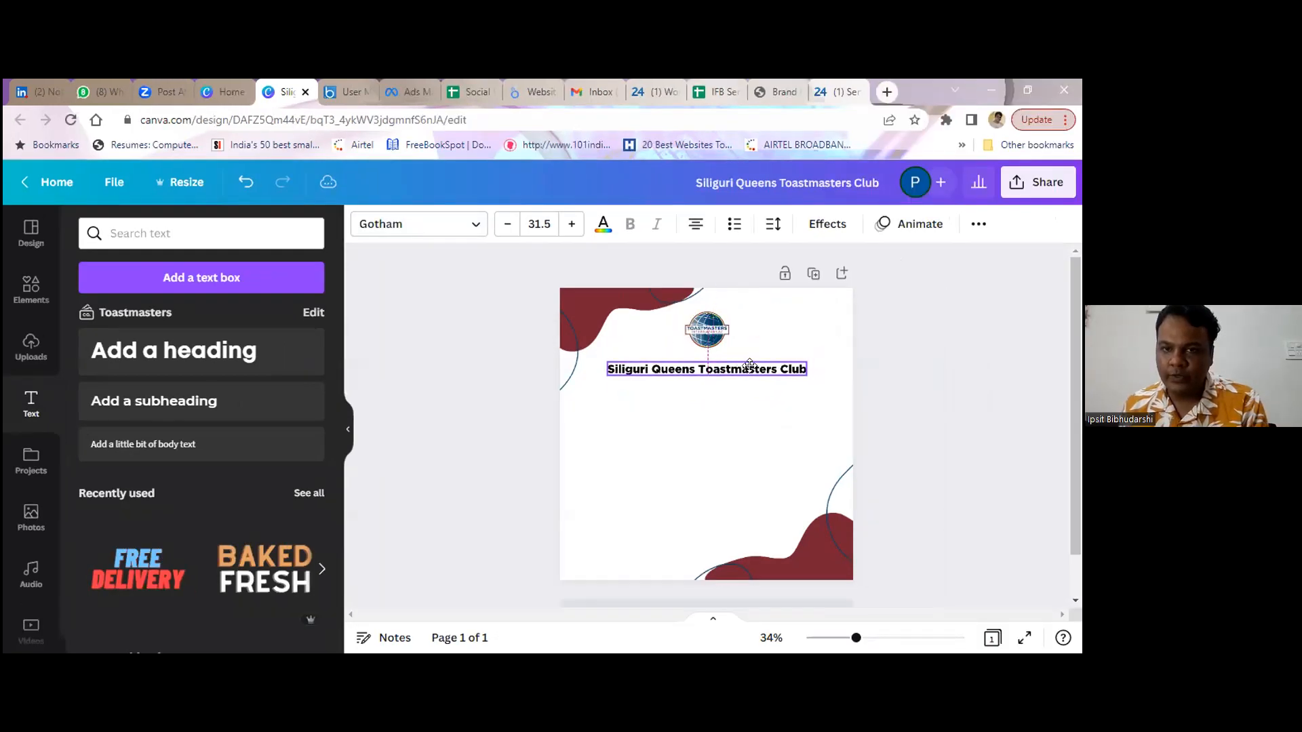
{"action": "left_click", "coordinate": [442, 423]}
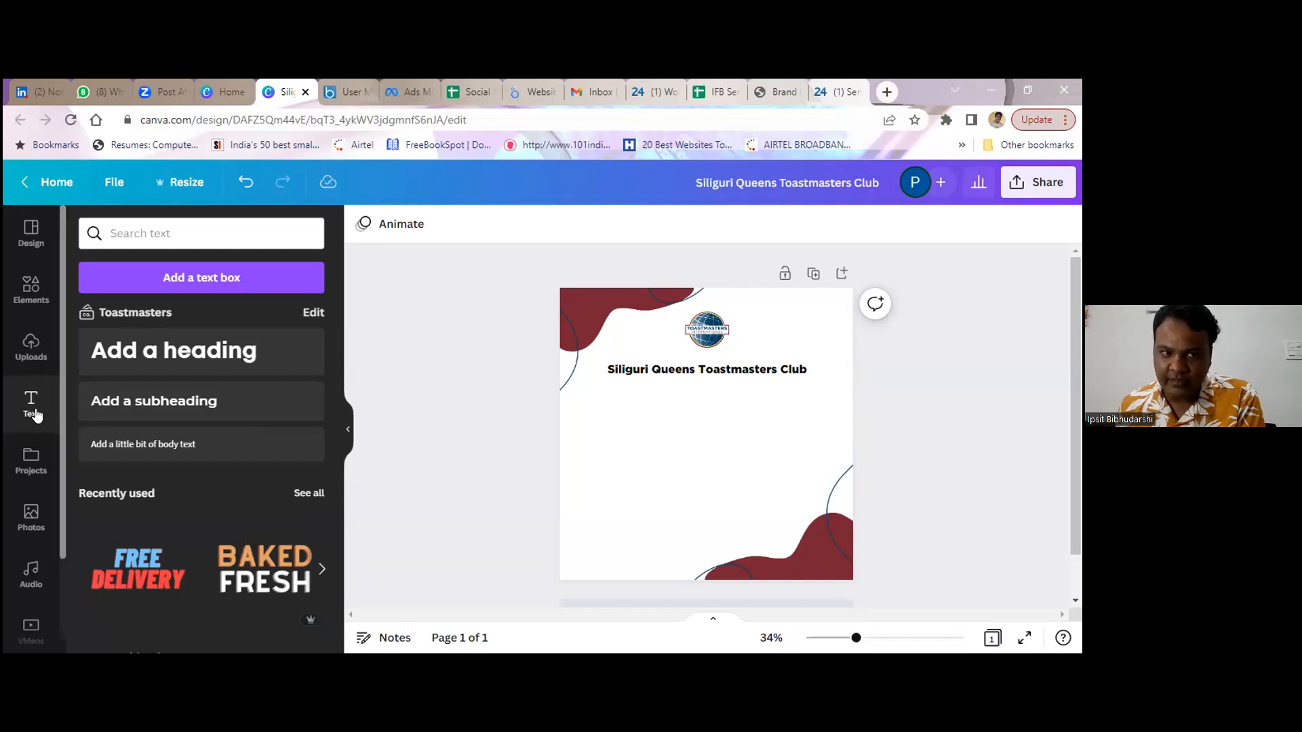
Add a subheading with the text "Area 02, Division A, District 124"
{"action": "left_click", "coordinate": [136, 401]}
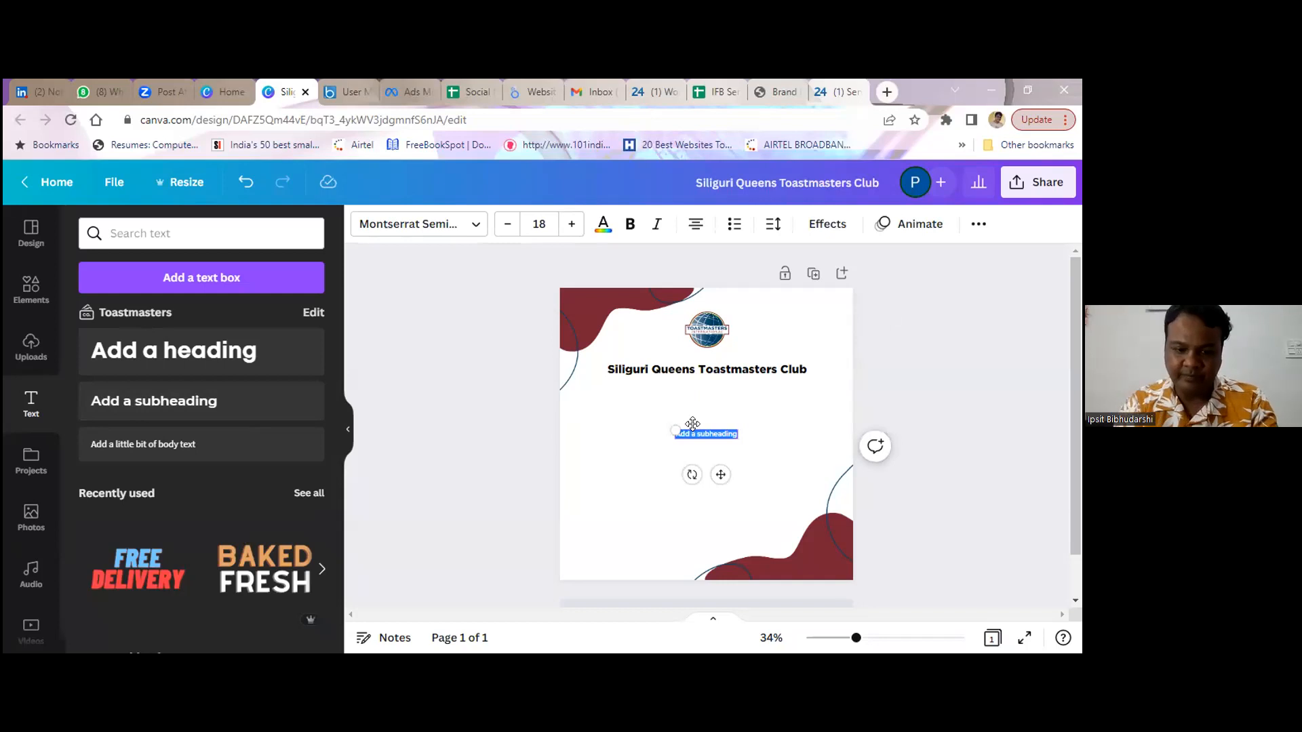
{"action": "type", "text": "Pr"}
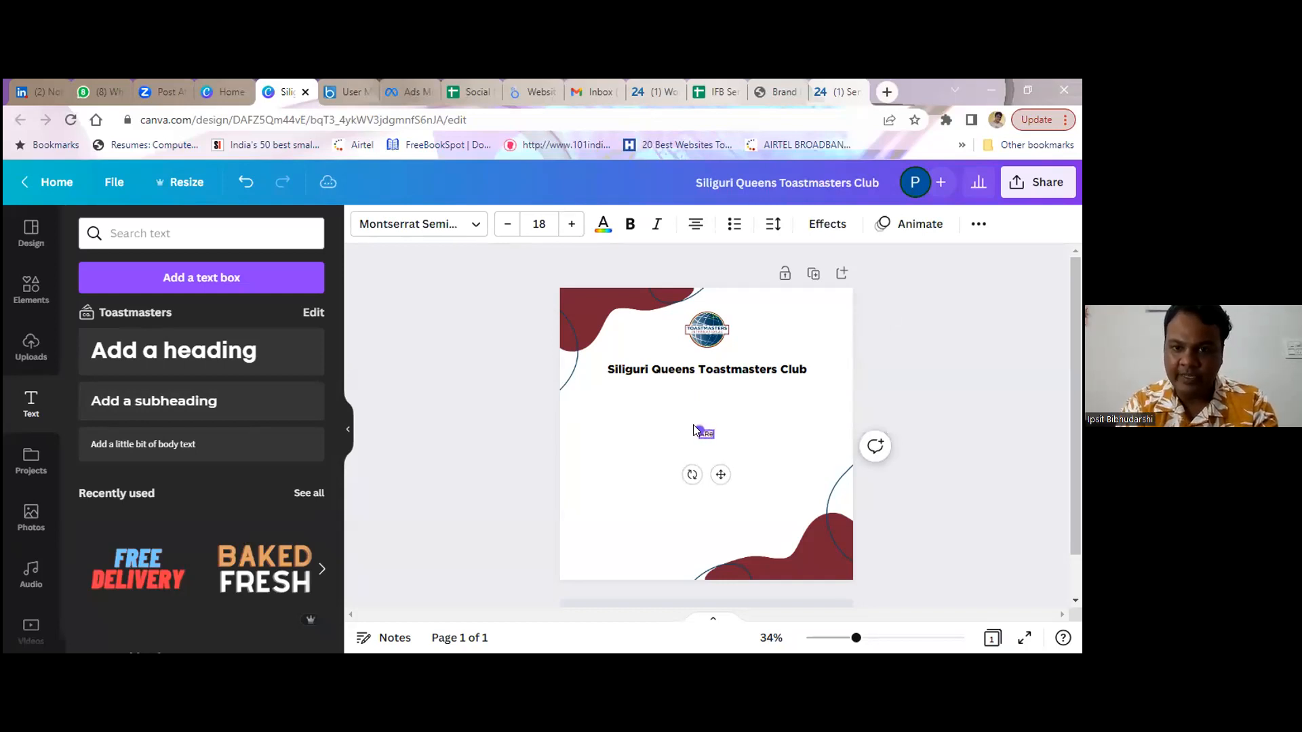
{"action": "type", "text": "rea"}
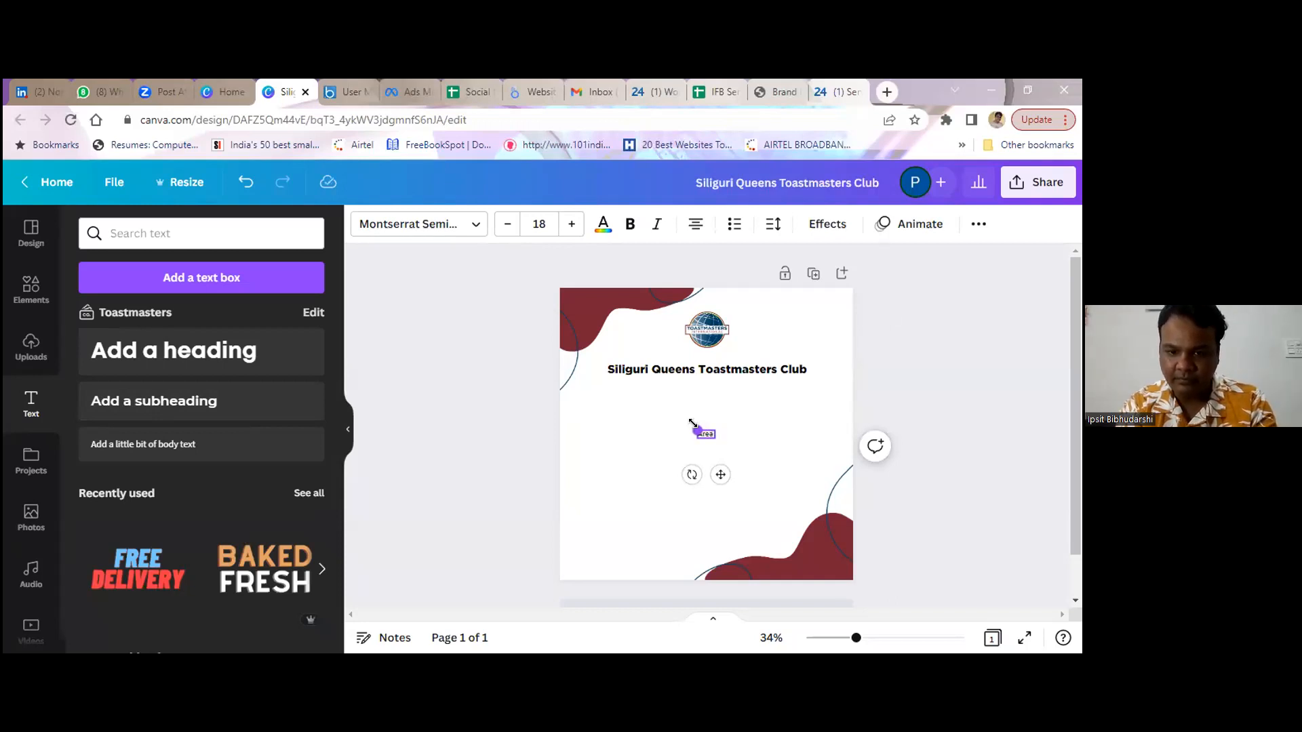
{"action": "type", "text": " 02, D"}
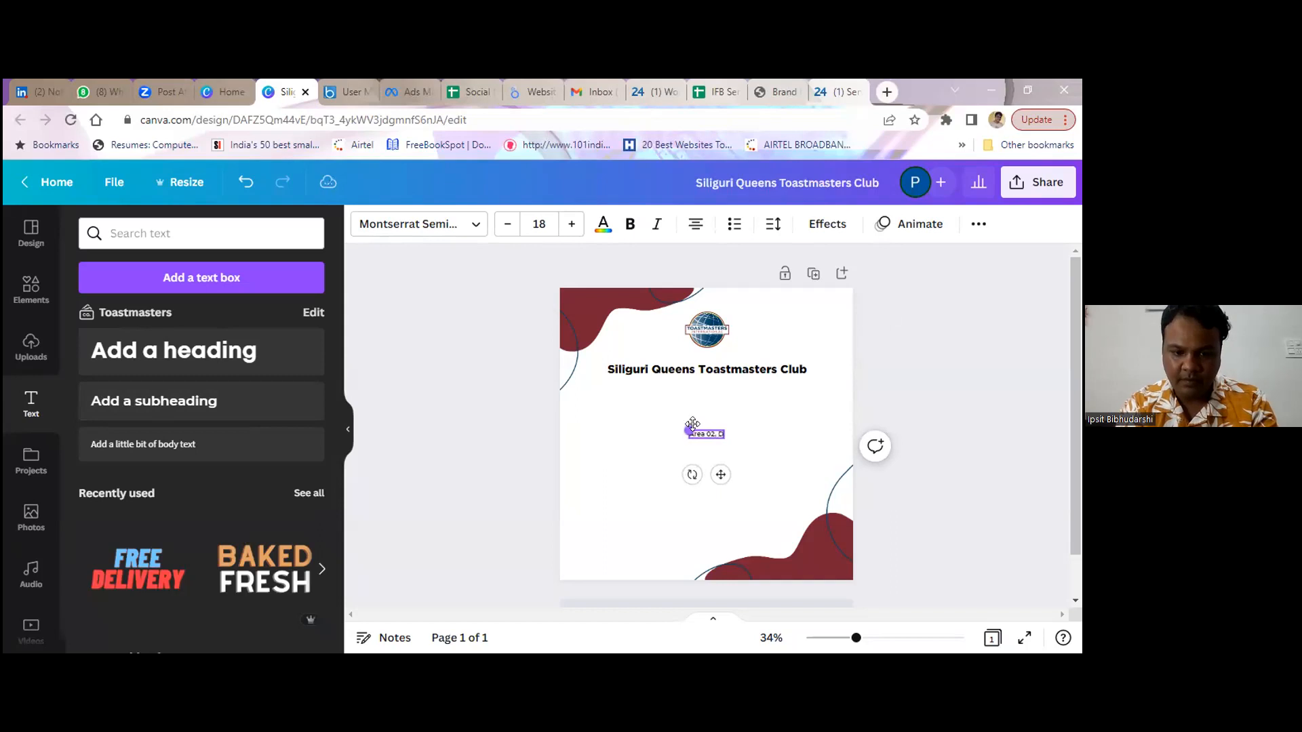
{"action": "type", "text": "ivision A"}
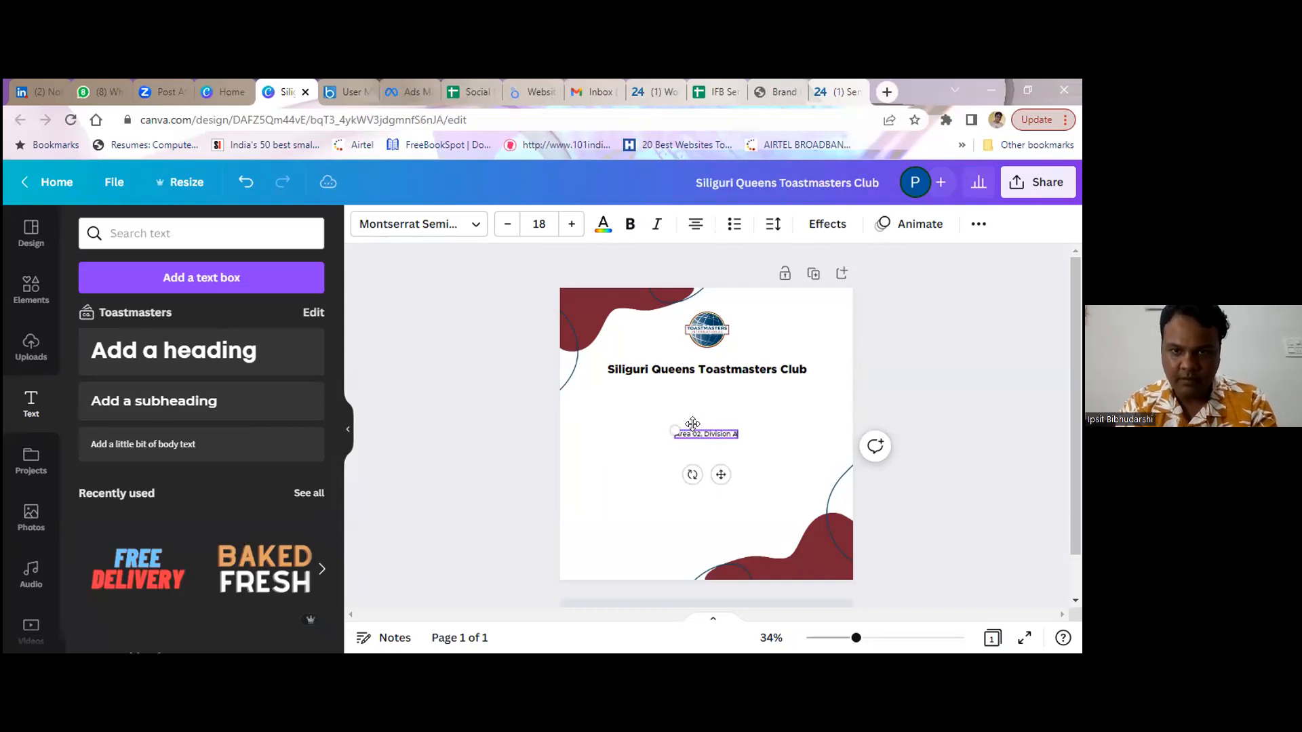
{"action": "type", "text": ","}
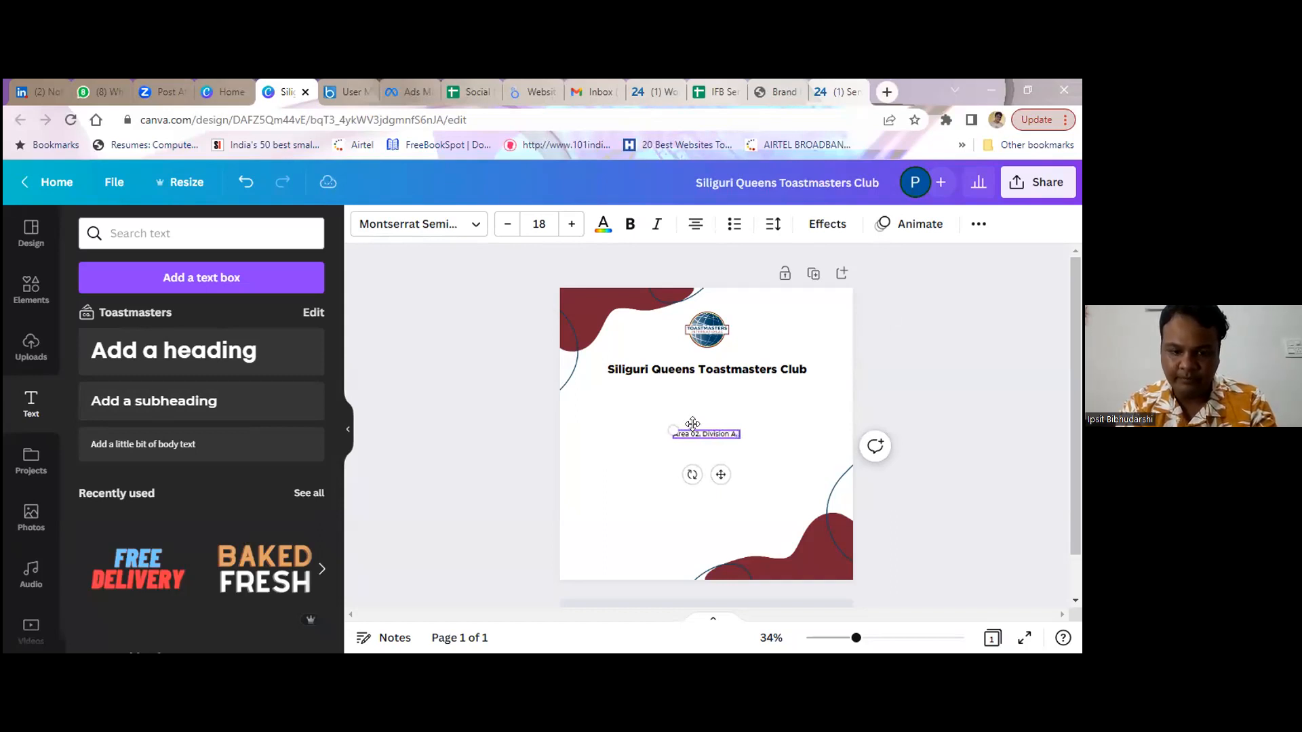
{"action": "type", "text": " District 124"}
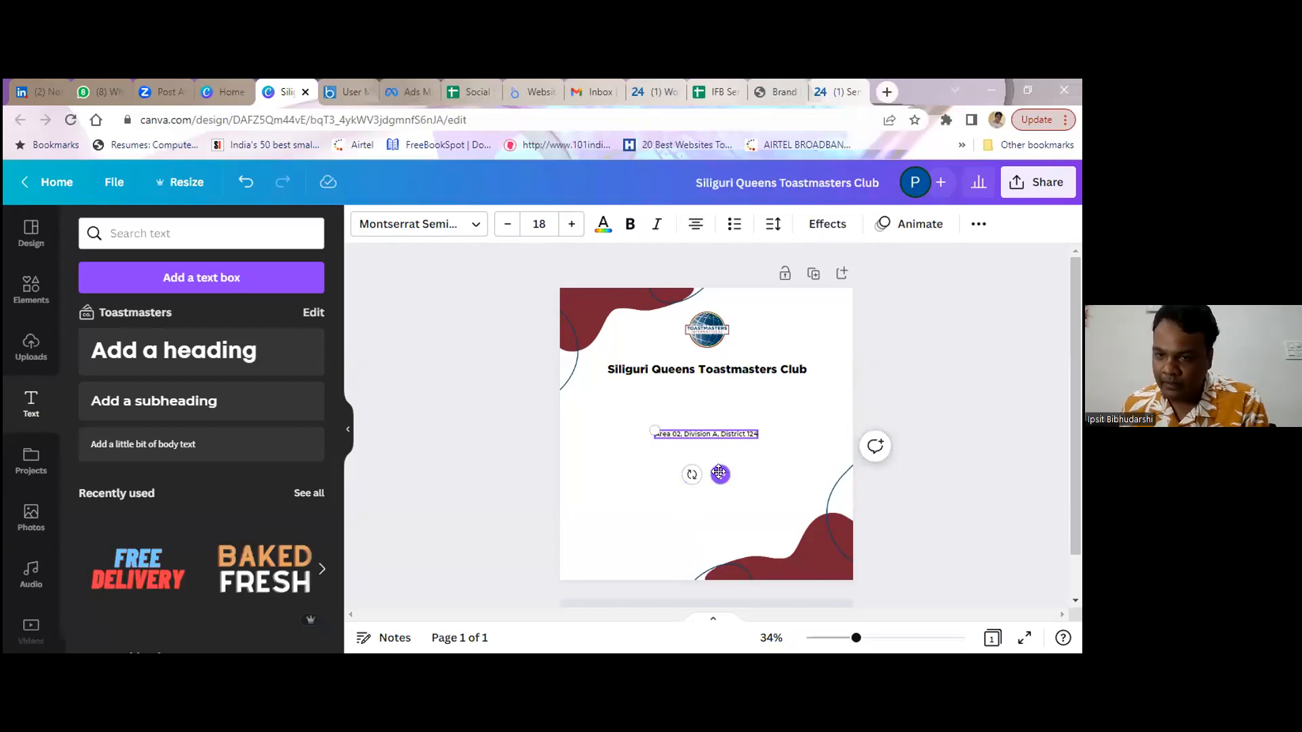
Position the area, division and district subheading centred close beneath the club name heading
{"action": "left_click_drag", "start_coordinate": [719, 473], "coordinate": [713, 424]}
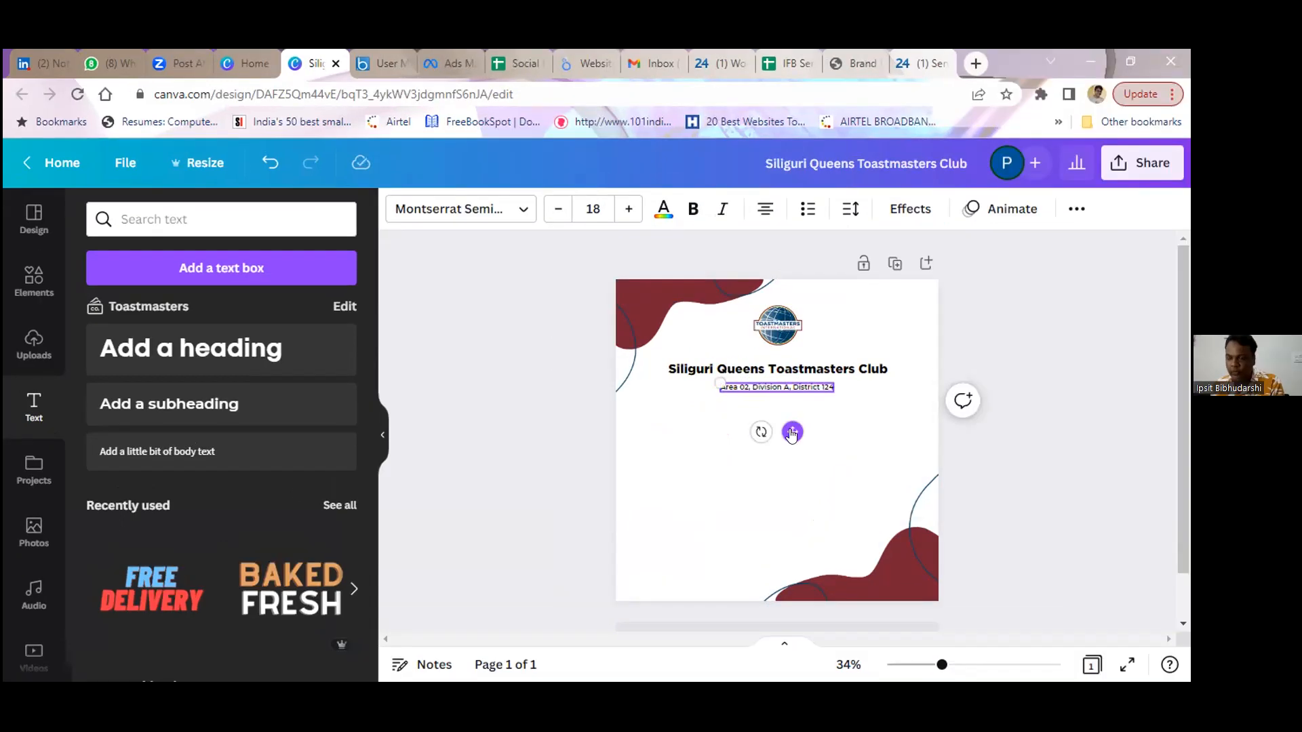
{"action": "right_click", "coordinate": [719, 426]}
{"action": "left_click", "coordinate": [718, 425]}
{"action": "left_click_drag", "start_coordinate": [718, 425], "coordinate": [784, 429]}
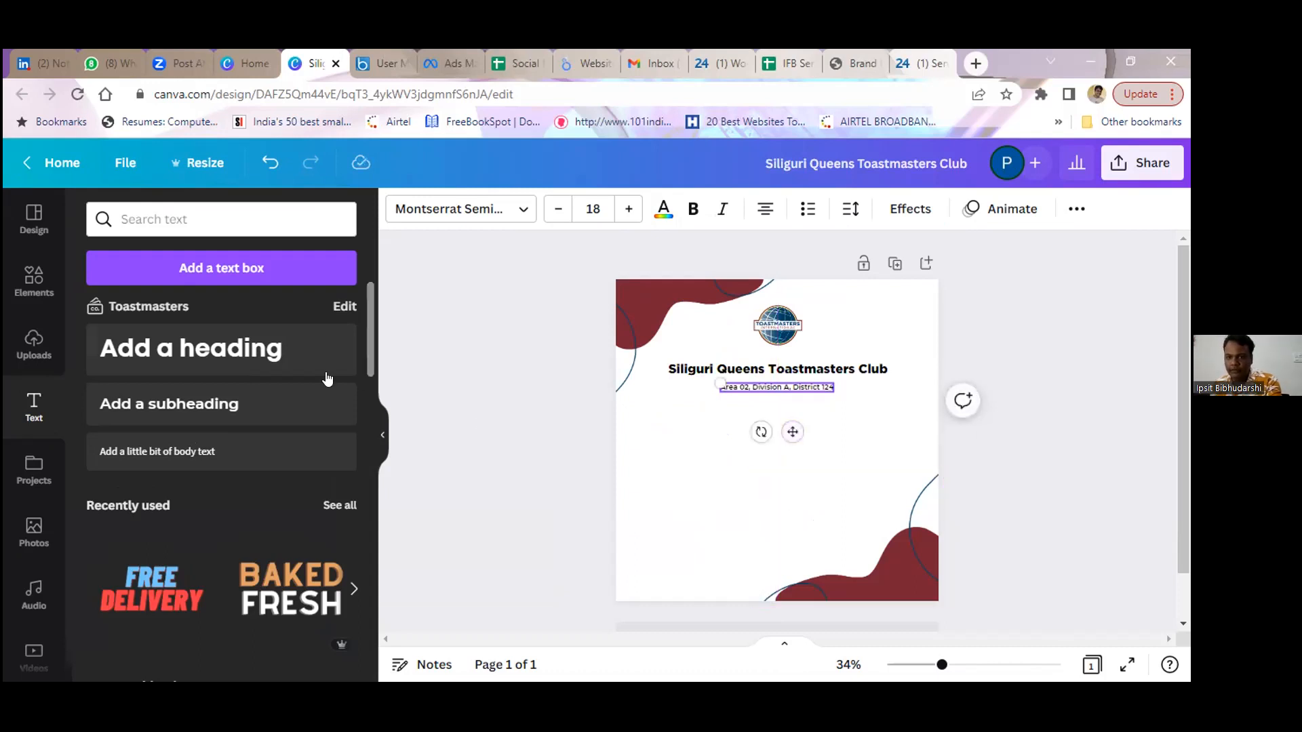
{"action": "left_click", "coordinate": [521, 402]}
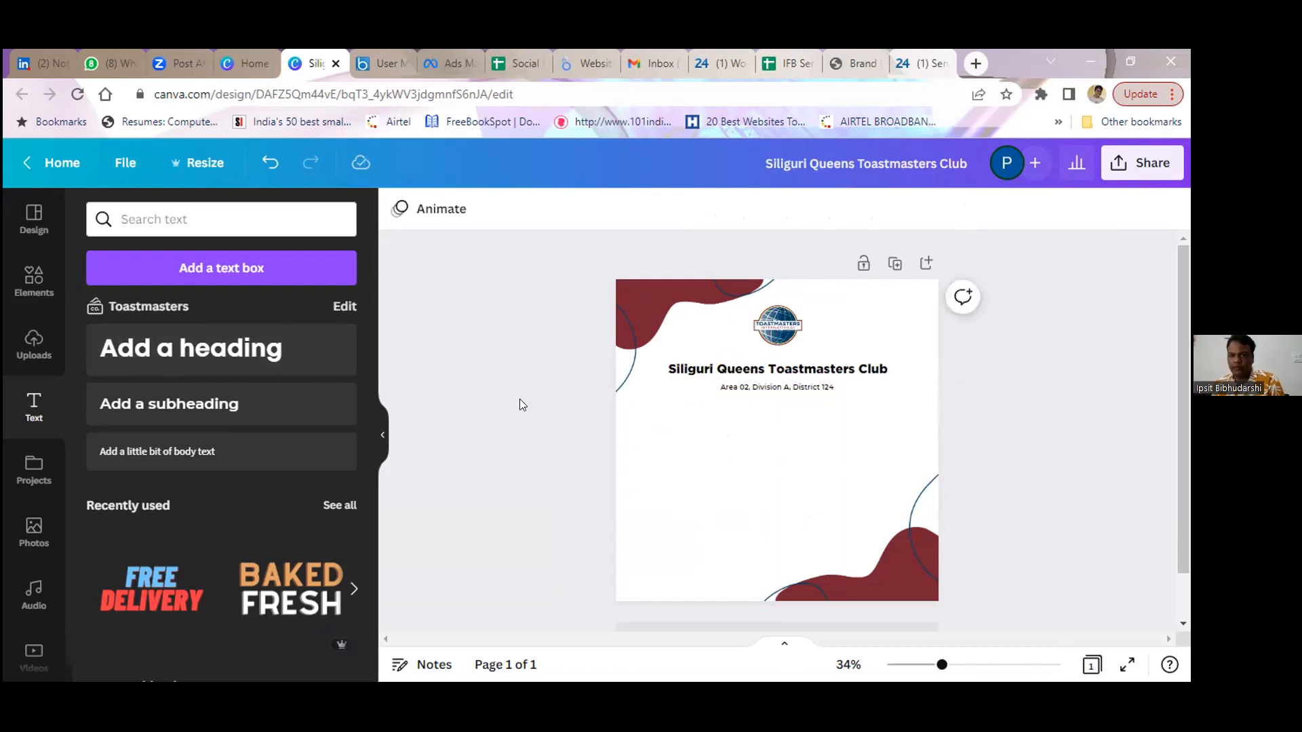
{"action": "left_click", "coordinate": [771, 389]}
{"action": "left_click_drag", "start_coordinate": [791, 421], "coordinate": [790, 419]}
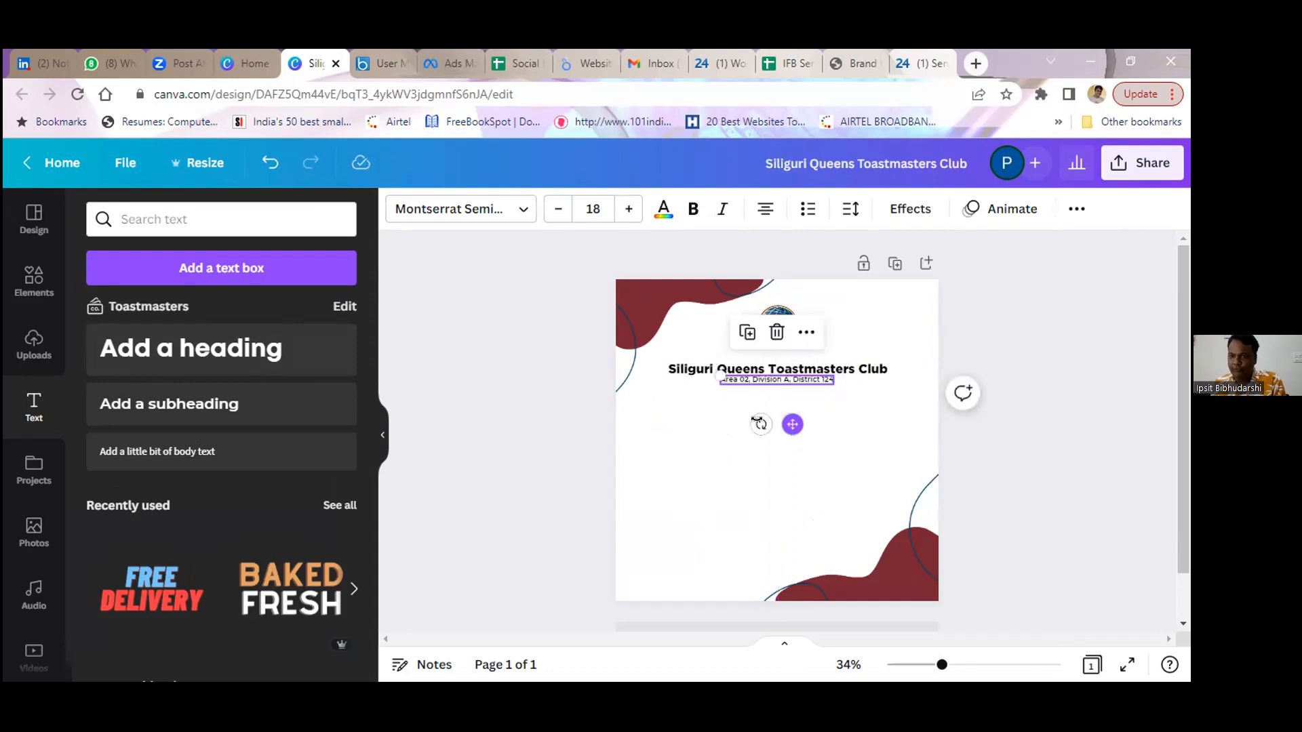
{"action": "left_click", "coordinate": [551, 414]}
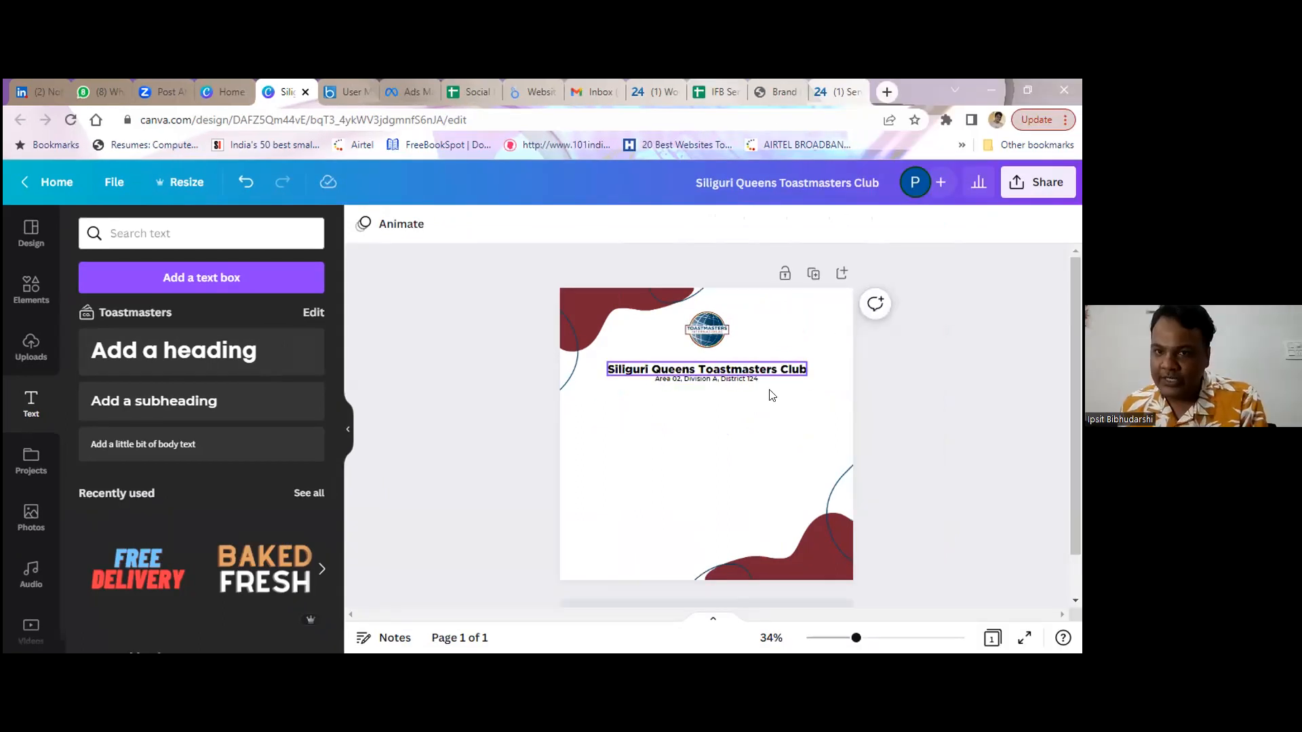
{"action": "left_click", "coordinate": [738, 378]}
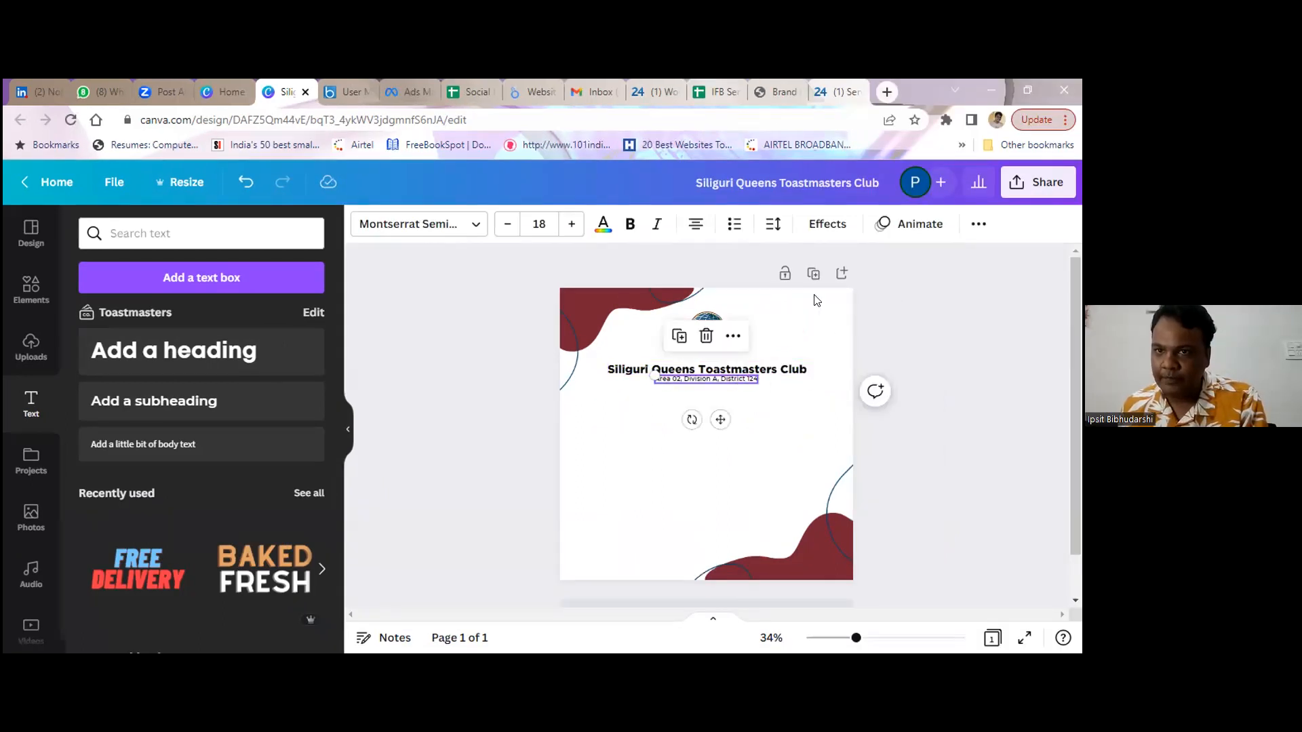
{"action": "left_click", "coordinate": [976, 230]}
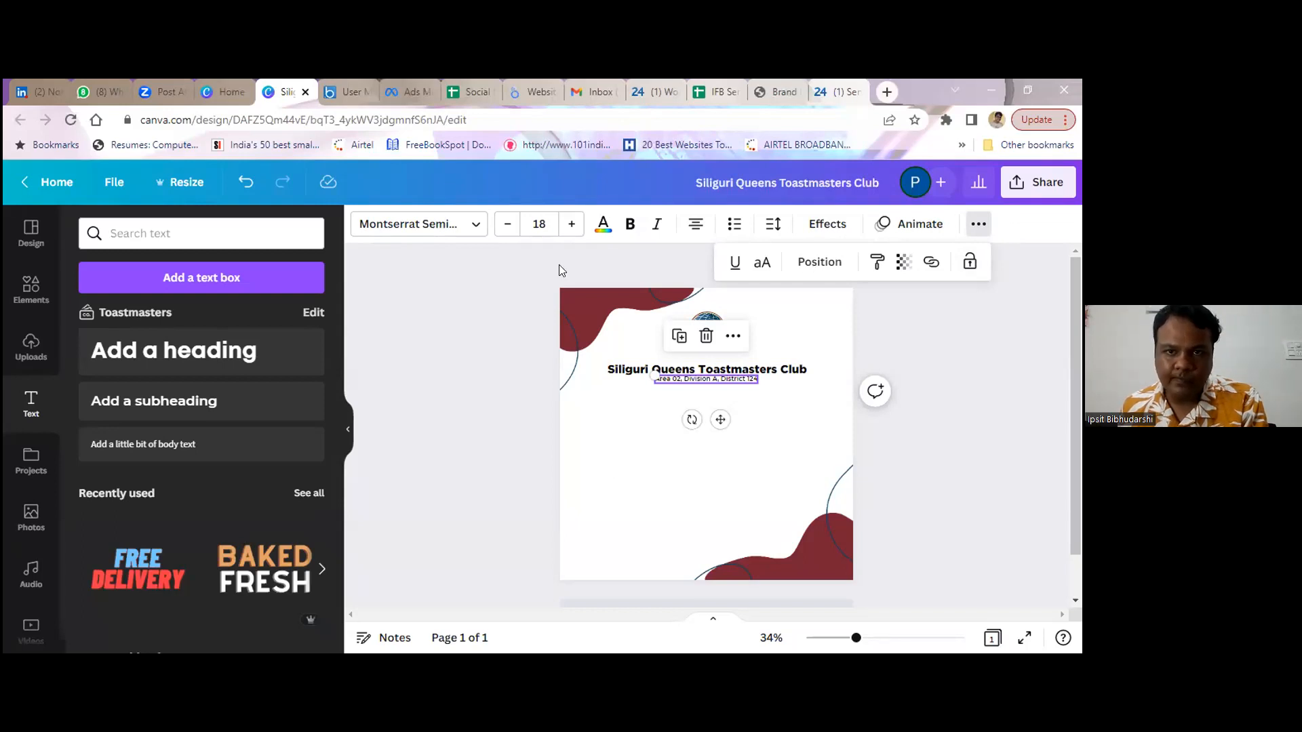
{"action": "left_click", "coordinate": [467, 345]}
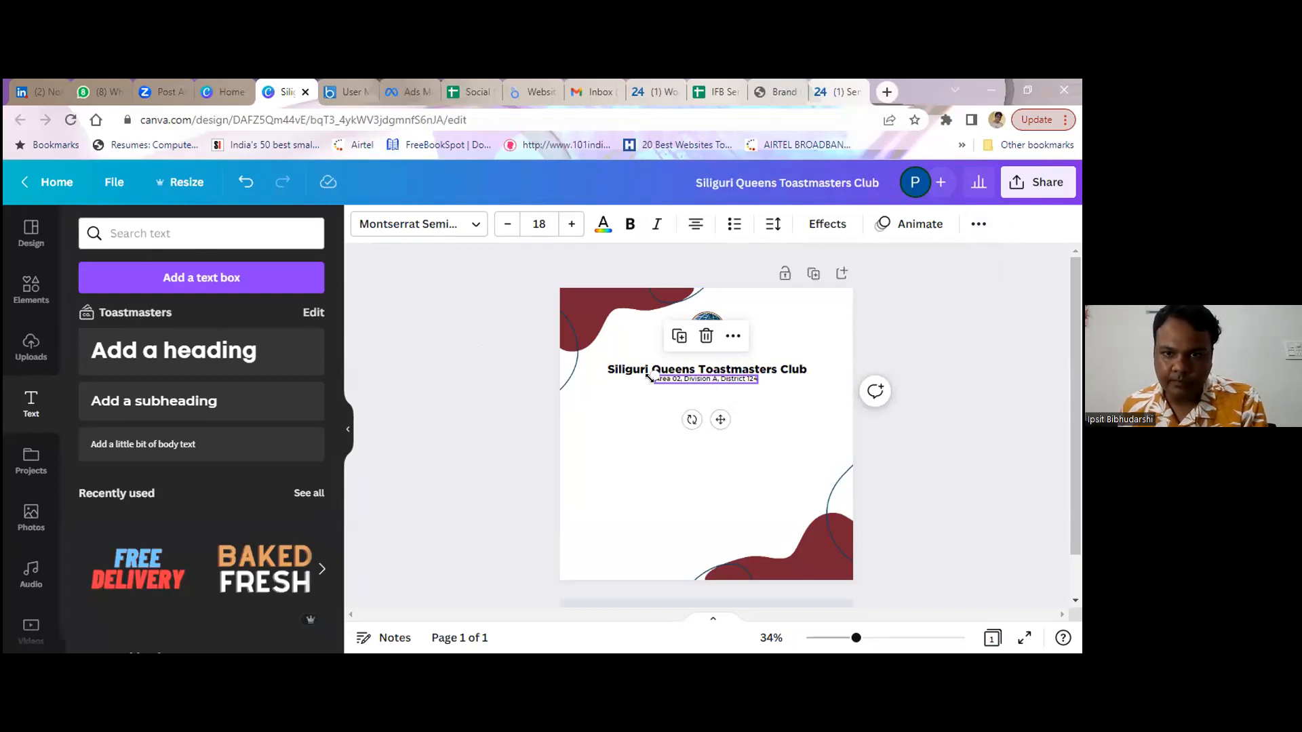
{"action": "left_click", "coordinate": [787, 368]}
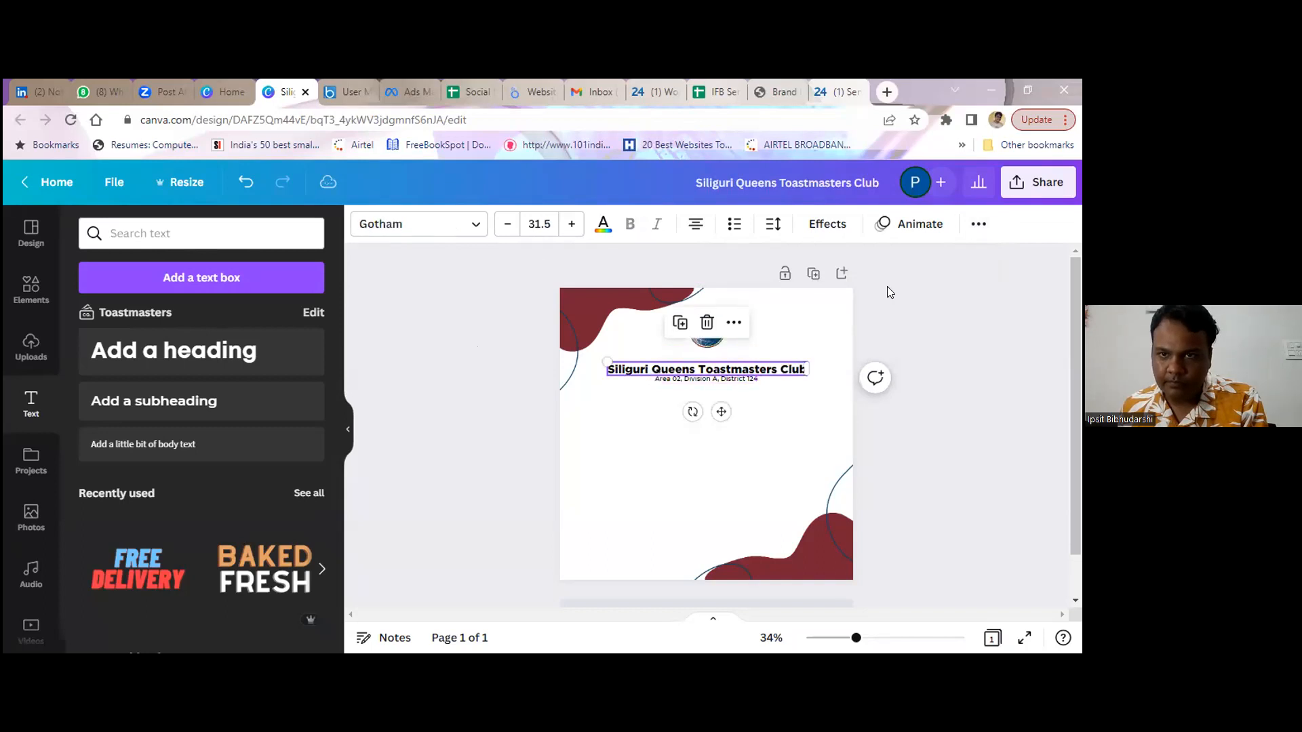
{"action": "left_click", "coordinate": [976, 228]}
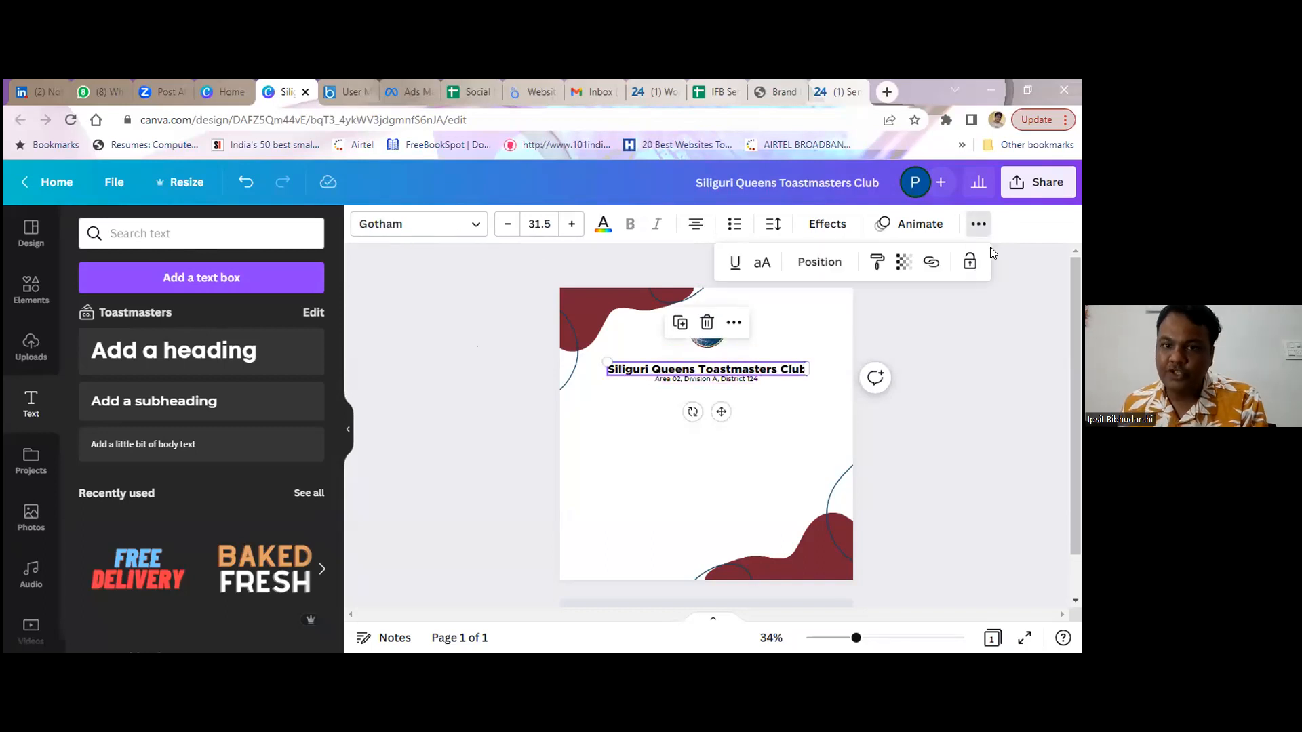
{"action": "left_click", "coordinate": [727, 378]}
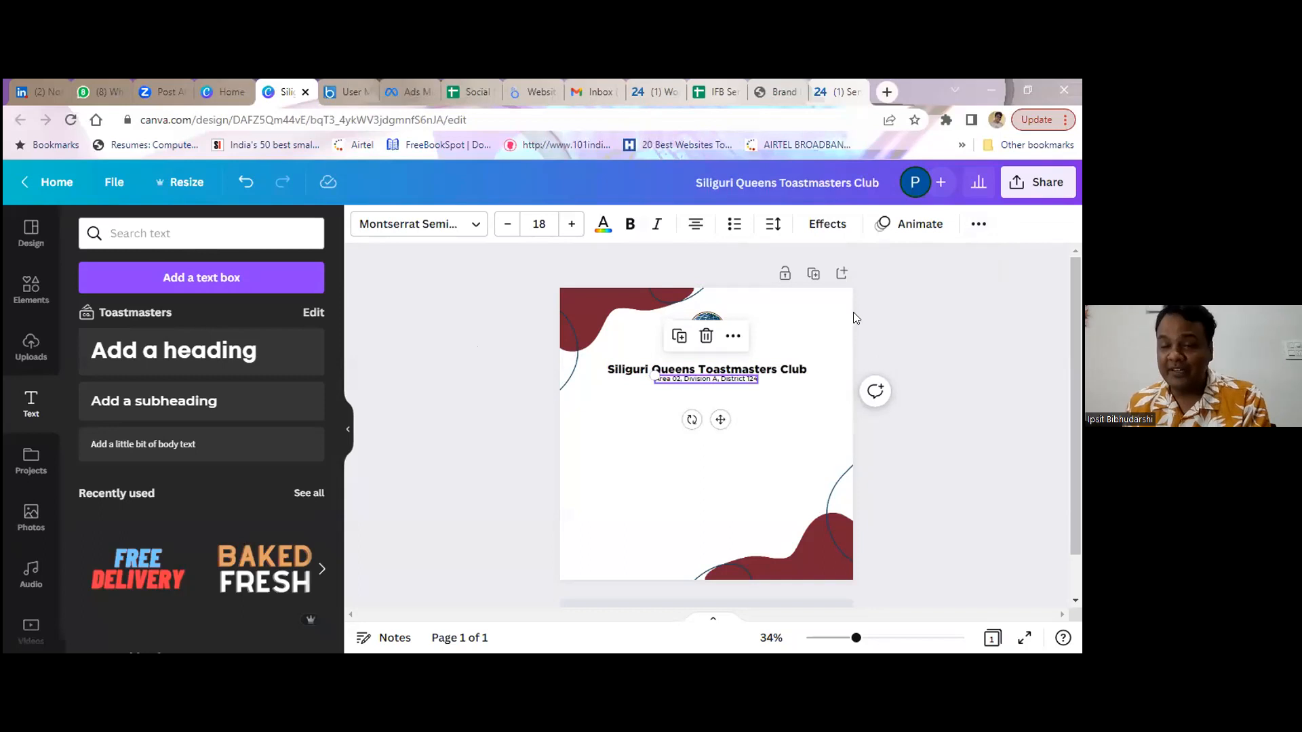
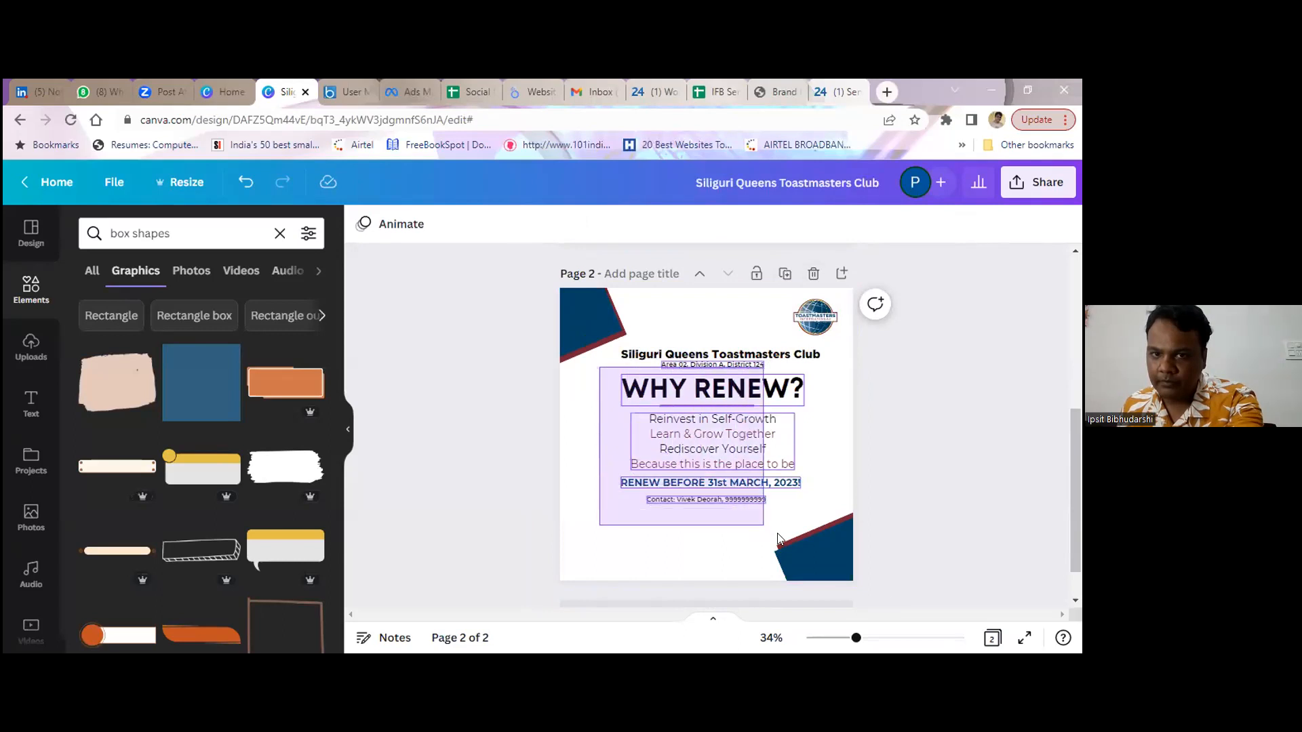
{"action": "left_click", "coordinate": [834, 499]}
{"action": "left_click", "coordinate": [752, 500]}
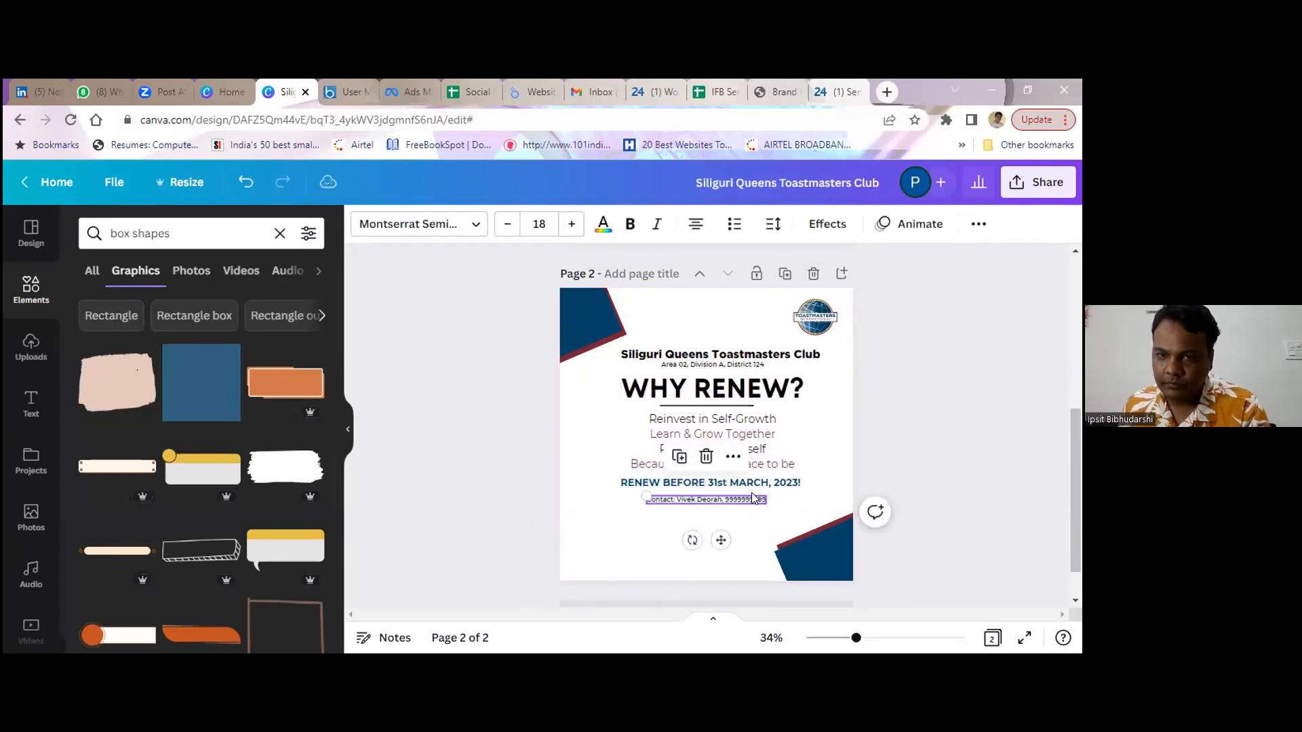
{"action": "left_click", "coordinate": [752, 483]}
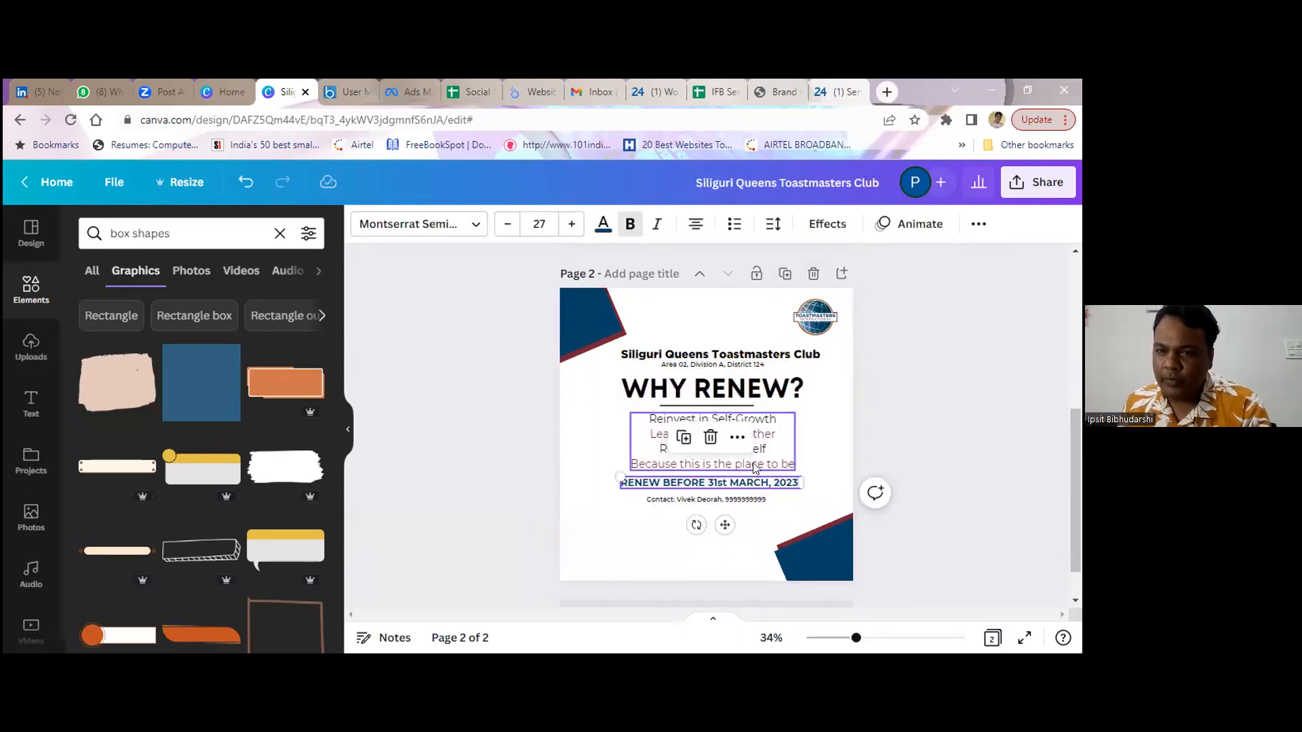
{"action": "left_click", "coordinate": [754, 467]}
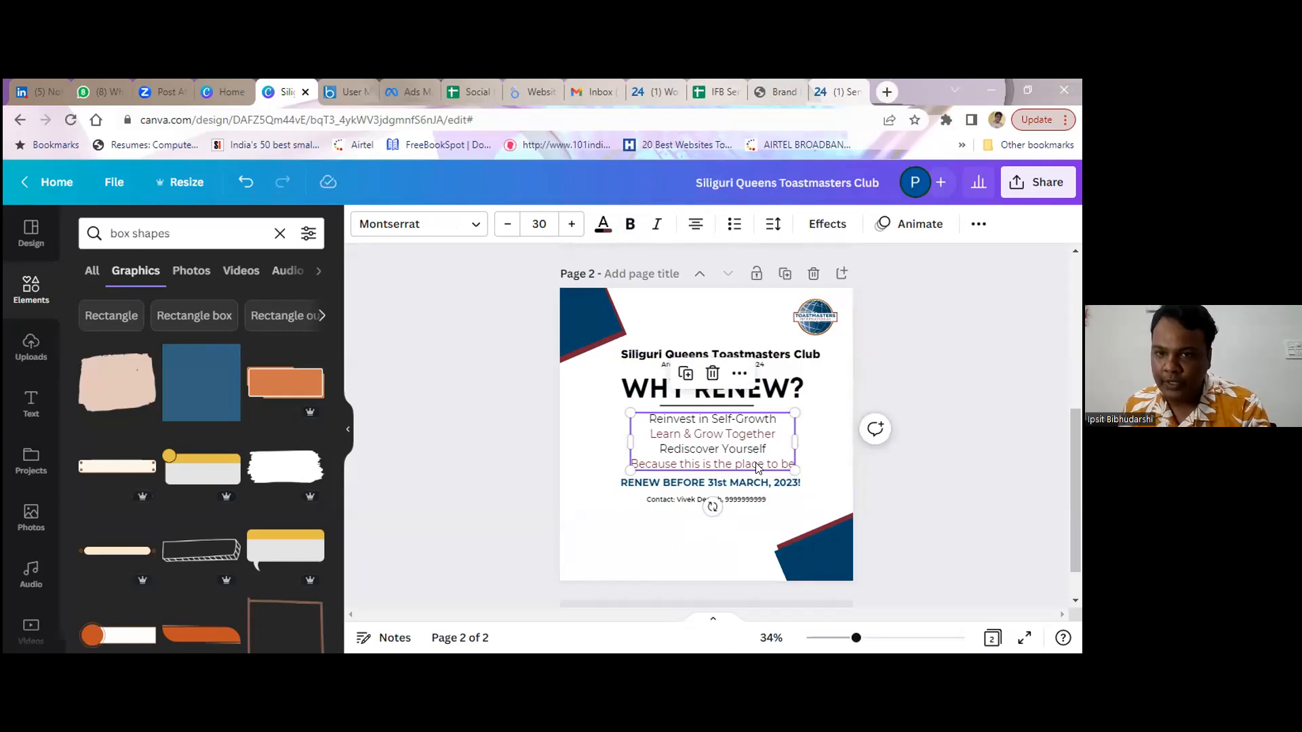
{"action": "left_click", "coordinate": [751, 404], "text": "shift"}
{"action": "left_click", "coordinate": [751, 396], "text": "shift"}
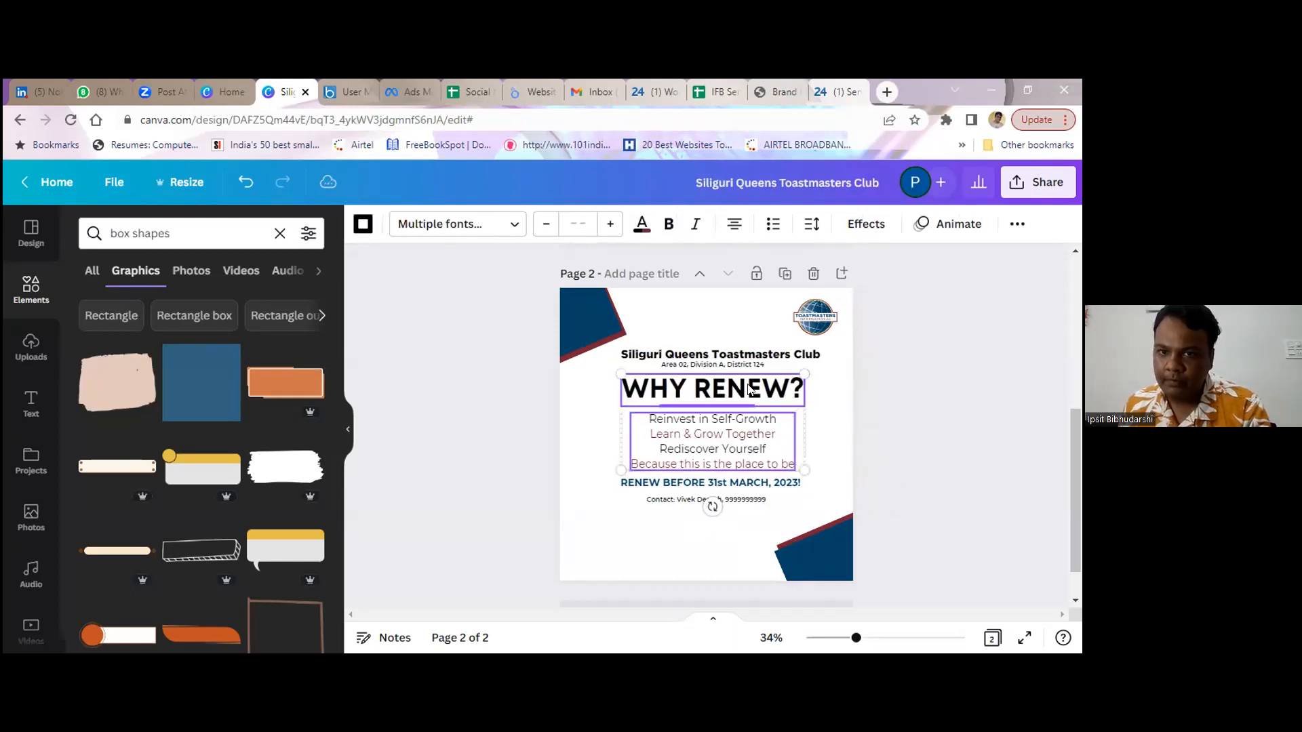
{"action": "left_click", "coordinate": [749, 366], "text": "shift"}
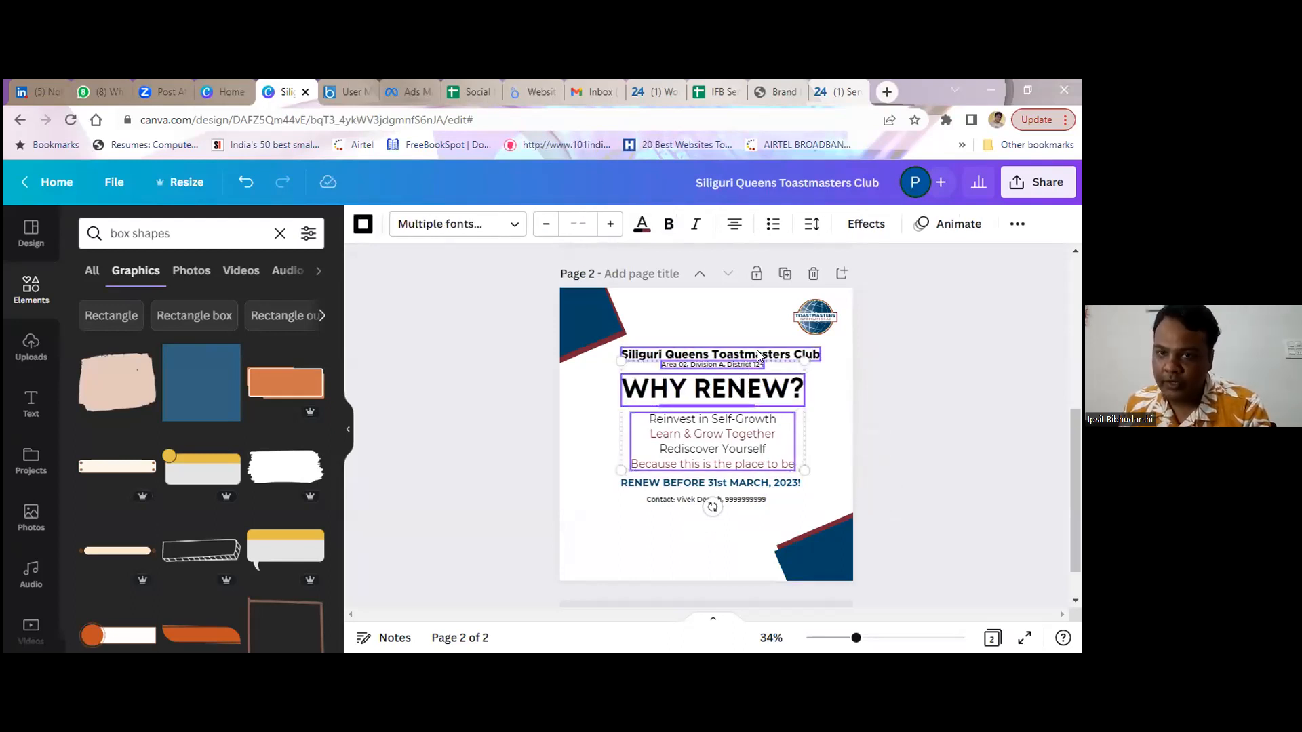
{"action": "left_click", "coordinate": [758, 355], "text": "shift"}
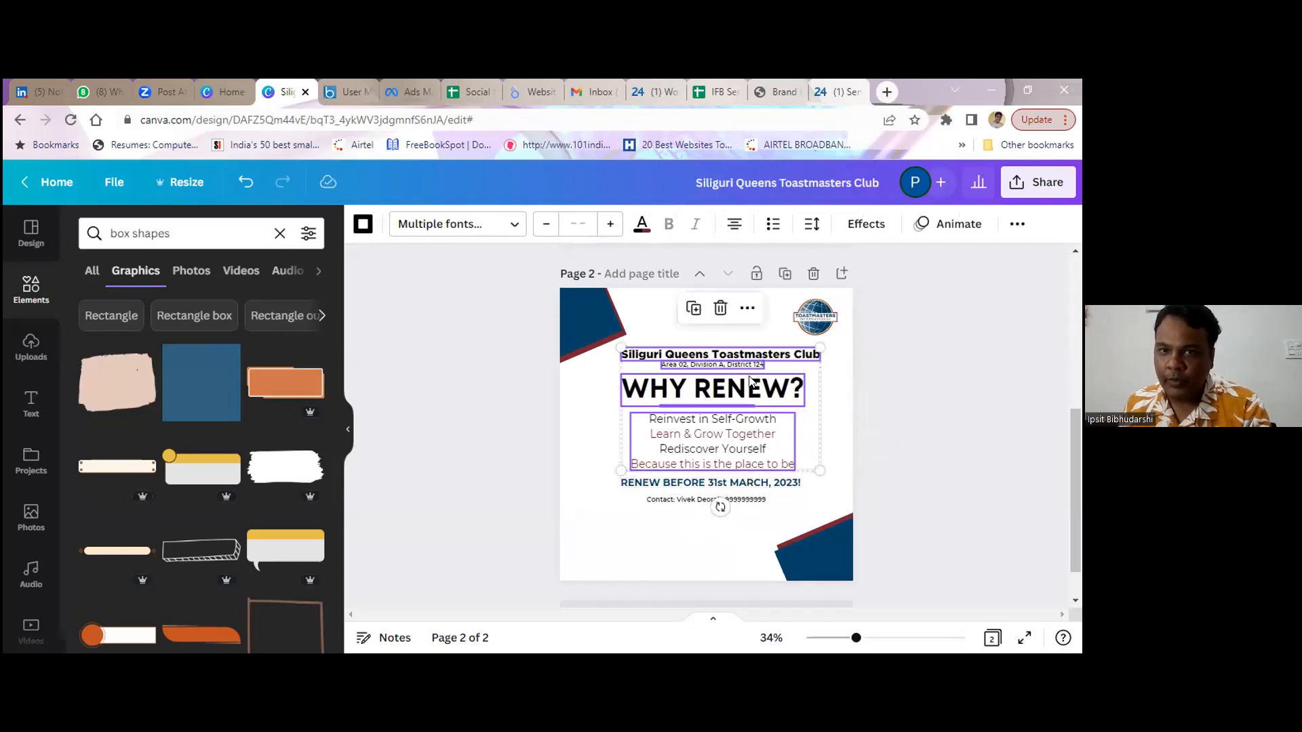
{"action": "left_click", "coordinate": [515, 417]}
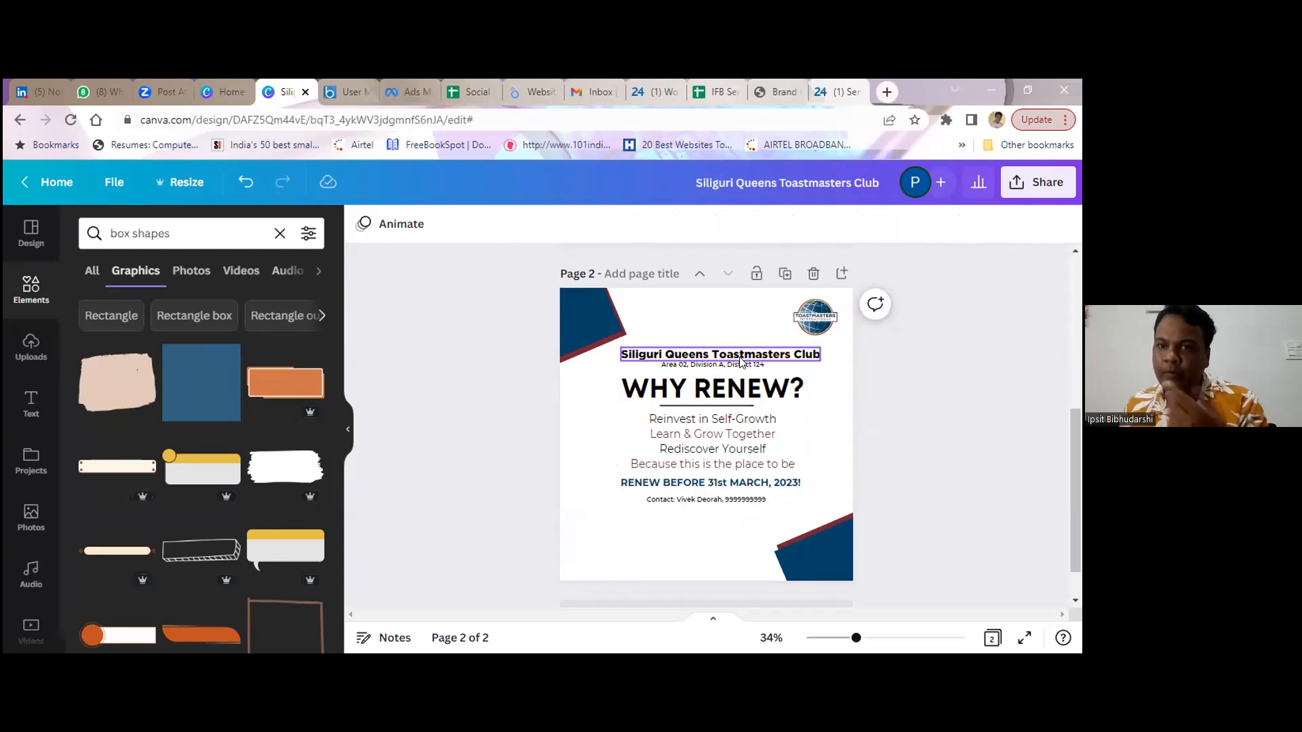
Delete the "WHY RENEW?" heading with its underline, the four reason lines, the renewal deadline and the contact line from page 2
{"action": "left_click", "coordinate": [734, 391]}
{"action": "left_click", "coordinate": [737, 439], "text": "shift"}
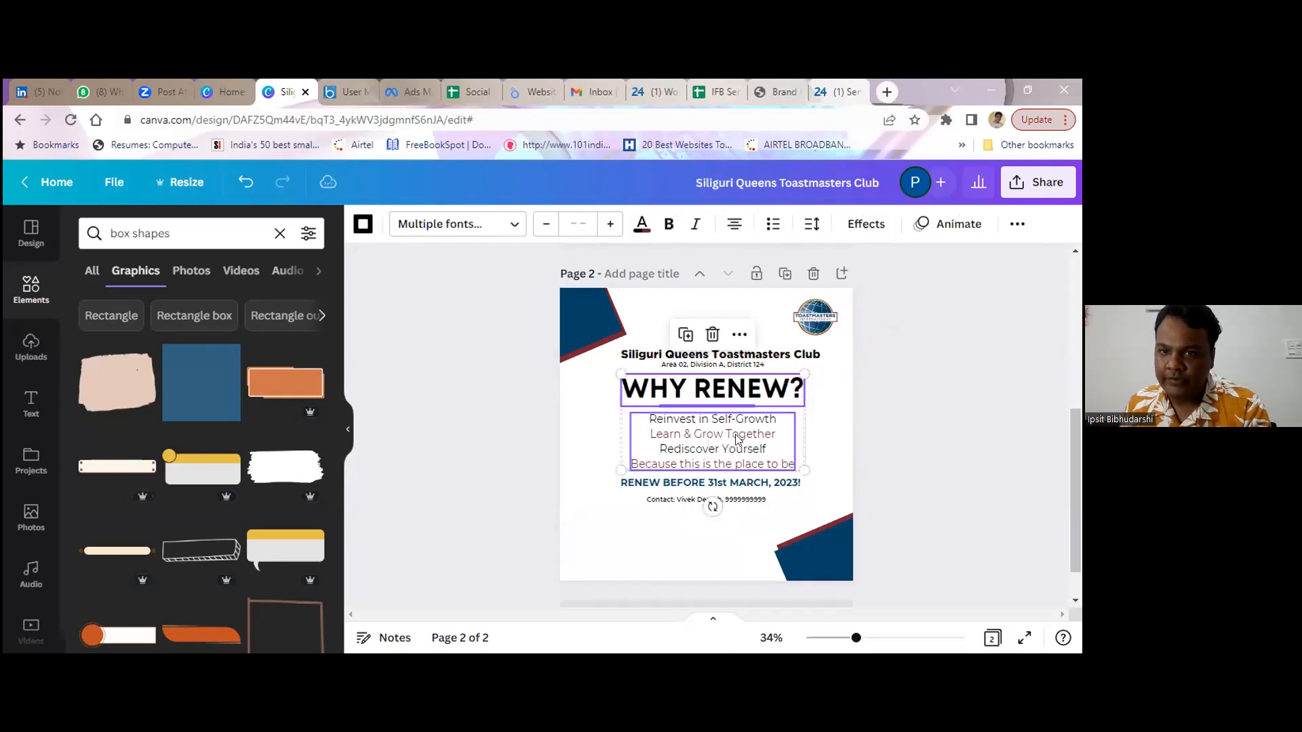
{"action": "left_click", "coordinate": [735, 482], "text": "shift"}
{"action": "left_click", "coordinate": [731, 498], "text": "shift"}
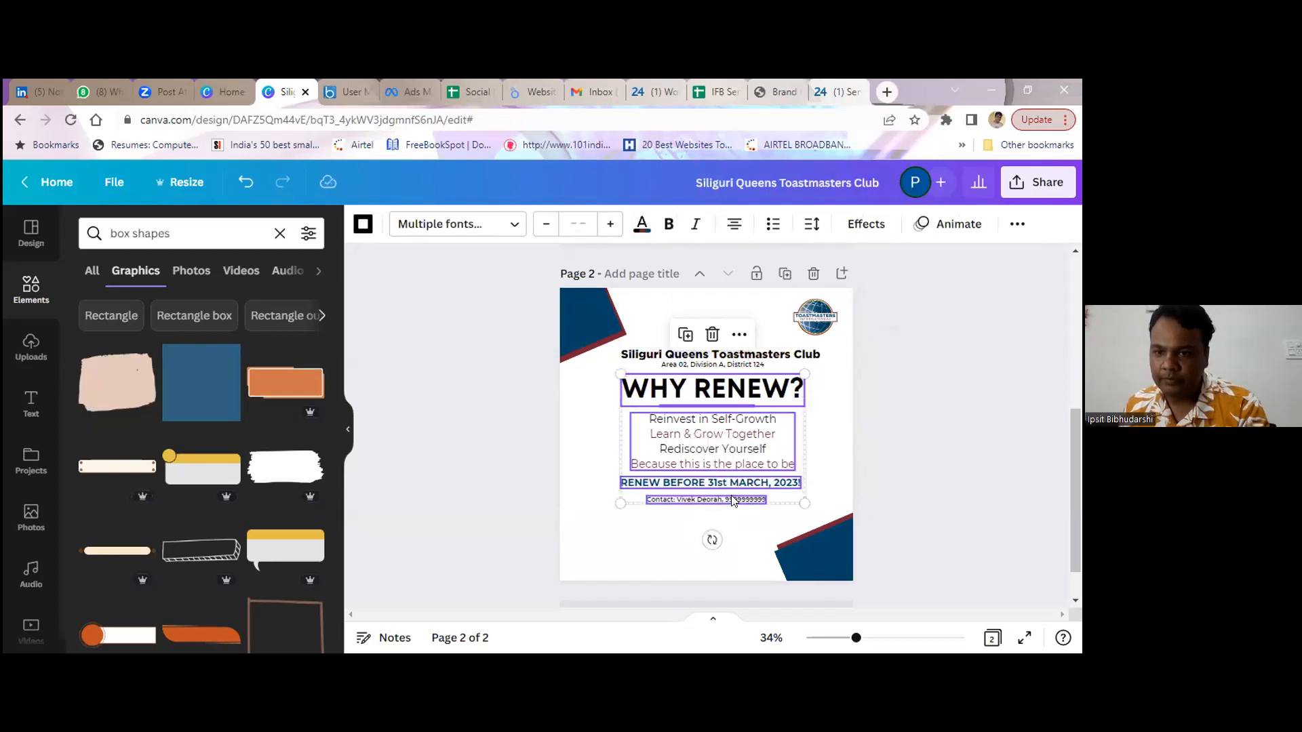
{"action": "key", "text": "Delete"}
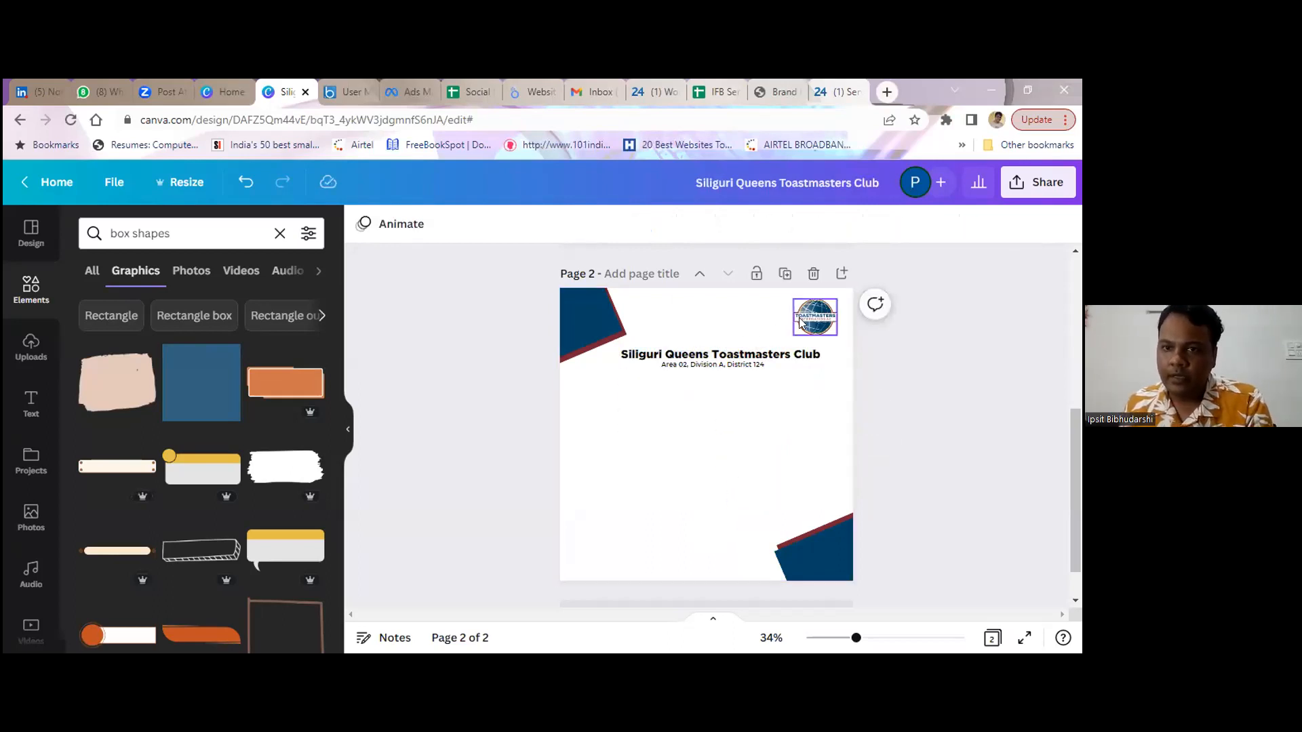
Move the Toastmasters logo on page 2 to the centre above the club name heading
{"action": "left_click_drag", "start_coordinate": [801, 321], "coordinate": [720, 315]}
{"action": "scroll", "coordinate": [759, 382], "scroll_direction": "up", "scroll_amount": 5}
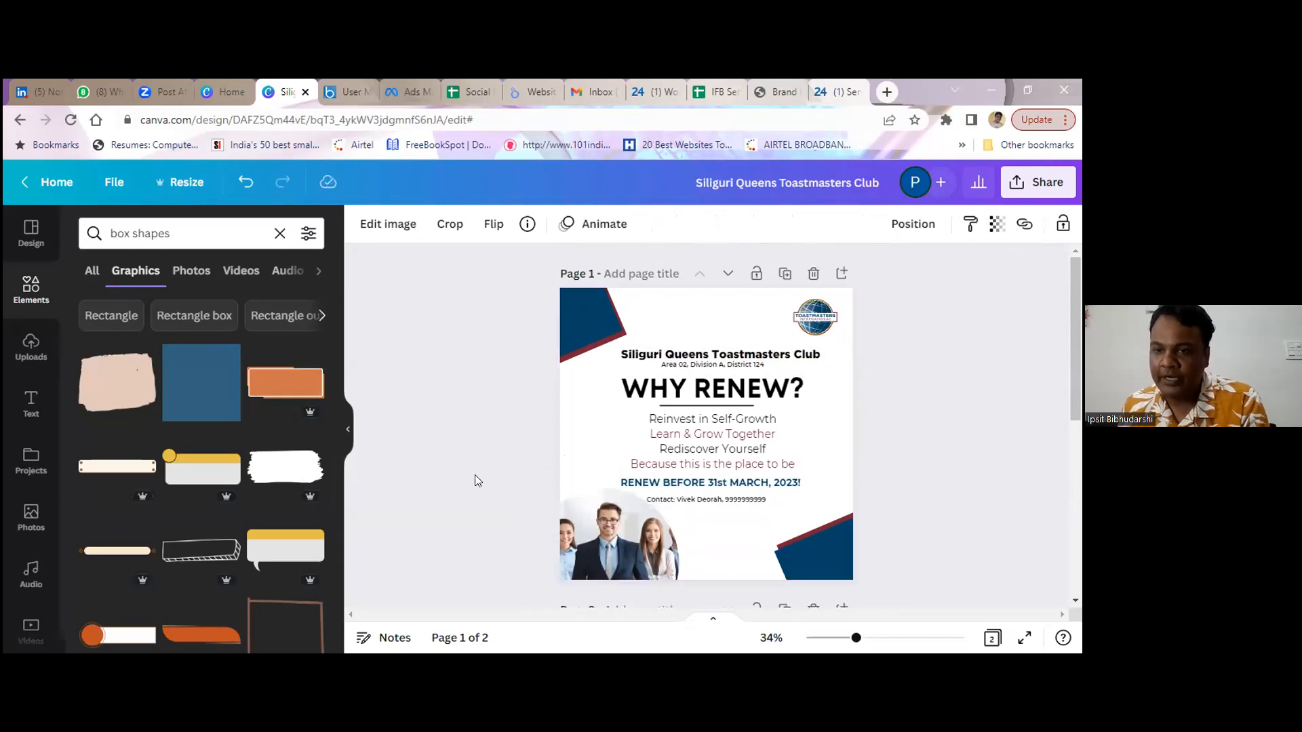
{"action": "left_click", "coordinate": [435, 478]}
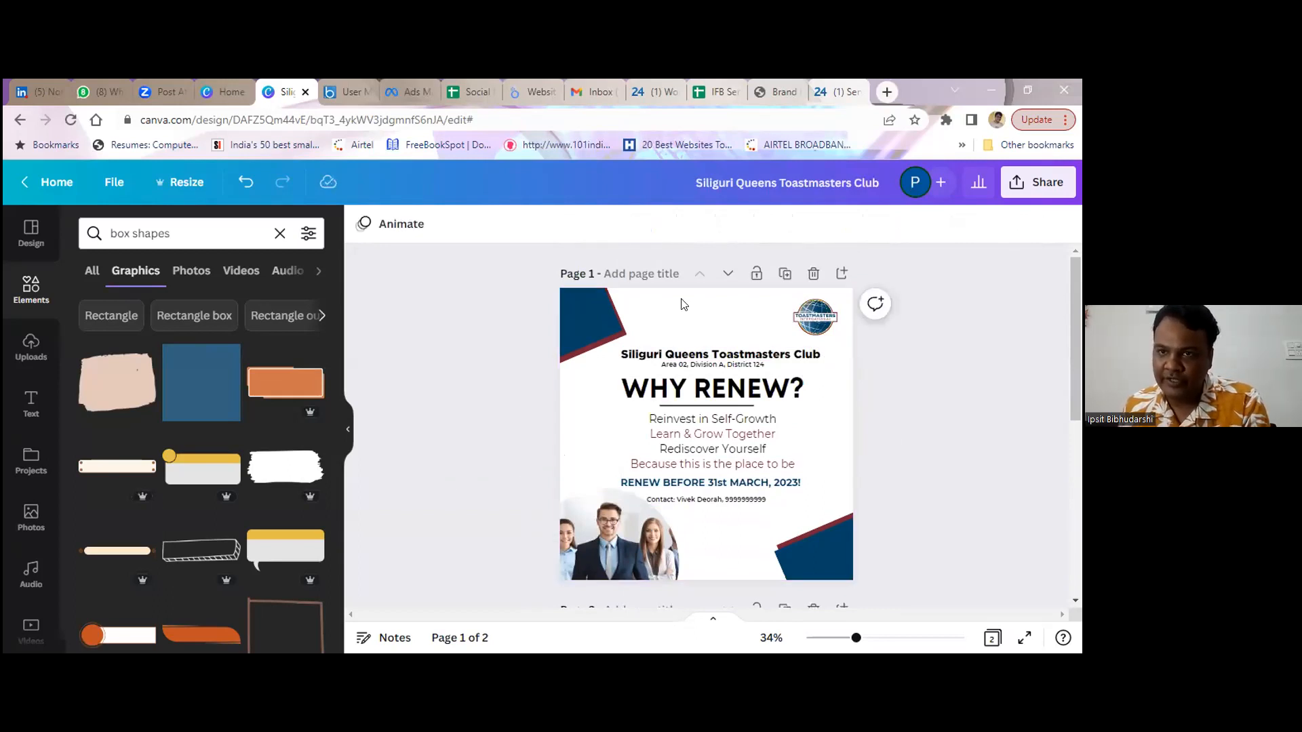
Try to set up a PNG download of the design limited to page 1
{"action": "left_click", "coordinate": [1027, 182]}
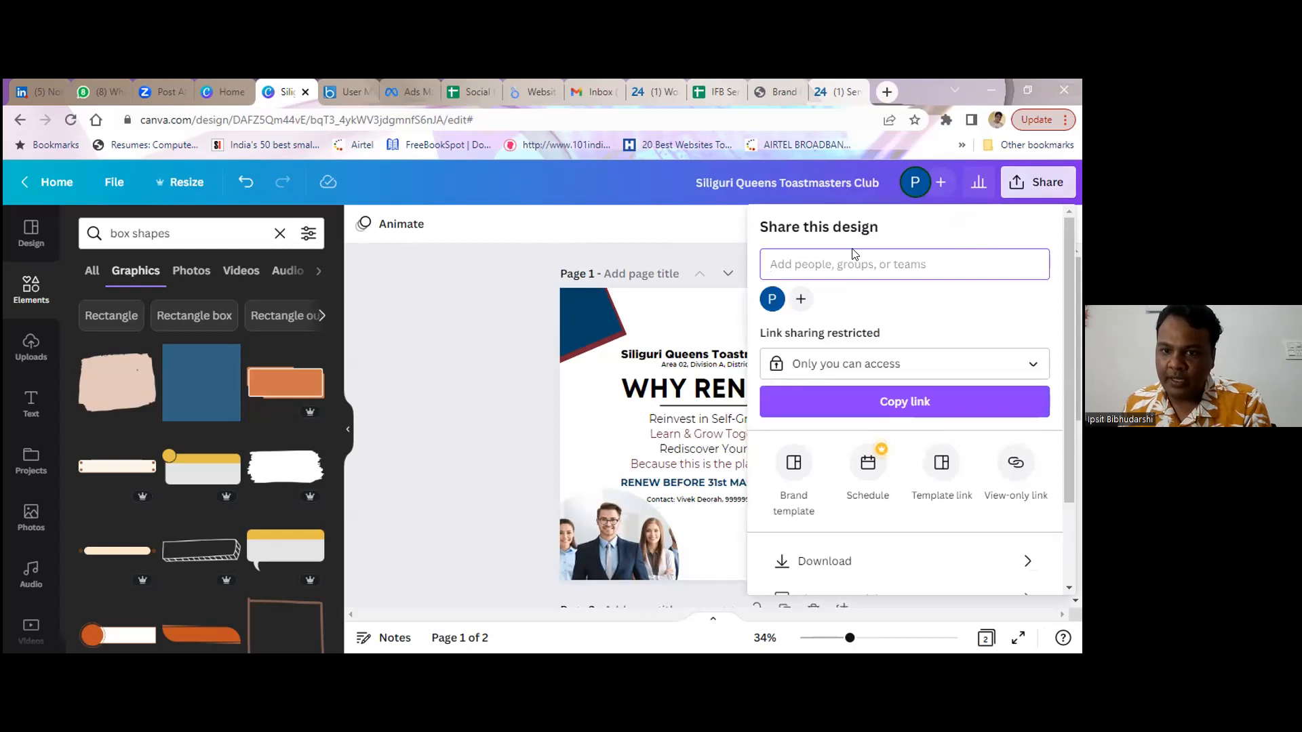
{"action": "left_click", "coordinate": [829, 561]}
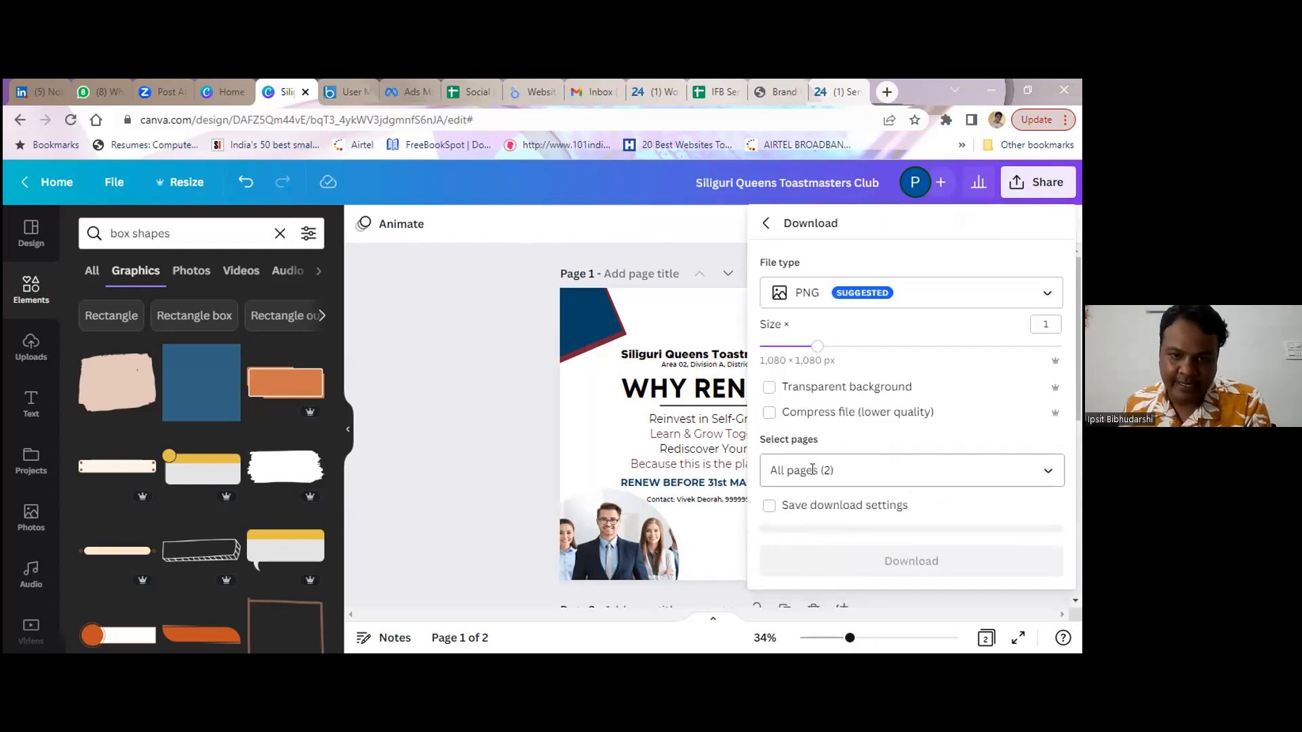
{"action": "left_click", "coordinate": [1022, 469]}
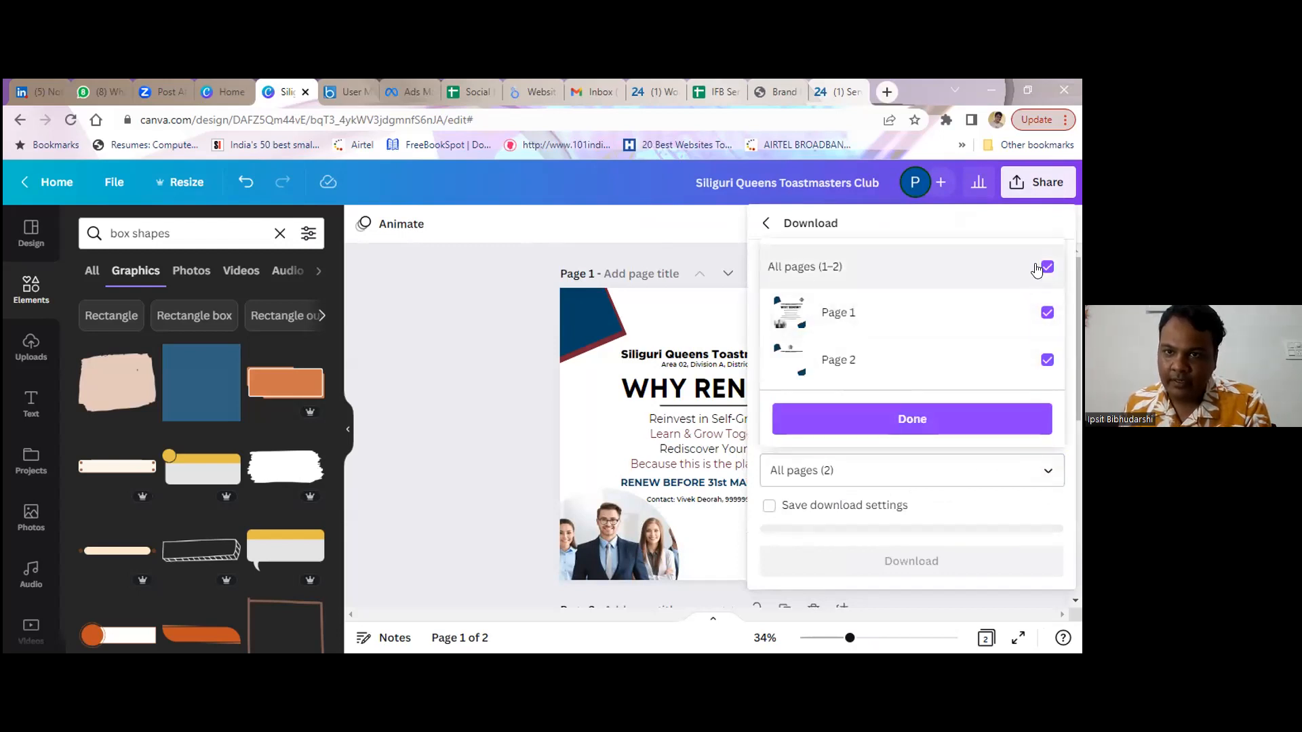
{"action": "left_click", "coordinate": [1038, 269]}
{"action": "left_click", "coordinate": [1032, 306]}
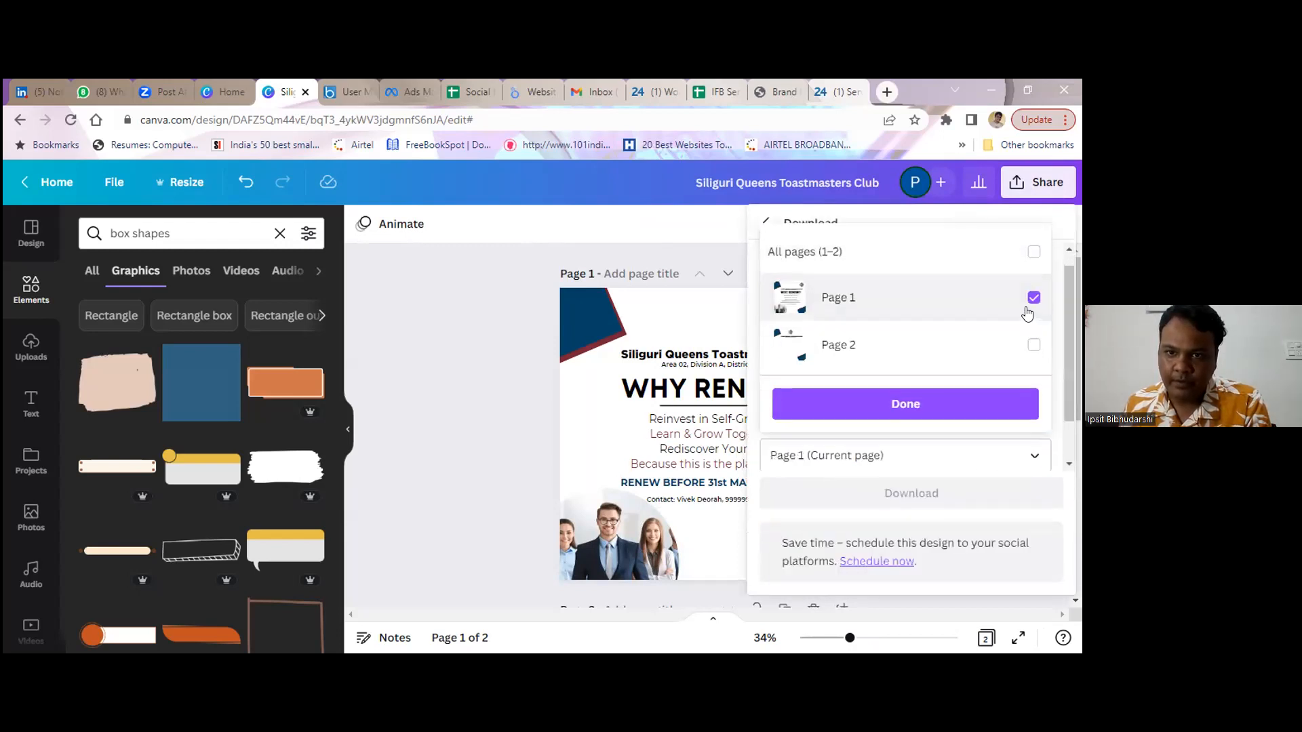
{"action": "left_click", "coordinate": [958, 404]}
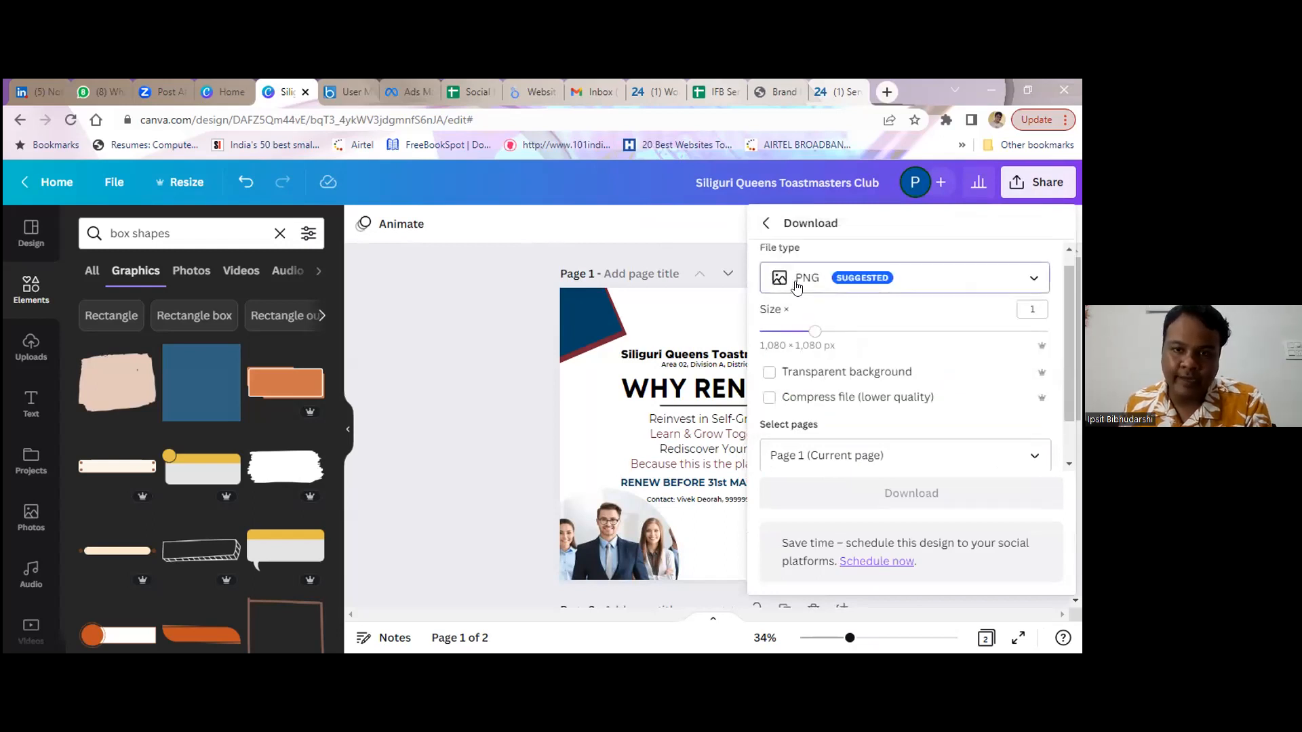
{"action": "left_click", "coordinate": [766, 224]}
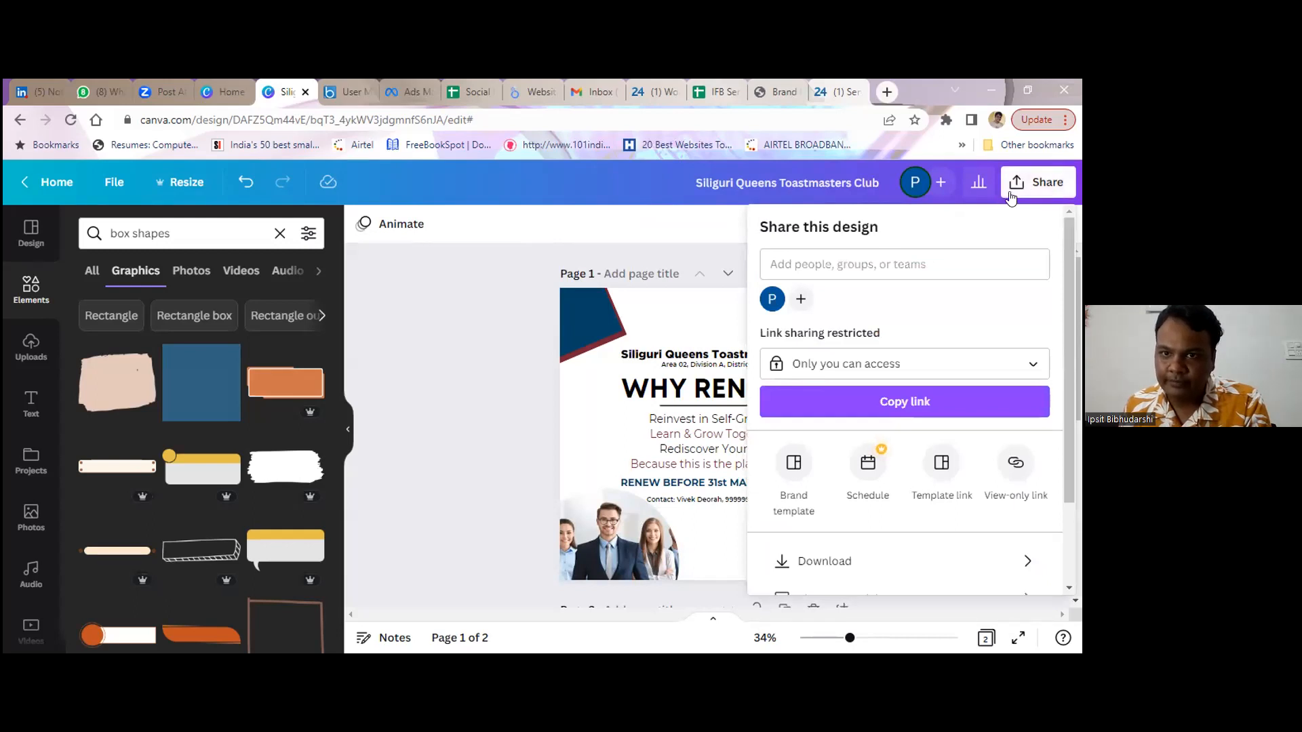
Retry opening the design's download options
{"action": "scroll", "coordinate": [921, 316], "scroll_direction": "down", "scroll_amount": 3}
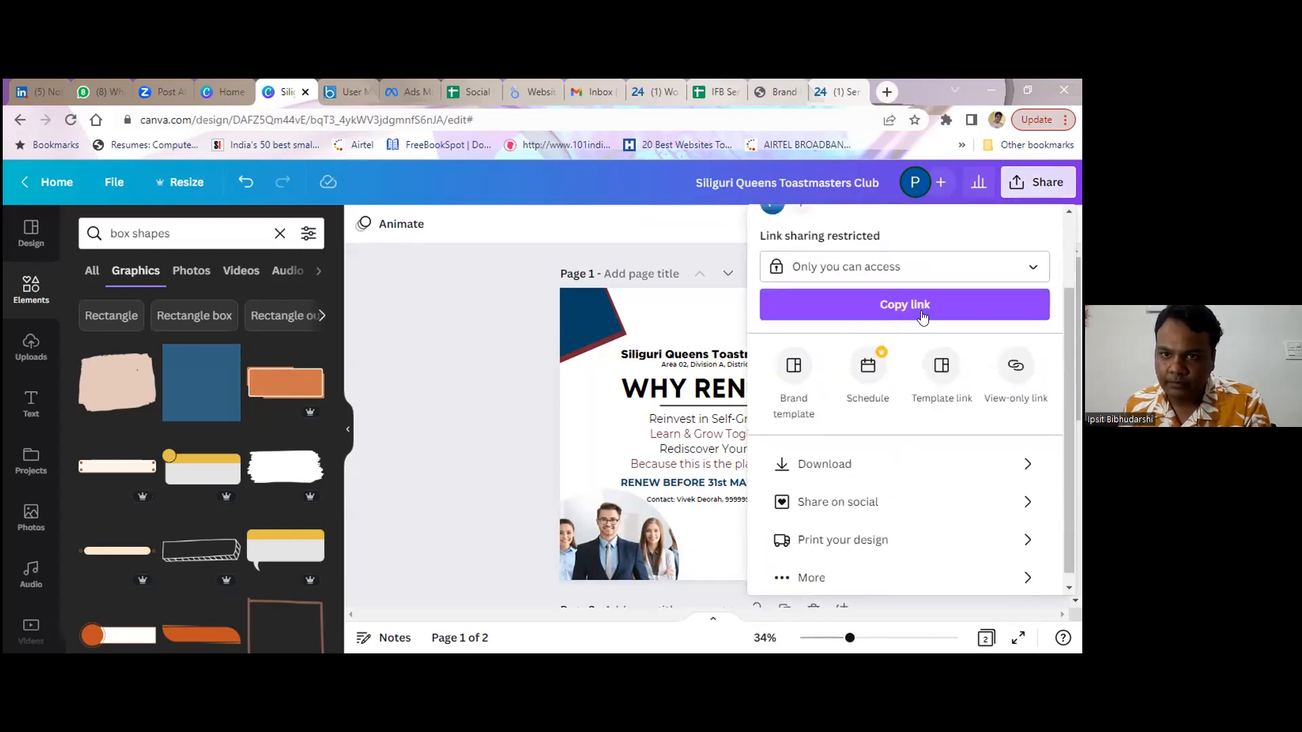
{"action": "left_click", "coordinate": [853, 444]}
{"action": "left_click", "coordinate": [976, 477]}
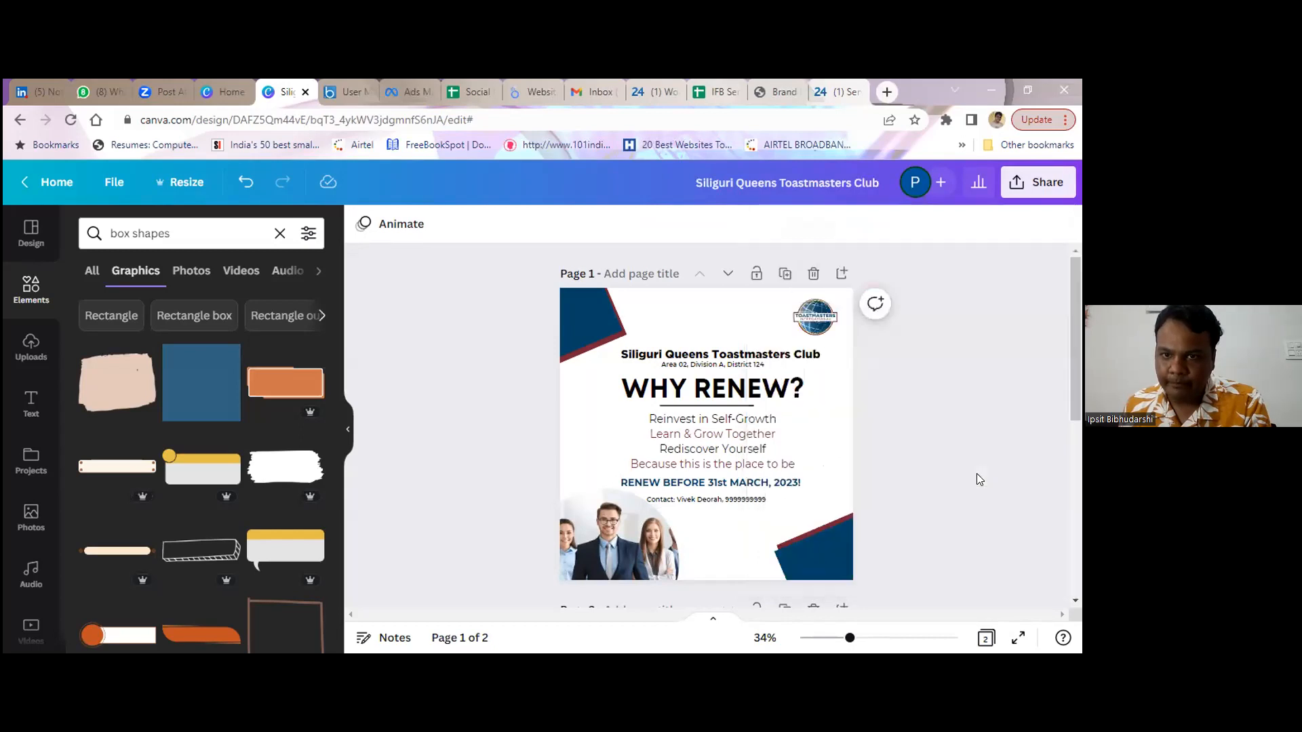
{"action": "left_click", "coordinate": [1023, 191]}
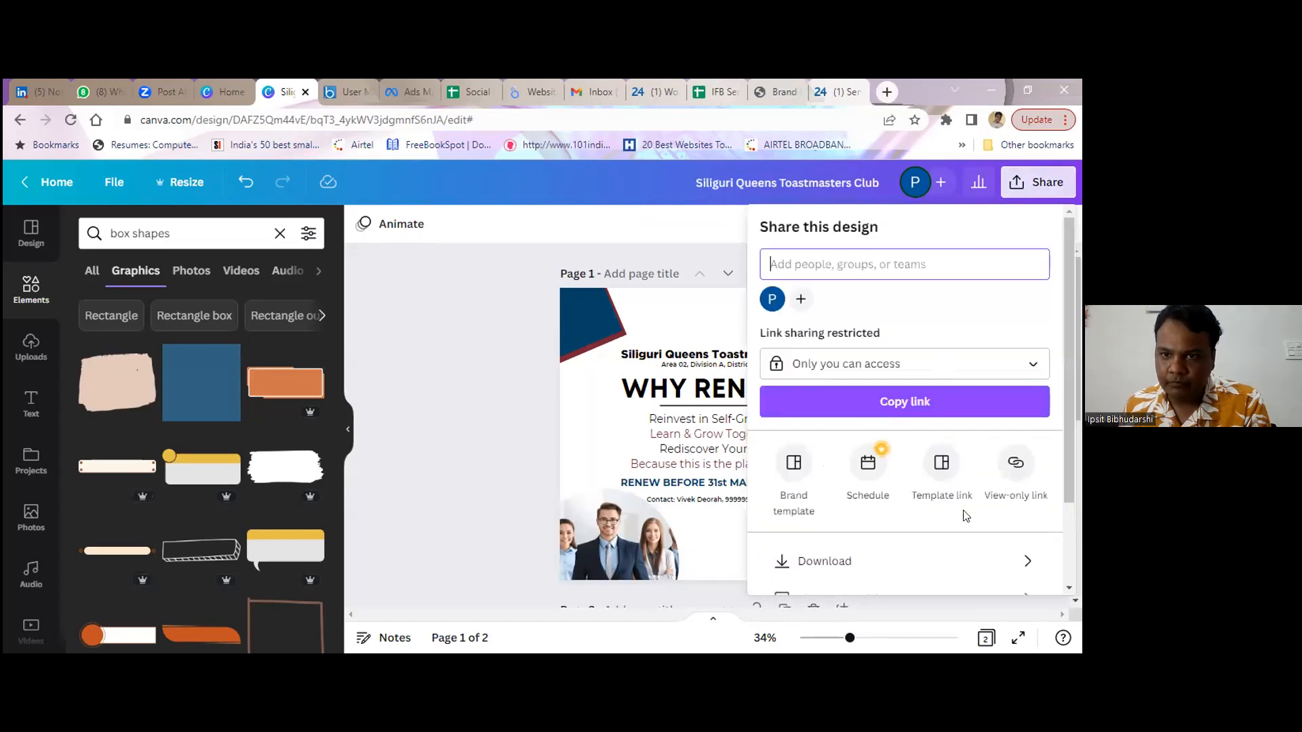
{"action": "left_click", "coordinate": [964, 556]}
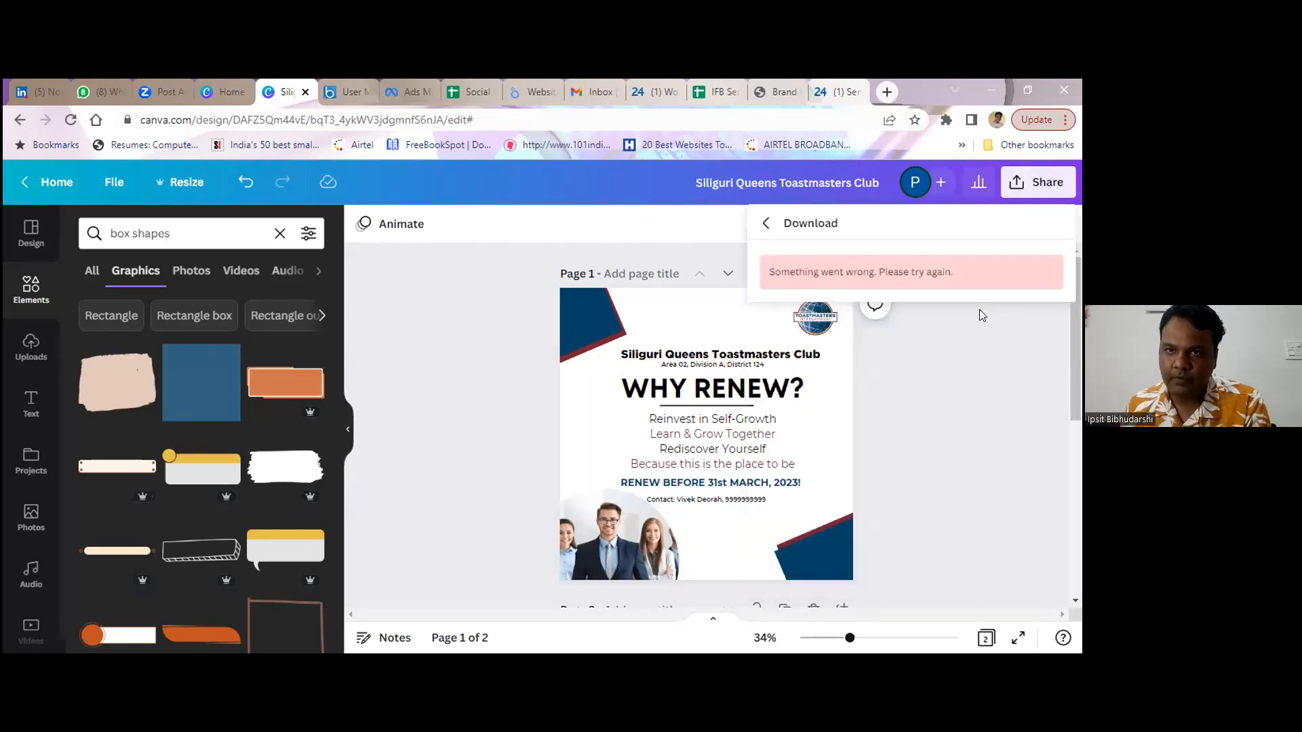
{"action": "left_click", "coordinate": [766, 223]}
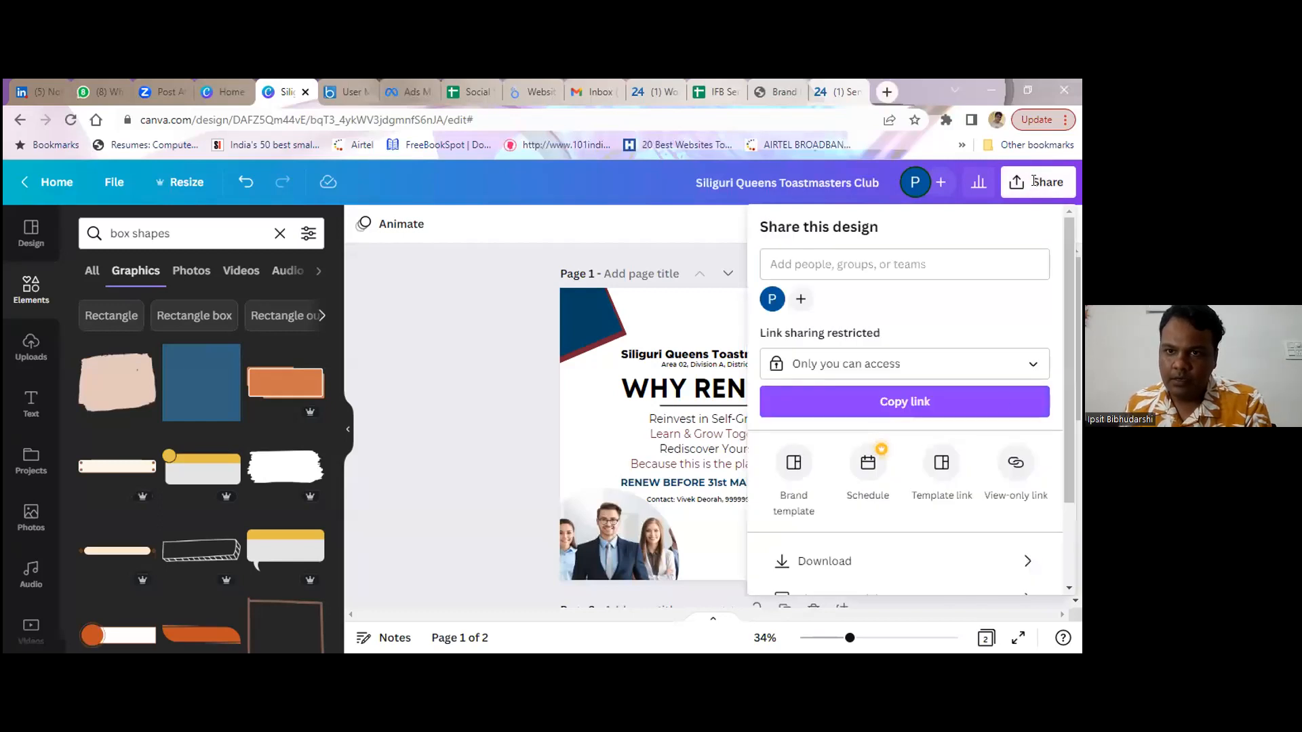
{"action": "scroll", "coordinate": [874, 478], "scroll_direction": "down", "scroll_amount": 2}
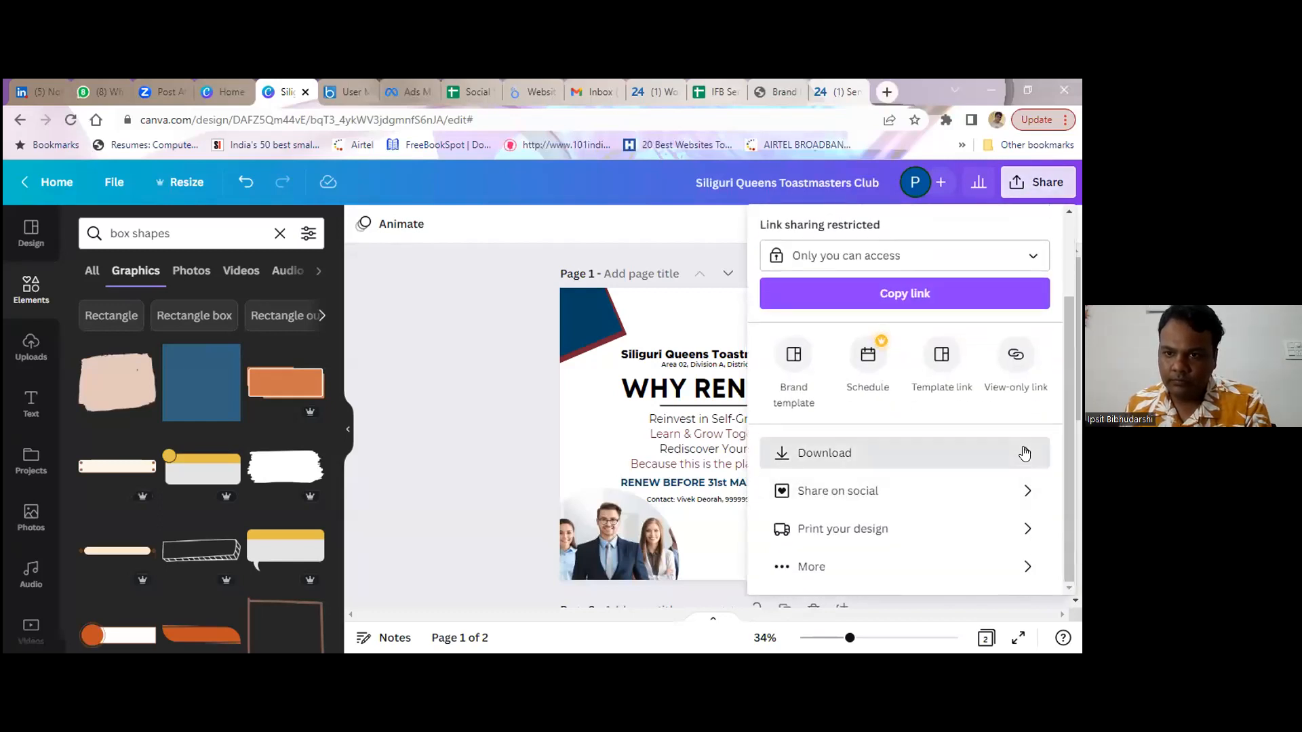
{"action": "left_click", "coordinate": [1020, 451]}
{"action": "left_click", "coordinate": [947, 465]}
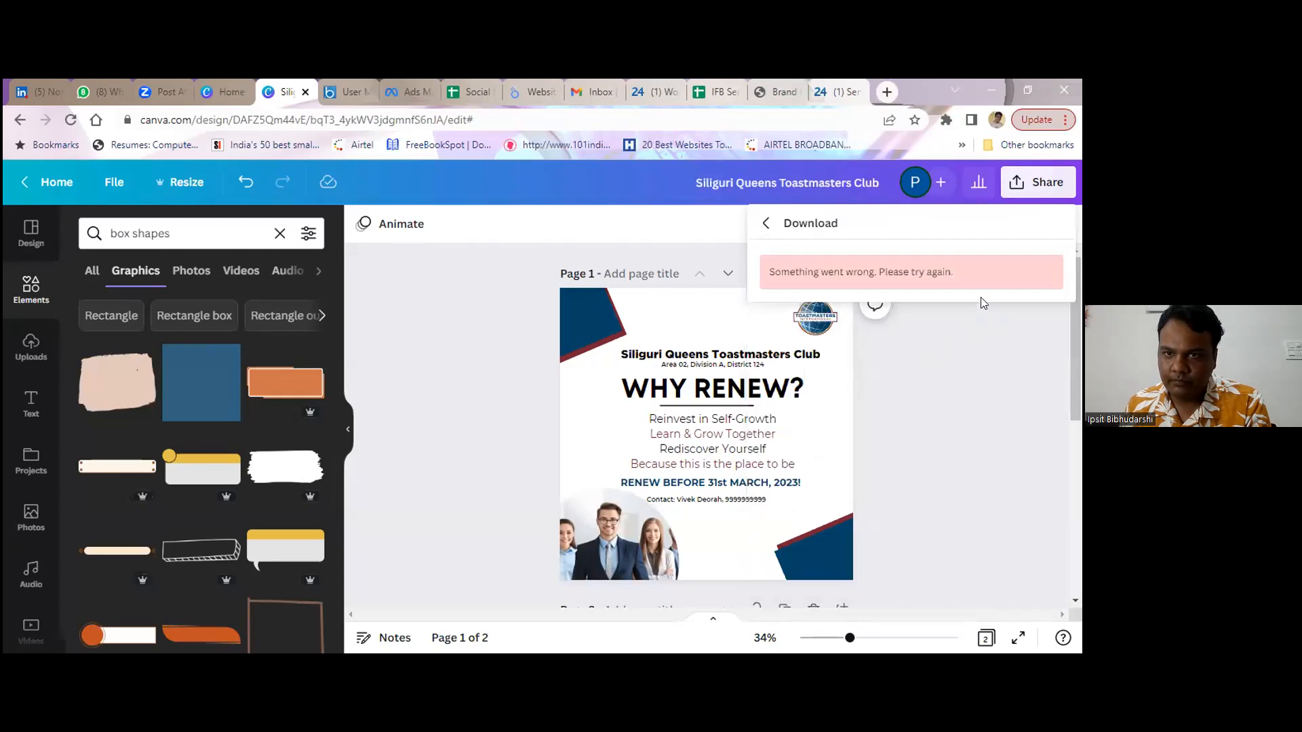
Close the design's sharing options and reload the design page in the browser
{"action": "left_click", "coordinate": [764, 225]}
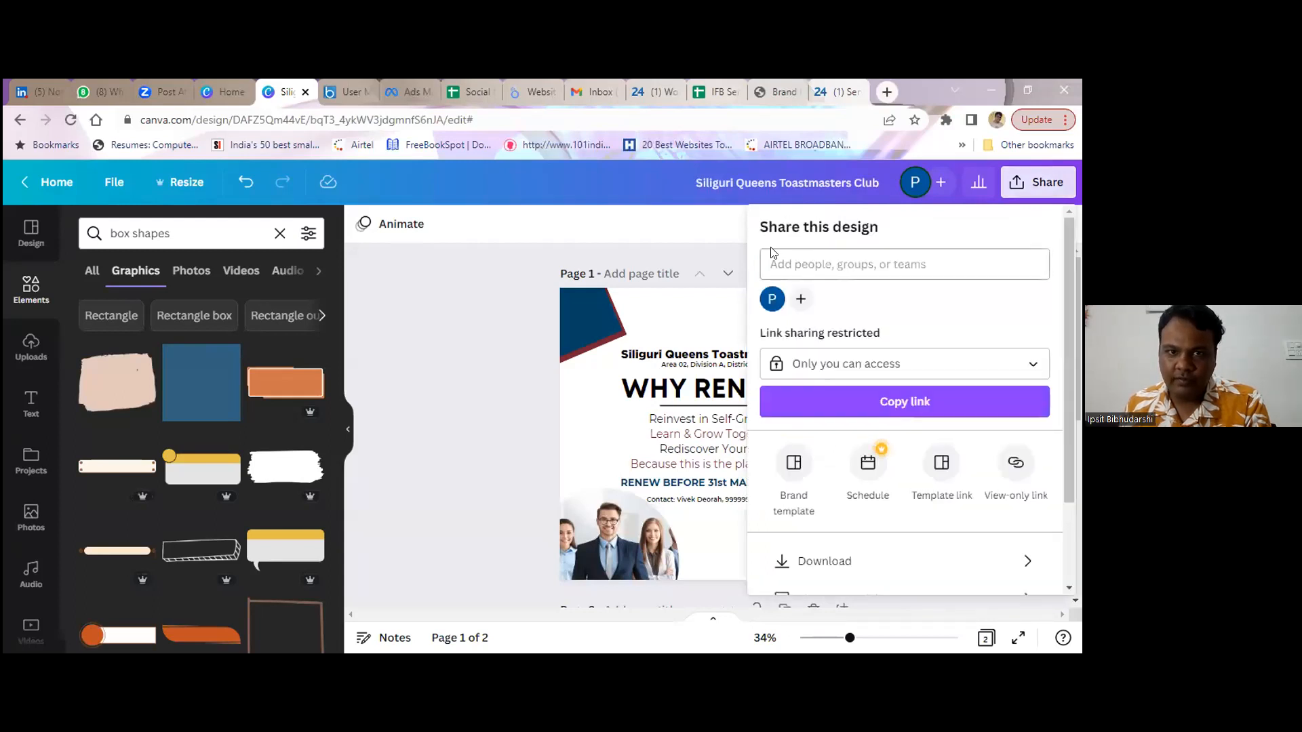
{"action": "left_click", "coordinate": [494, 276]}
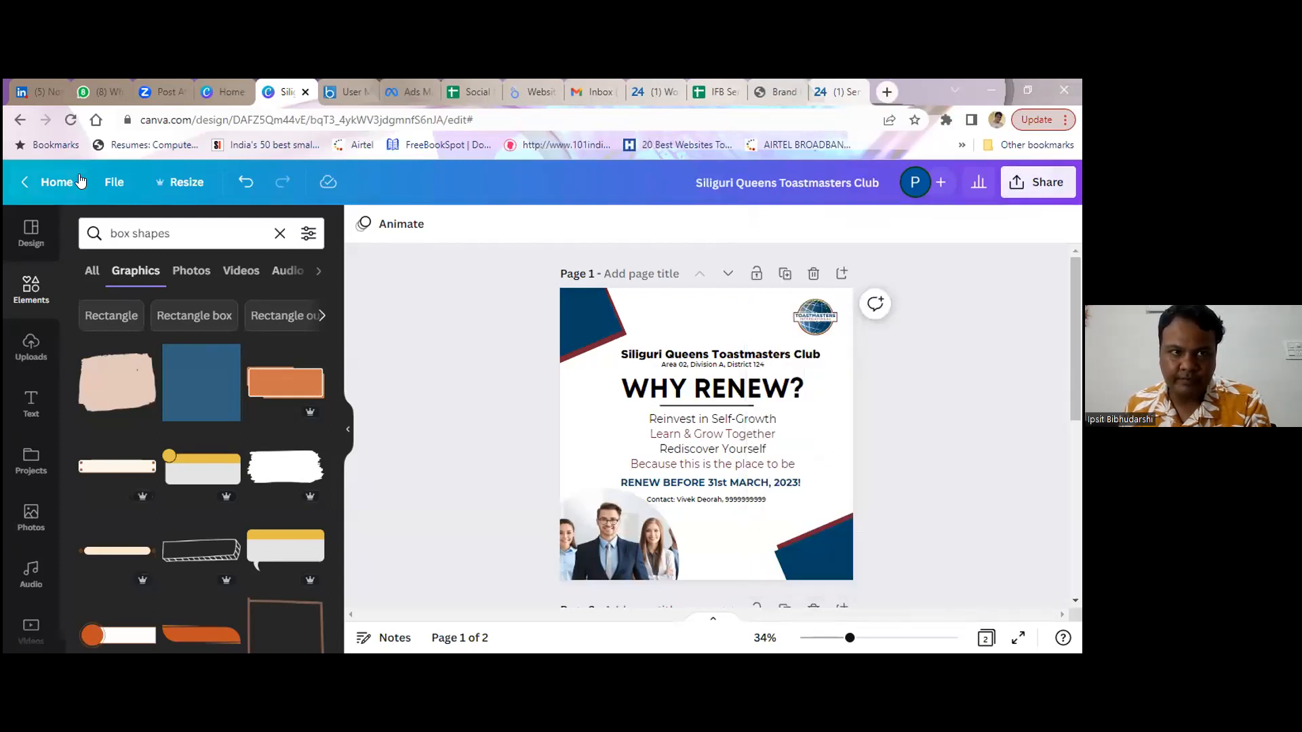
{"action": "left_click", "coordinate": [70, 122]}
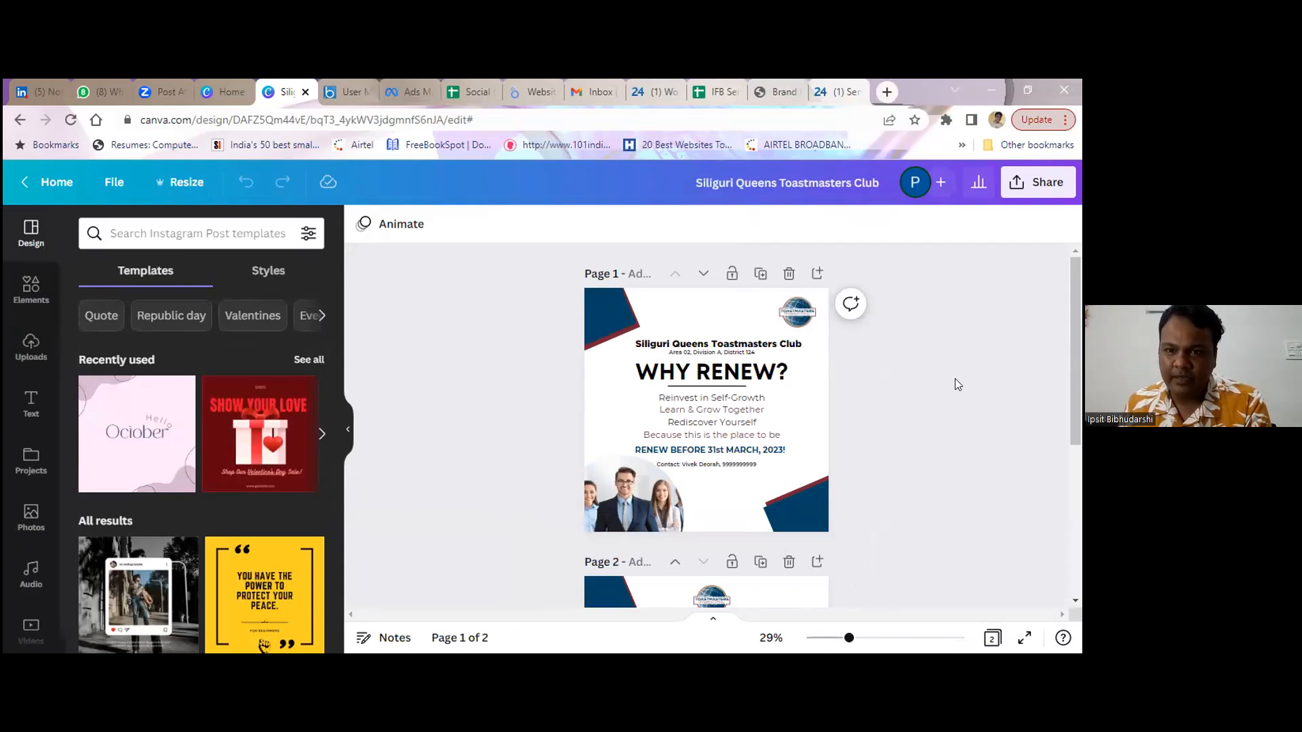
Retry opening the download options for the design and close the sharing options again
{"action": "left_click", "coordinate": [1025, 187]}
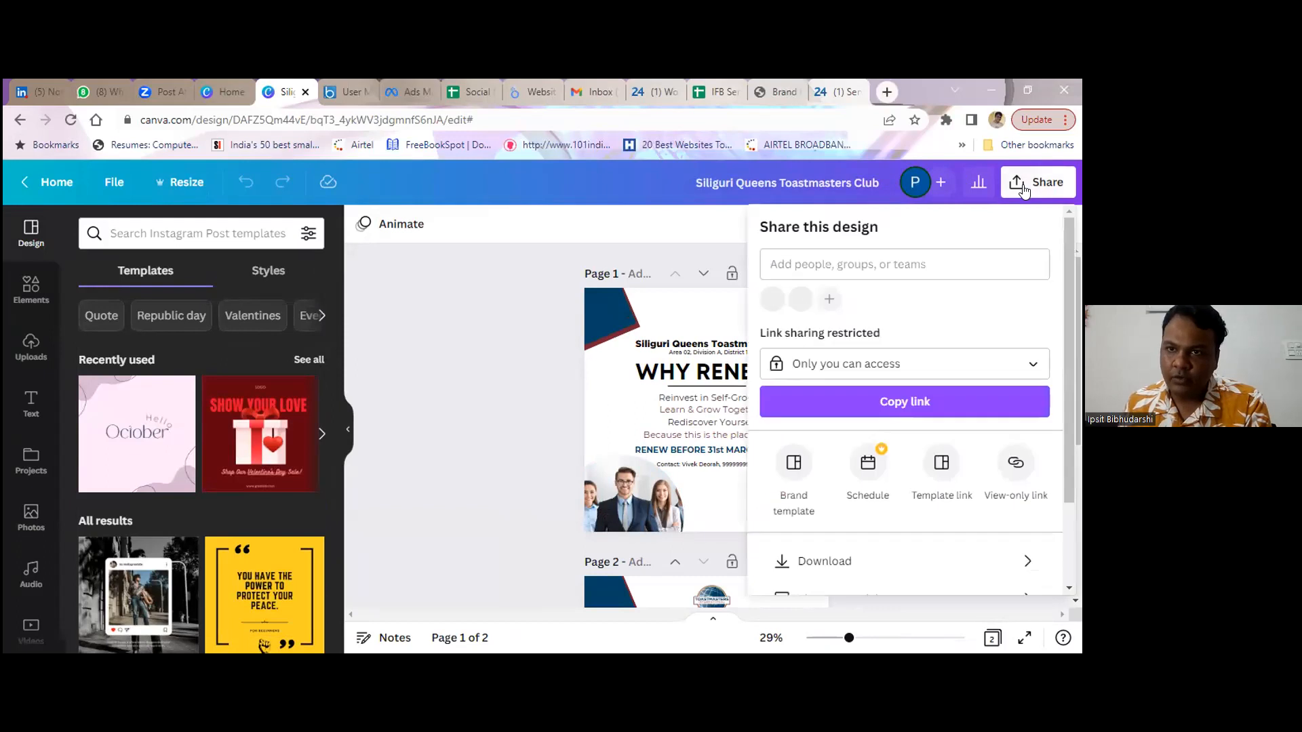
{"action": "left_click", "coordinate": [830, 560]}
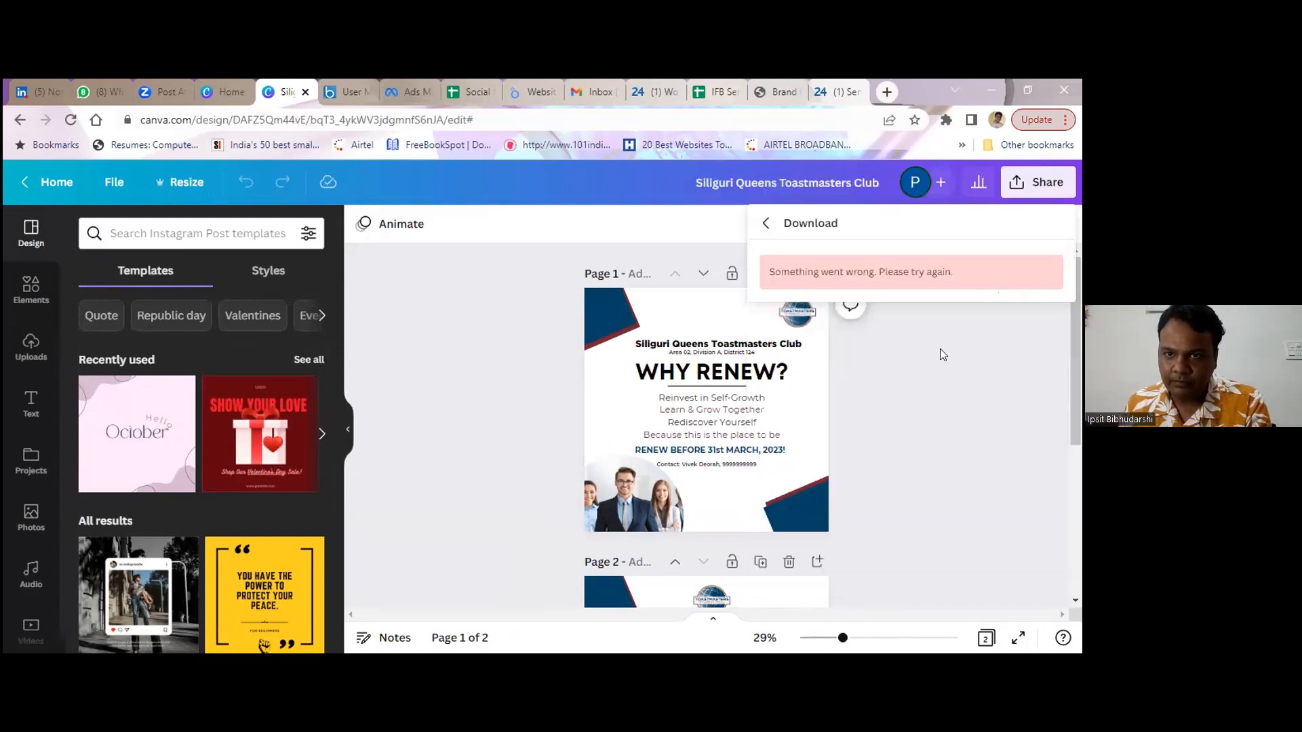
{"action": "left_click", "coordinate": [767, 224]}
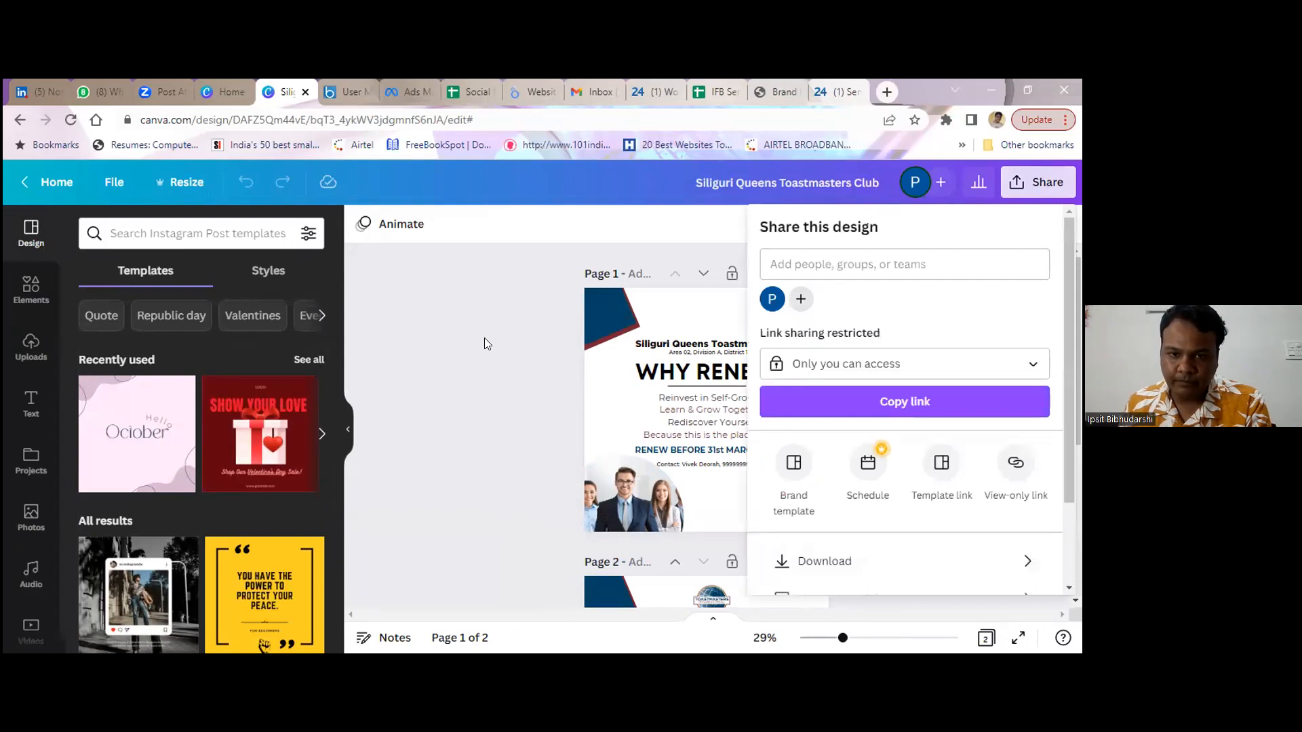
{"action": "left_click", "coordinate": [498, 320]}
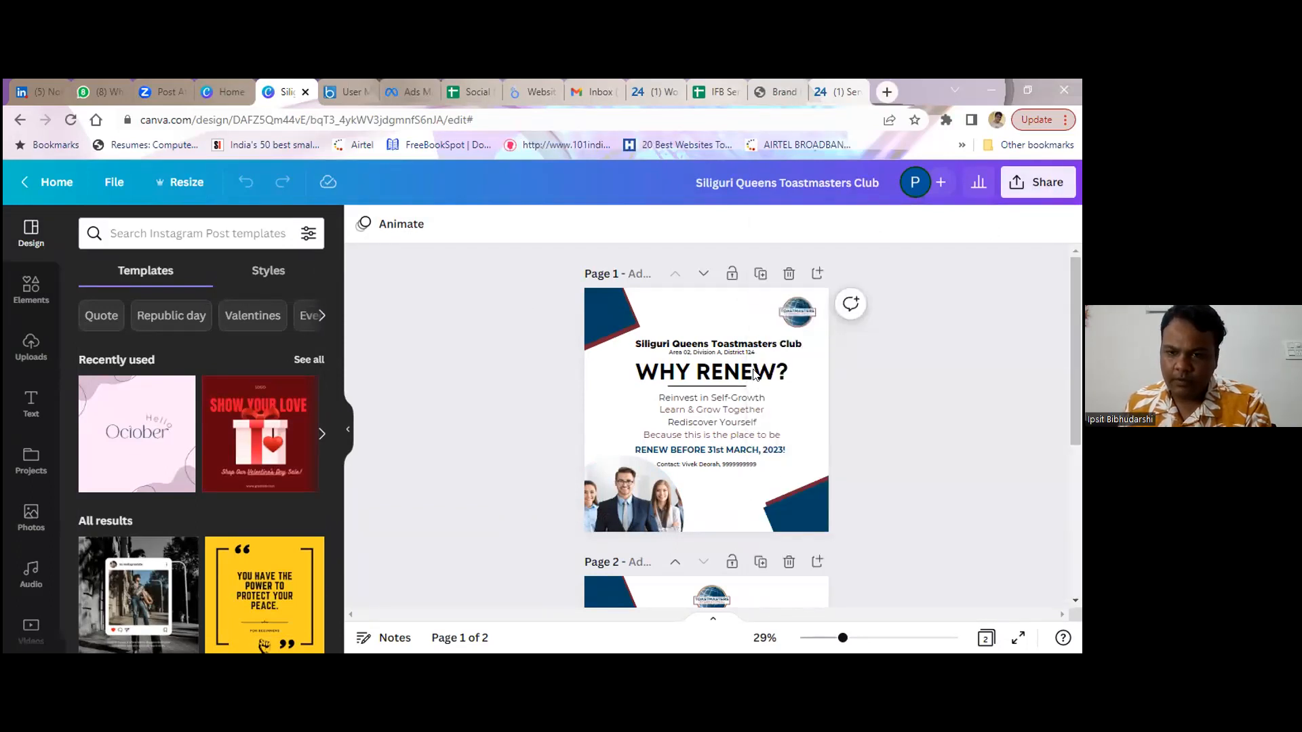
Remove the business team photo from the round frame in page 1's lower-left corner, keeping the frame
{"action": "left_click", "coordinate": [810, 506]}
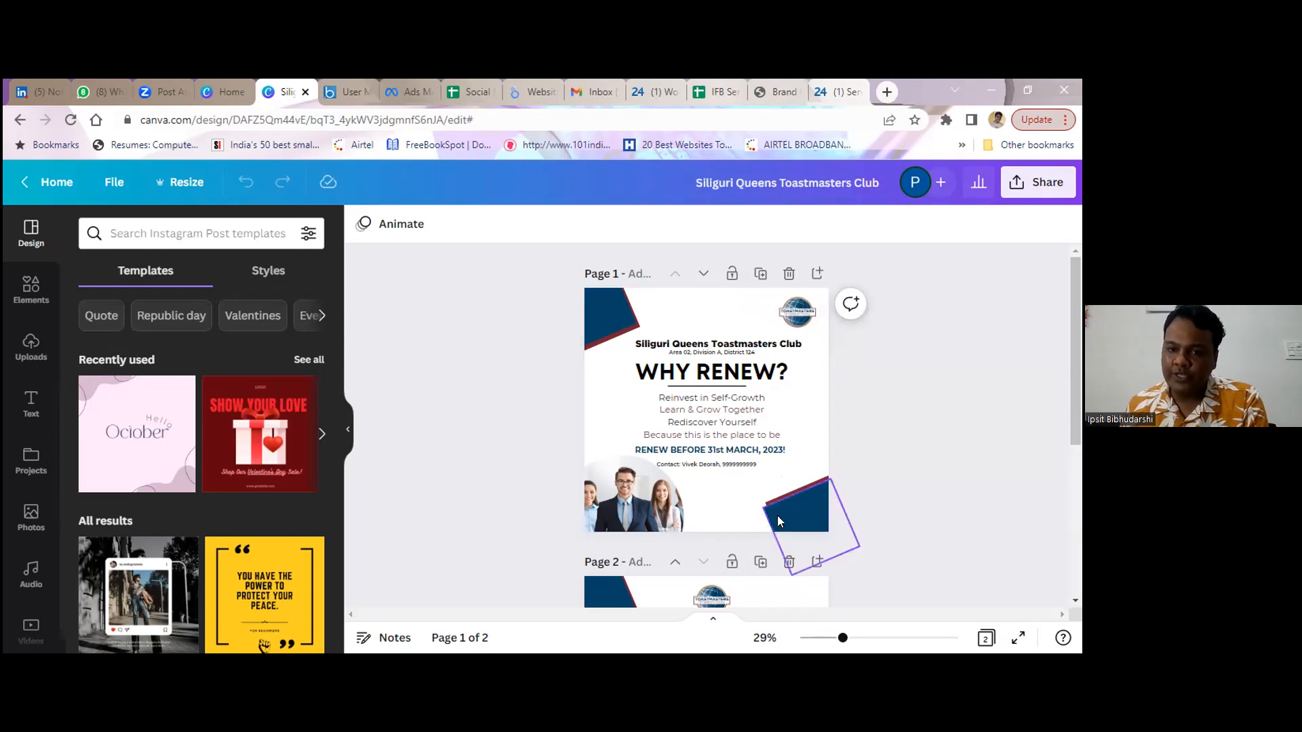
{"action": "left_click_drag", "start_coordinate": [843, 637], "coordinate": [848, 638]}
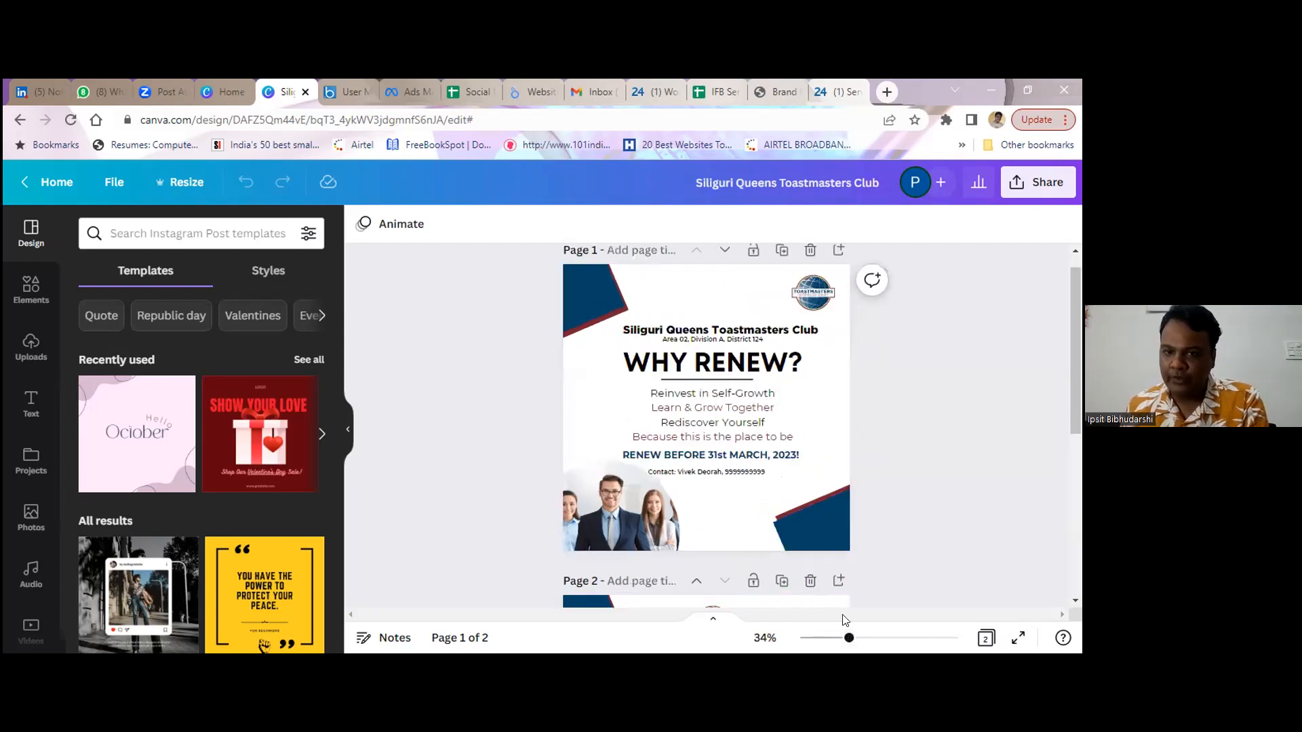
{"action": "left_click", "coordinate": [625, 517]}
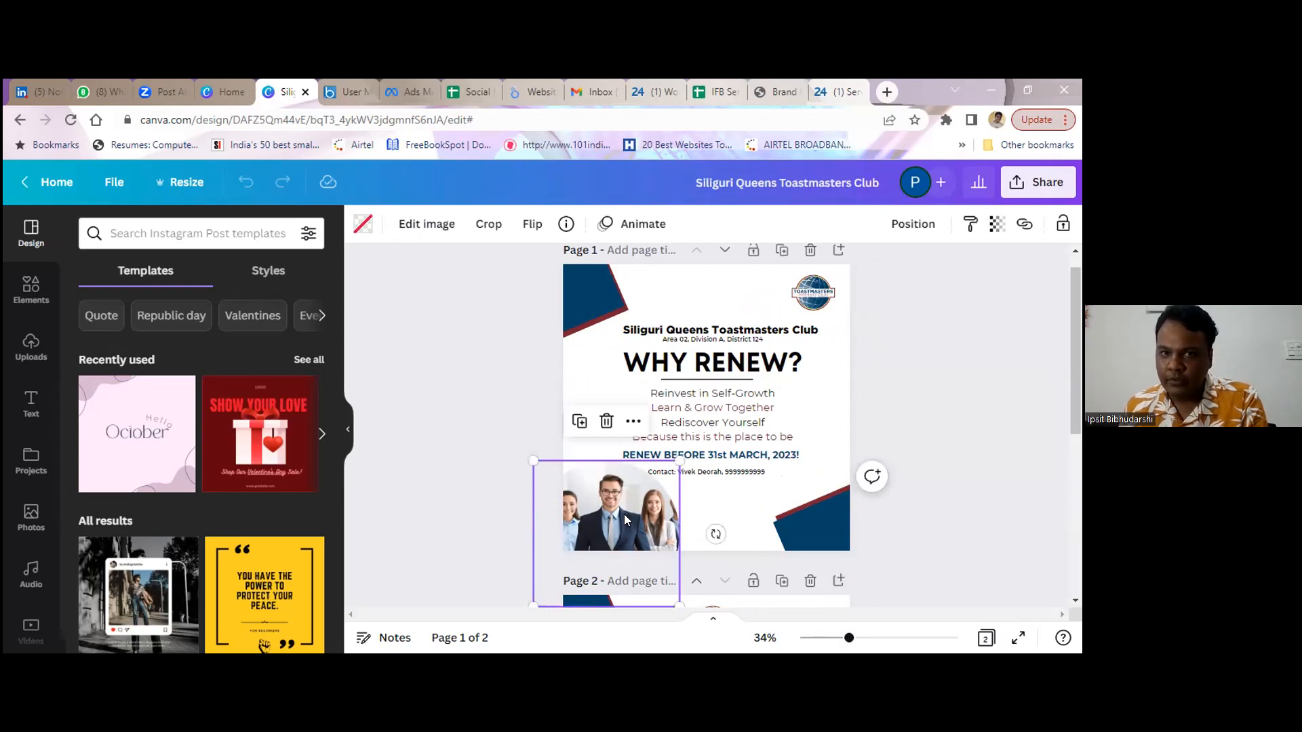
{"action": "left_click", "coordinate": [429, 234]}
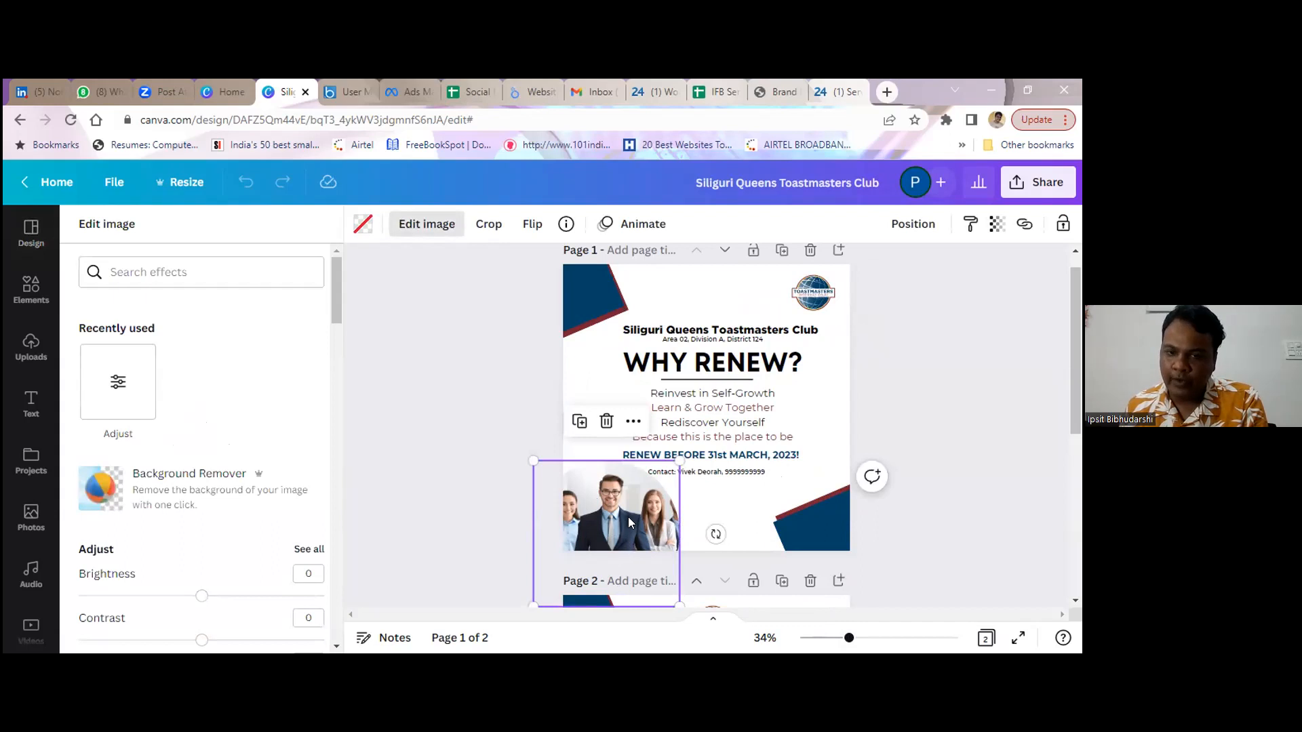
{"action": "key", "text": "Delete"}
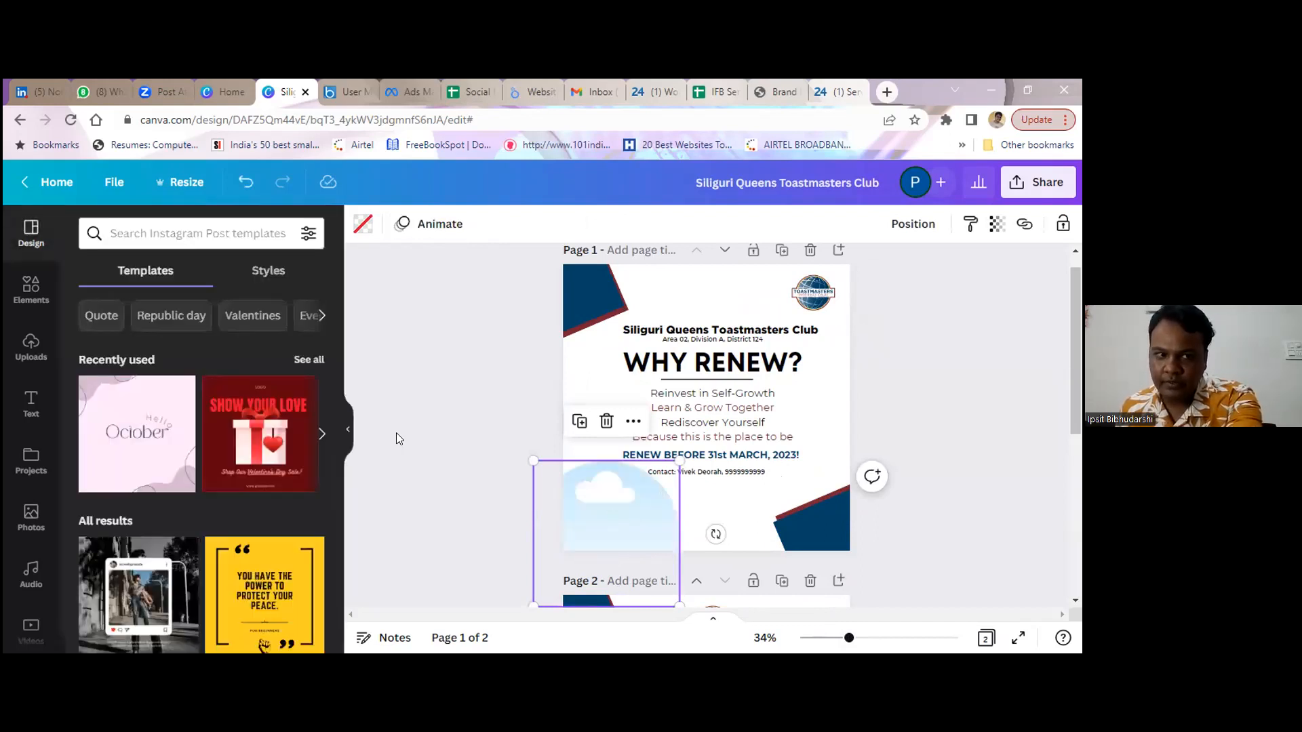
Fill the empty round frame with the recently used photo of people toasting and shift the picture left within its crop
{"action": "left_click", "coordinate": [31, 516]}
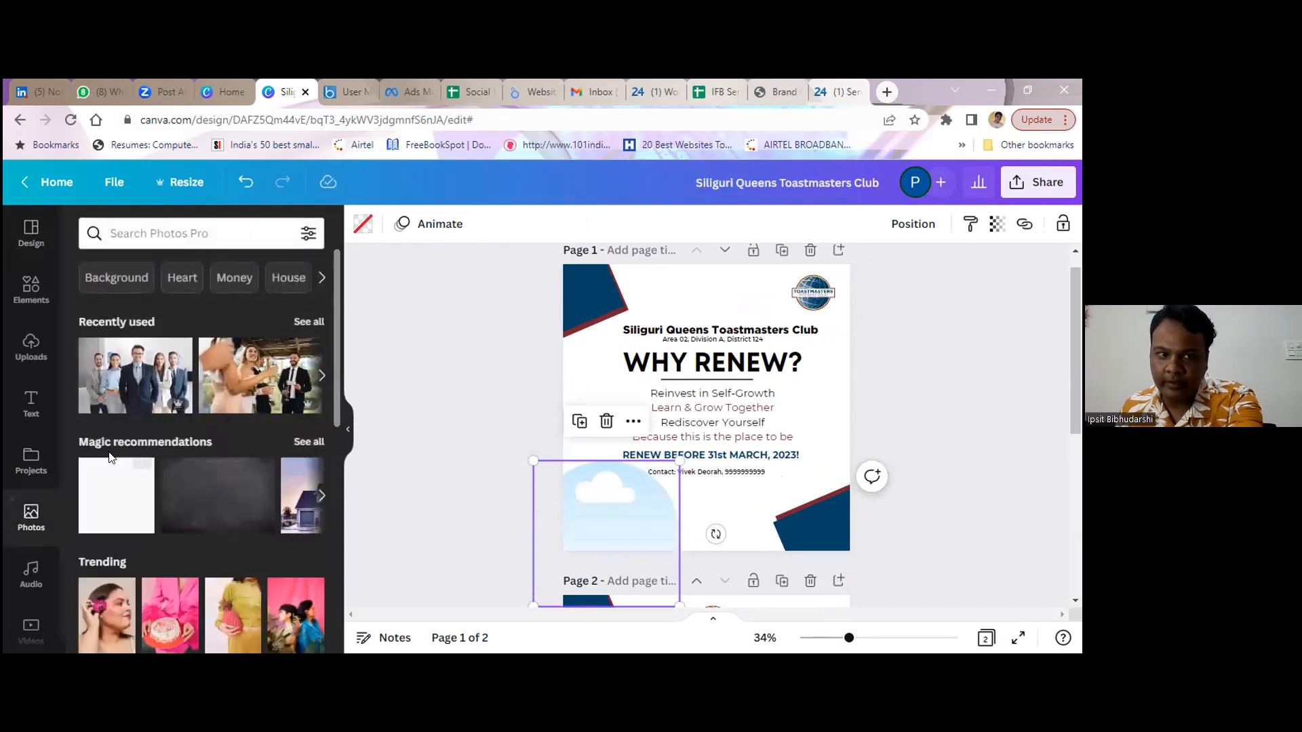
{"action": "scroll", "coordinate": [193, 437], "scroll_direction": "down", "scroll_amount": 1}
{"action": "left_click_drag", "start_coordinate": [265, 295], "coordinate": [589, 502]}
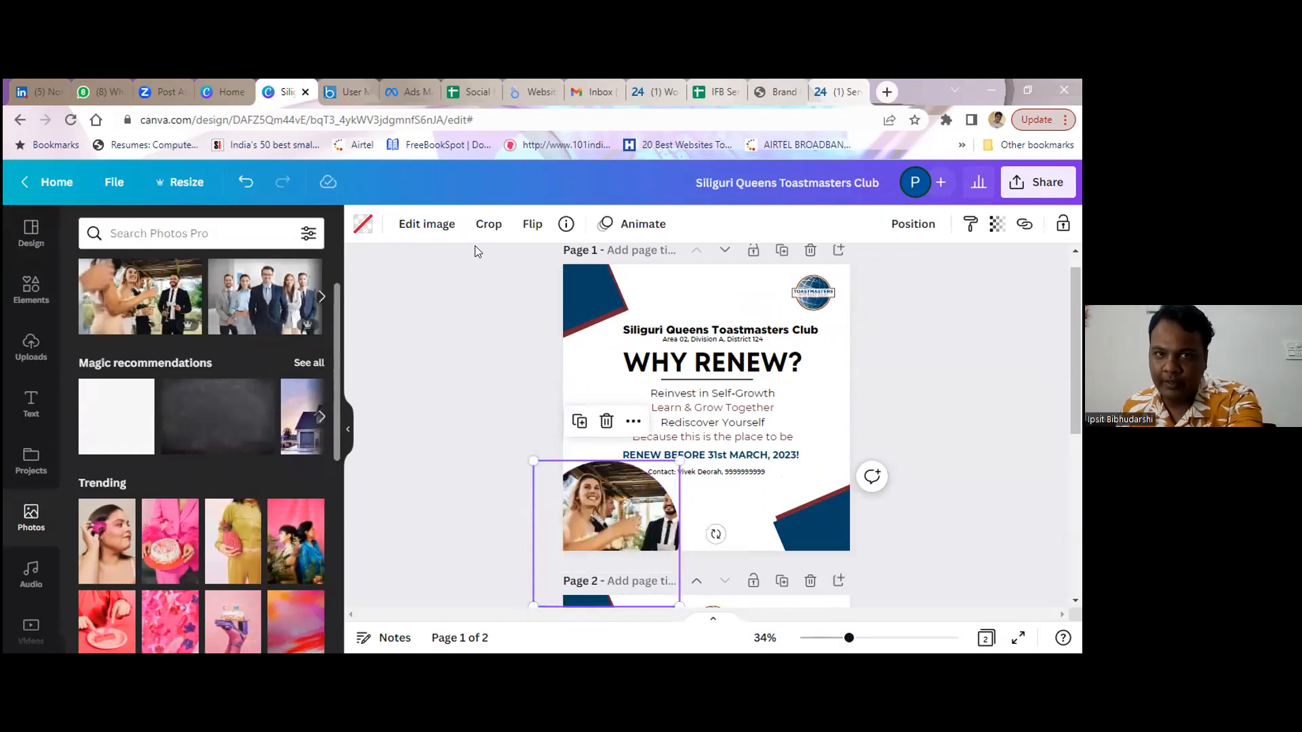
{"action": "left_click", "coordinate": [488, 223]}
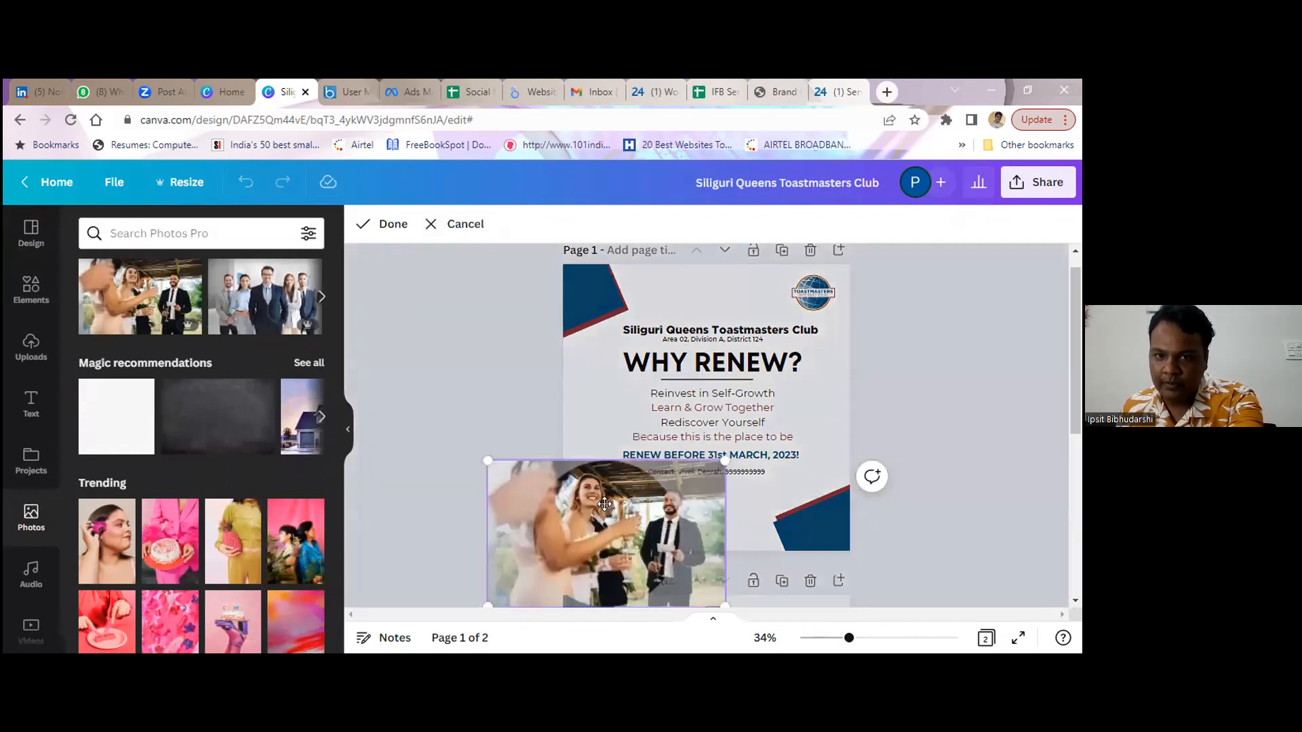
{"action": "mouse_move", "coordinate": [590, 498]}
{"action": "left_mouse_down"}
{"action": "mouse_move", "coordinate": [551, 498]}
{"action": "mouse_move", "coordinate": [564, 499]}
{"action": "left_mouse_up"}
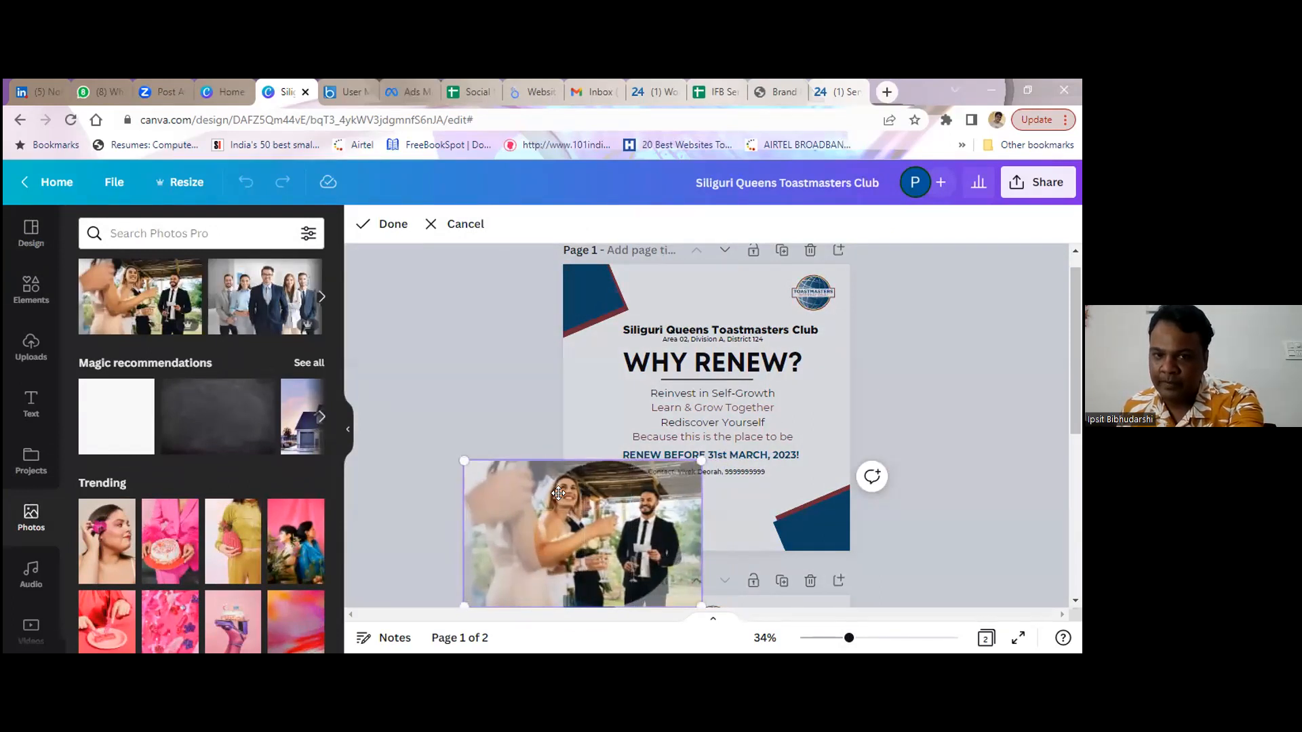
{"action": "left_click", "coordinate": [482, 403]}
{"action": "left_click", "coordinate": [483, 403]}
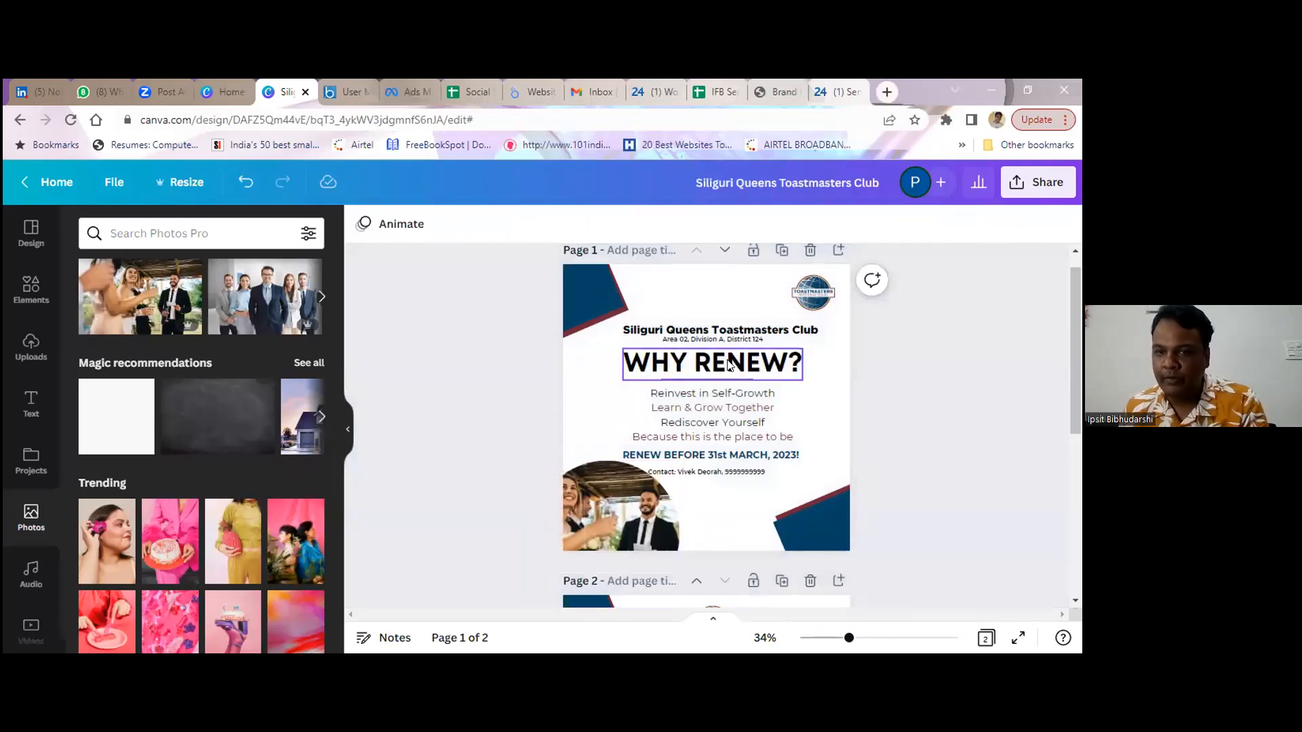
Change the page 1 headline to "PLEASE RENEW!"
{"action": "left_click", "coordinate": [702, 365]}
{"action": "left_click_drag", "start_coordinate": [692, 365], "coordinate": [625, 366]}
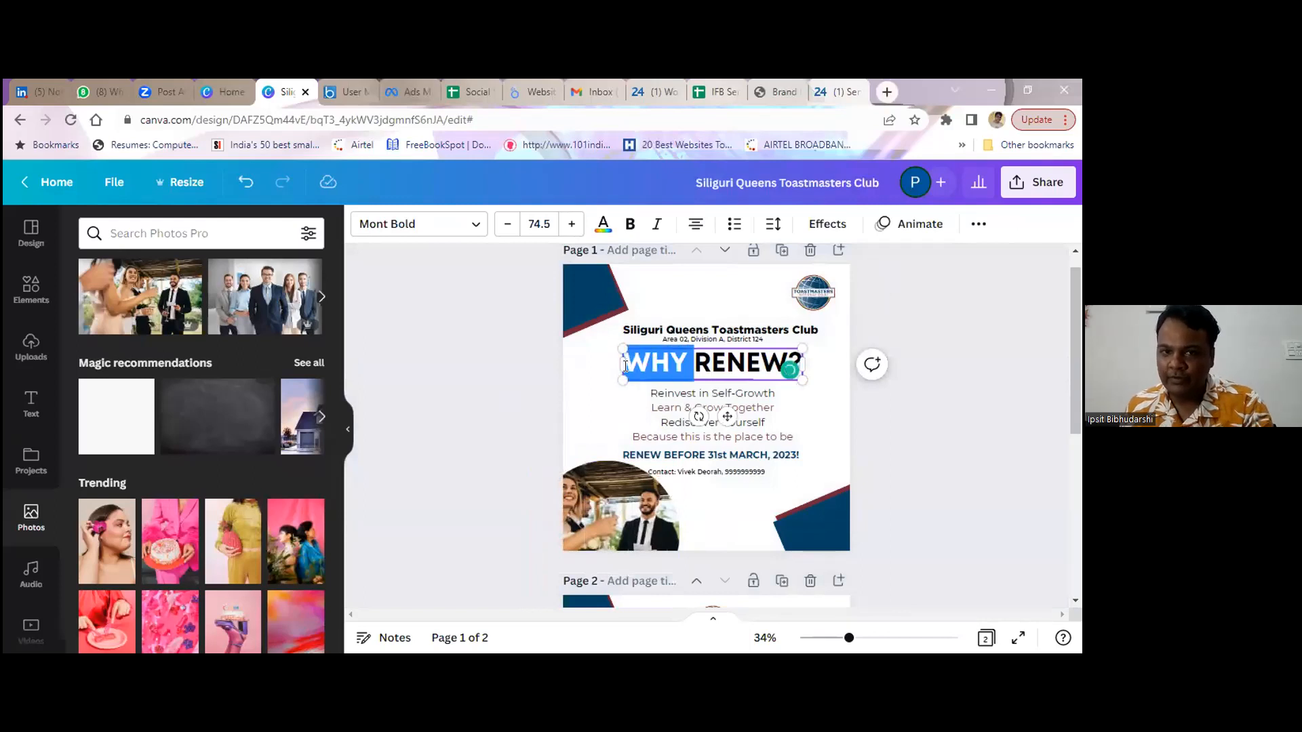
{"action": "type", "text": "PLEASE"}
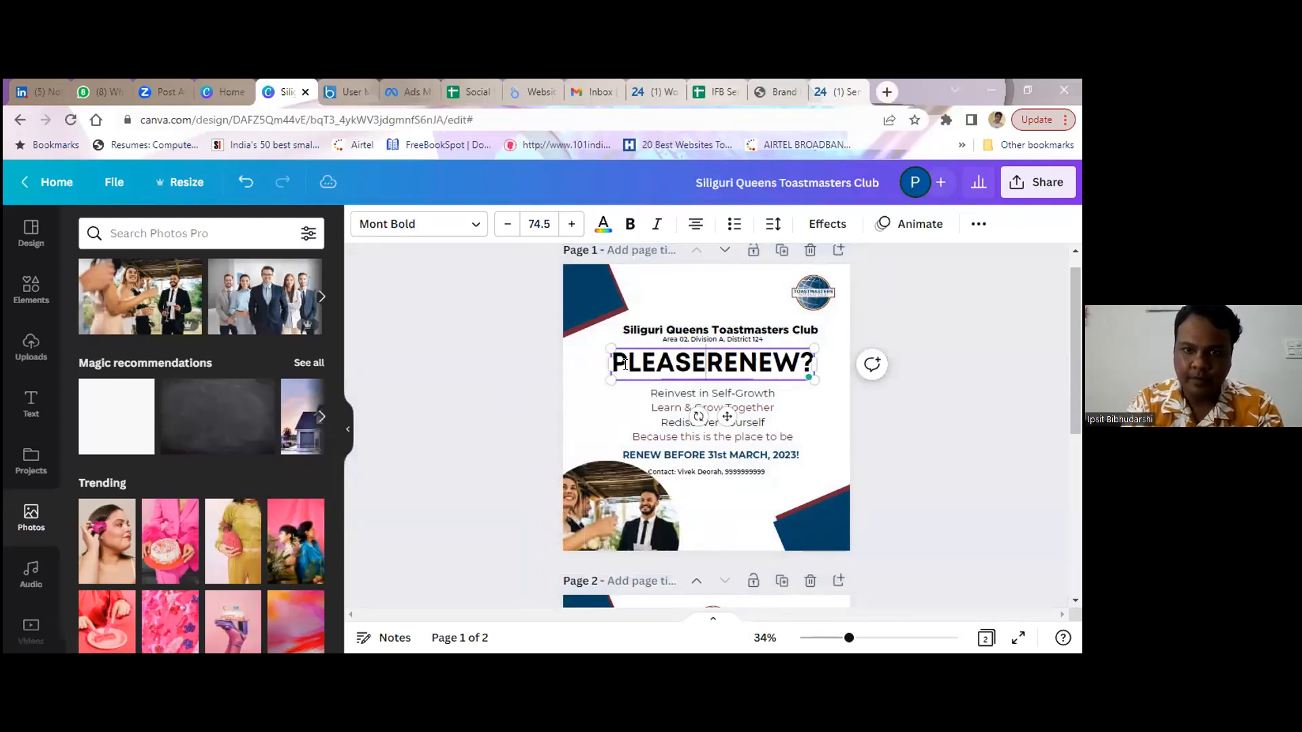
{"action": "mouse_move", "coordinate": [808, 358]}
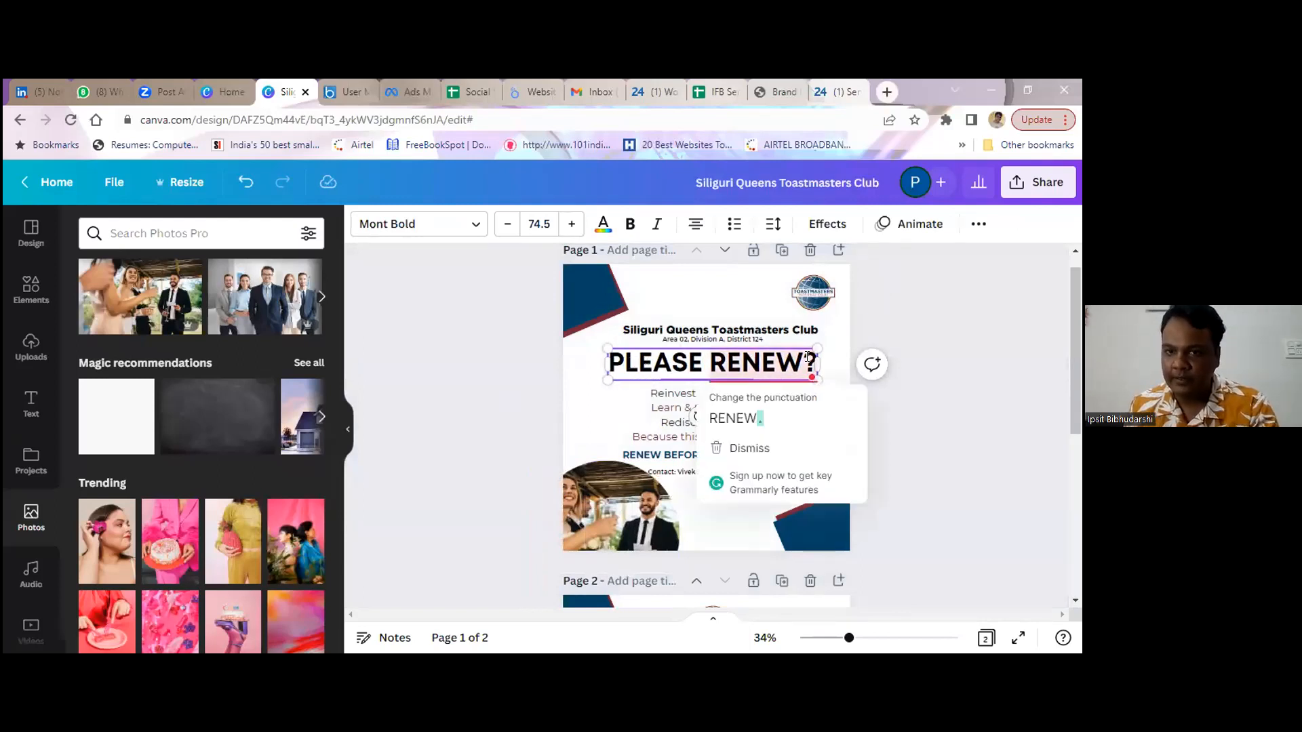
{"action": "key", "text": "Delete"}
{"action": "type", "text": "!"}
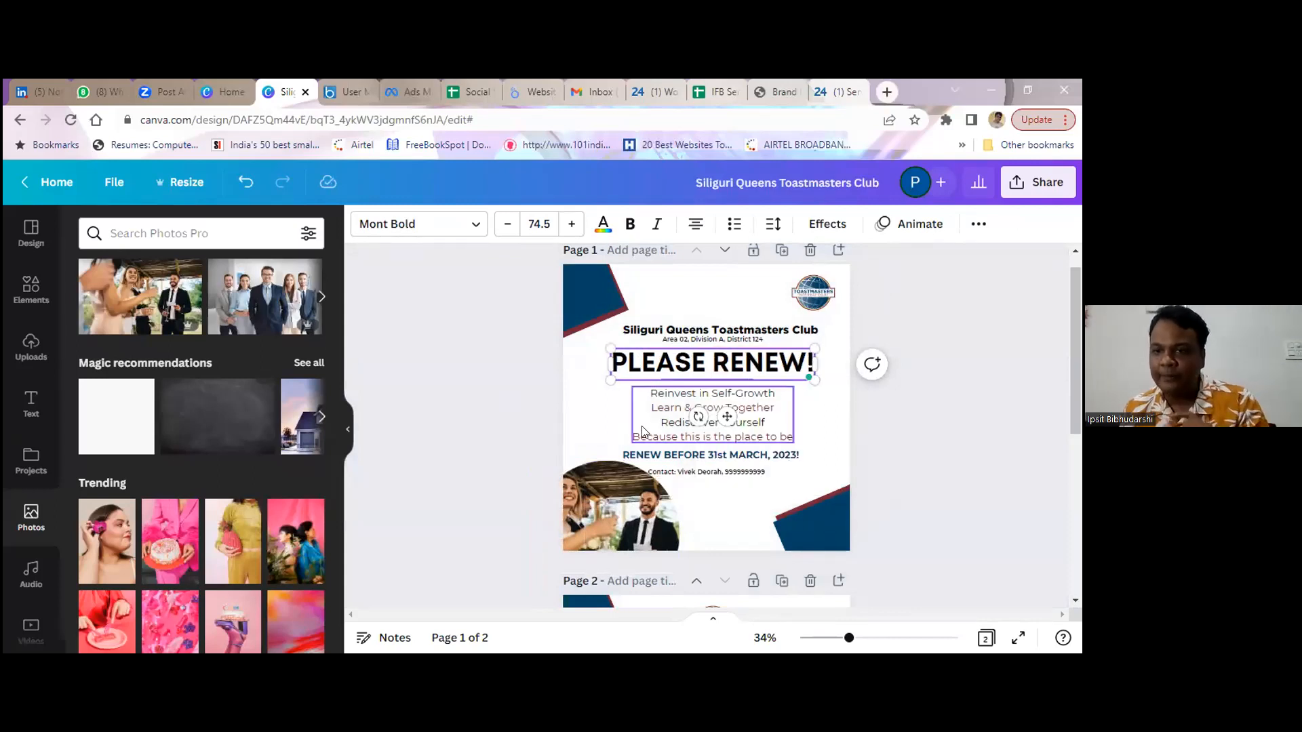
{"action": "left_click", "coordinate": [461, 485]}
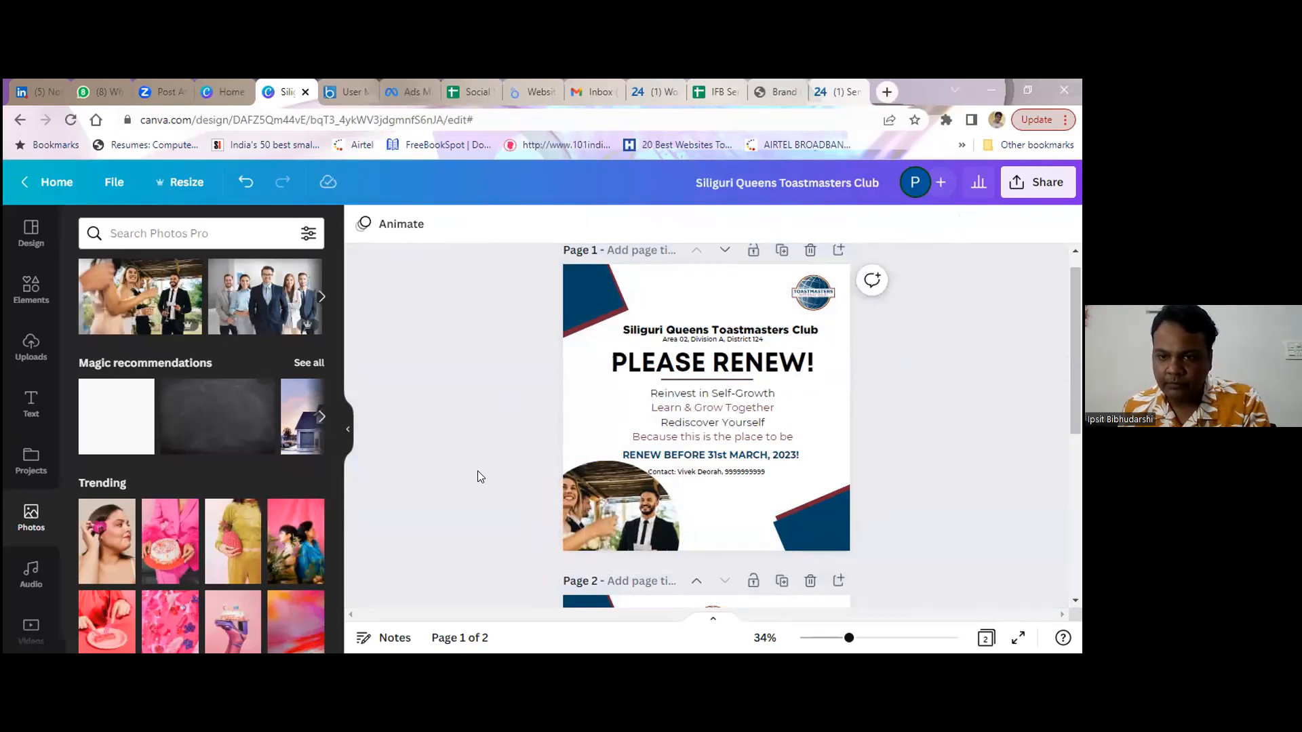
Try the Toastmasters palette's grey as page 1's background, and set the background to the palette's dark blue
{"action": "left_click", "coordinate": [573, 431]}
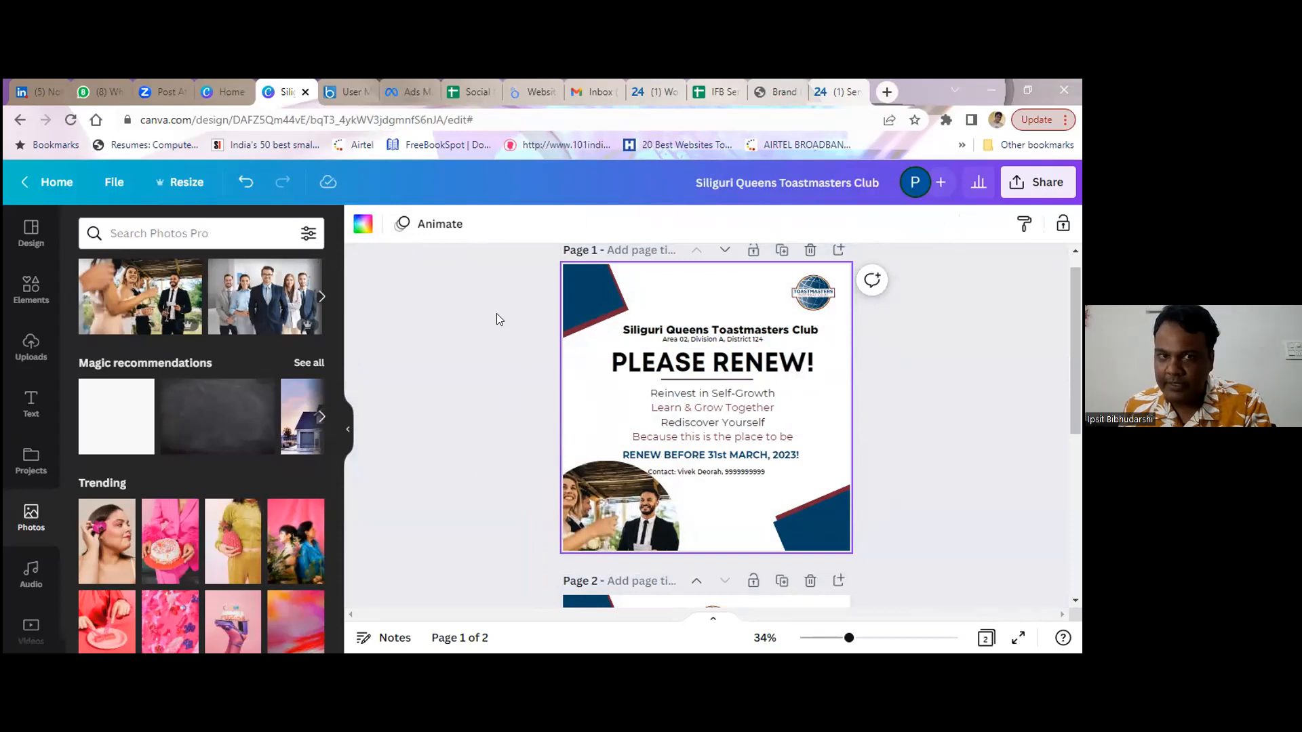
{"action": "left_click", "coordinate": [362, 224]}
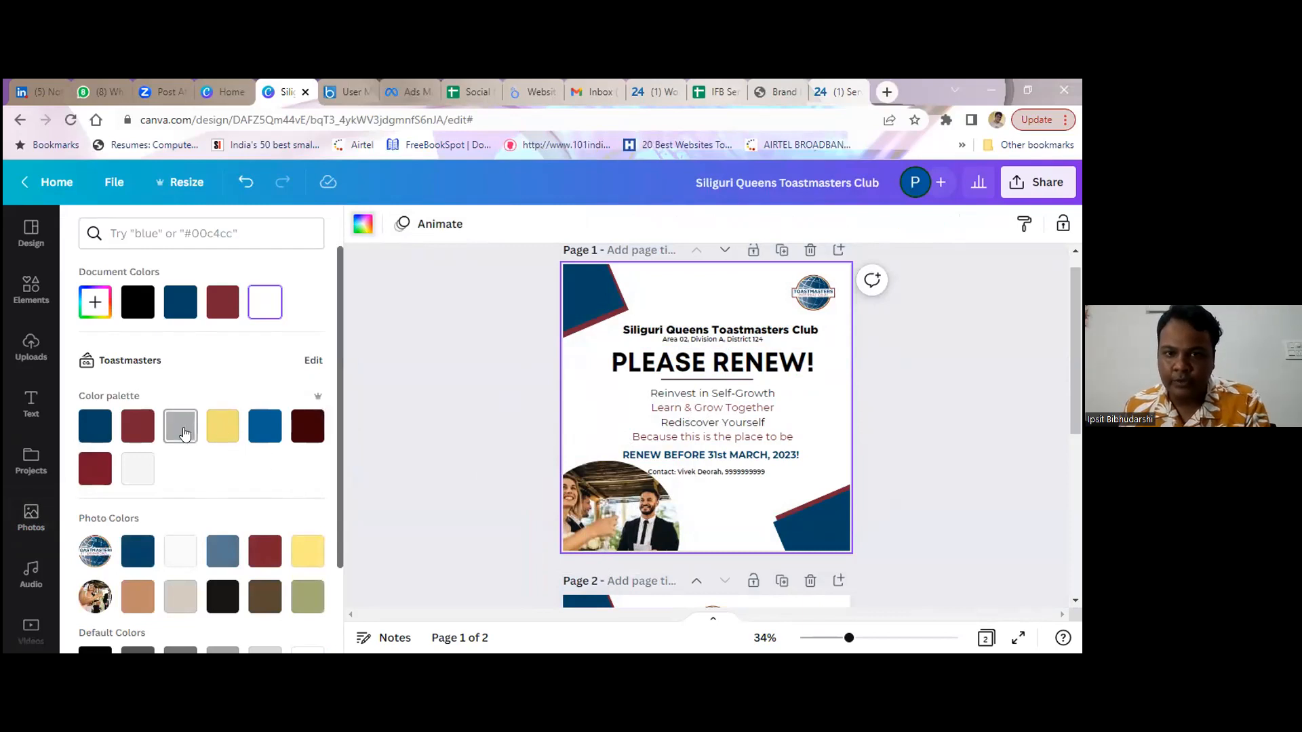
{"action": "left_click", "coordinate": [181, 428]}
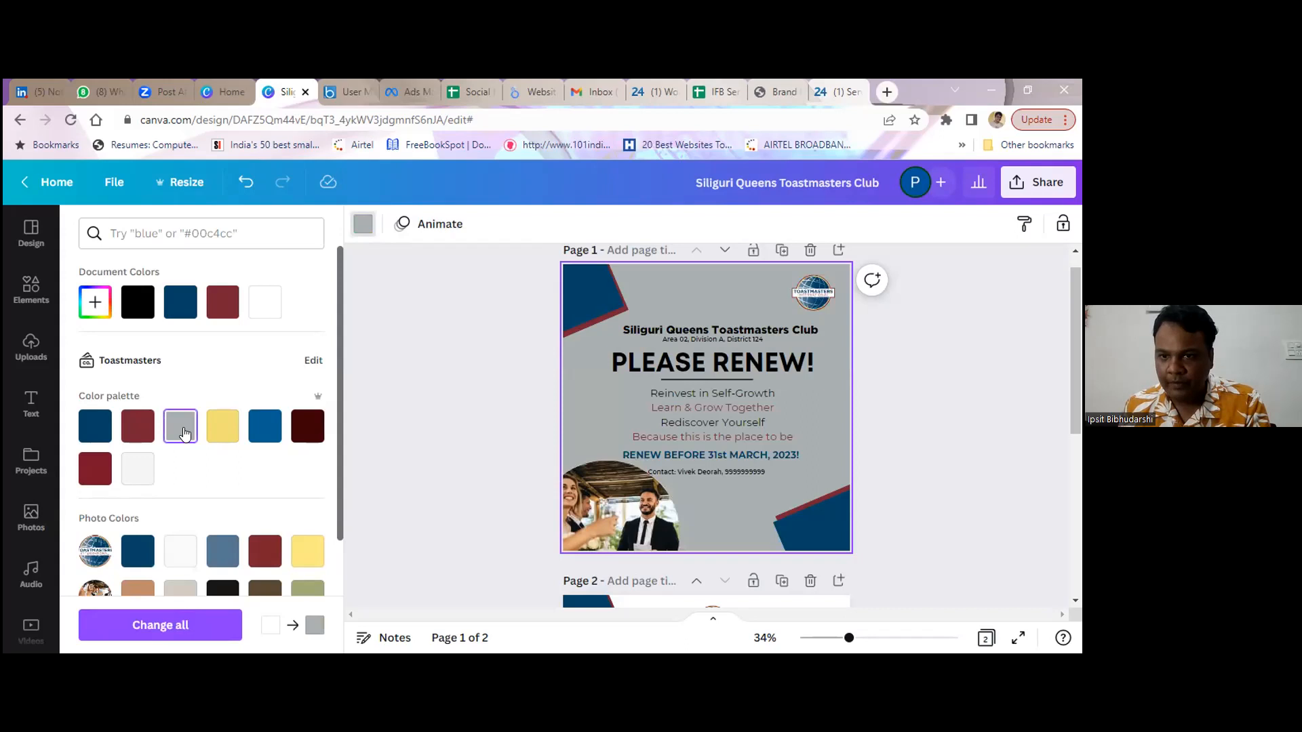
{"action": "left_click", "coordinate": [94, 428]}
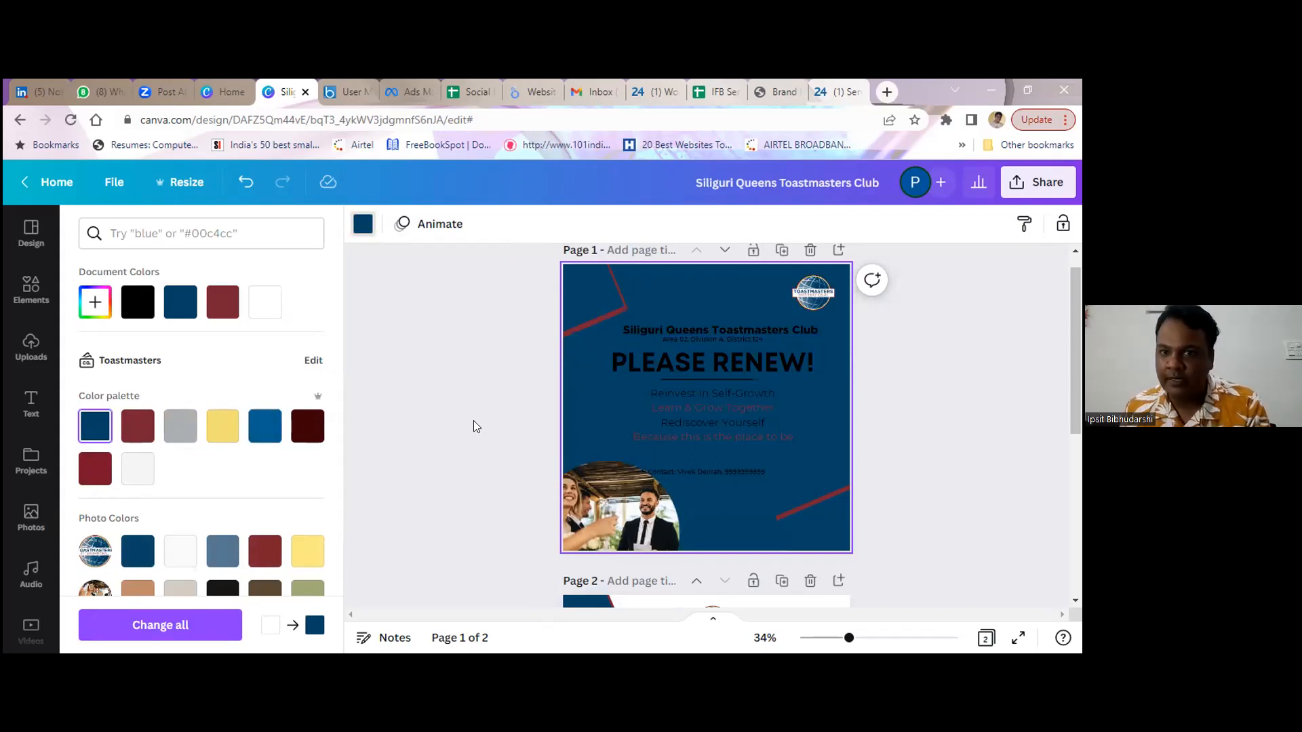
Recolour the upper-left corner shape on page 1 with the off-white from the Toastmasters palette
{"action": "left_click", "coordinate": [591, 298]}
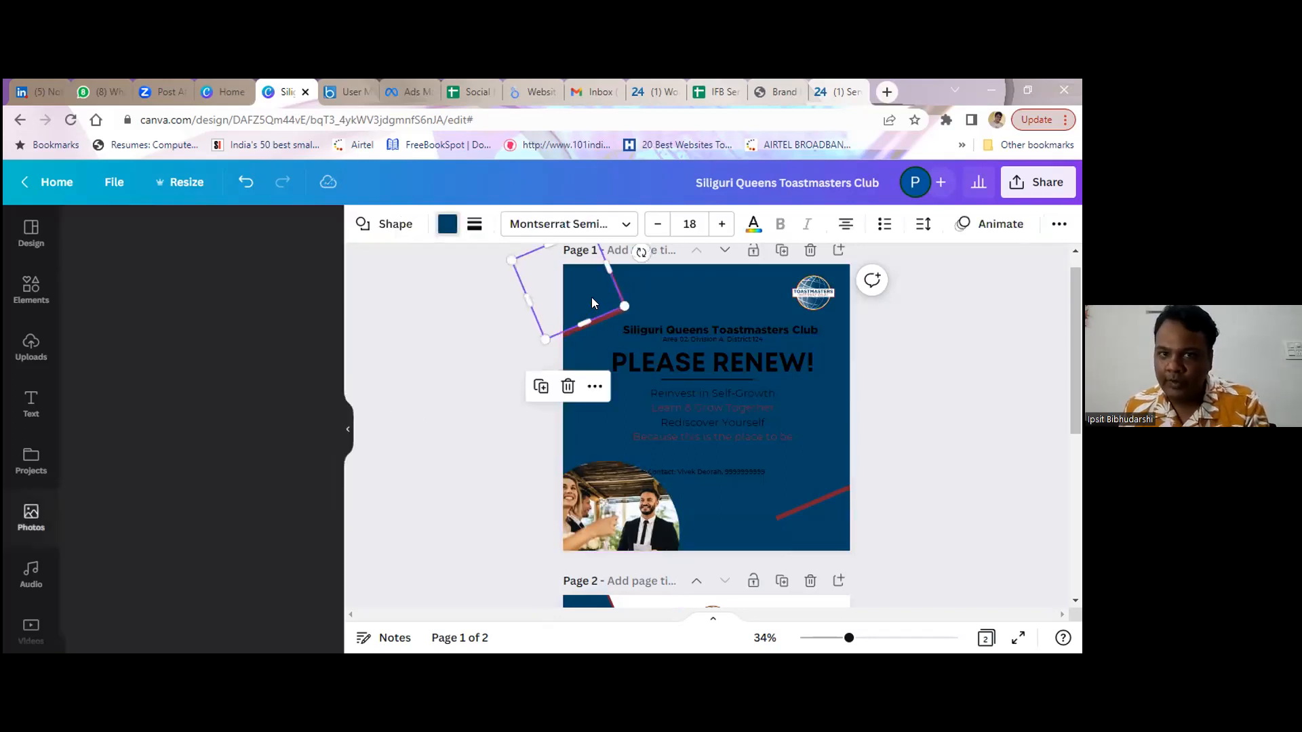
{"action": "left_click", "coordinate": [444, 230]}
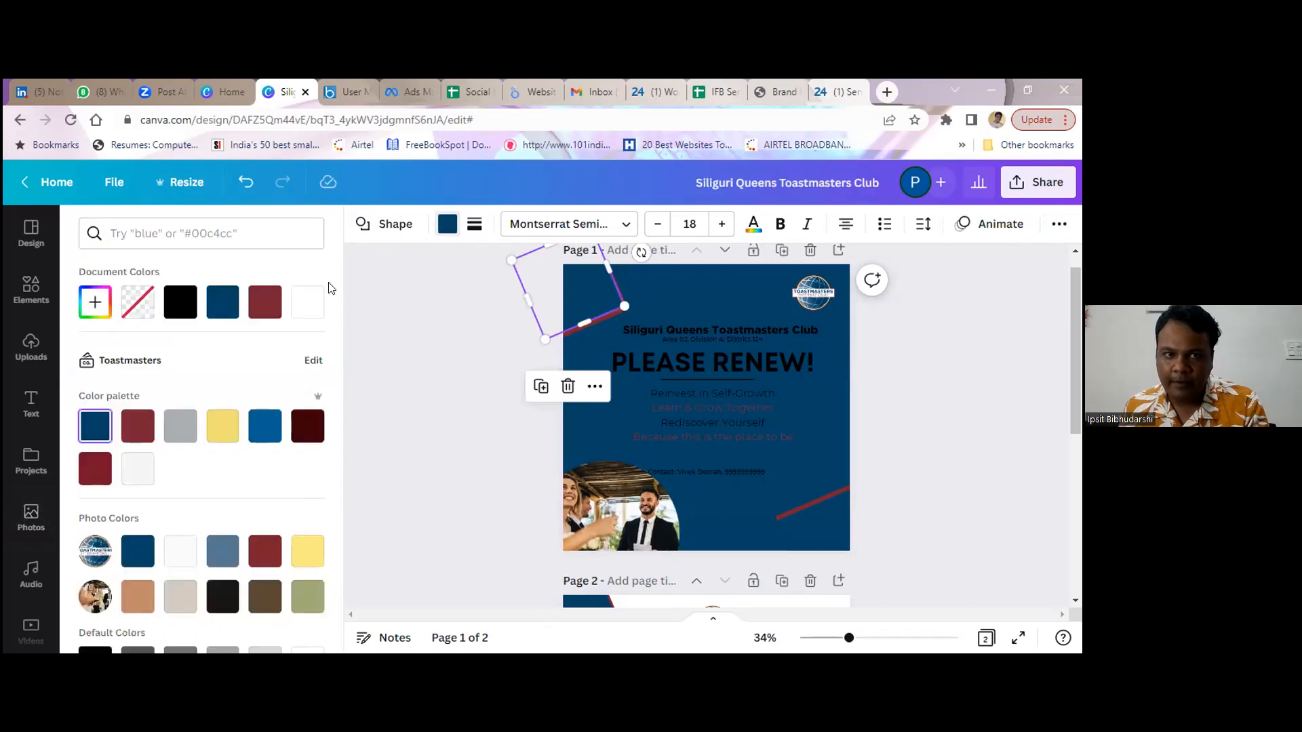
{"action": "left_click", "coordinate": [143, 469]}
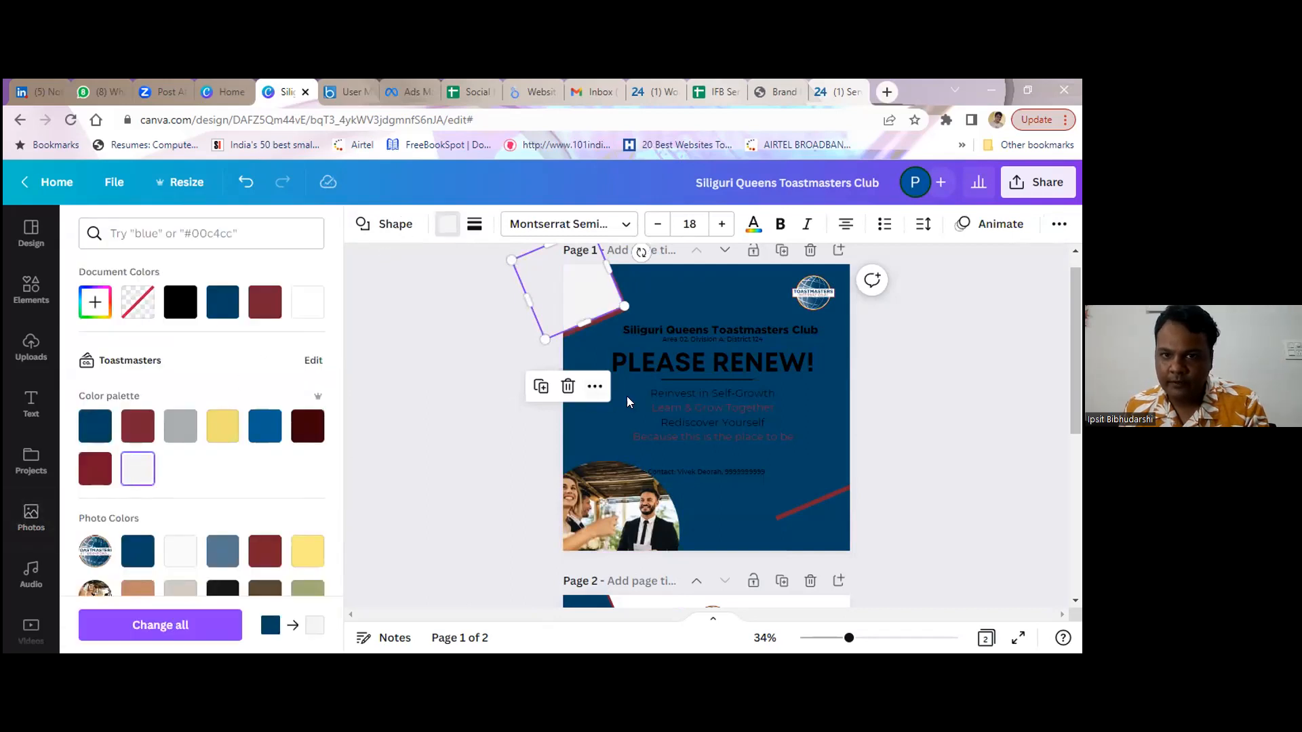
Recolour the club name, the area line and the "PLEASE RENEW!" headline together in the Toastmasters palette's off-white
{"action": "left_click", "coordinate": [701, 397]}
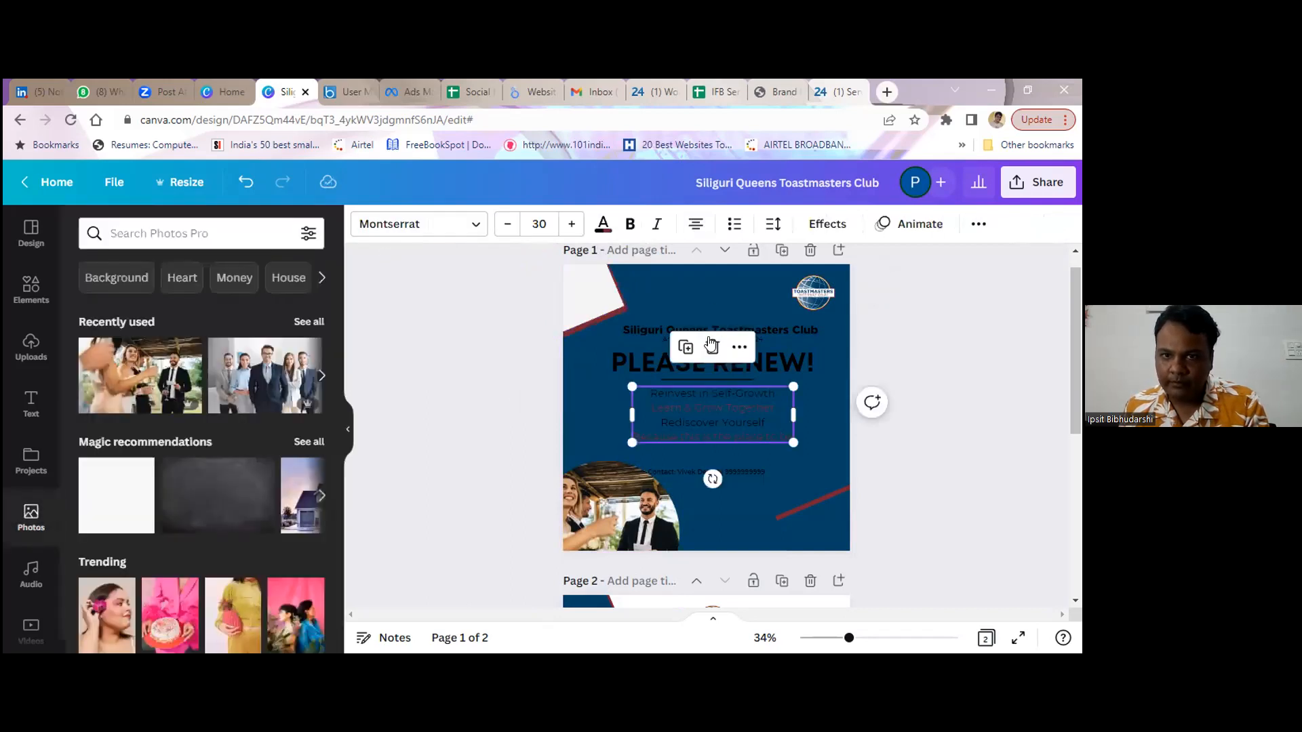
{"action": "left_click", "coordinate": [757, 363]}
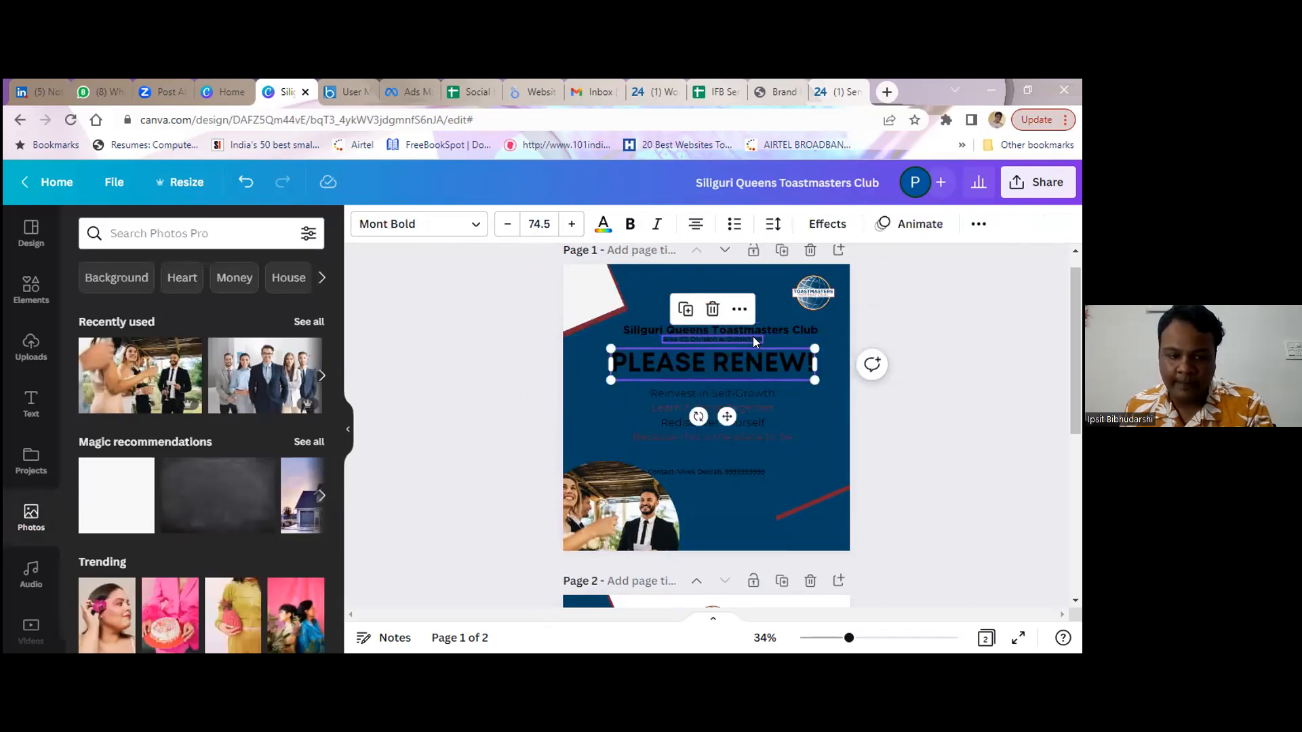
{"action": "left_click", "coordinate": [752, 334], "text": "shift"}
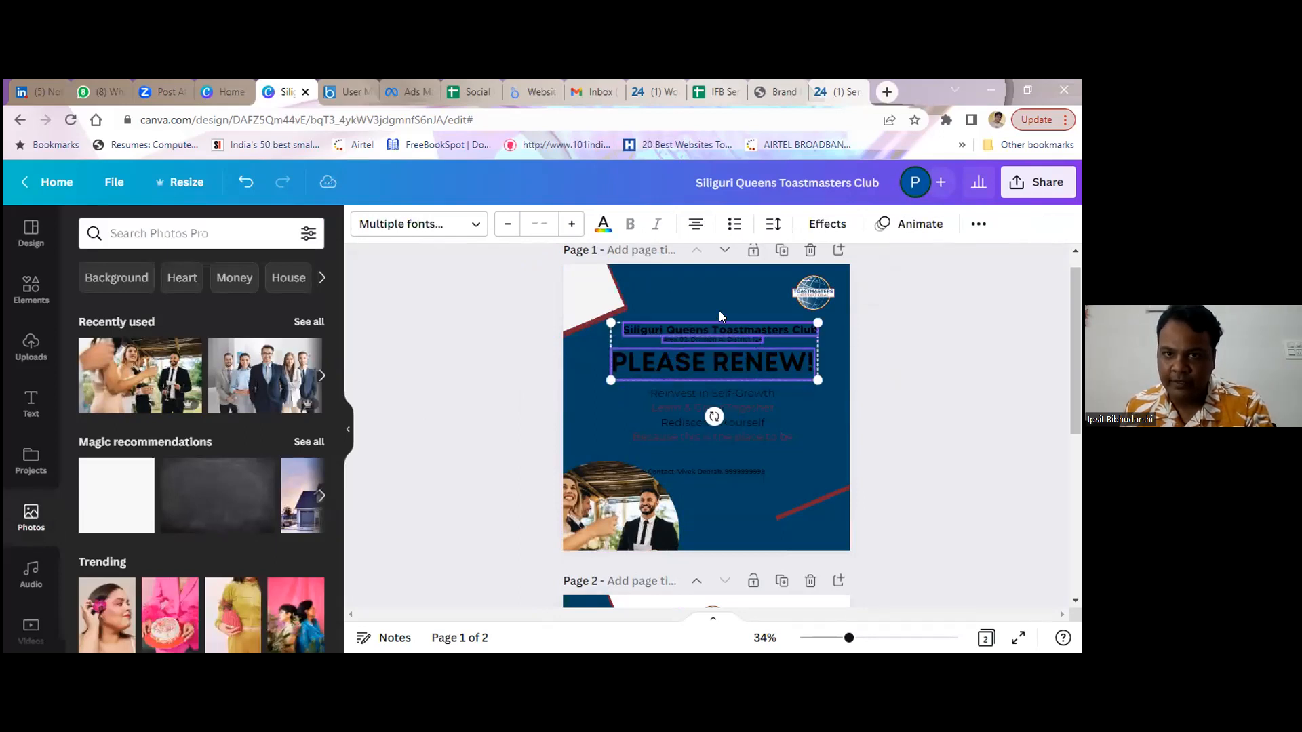
{"action": "left_click", "coordinate": [602, 224]}
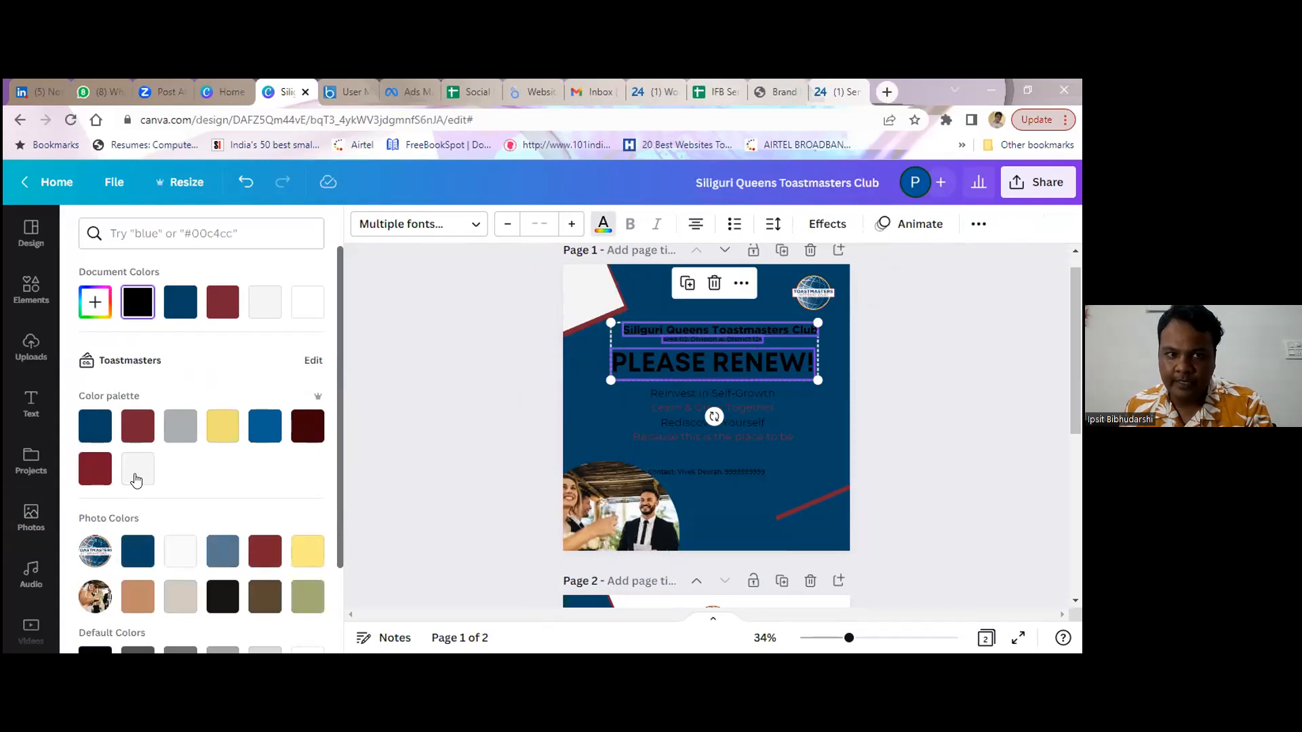
{"action": "left_click", "coordinate": [138, 468]}
{"action": "key", "text": "Escape"}
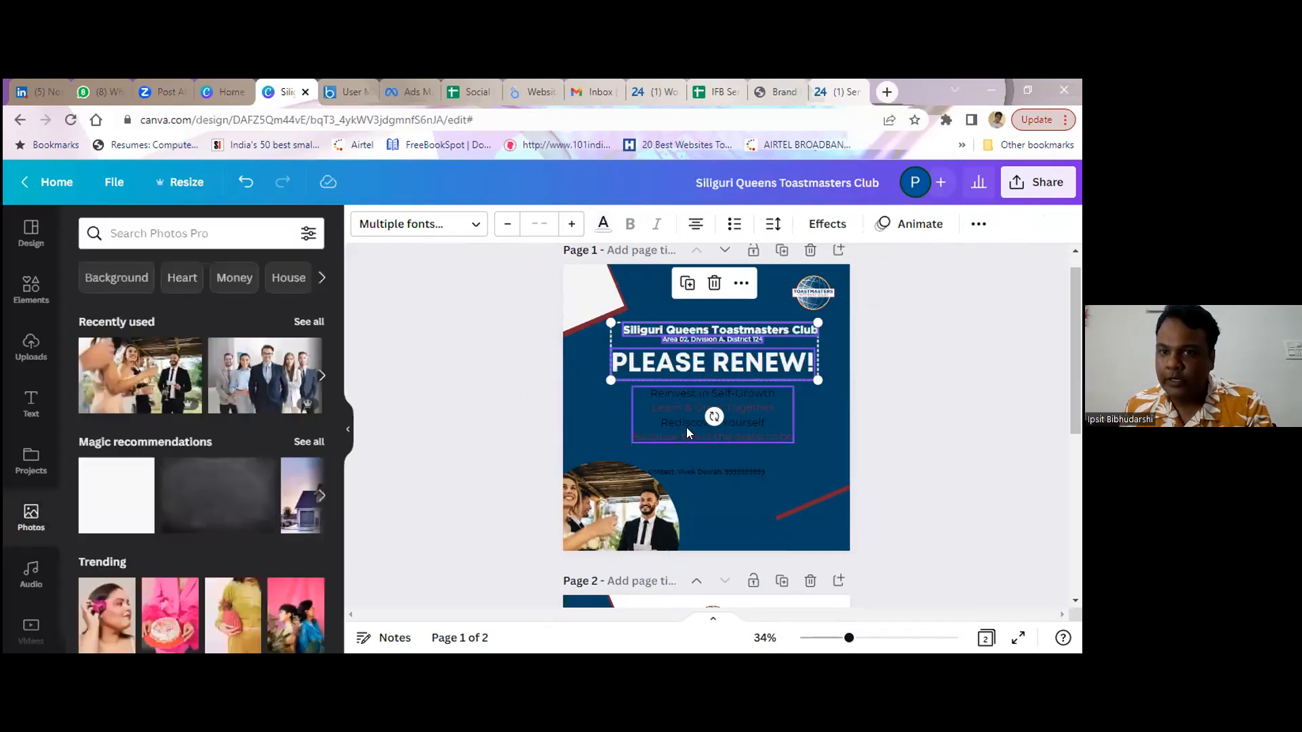
Recolour the four-line text block starting with "Reinvest in Self-Growth" in the Toastmasters palette's yellow
{"action": "left_click", "coordinate": [821, 514]}
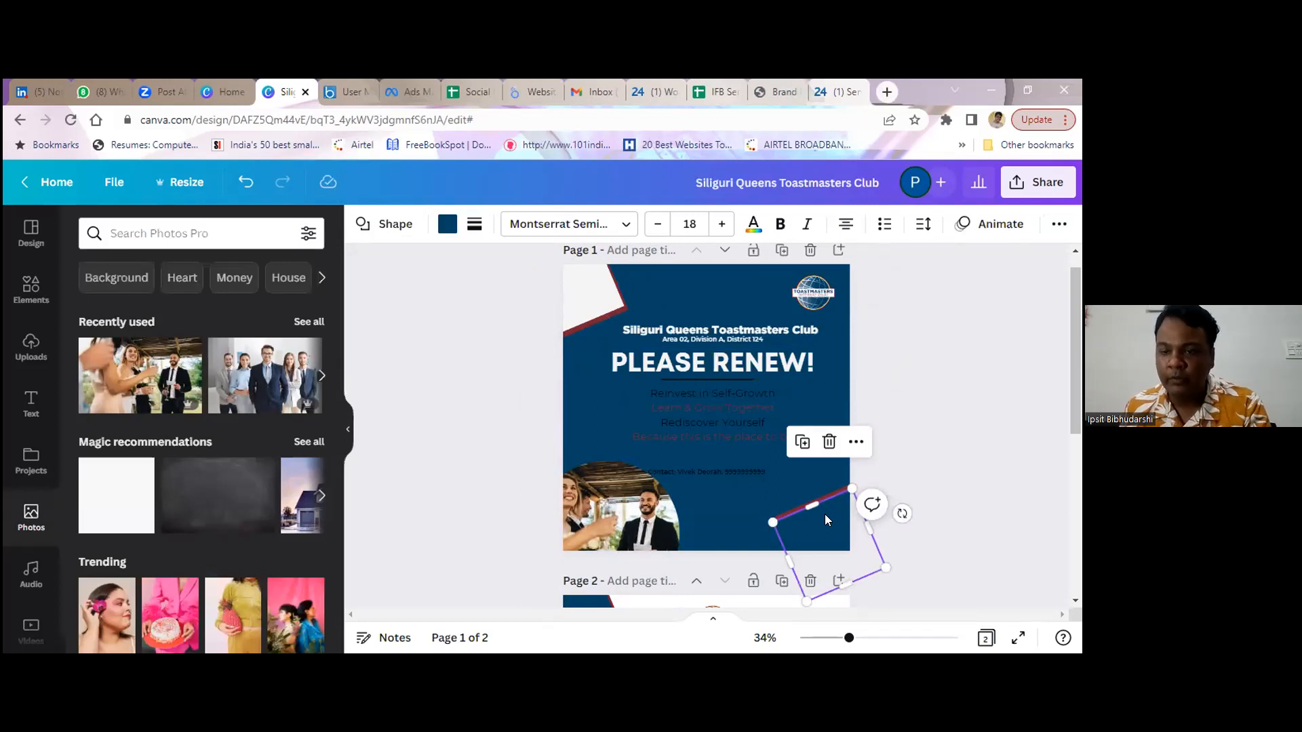
{"action": "left_click", "coordinate": [737, 434]}
{"action": "left_click", "coordinate": [602, 224]}
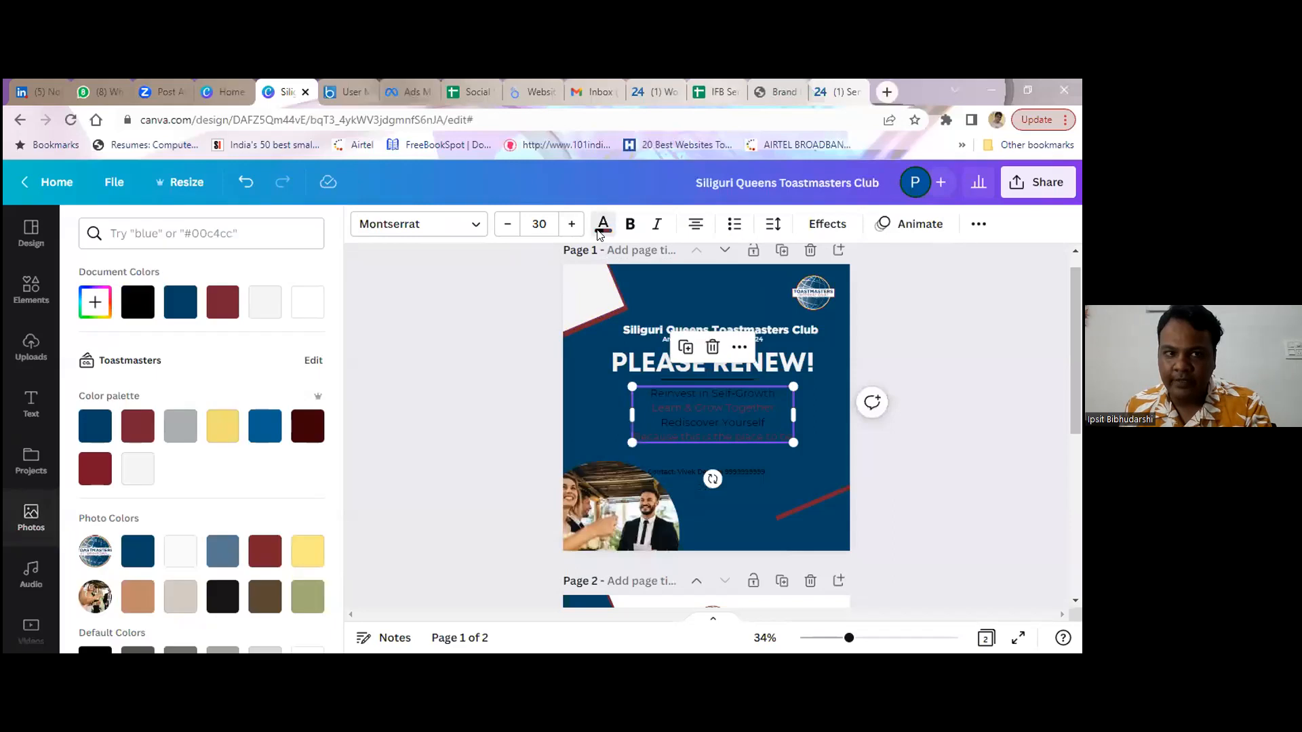
{"action": "left_click", "coordinate": [229, 427]}
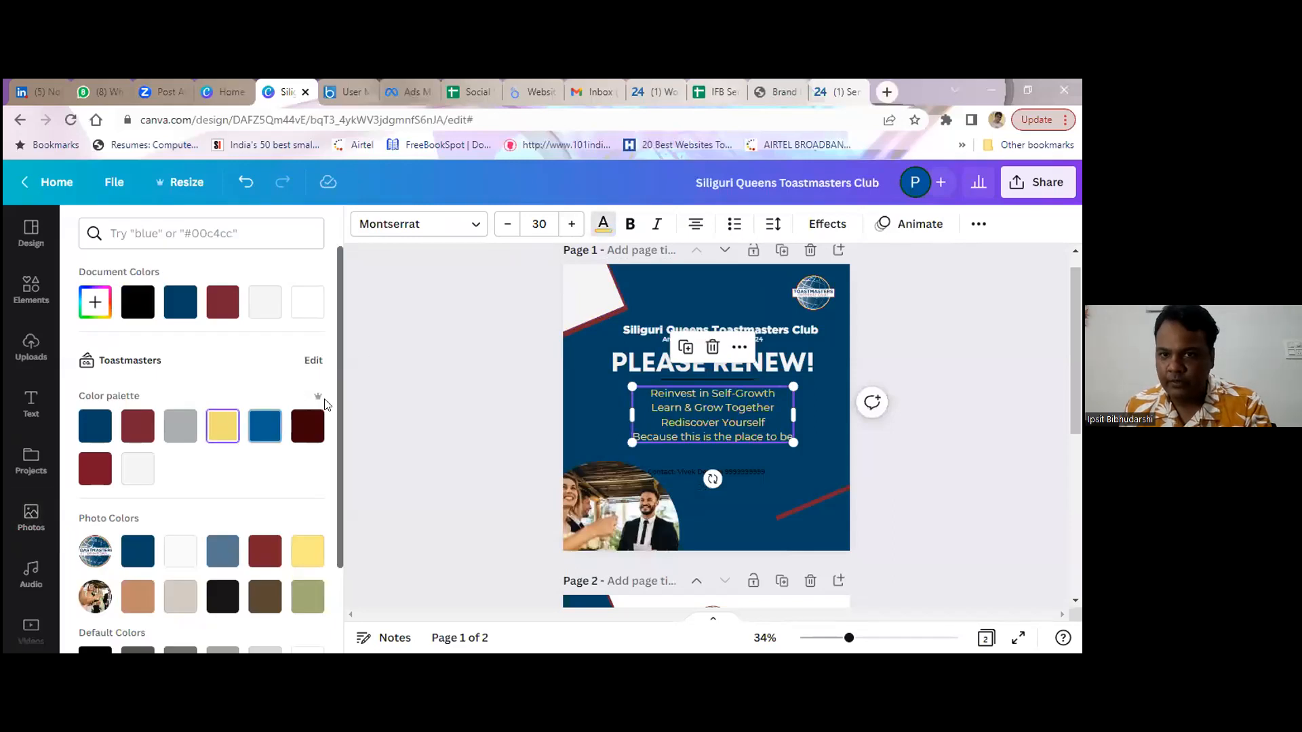
{"action": "left_click", "coordinate": [439, 398]}
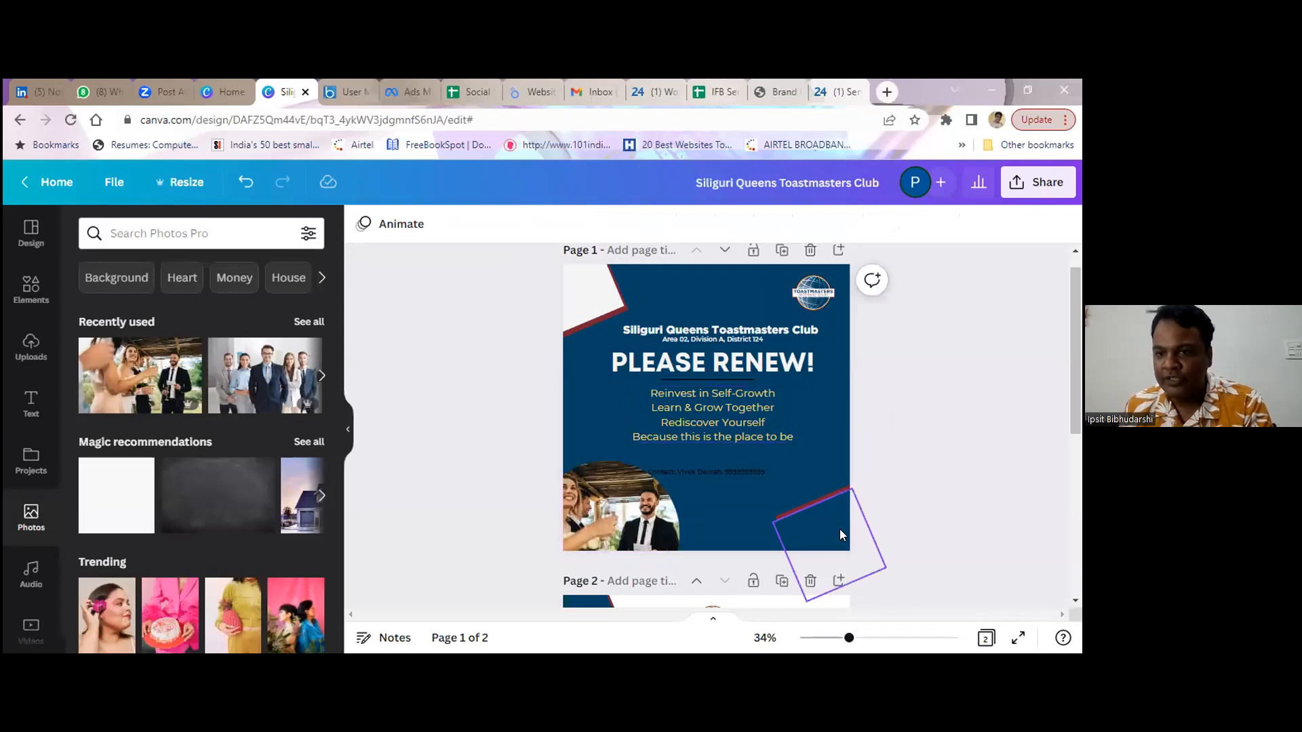
Recolour the lower-right and upper-left corner shapes on page 1 with the yellow from the document colours
{"action": "left_click", "coordinate": [840, 530]}
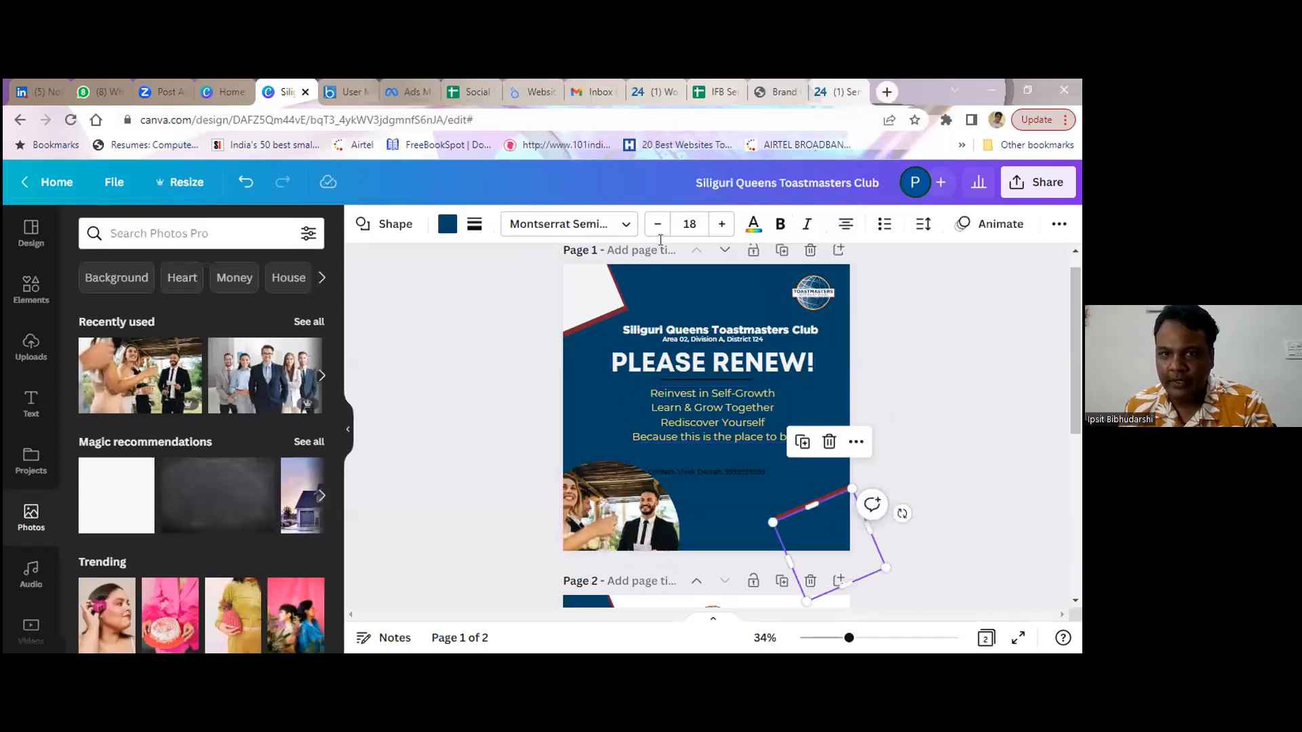
{"action": "left_click", "coordinate": [447, 225]}
{"action": "left_click", "coordinate": [307, 302]}
{"action": "left_click", "coordinate": [588, 292]}
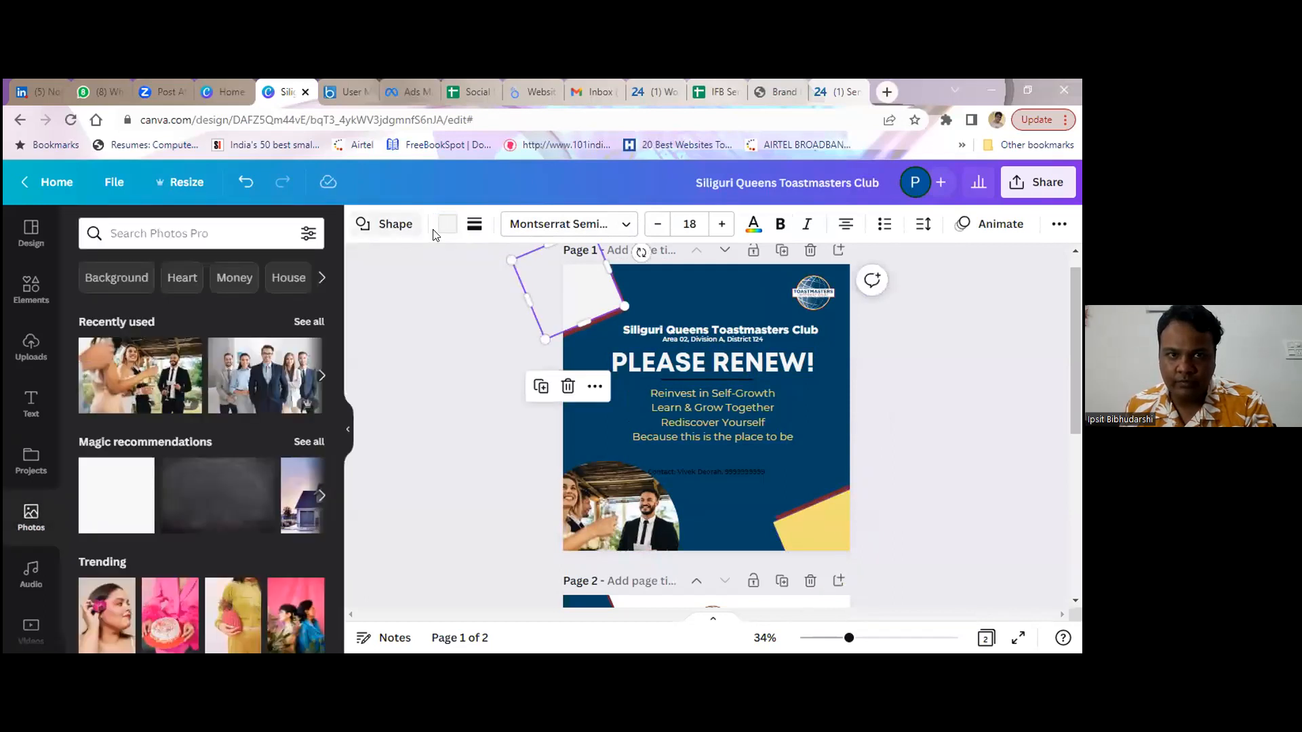
{"action": "left_click", "coordinate": [446, 224]}
{"action": "left_click", "coordinate": [307, 302]}
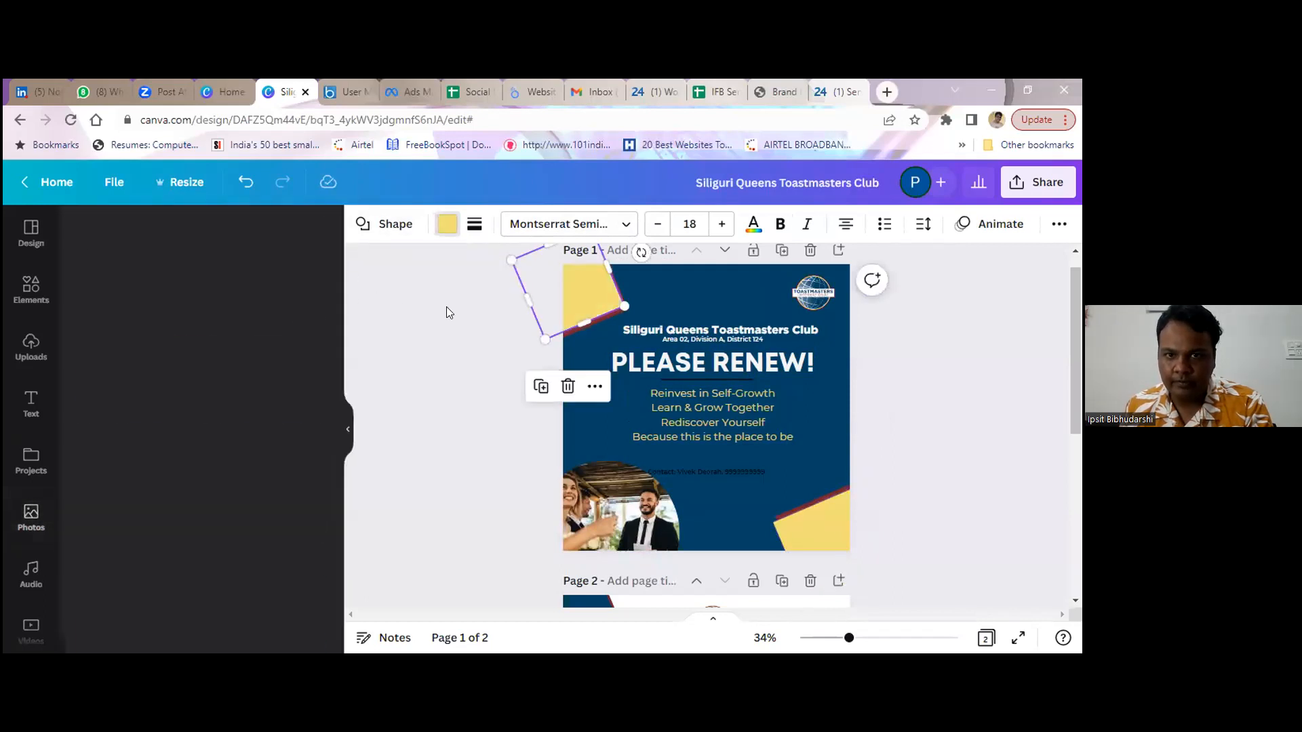
{"action": "left_click", "coordinate": [446, 306]}
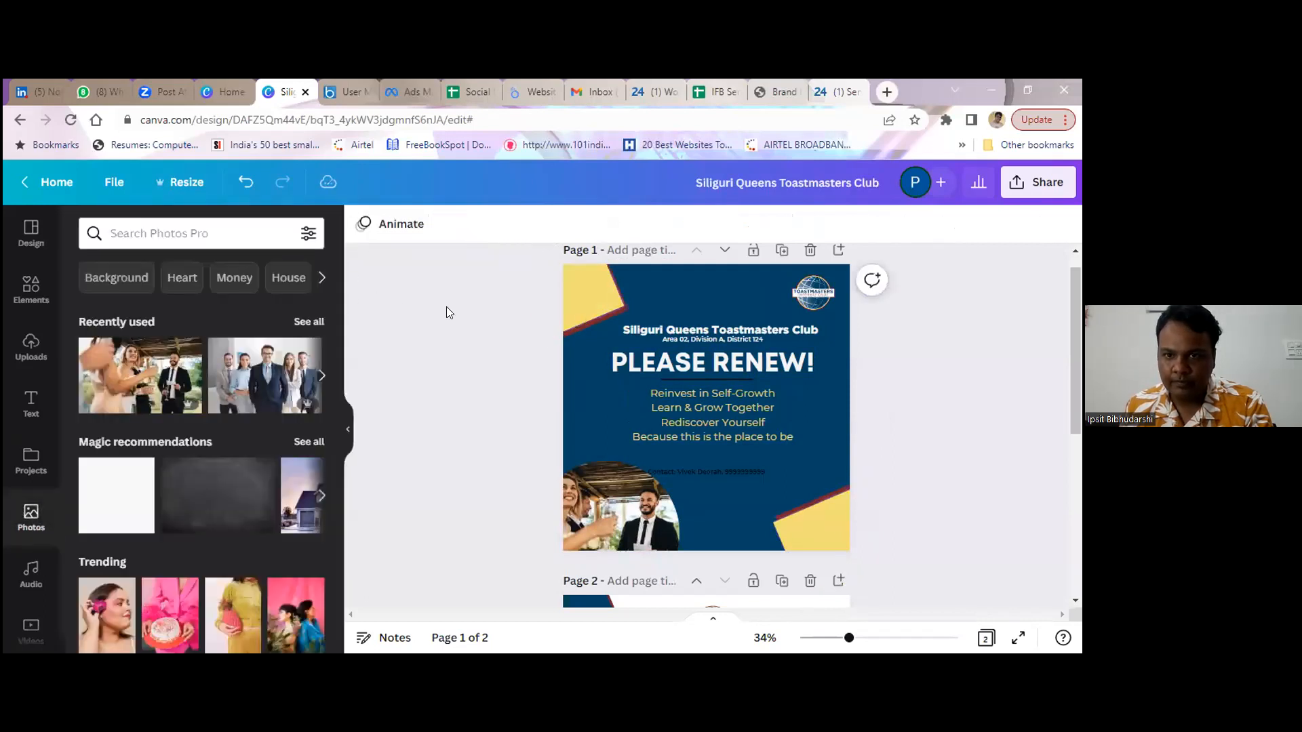
Recolour the contact line on page 1 white and move it slightly up, closer to the four-line text block
{"action": "left_click", "coordinate": [708, 471]}
{"action": "left_click", "coordinate": [603, 223]}
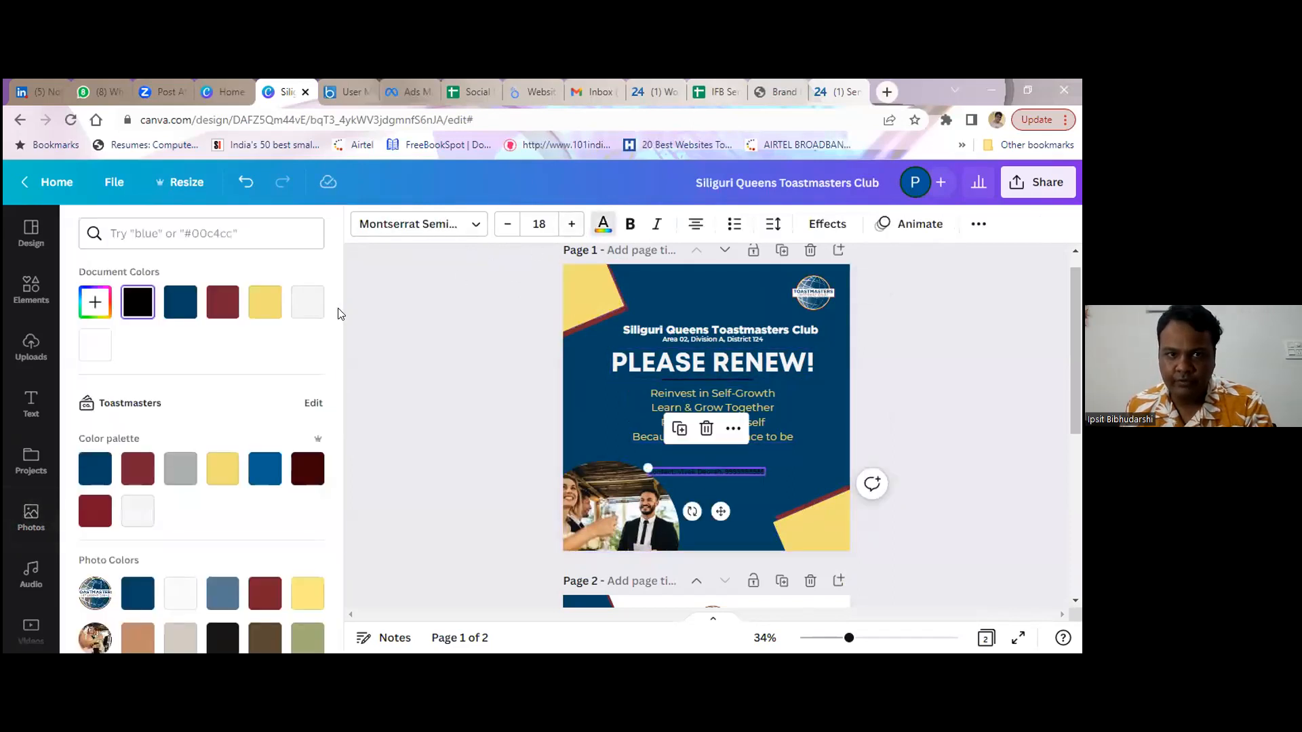
{"action": "left_click", "coordinate": [447, 313]}
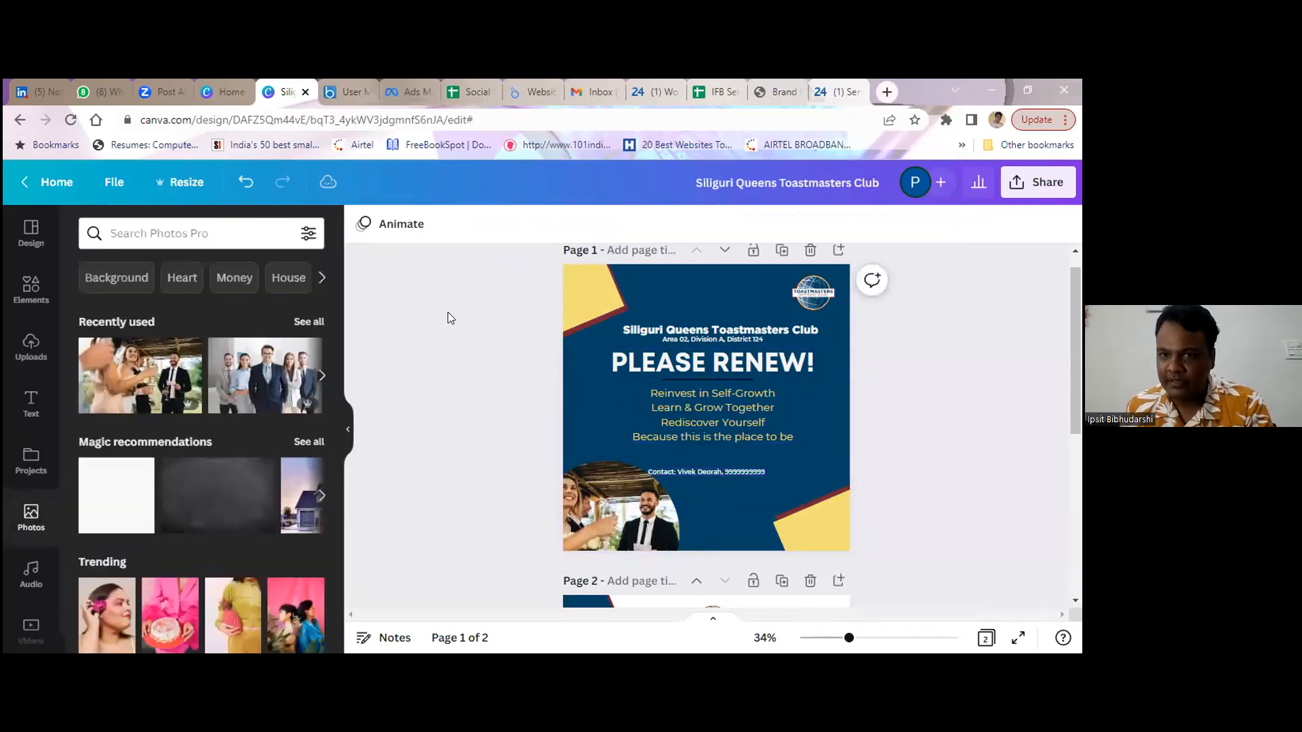
{"action": "double_click", "coordinate": [719, 471]}
{"action": "left_click_drag", "start_coordinate": [719, 467], "coordinate": [718, 461]}
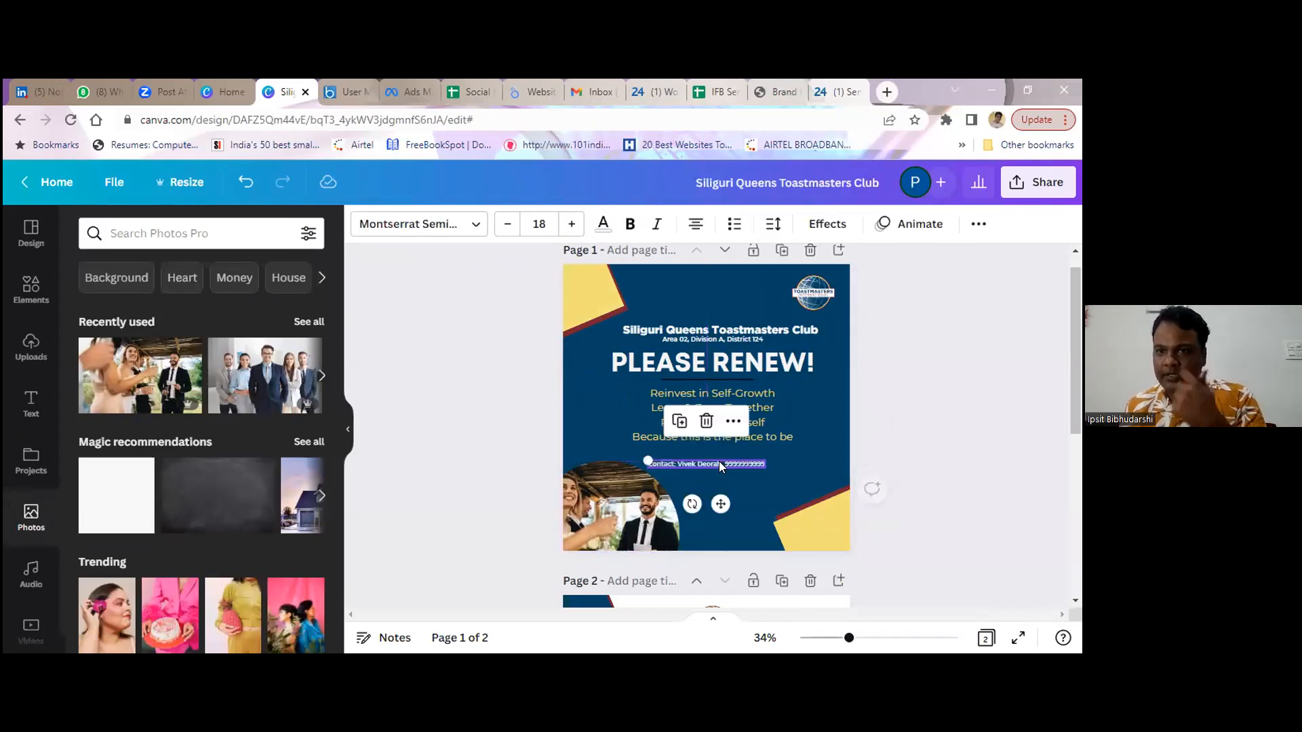
{"action": "left_click", "coordinate": [498, 432]}
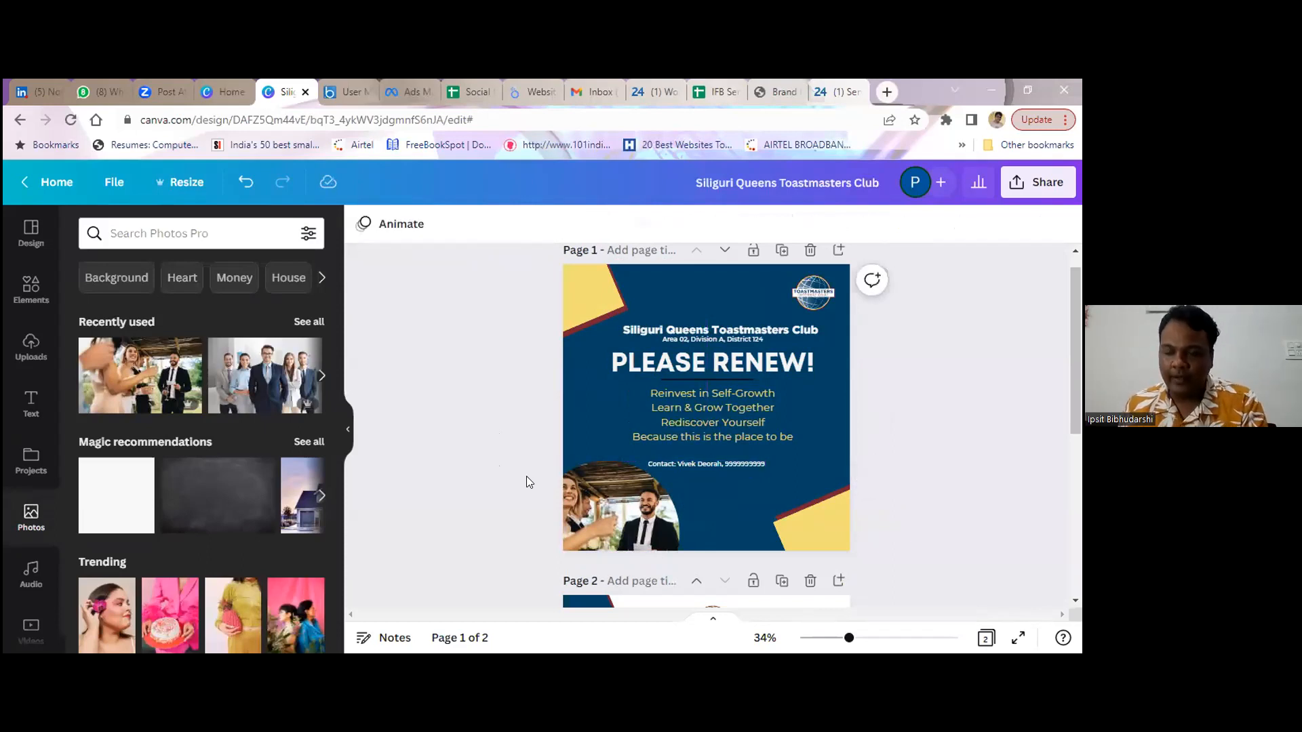
Add the recently used business team photo to page 1 and make it a full-page background behind the text and shapes
{"action": "left_click", "coordinate": [819, 411]}
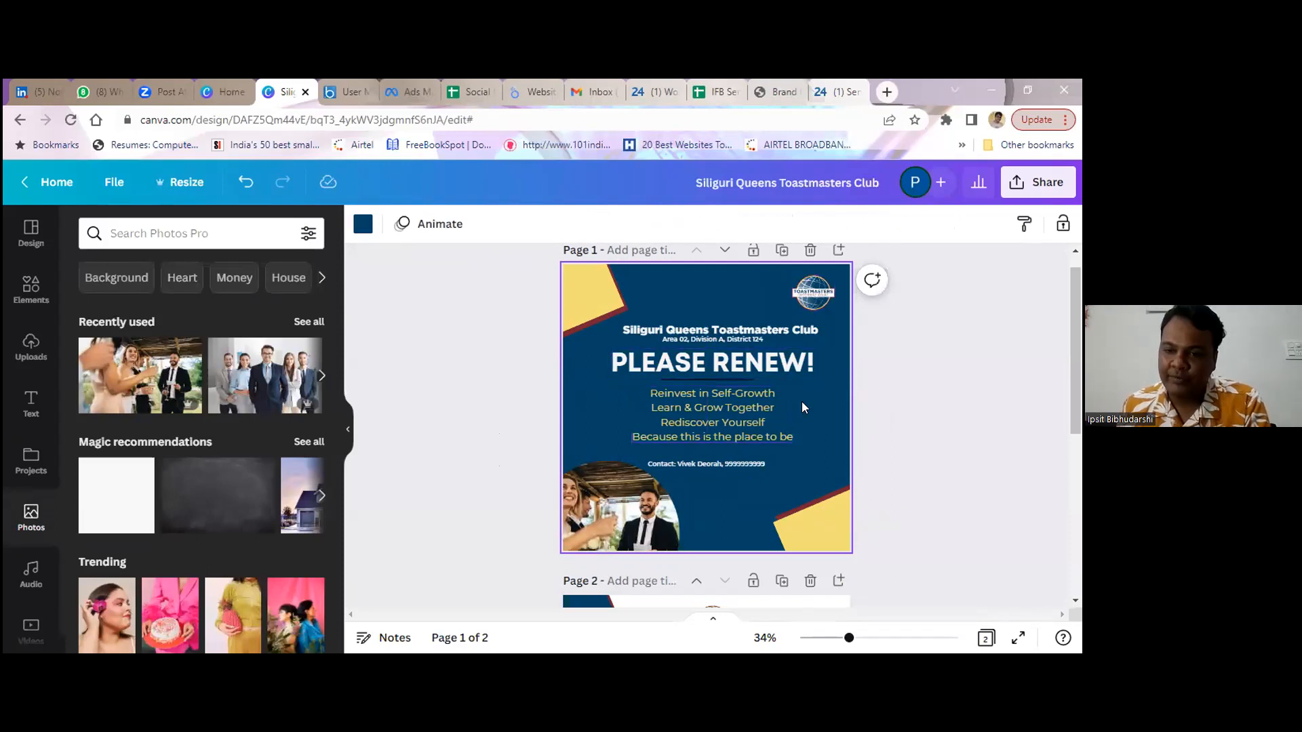
{"action": "left_click", "coordinate": [269, 368]}
{"action": "left_click_drag", "start_coordinate": [603, 355], "coordinate": [572, 288]}
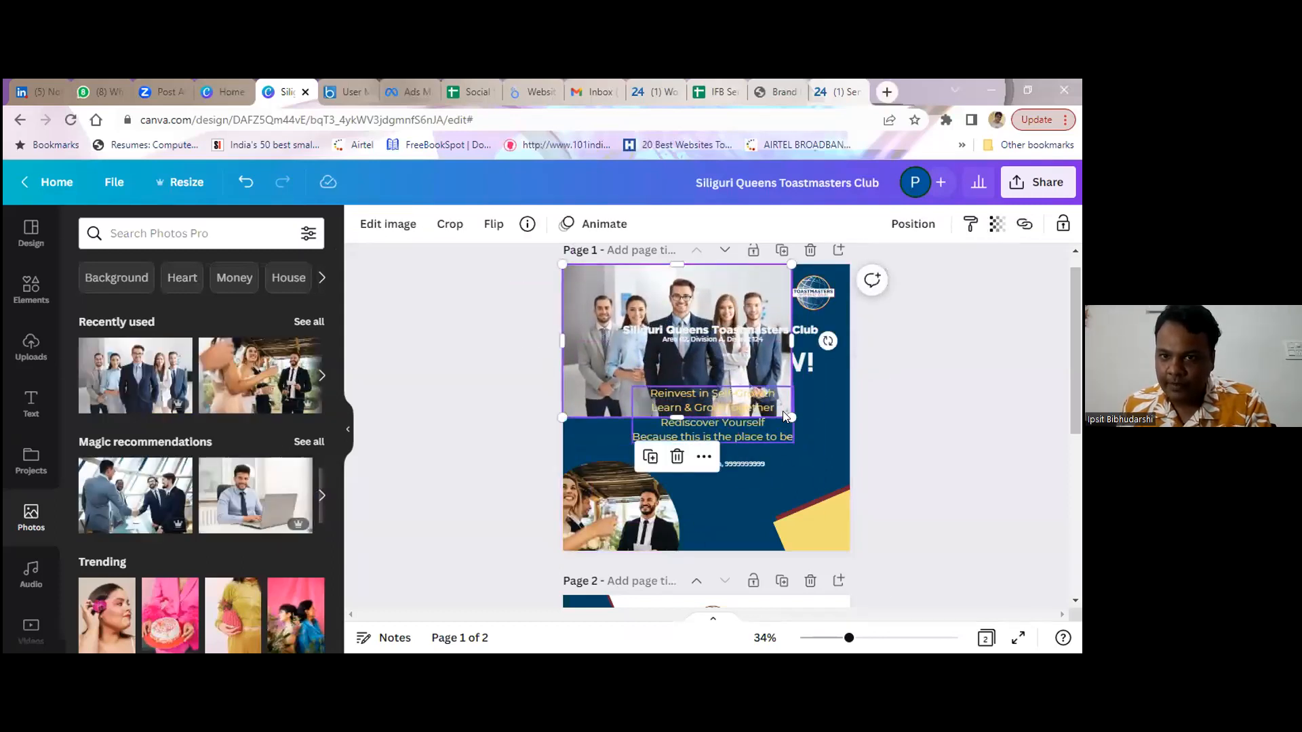
{"action": "left_click_drag", "start_coordinate": [788, 417], "coordinate": [850, 455]}
{"action": "left_click_drag", "start_coordinate": [707, 453], "coordinate": [707, 550]}
{"action": "left_click", "coordinate": [513, 422]}
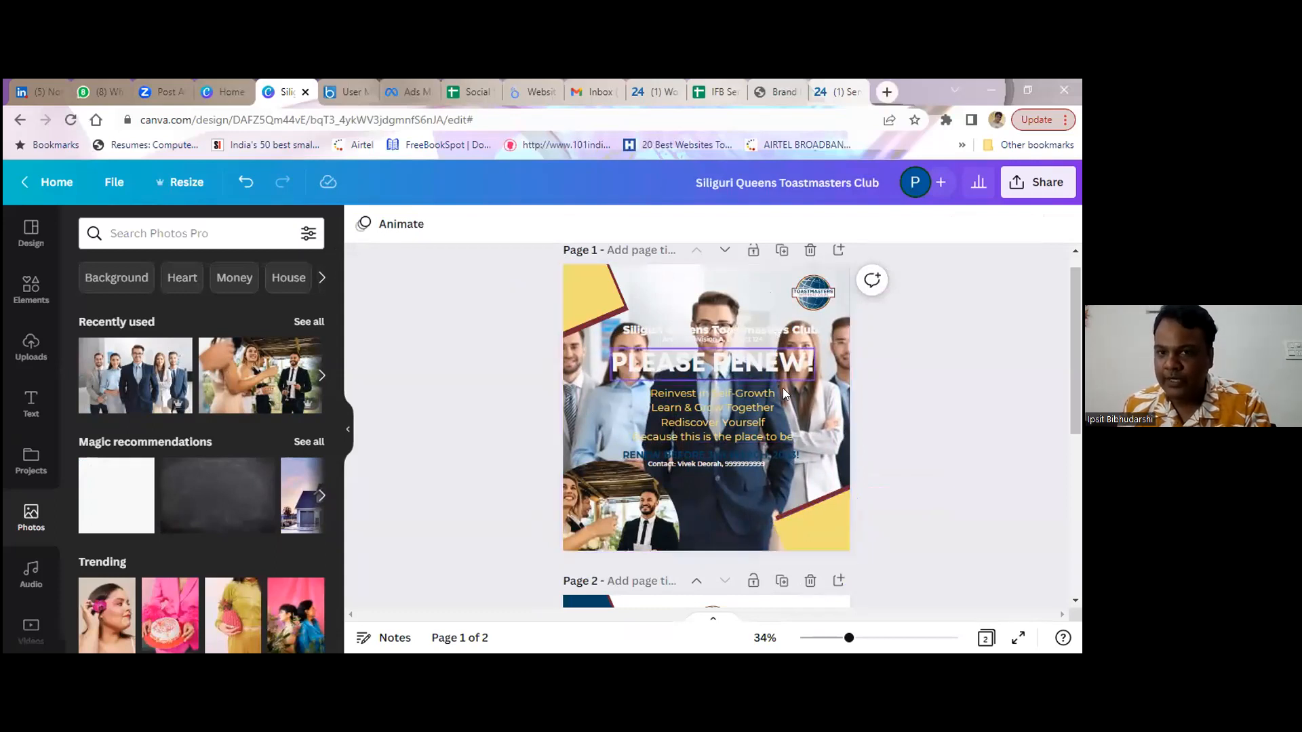
{"action": "right_click", "coordinate": [604, 424]}
{"action": "left_click", "coordinate": [592, 414]}
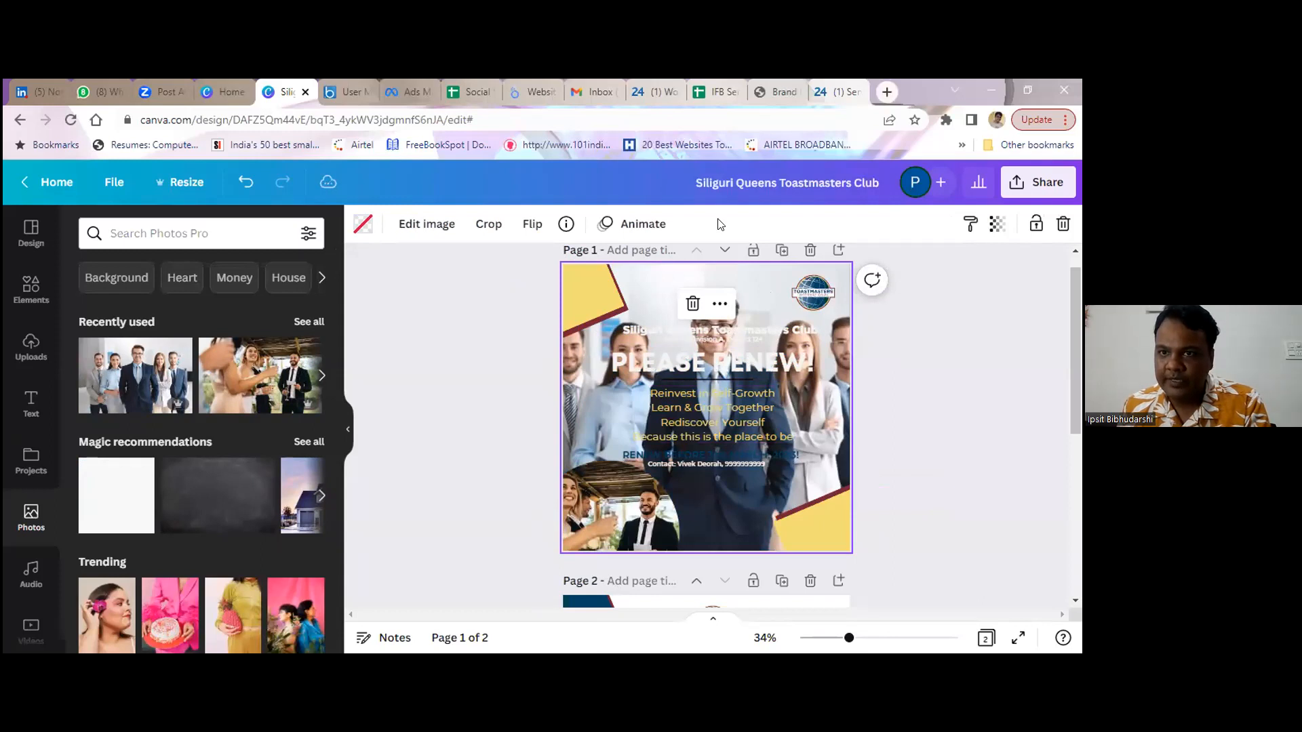
Try a transparency of 37 on page 1's background photo and undo that change
{"action": "left_click", "coordinate": [994, 228]}
{"action": "left_click_drag", "start_coordinate": [994, 289], "coordinate": [901, 290]}
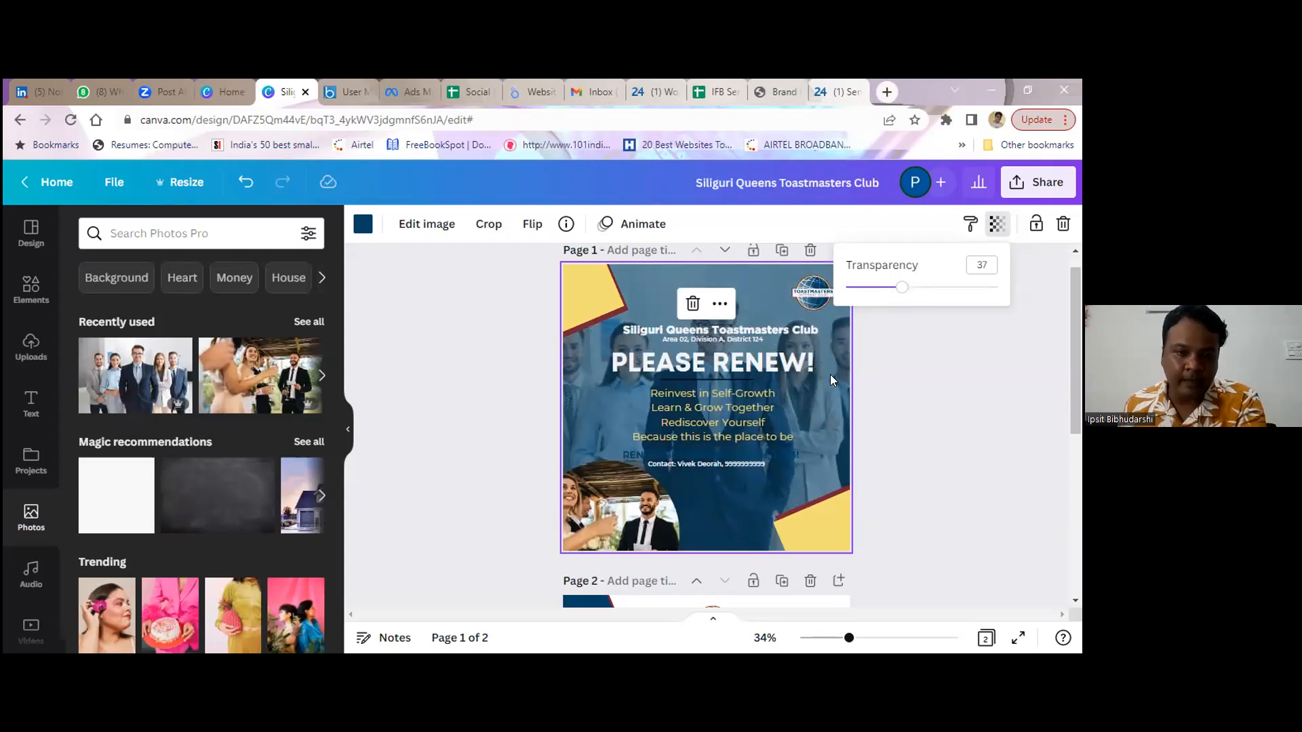
{"action": "left_click", "coordinate": [888, 377]}
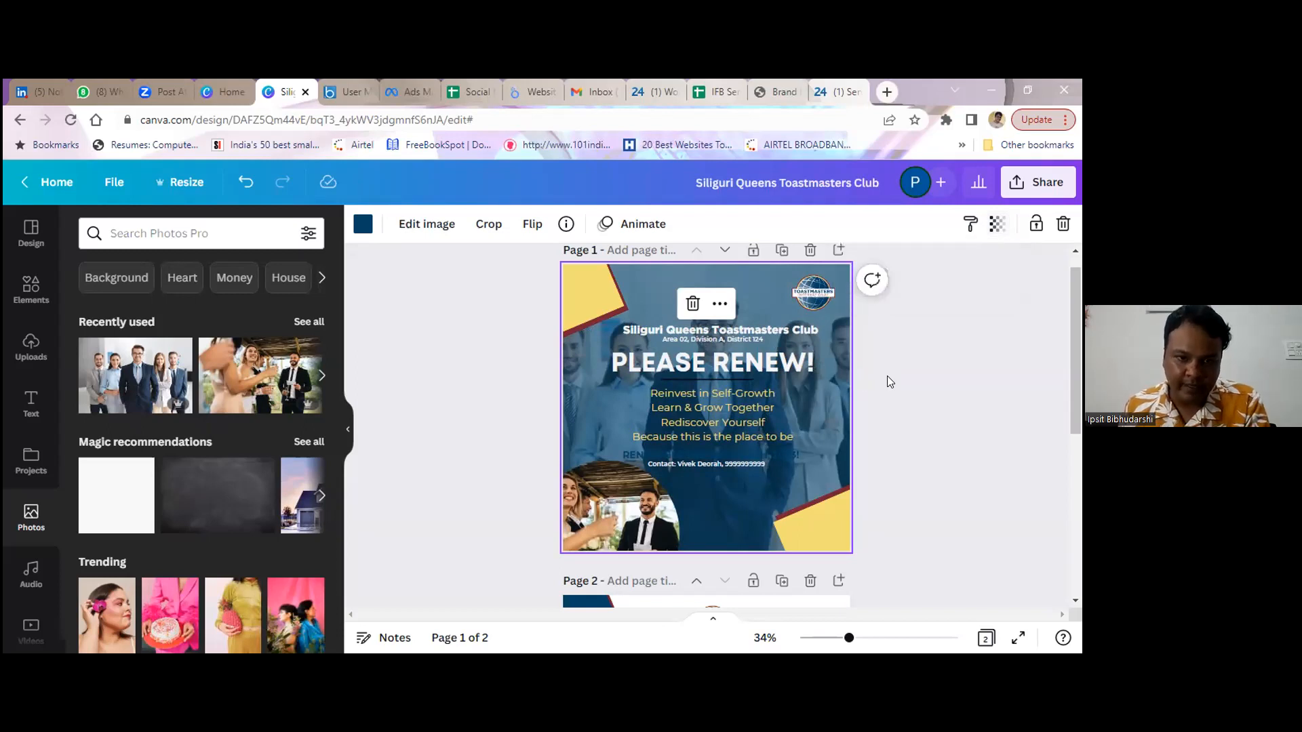
{"action": "right_click", "coordinate": [825, 369]}
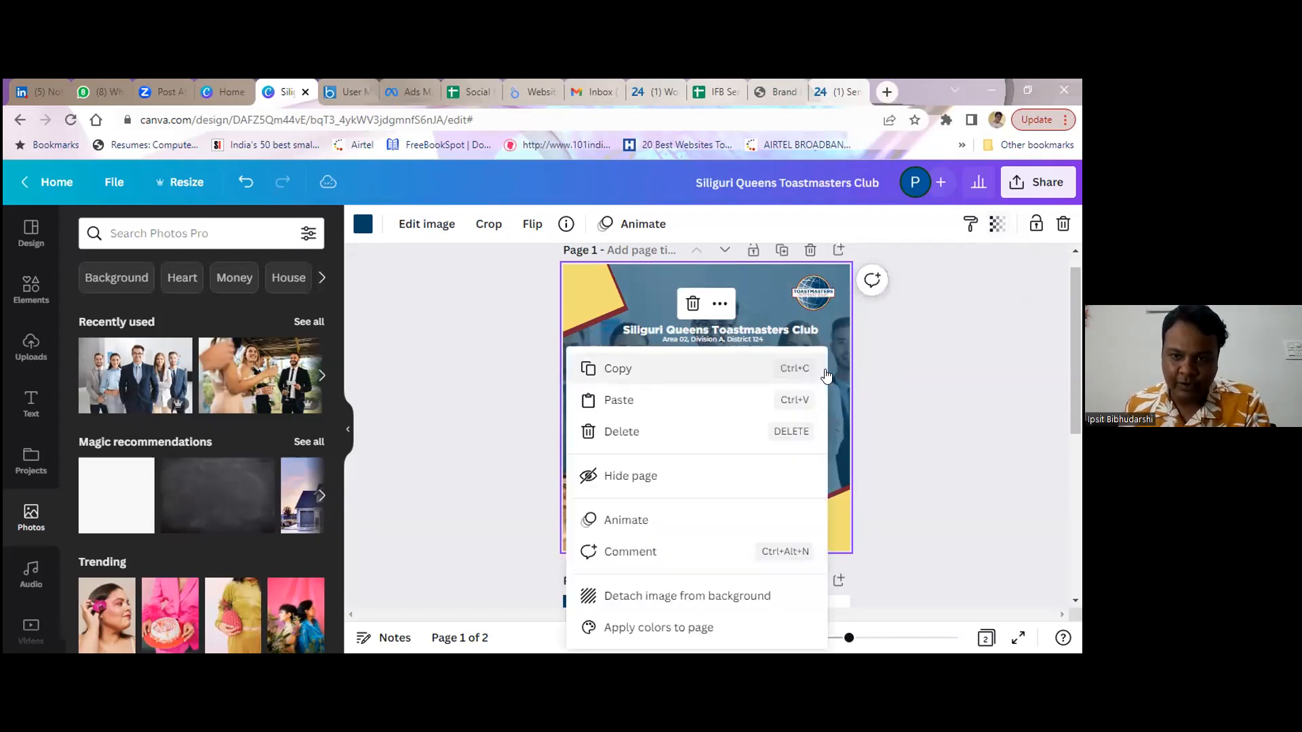
{"action": "left_click", "coordinate": [922, 422]}
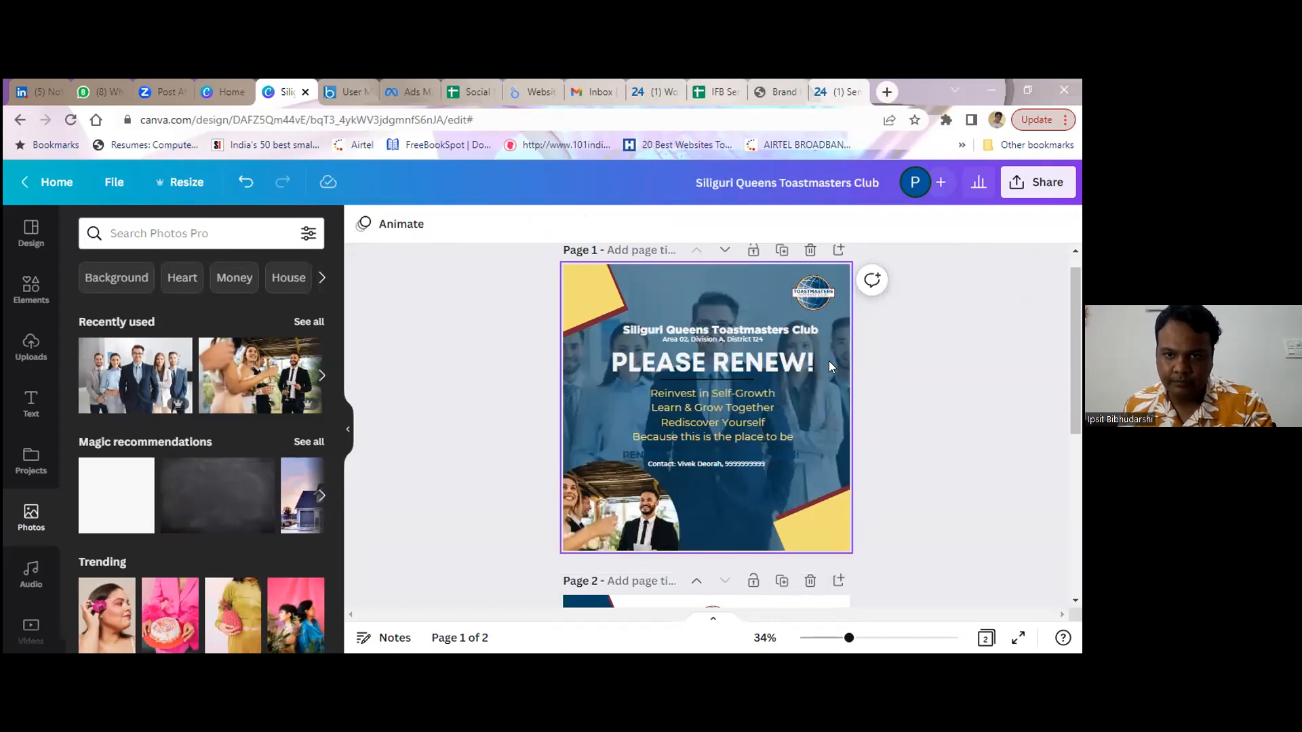
{"action": "key", "text": "ctrl+z"}
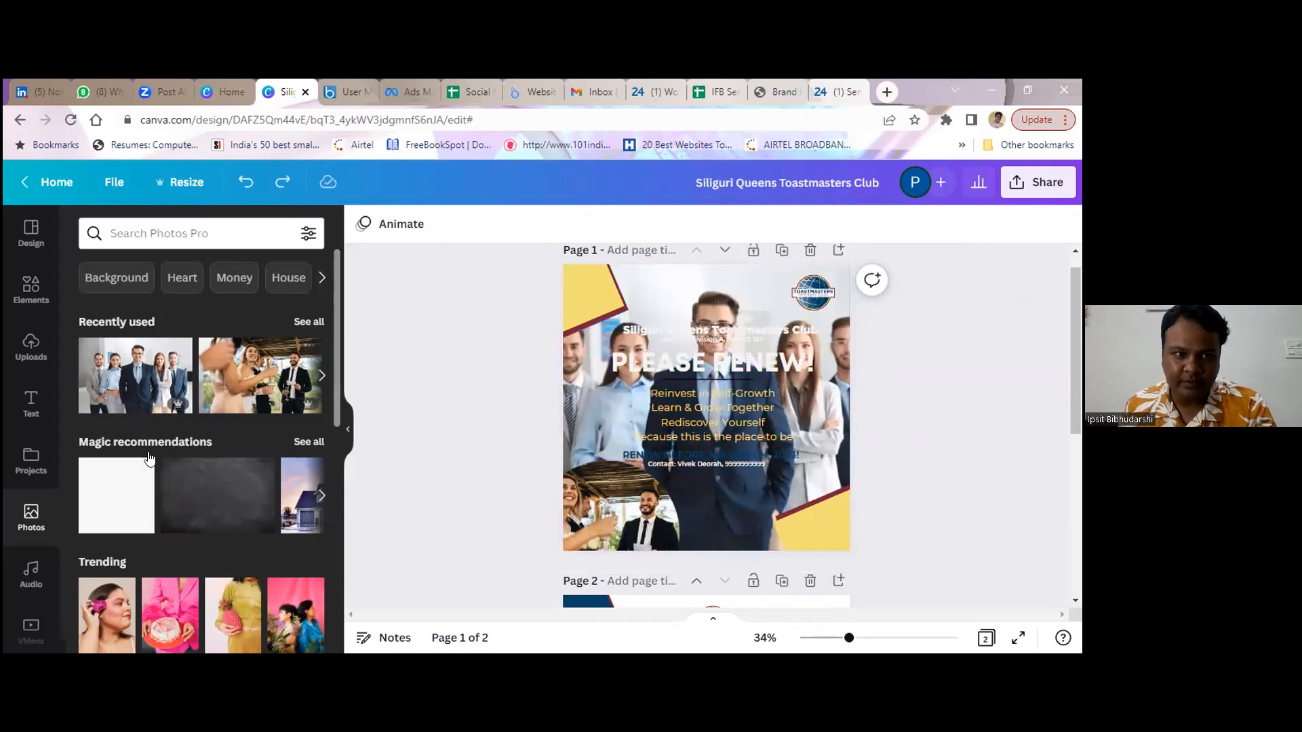
Add a dark blue square shape to page 1 and enlarge it from the upper-left corner to cover the whole page
{"action": "left_click", "coordinate": [31, 288]}
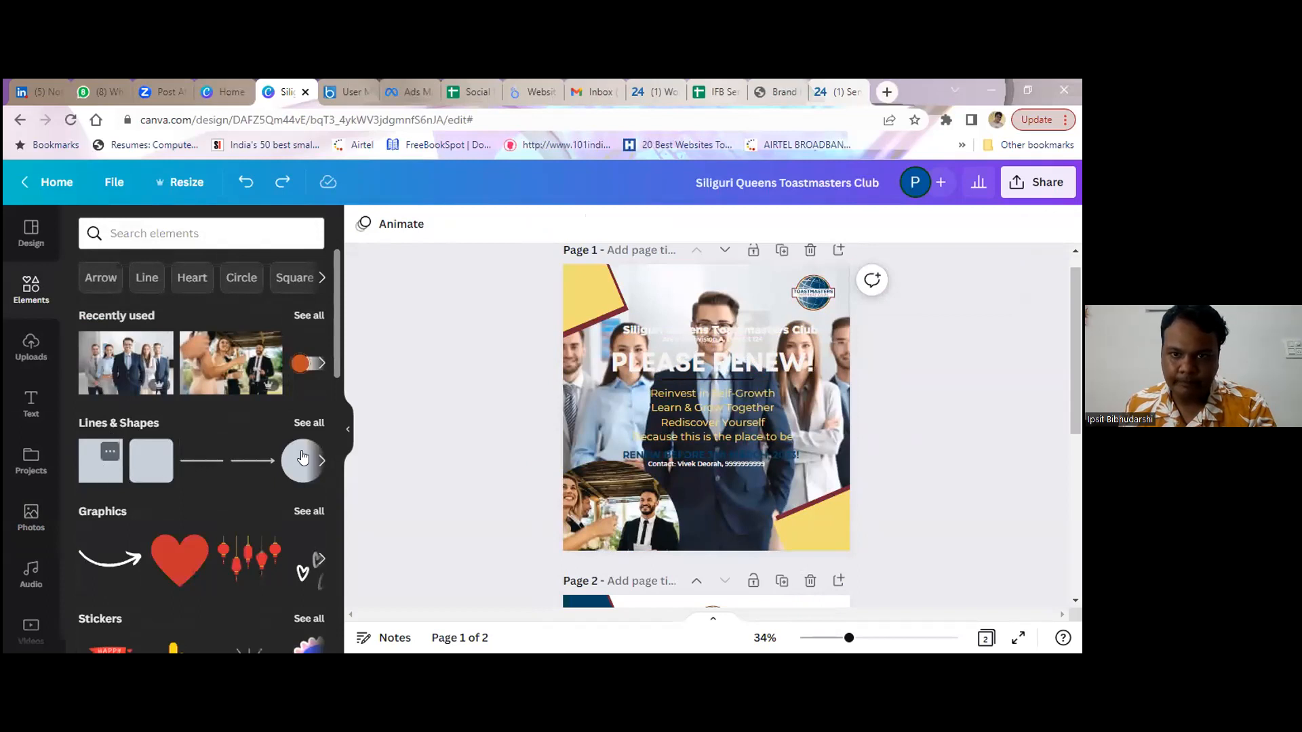
{"action": "left_click_drag", "start_coordinate": [700, 374], "coordinate": [590, 275]}
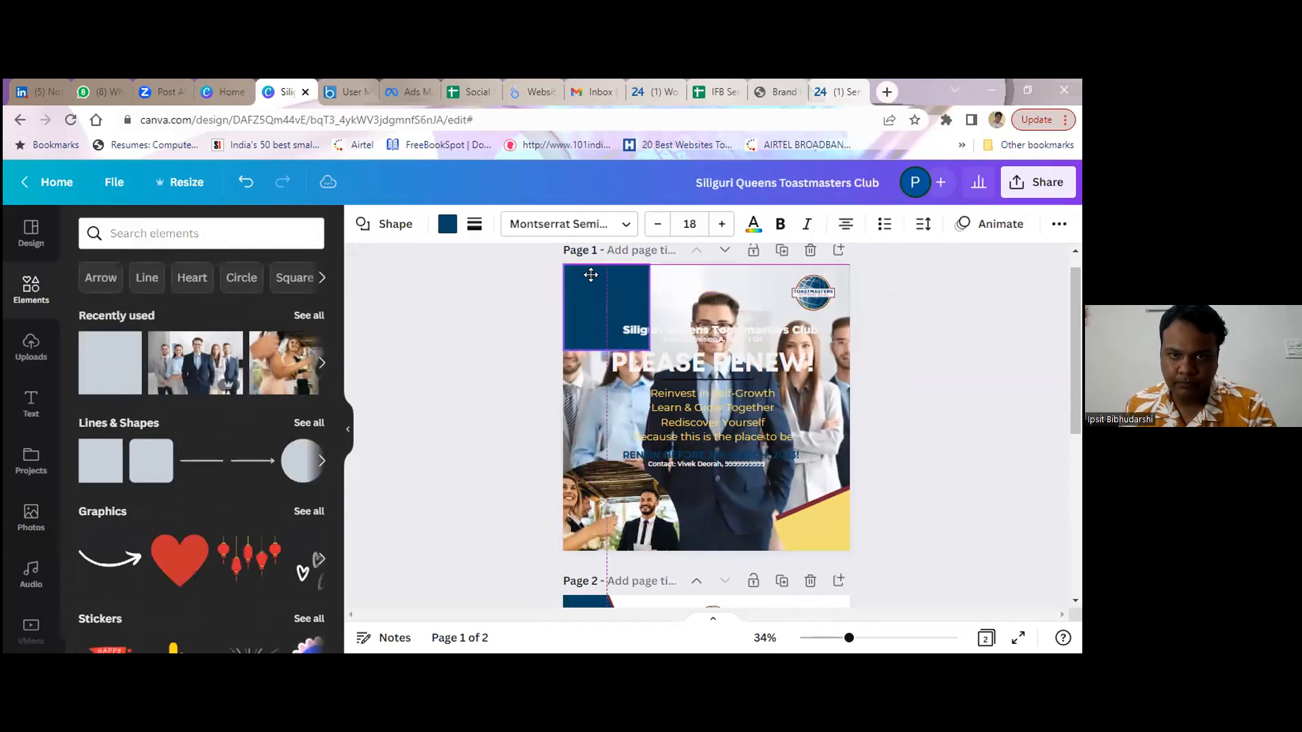
{"action": "left_click_drag", "start_coordinate": [648, 348], "coordinate": [854, 550]}
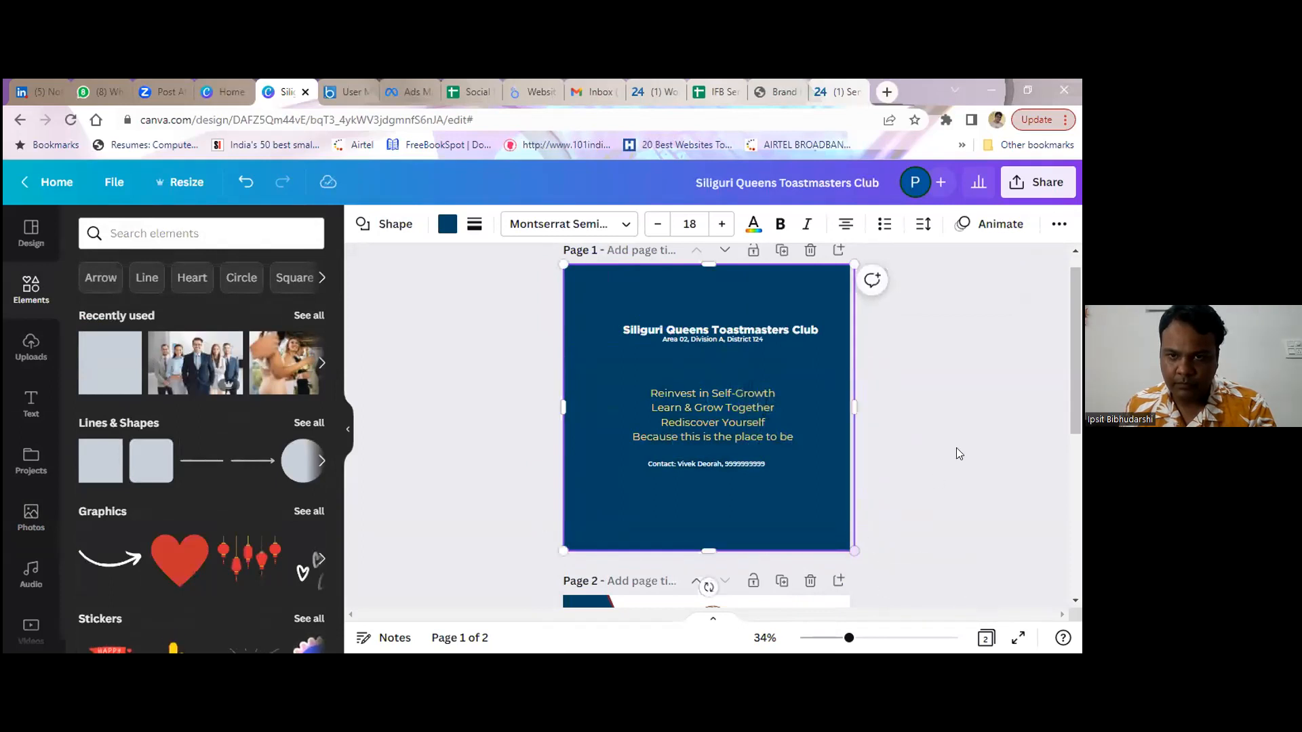
{"action": "left_click", "coordinate": [960, 276]}
{"action": "left_click", "coordinate": [831, 301]}
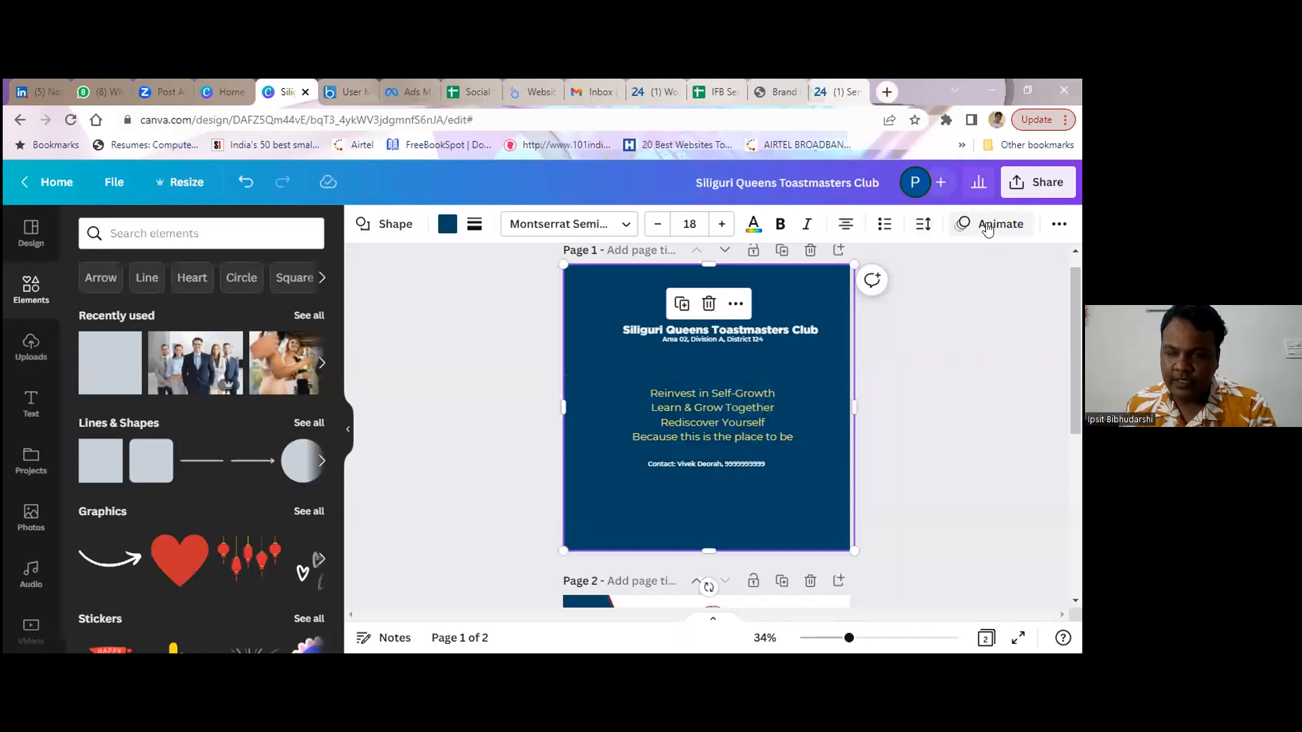
Send the full-page dark blue square to the back, behind the text, logo and corner shapes
{"action": "right_click", "coordinate": [793, 290]}
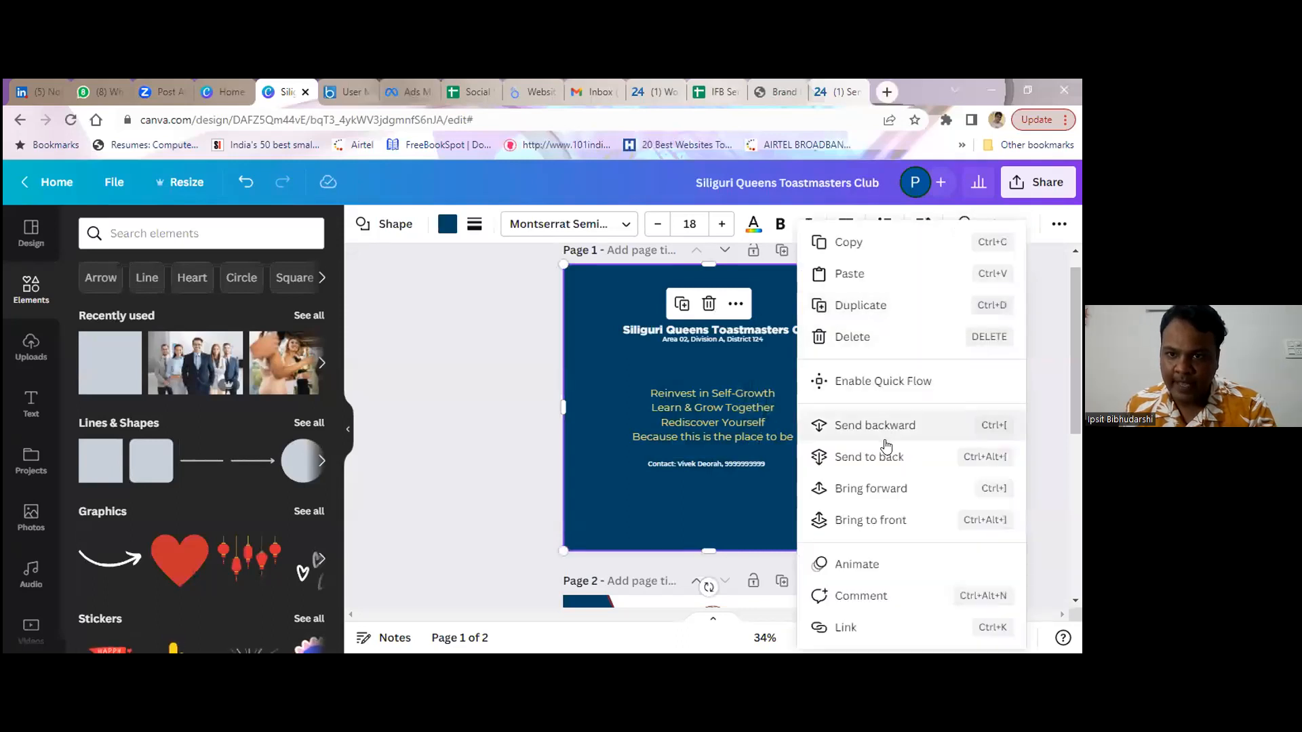
{"action": "left_click", "coordinate": [884, 441]}
{"action": "right_click", "coordinate": [793, 299]}
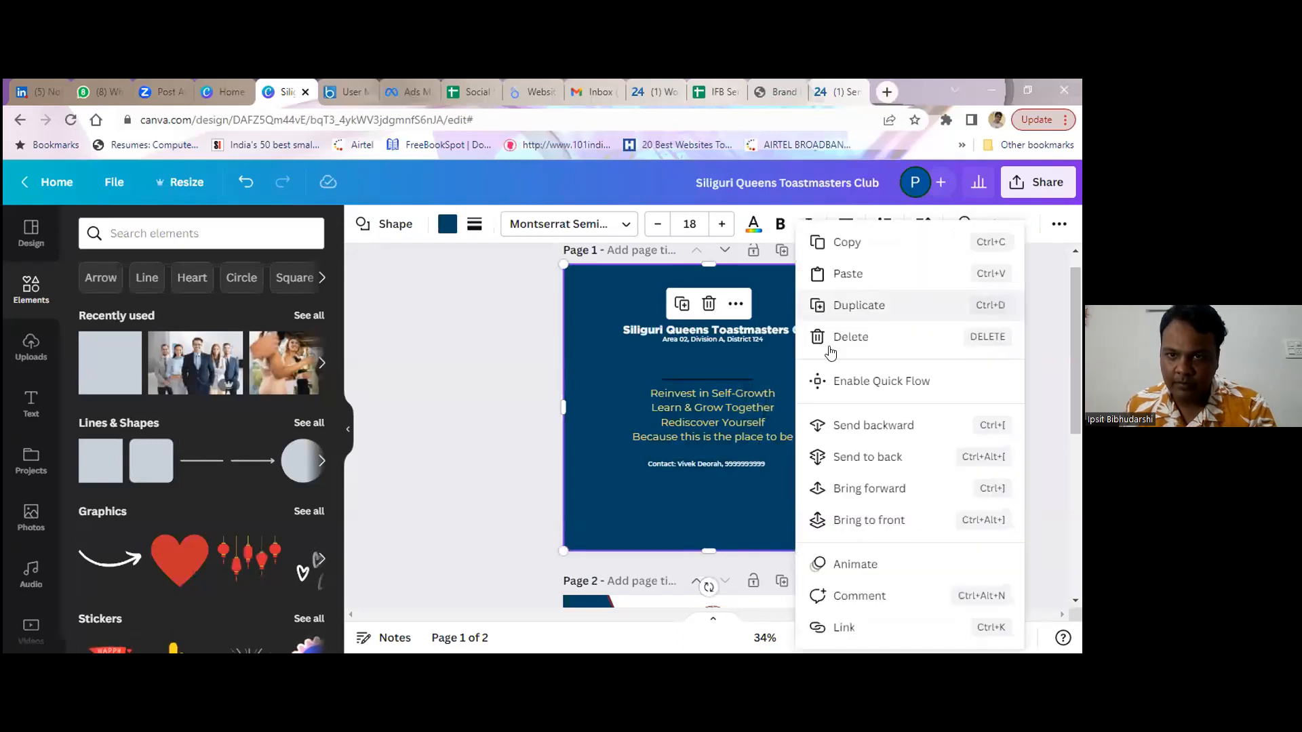
{"action": "left_click", "coordinate": [873, 453]}
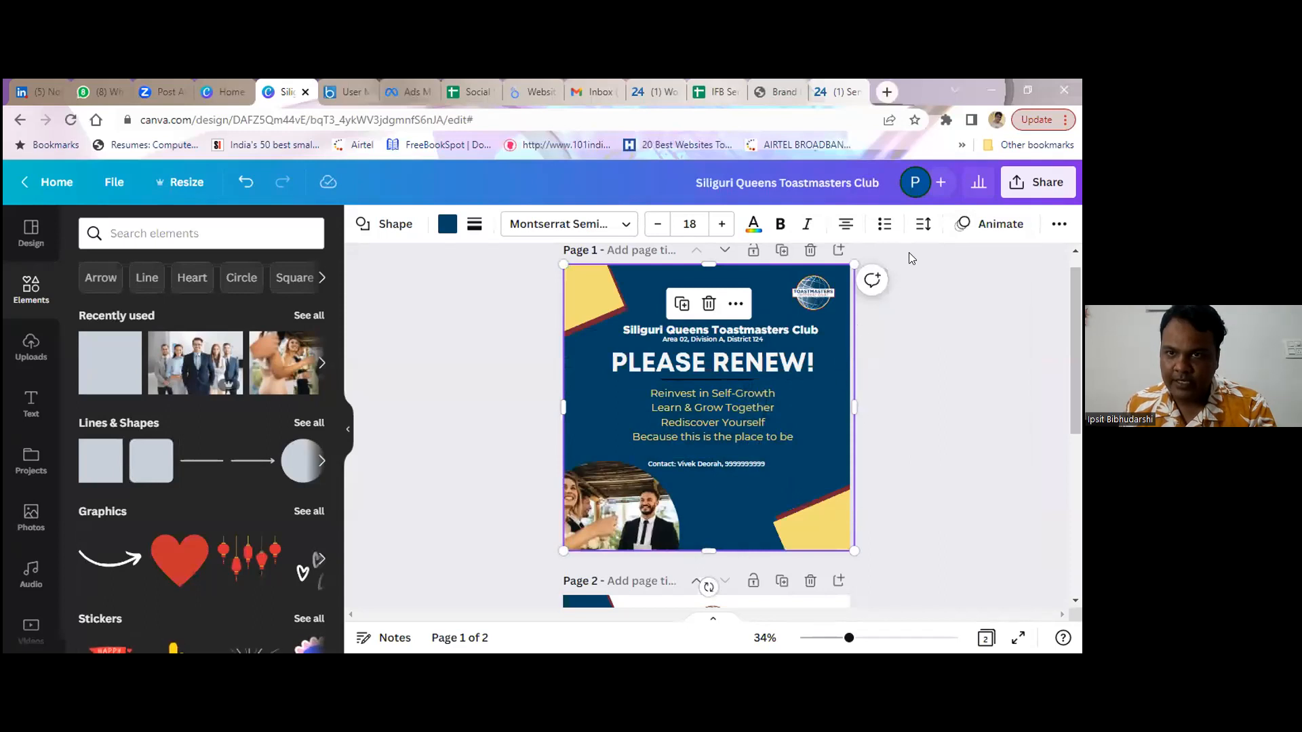
Set the dark blue square's transparency to 64 so it works as a tint over the background photo
{"action": "left_click", "coordinate": [1058, 224]}
{"action": "left_click", "coordinate": [984, 261]}
{"action": "left_click_drag", "start_coordinate": [985, 330], "coordinate": [799, 328]}
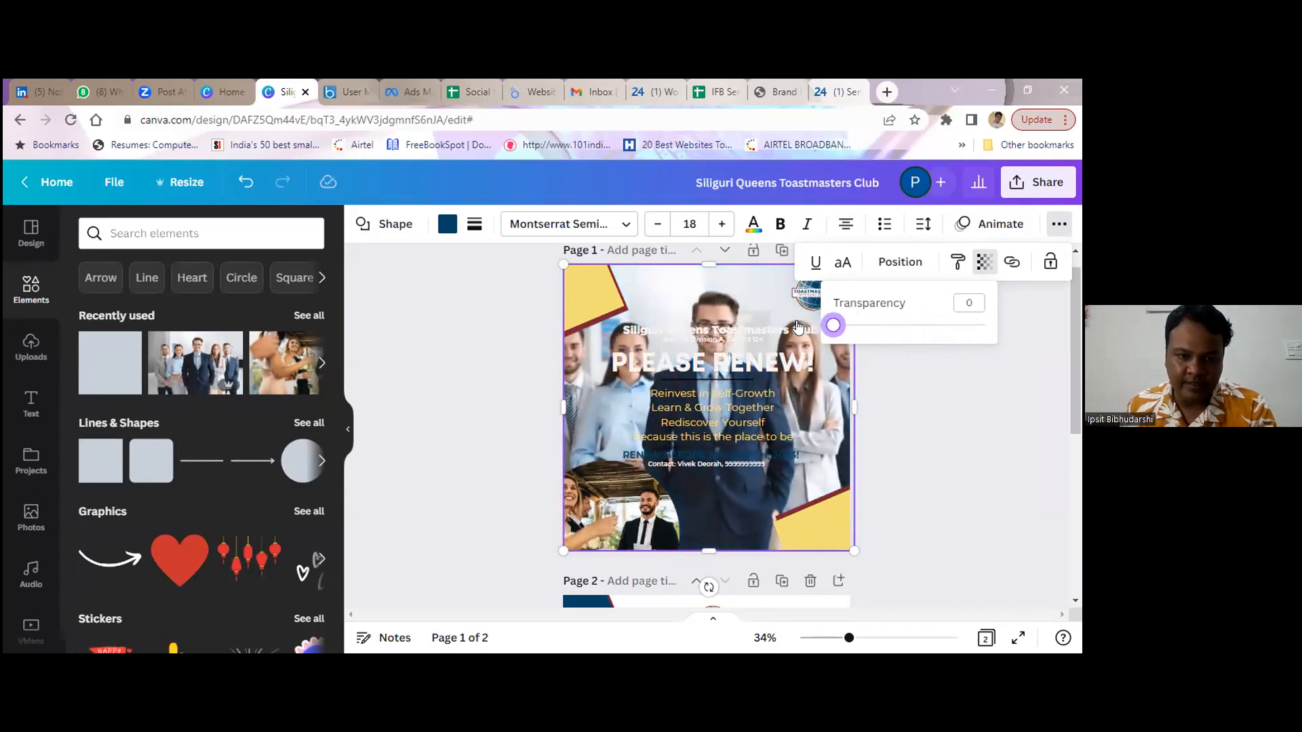
{"action": "left_click_drag", "start_coordinate": [832, 325], "coordinate": [930, 326]}
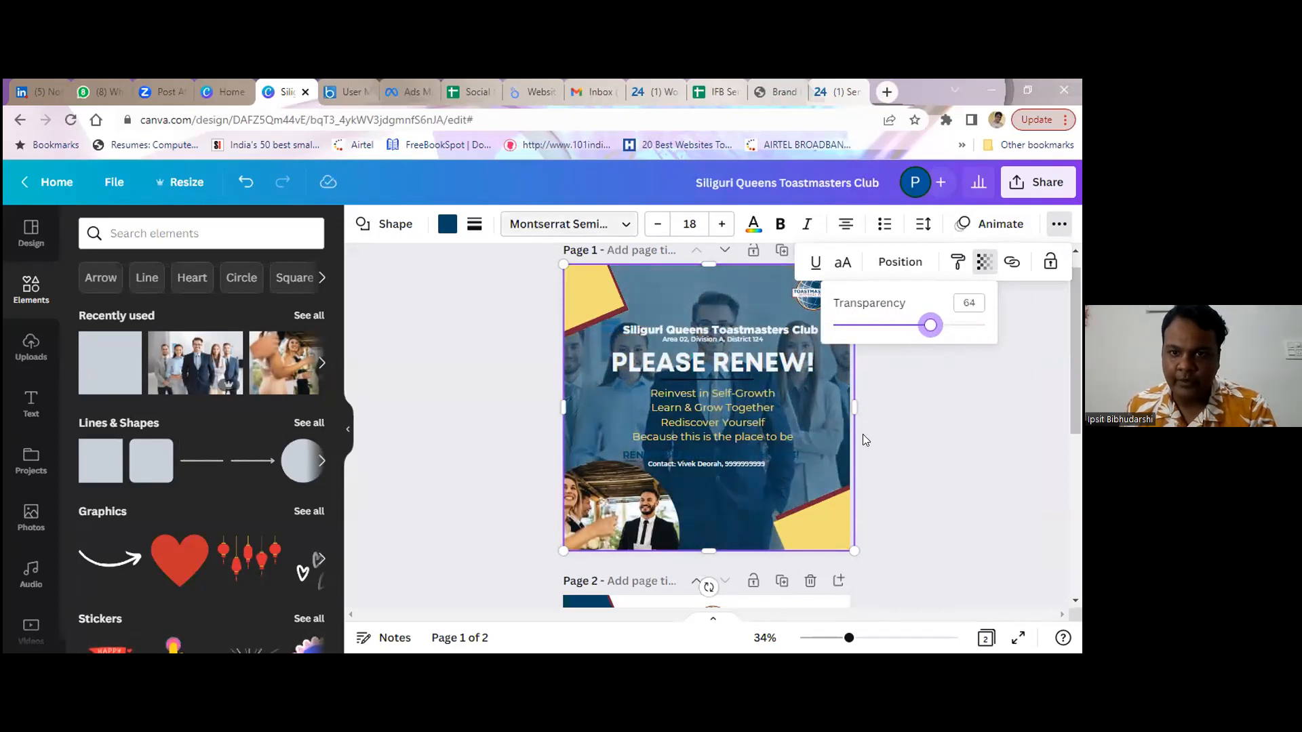
Recolour the "RENEW BEFORE 31st MARCH, 2023!" line off-white and move the contact line slightly down to leave space beneath it
{"action": "left_click", "coordinate": [786, 450]}
{"action": "left_click", "coordinate": [786, 451]}
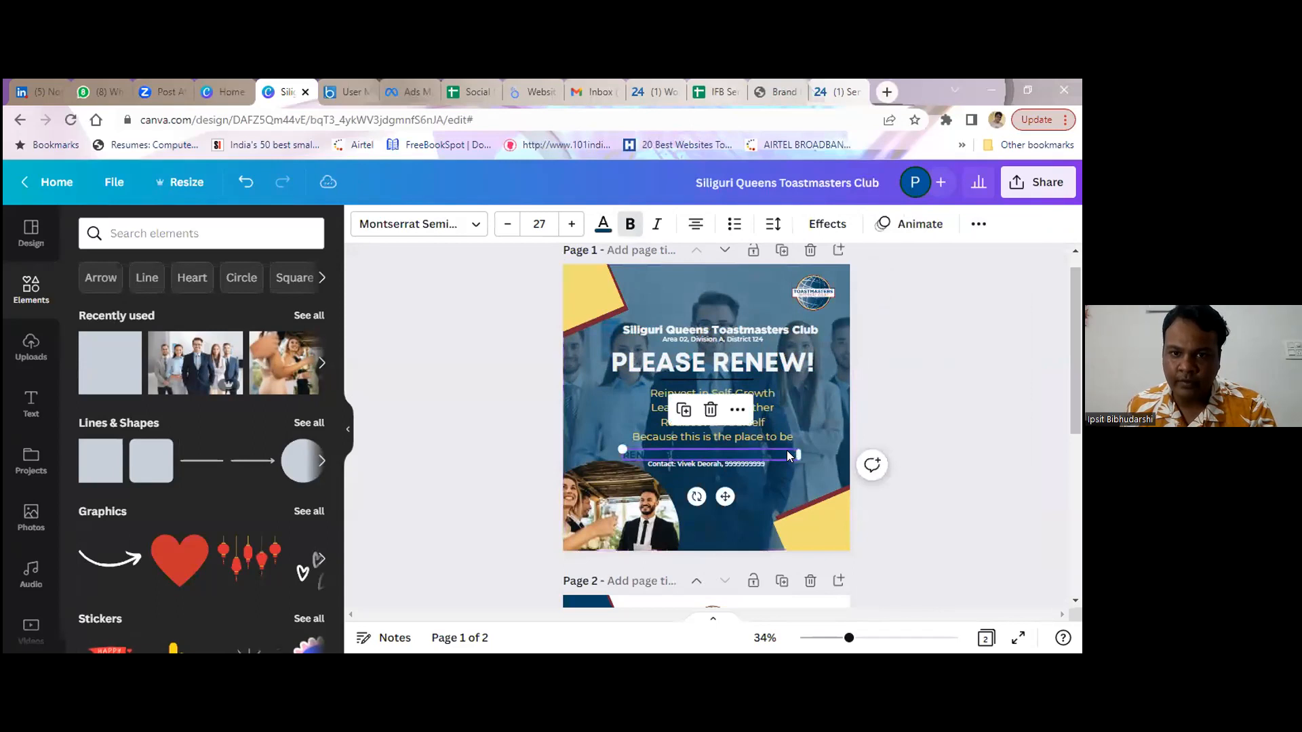
{"action": "left_click", "coordinate": [603, 224]}
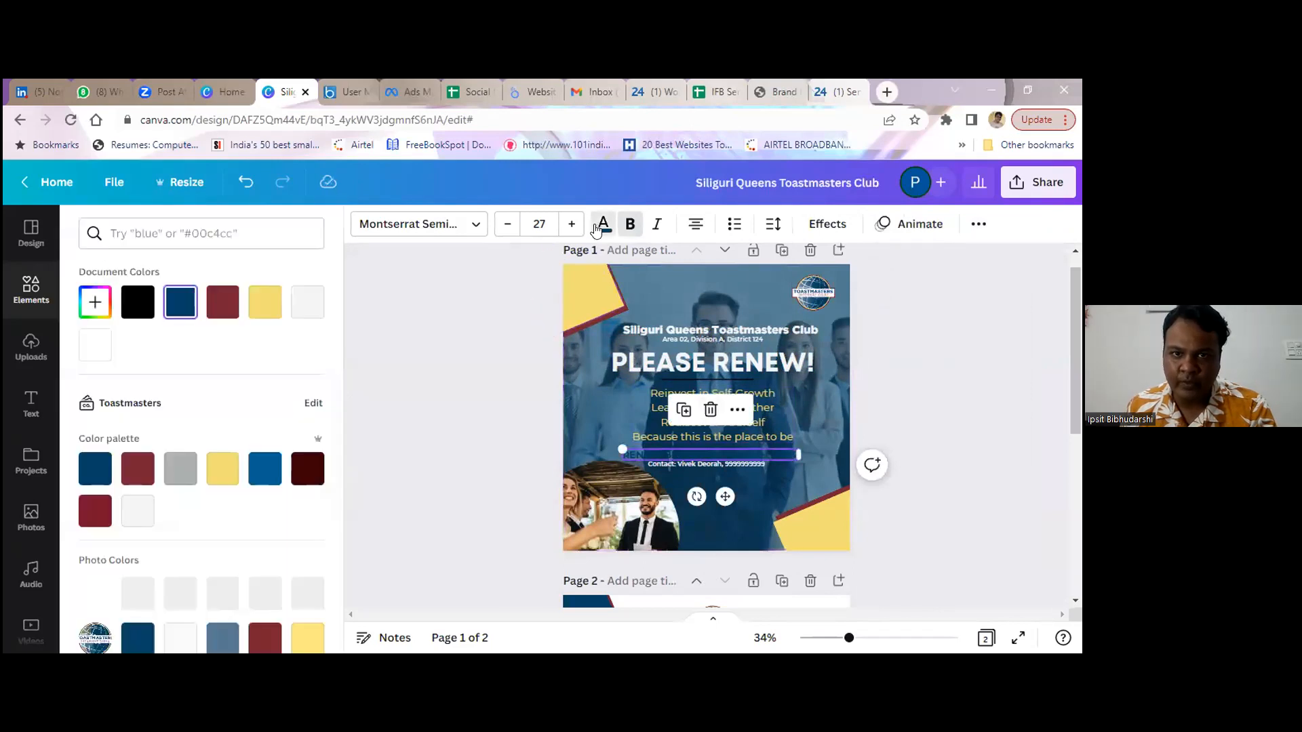
{"action": "left_click", "coordinate": [301, 310]}
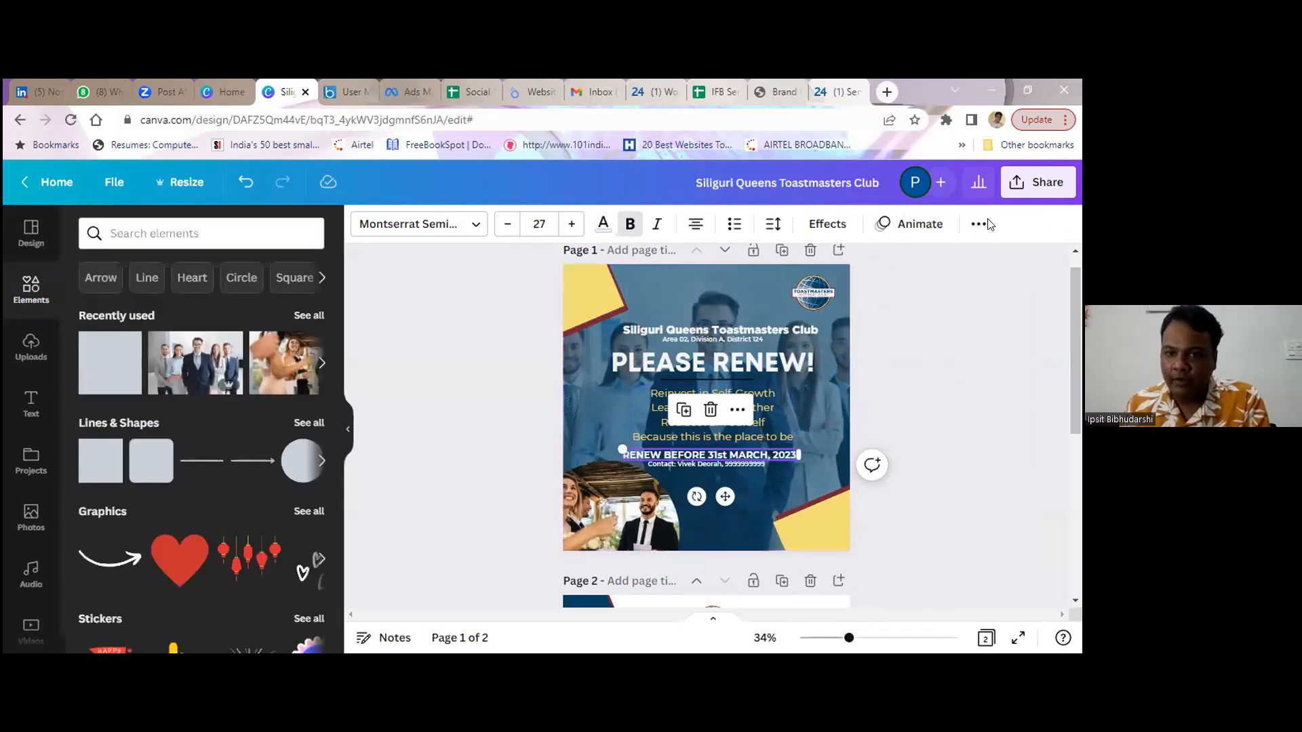
{"action": "left_click", "coordinate": [740, 464]}
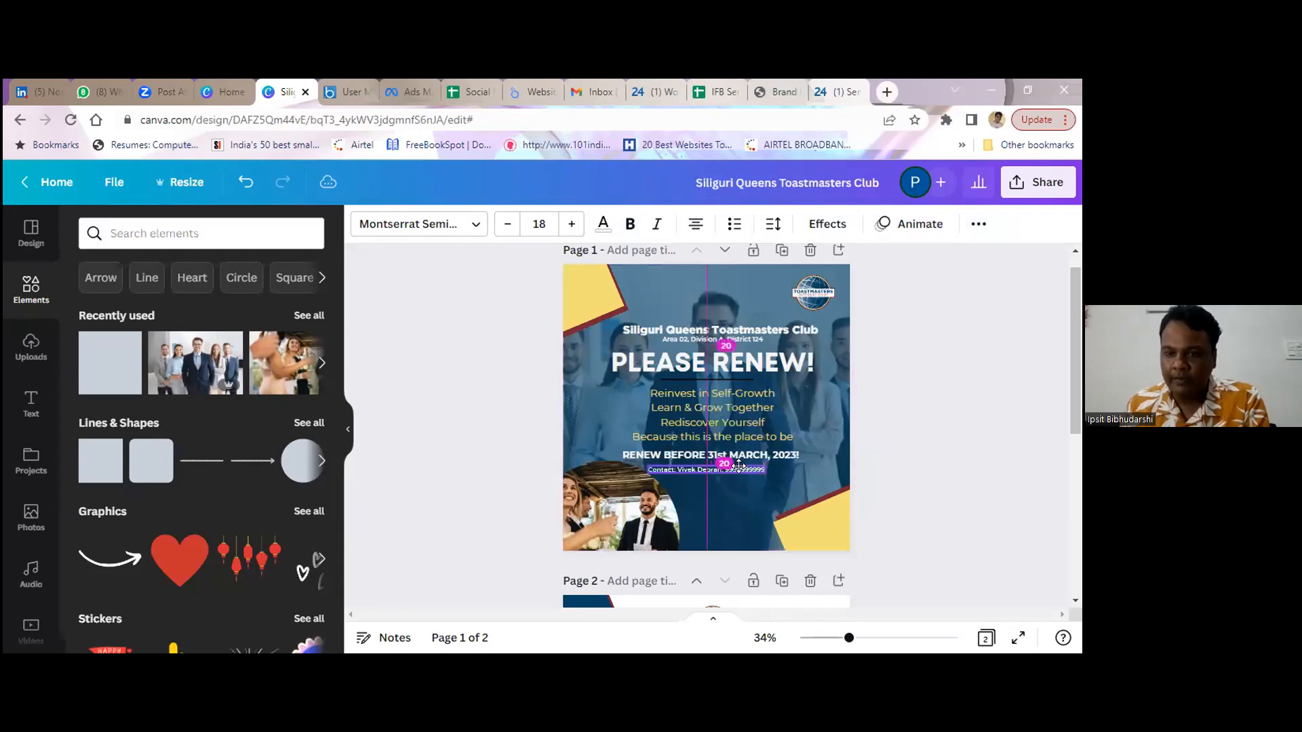
{"action": "left_click", "coordinate": [495, 447]}
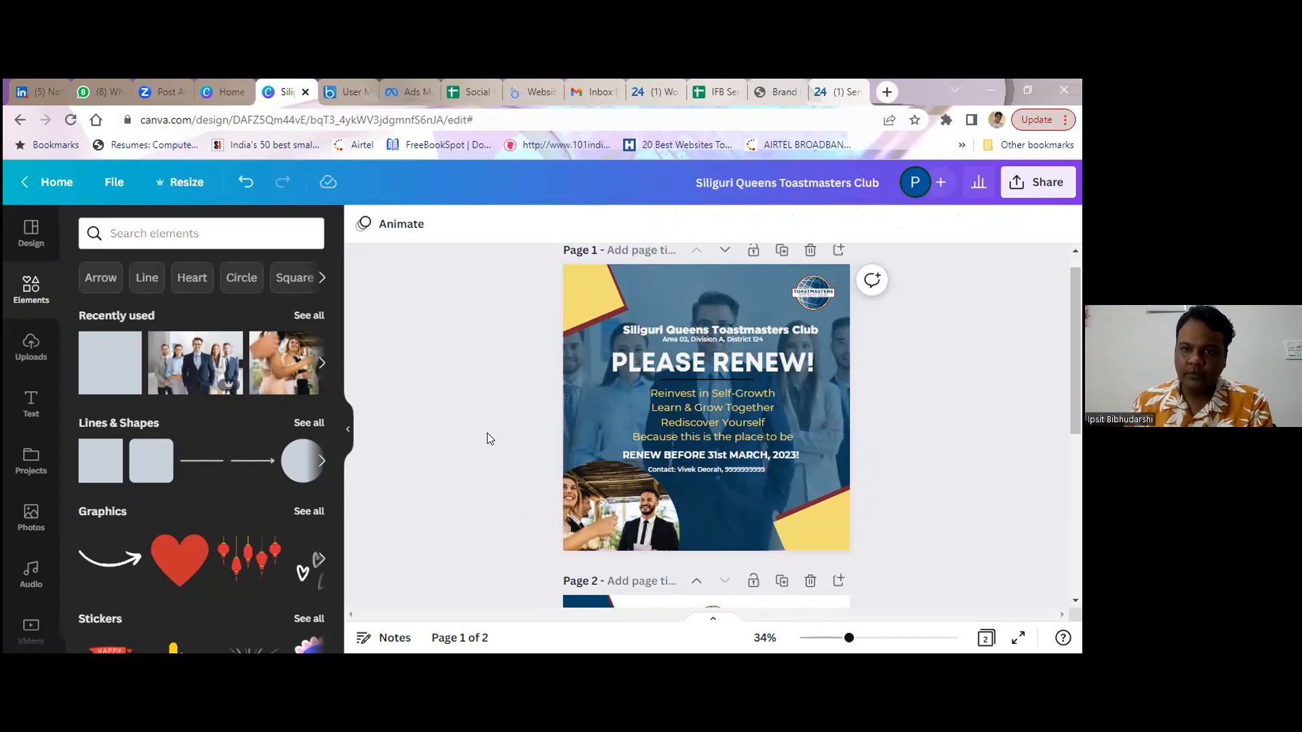
Delete the round photo in the lower-left corner of page 1
{"action": "left_click", "coordinate": [603, 408]}
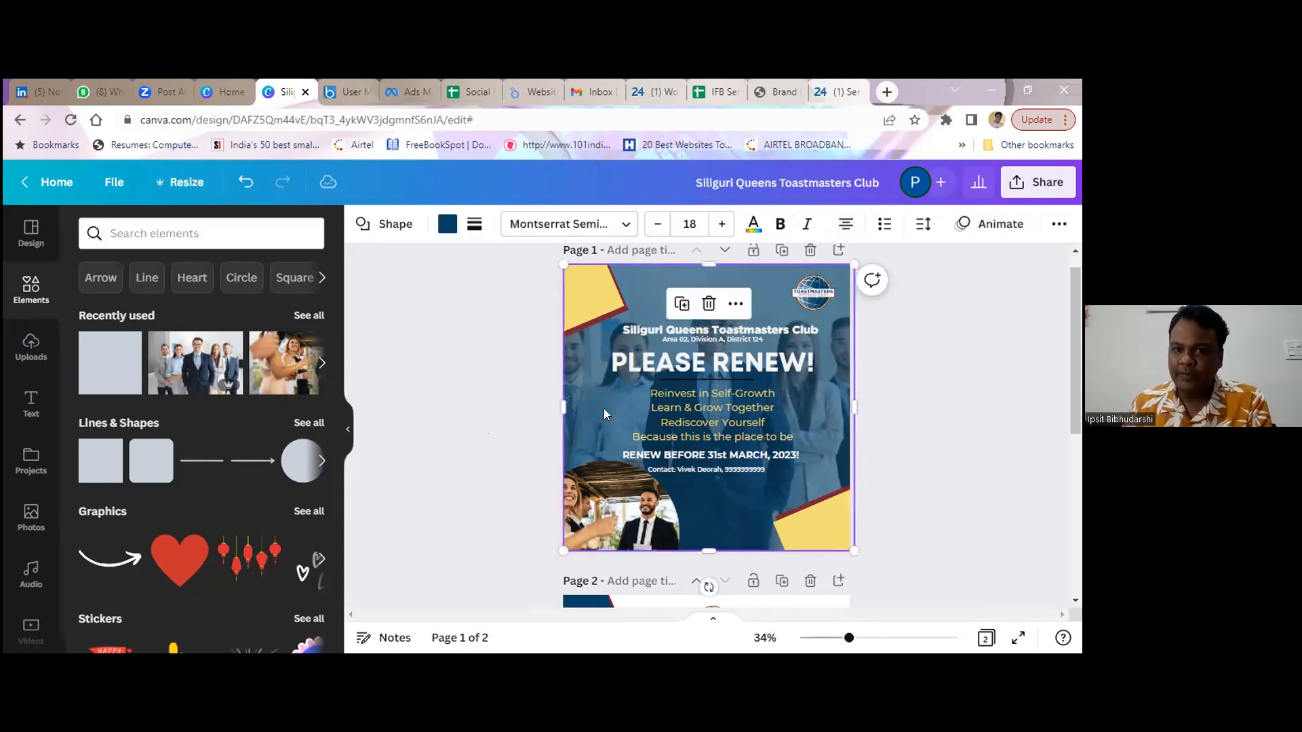
{"action": "left_click", "coordinate": [578, 308]}
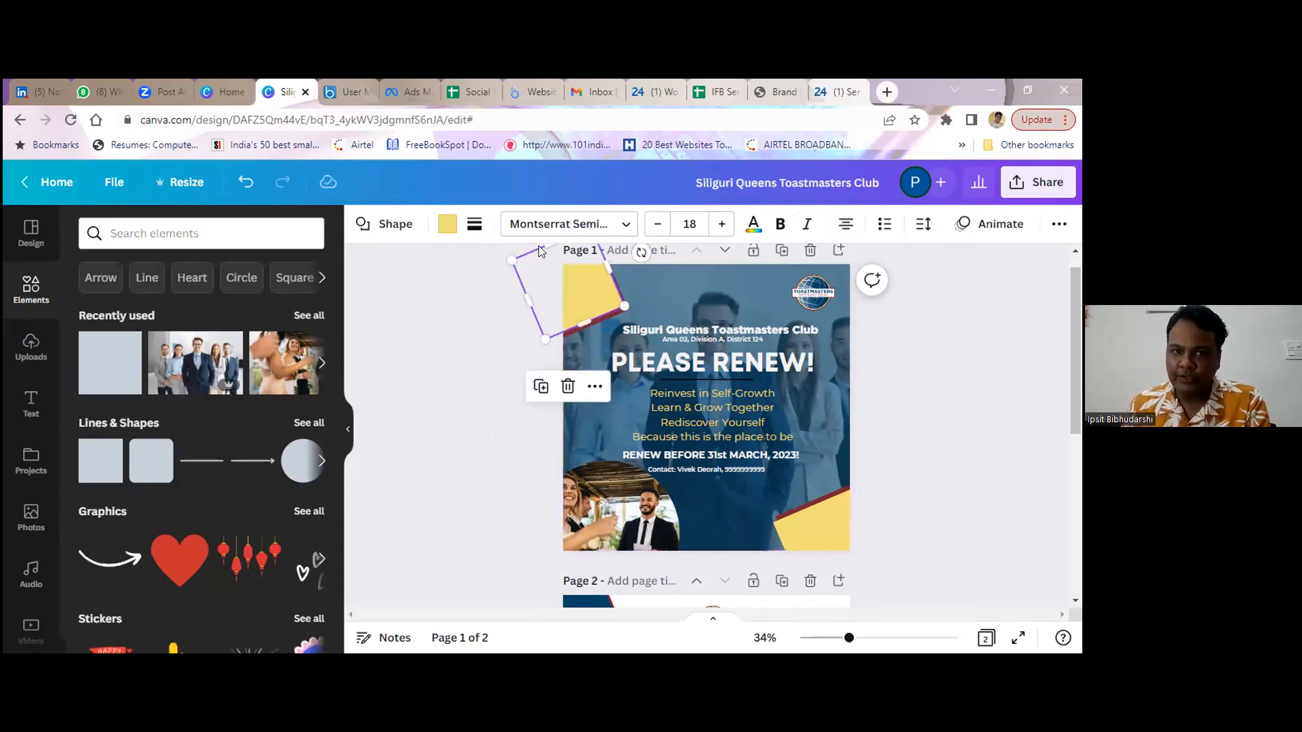
{"action": "left_click", "coordinate": [386, 420]}
{"action": "left_click", "coordinate": [588, 502]}
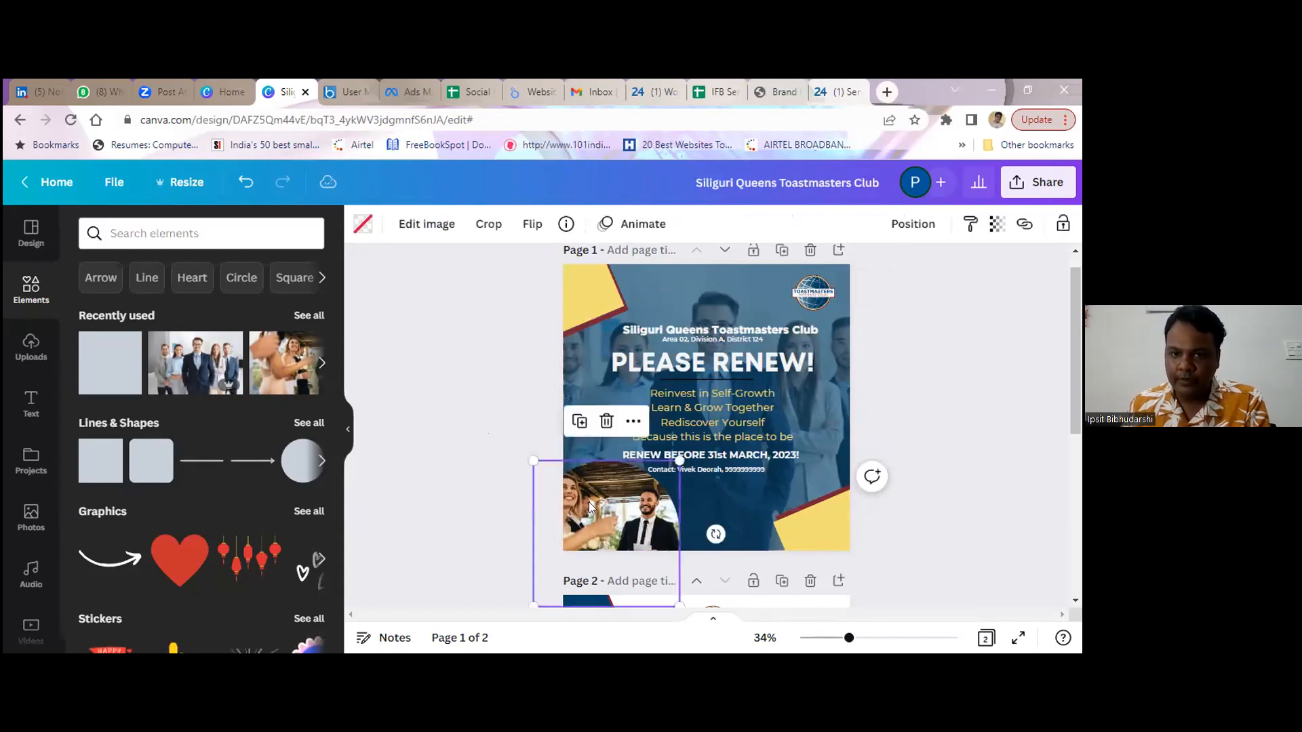
{"action": "key", "text": "Delete"}
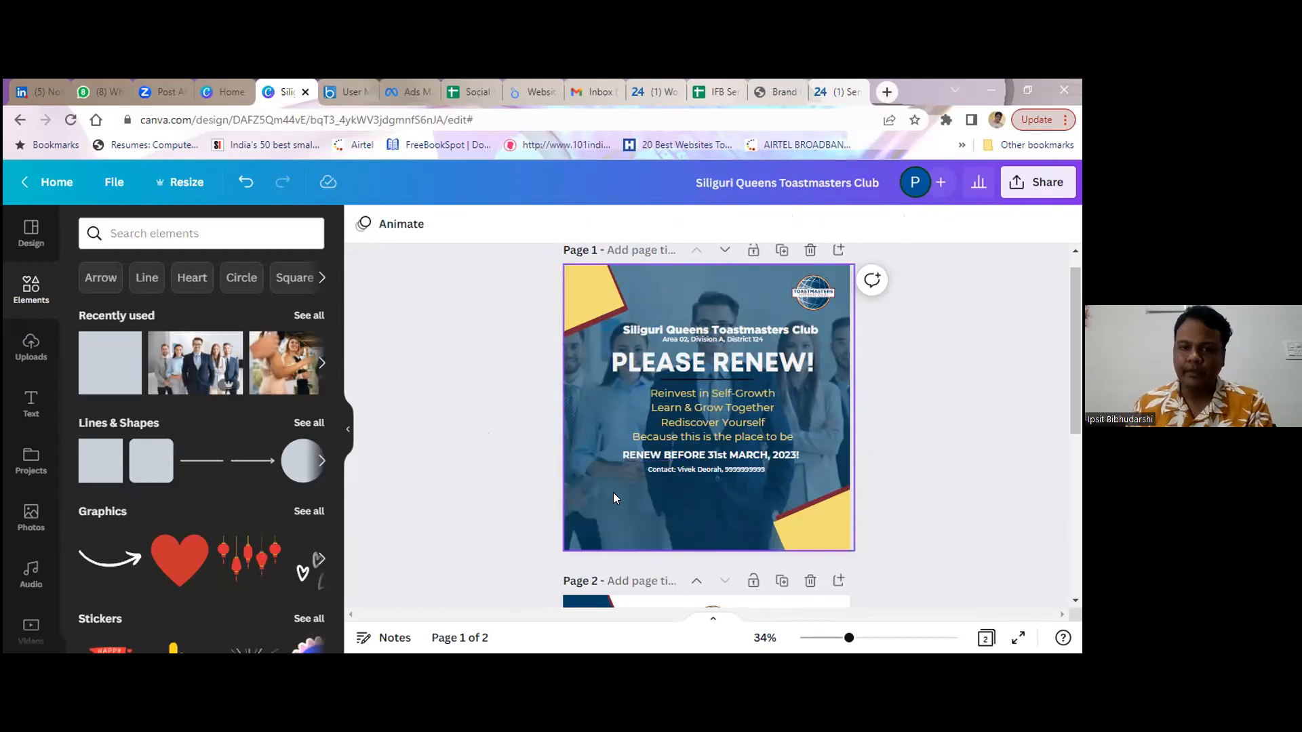
Look through the uploads, text, photo and audio libraries available for the design
{"action": "scroll", "coordinate": [483, 450], "scroll_direction": "down", "scroll_amount": 1}
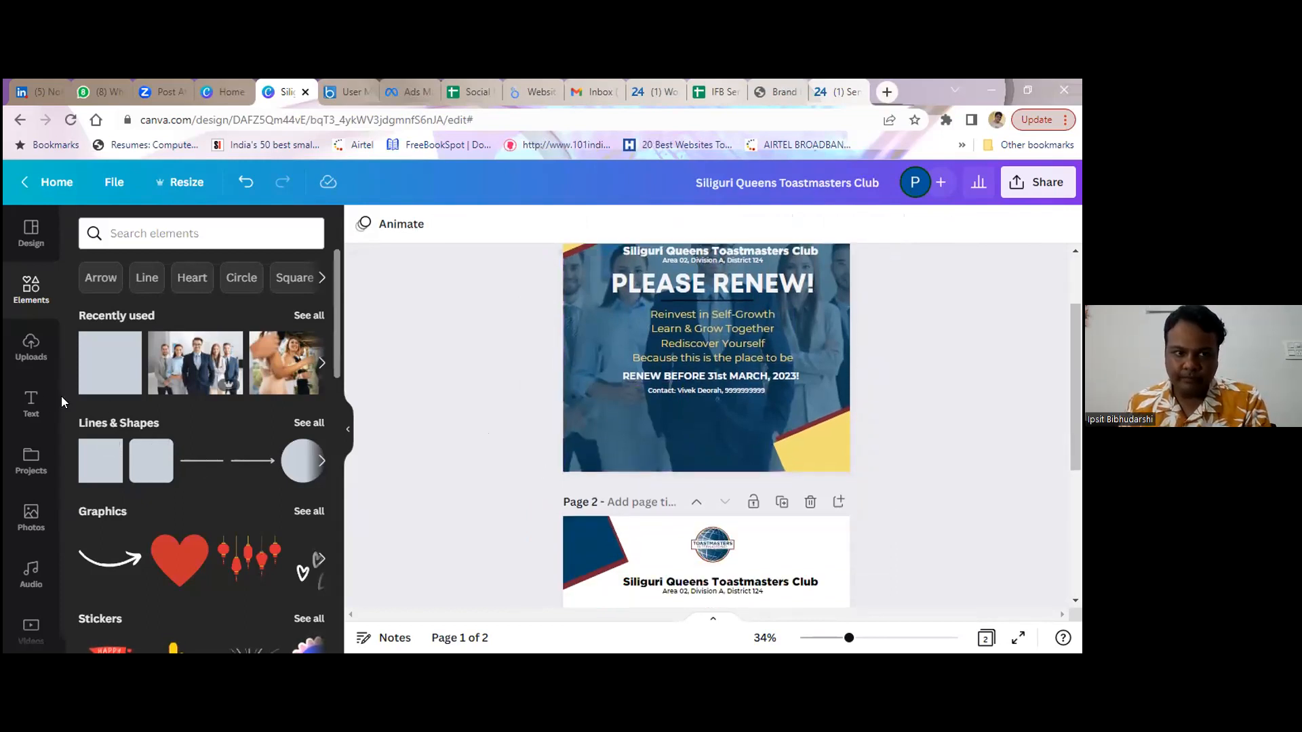
{"action": "left_click", "coordinate": [29, 354]}
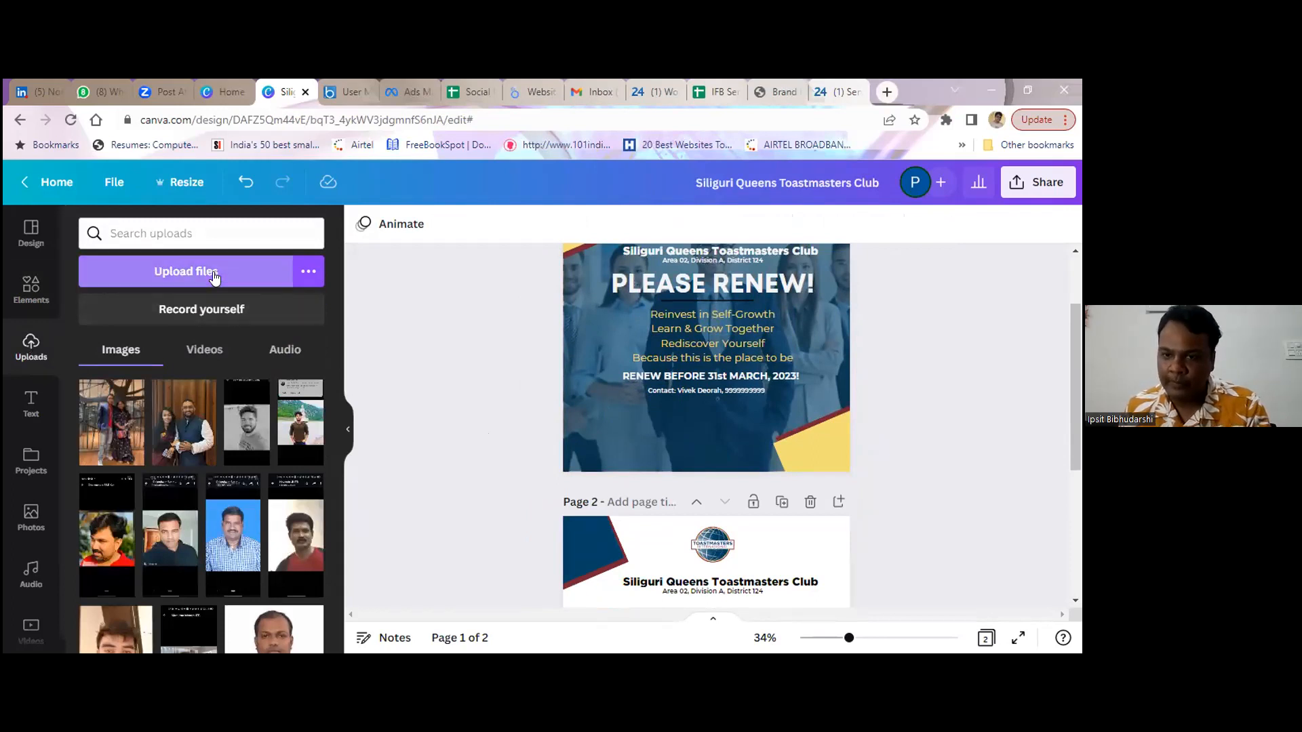
{"action": "left_click", "coordinate": [32, 412]}
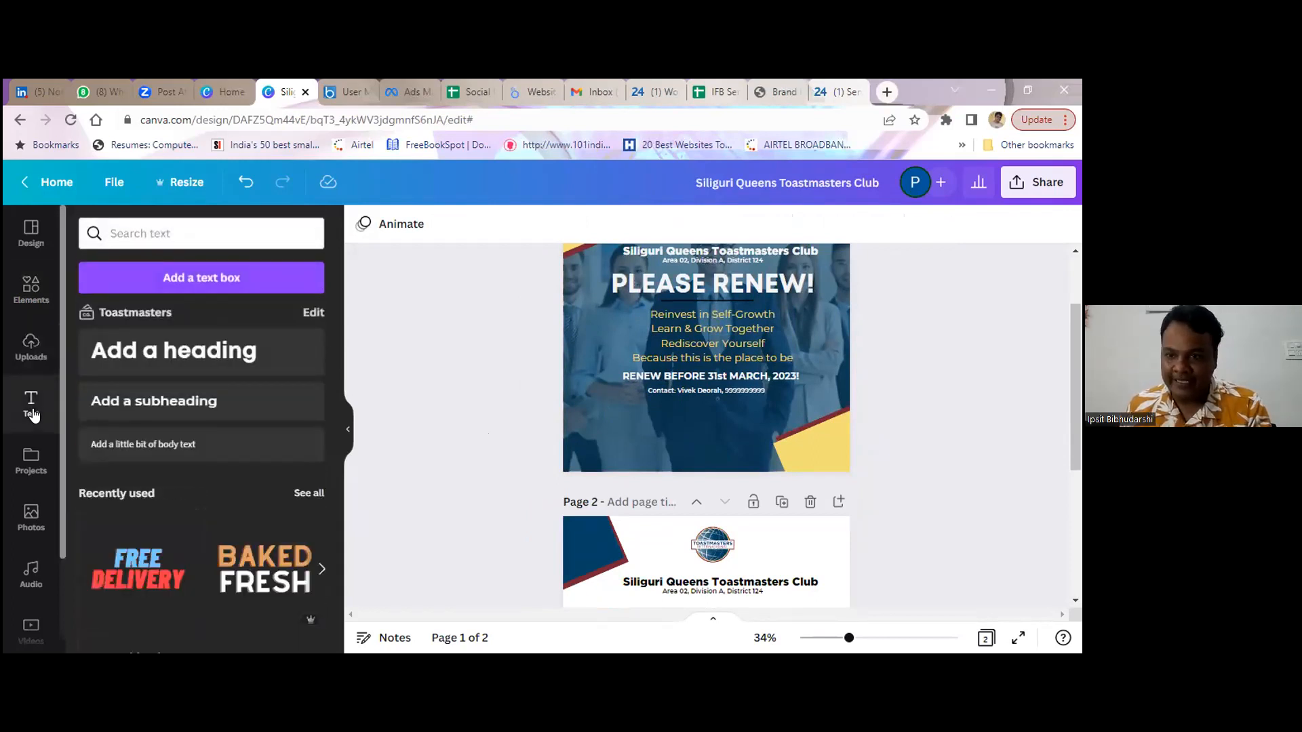
{"action": "scroll", "coordinate": [32, 417], "scroll_direction": "down", "scroll_amount": 2}
{"action": "left_click", "coordinate": [31, 438]}
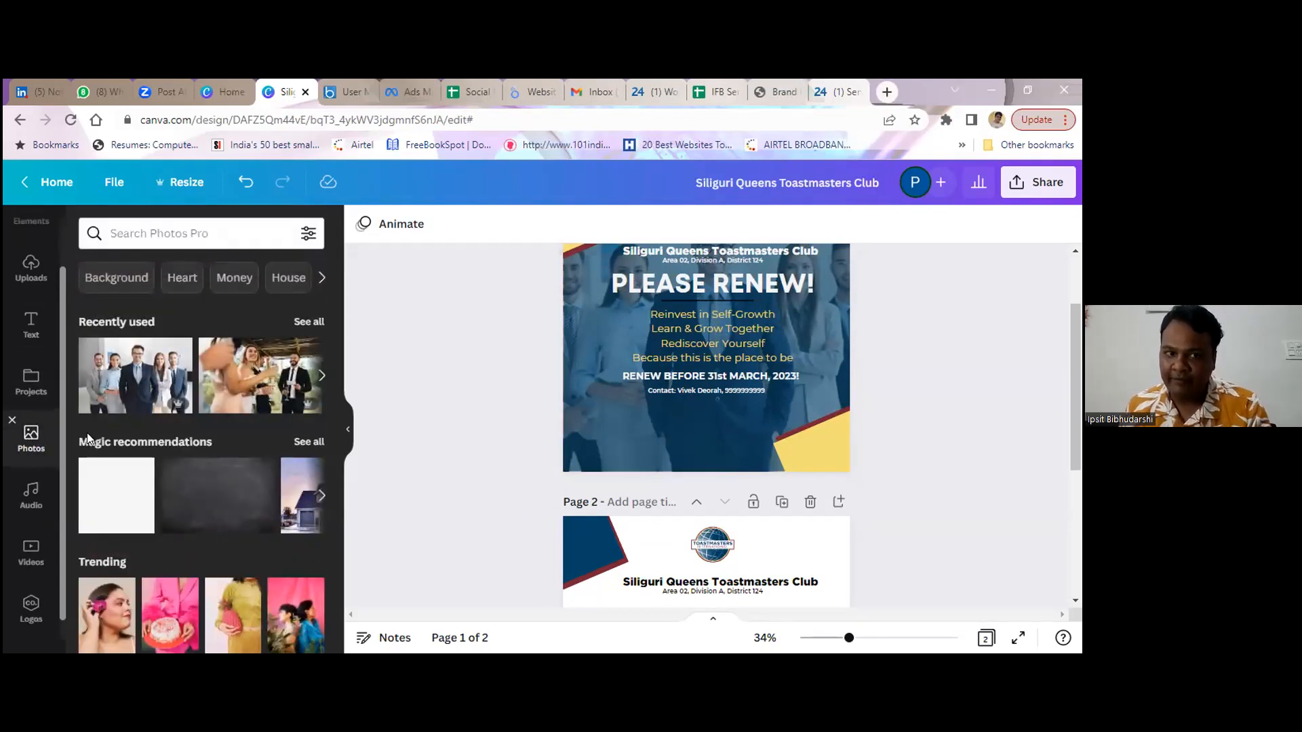
{"action": "scroll", "coordinate": [29, 459], "scroll_direction": "down", "scroll_amount": 1}
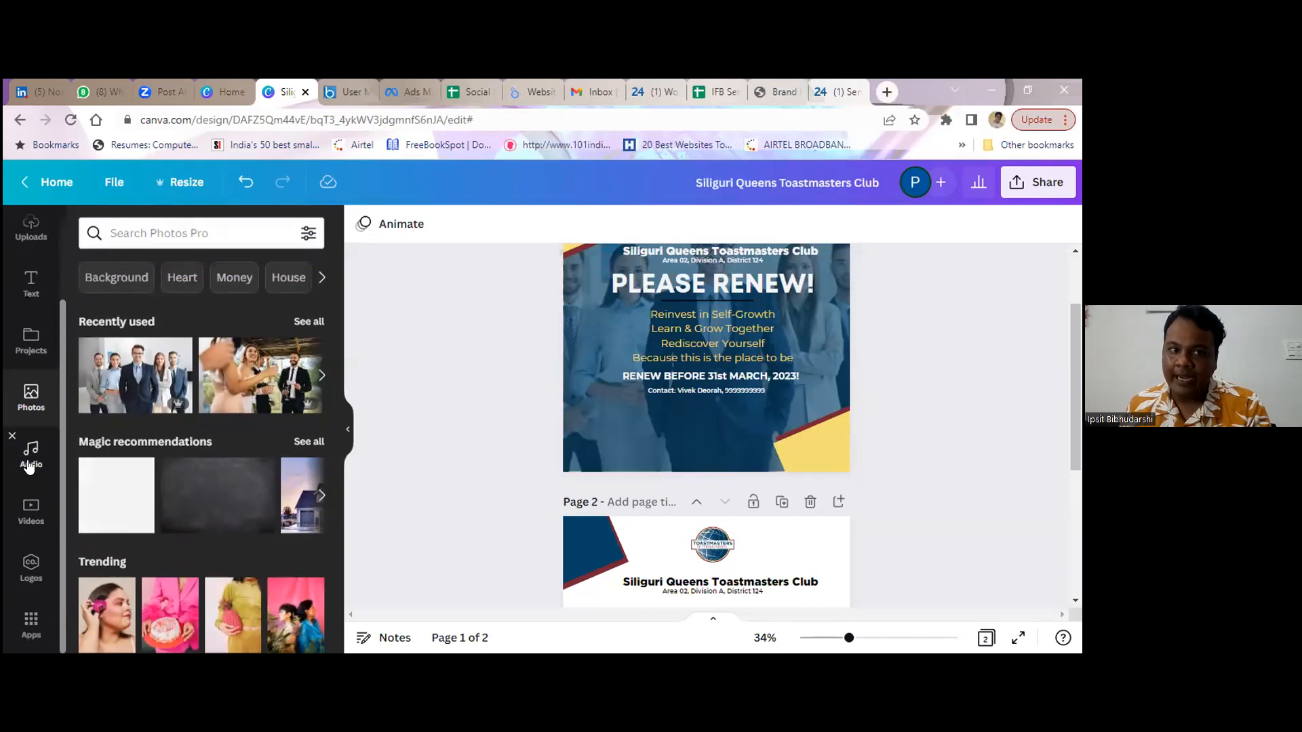
{"action": "left_click", "coordinate": [30, 455]}
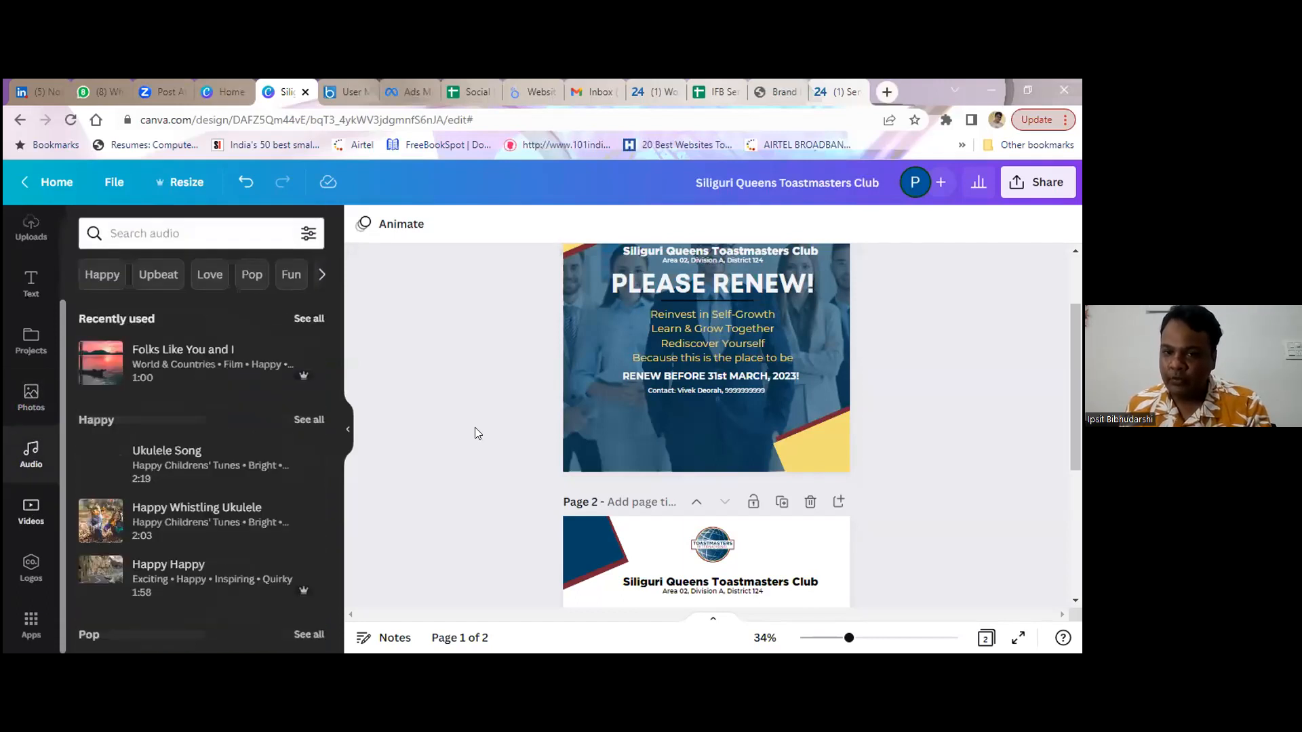
{"action": "scroll", "coordinate": [469, 429], "scroll_direction": "up", "scroll_amount": 3}
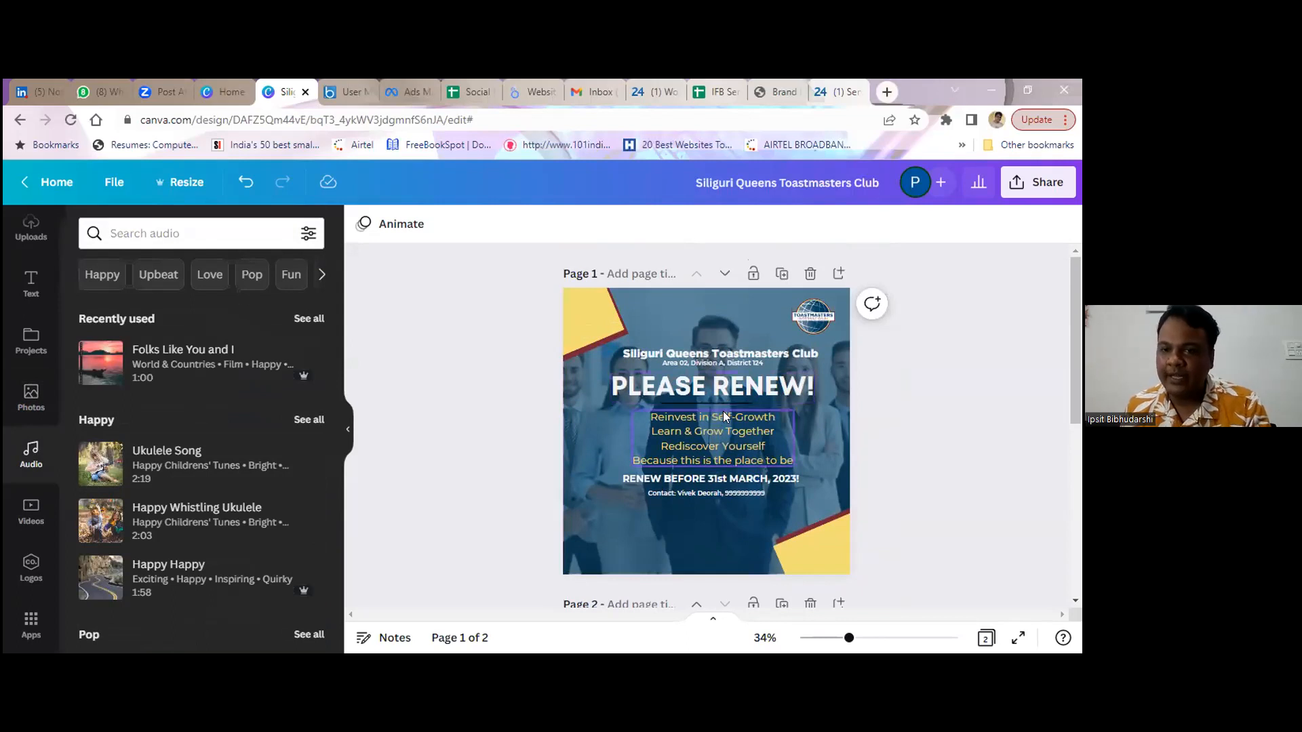
Apply the Typewriter text animation to the "PLEASE RENEW!" heading on page 1
{"action": "left_click", "coordinate": [755, 384]}
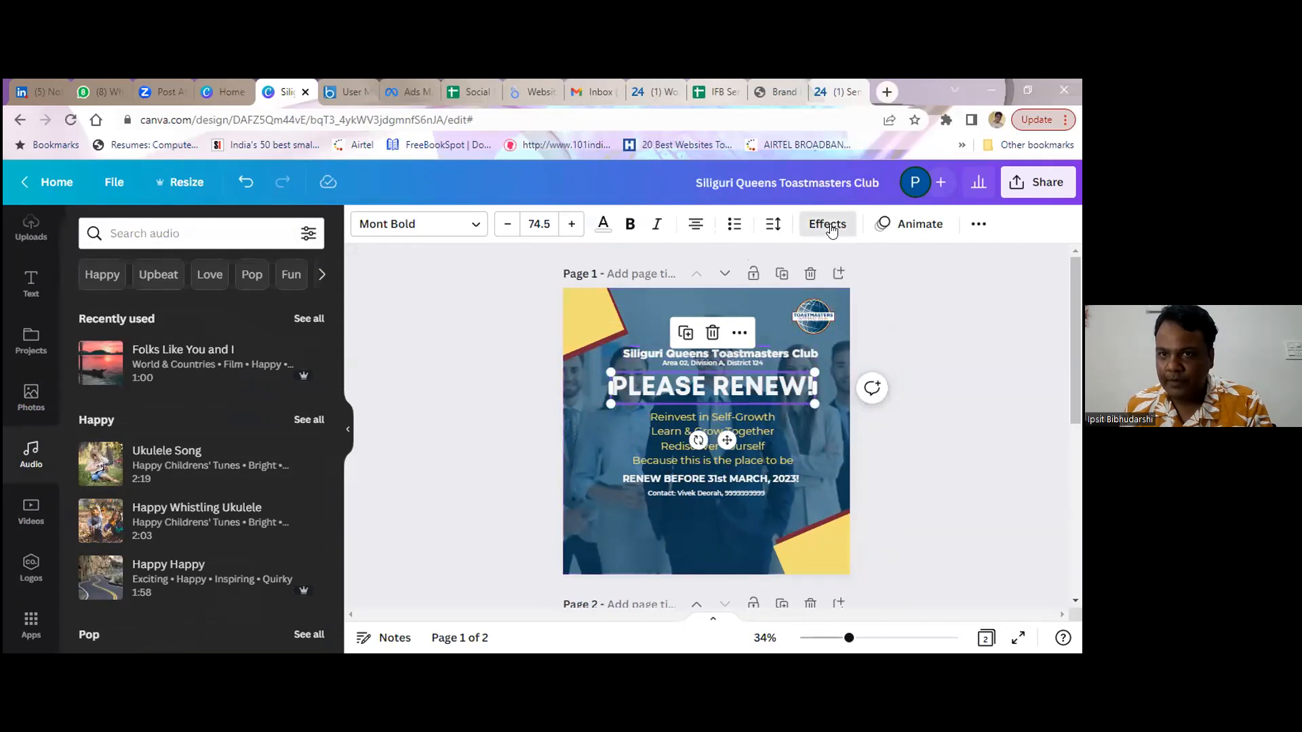
{"action": "left_click", "coordinate": [909, 227]}
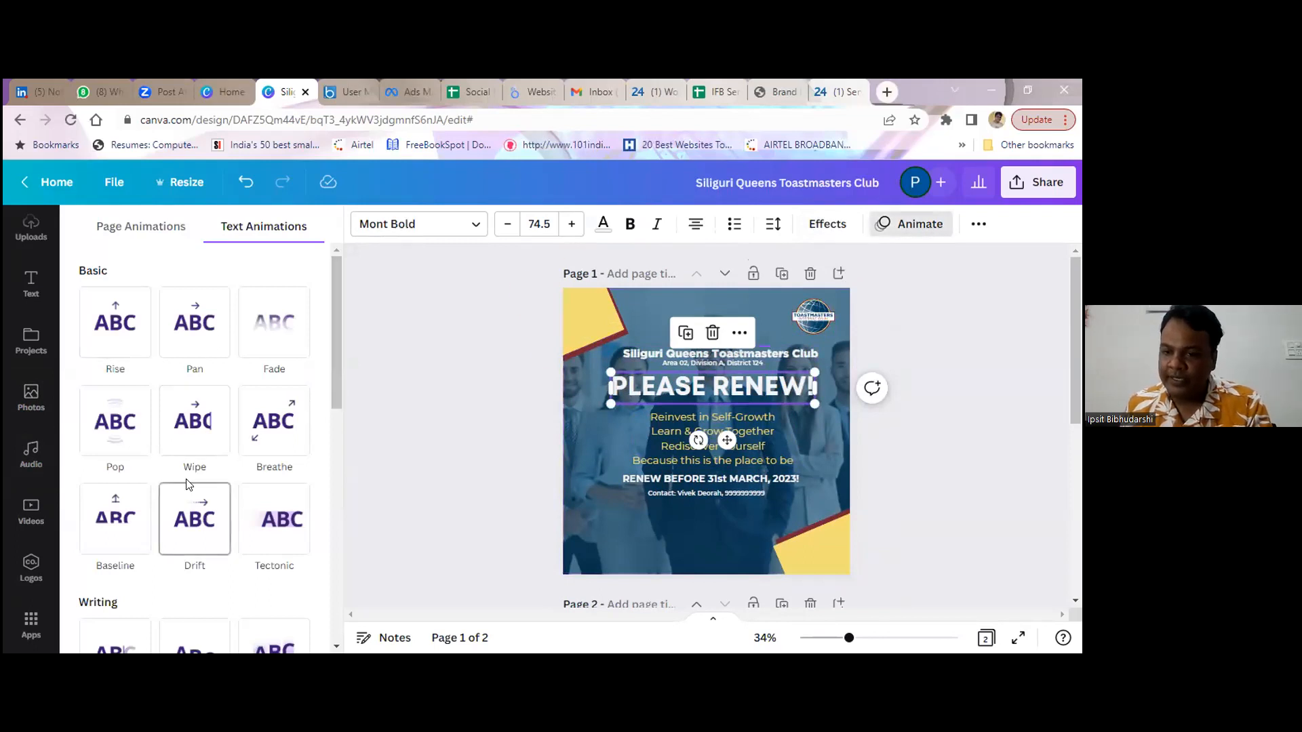
{"action": "left_click", "coordinate": [180, 459]}
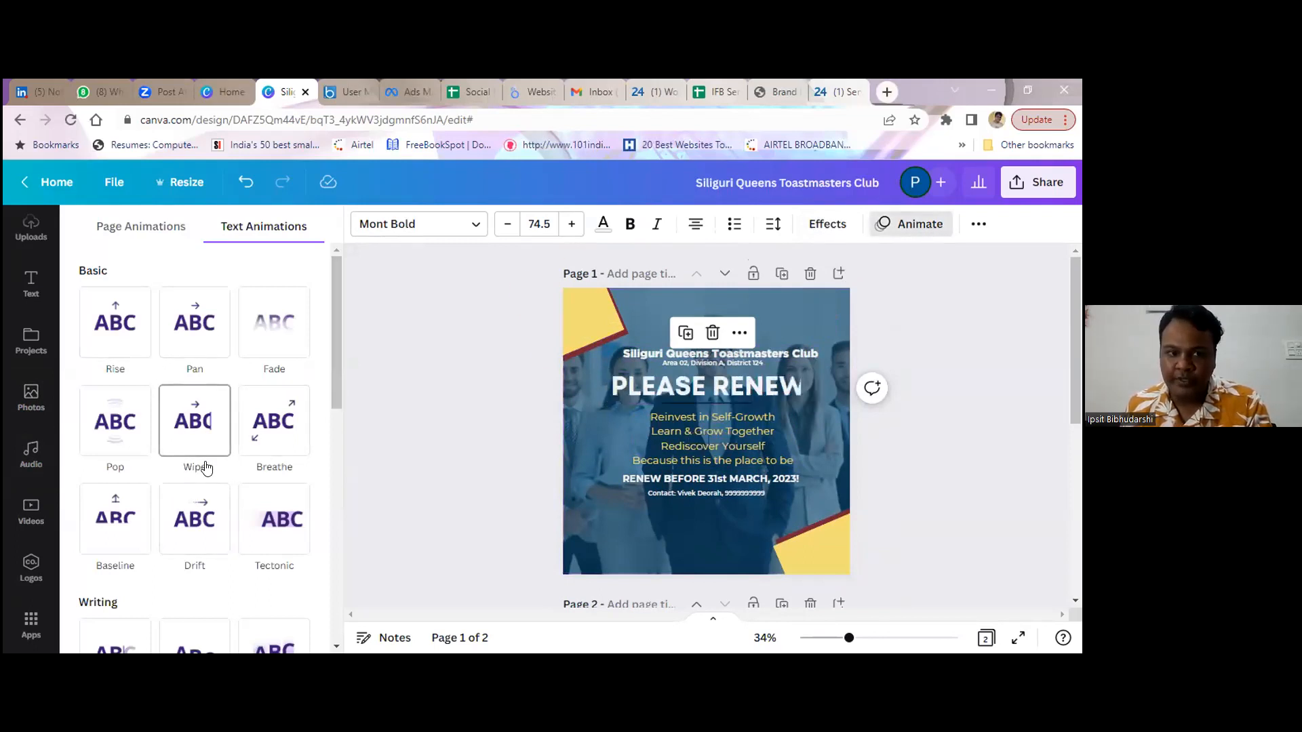
{"action": "scroll", "coordinate": [176, 448], "scroll_direction": "down", "scroll_amount": 3}
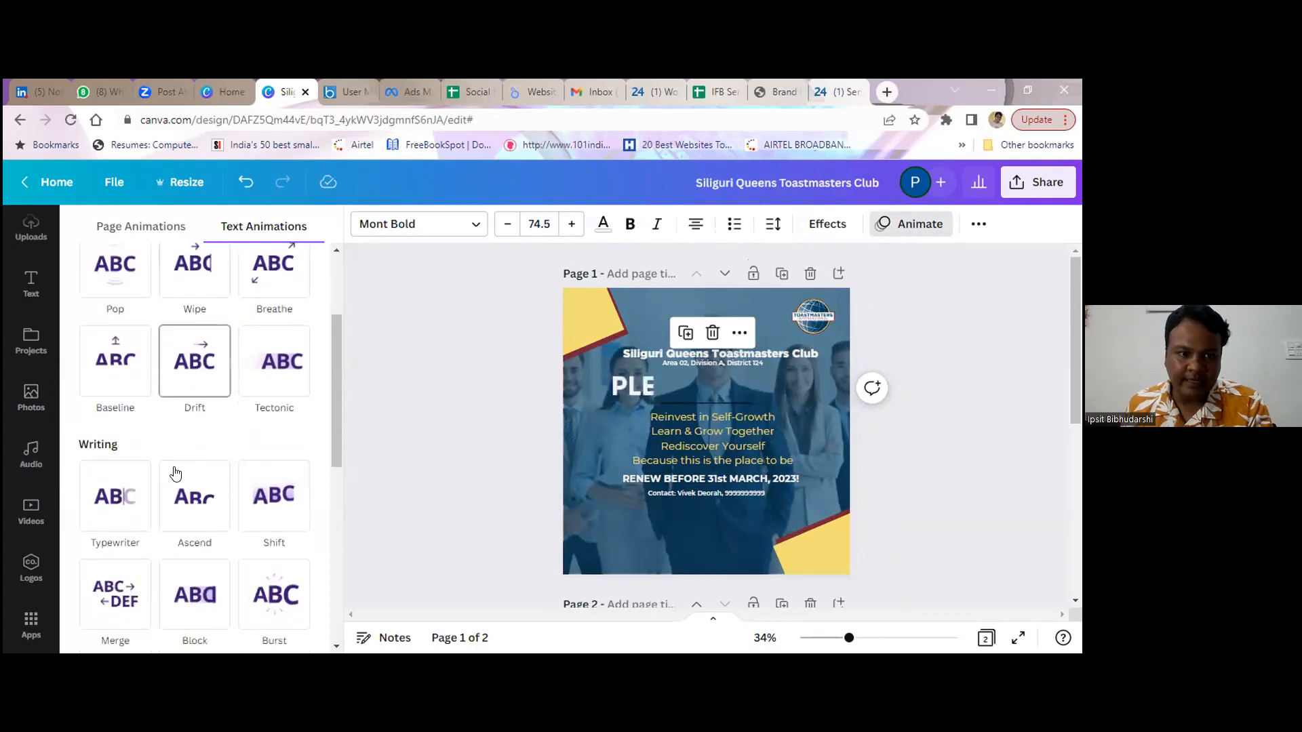
{"action": "left_click", "coordinate": [123, 501]}
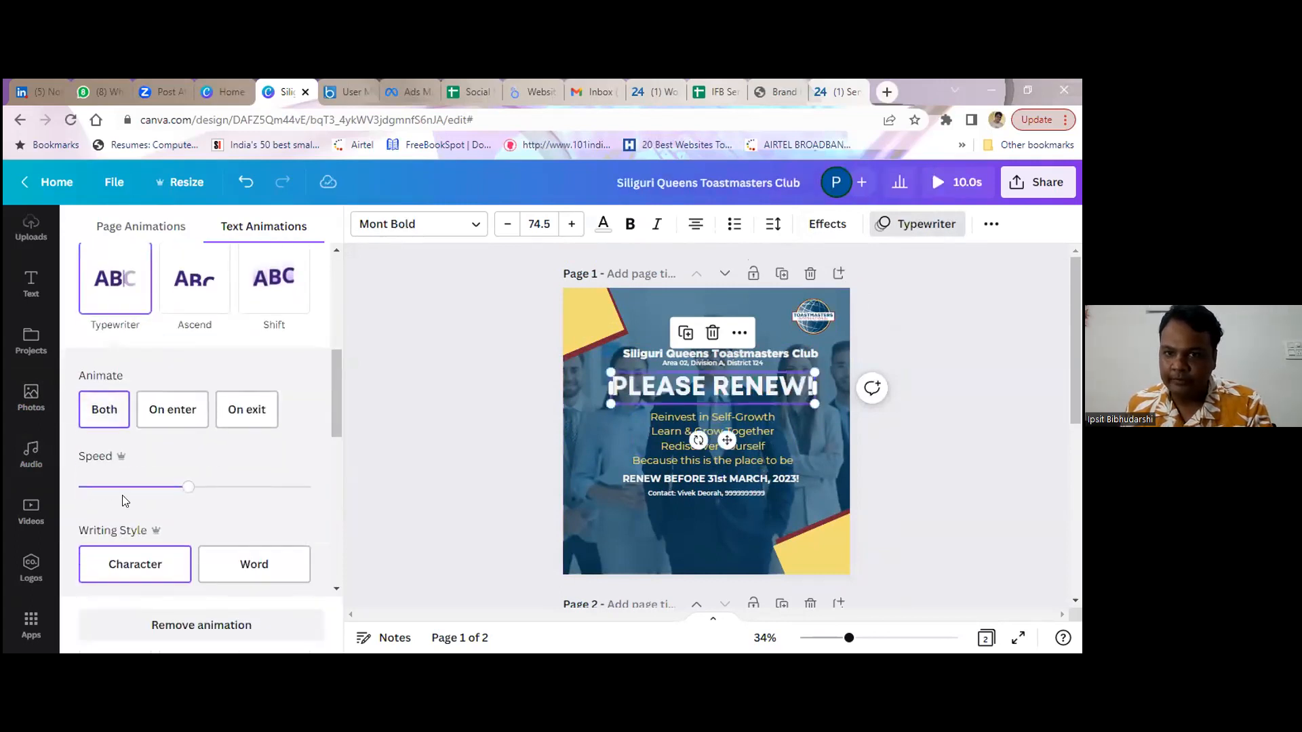
{"action": "left_click", "coordinate": [436, 389]}
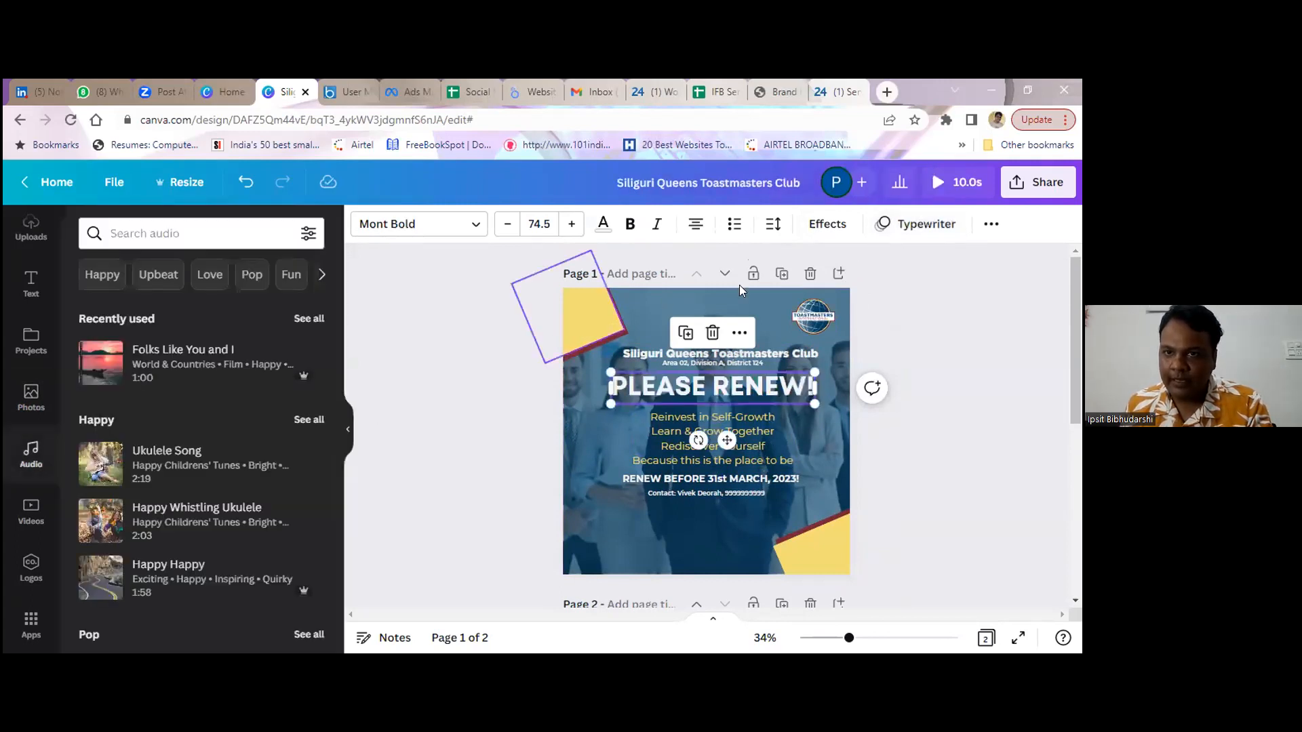
Preview the animated design and review the Typewriter settings of the "PLEASE RENEW!" heading
{"action": "left_click", "coordinate": [956, 183]}
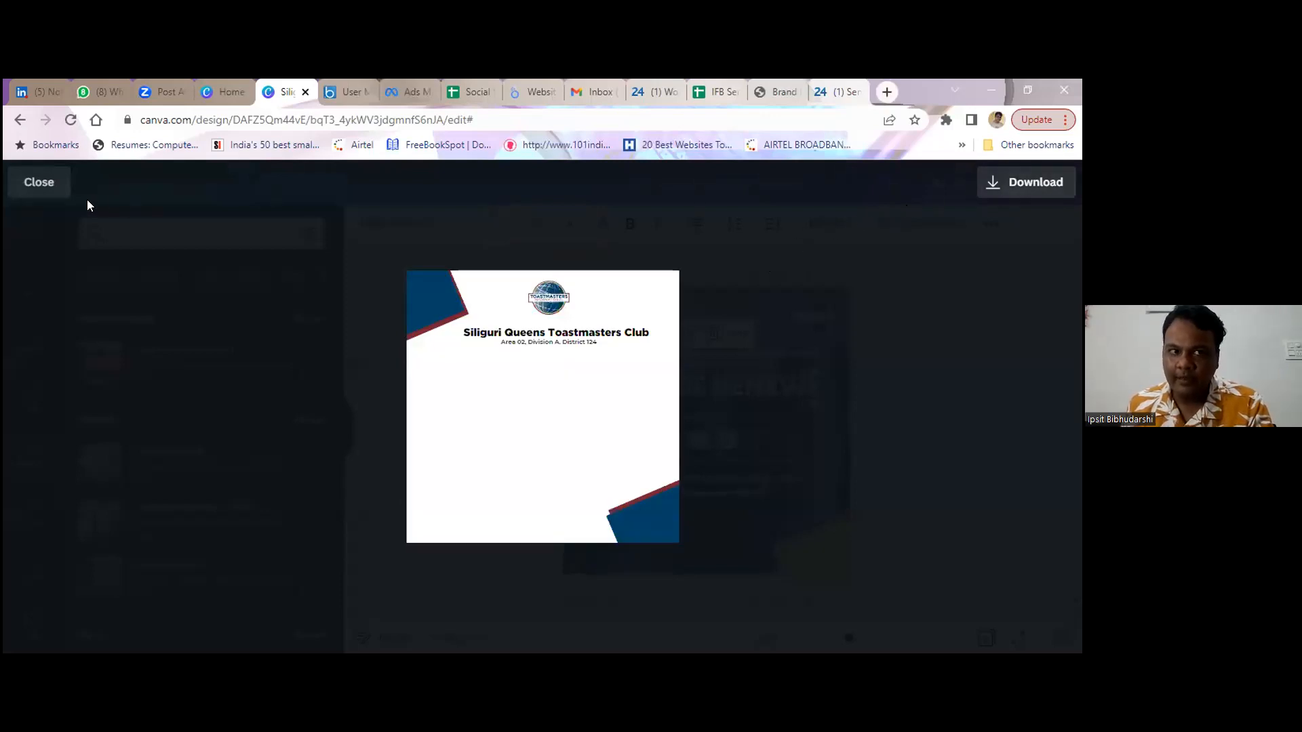
{"action": "left_click", "coordinate": [51, 190]}
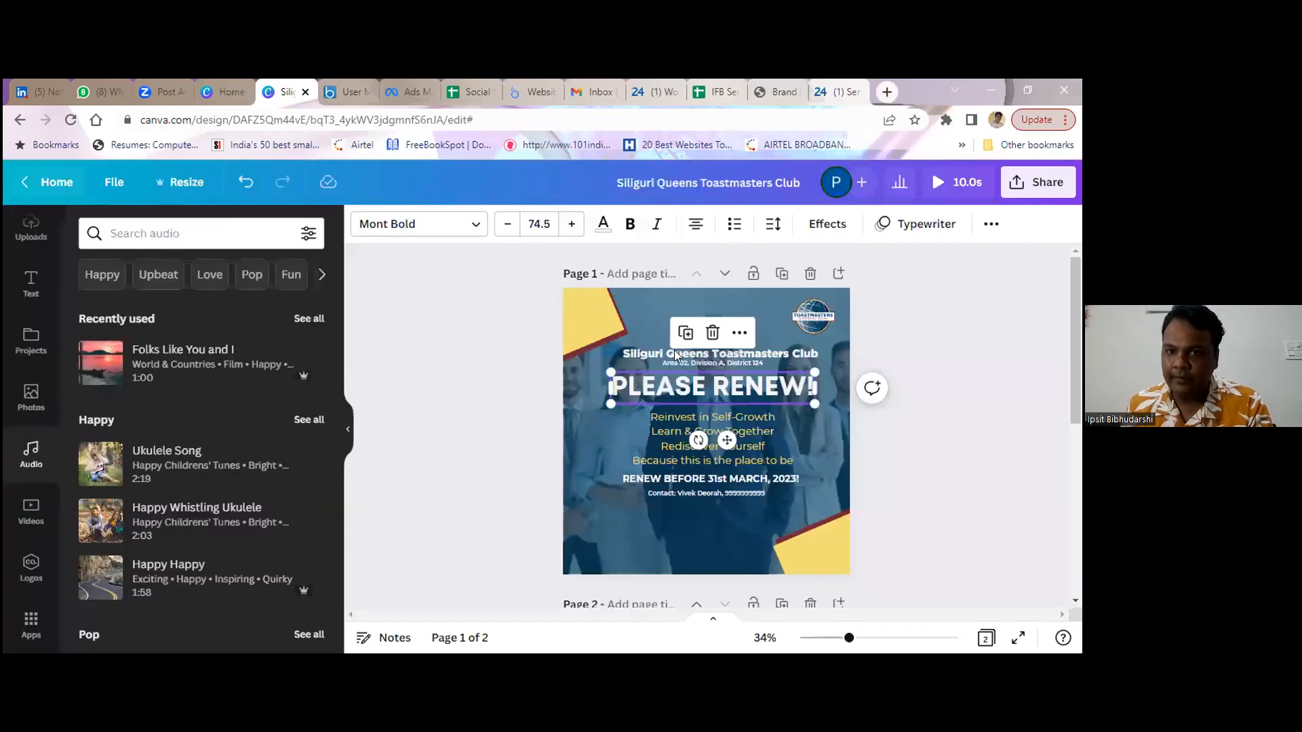
{"action": "left_click", "coordinate": [471, 499]}
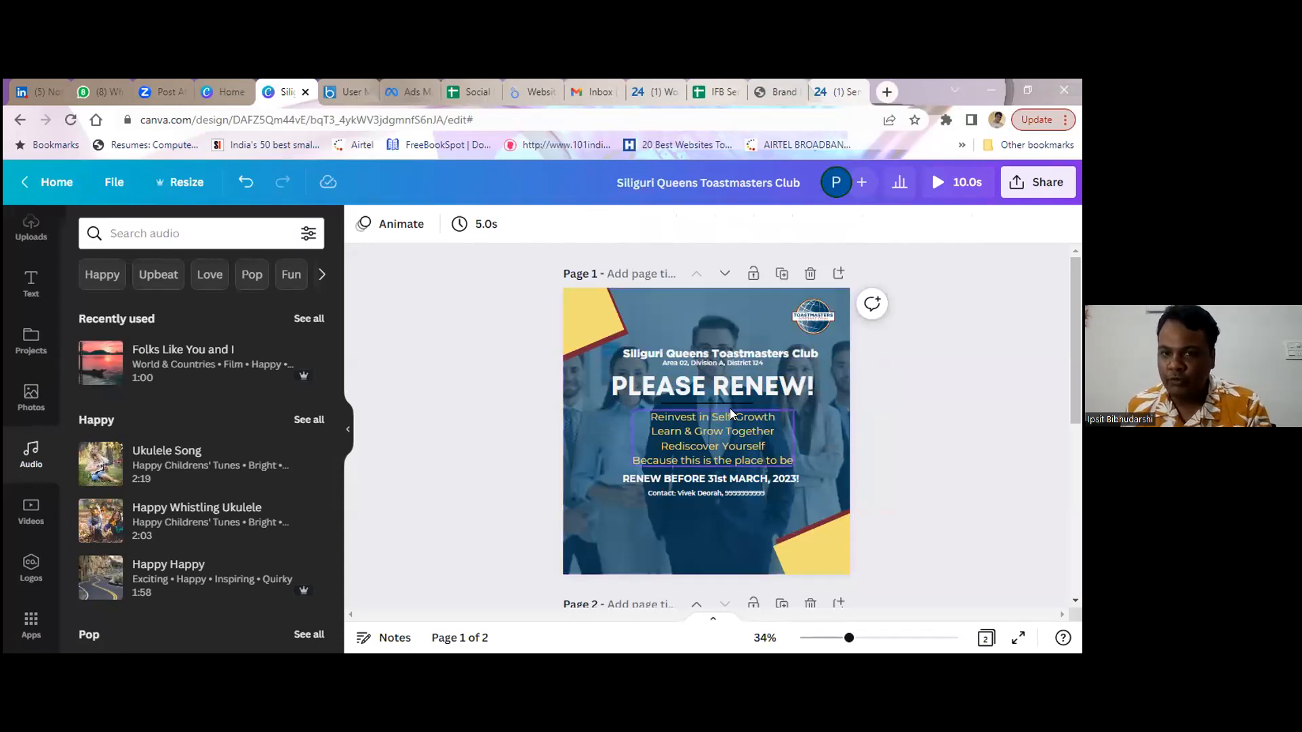
{"action": "left_click", "coordinate": [756, 389]}
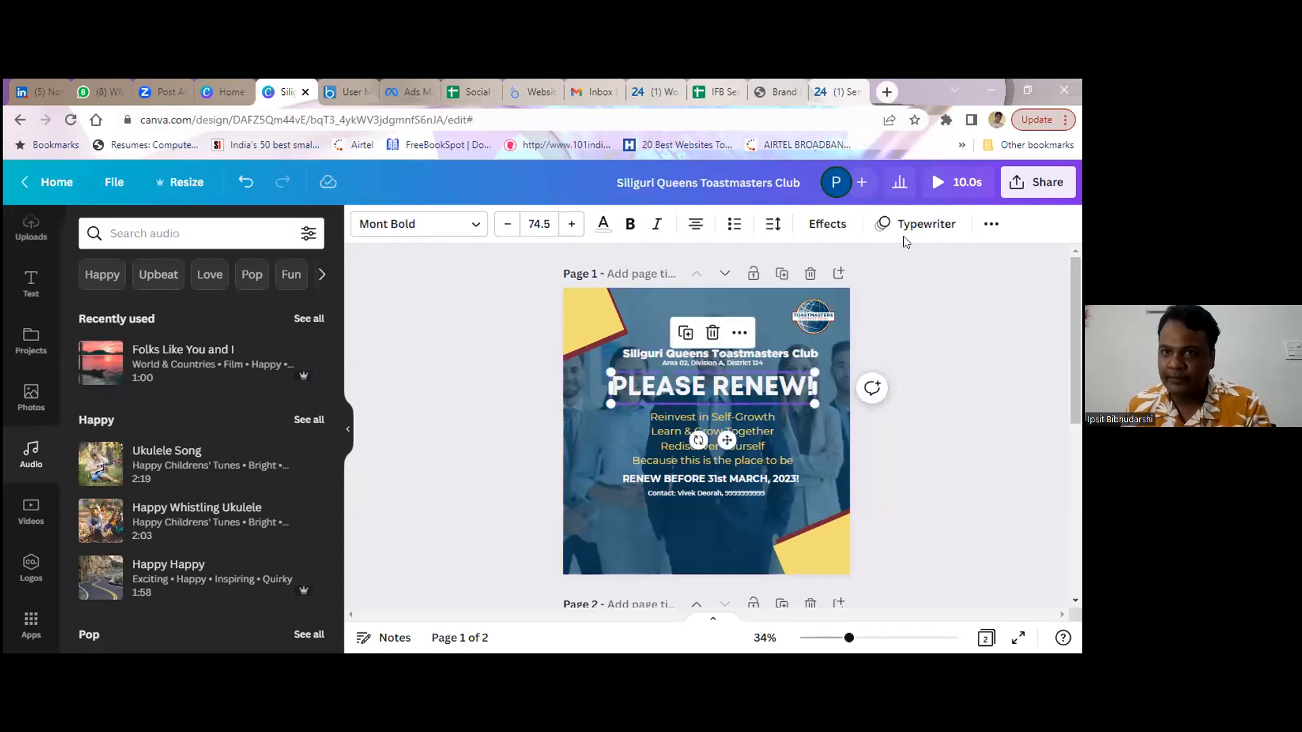
{"action": "left_click", "coordinate": [917, 223]}
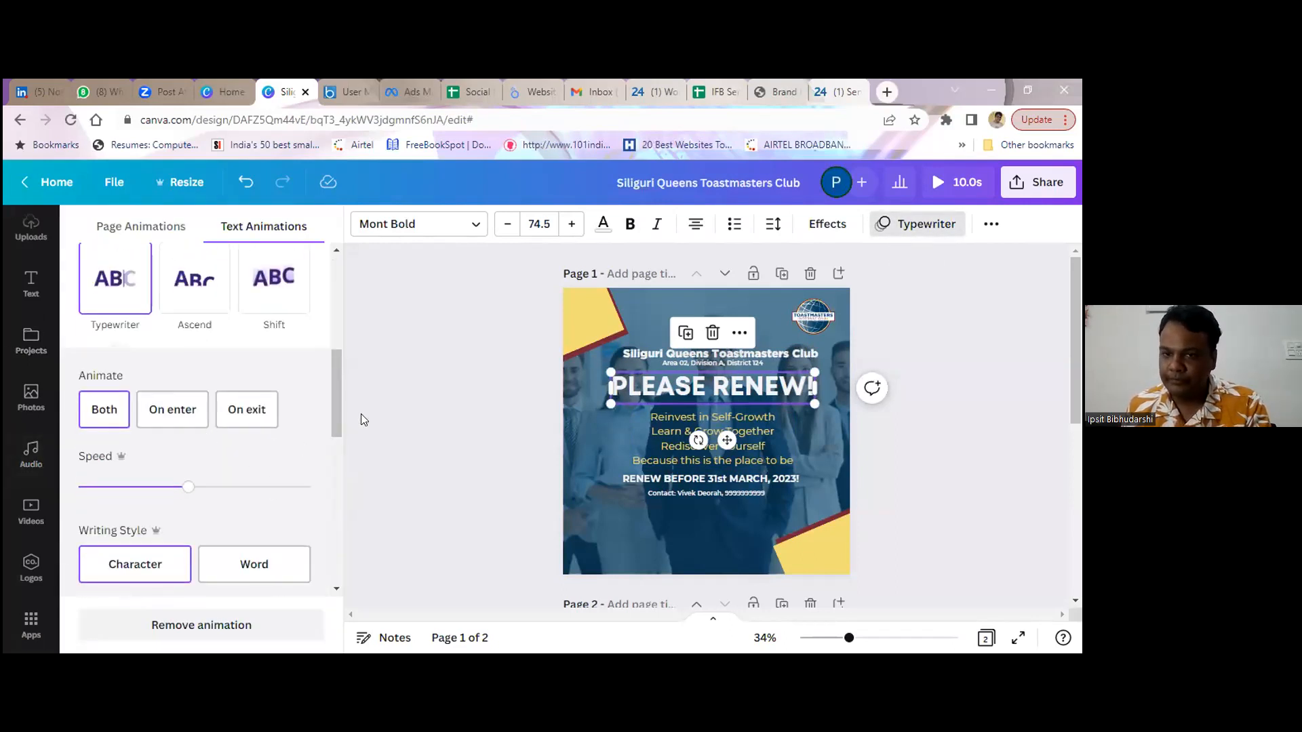
{"action": "left_click", "coordinate": [398, 394]}
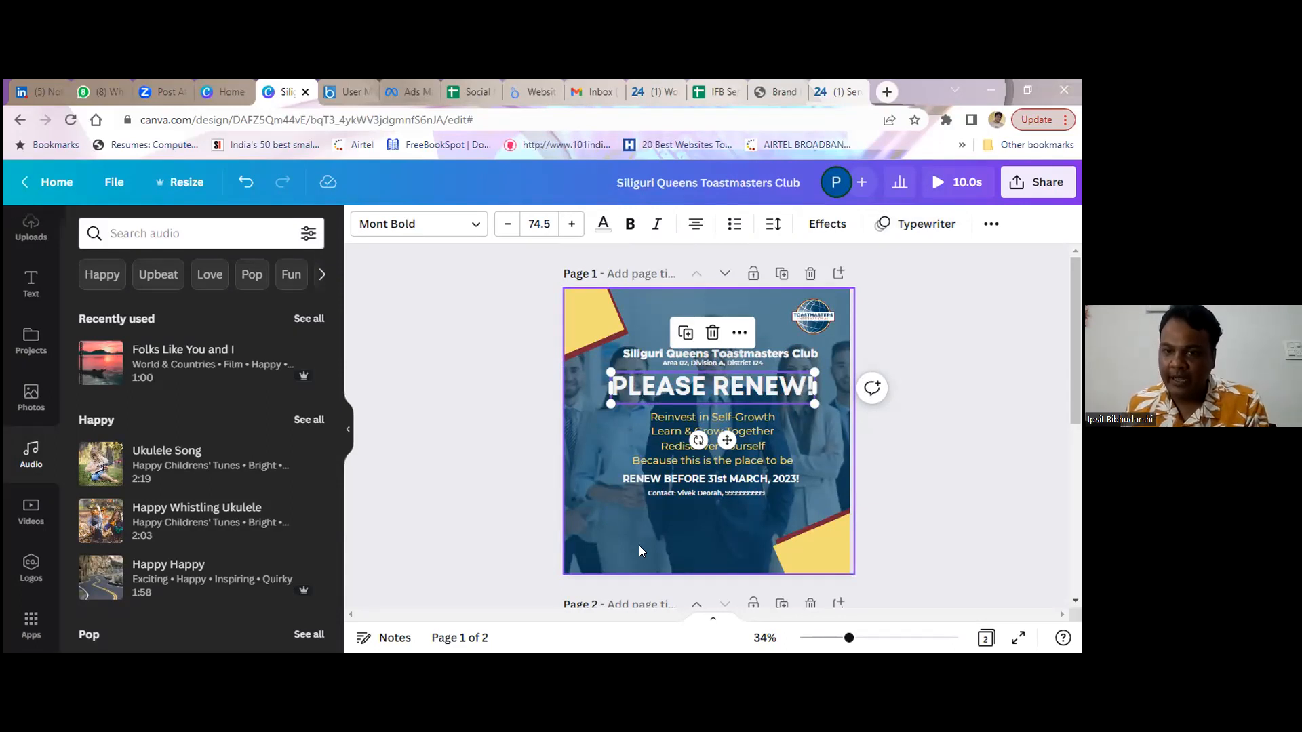
Replace the "PLEASE RENEW!" heading with "MESSAGE FROM DIVD!"
{"action": "left_click", "coordinate": [739, 391]}
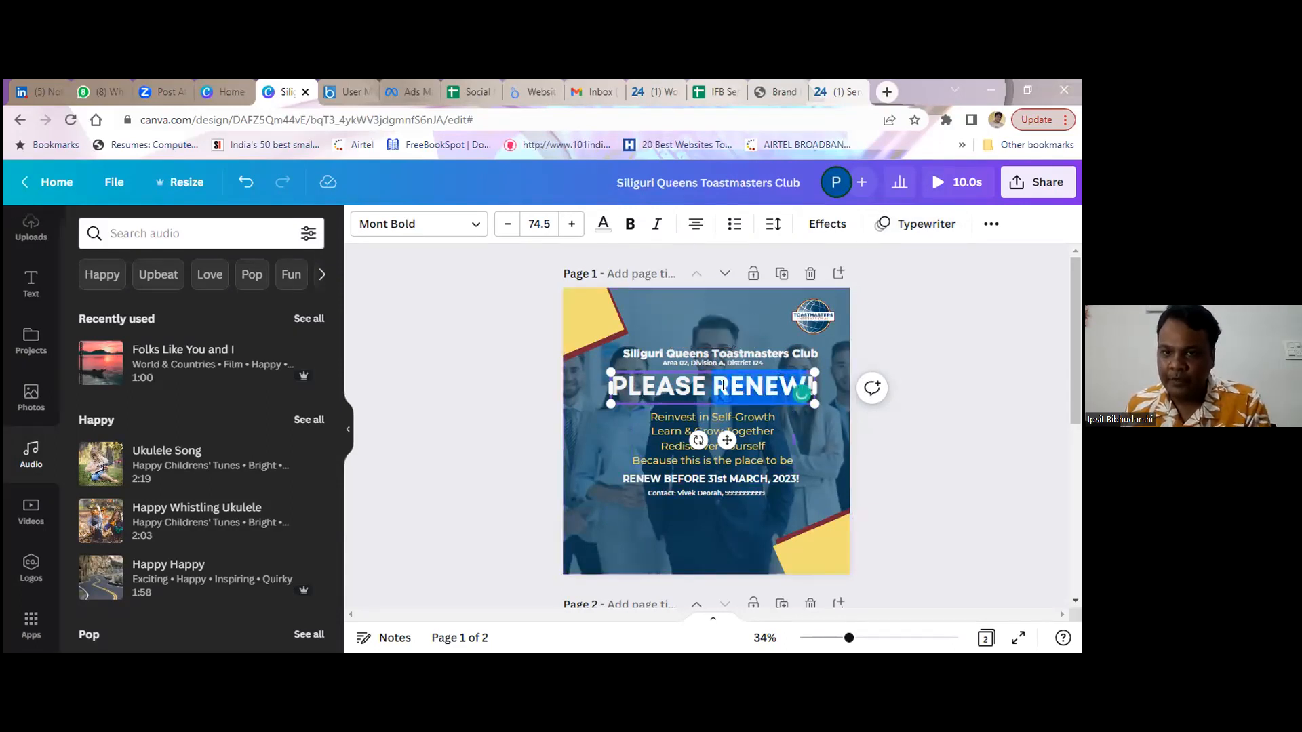
{"action": "triple_click", "coordinate": [681, 390]}
{"action": "type", "text": "ME"}
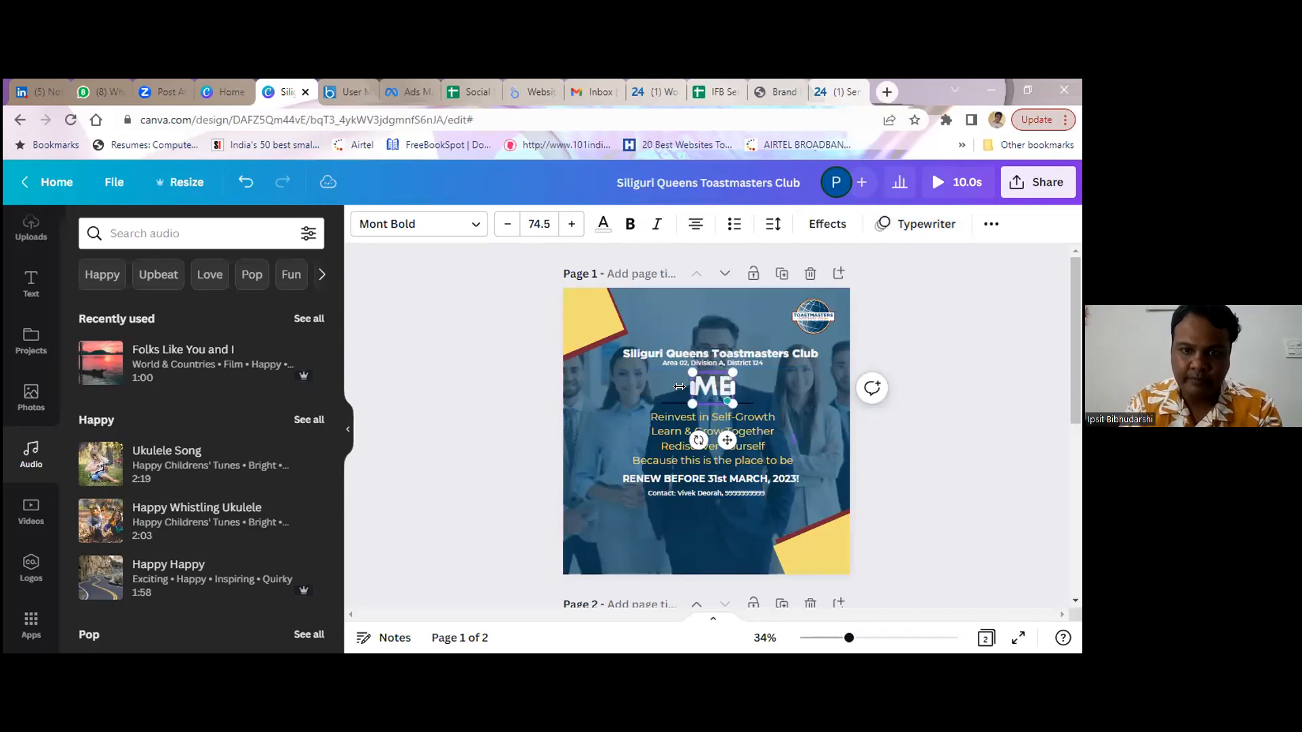
{"action": "type", "text": "SSAGE FROM DIVD"}
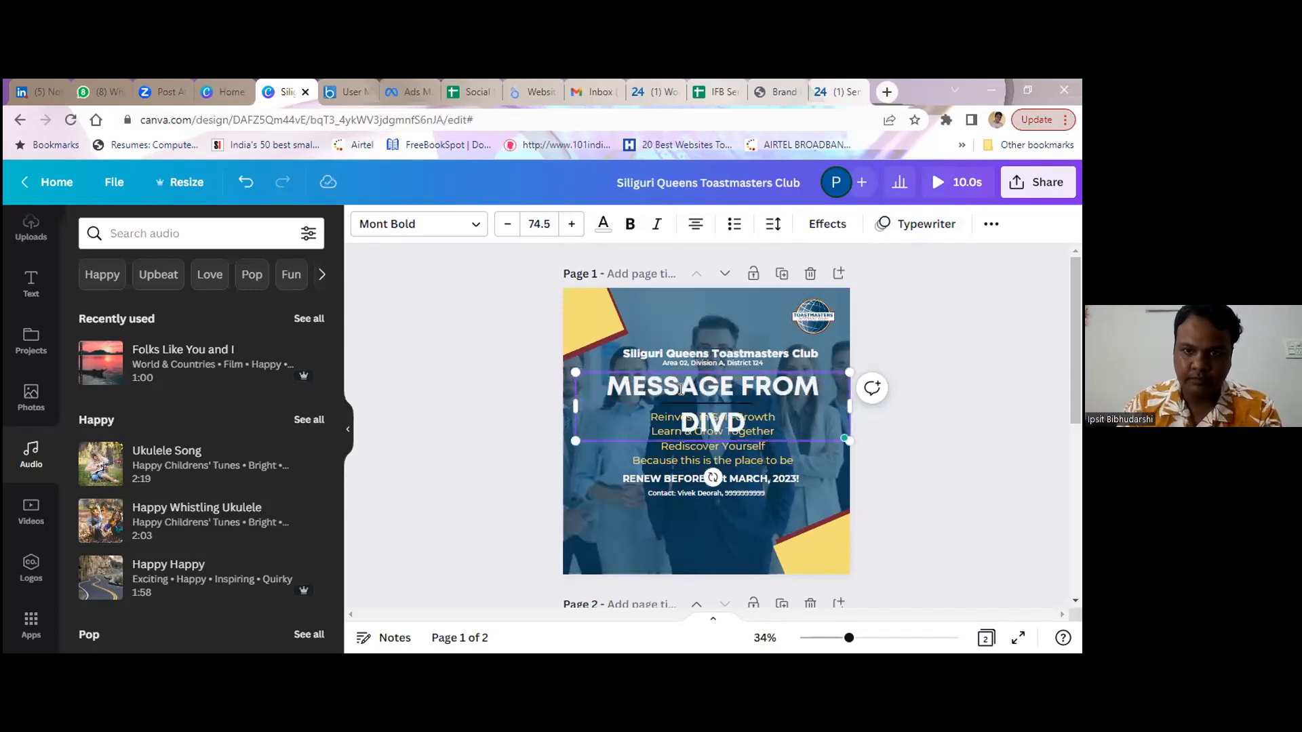
{"action": "type", "text": "!"}
Reduce the "MESSAGE FROM DIVD!" heading's font size to 57.5 so it fits on one line
{"action": "triple_click", "coordinate": [681, 388]}
{"action": "left_click", "coordinate": [512, 231]}
{"action": "left_click", "coordinate": [512, 231]}
{"action": "left_click", "coordinate": [511, 230]}
{"action": "left_click", "coordinate": [510, 231]}
{"action": "left_click", "coordinate": [509, 230]}
{"action": "left_click", "coordinate": [509, 230]}
{"action": "left_click", "coordinate": [509, 231]}
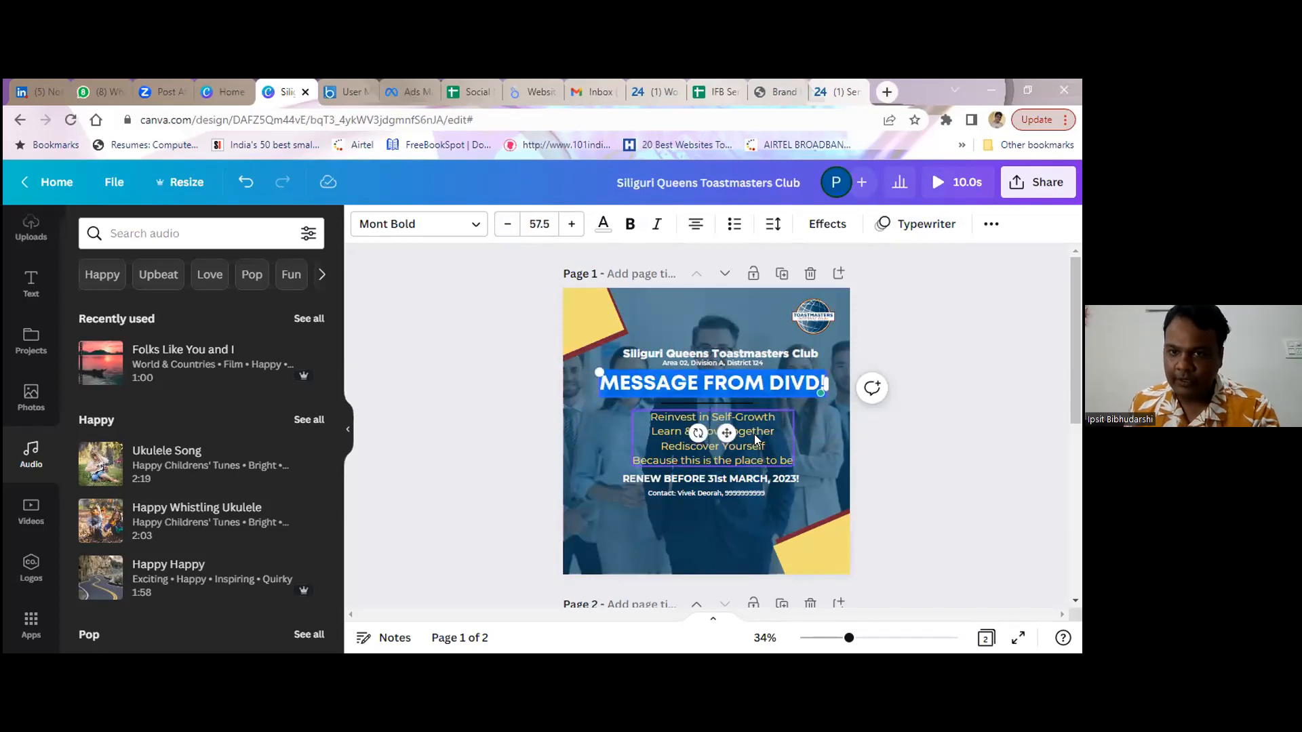
Delete the yellow four-line text, the renewal deadline line and the contact line from page 1
{"action": "left_click", "coordinate": [754, 433]}
{"action": "key", "text": "Delete"}
{"action": "left_click", "coordinate": [753, 477]}
{"action": "key", "text": "Delete"}
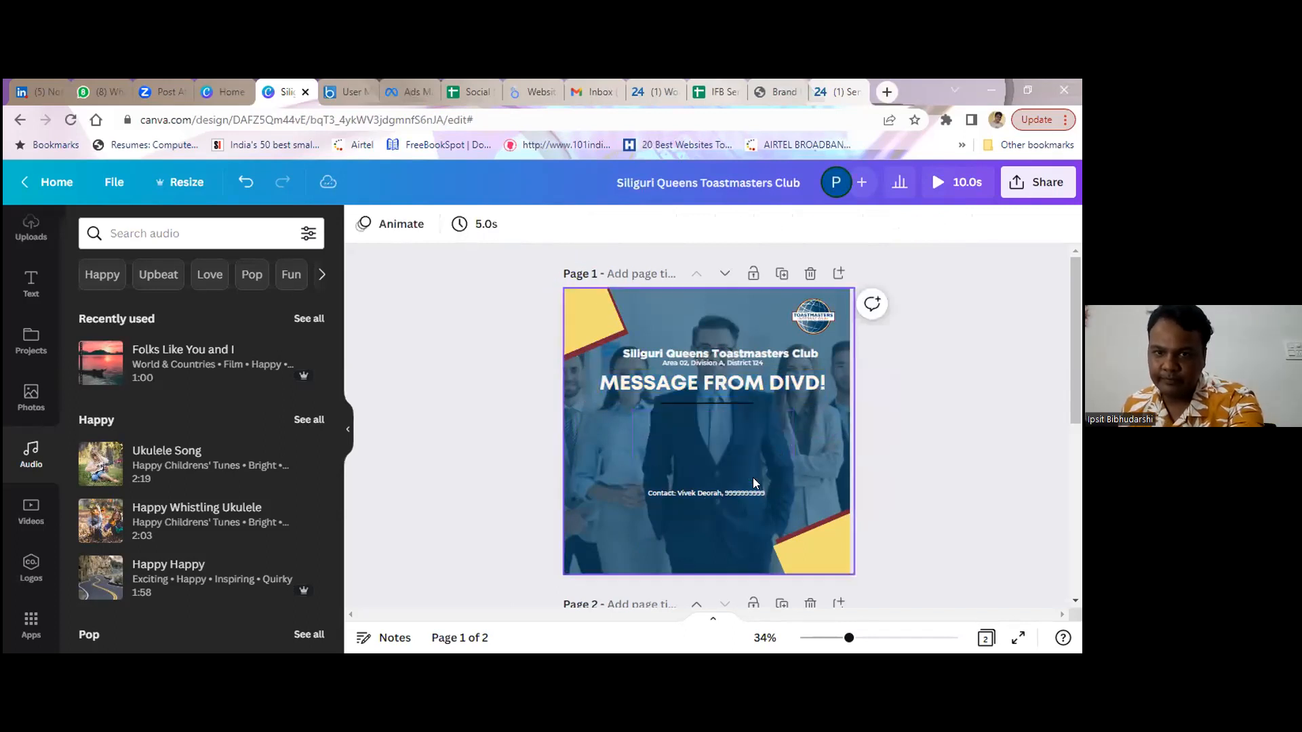
{"action": "left_click", "coordinate": [749, 489]}
{"action": "key", "text": "Delete"}
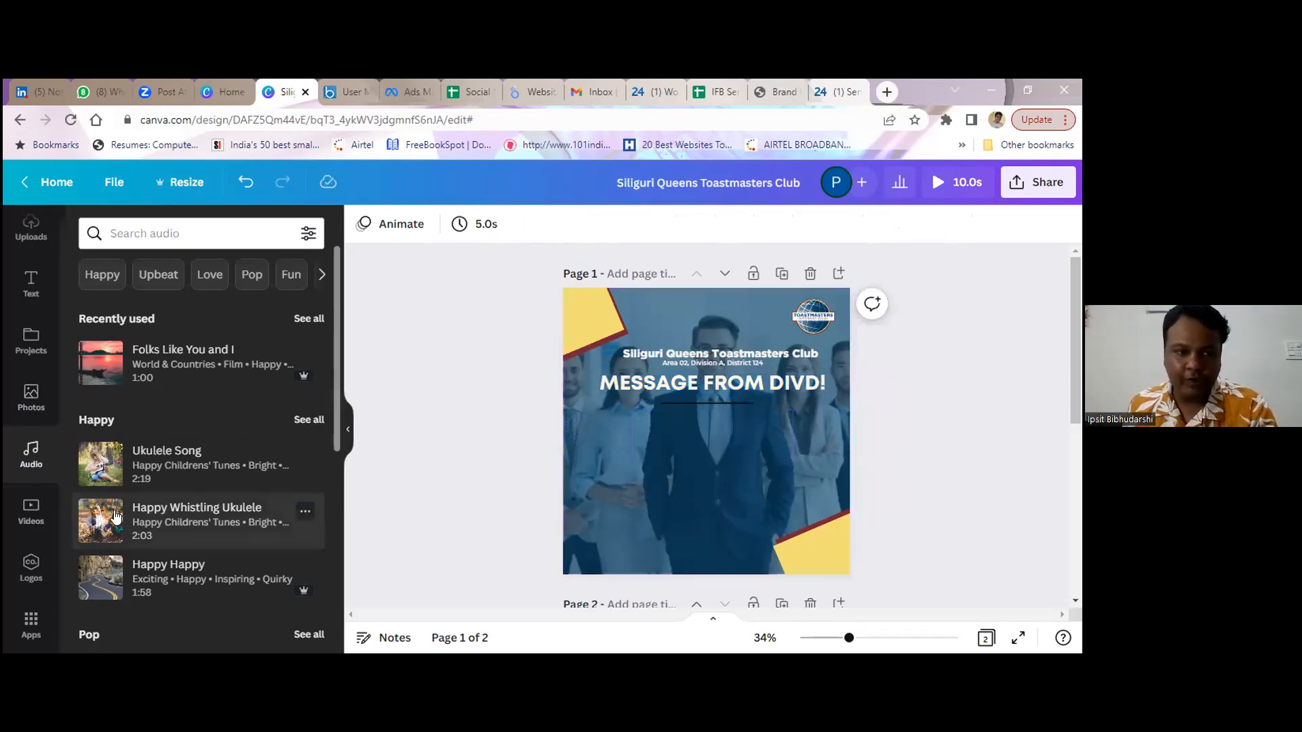
Search the elements for "frame" and add the plain circular frame to page 1
{"action": "left_click", "coordinate": [47, 509]}
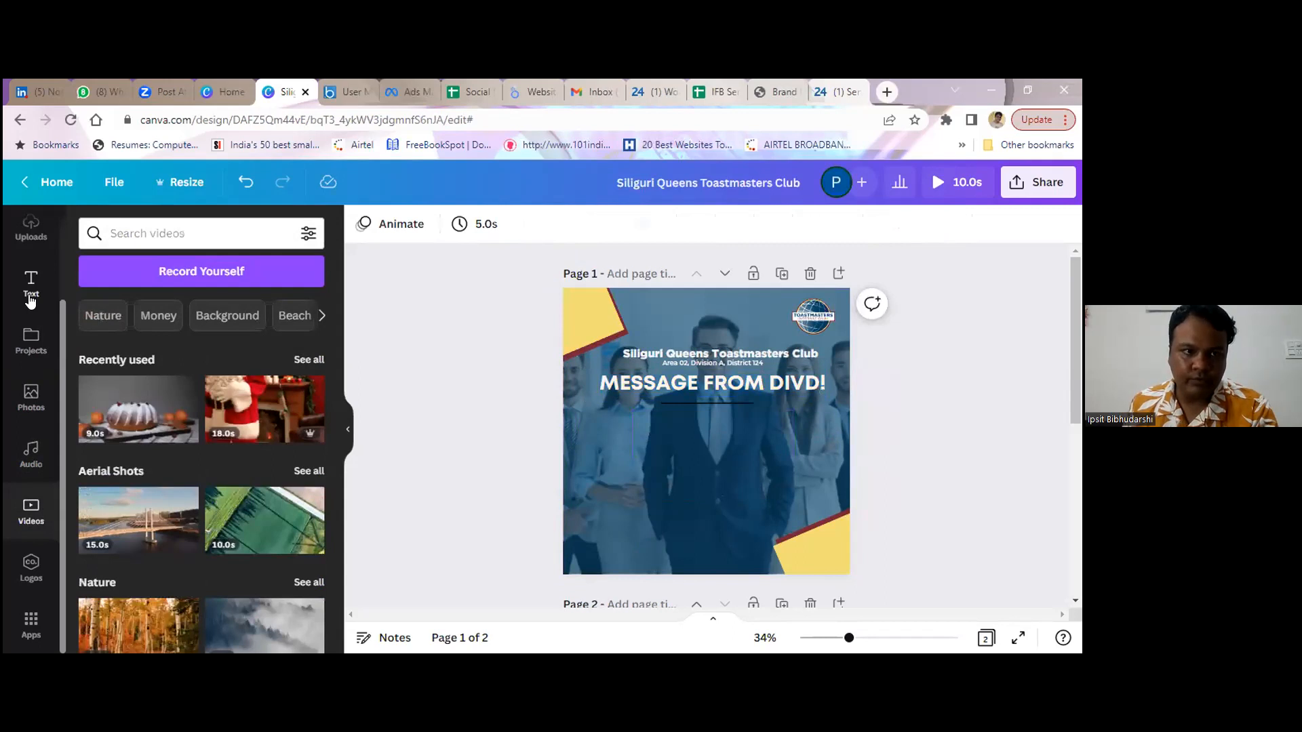
{"action": "scroll", "coordinate": [33, 301], "scroll_direction": "up", "scroll_amount": 2}
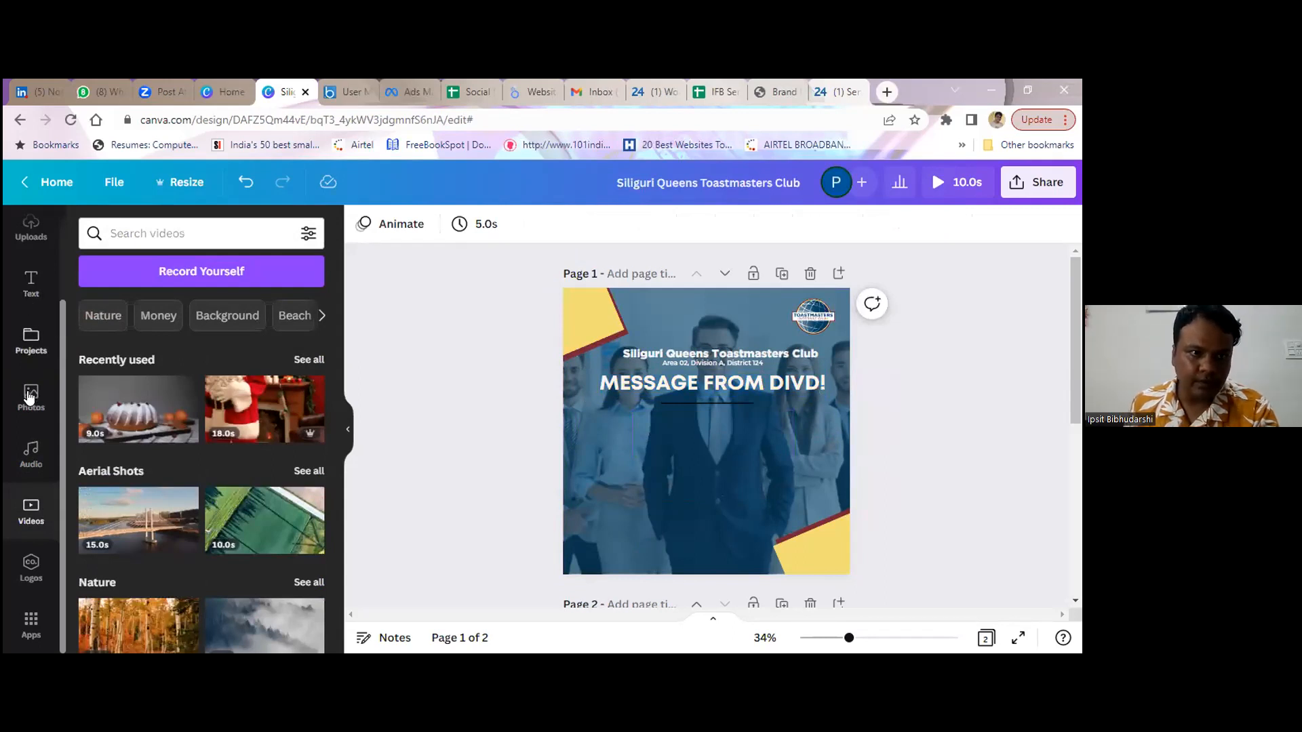
{"action": "left_click", "coordinate": [33, 288]}
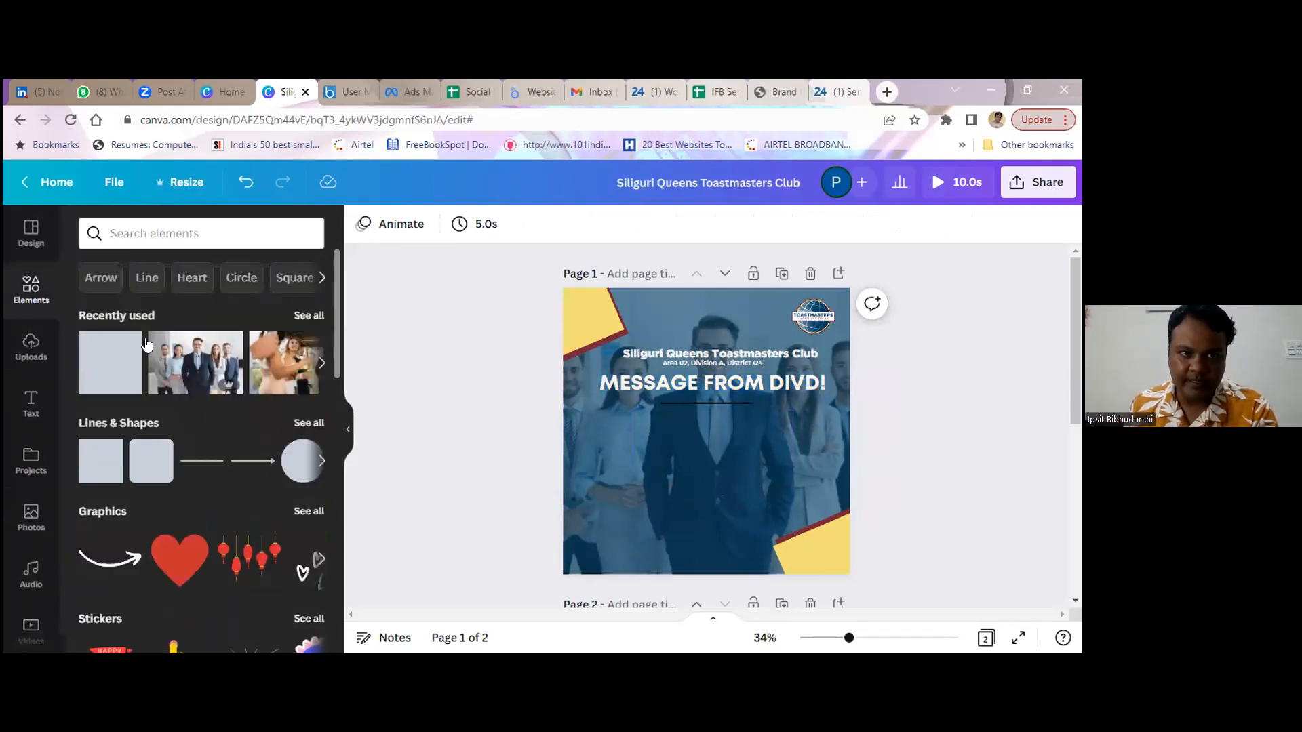
{"action": "left_click", "coordinate": [195, 233]}
{"action": "type", "text": "fra"}
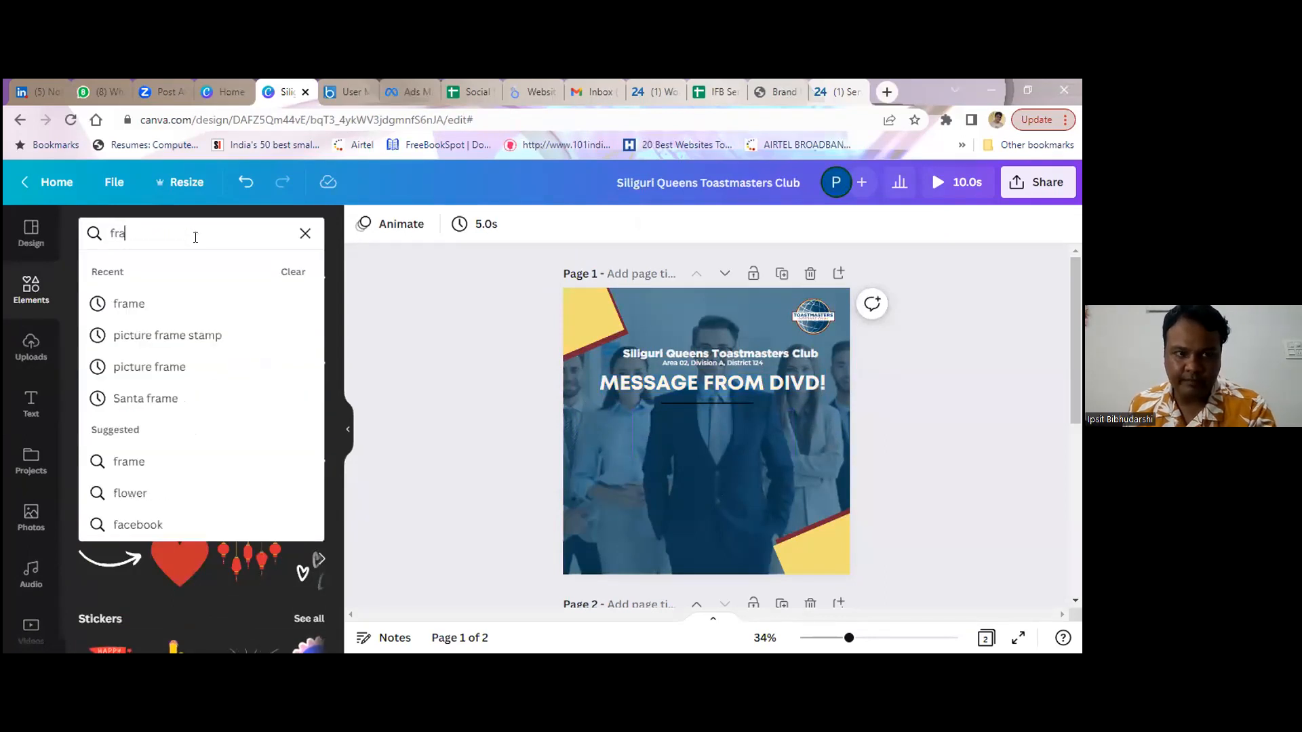
{"action": "left_click", "coordinate": [169, 305]}
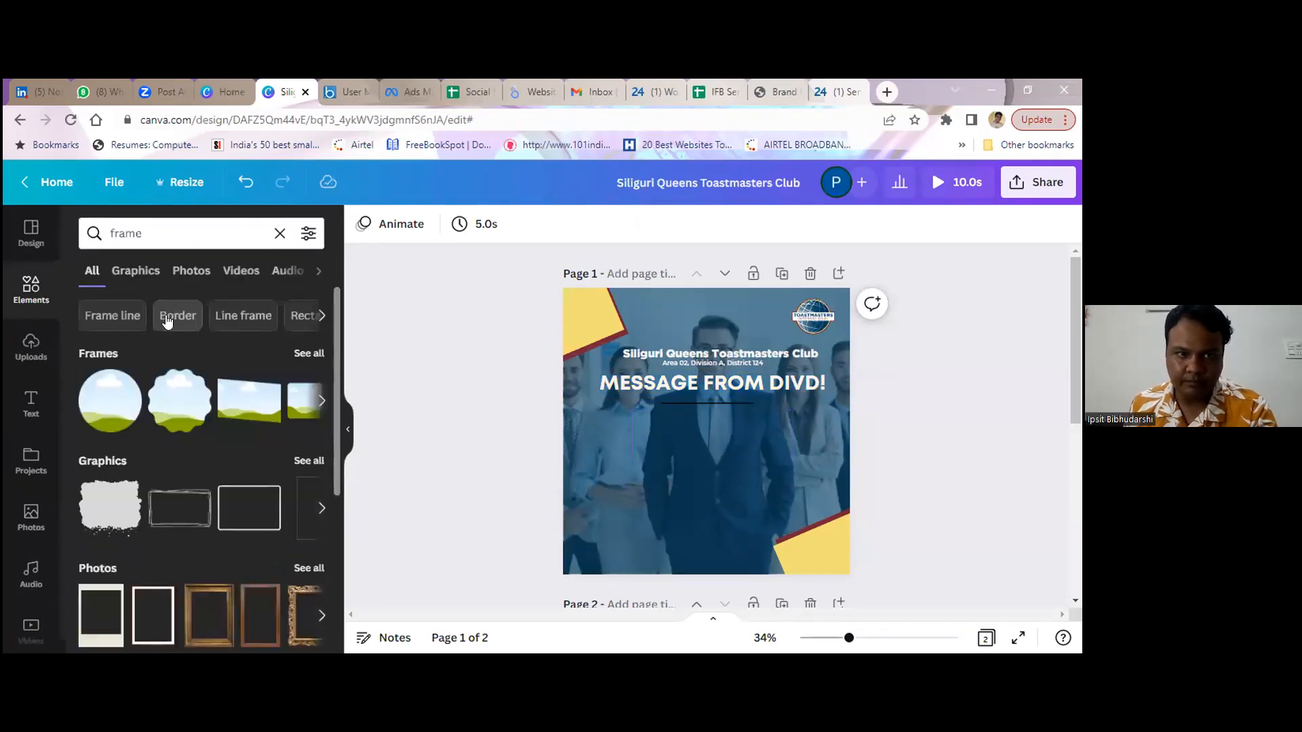
{"action": "left_click", "coordinate": [124, 396]}
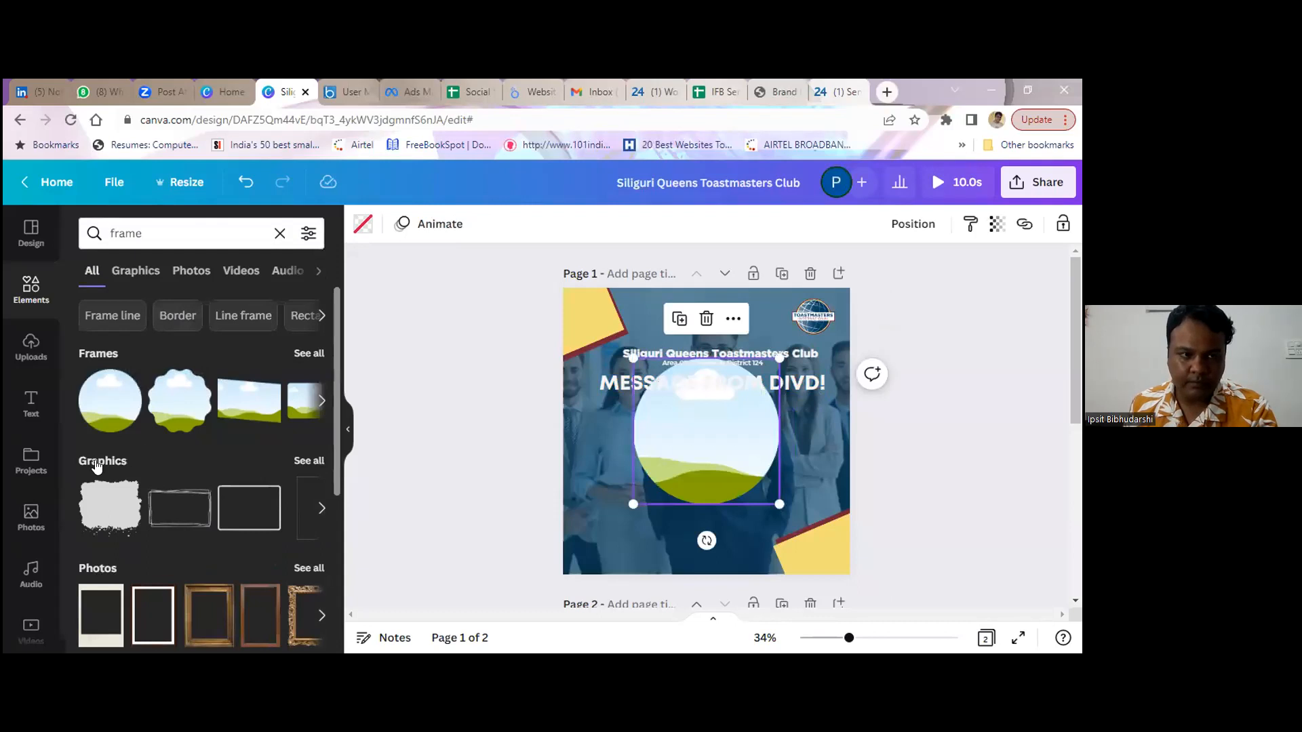
Fill the circular frame with the recently used 18-second Santa video
{"action": "scroll", "coordinate": [36, 578], "scroll_direction": "down", "scroll_amount": 2}
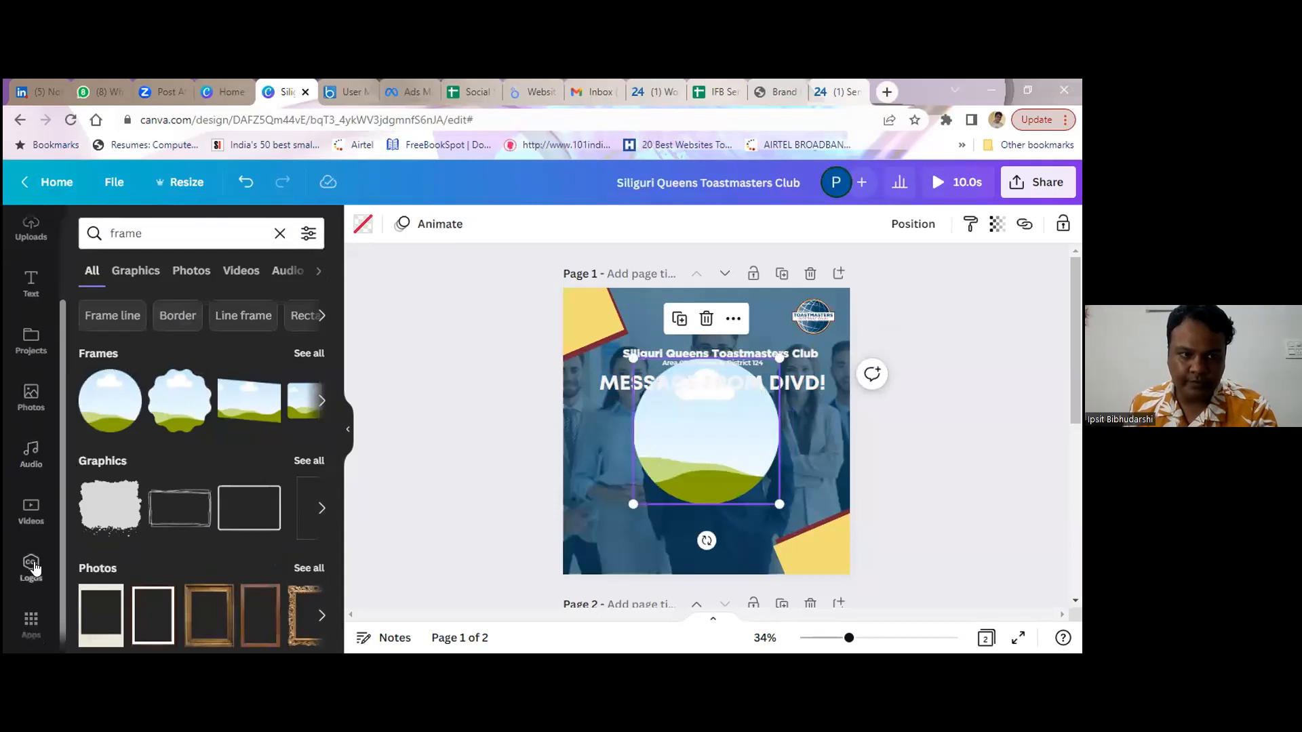
{"action": "left_click", "coordinate": [31, 509]}
{"action": "left_click", "coordinate": [264, 402]}
{"action": "left_click_drag", "start_coordinate": [675, 406], "coordinate": [699, 440]}
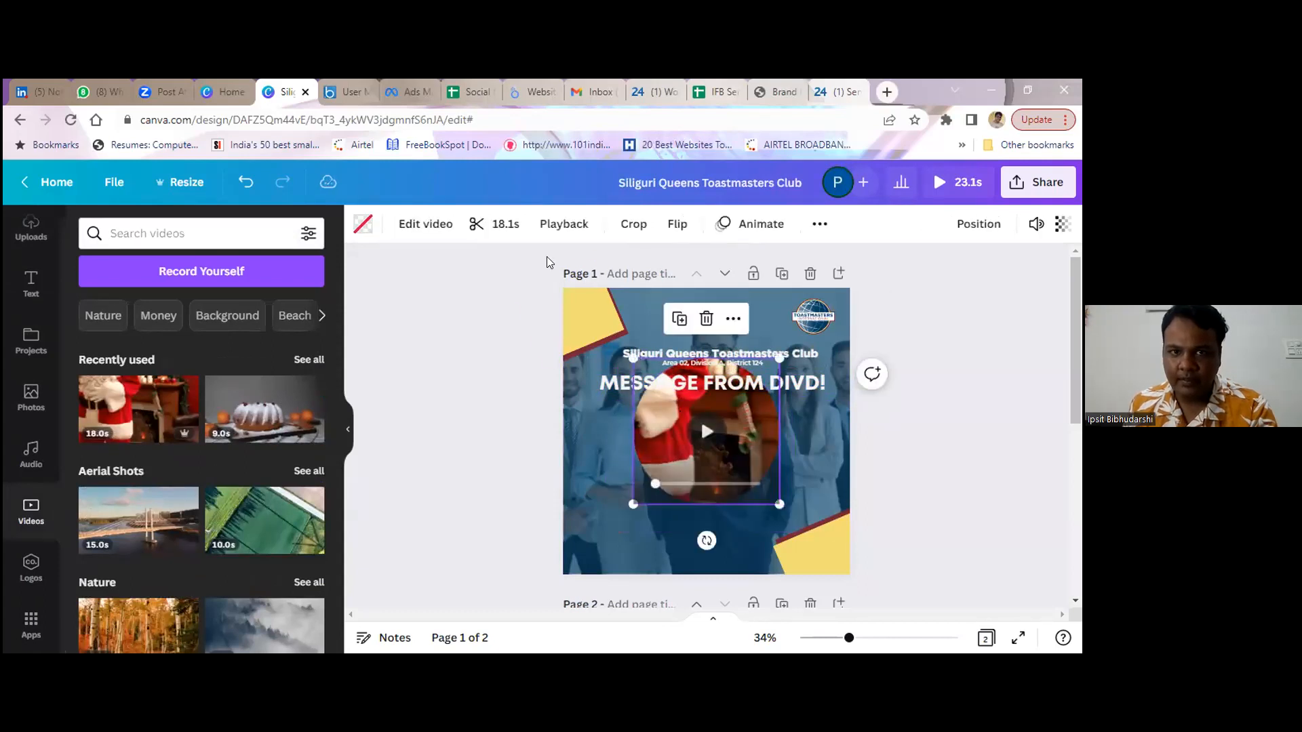
Crop the Santa video by repositioning the footage inside its circular frame
{"action": "left_click", "coordinate": [633, 224]}
{"action": "left_click_drag", "start_coordinate": [720, 439], "coordinate": [727, 457]}
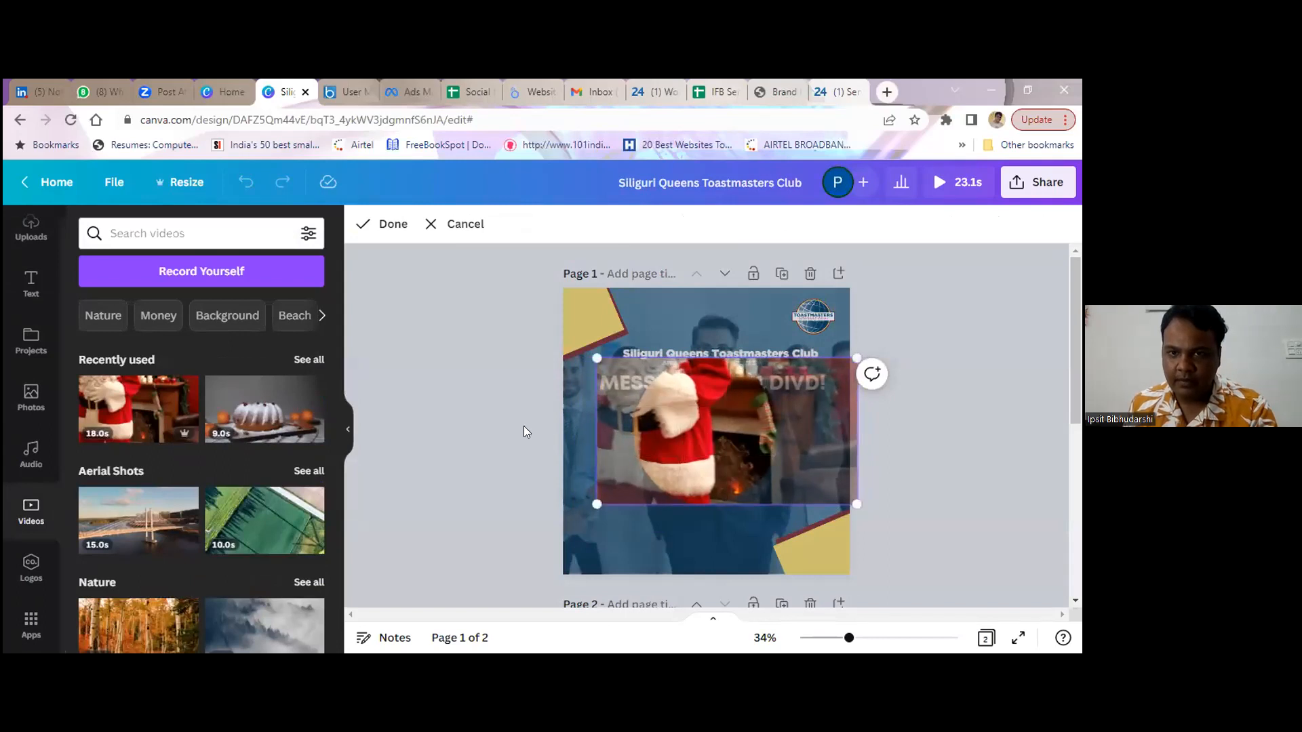
{"action": "left_click", "coordinate": [523, 431]}
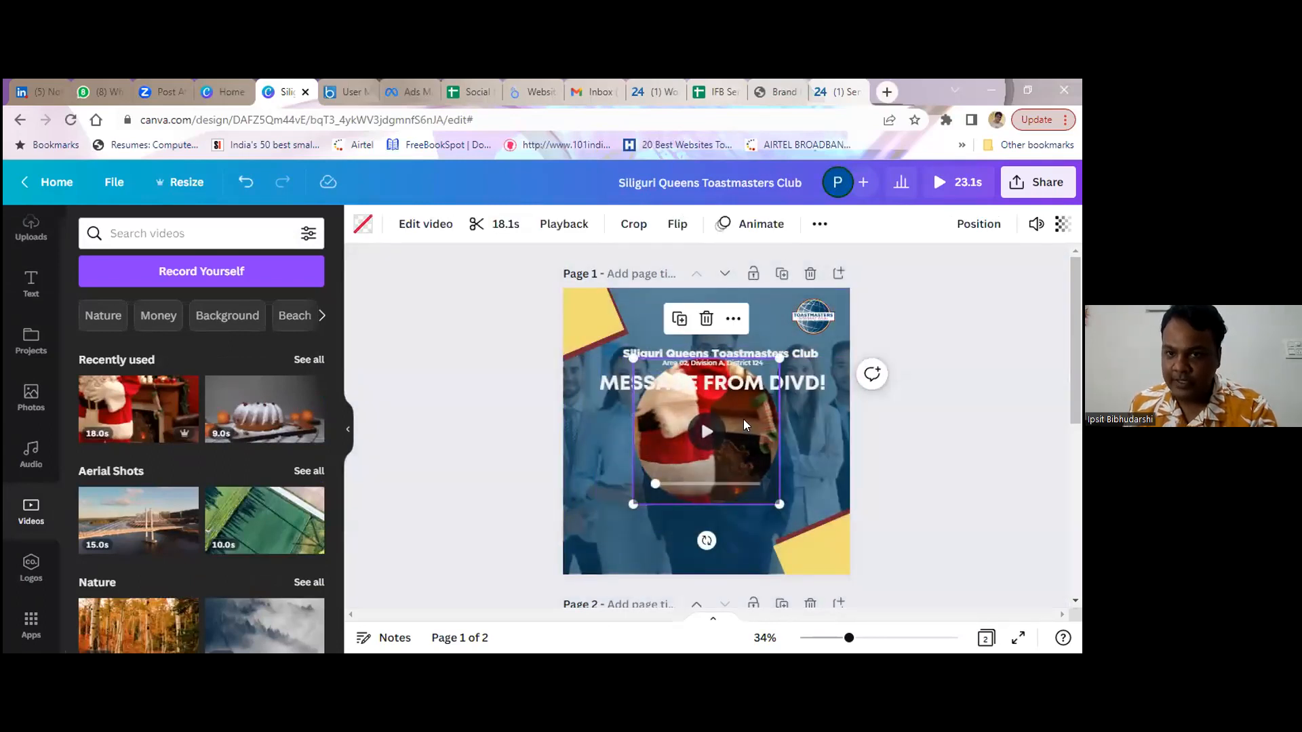
Move the circular Santa video below the "MESSAGE FROM DIVD!" heading and play a preview of the design
{"action": "left_click_drag", "start_coordinate": [742, 453], "coordinate": [743, 491]}
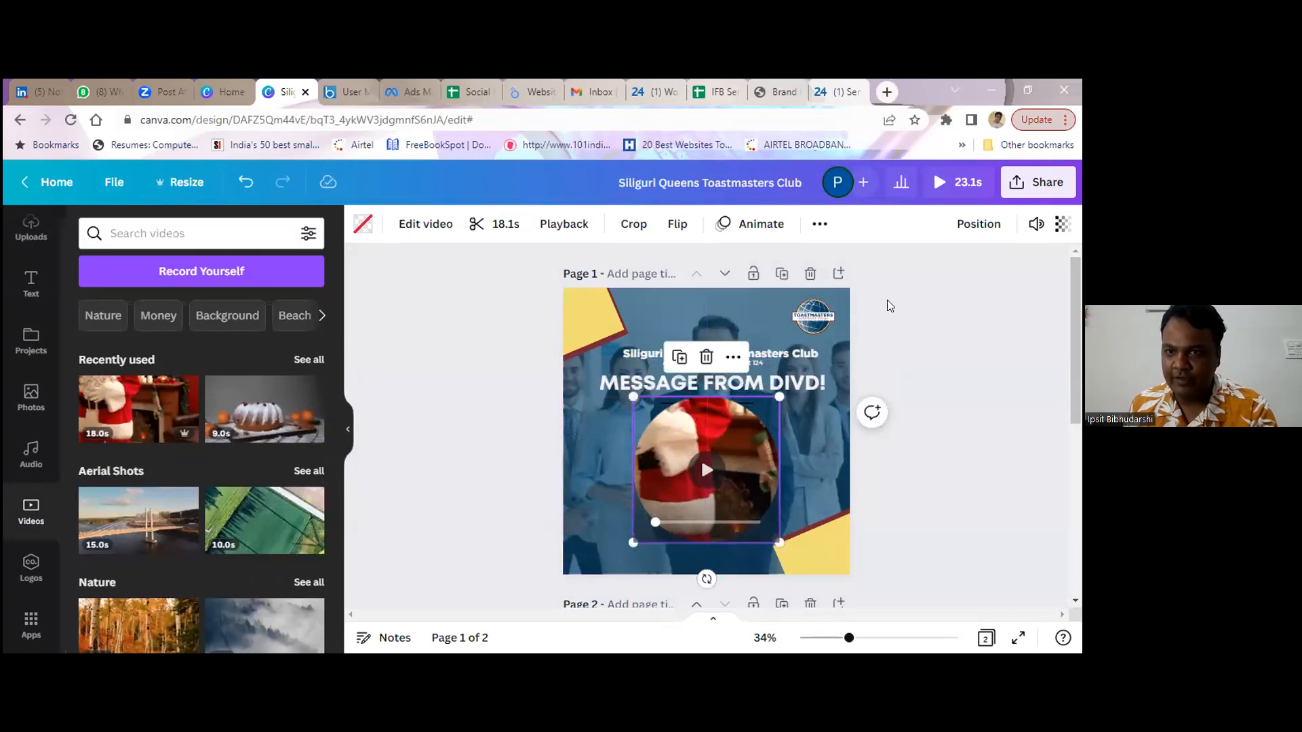
{"action": "left_click", "coordinate": [941, 181]}
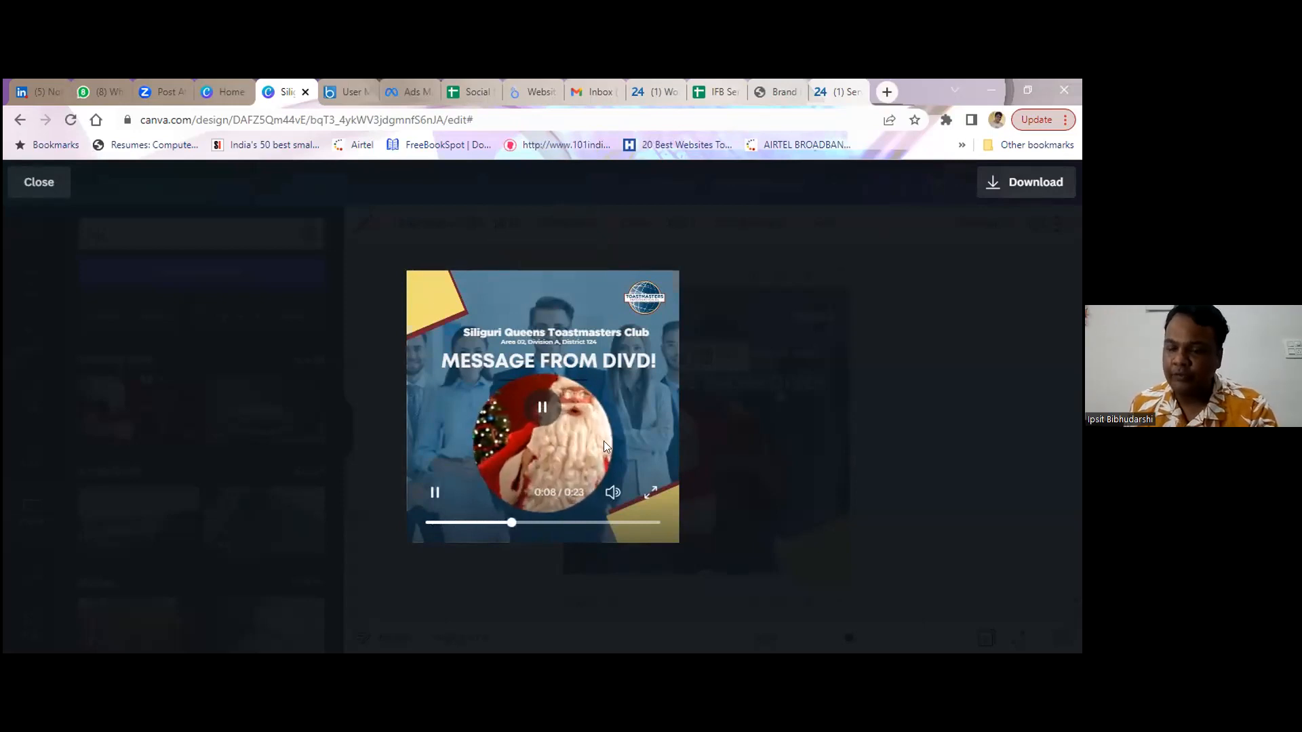
{"action": "left_click", "coordinate": [39, 183]}
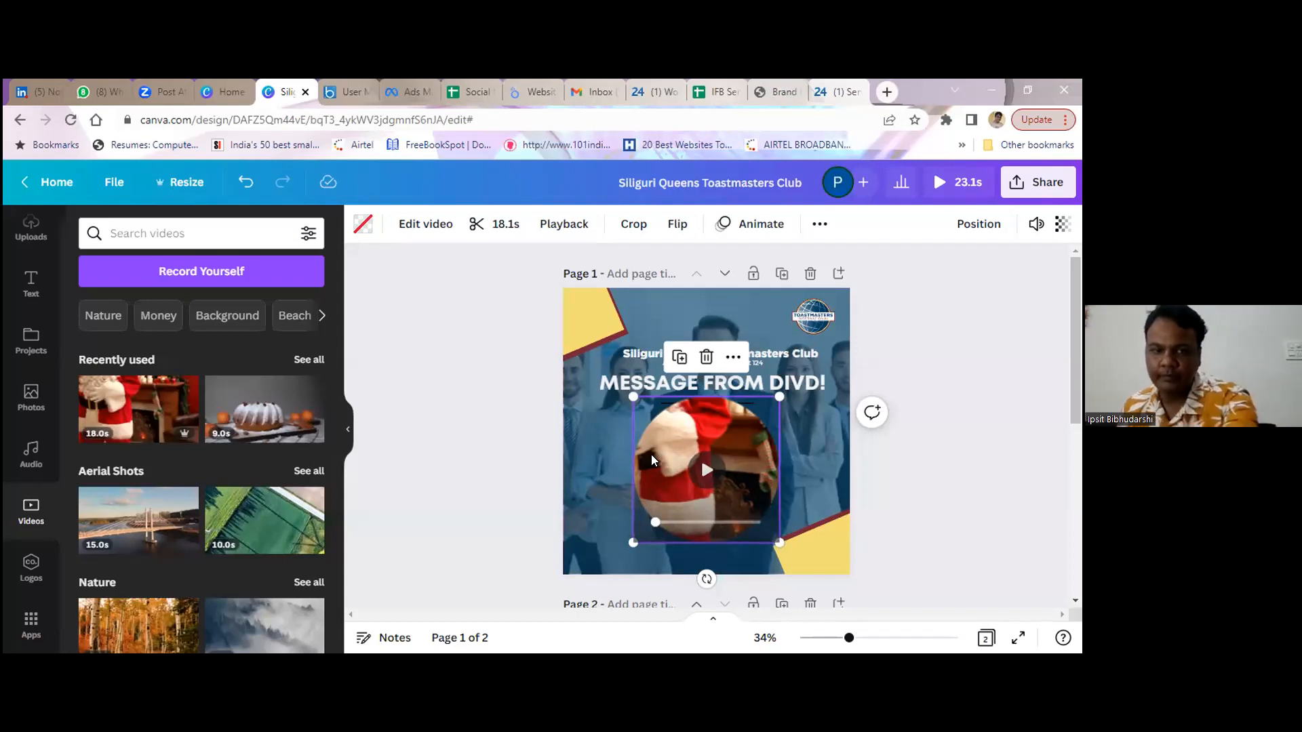
Delete the Santa video and its empty circular frame from page 1
{"action": "key", "text": "Delete"}
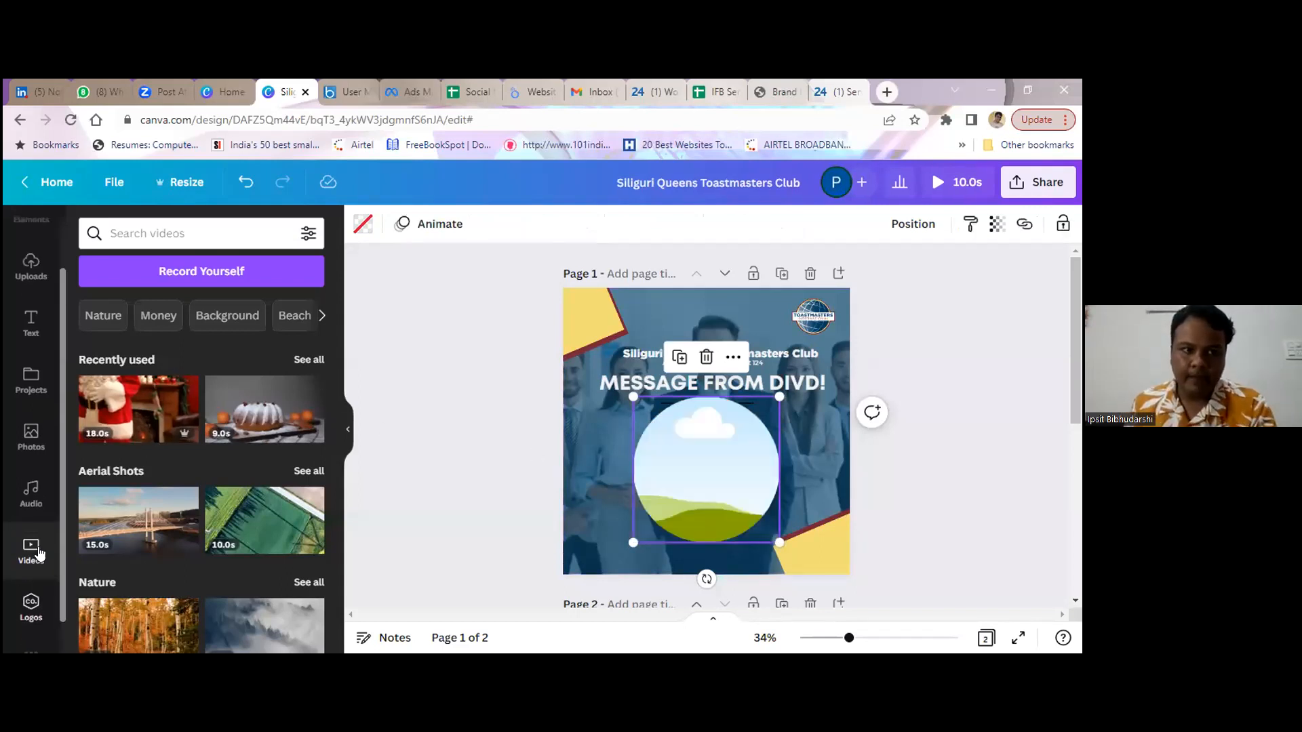
{"action": "scroll", "coordinate": [33, 542], "scroll_direction": "up", "scroll_amount": 2}
{"action": "key", "text": "Delete"}
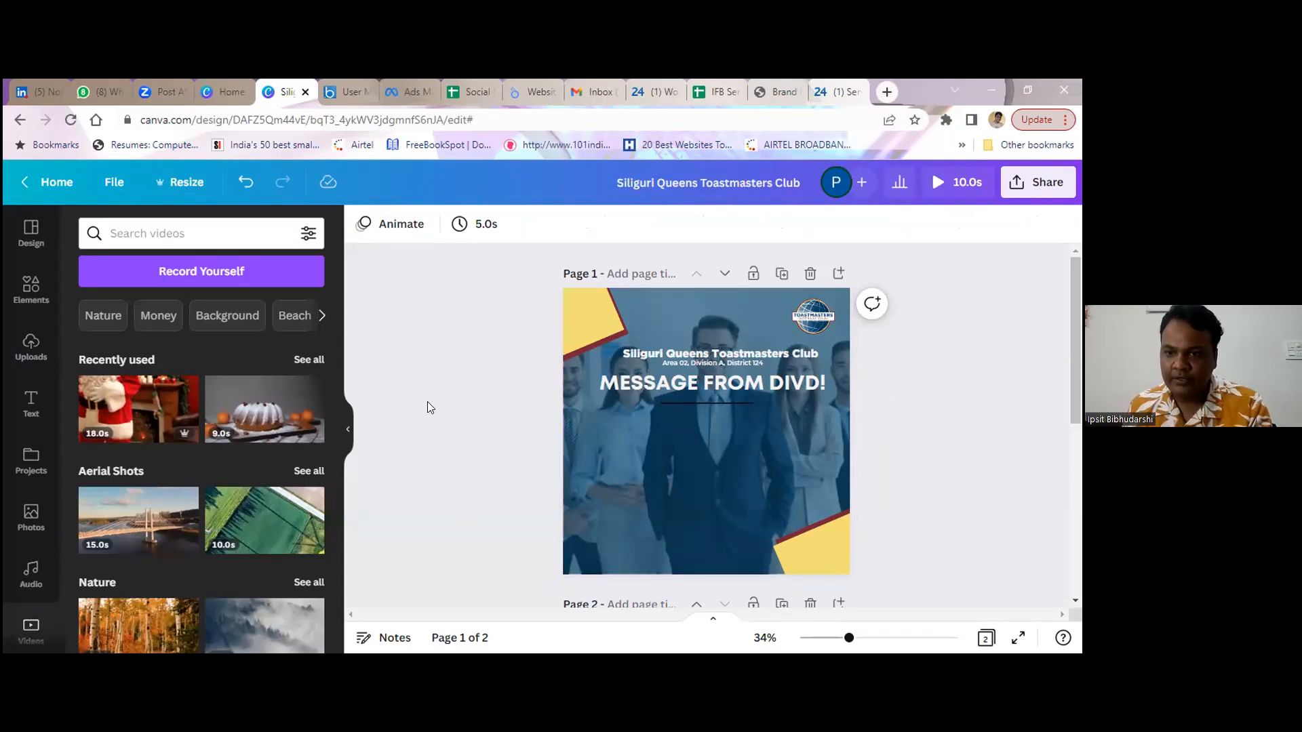
Try the uploaded photo of the bearded man in a dark suit on page 1, and delete it again
{"action": "left_click", "coordinate": [30, 344]}
{"action": "scroll", "coordinate": [213, 437], "scroll_direction": "down", "scroll_amount": 2}
{"action": "scroll", "coordinate": [212, 437], "scroll_direction": "down", "scroll_amount": 5}
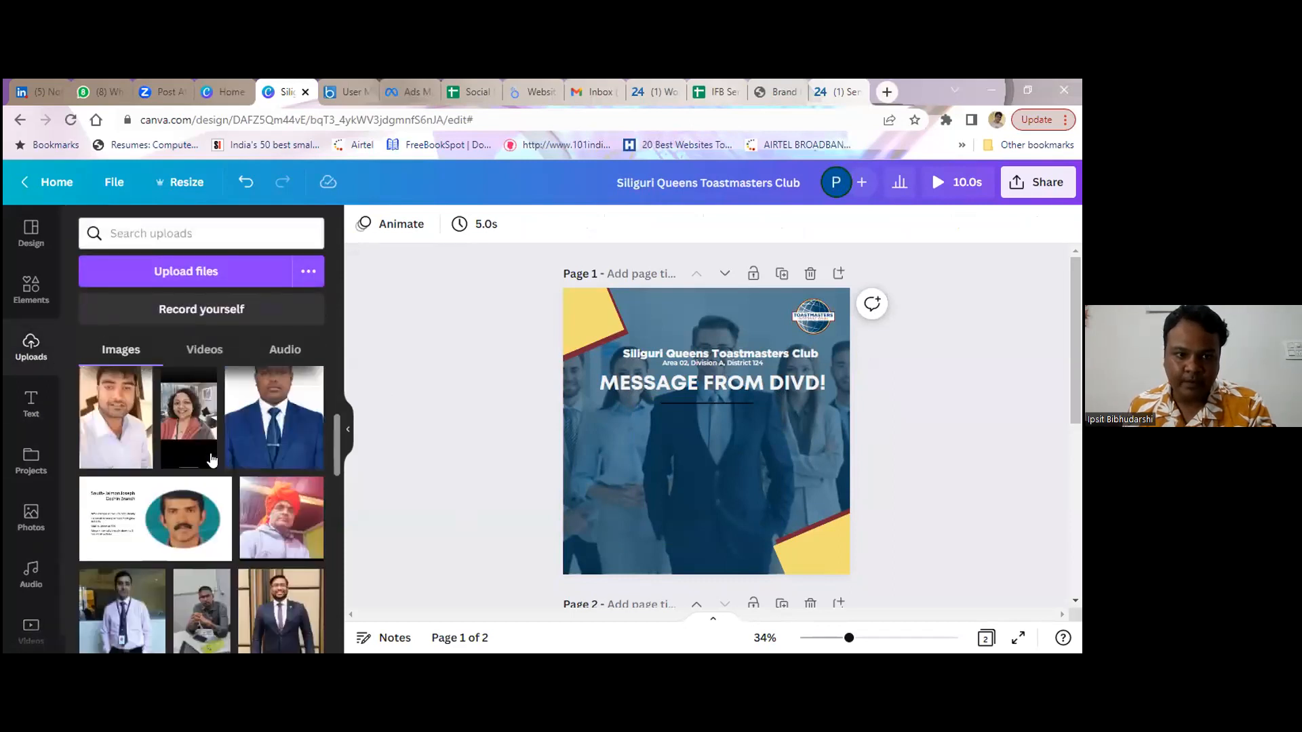
{"action": "left_click", "coordinate": [290, 423]}
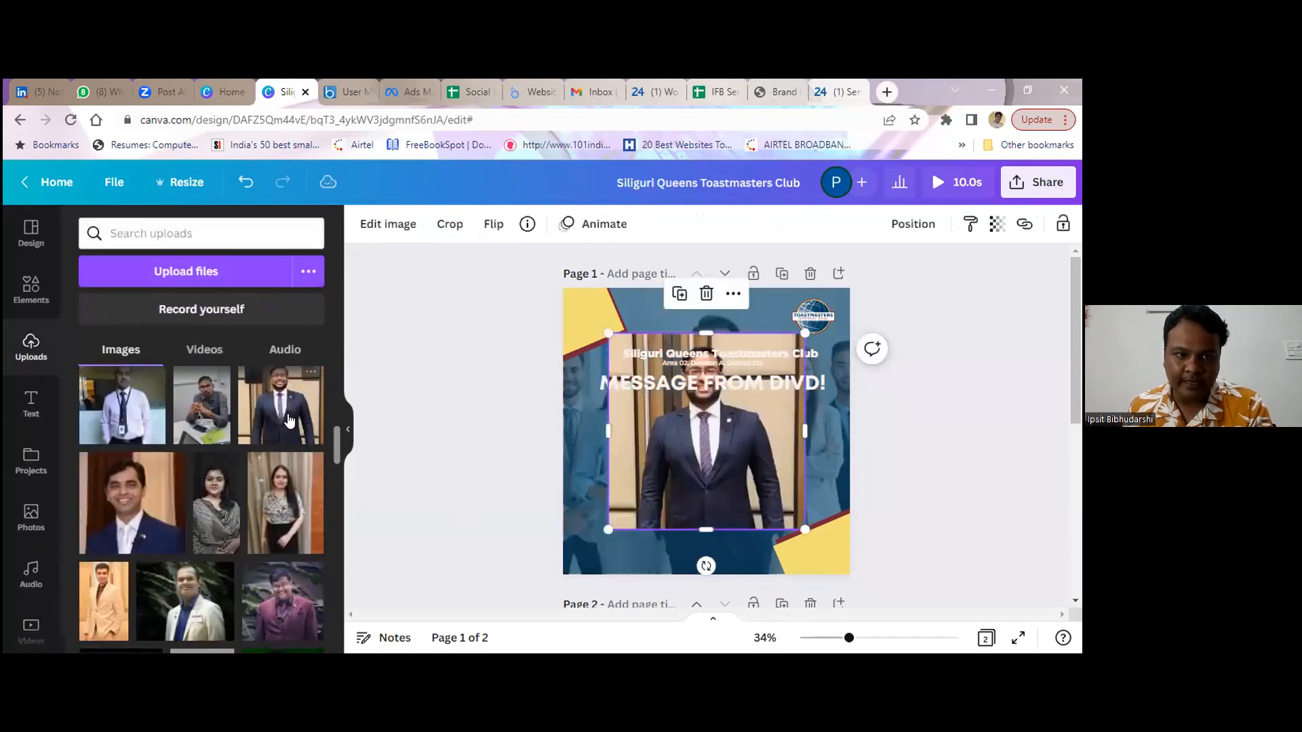
{"action": "key", "text": "Delete"}
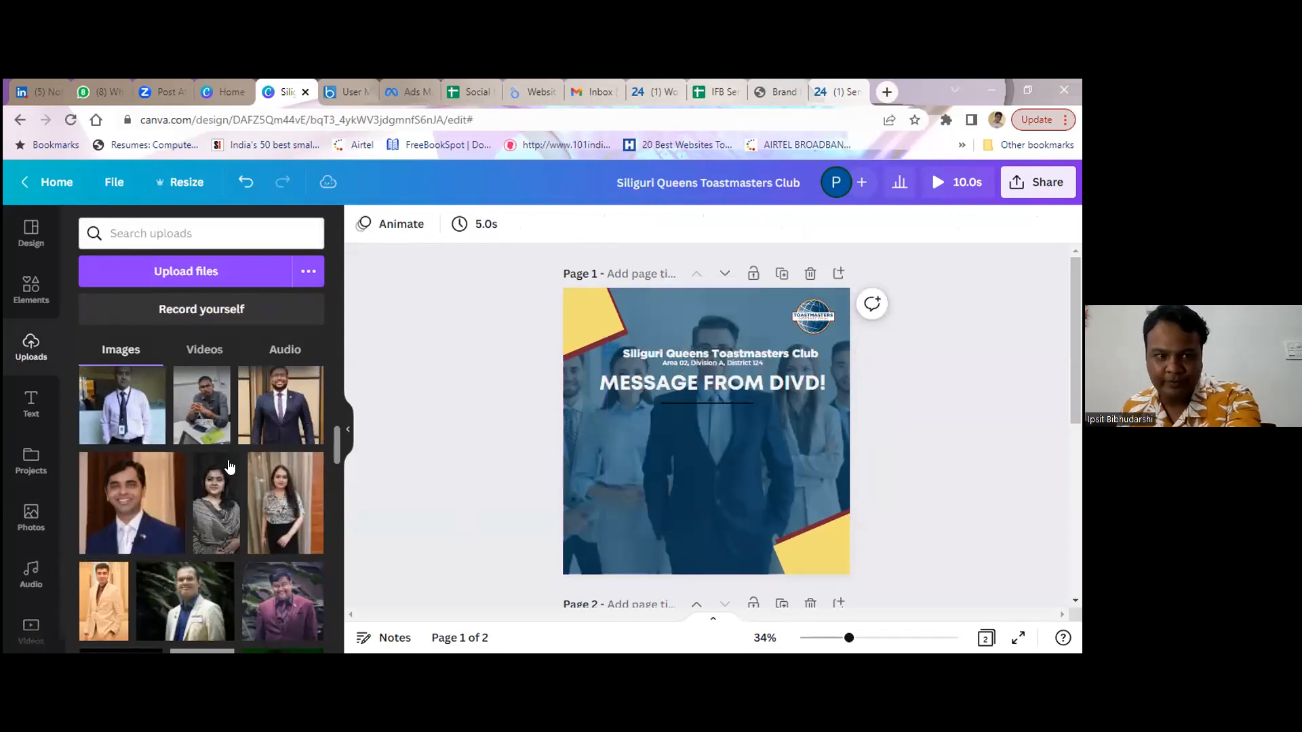
Add the uploaded portrait of the smiling man in a navy suit to page 1 and remove its background
{"action": "left_click", "coordinate": [134, 488]}
{"action": "left_click_drag", "start_coordinate": [675, 464], "coordinate": [675, 490]}
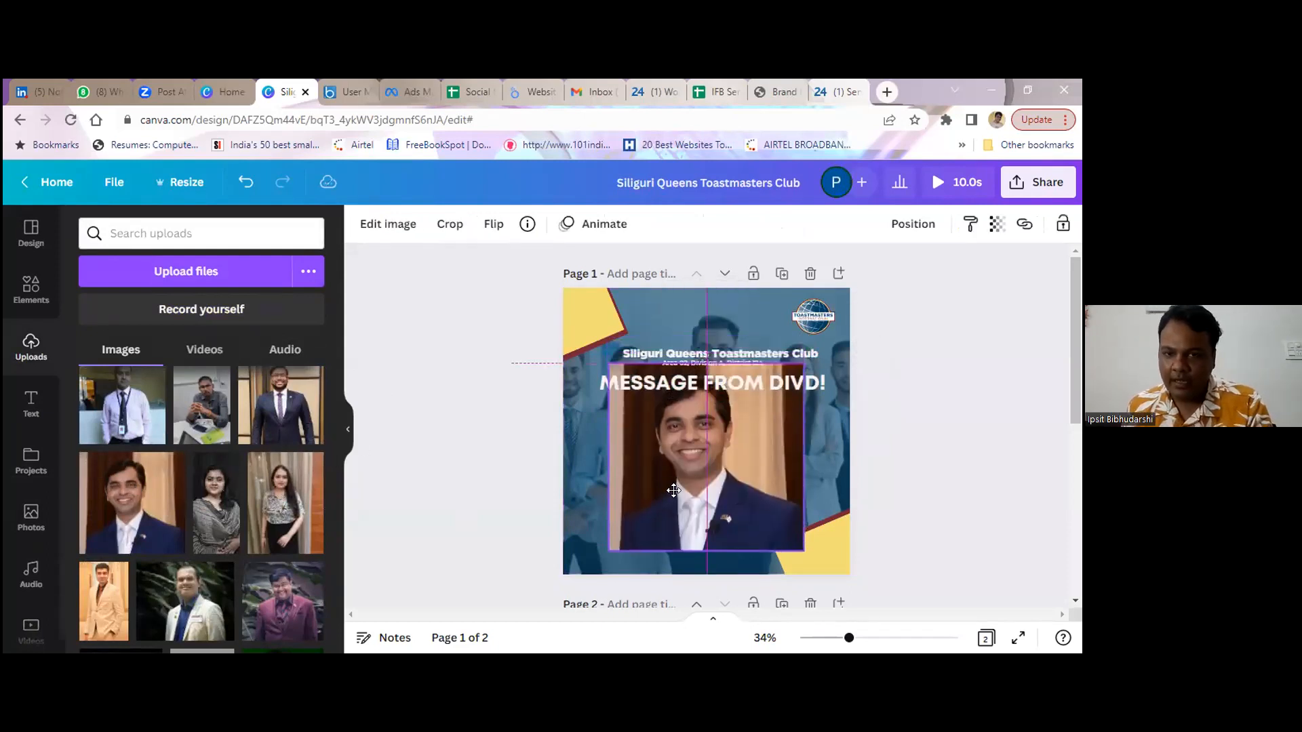
{"action": "left_click", "coordinate": [388, 224]}
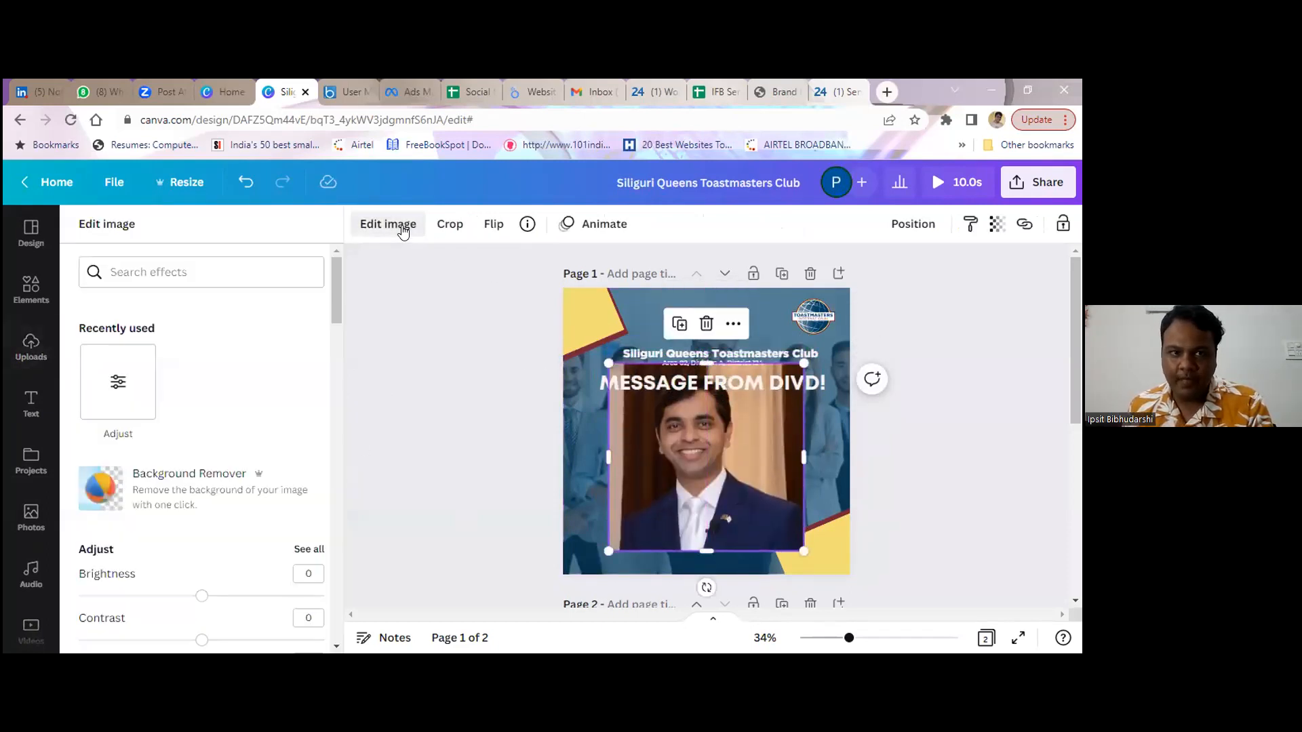
{"action": "left_click", "coordinate": [109, 488]}
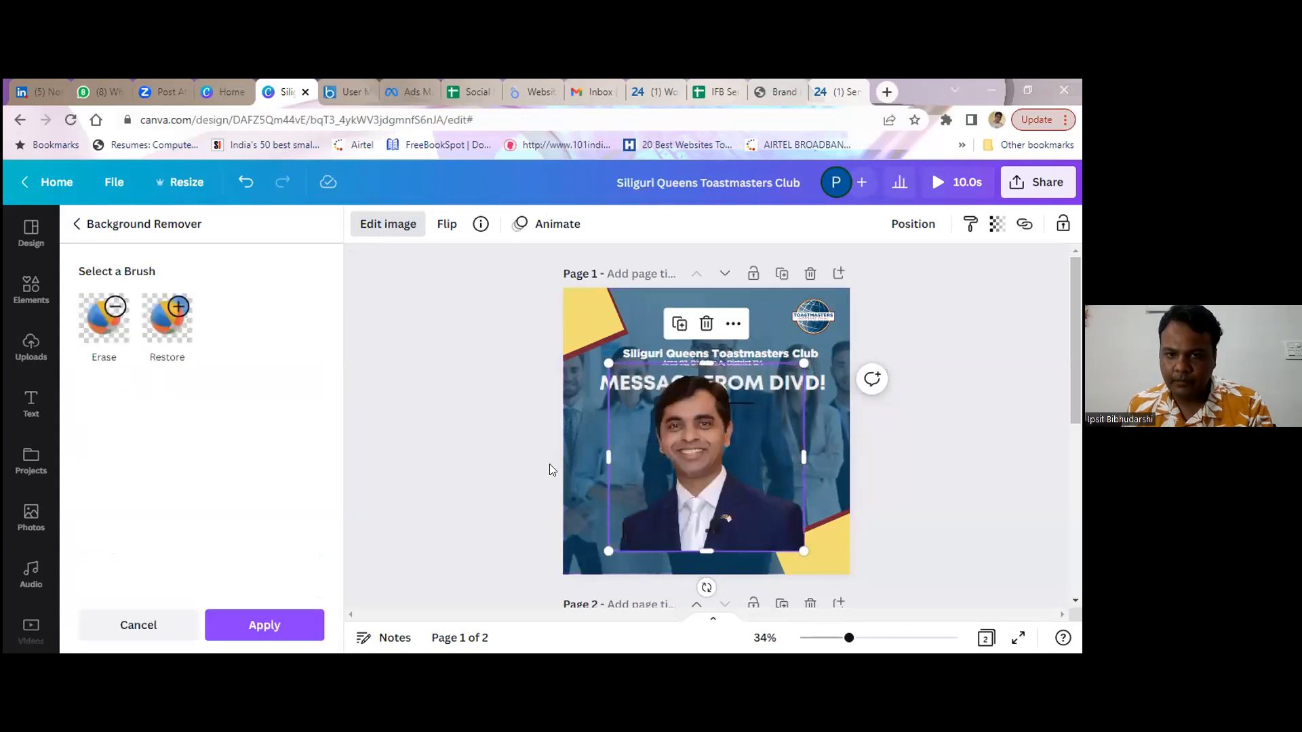
{"action": "left_click", "coordinate": [509, 455]}
Align the cut-out portrait with page 1's lower edge, shrink it to sit below the heading, and shift it slightly right
{"action": "left_click_drag", "start_coordinate": [675, 467], "coordinate": [694, 481]}
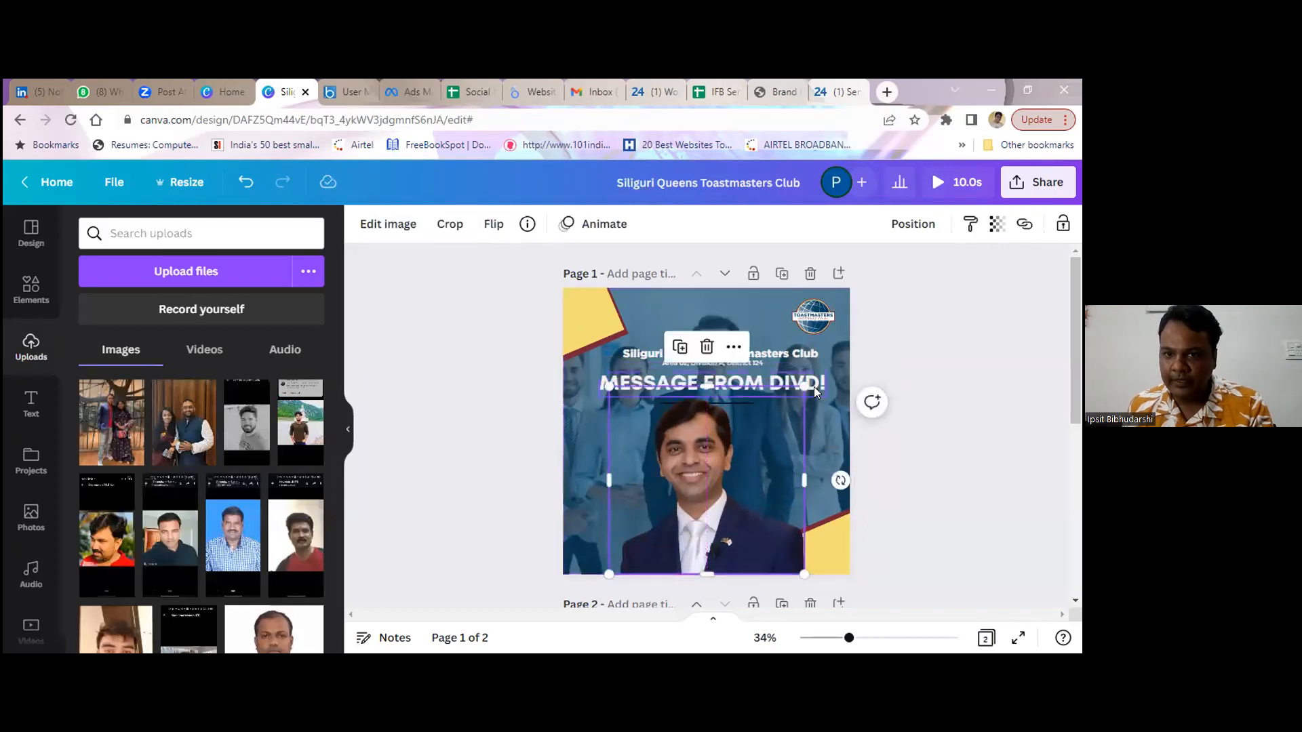
{"action": "left_click_drag", "start_coordinate": [803, 386], "coordinate": [781, 419]}
{"action": "left_click_drag", "start_coordinate": [680, 461], "coordinate": [694, 461]}
{"action": "left_click", "coordinate": [503, 449]}
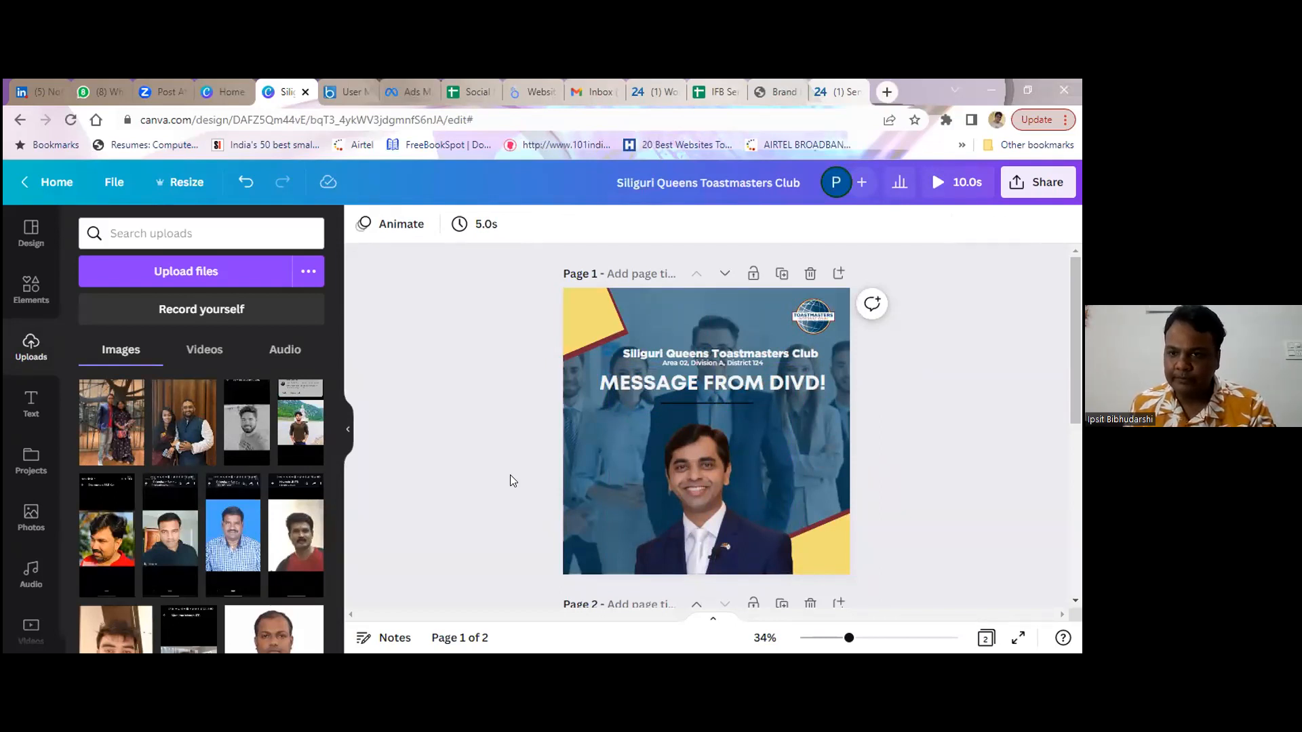
Add a scalloped circular frame to page 2, shrink it, and place it below the club name on the page's left half
{"action": "scroll", "coordinate": [12, 461], "scroll_direction": "down", "scroll_amount": 1}
{"action": "scroll", "coordinate": [11, 461], "scroll_direction": "down", "scroll_amount": 3}
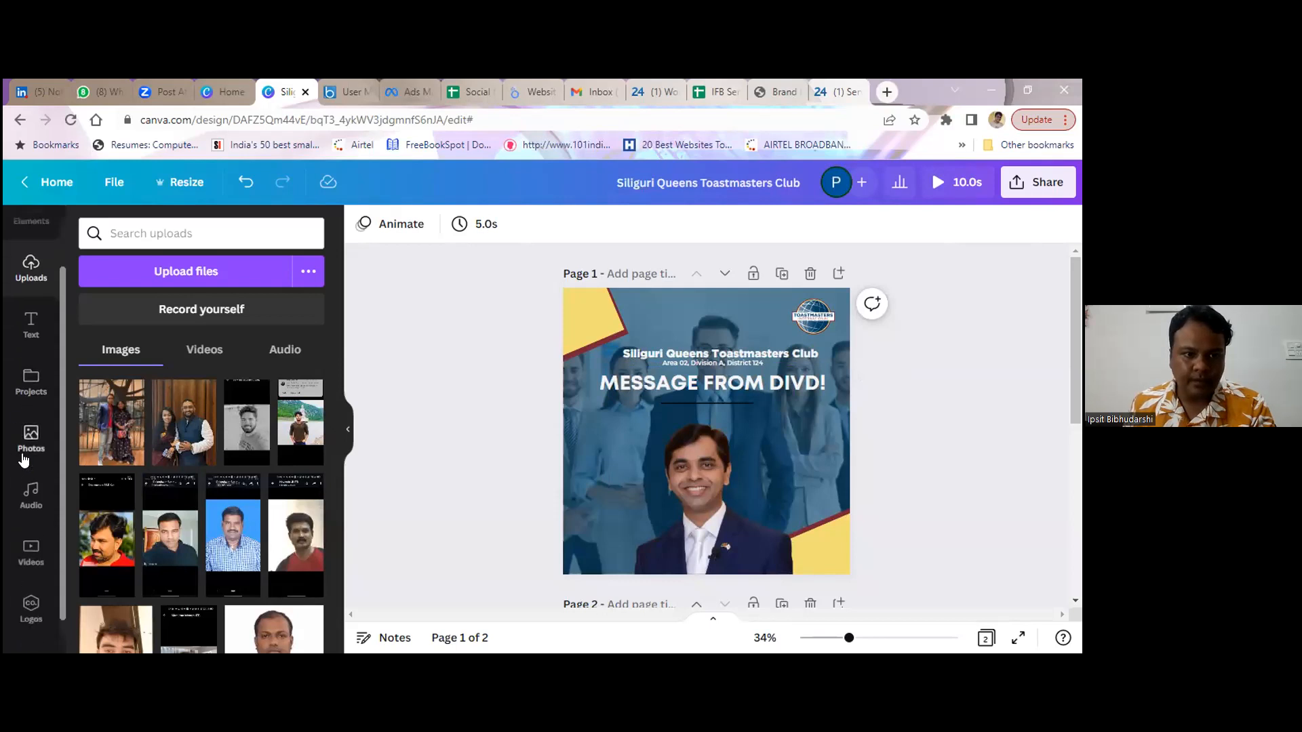
{"action": "scroll", "coordinate": [570, 477], "scroll_direction": "down", "scroll_amount": 4}
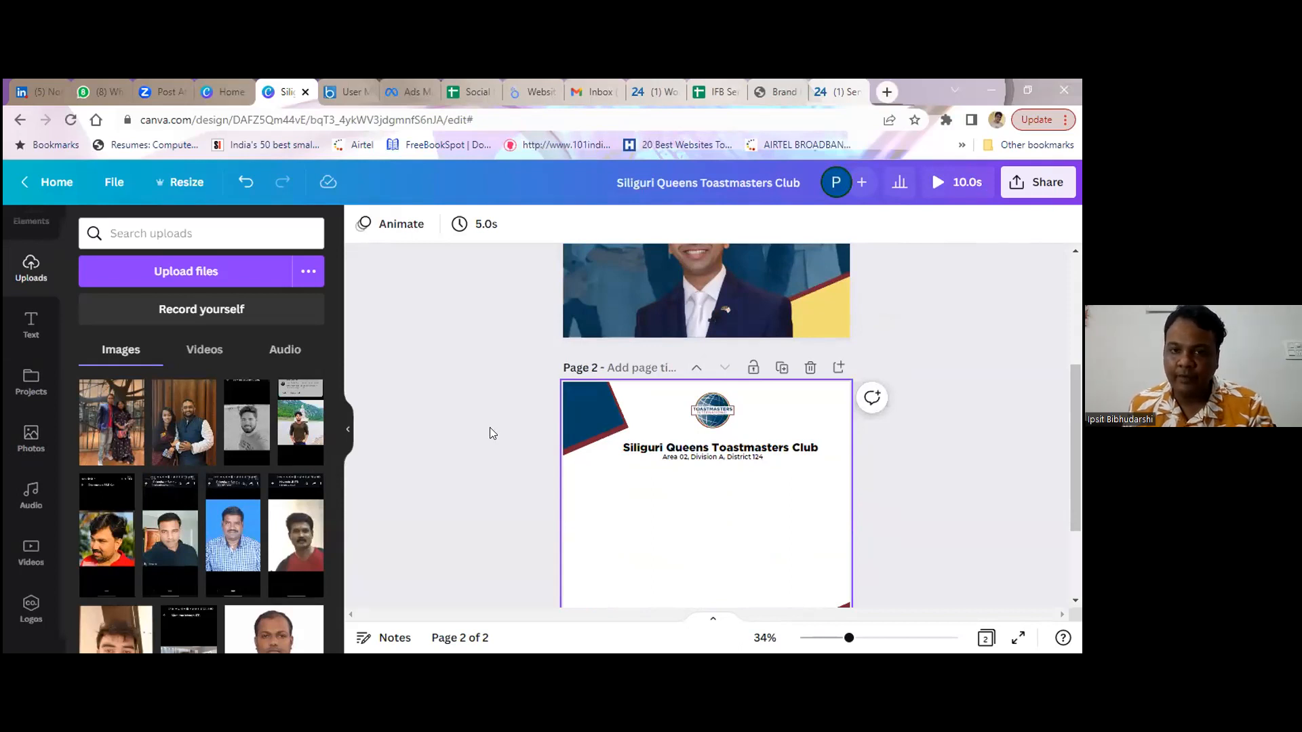
{"action": "scroll", "coordinate": [482, 437], "scroll_direction": "down", "scroll_amount": 2}
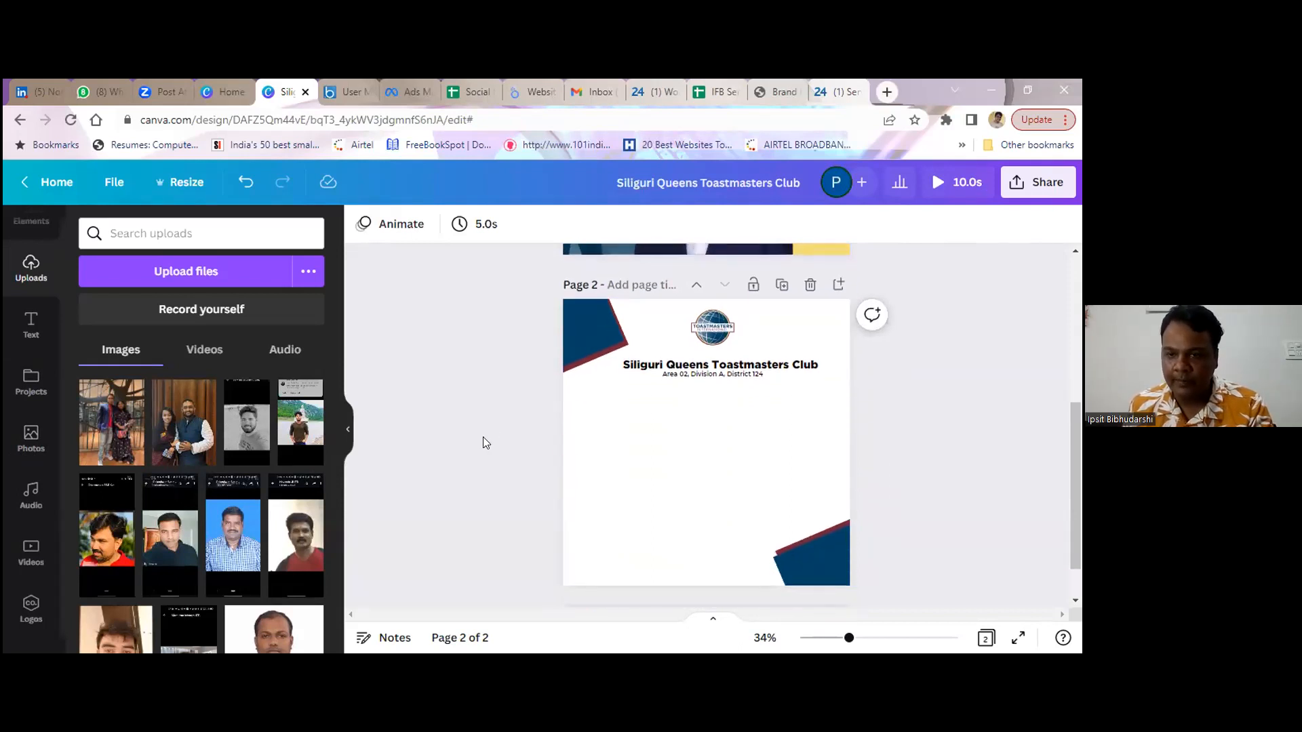
{"action": "scroll", "coordinate": [483, 437], "scroll_direction": "down", "scroll_amount": 1}
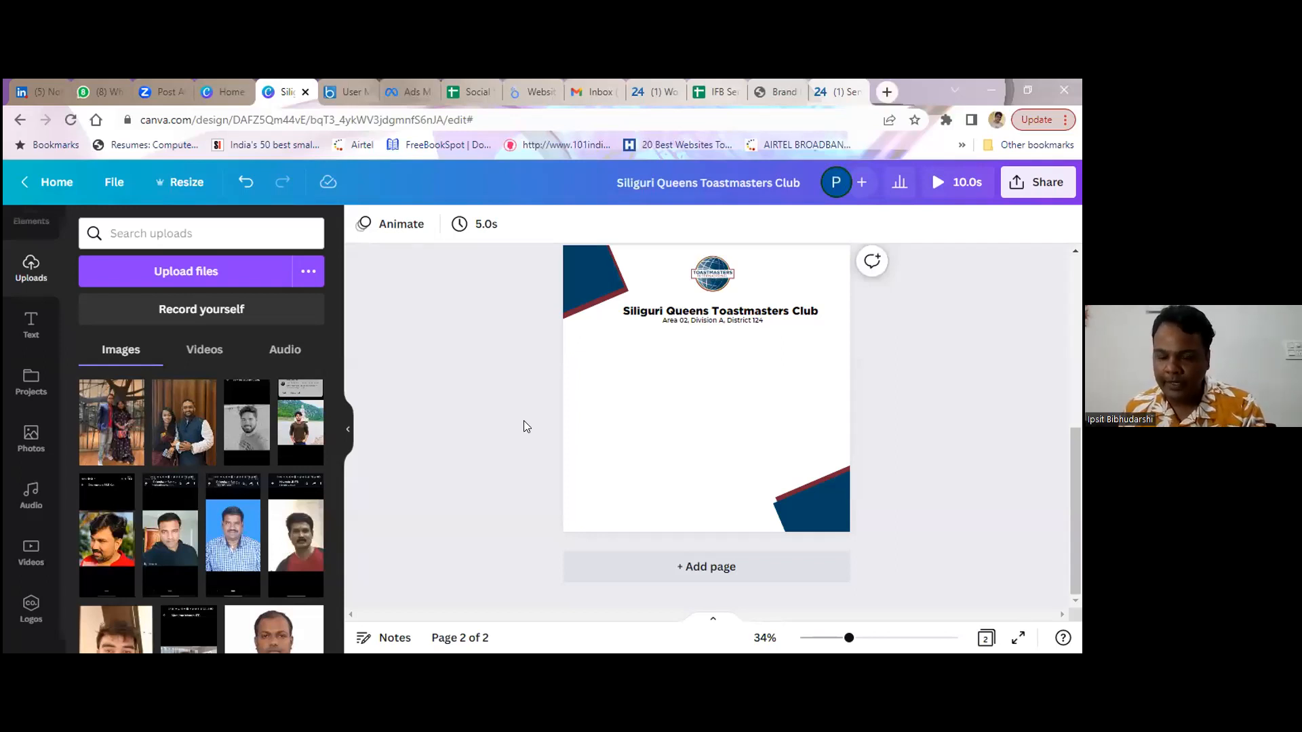
{"action": "scroll", "coordinate": [34, 387], "scroll_direction": "up", "scroll_amount": 2}
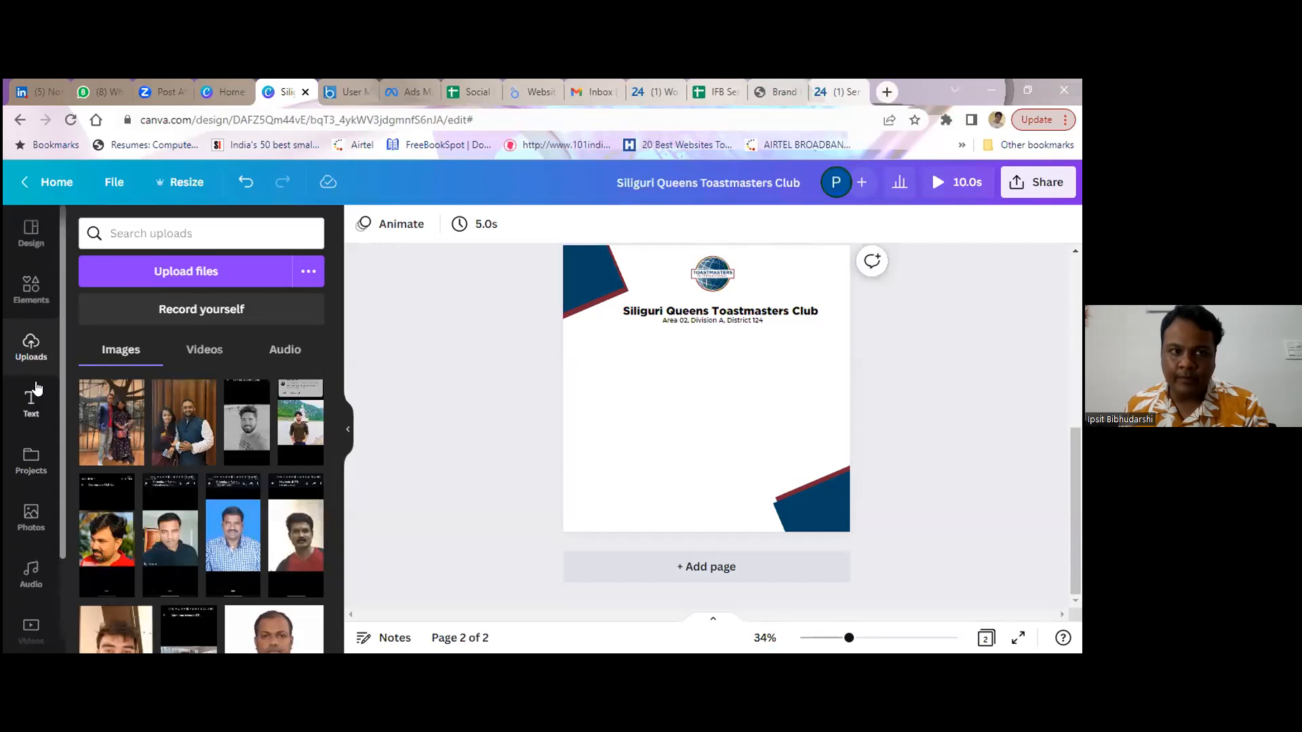
{"action": "left_click", "coordinate": [31, 285]}
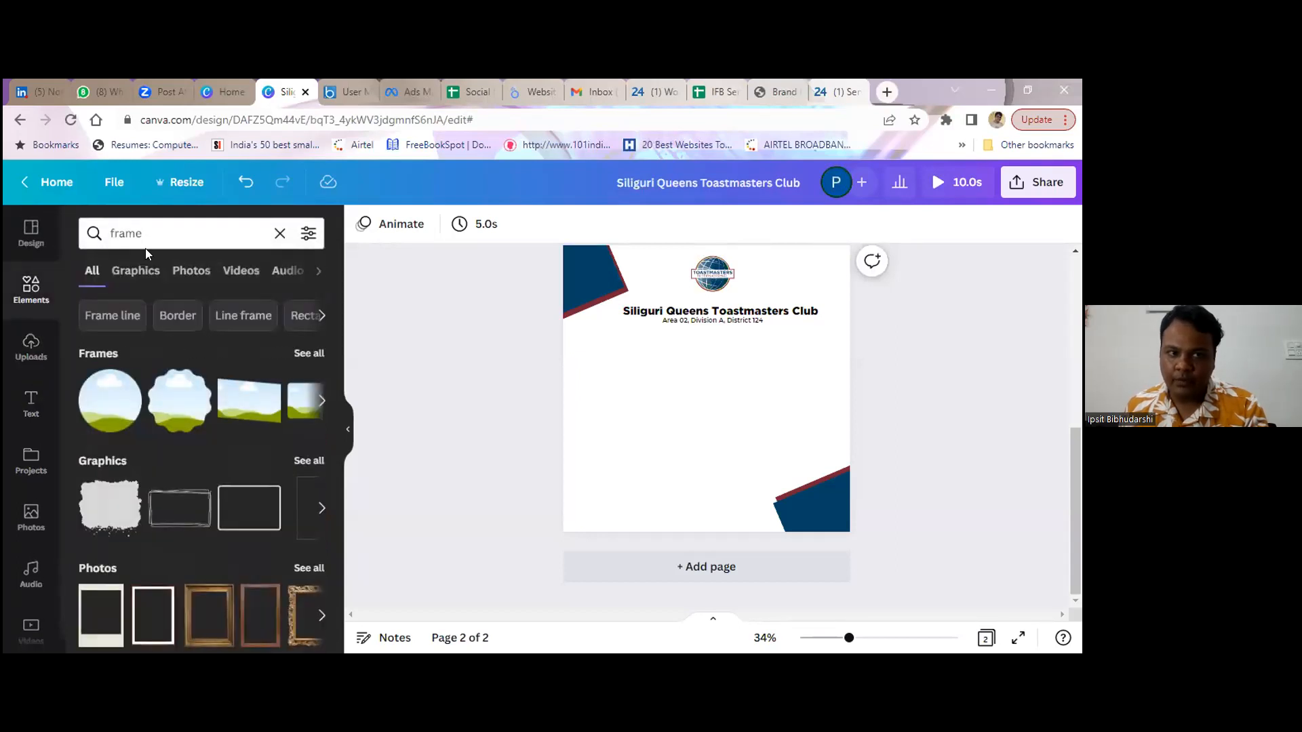
{"action": "left_click", "coordinate": [109, 400]}
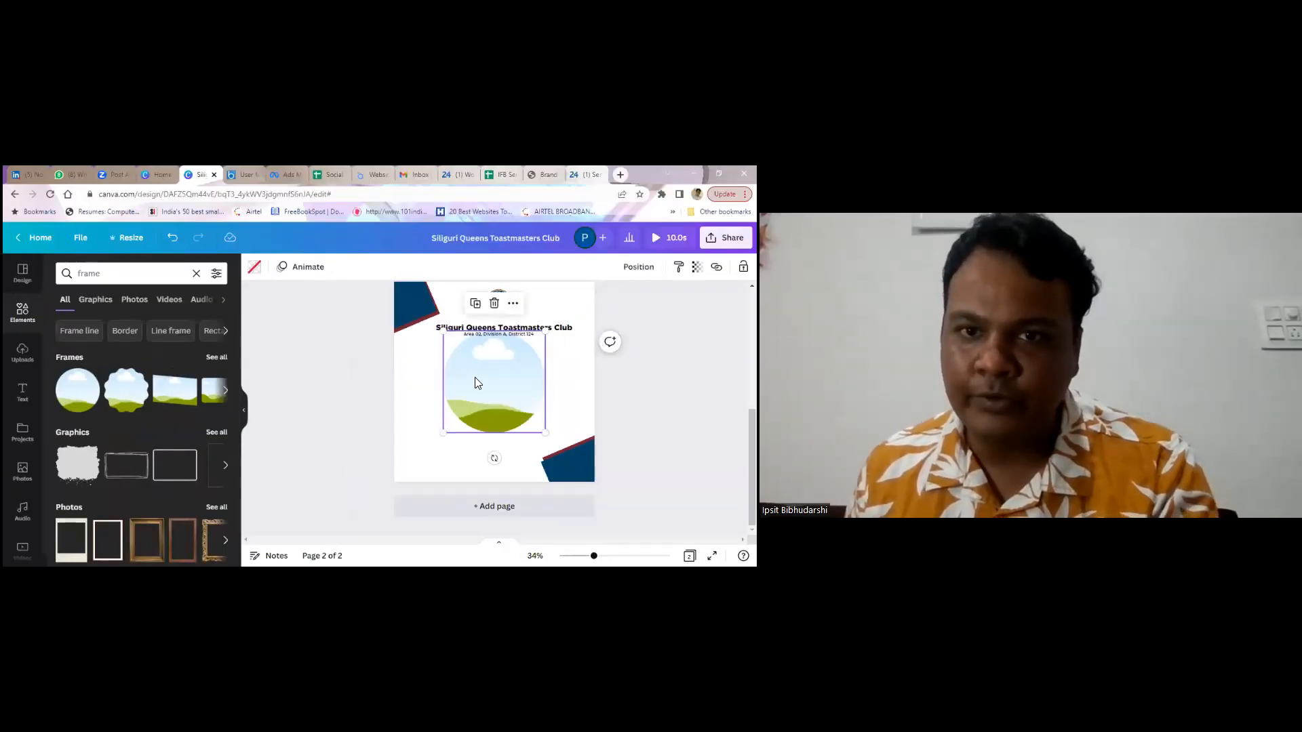
{"action": "key", "text": "Delete"}
{"action": "left_click", "coordinate": [126, 390]}
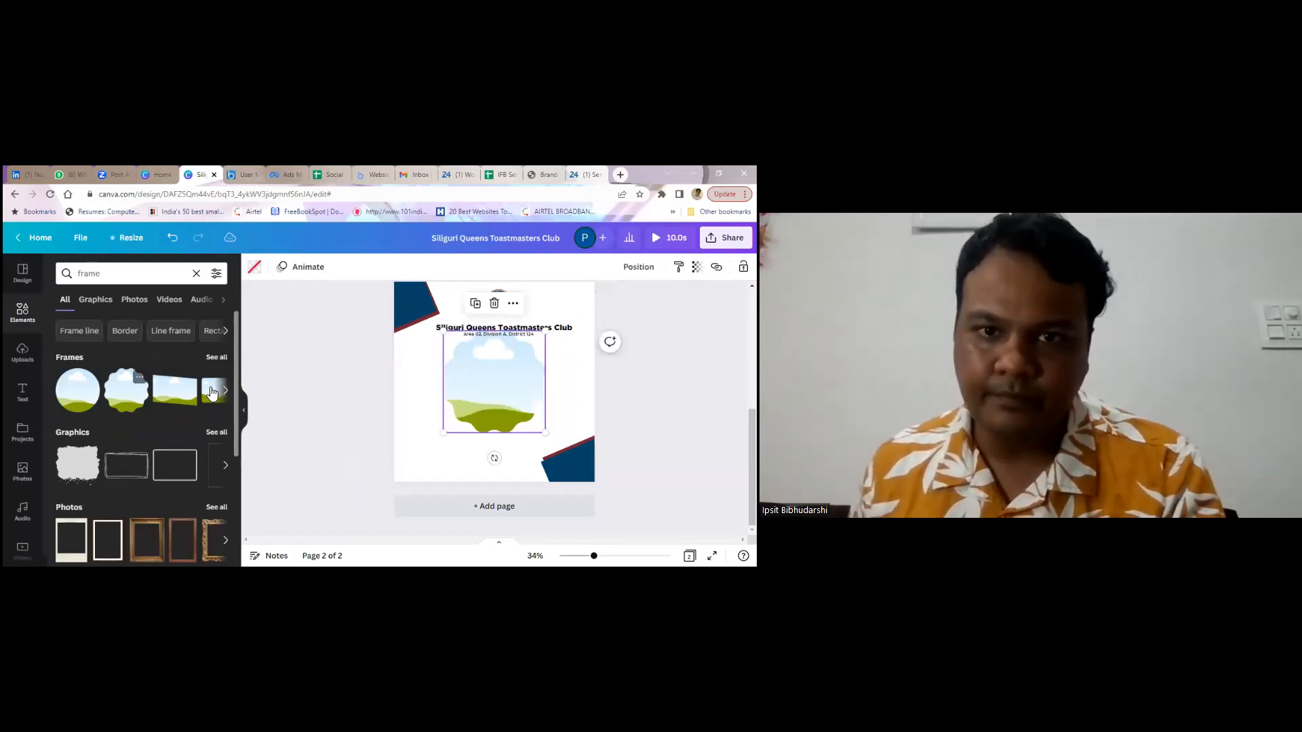
{"action": "left_click_drag", "start_coordinate": [545, 432], "coordinate": [434, 376]}
{"action": "left_click", "coordinate": [329, 382]}
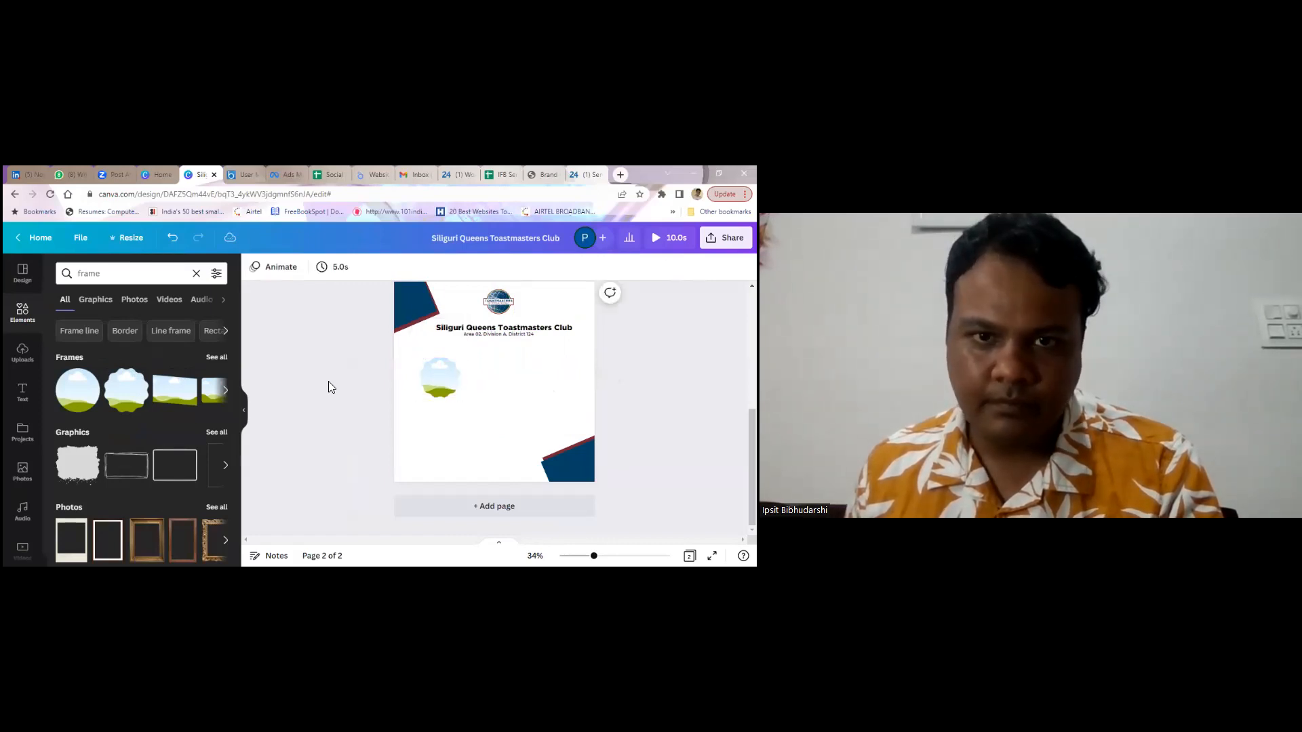
Duplicate the small scalloped frame and arrange the two frames side by side beneath the club name on page 2
{"action": "left_click", "coordinate": [124, 402]}
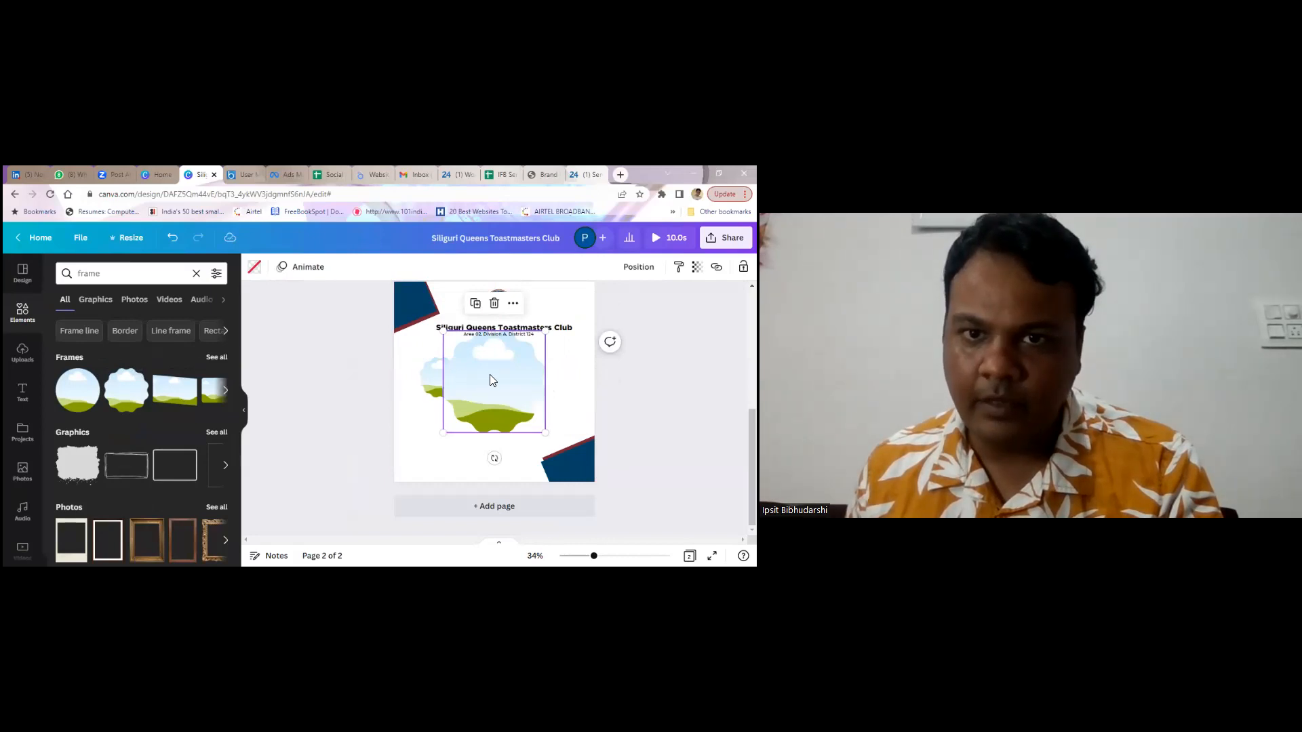
{"action": "key", "text": "Delete"}
{"action": "left_click", "coordinate": [438, 383]}
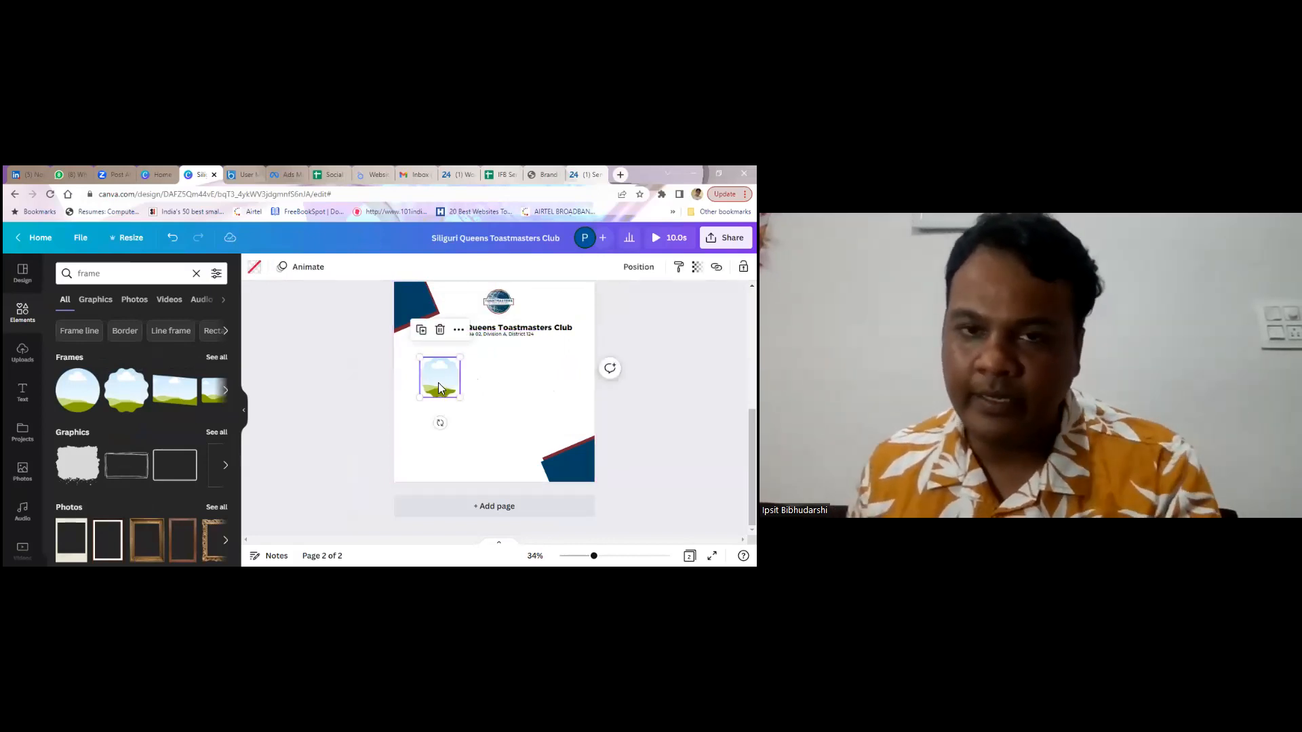
{"action": "right_click", "coordinate": [438, 384]}
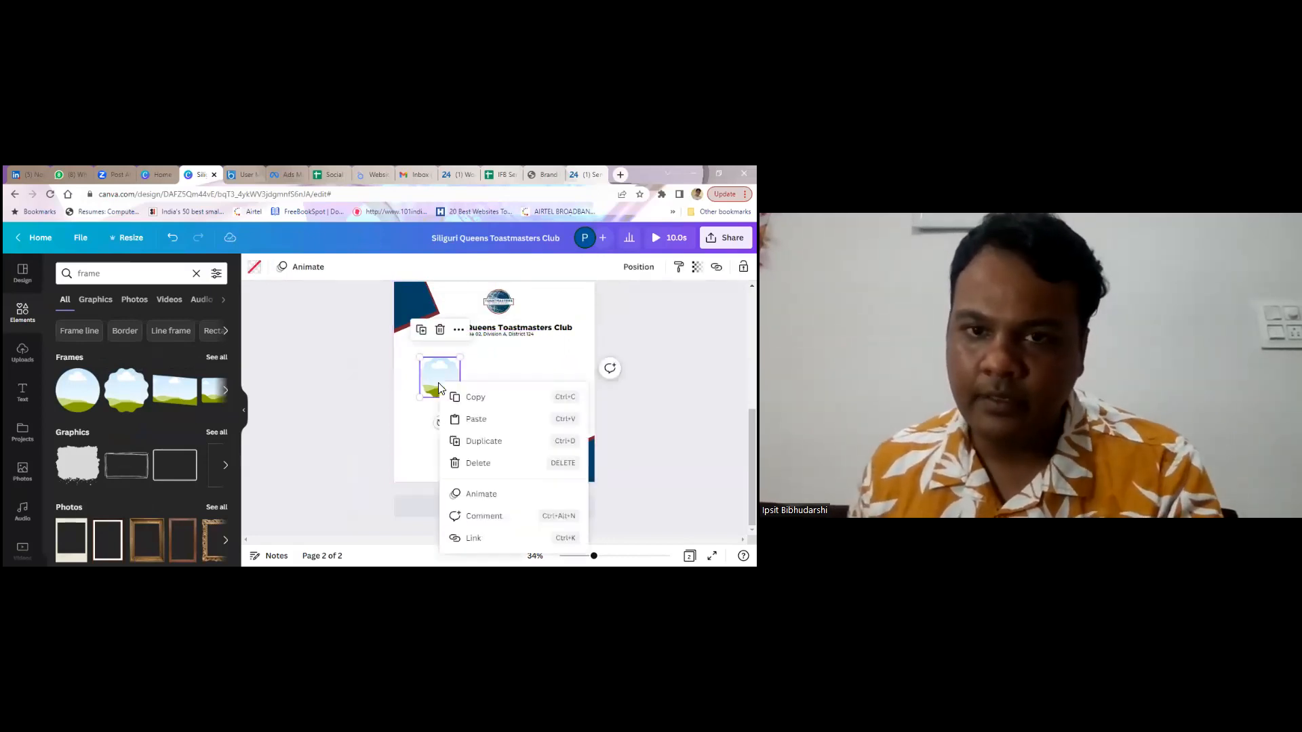
{"action": "left_click", "coordinate": [486, 442]}
{"action": "left_click_drag", "start_coordinate": [446, 387], "coordinate": [536, 382]}
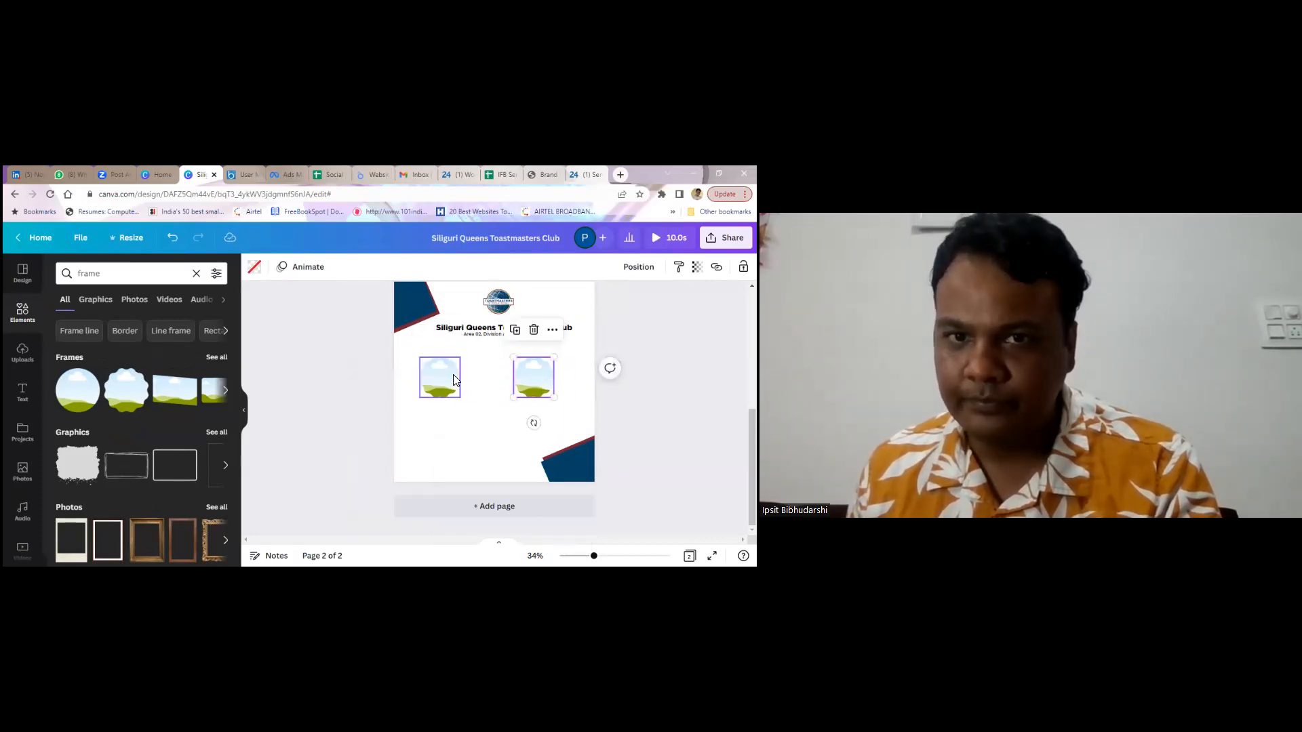
{"action": "left_click", "coordinate": [455, 377]}
{"action": "left_click", "coordinate": [363, 378]}
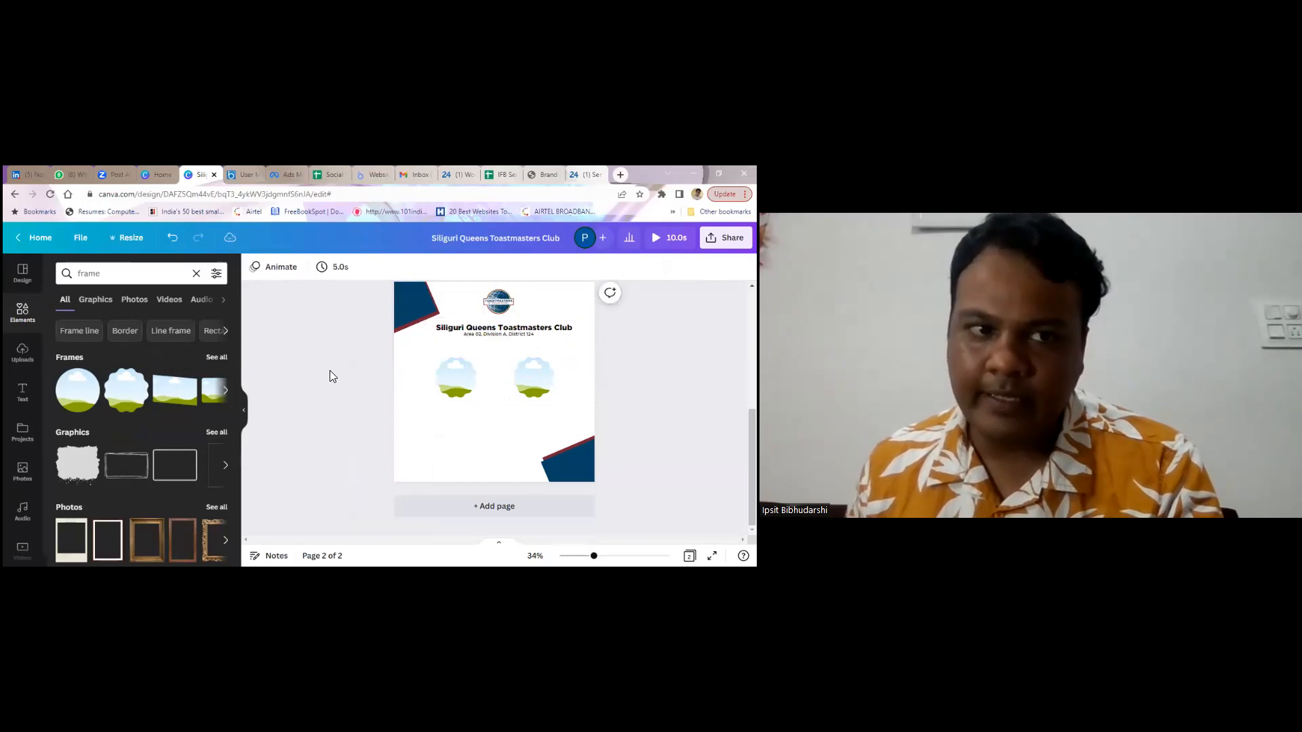
Fill the left frame with the uploaded photo of the man in a white jacket, enlarge the frame, and adjust the photo's crop
{"action": "left_click", "coordinate": [25, 361]}
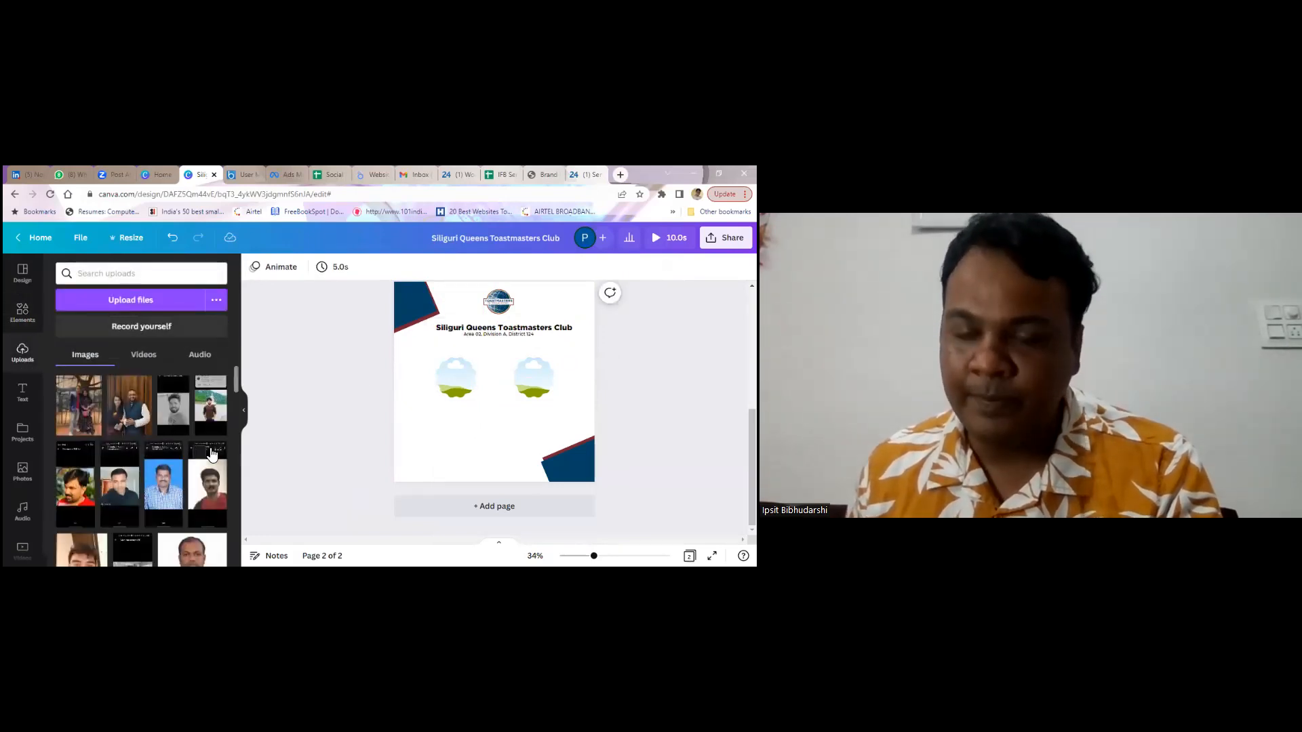
{"action": "scroll", "coordinate": [153, 420], "scroll_direction": "down", "scroll_amount": 3}
{"action": "scroll", "coordinate": [153, 423], "scroll_direction": "down", "scroll_amount": 3}
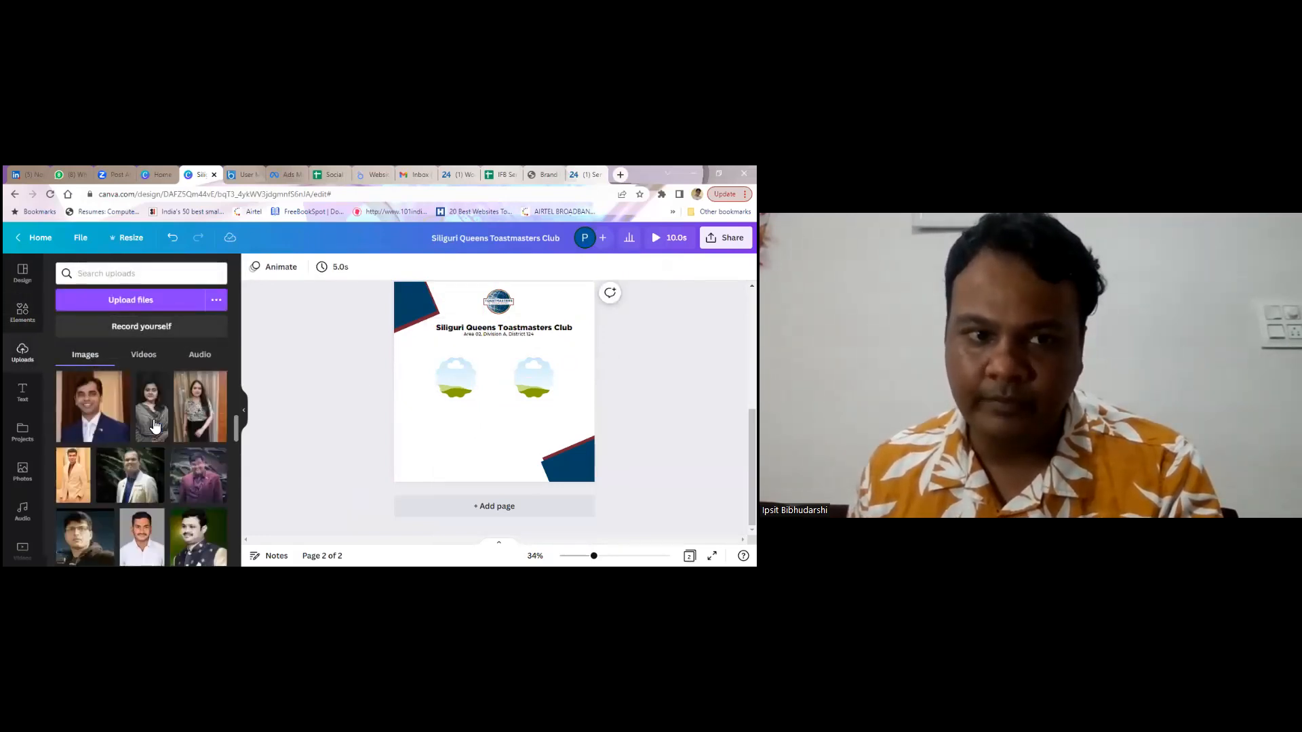
{"action": "left_click", "coordinate": [146, 477]}
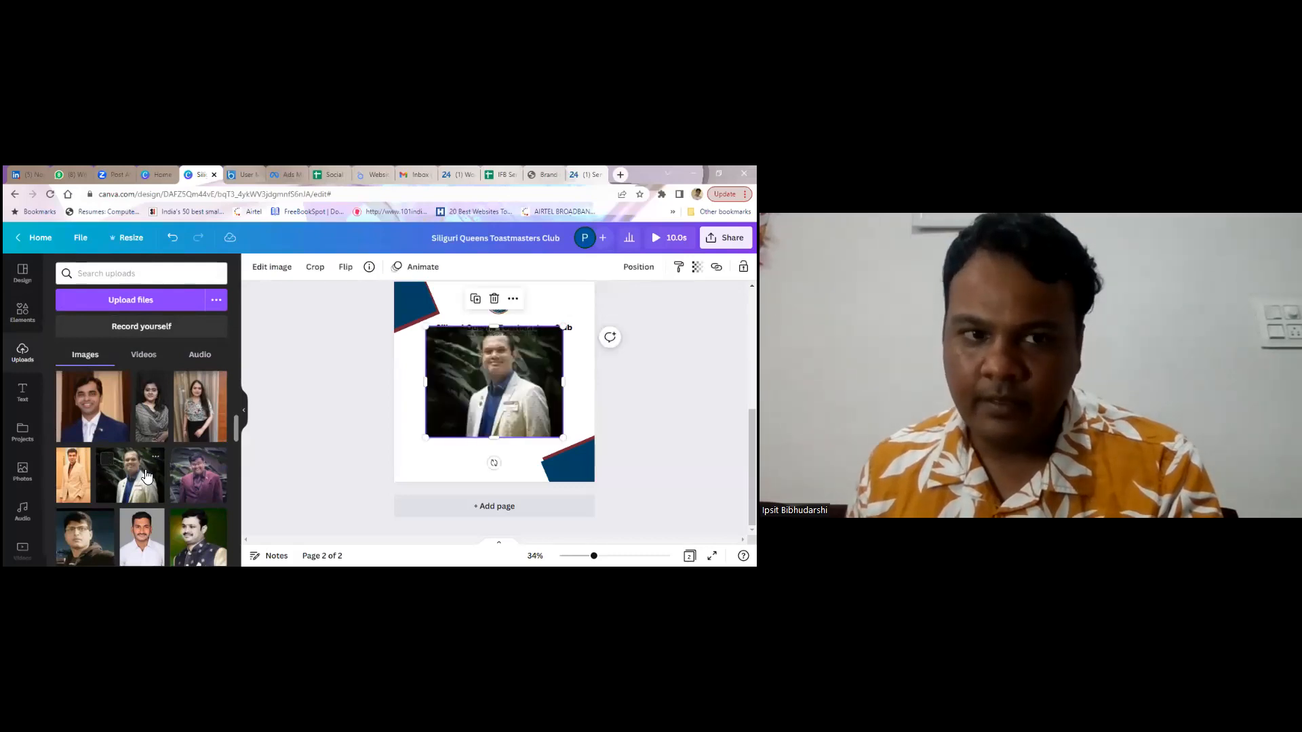
{"action": "left_click_drag", "start_coordinate": [529, 383], "coordinate": [484, 406]}
{"action": "left_click", "coordinate": [354, 272]}
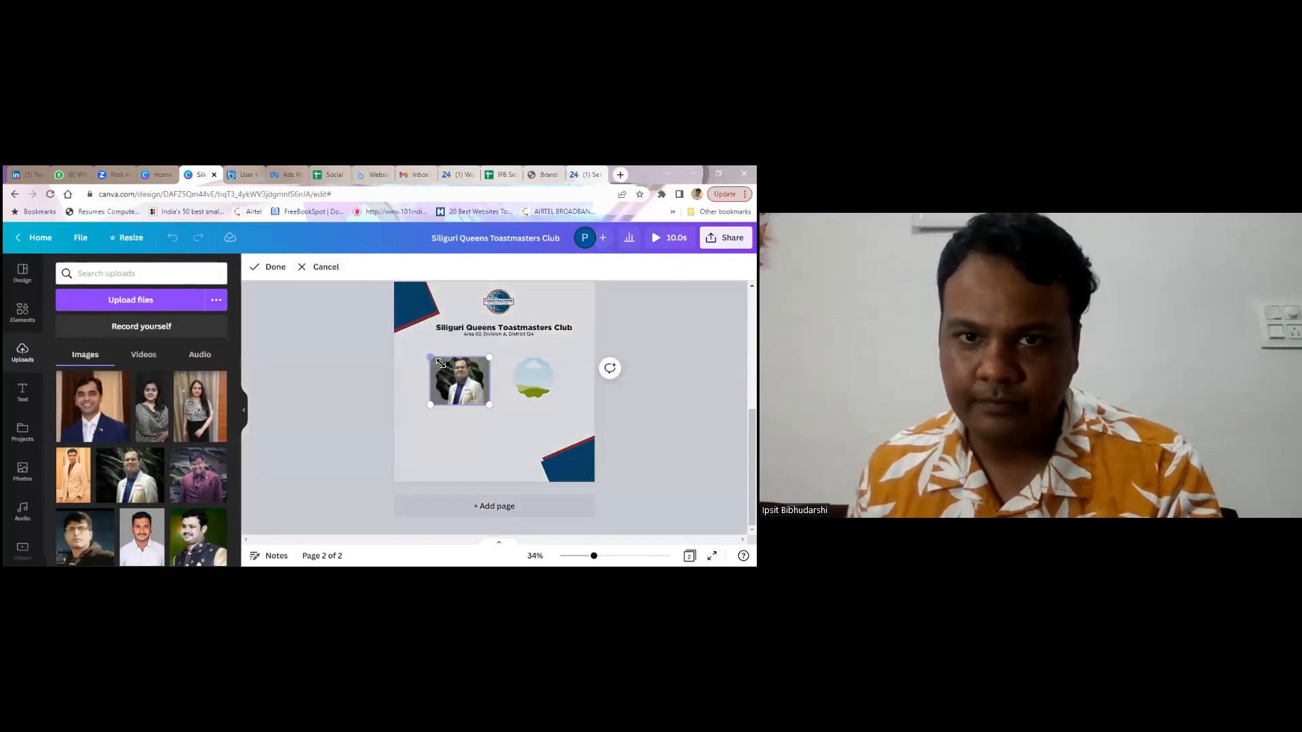
{"action": "left_click_drag", "start_coordinate": [452, 384], "coordinate": [450, 385]}
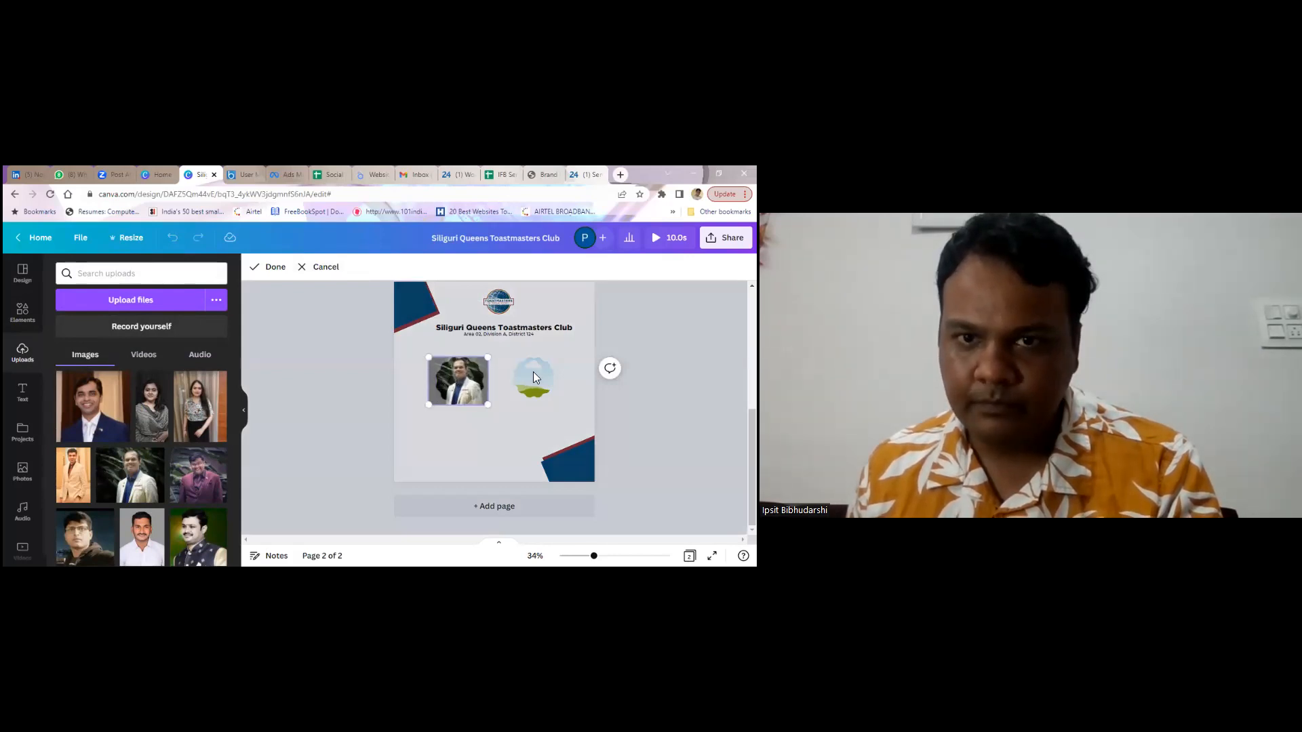
{"action": "left_click", "coordinate": [532, 371]}
Fill the right frame with the uploaded photo of the man in a purple suit and enlarge it to match the left one
{"action": "scroll", "coordinate": [221, 432], "scroll_direction": "down", "scroll_amount": 1}
{"action": "scroll", "coordinate": [221, 433], "scroll_direction": "down", "scroll_amount": 1}
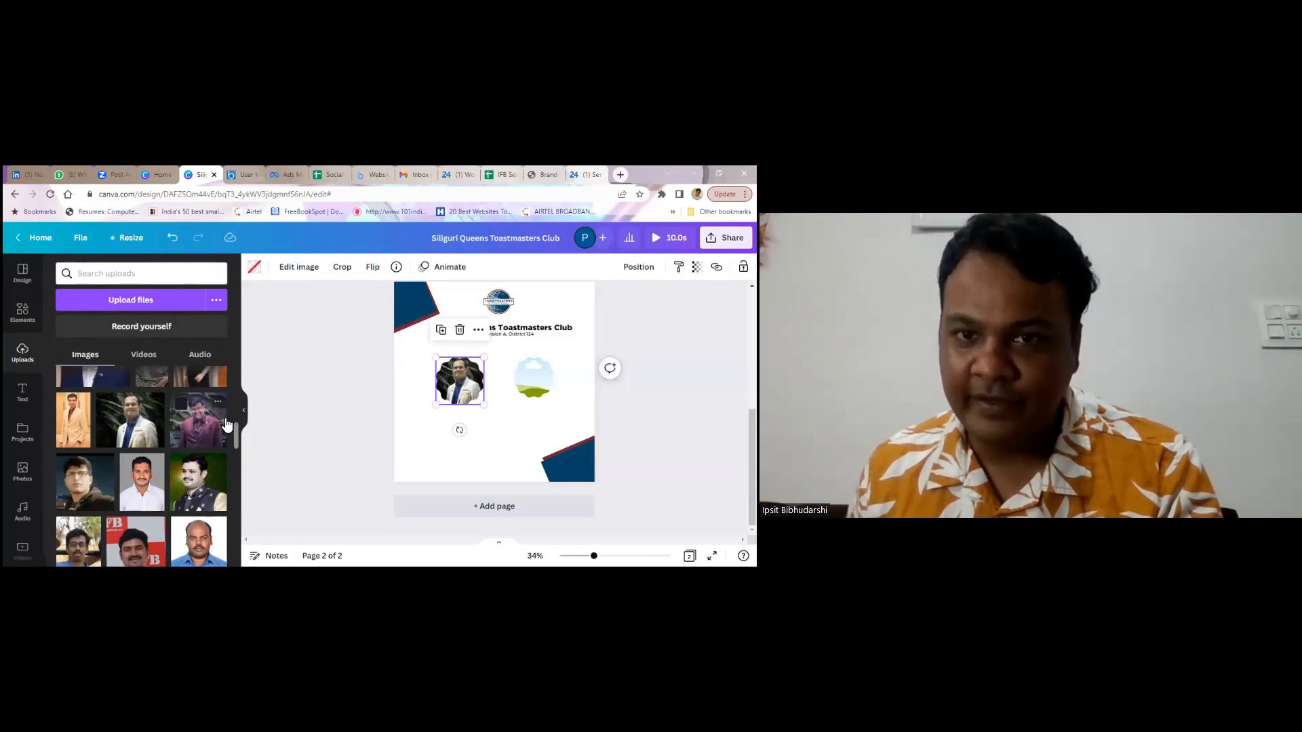
{"action": "left_click_drag", "start_coordinate": [531, 375], "coordinate": [505, 405]}
{"action": "left_click", "coordinate": [531, 375]}
Select both photo frames together and nudge them into a centred position under the club name
{"action": "left_click", "coordinate": [466, 384]}
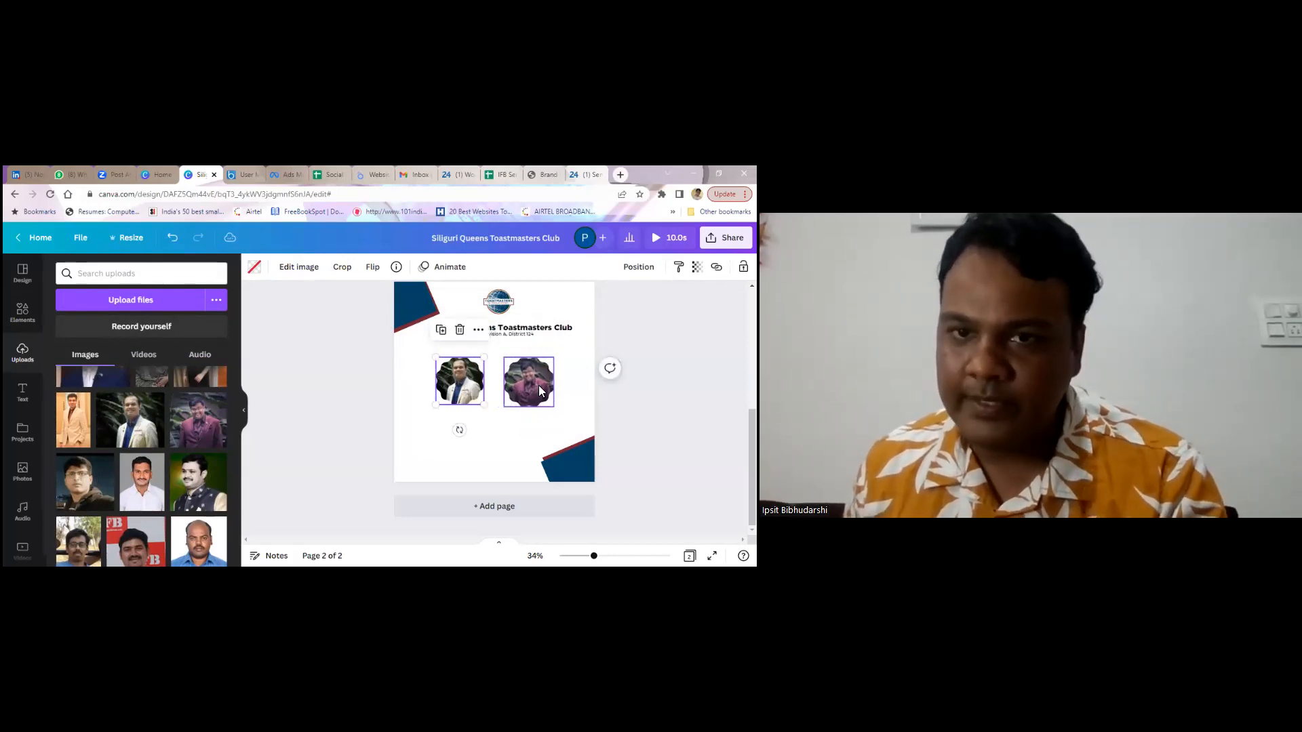
{"action": "left_click", "coordinate": [537, 385], "text": "shift"}
{"action": "left_click_drag", "start_coordinate": [528, 386], "coordinate": [528, 386]}
{"action": "left_click", "coordinate": [358, 387]}
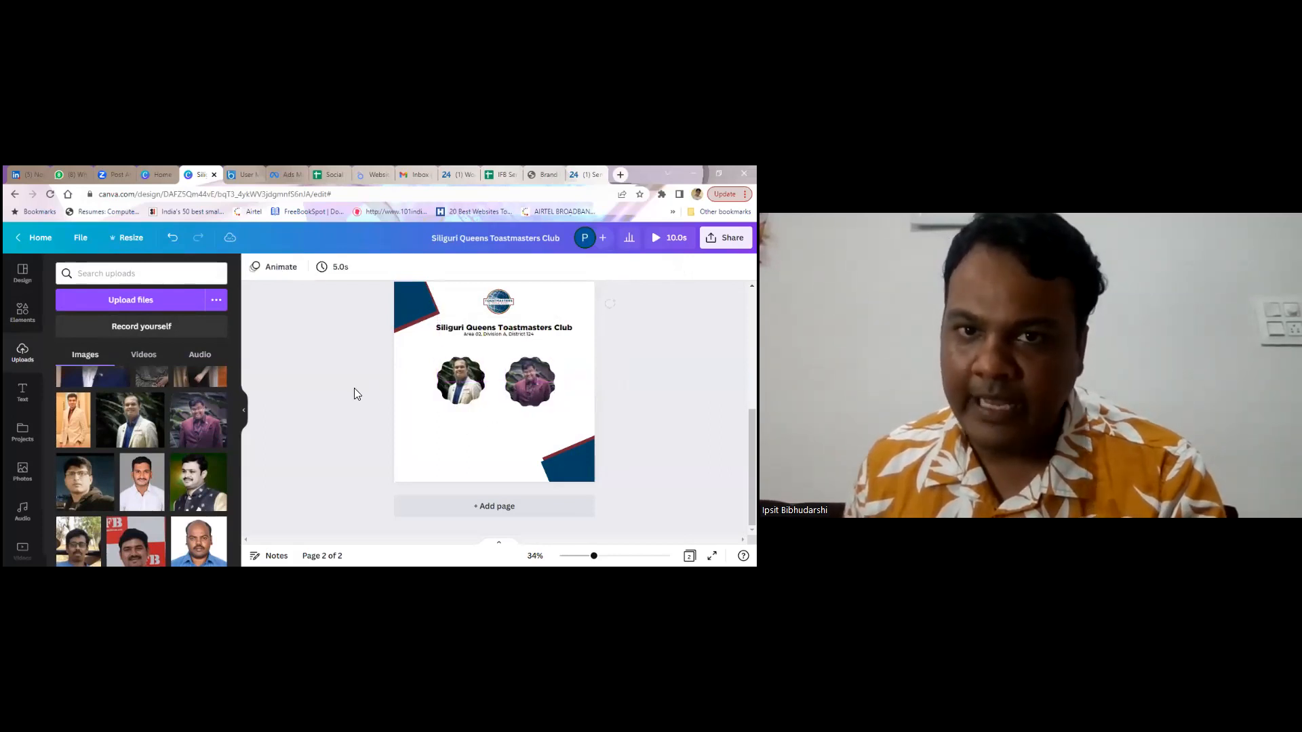
Add a heading with the first person's name followed by ", DTM" and place it directly beneath the left photo
{"action": "left_click", "coordinate": [23, 391]}
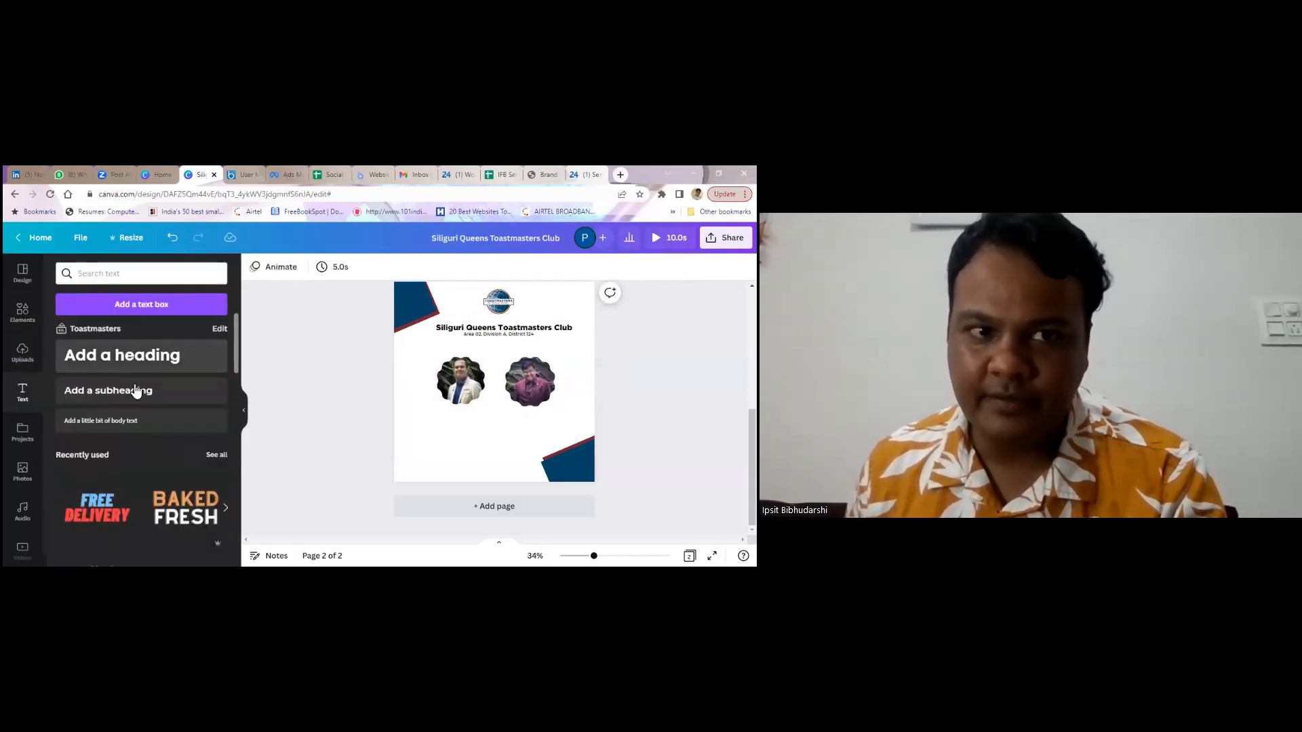
{"action": "left_click", "coordinate": [158, 360]}
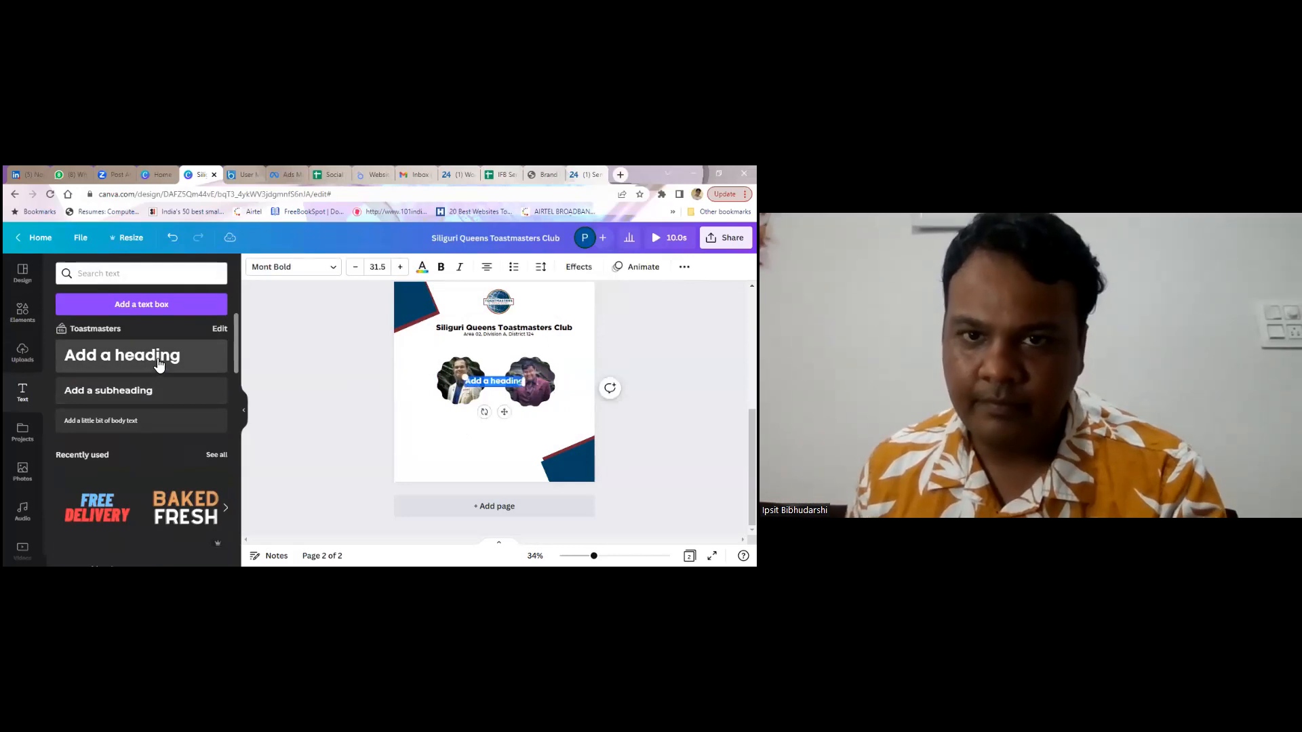
{"action": "type", "text": "Kaushik"}
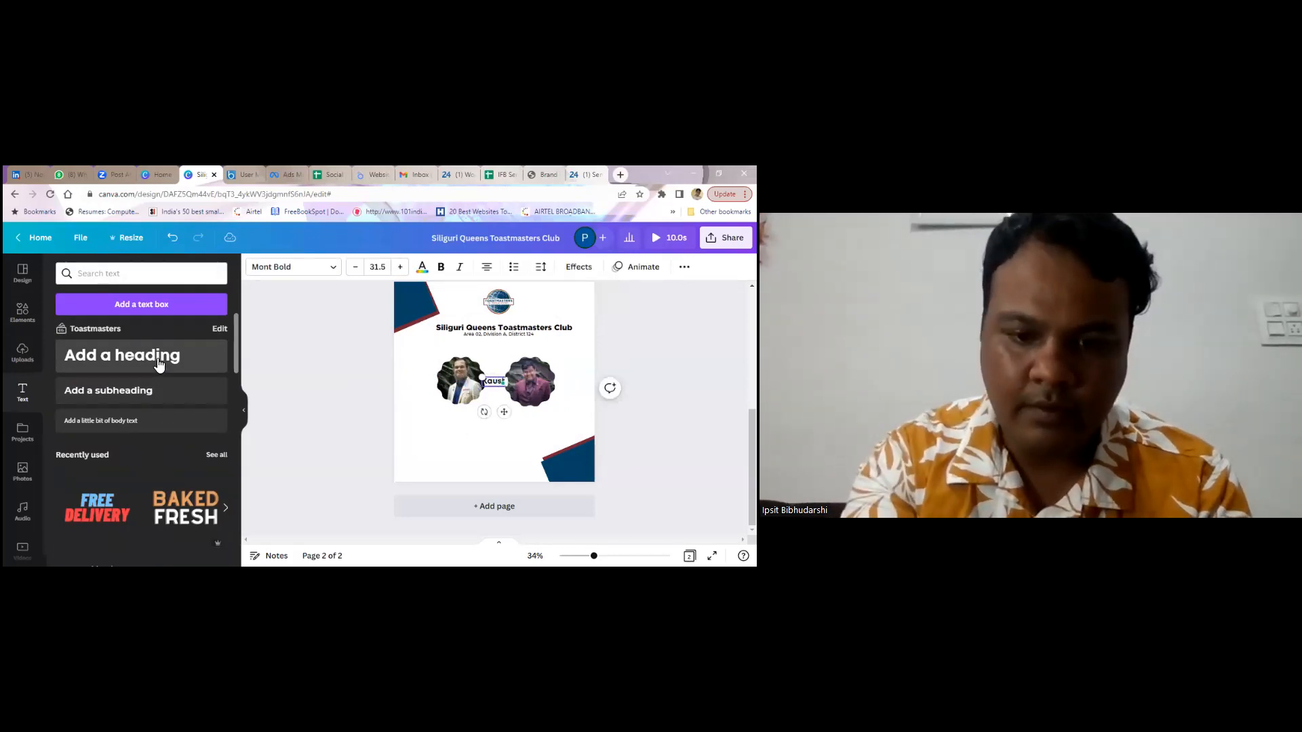
{"action": "type", "text": ", DTM"}
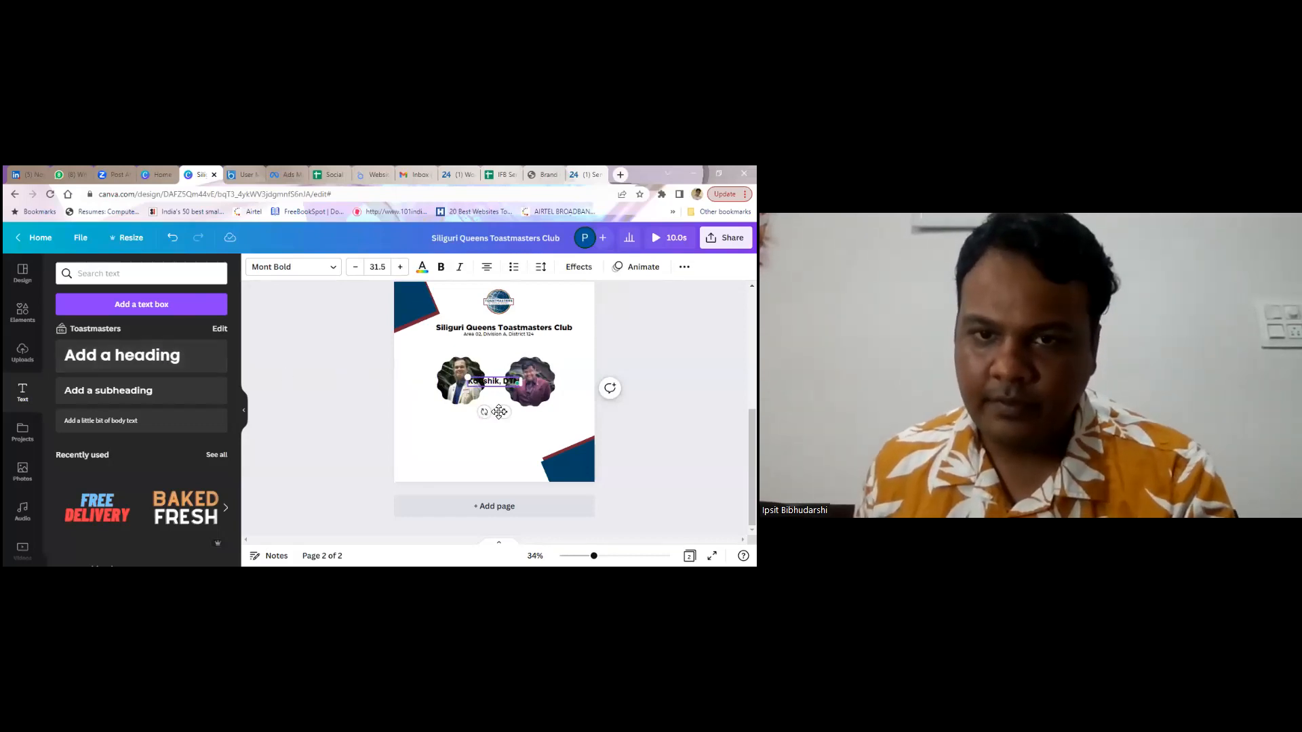
{"action": "left_click_drag", "start_coordinate": [503, 412], "coordinate": [470, 441]}
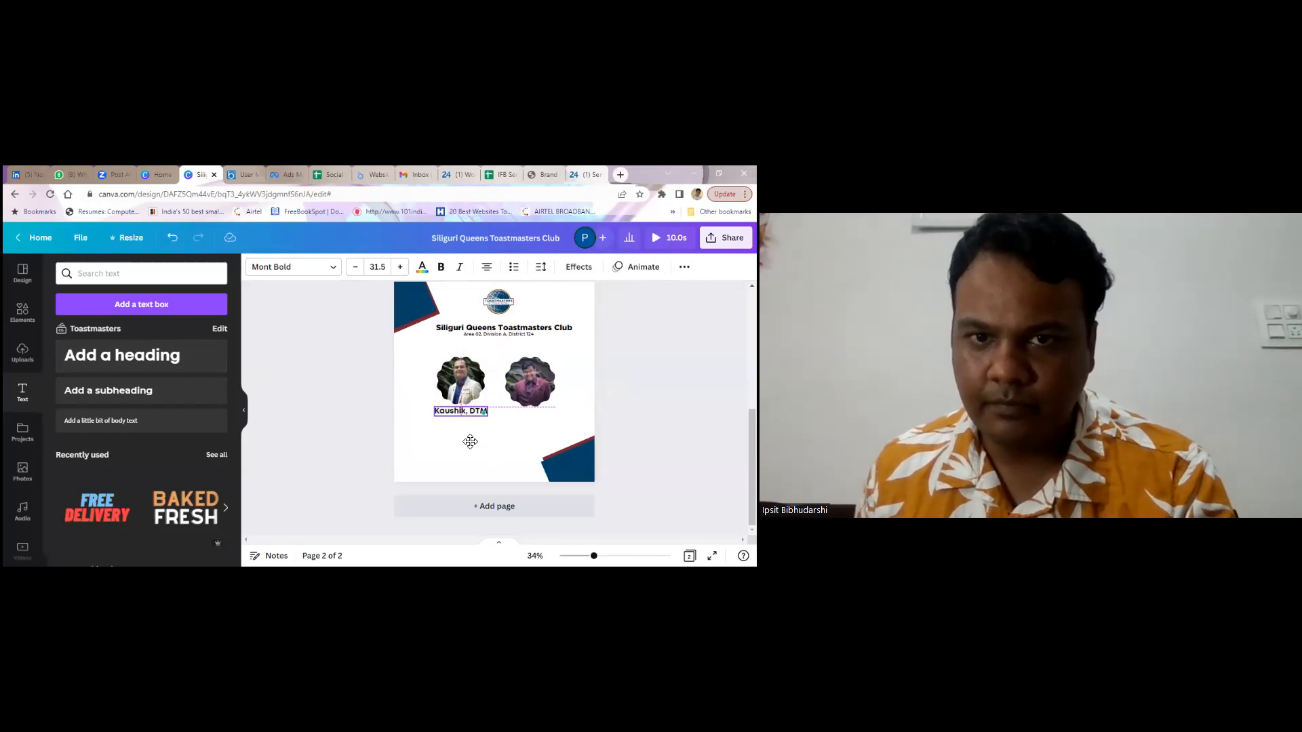
Duplicate the name label and align the copy beneath the right photo
{"action": "right_click", "coordinate": [472, 411]}
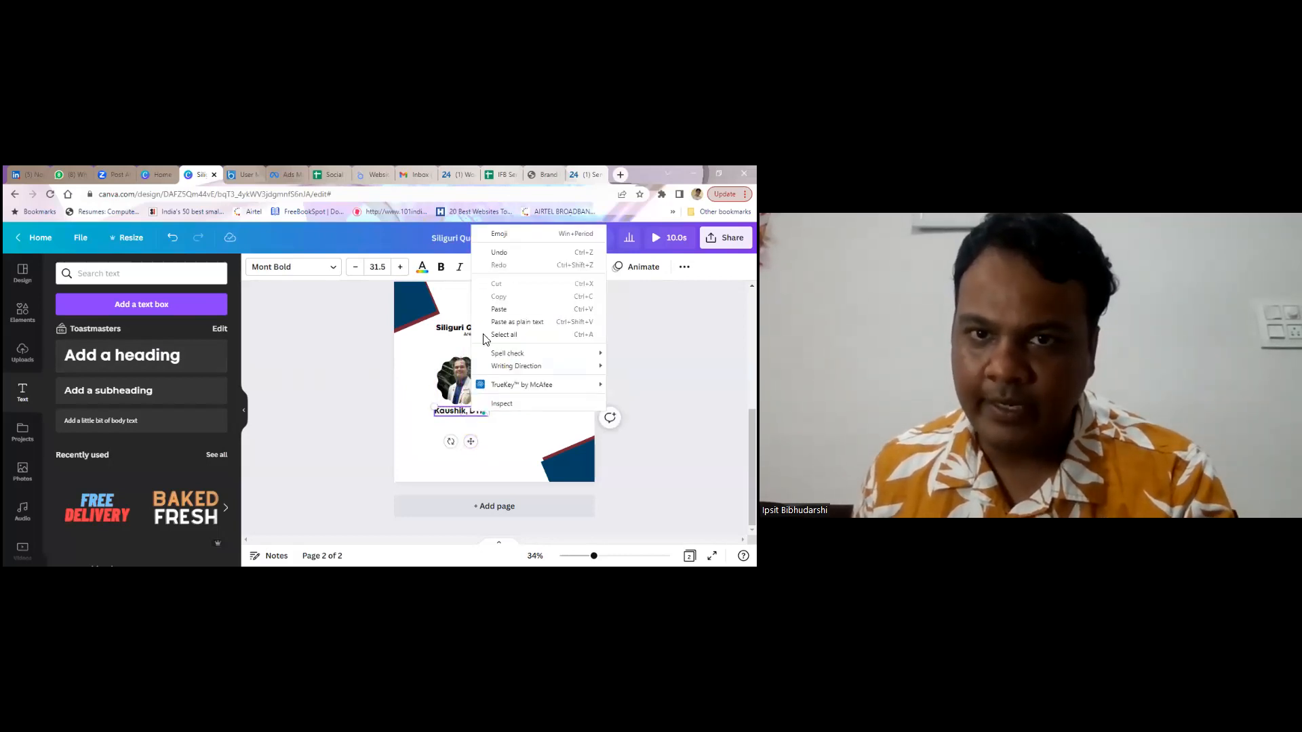
{"action": "left_click", "coordinate": [424, 381]}
{"action": "left_click", "coordinate": [444, 414]}
{"action": "right_click", "coordinate": [448, 419]}
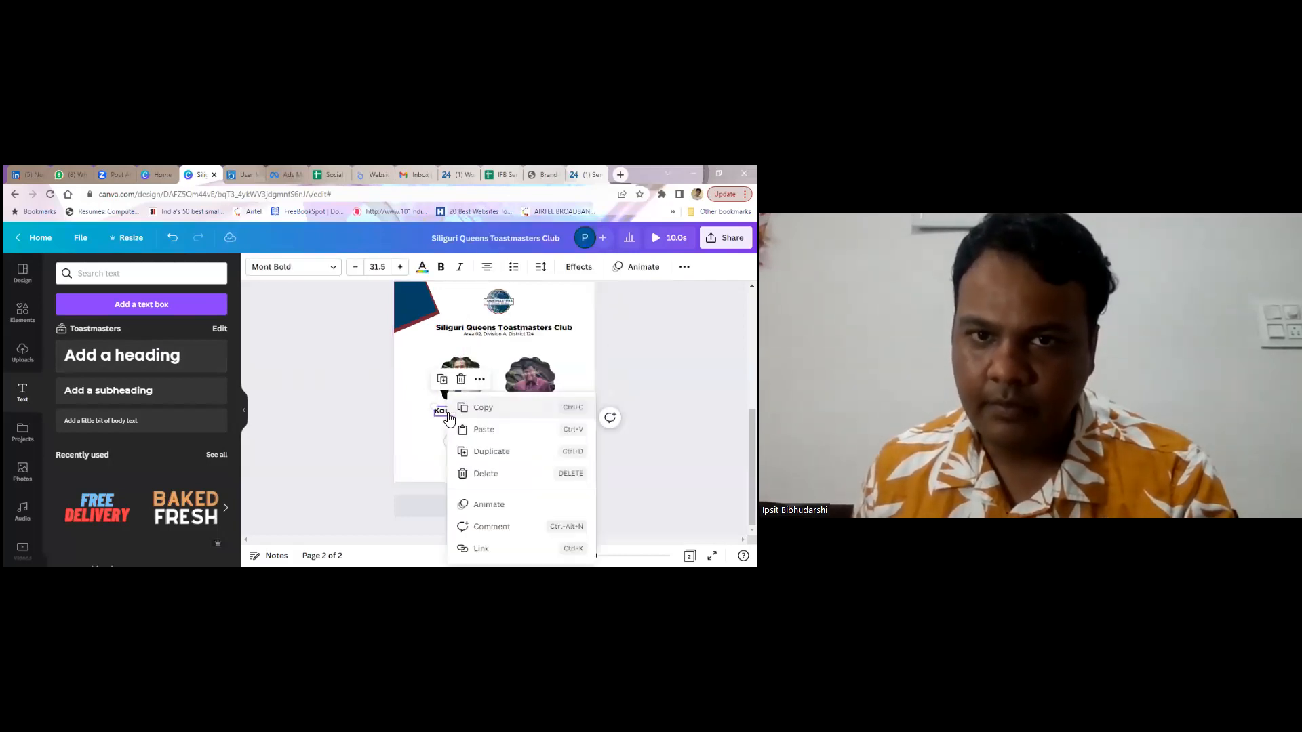
{"action": "left_click", "coordinate": [494, 451]}
{"action": "left_click_drag", "start_coordinate": [471, 446], "coordinate": [537, 446]}
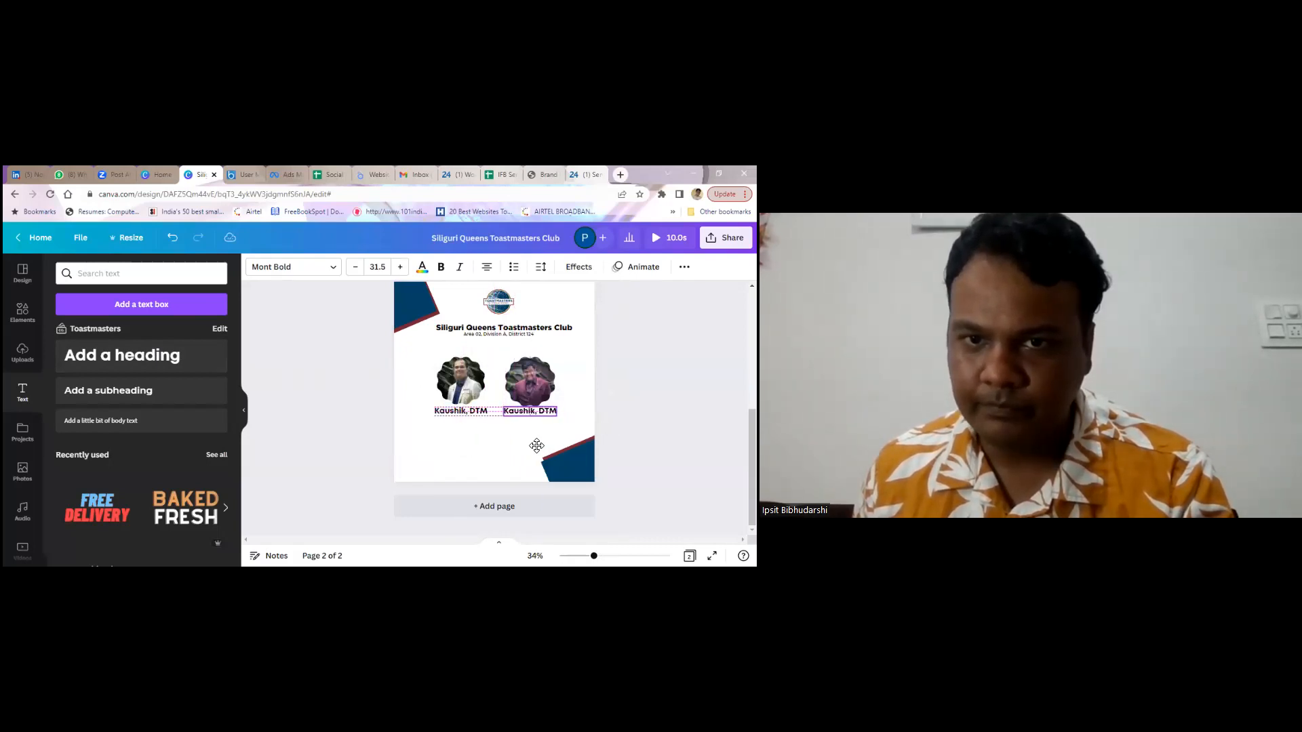
Replace the name in the label under the right photo with the second person's first name, keeping ", DTM"
{"action": "double_click", "coordinate": [535, 411]}
{"action": "left_click", "coordinate": [535, 411]}
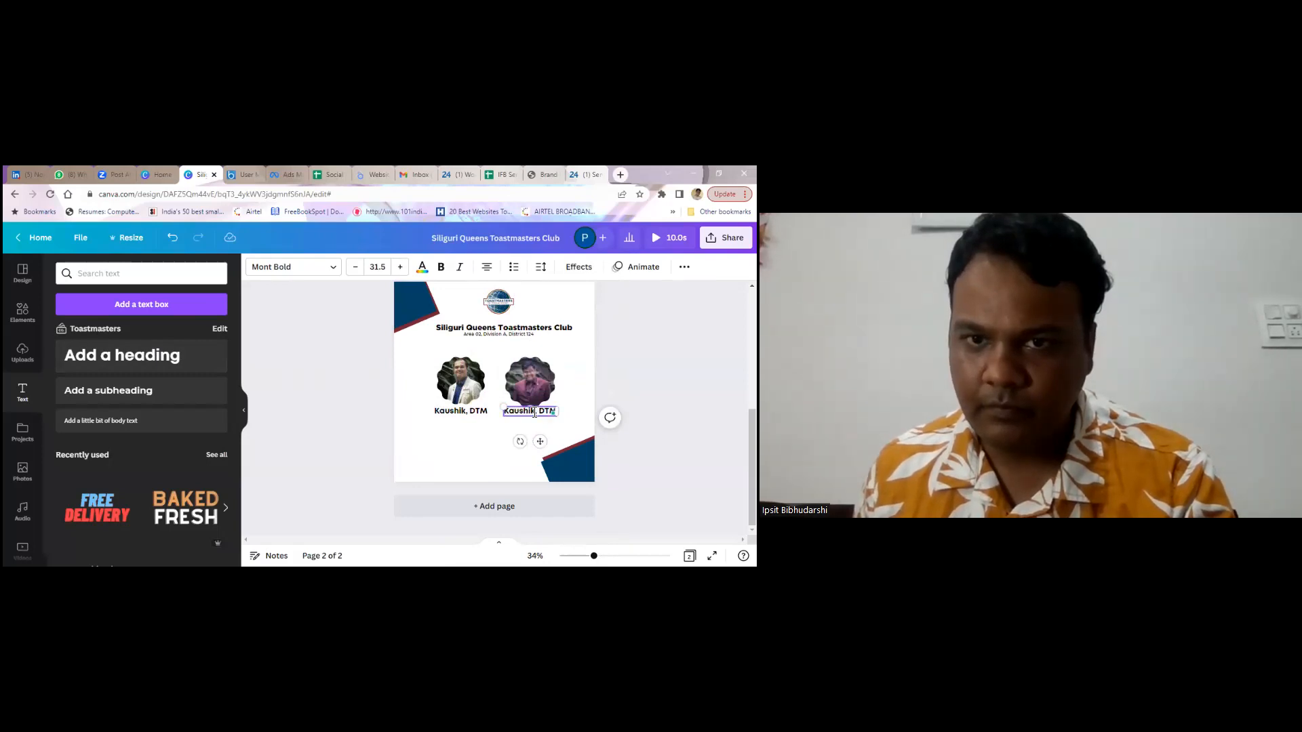
{"action": "key", "text": "BackSpace"}
{"action": "key", "text": "BackSpace"}
{"action": "key", "text": "BackSpace"}
{"action": "key", "text": "BackSpace"}
{"action": "key", "text": "BackSpace"}
{"action": "key", "text": "BackSpace"}
{"action": "key", "text": "BackSpace"}
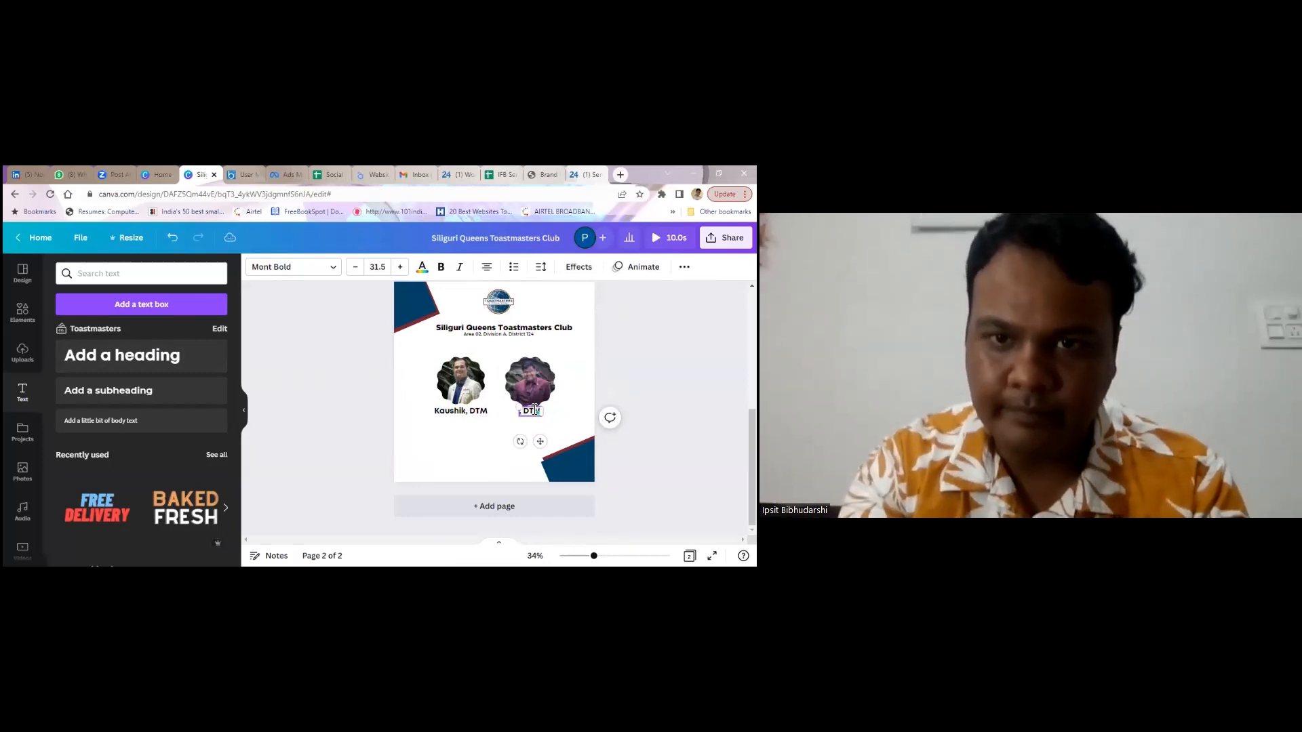
{"action": "type", "text": "Ayan"}
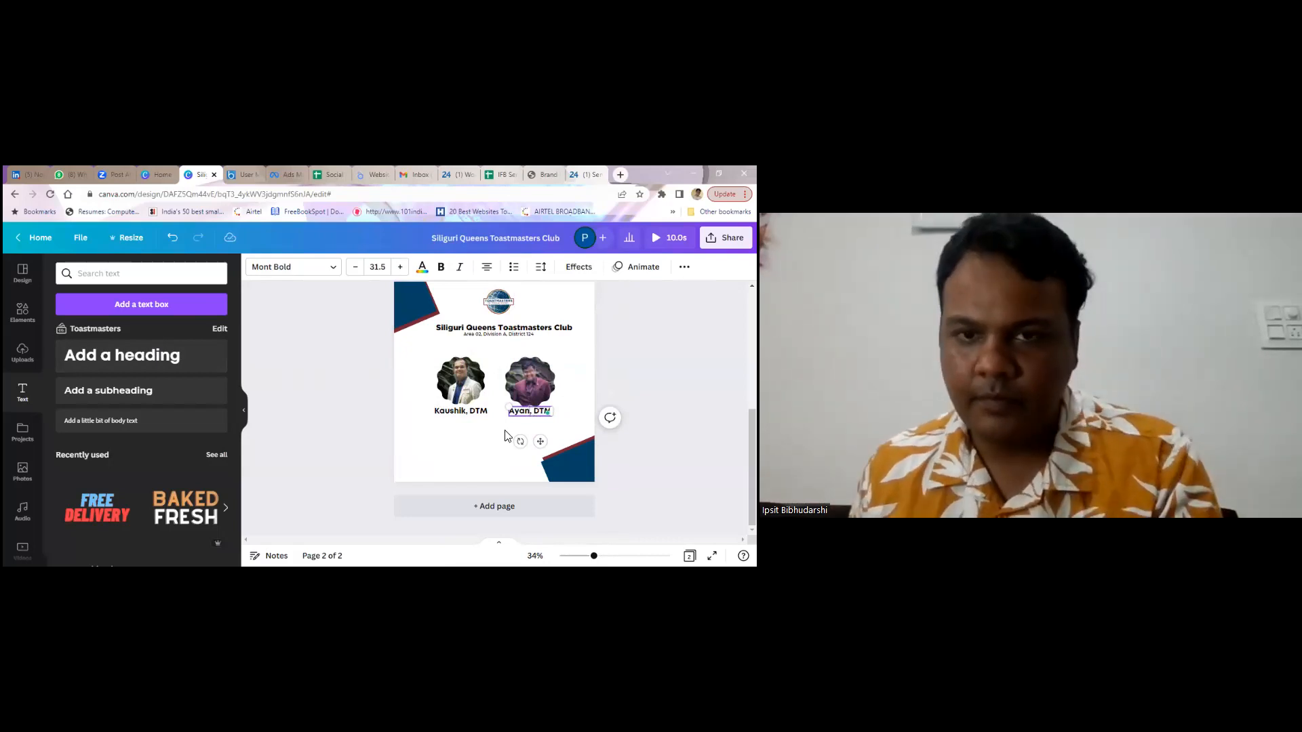
{"action": "left_click", "coordinate": [465, 447]}
Add a subheading reading "Toastmaster of the Day" and place it directly beneath the left photo's name label
{"action": "left_click", "coordinate": [151, 393]}
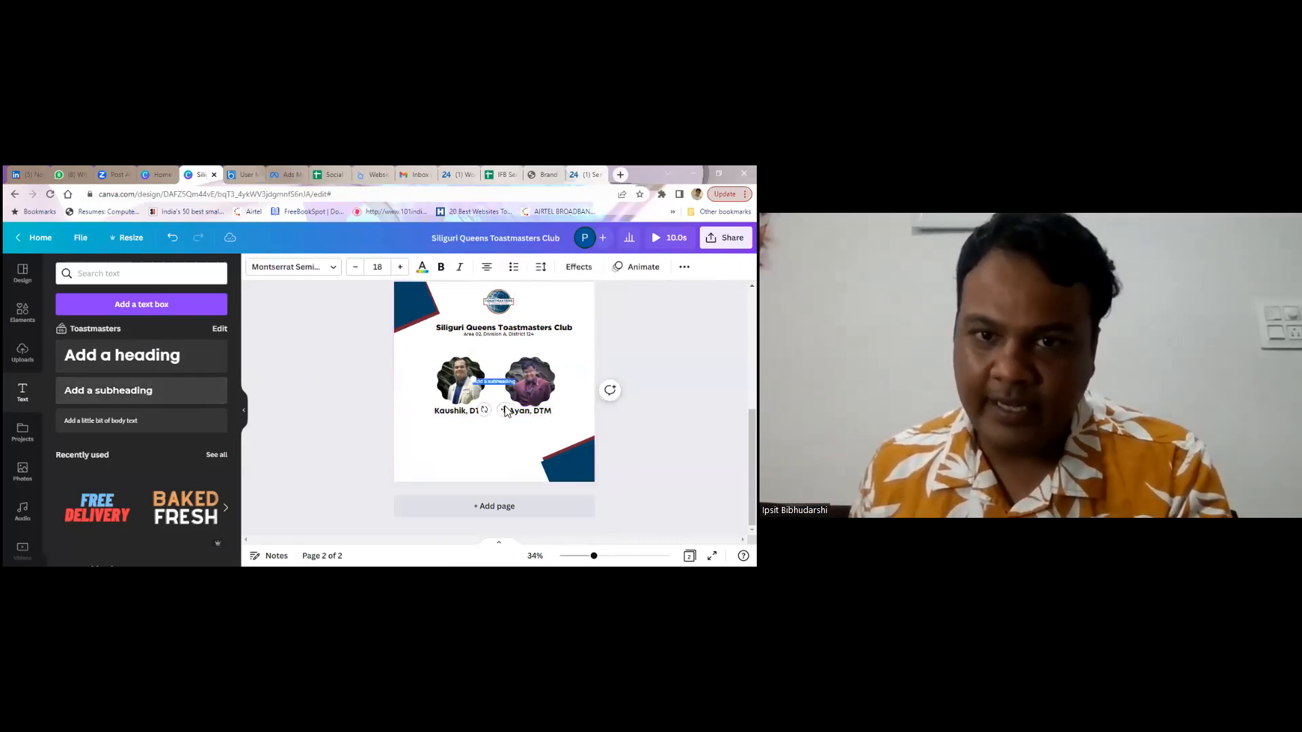
{"action": "left_click_drag", "start_coordinate": [501, 411], "coordinate": [469, 446]}
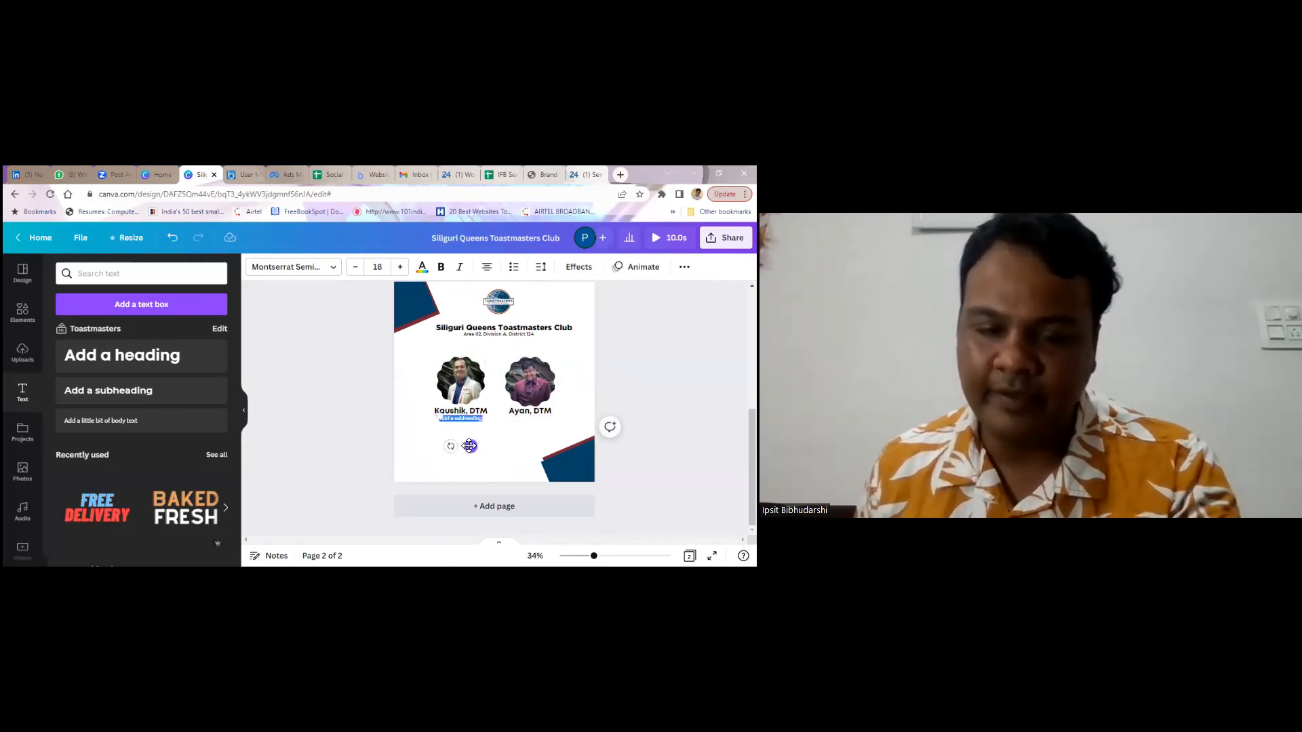
{"action": "type", "text": "Toa"}
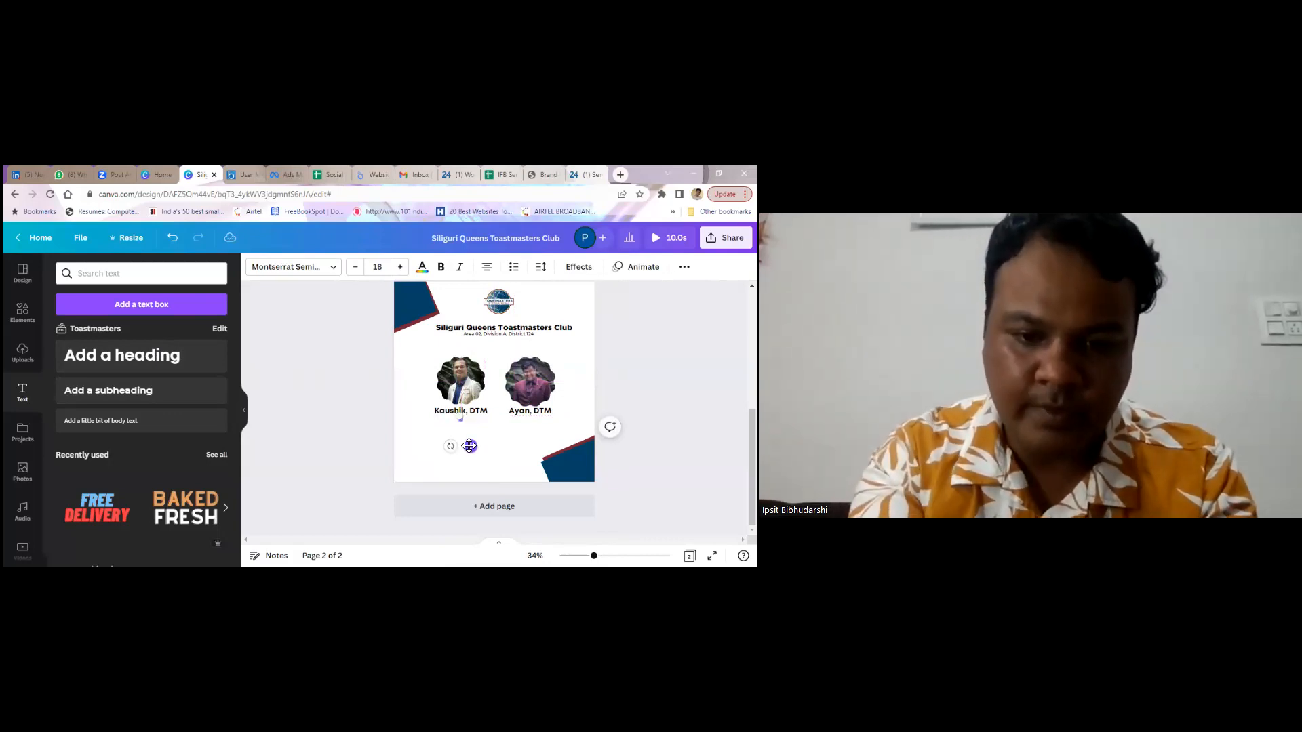
{"action": "type", "text": "stmaster of the Day"}
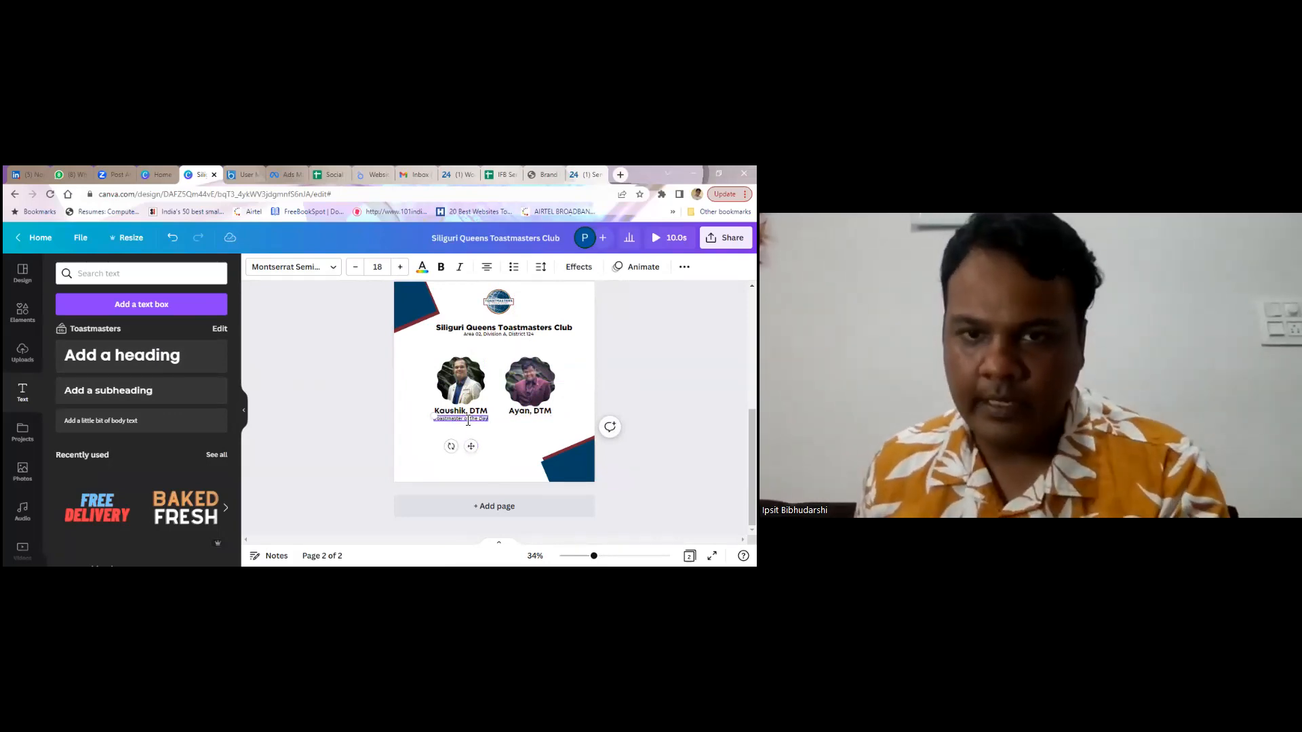
{"action": "right_click", "coordinate": [468, 420]}
{"action": "left_click", "coordinate": [415, 414]}
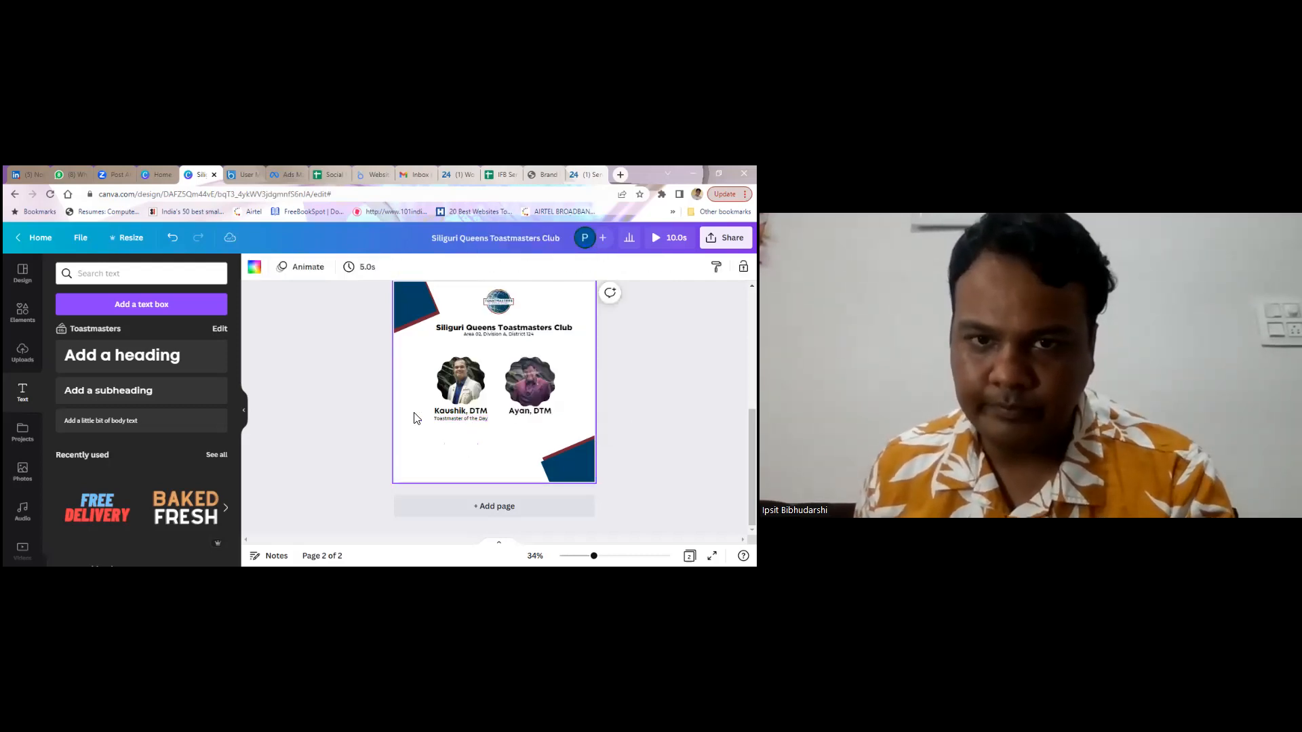
Duplicate the "Toastmaster of the Day" subheading and align the copy beneath the right photo's name label
{"action": "left_click", "coordinate": [444, 419]}
{"action": "right_click", "coordinate": [446, 419]}
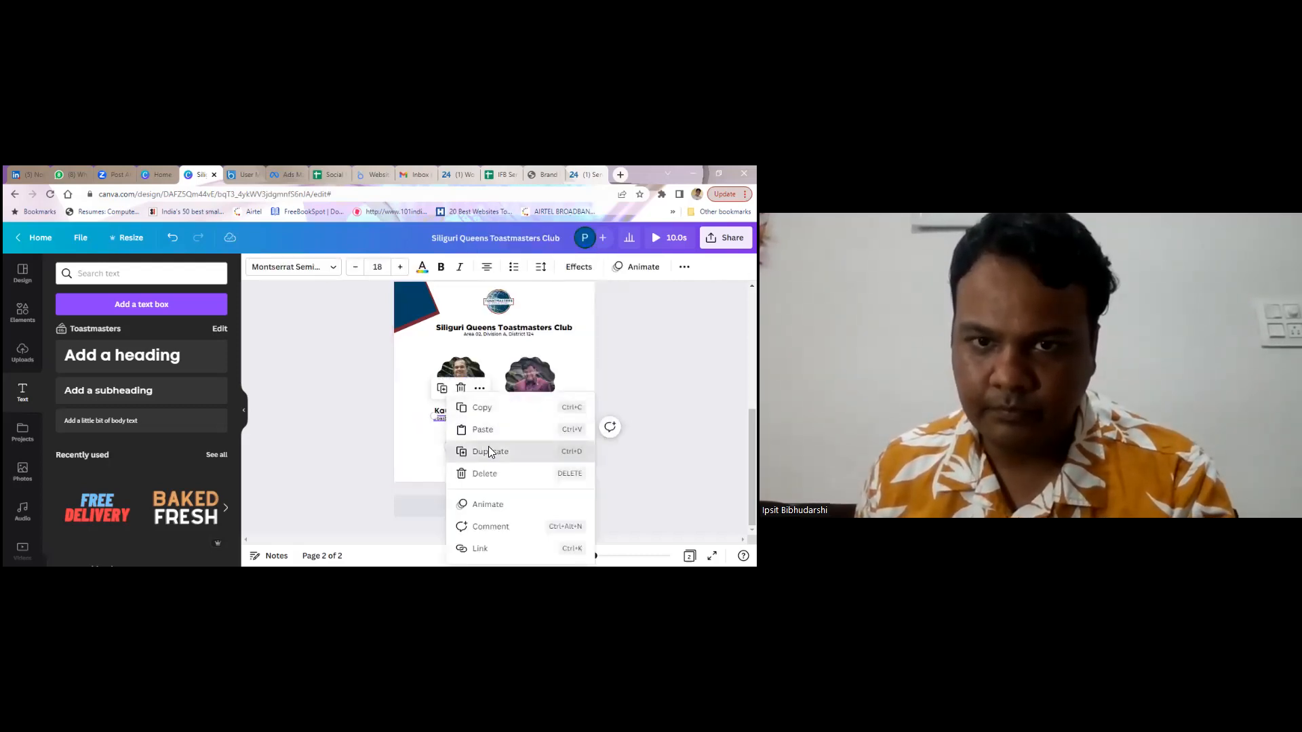
{"action": "left_click", "coordinate": [479, 450]}
{"action": "left_click_drag", "start_coordinate": [477, 449], "coordinate": [545, 446]}
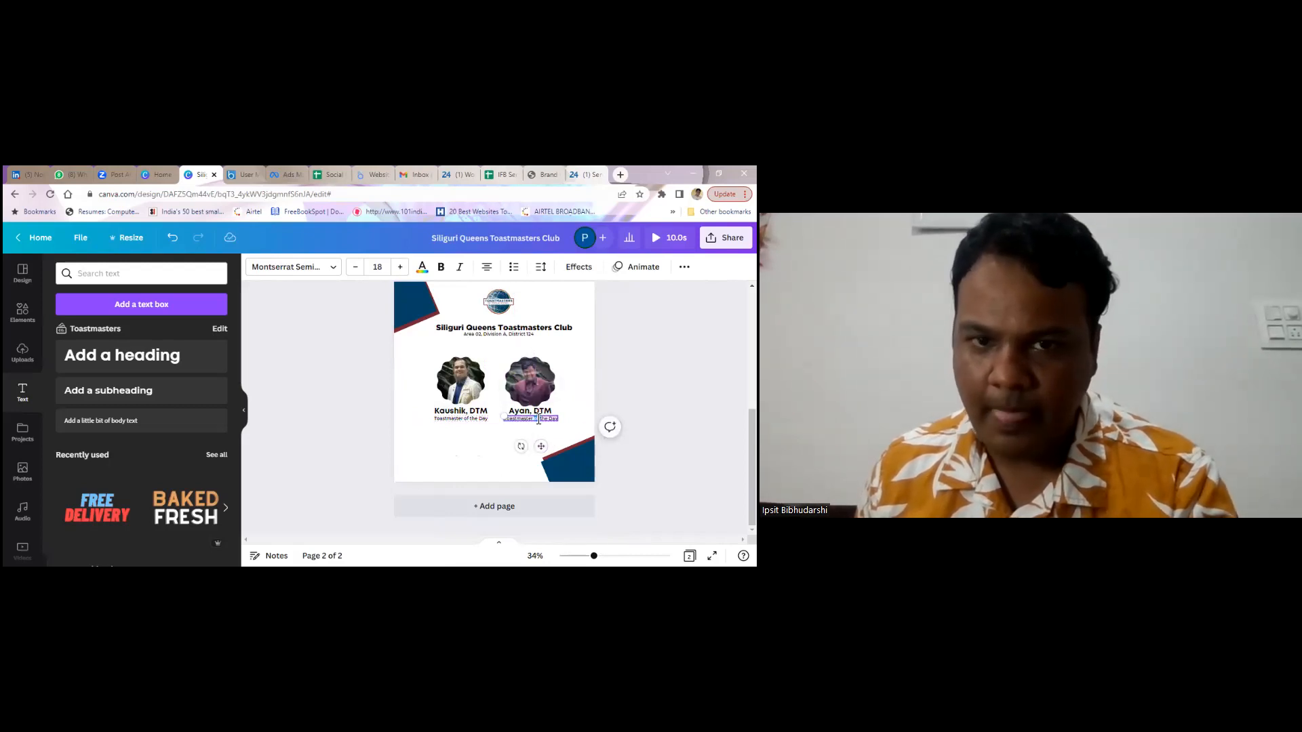
Change the text of the role subheading under the right photo to "General Evaluator"
{"action": "double_click", "coordinate": [538, 419]}
{"action": "type", "text": "General"}
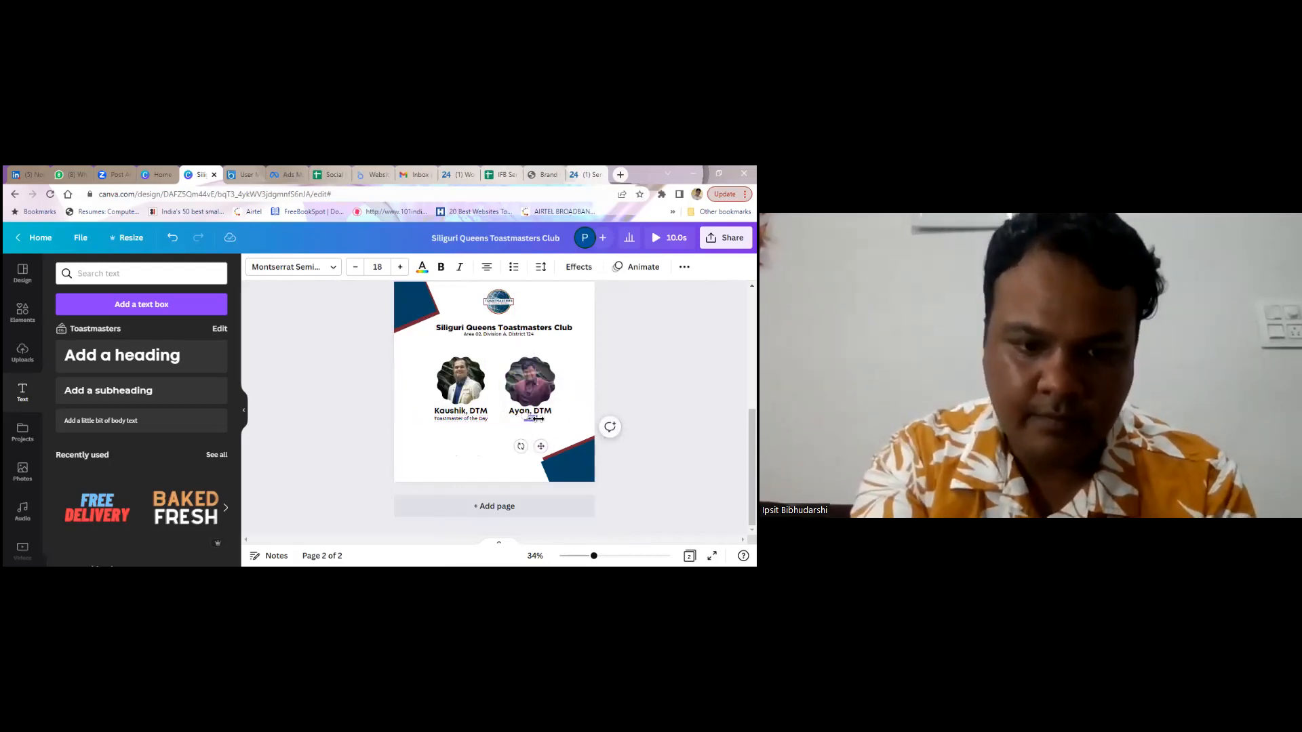
{"action": "type", "text": " Eval"}
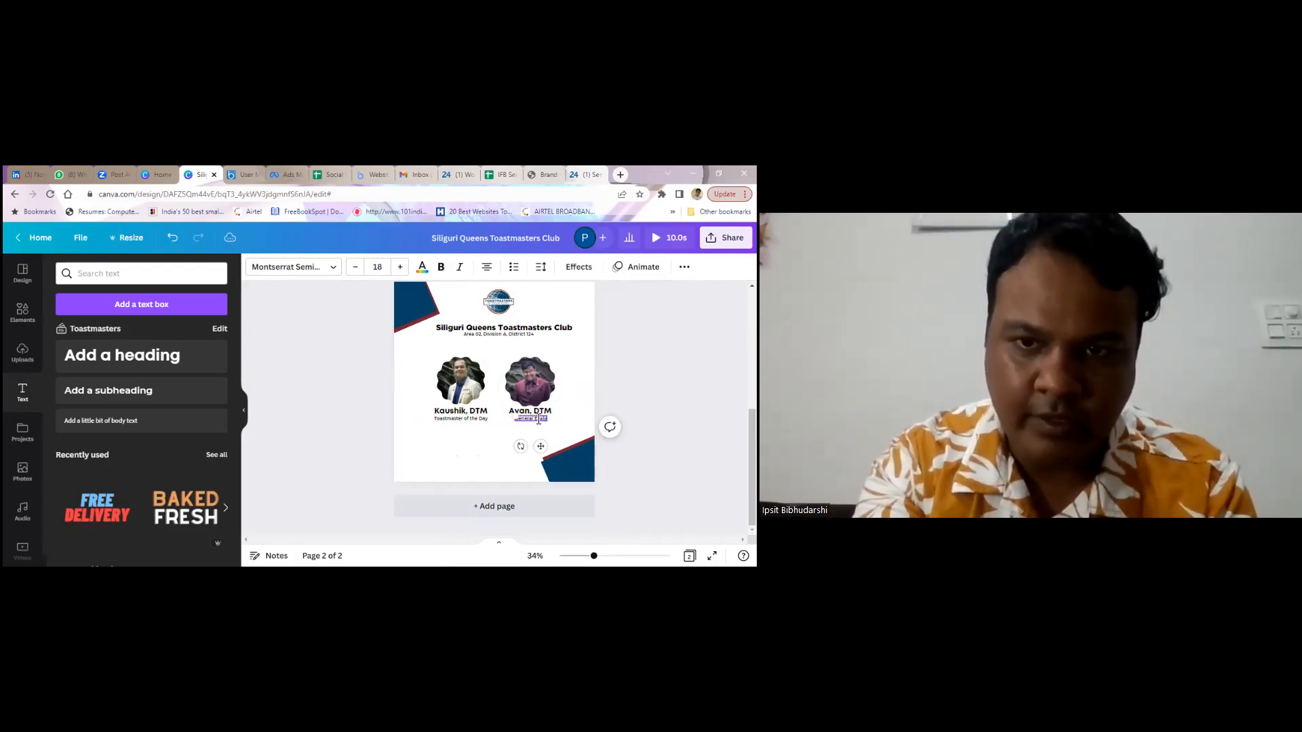
{"action": "type", "text": "uator"}
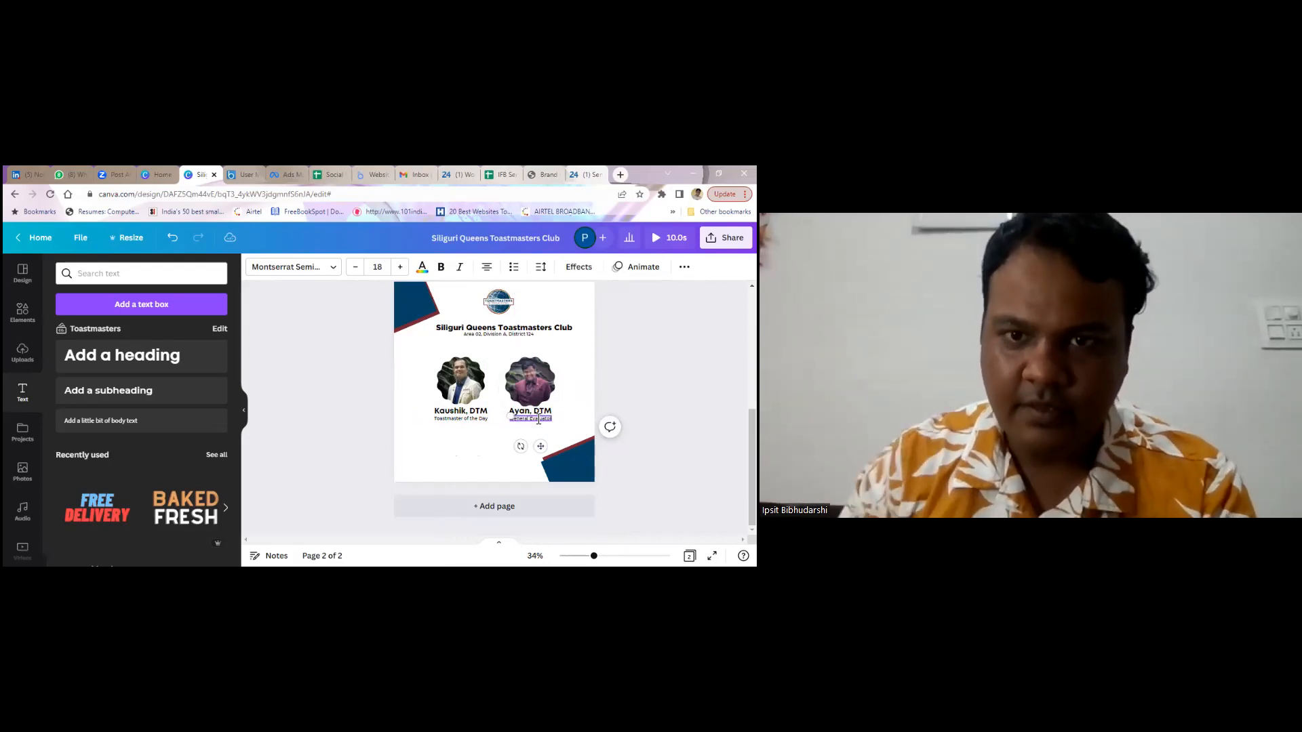
{"action": "left_click", "coordinate": [487, 466]}
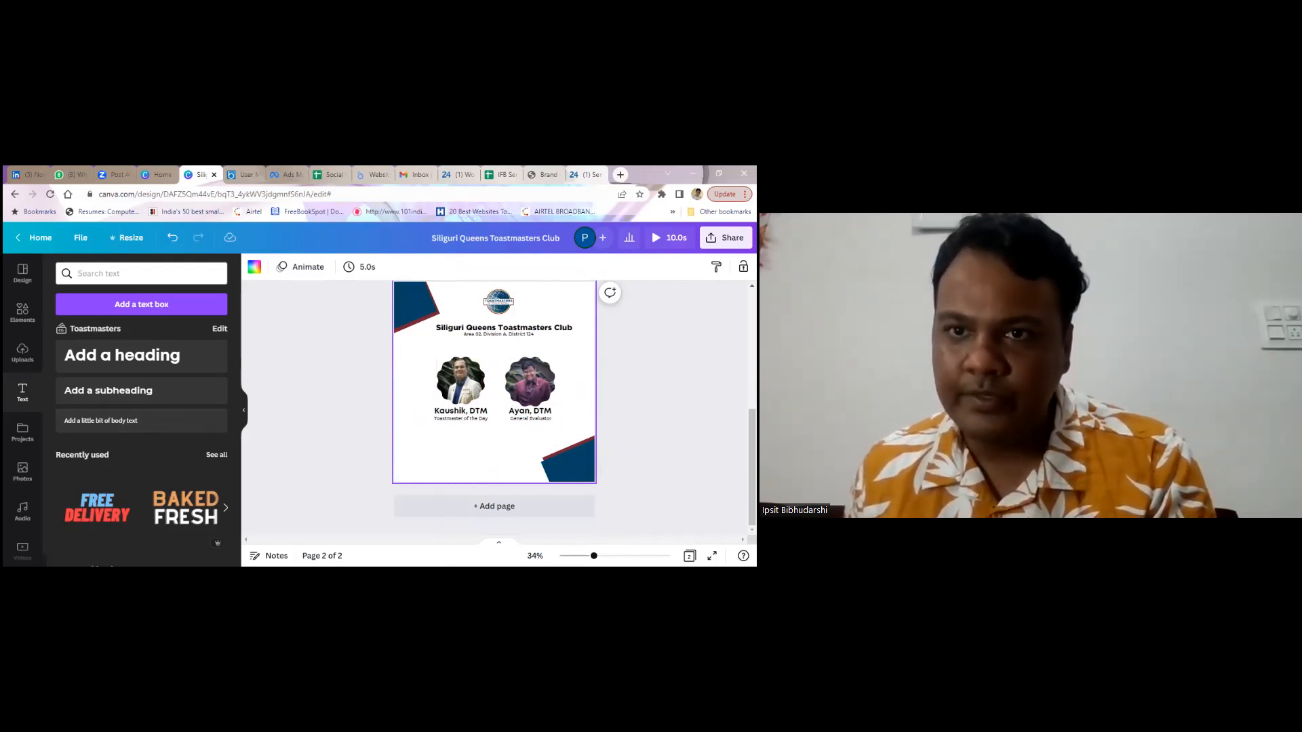
Search the elements for "calender icon" and add the outlined rounded calendar graphic to page 2
{"action": "left_click", "coordinate": [22, 312]}
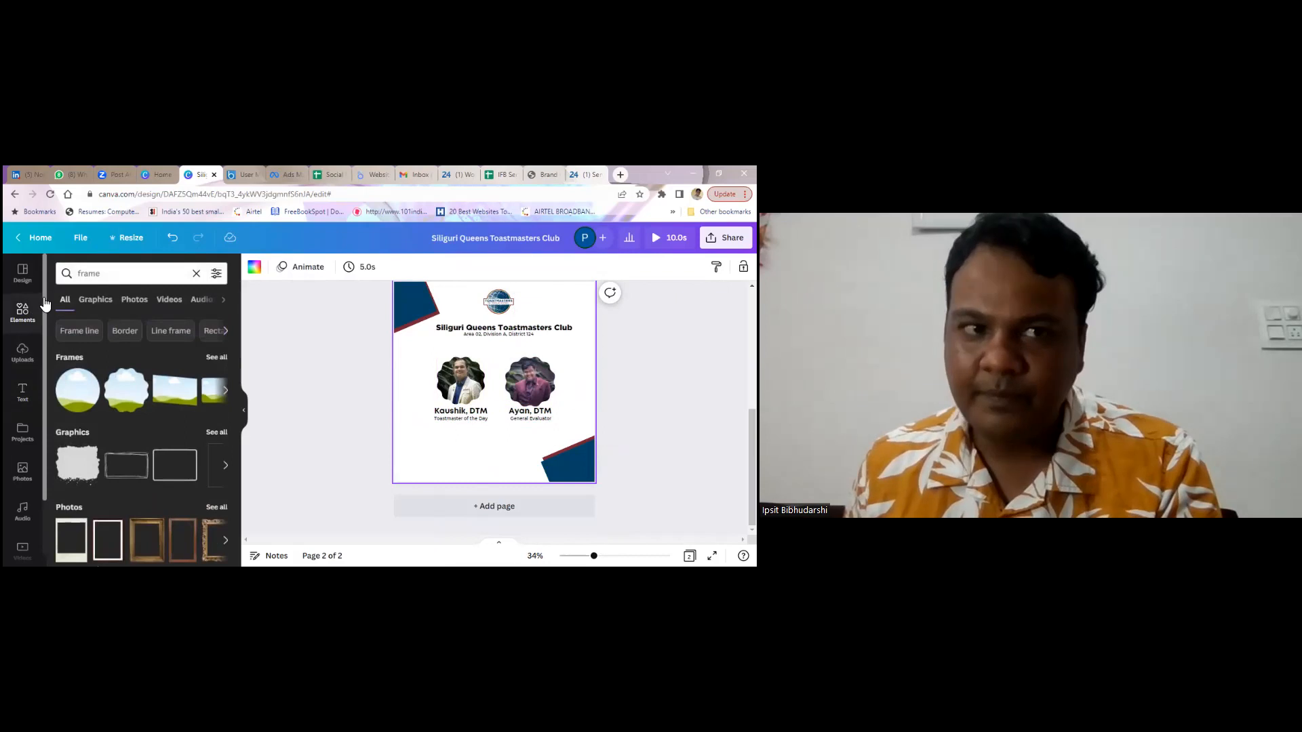
{"action": "left_click", "coordinate": [124, 274]}
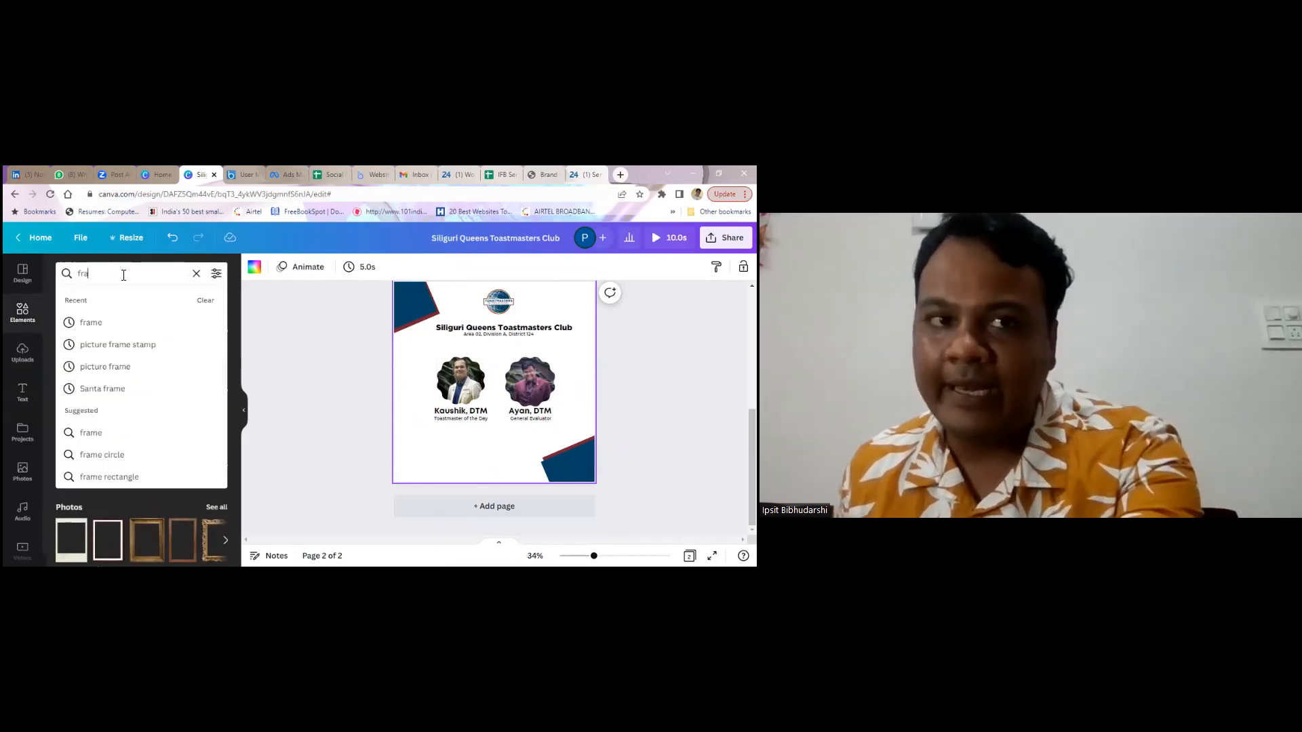
{"action": "key", "text": "BackSpace"}
{"action": "key", "text": "BackSpace"}
{"action": "key", "text": "BackSpace"}
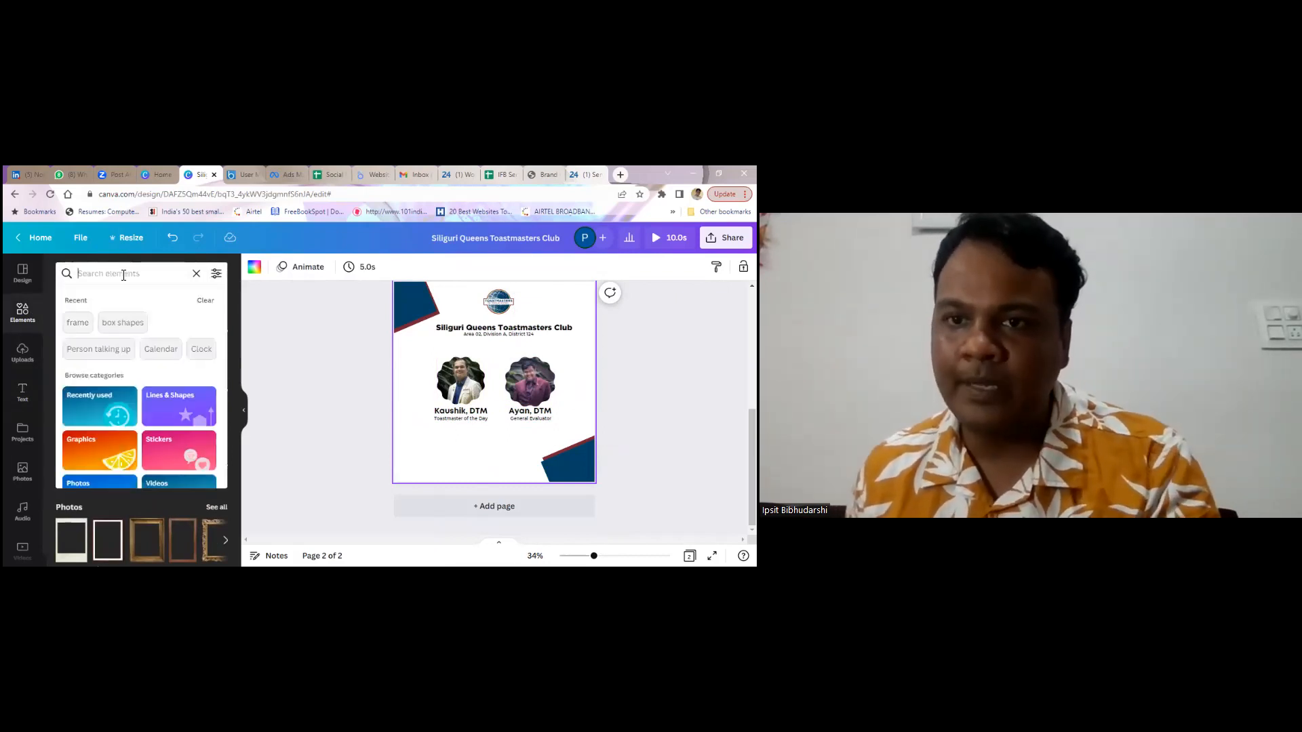
{"action": "type", "text": "c"}
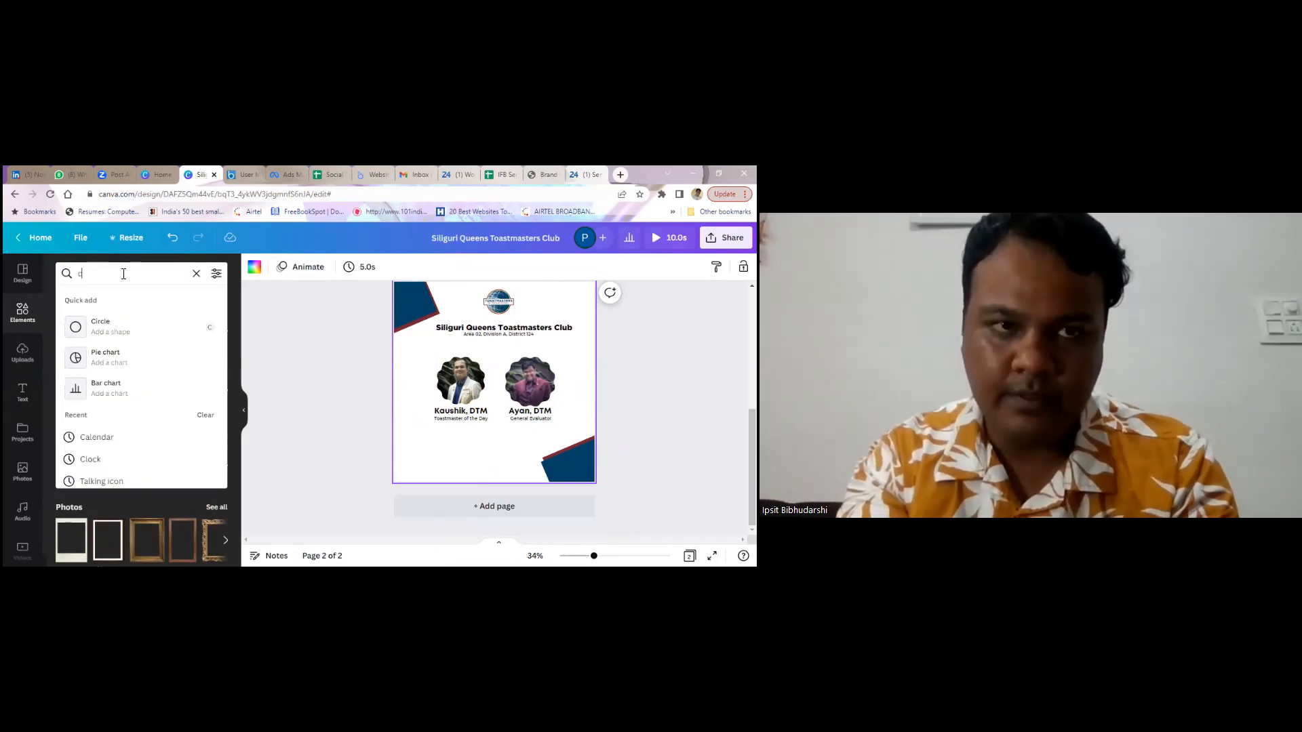
{"action": "type", "text": "alender icon"}
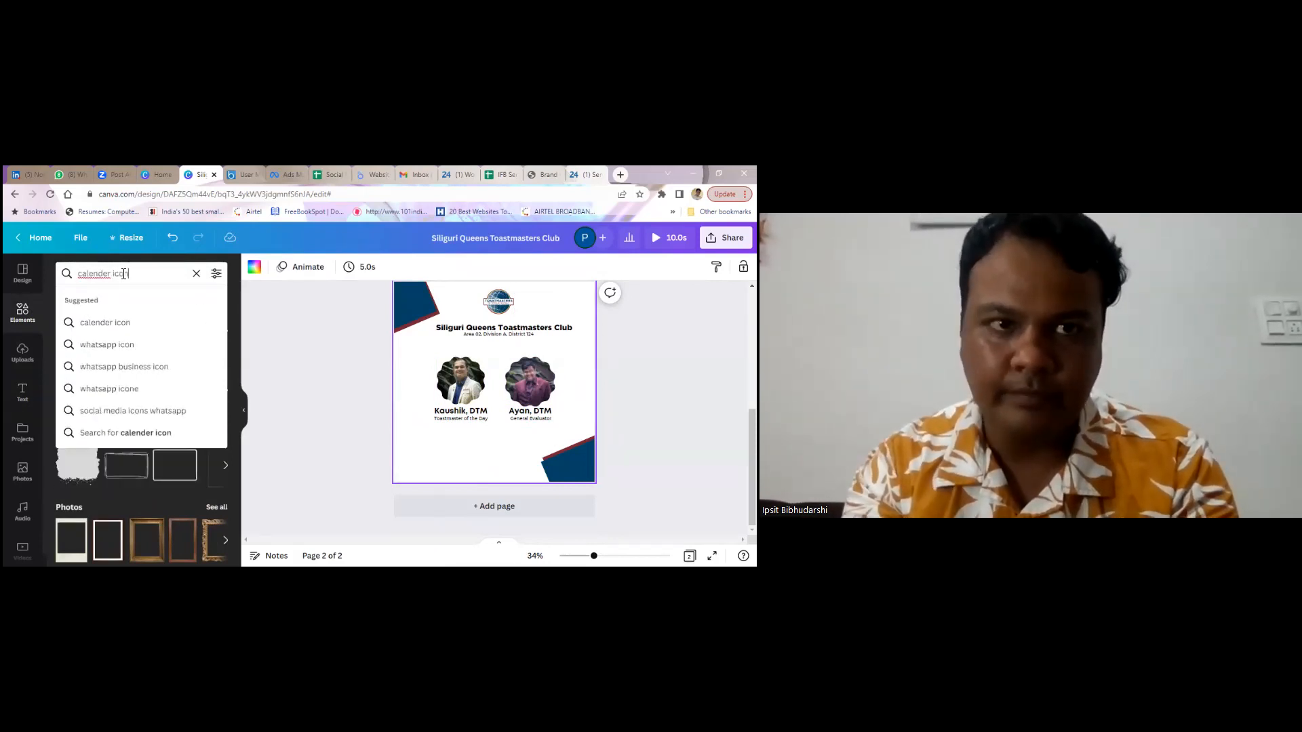
{"action": "key", "text": "Return"}
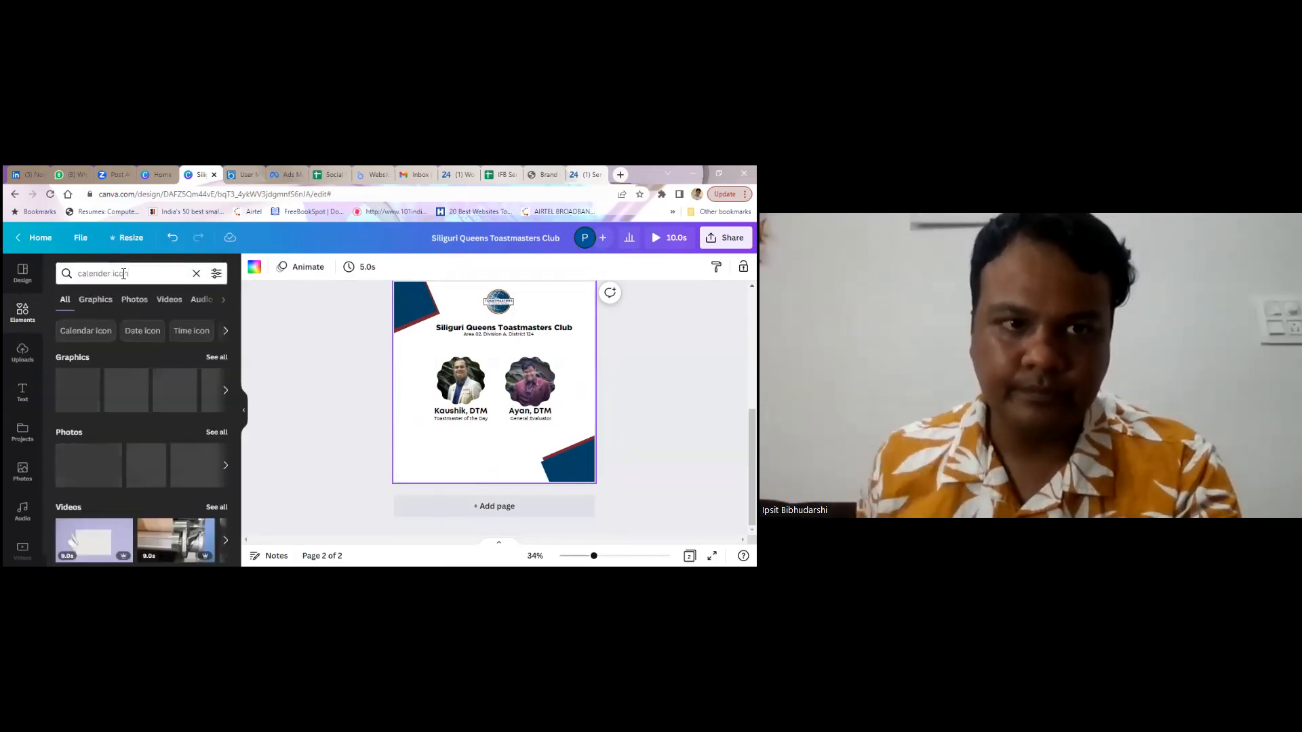
{"action": "left_click", "coordinate": [126, 391]}
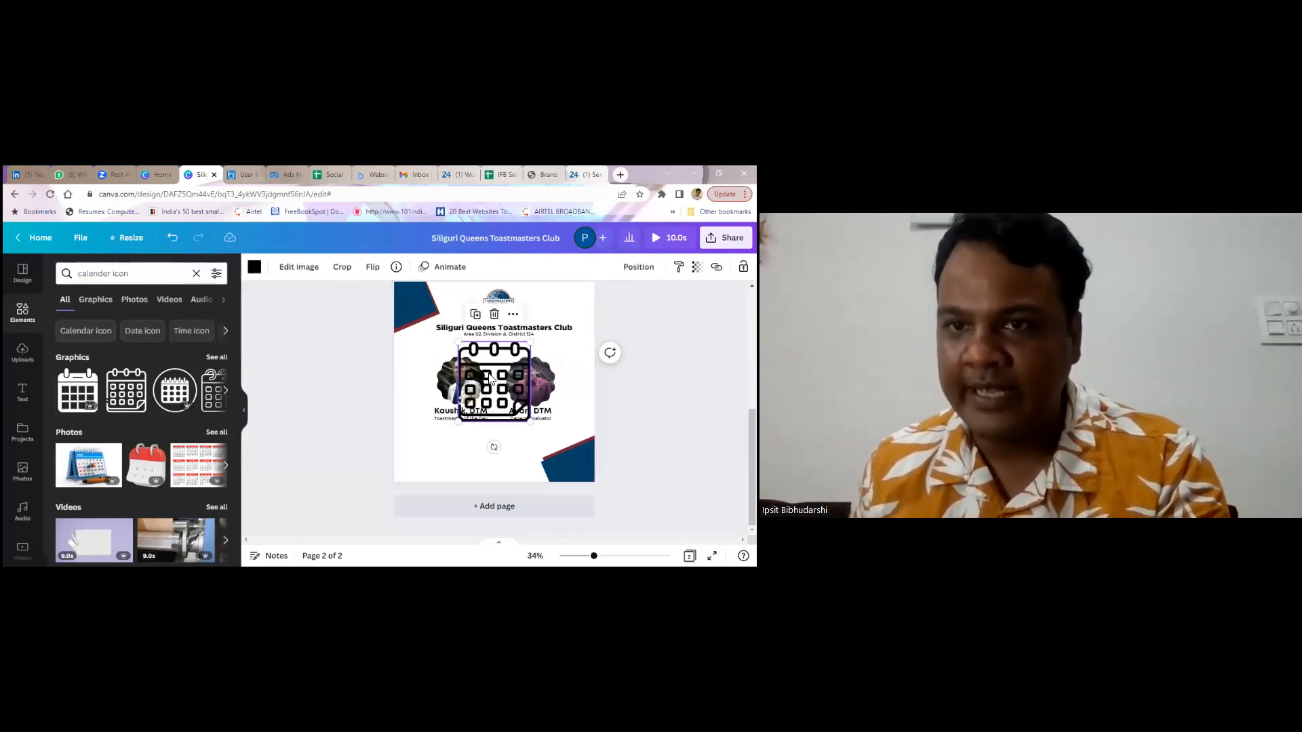
Recolour the calendar icon to the document's dark red and shrink it to sit below the left person's labels
{"action": "left_click", "coordinate": [255, 266]}
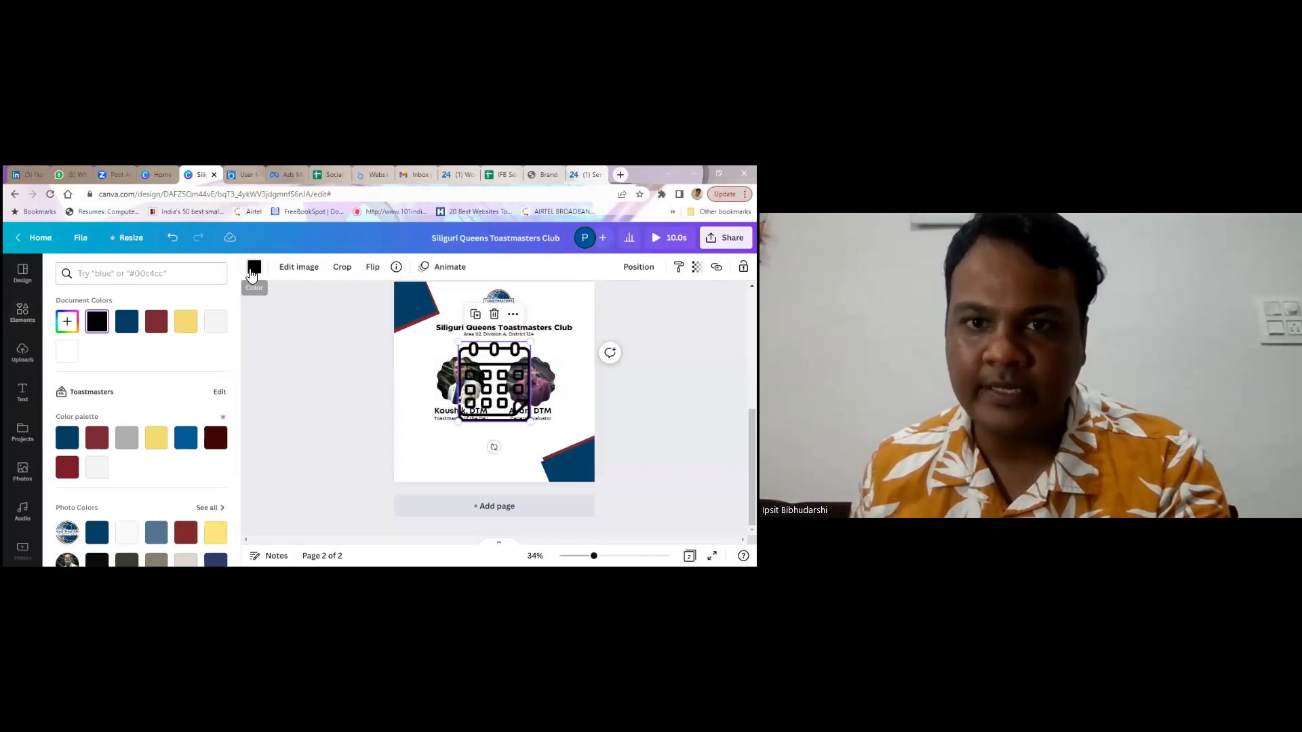
{"action": "left_click", "coordinate": [154, 324]}
{"action": "left_click_drag", "start_coordinate": [458, 339], "coordinate": [446, 441]}
{"action": "left_click", "coordinate": [357, 434]}
Add a placeholder subheading text box and position it just to the right of the calendar icon
{"action": "left_click", "coordinate": [32, 396]}
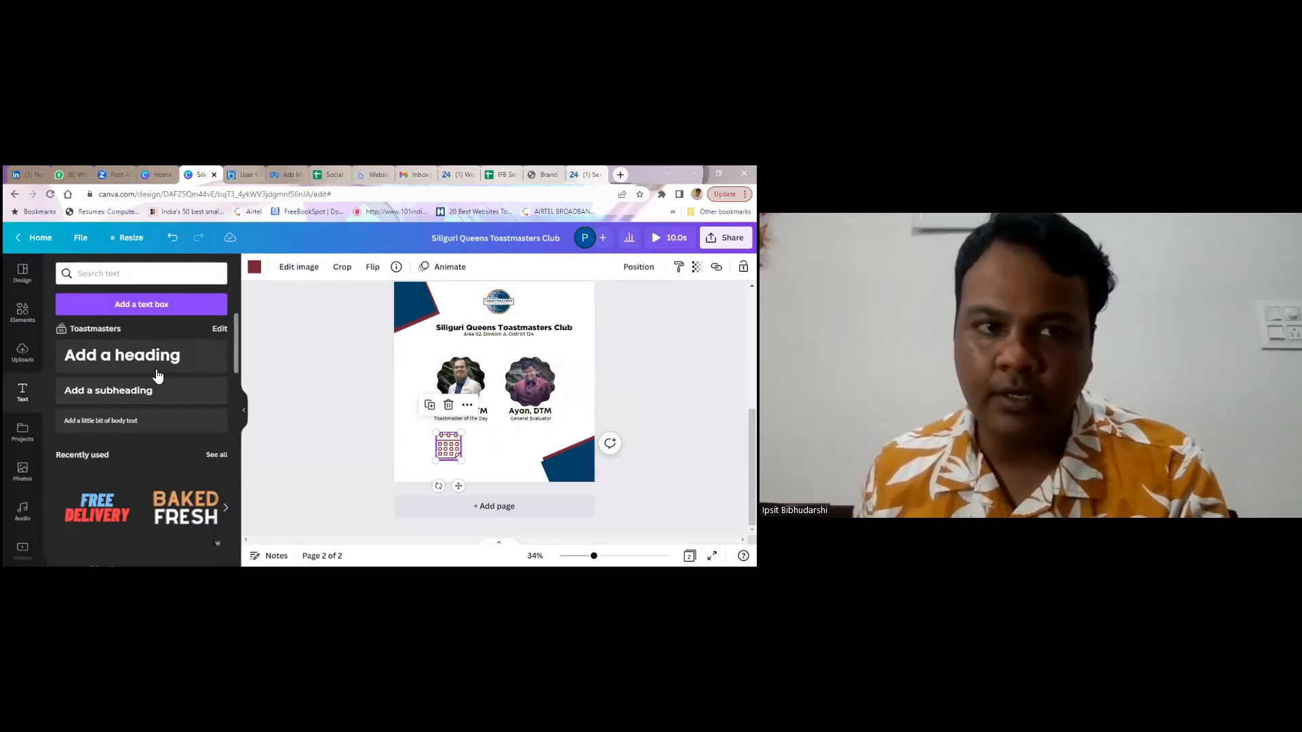
{"action": "left_click", "coordinate": [167, 391]}
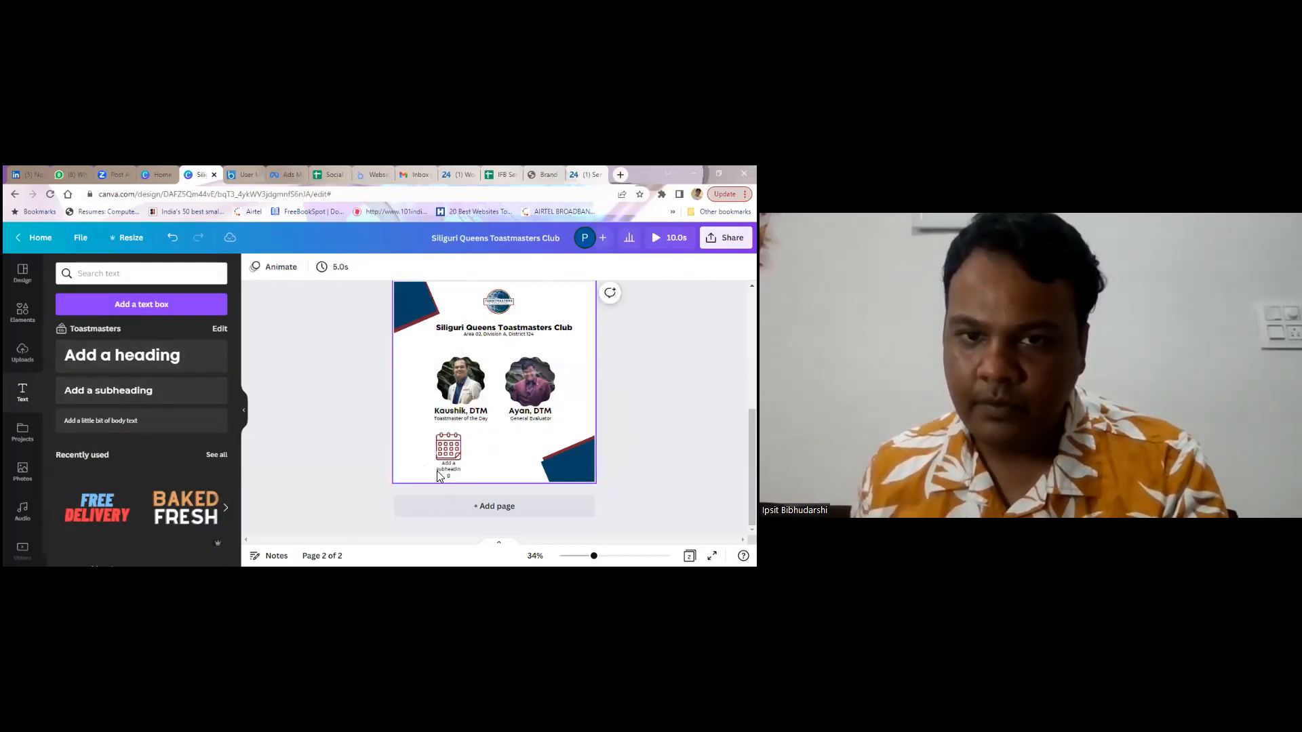
{"action": "left_click_drag", "start_coordinate": [436, 470], "coordinate": [489, 448]}
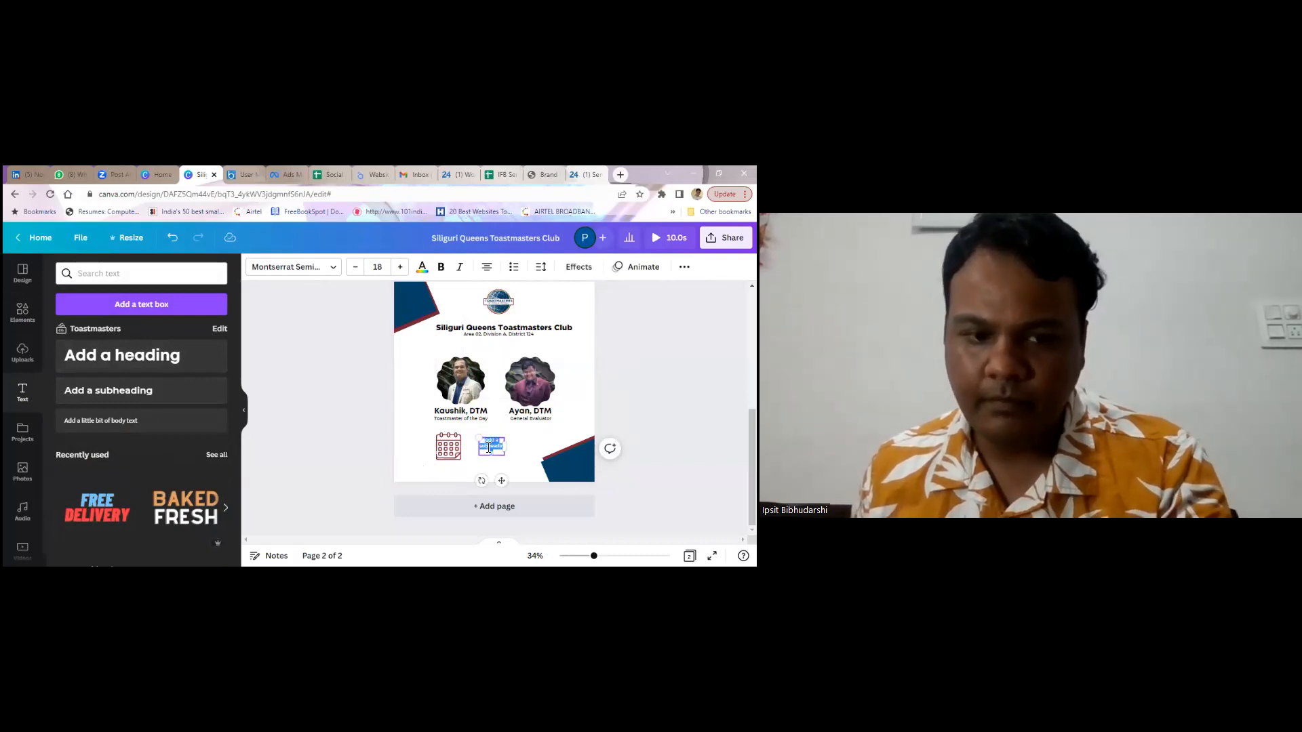
Search the elements for "clipart" and add the coloured yellow pencil graphic to page 2
{"action": "left_click", "coordinate": [22, 315]}
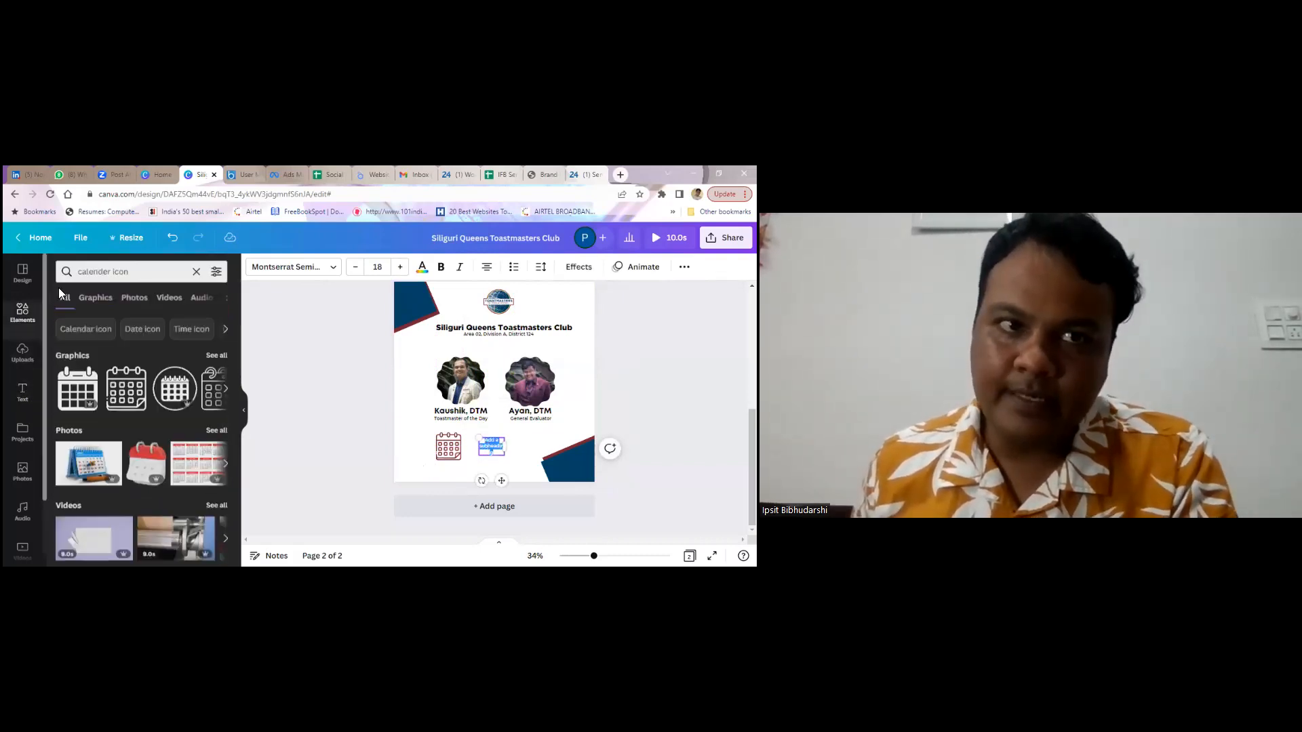
{"action": "left_click", "coordinate": [124, 274]}
{"action": "key", "text": "Return"}
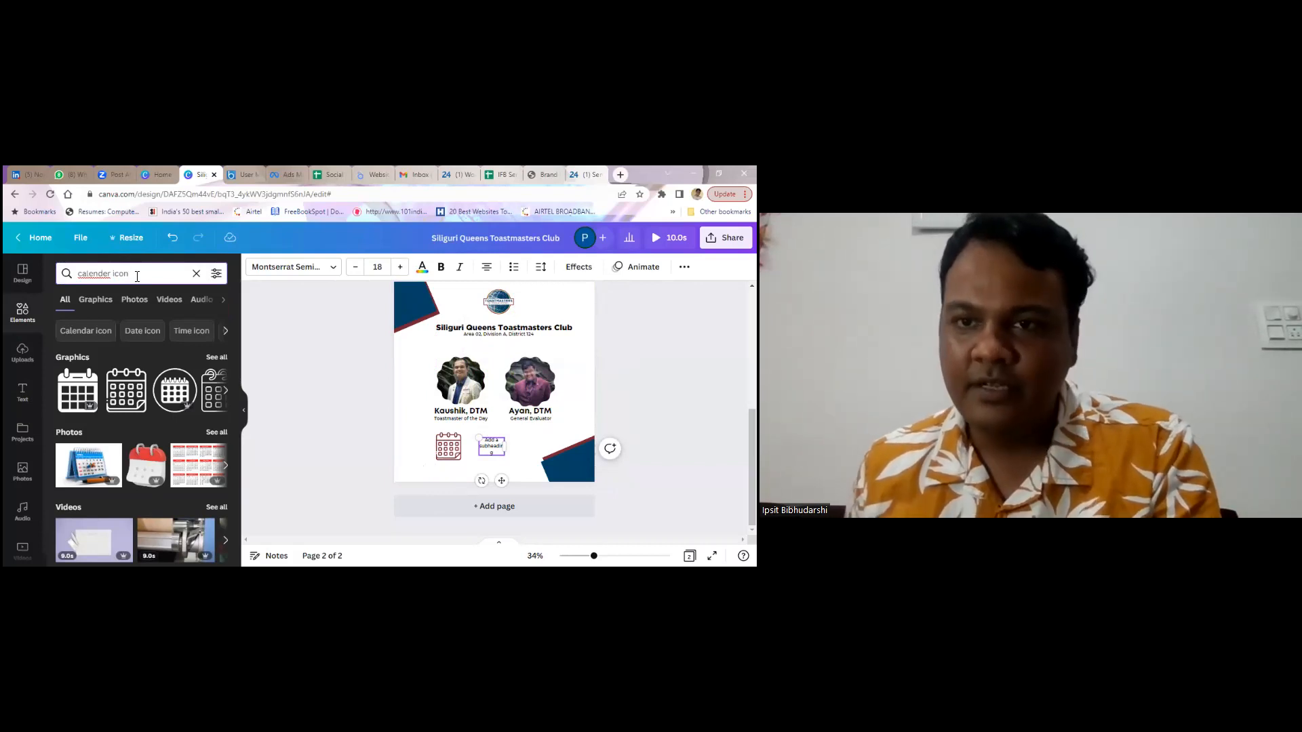
{"action": "right_click", "coordinate": [54, 275]}
{"action": "left_click", "coordinate": [130, 274]}
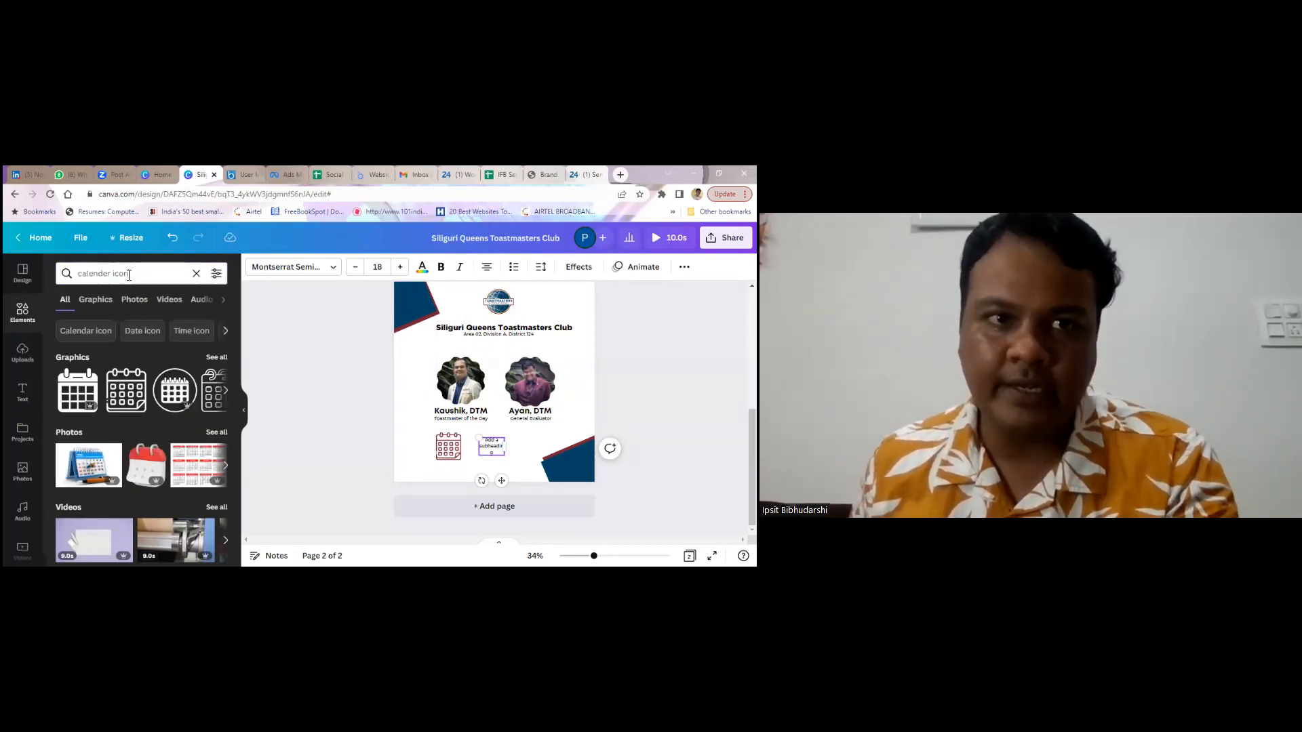
{"action": "left_click_drag", "start_coordinate": [130, 275], "coordinate": [47, 272]}
{"action": "type", "text": "clipart"}
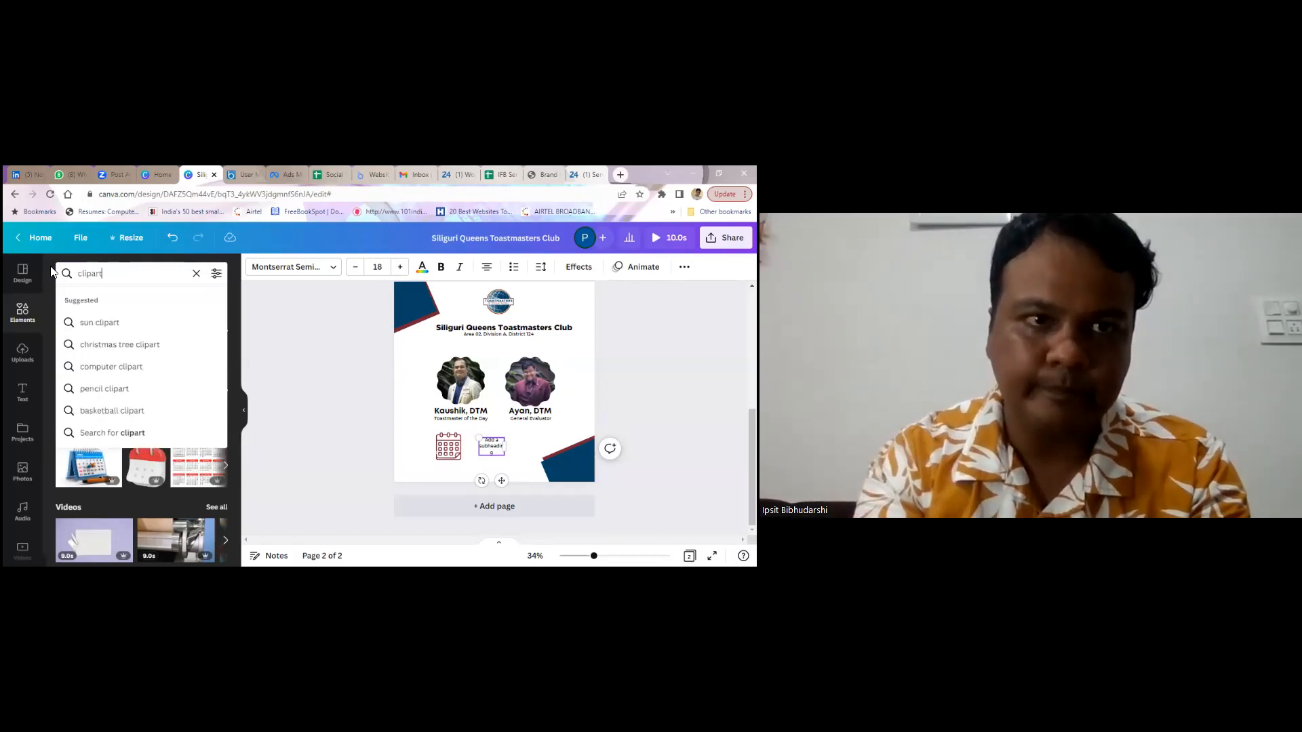
{"action": "key", "text": "Return"}
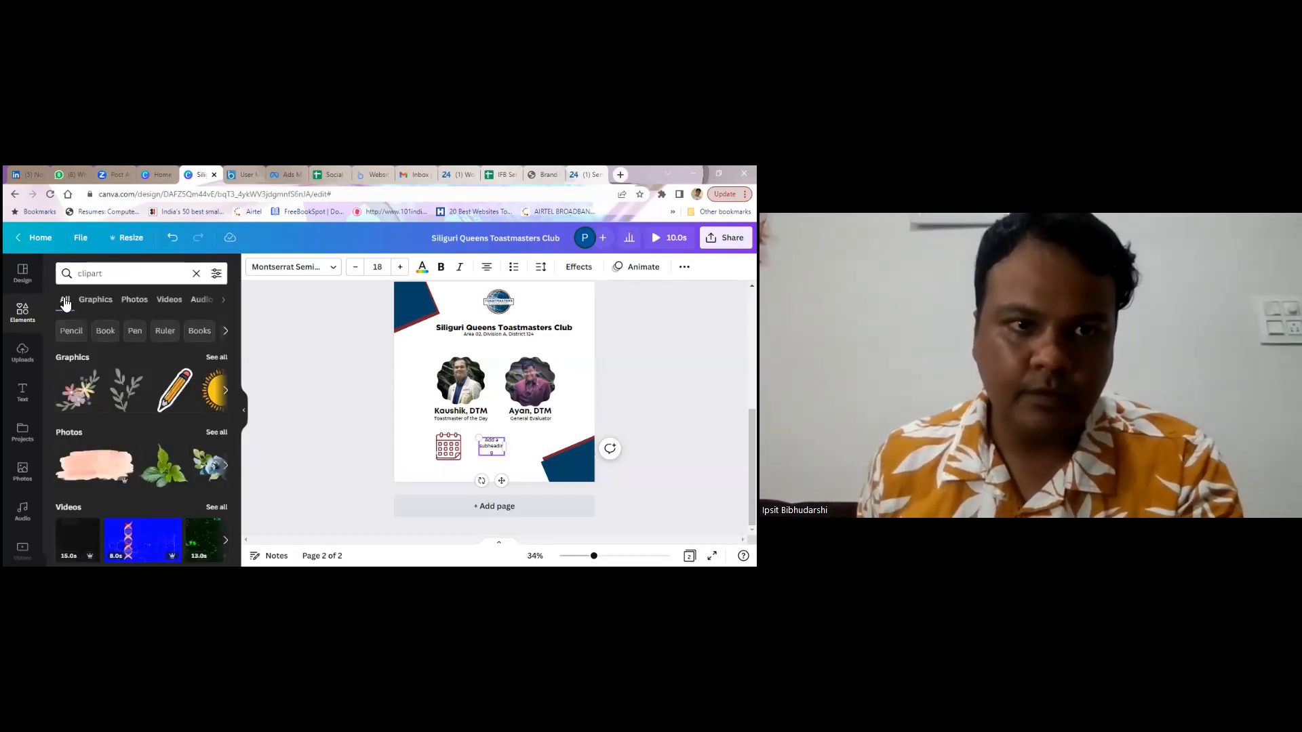
{"action": "left_click", "coordinate": [165, 399]}
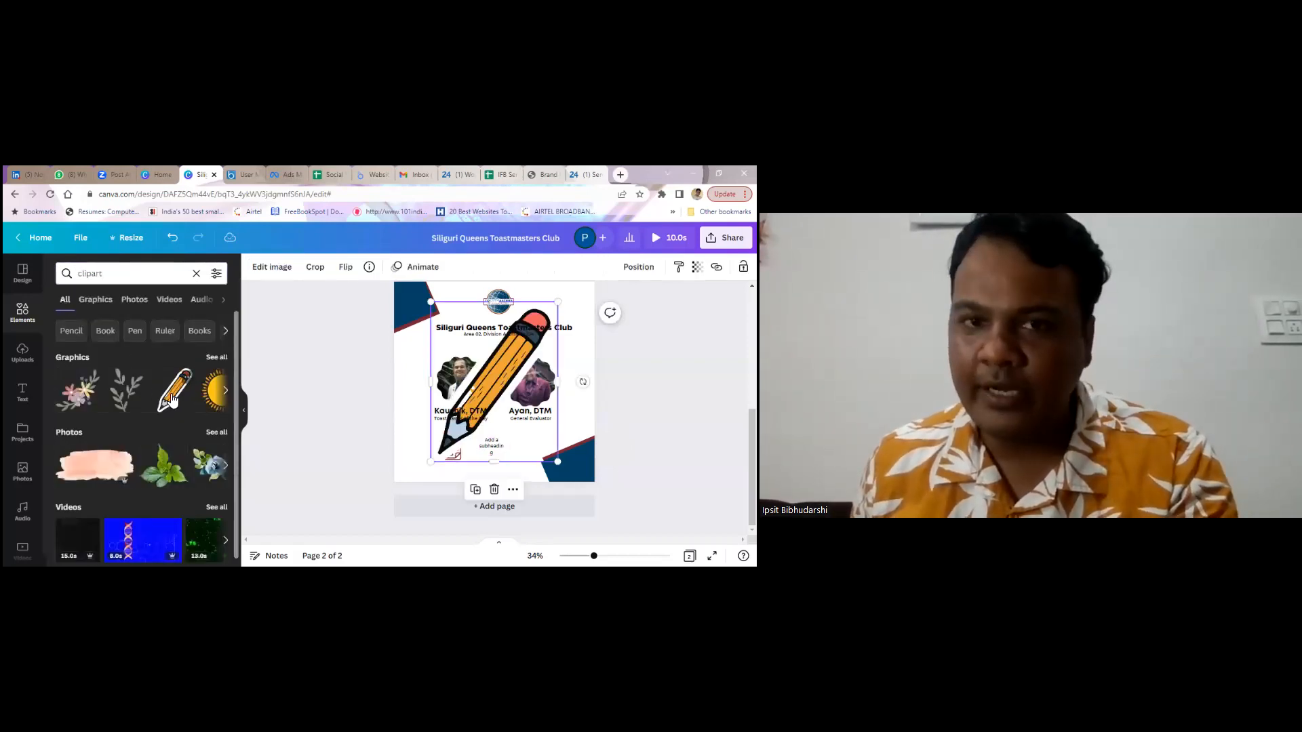
Search the elements for "pencil icon", add the black outline pencil graphic, and move it to the left of the coloured pencil
{"action": "left_click", "coordinate": [125, 273]}
{"action": "left_click_drag", "start_coordinate": [125, 273], "coordinate": [24, 277]}
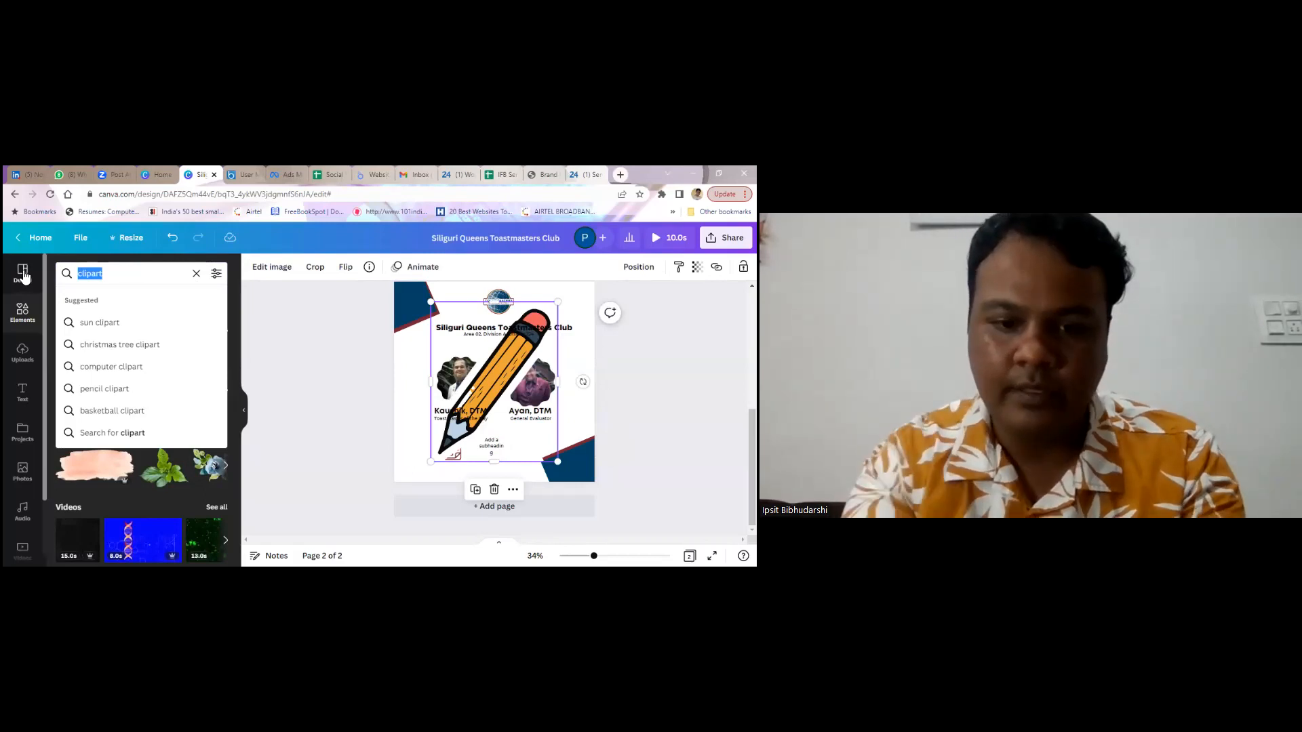
{"action": "type", "text": "pencil icon"}
{"action": "key", "text": "Return"}
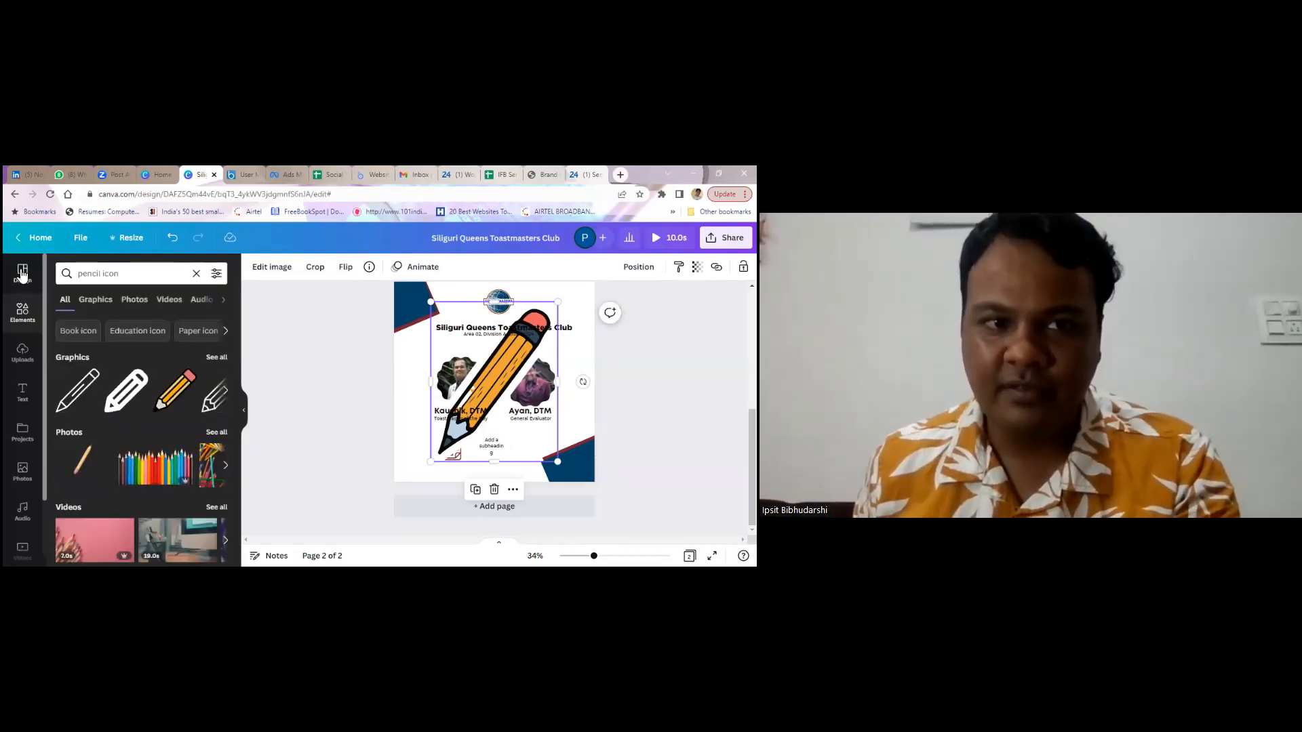
{"action": "left_click", "coordinate": [210, 402]}
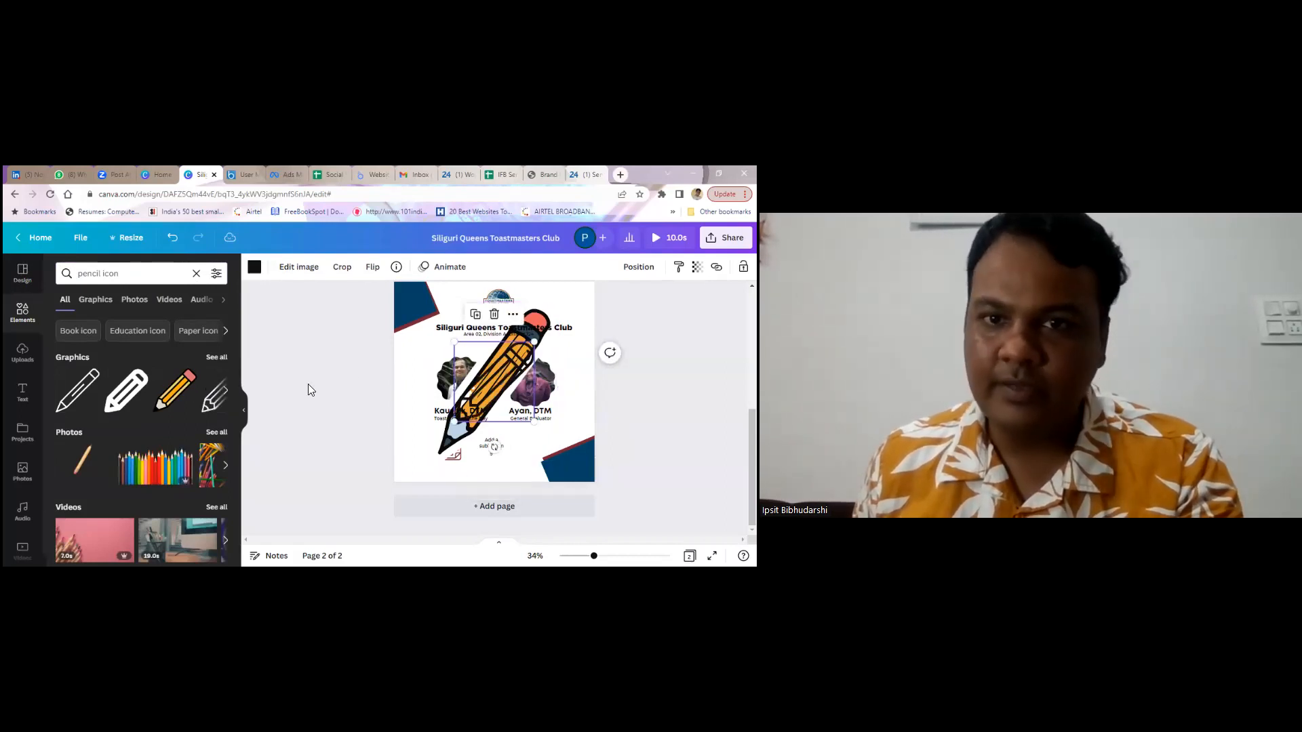
{"action": "left_click_drag", "start_coordinate": [480, 381], "coordinate": [422, 405]}
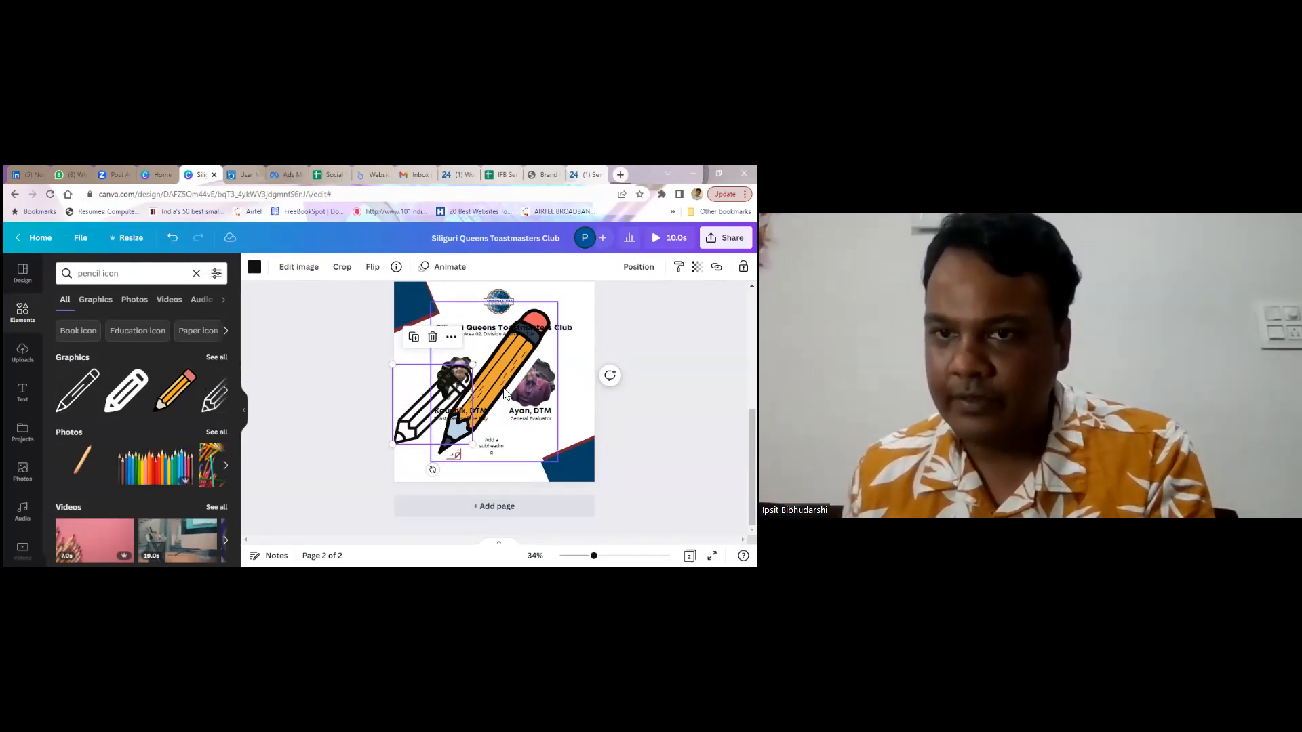
Delete the coloured pencil and the black outline pencil graphics from page 2
{"action": "left_click", "coordinate": [504, 393]}
{"action": "key", "text": "Delete"}
{"action": "left_click", "coordinate": [418, 420]}
{"action": "key", "text": "Delete"}
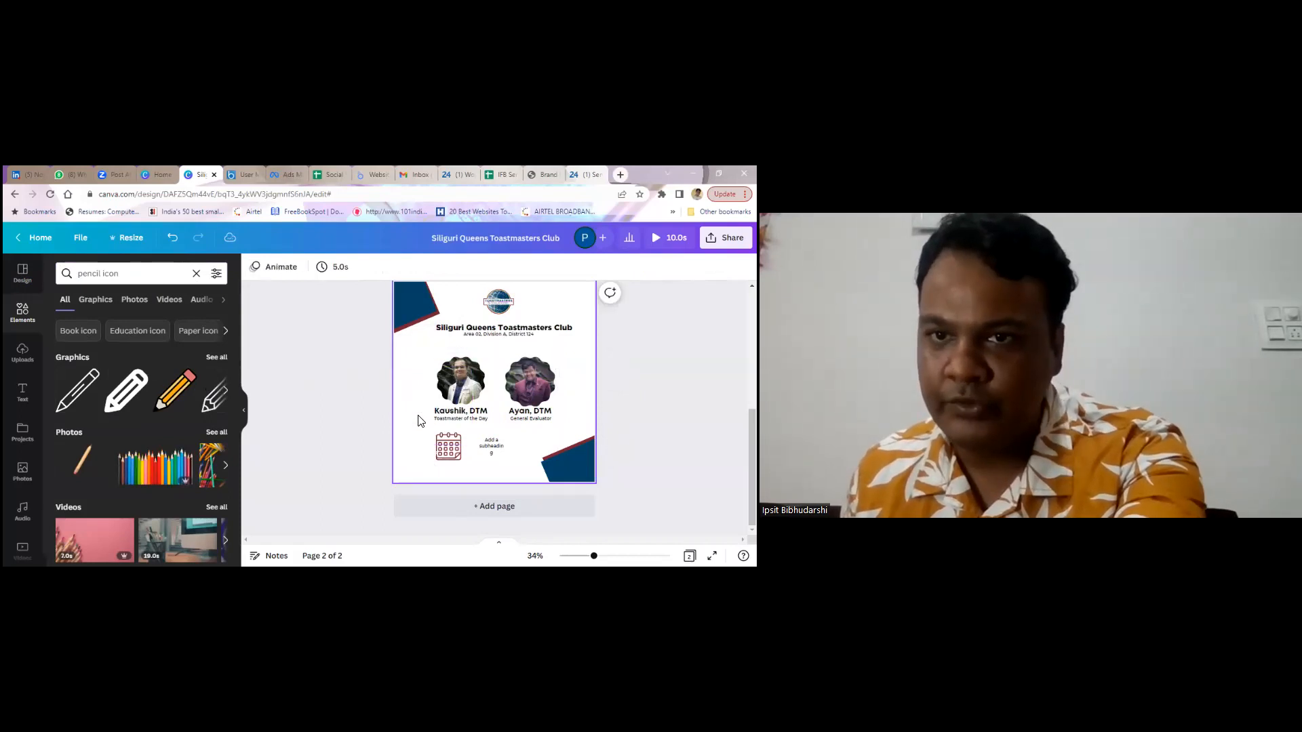
Replace the placeholder subheading with "Time: 9:00 PM" and "Date: 8th February 2023" on two lines, and widen and reposition the text box beside the calendar icon
{"action": "double_click", "coordinate": [493, 445]}
{"action": "key", "text": "BackSpace"}
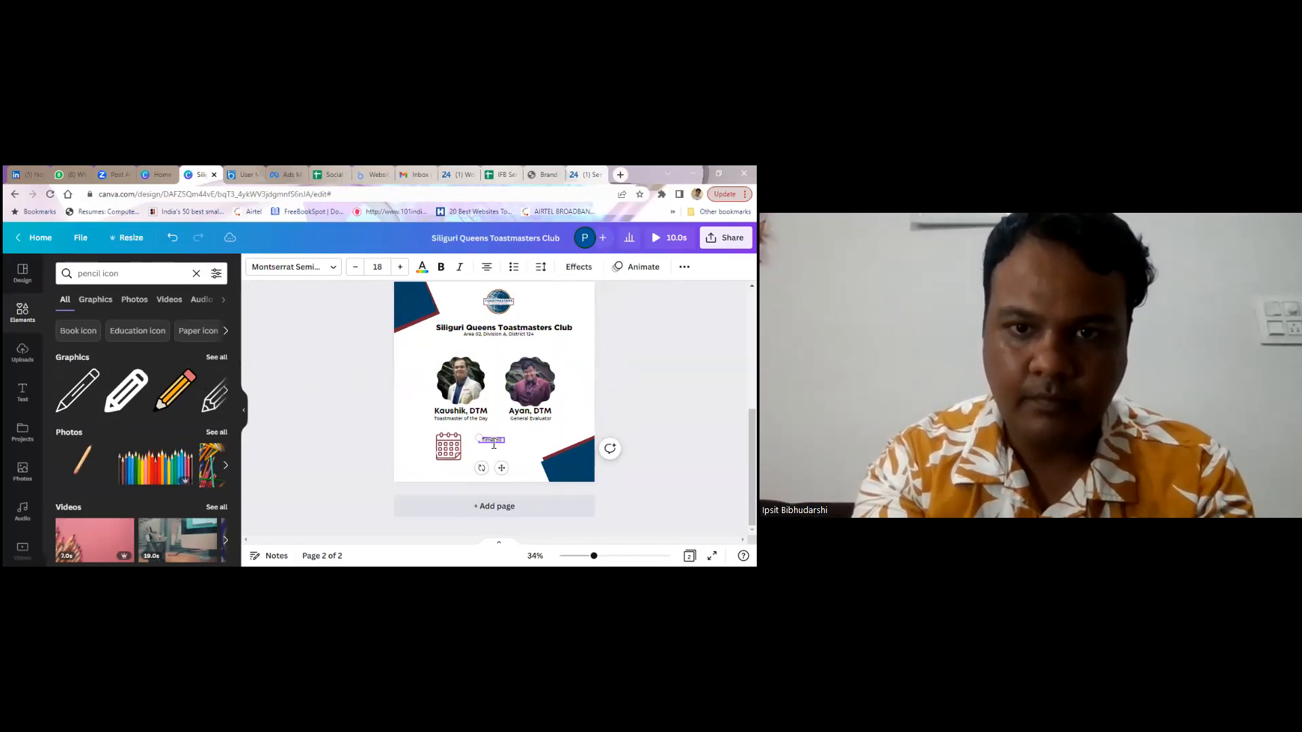
{"action": "type", "text": "Time: 3:00 PM"}
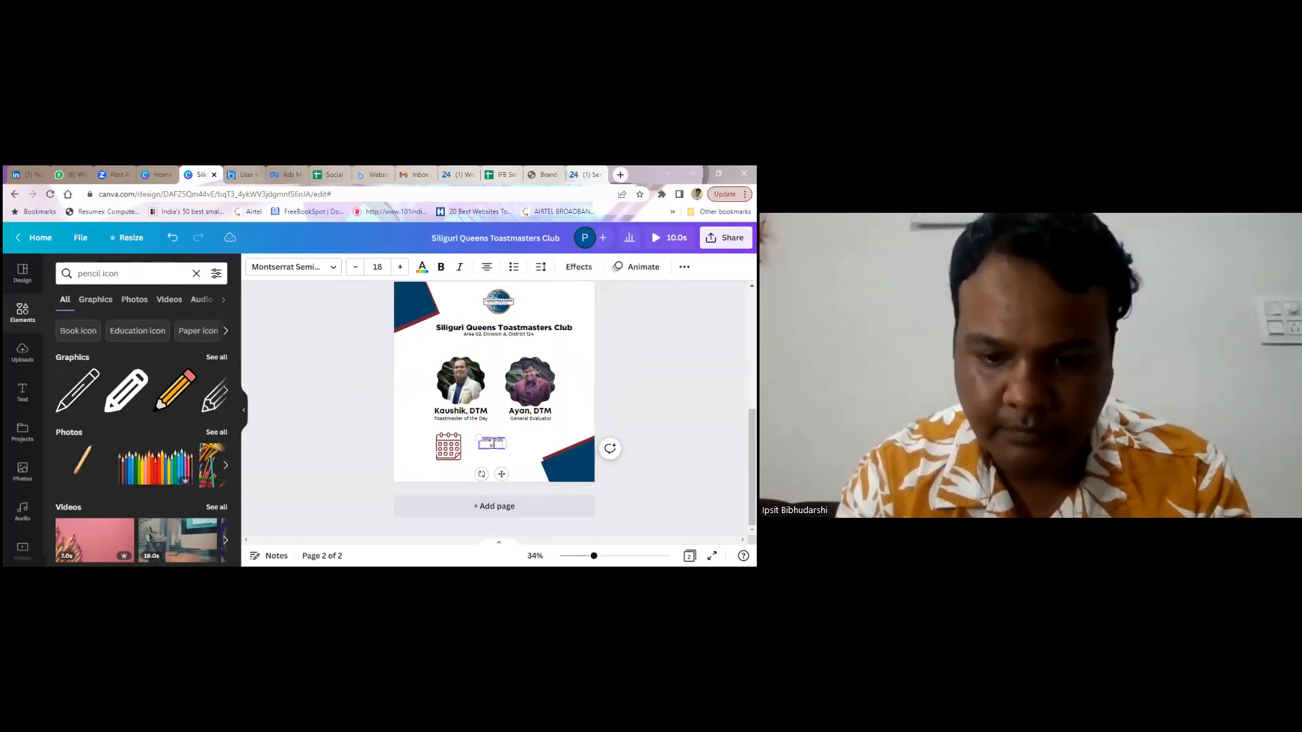
{"action": "key", "text": "Return"}
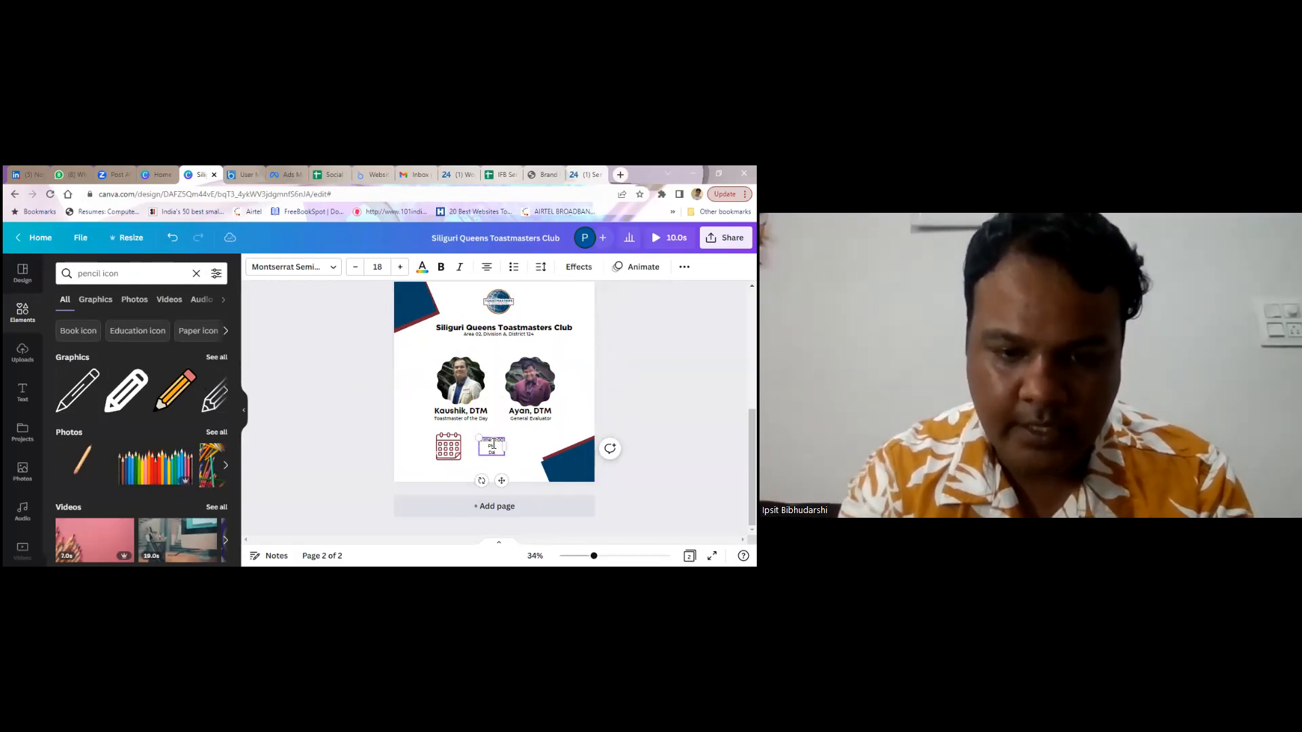
{"action": "type", "text": "Date: 8t"}
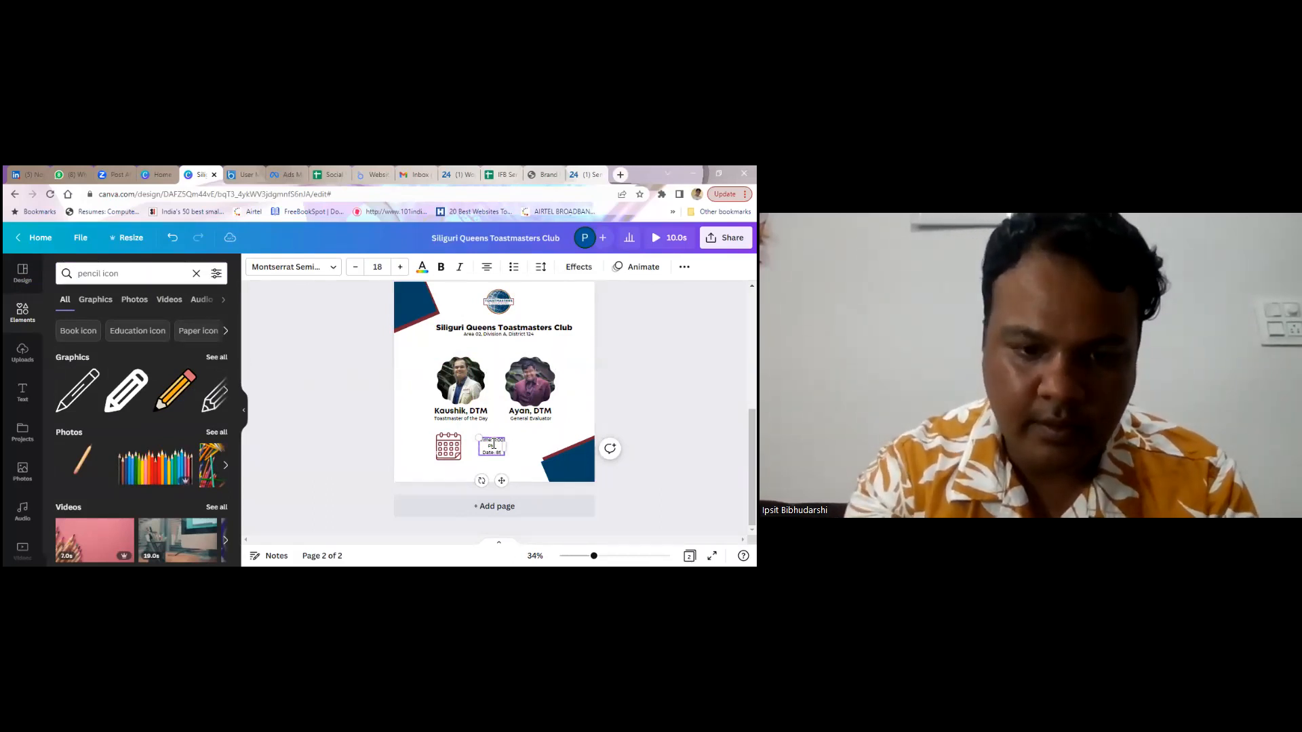
{"action": "type", "text": "h F"}
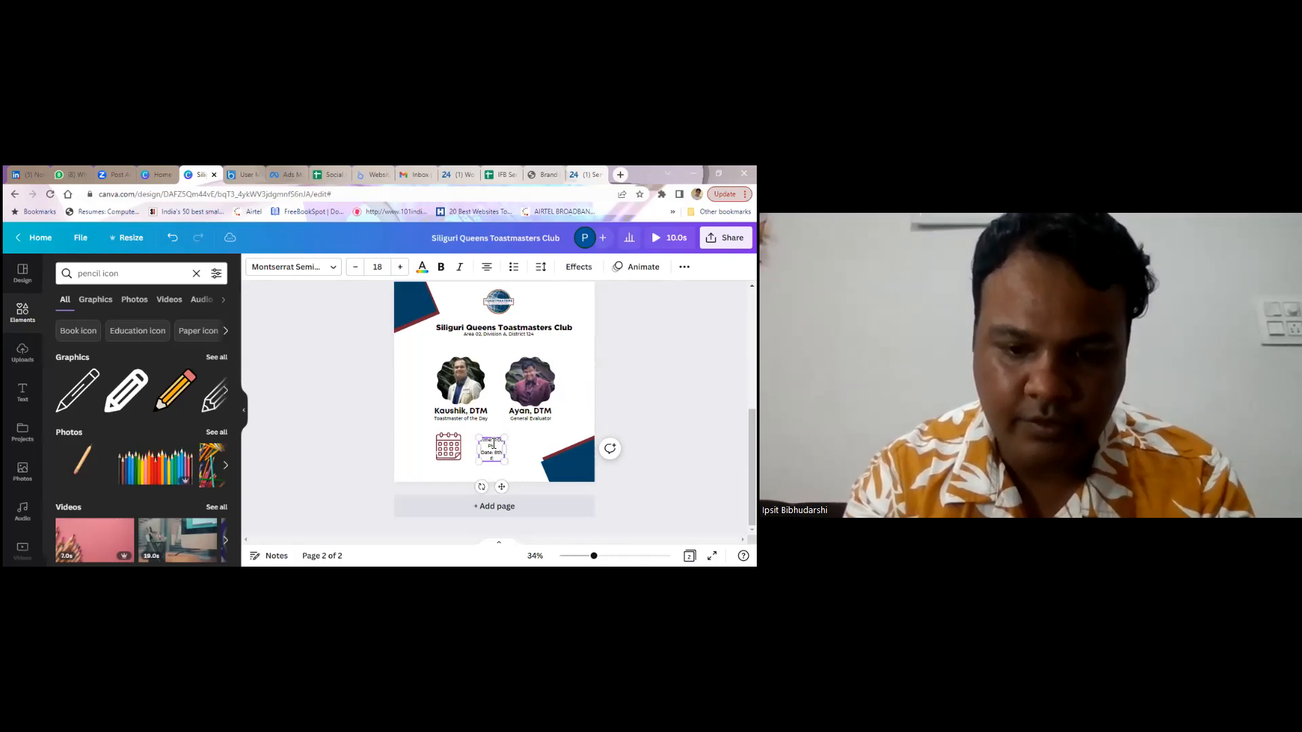
{"action": "type", "text": "ebruary 2023"}
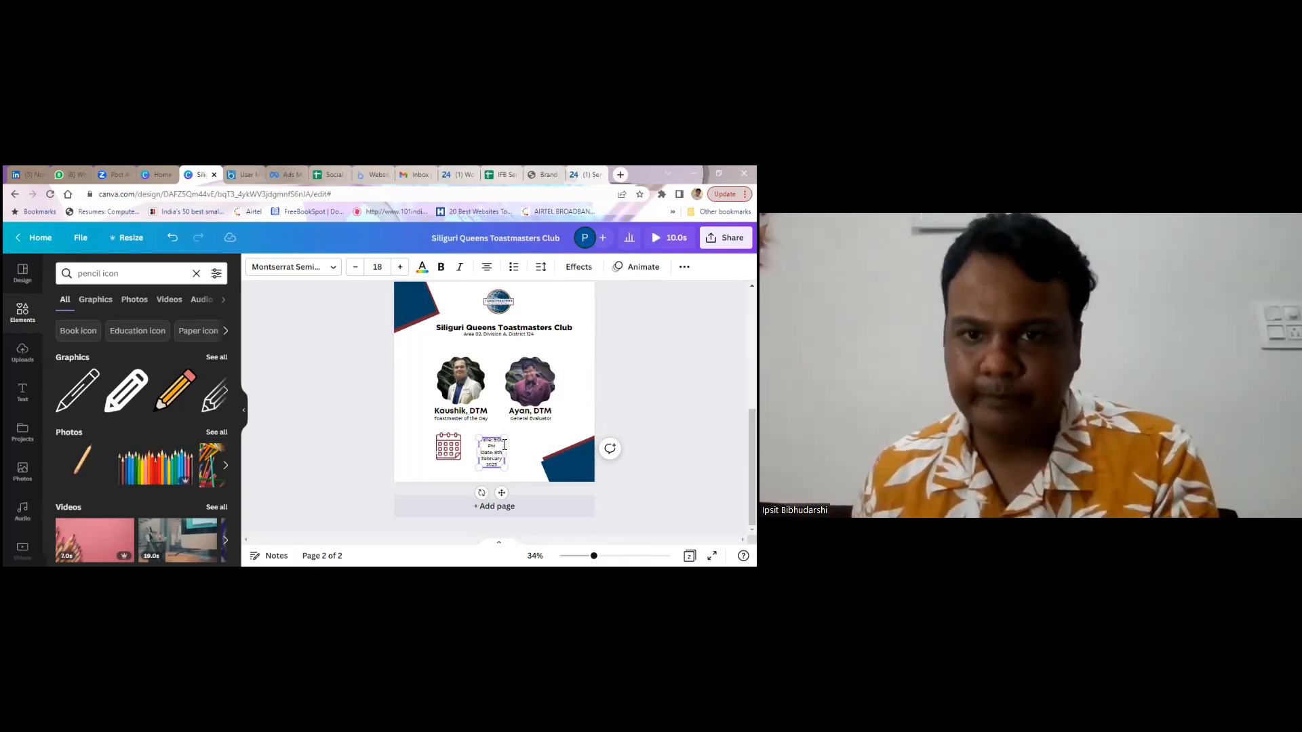
{"action": "mouse_move", "coordinate": [506, 452]}
{"action": "left_mouse_down"}
{"action": "mouse_move", "coordinate": [547, 452]}
{"action": "mouse_move", "coordinate": [503, 478]}
{"action": "left_mouse_up"}
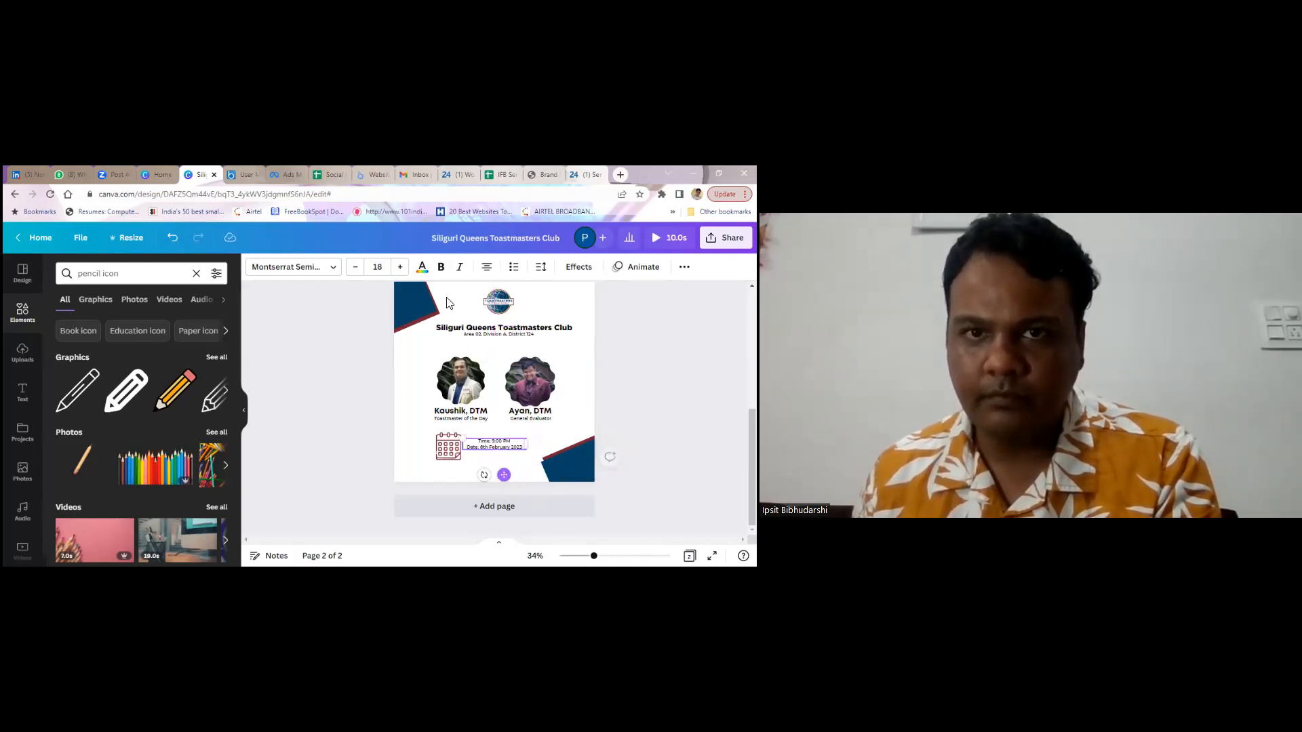
Left-align the time and date text beside the calendar icon
{"action": "left_click", "coordinate": [488, 268]}
{"action": "left_click", "coordinate": [487, 269]}
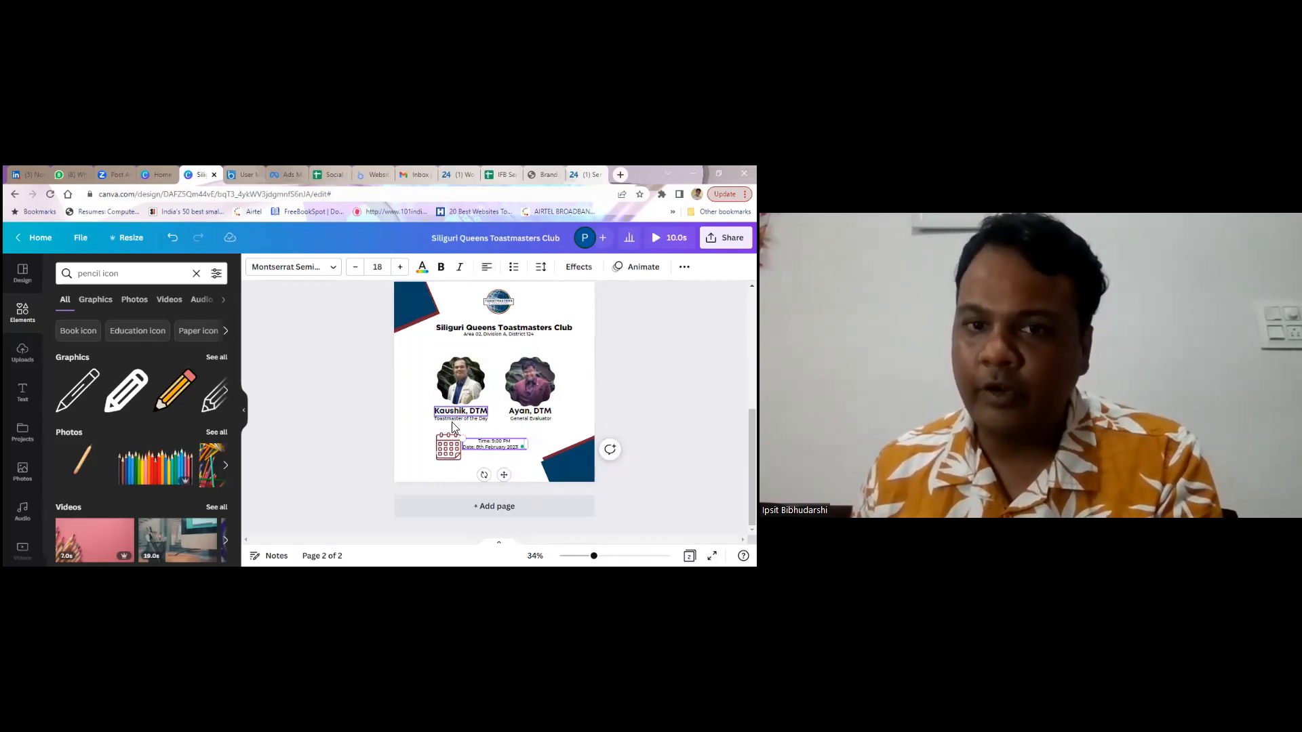
{"action": "left_click", "coordinate": [453, 458]}
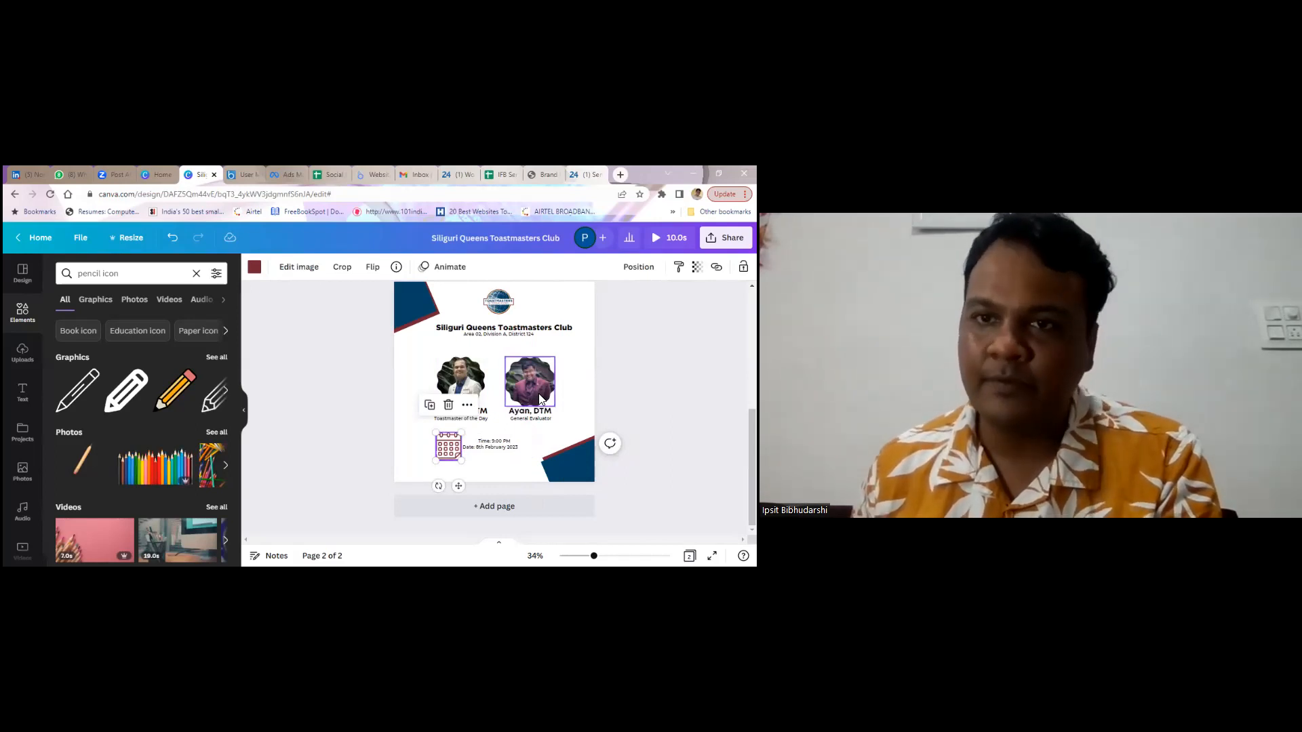
{"action": "left_click", "coordinate": [505, 444]}
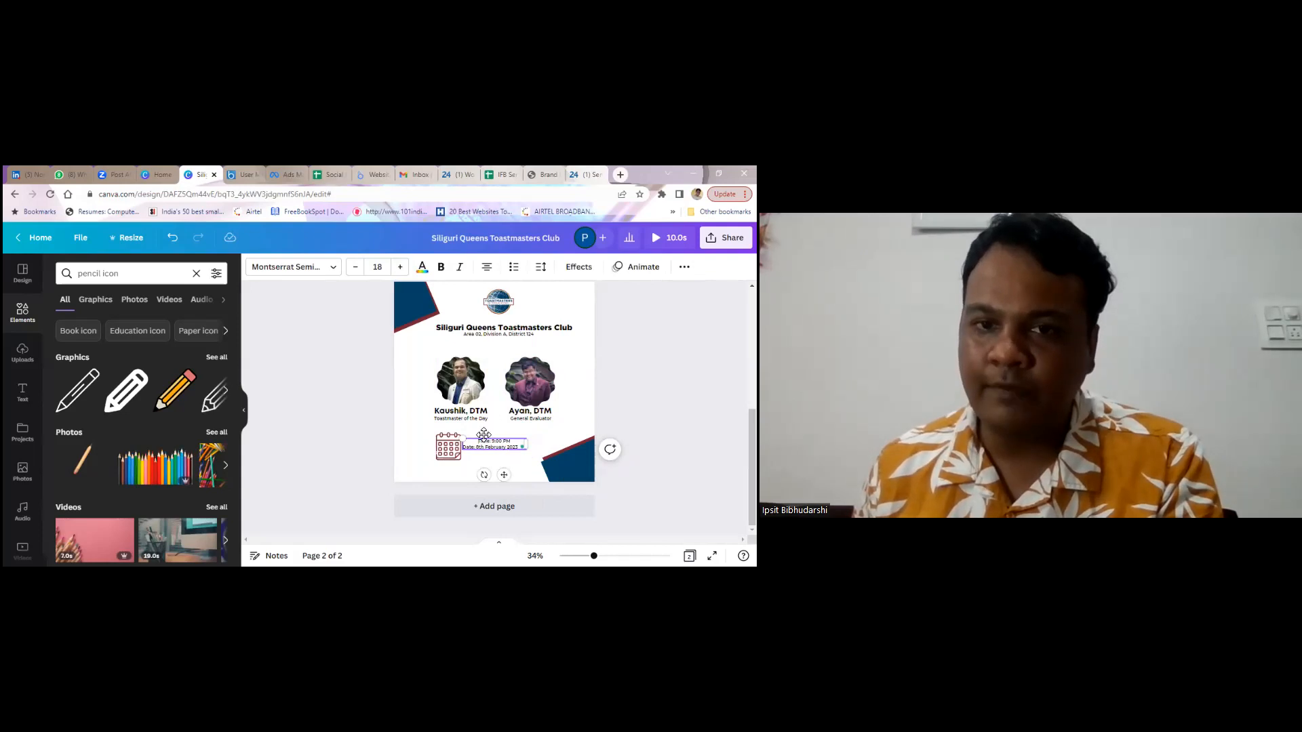
{"action": "left_click", "coordinate": [486, 266]}
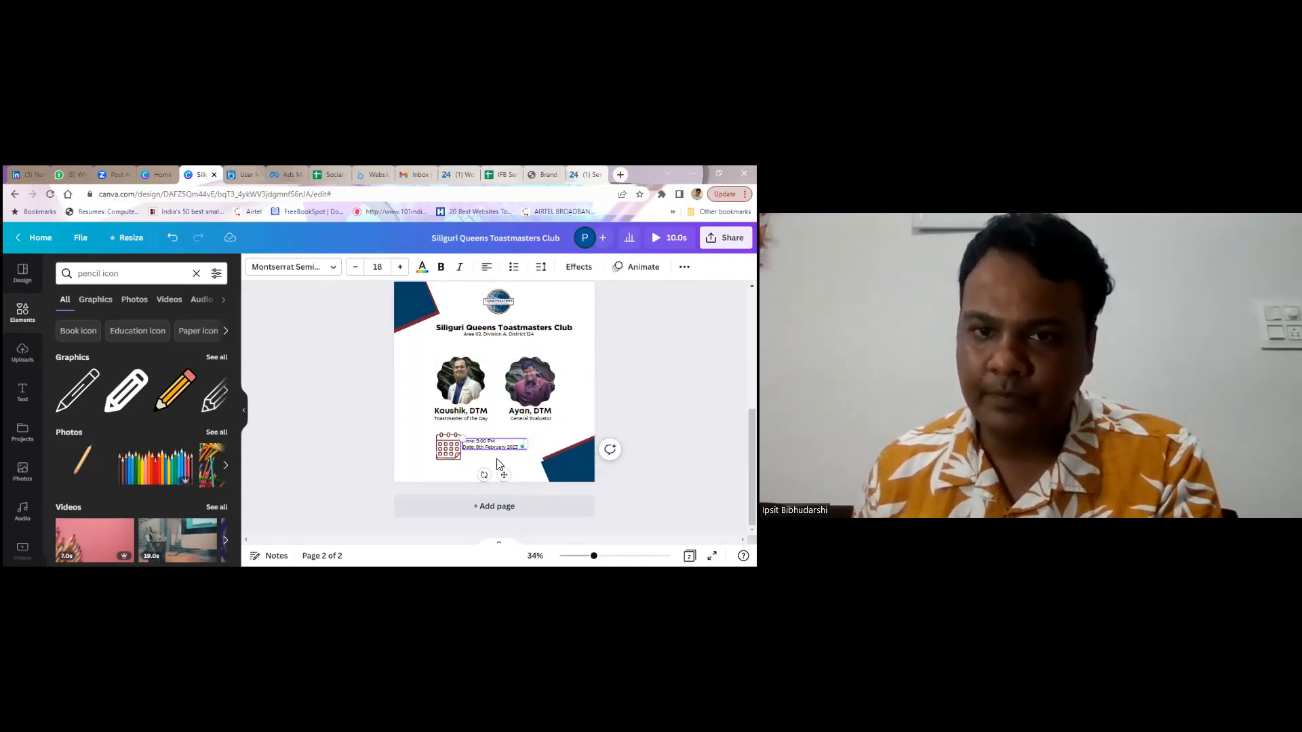
Increase the font size of the "Time: 9:00 PM" line to 26
{"action": "left_click", "coordinate": [401, 267]}
{"action": "left_click", "coordinate": [401, 267]}
{"action": "left_click", "coordinate": [401, 267]}
{"action": "left_click", "coordinate": [401, 268]}
{"action": "left_click", "coordinate": [400, 267]}
{"action": "left_click", "coordinate": [401, 267]}
{"action": "left_click", "coordinate": [401, 267]}
{"action": "left_click", "coordinate": [401, 267]}
{"action": "key", "text": "ctrl+a"}
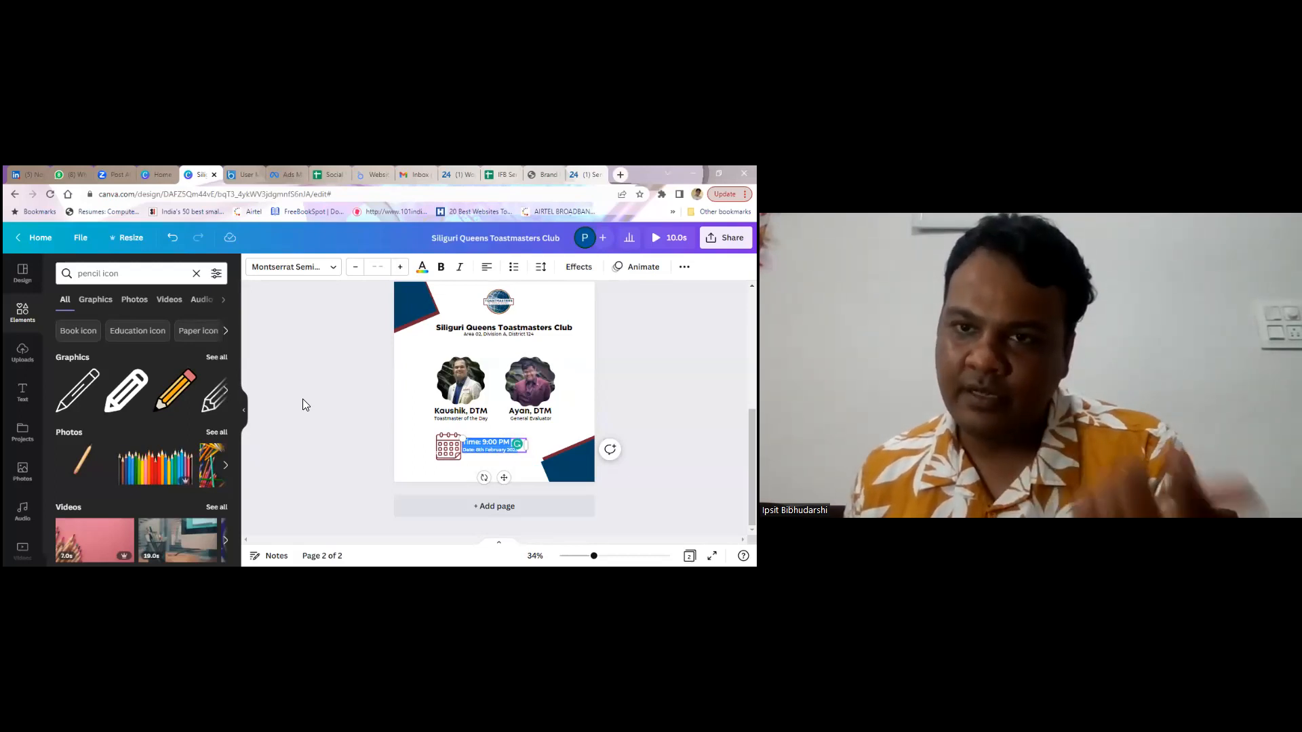
Increase the date line's font size to 26 and widen the text box to about 452 so the date fits on one line
{"action": "left_click", "coordinate": [446, 455]}
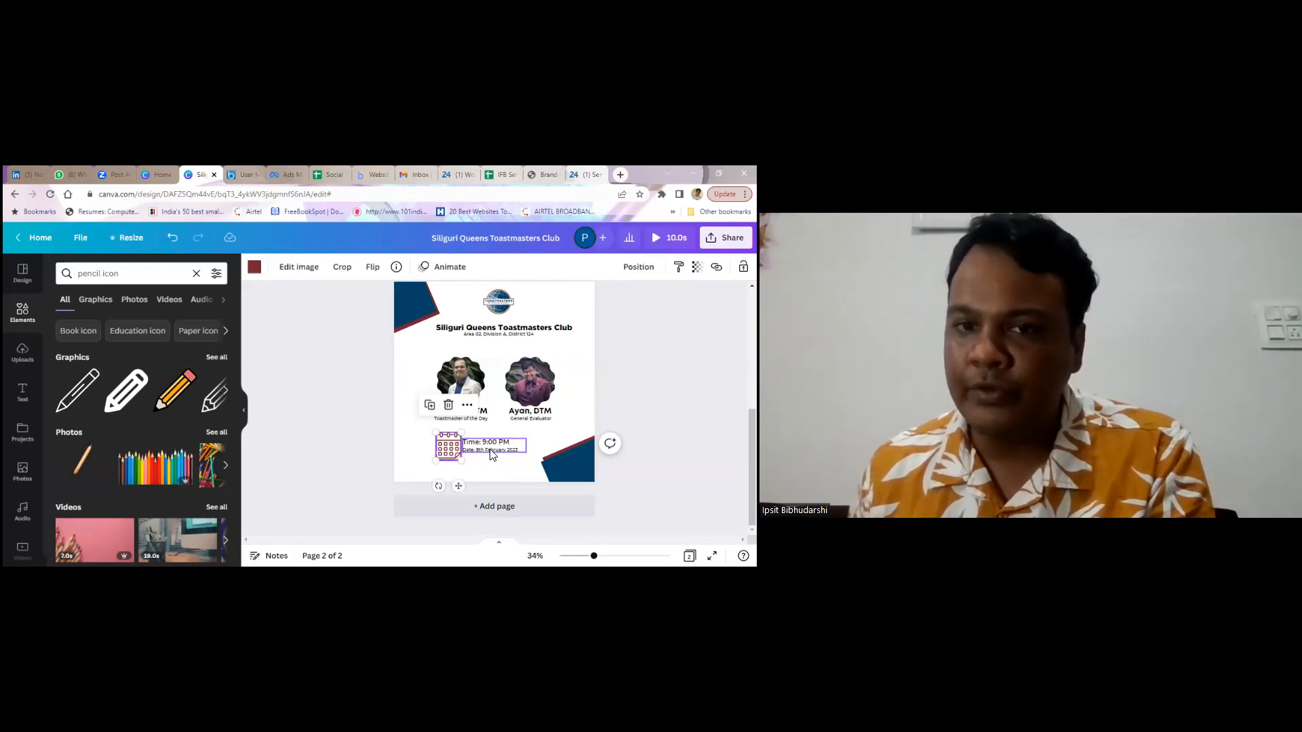
{"action": "left_click", "coordinate": [493, 451]}
{"action": "left_click_drag", "start_coordinate": [531, 447], "coordinate": [539, 447]}
{"action": "left_click", "coordinate": [401, 267]}
{"action": "left_click", "coordinate": [401, 267]}
{"action": "left_click", "coordinate": [401, 267]}
{"action": "left_click", "coordinate": [401, 267]}
{"action": "left_click", "coordinate": [400, 268]}
{"action": "left_click", "coordinate": [400, 267]}
{"action": "left_click", "coordinate": [400, 267]}
{"action": "left_click", "coordinate": [402, 269]}
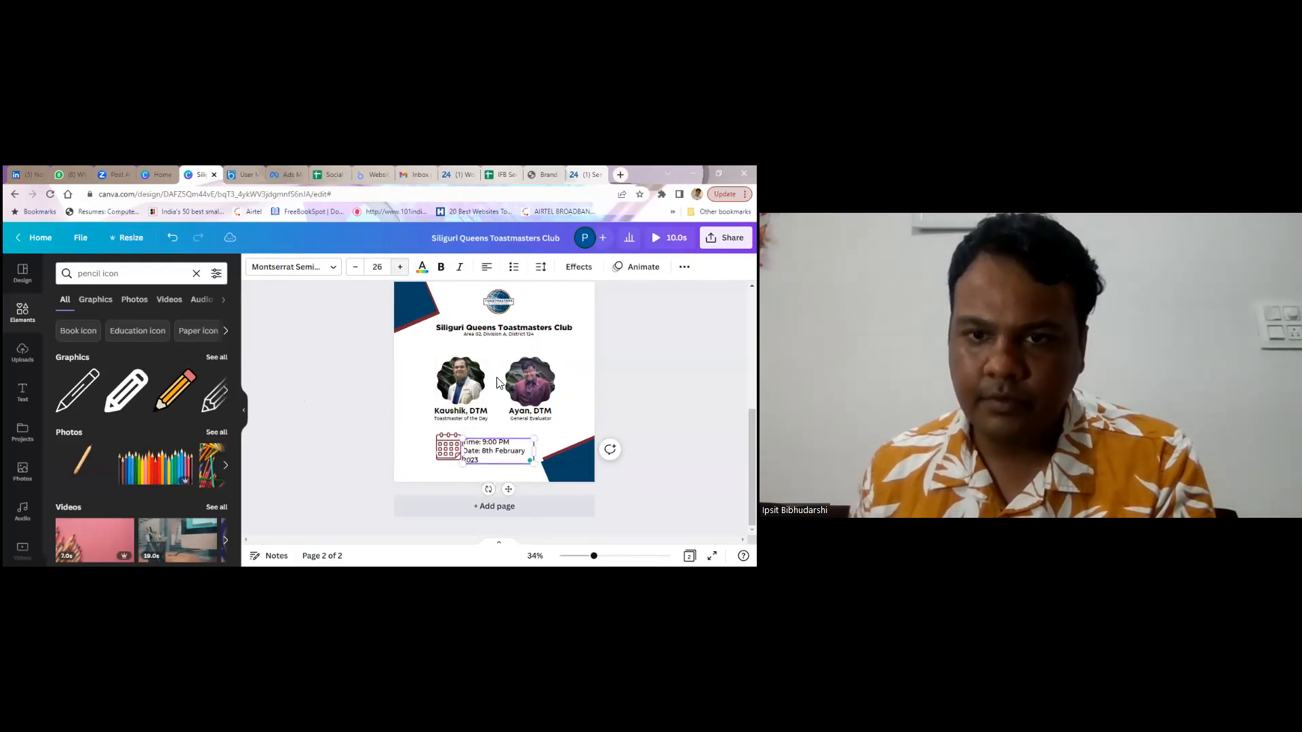
{"action": "left_click_drag", "start_coordinate": [488, 442], "coordinate": [548, 450]}
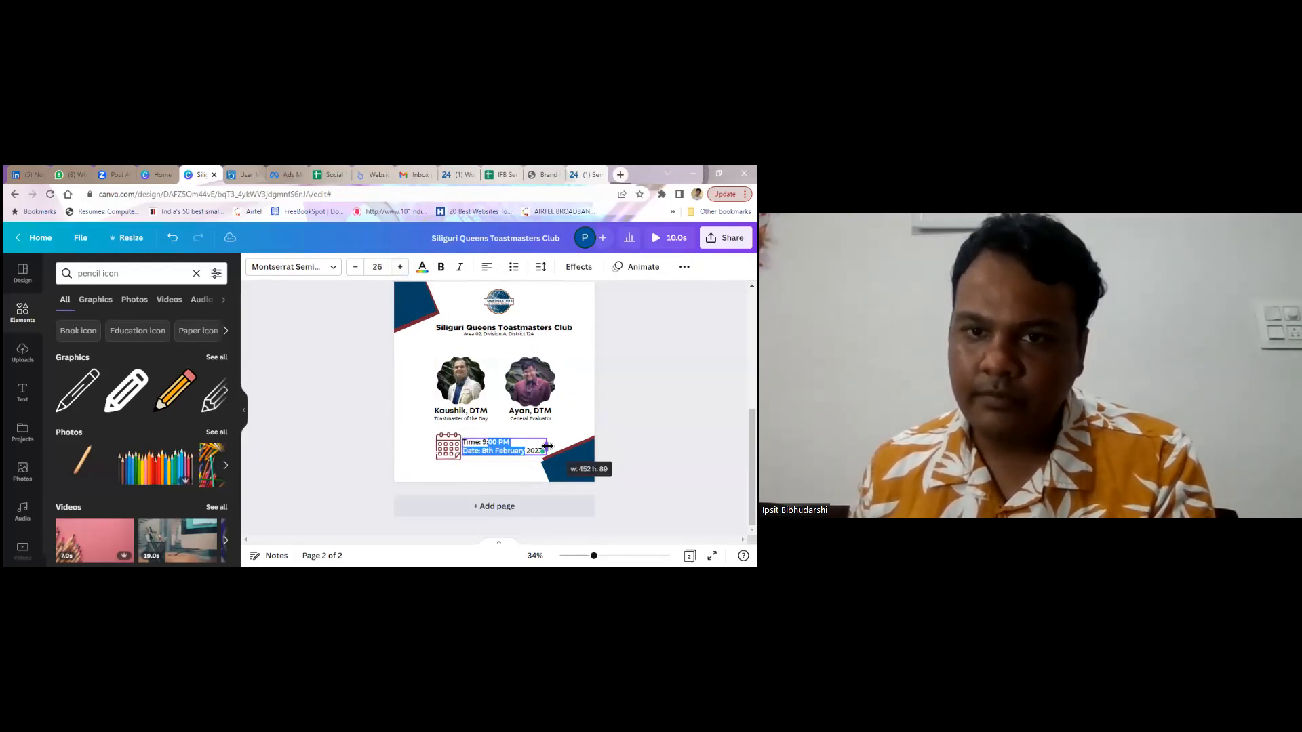
Delete the blue and dark red decorative shapes from the upper-left and lower-right corners of page 2
{"action": "left_click", "coordinate": [577, 457]}
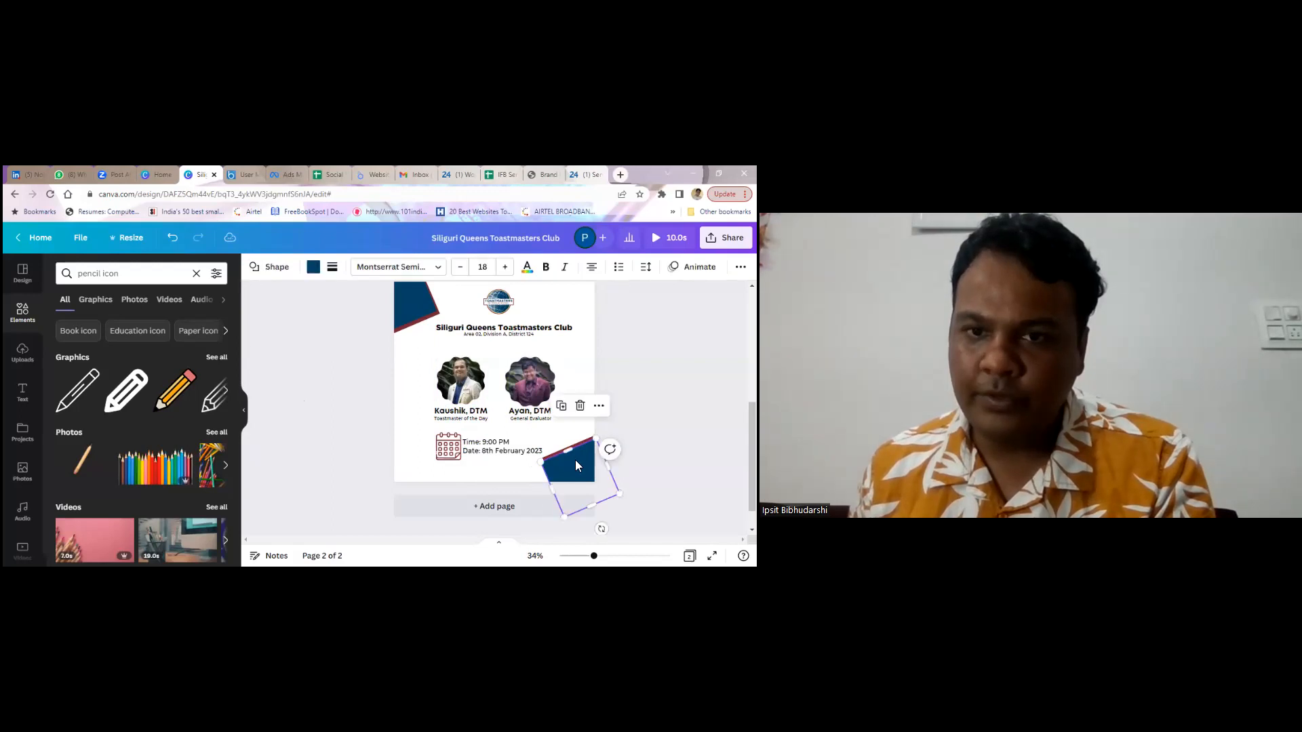
{"action": "left_click_drag", "start_coordinate": [574, 457], "coordinate": [418, 307]}
{"action": "key", "text": "Delete"}
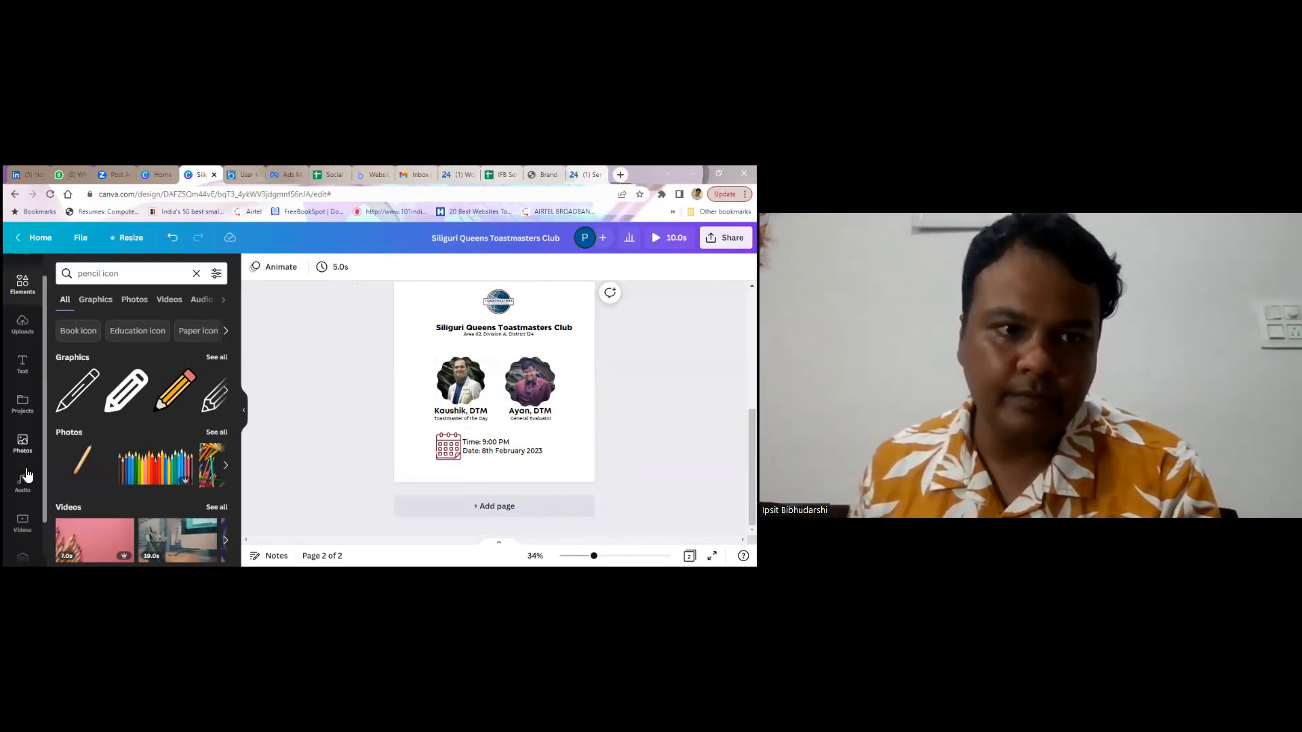
Search the elements for "background" and try the orange gradient graphic on page 2
{"action": "left_click", "coordinate": [119, 273]}
{"action": "left_click_drag", "start_coordinate": [120, 273], "coordinate": [75, 276]}
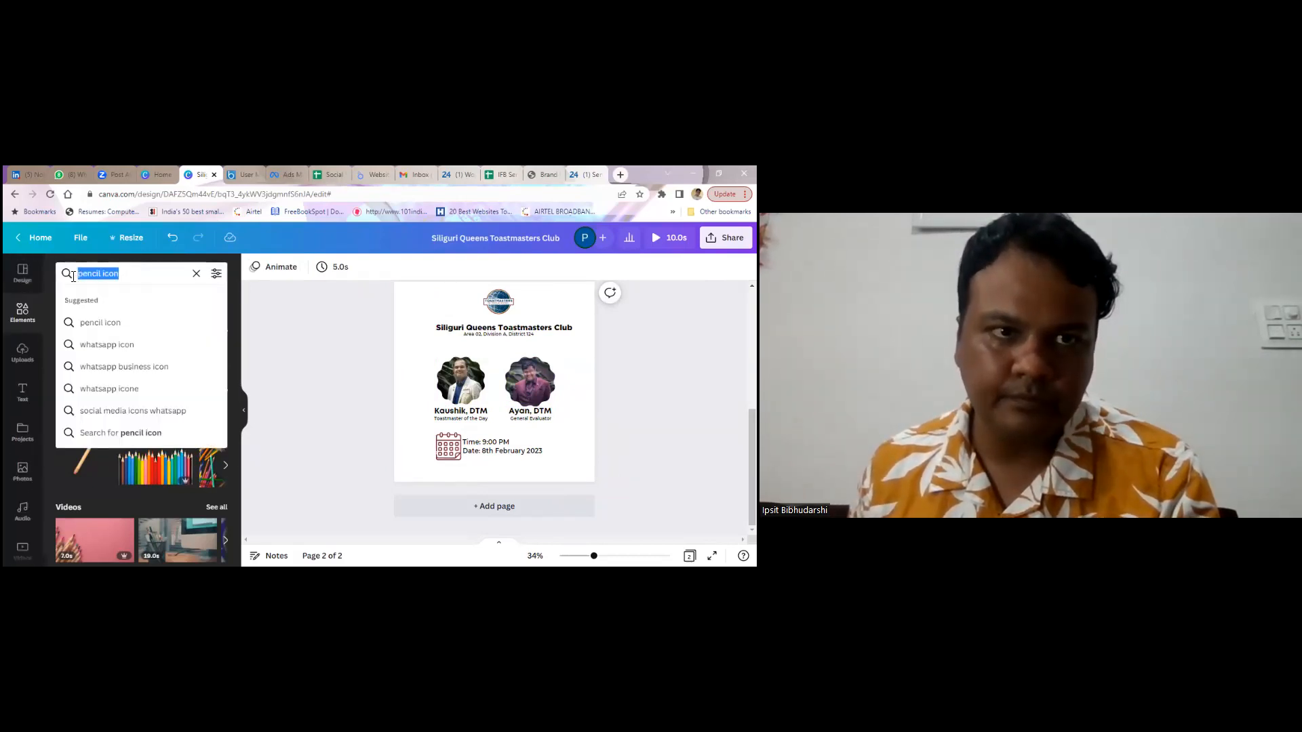
{"action": "type", "text": "back"}
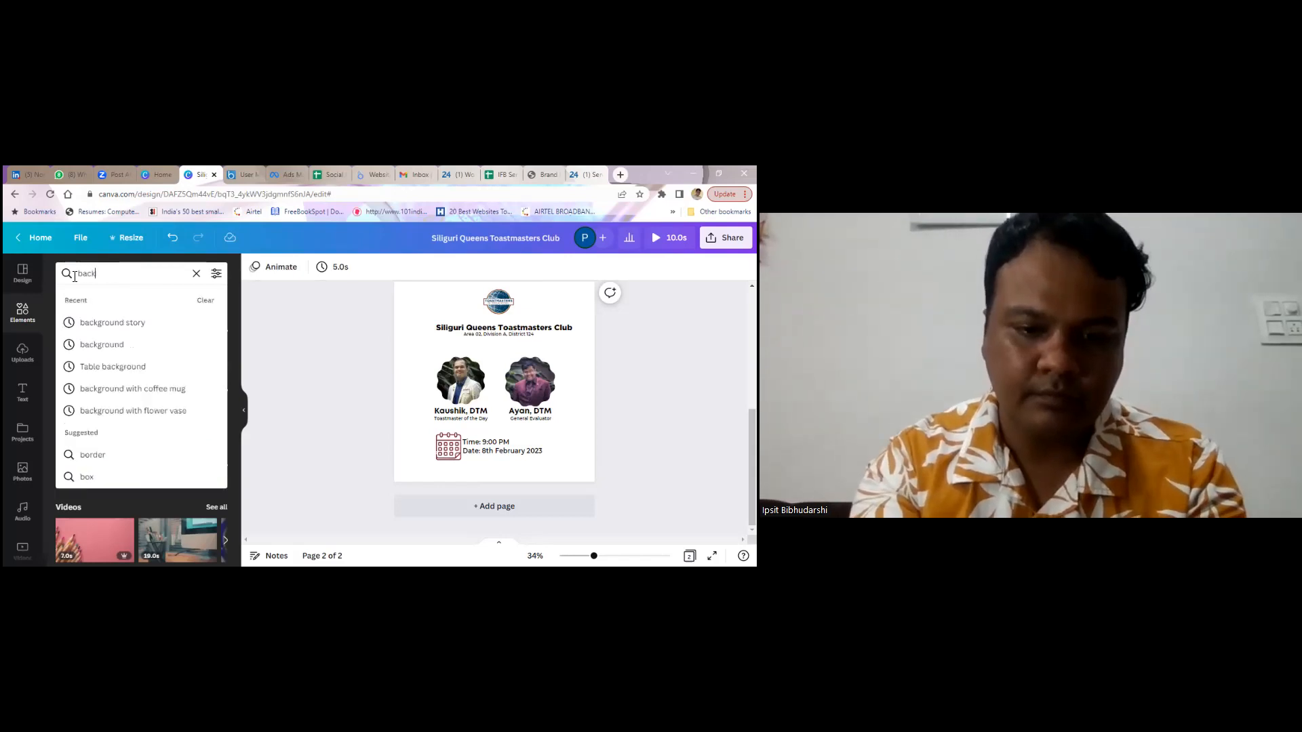
{"action": "type", "text": "ground"}
{"action": "key", "text": "Return"}
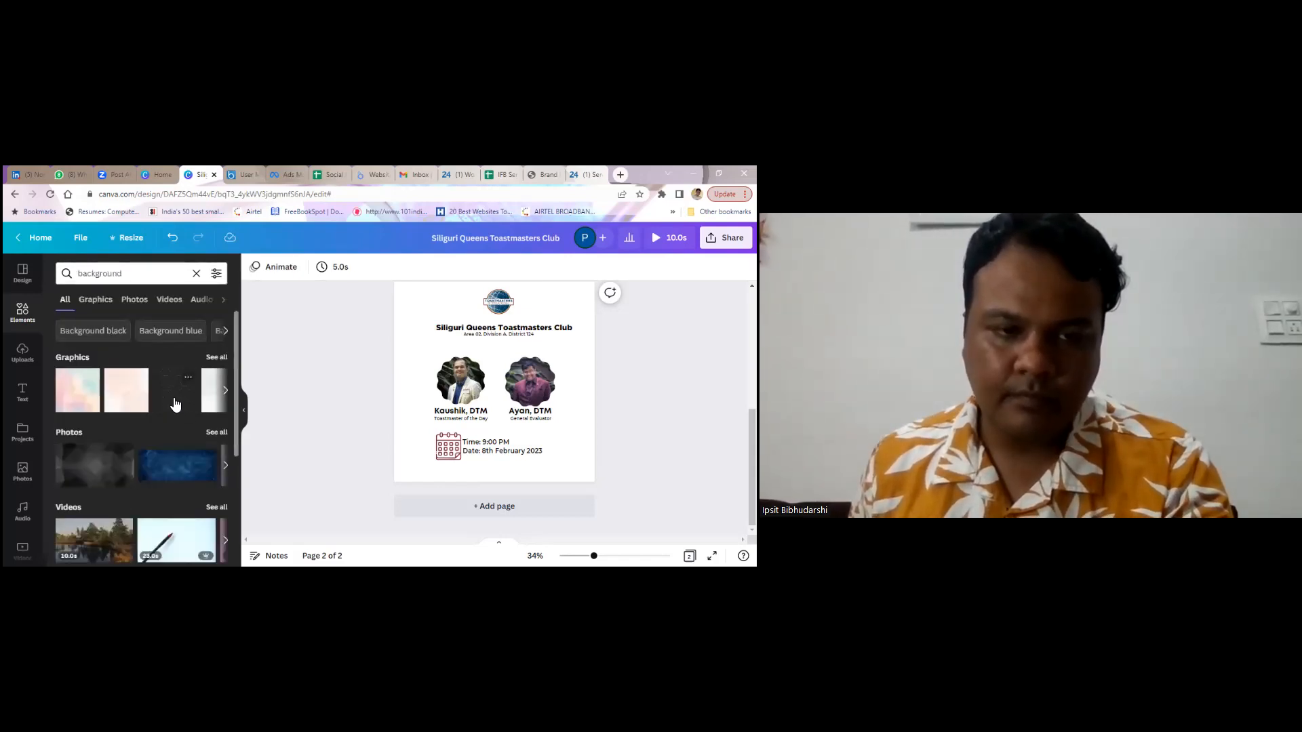
{"action": "scroll", "coordinate": [175, 404], "scroll_direction": "down", "scroll_amount": 2}
{"action": "scroll", "coordinate": [171, 402], "scroll_direction": "up", "scroll_amount": 2}
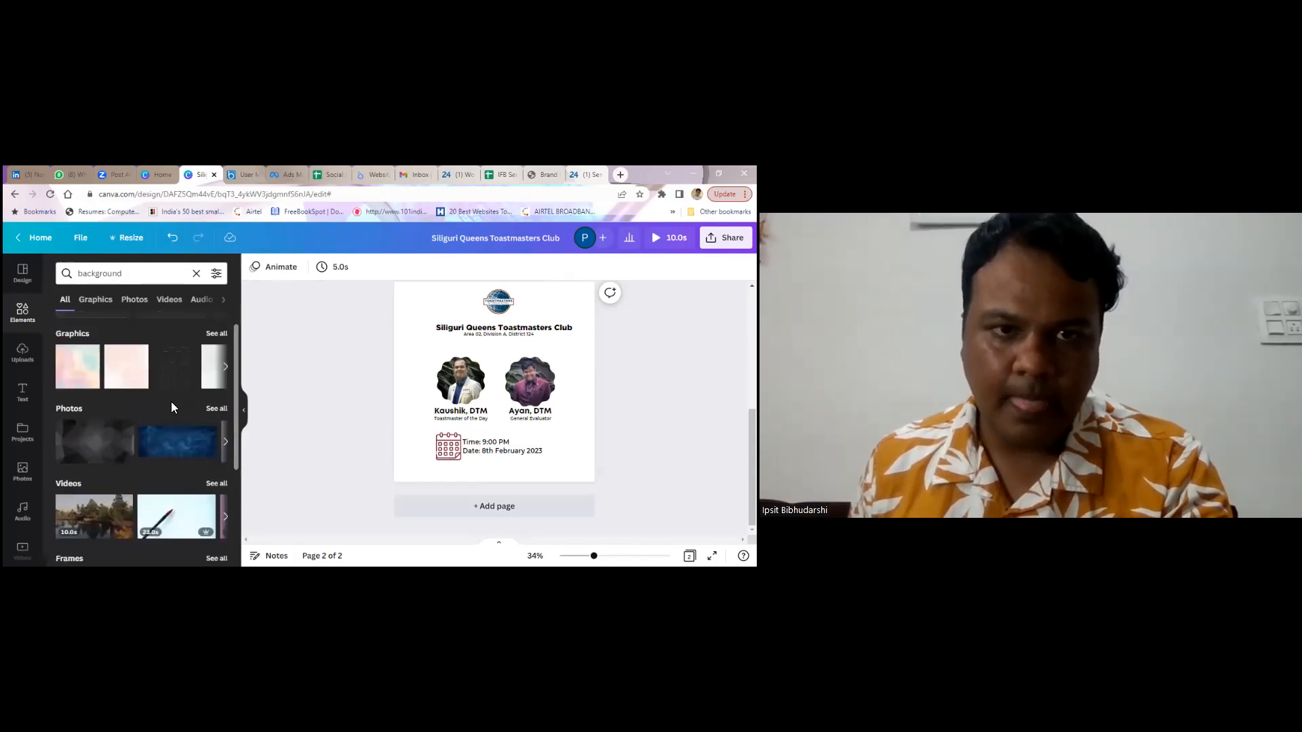
{"action": "left_click", "coordinate": [225, 389]}
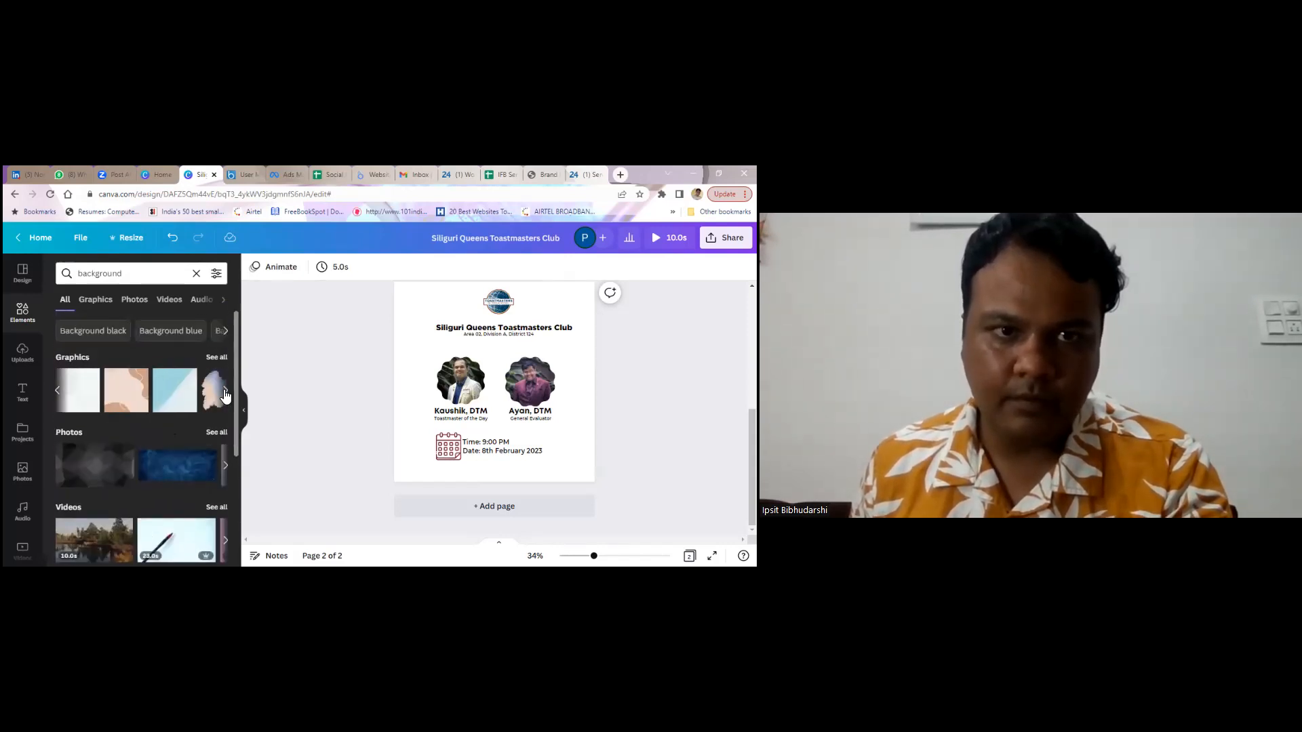
{"action": "left_click", "coordinate": [226, 395]}
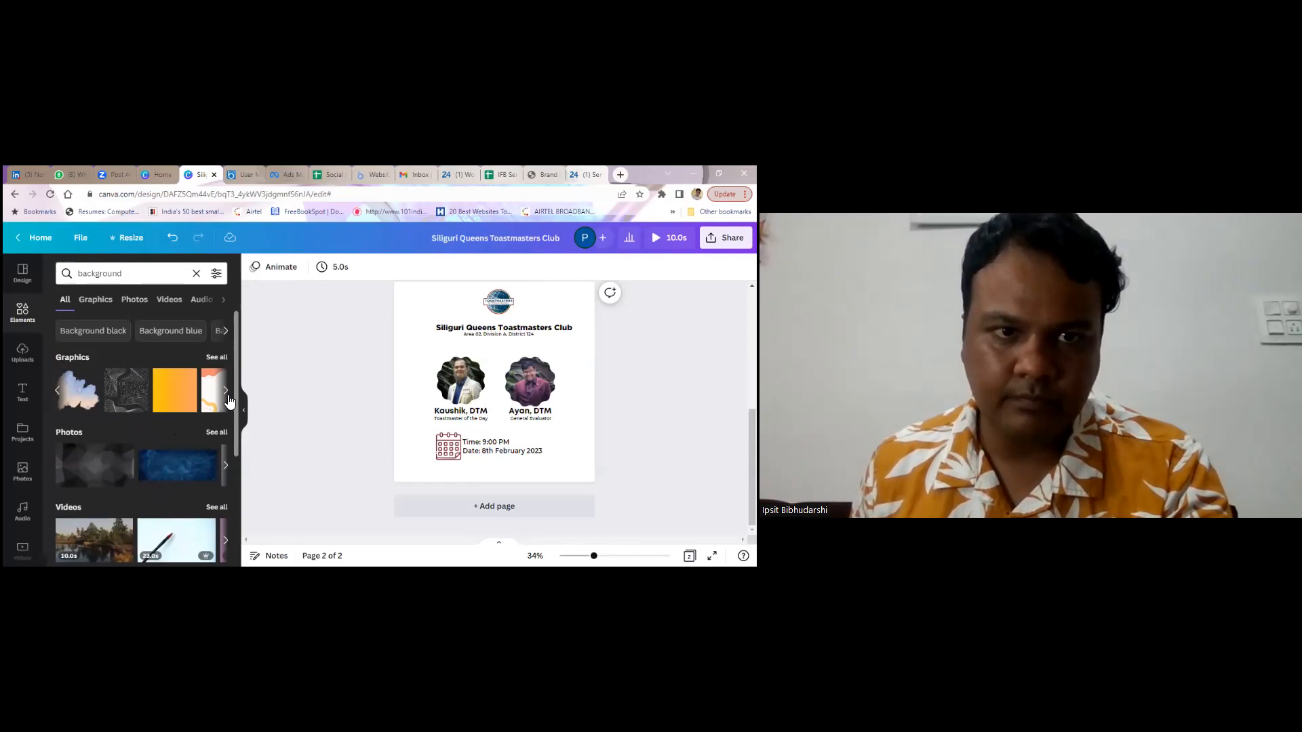
{"action": "left_click", "coordinate": [226, 393]}
{"action": "left_click", "coordinate": [109, 398]}
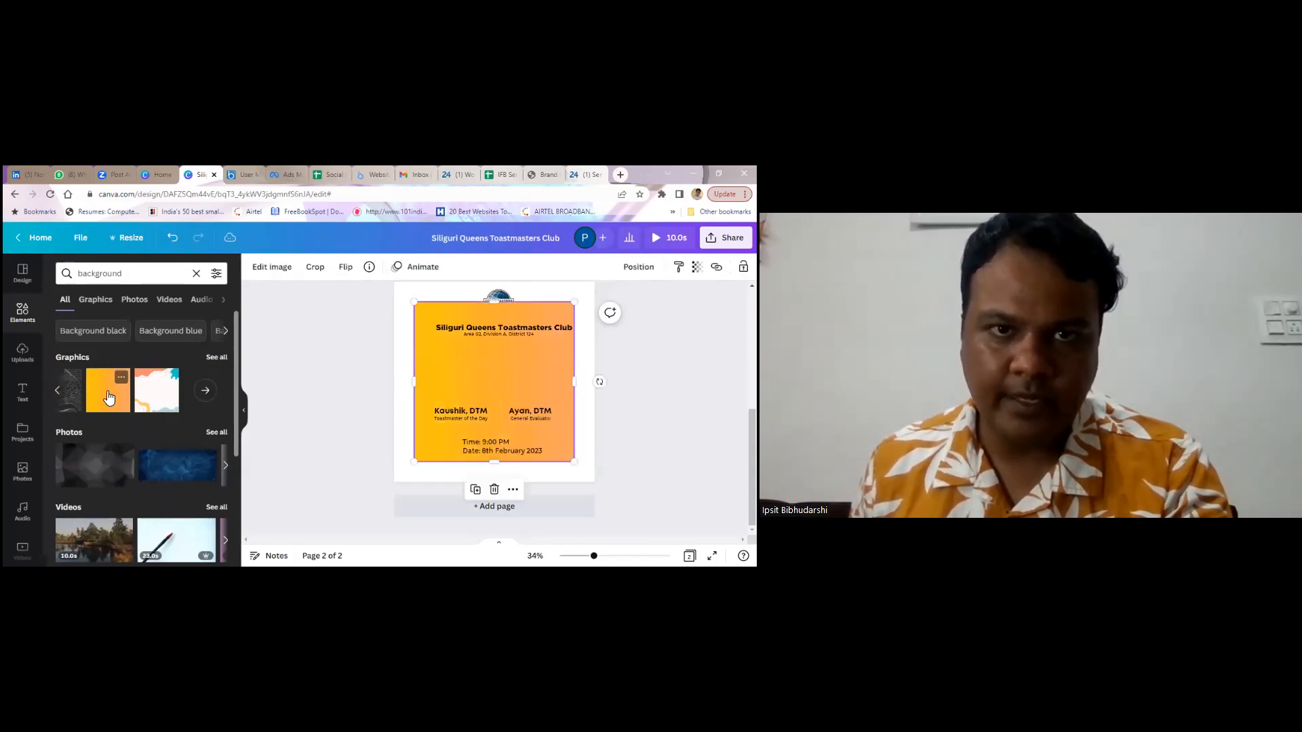
{"action": "key", "text": "Delete"}
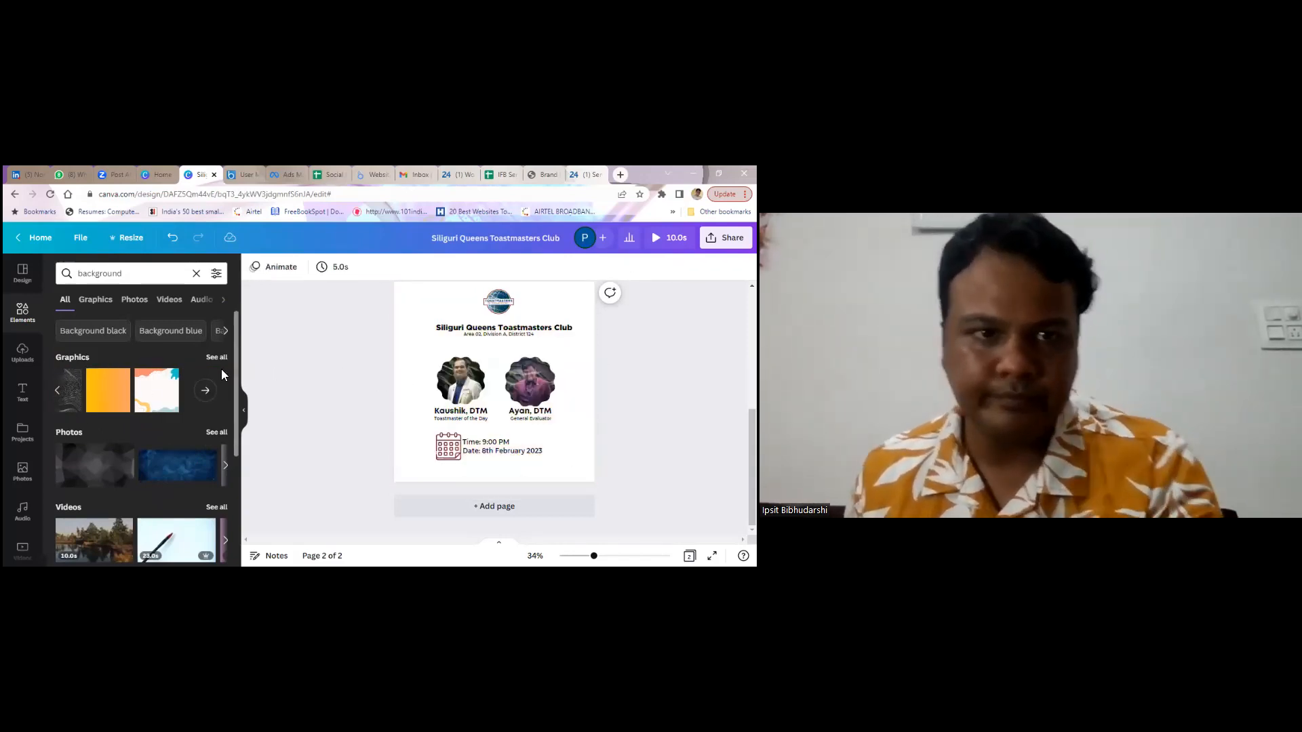
Try the multicoloured wavy background graphic on page 2, aligned to the page's upper-left corner
{"action": "left_click", "coordinate": [157, 389]}
{"action": "left_click_drag", "start_coordinate": [458, 367], "coordinate": [438, 347]}
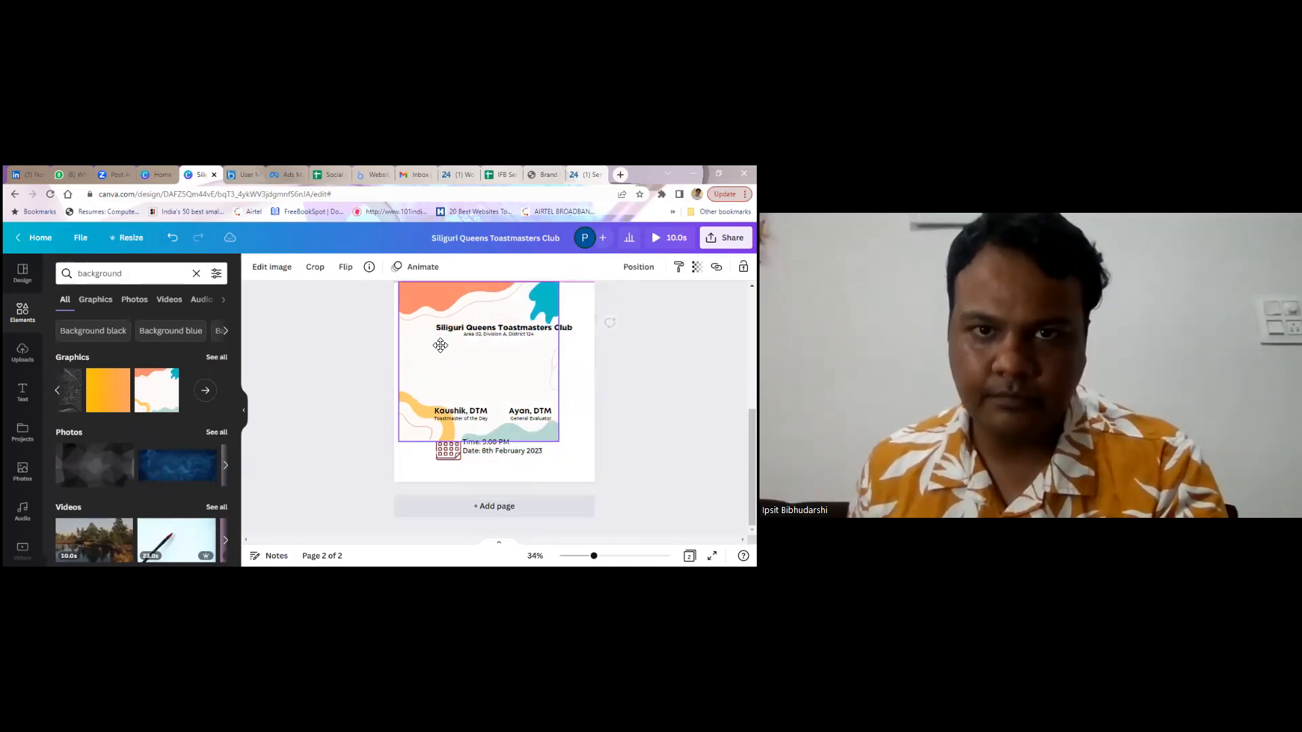
{"action": "left_click", "coordinate": [360, 320]}
{"action": "left_click", "coordinate": [440, 306]}
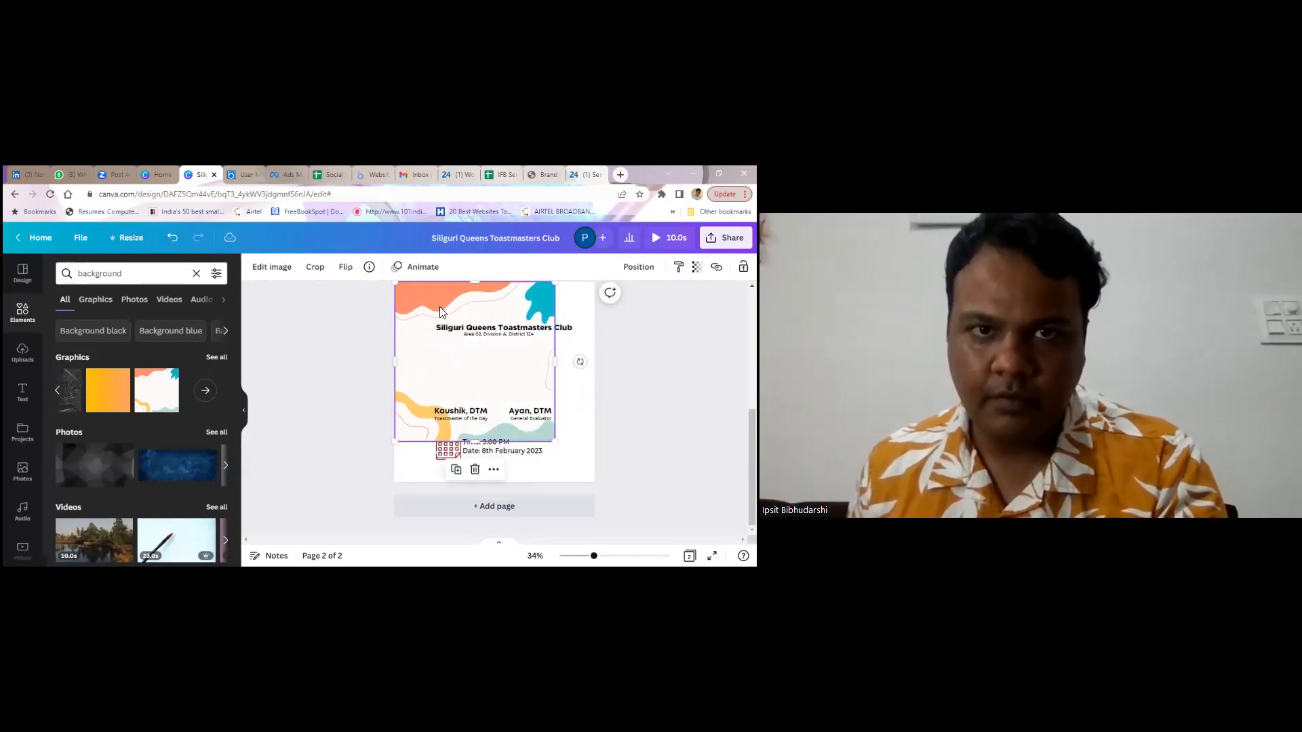
{"action": "key", "text": "Delete"}
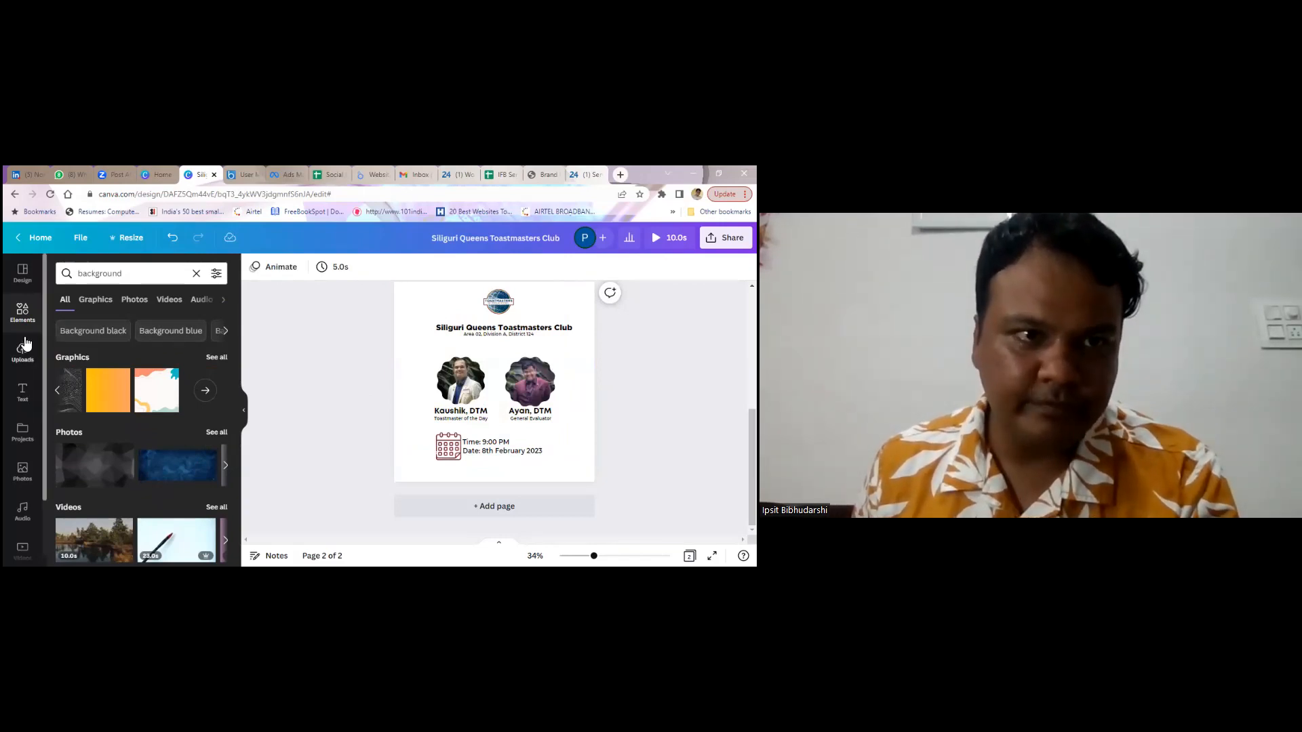
Clear the element search, add a circle shape to page 2, and place it partly off the page's upper-left corner
{"action": "left_click", "coordinate": [195, 274]}
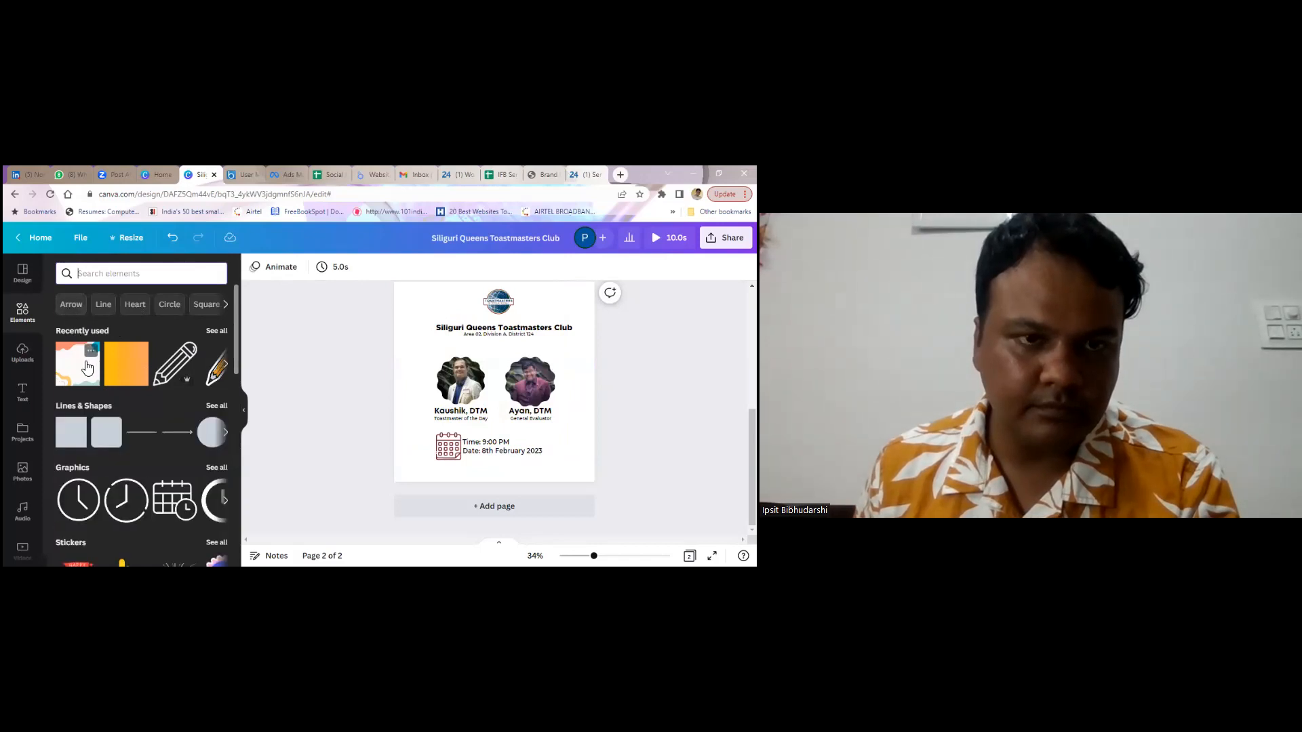
{"action": "left_click", "coordinate": [210, 431]}
{"action": "left_click", "coordinate": [400, 333]}
{"action": "left_click_drag", "start_coordinate": [467, 366], "coordinate": [362, 250]}
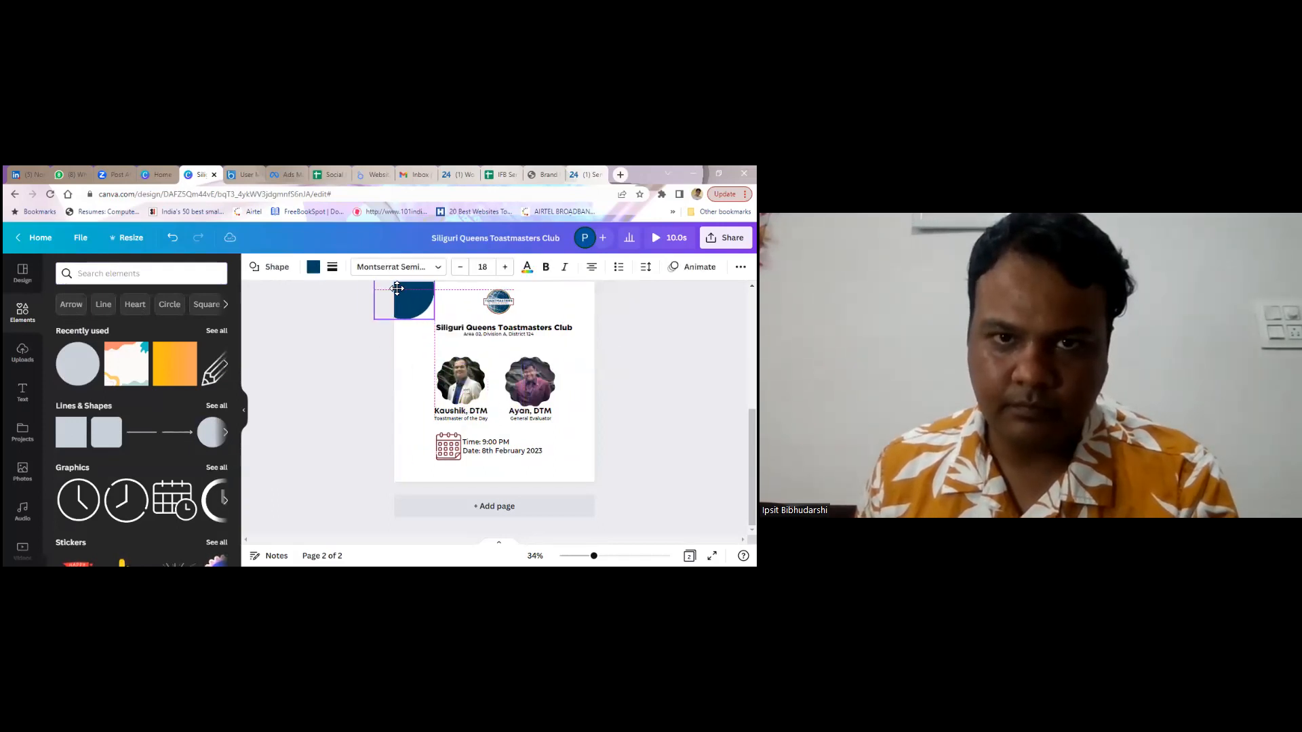
Add a second, smaller circle, recolour it to the document's dark red, and move it onto the blue corner circle
{"action": "left_click", "coordinate": [210, 431]}
{"action": "left_click_drag", "start_coordinate": [464, 353], "coordinate": [501, 394]}
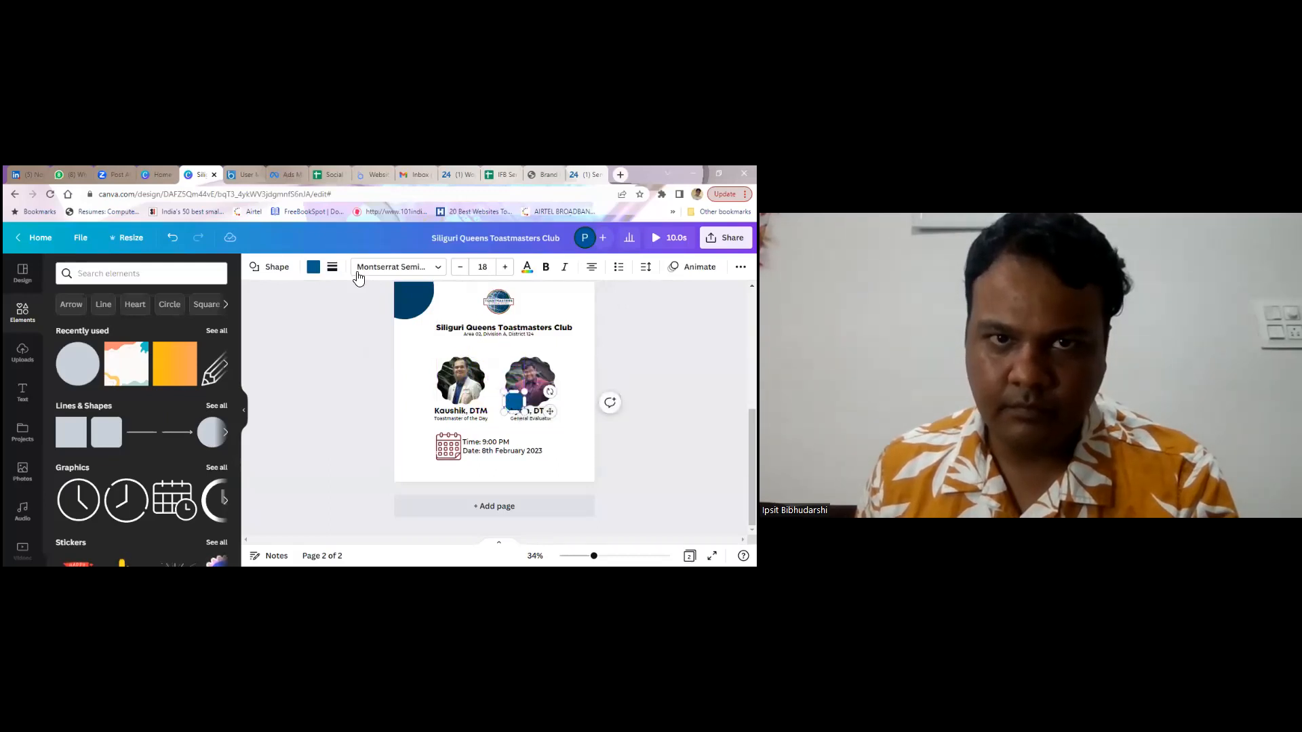
{"action": "left_click", "coordinate": [313, 266]}
{"action": "left_click", "coordinate": [216, 321]}
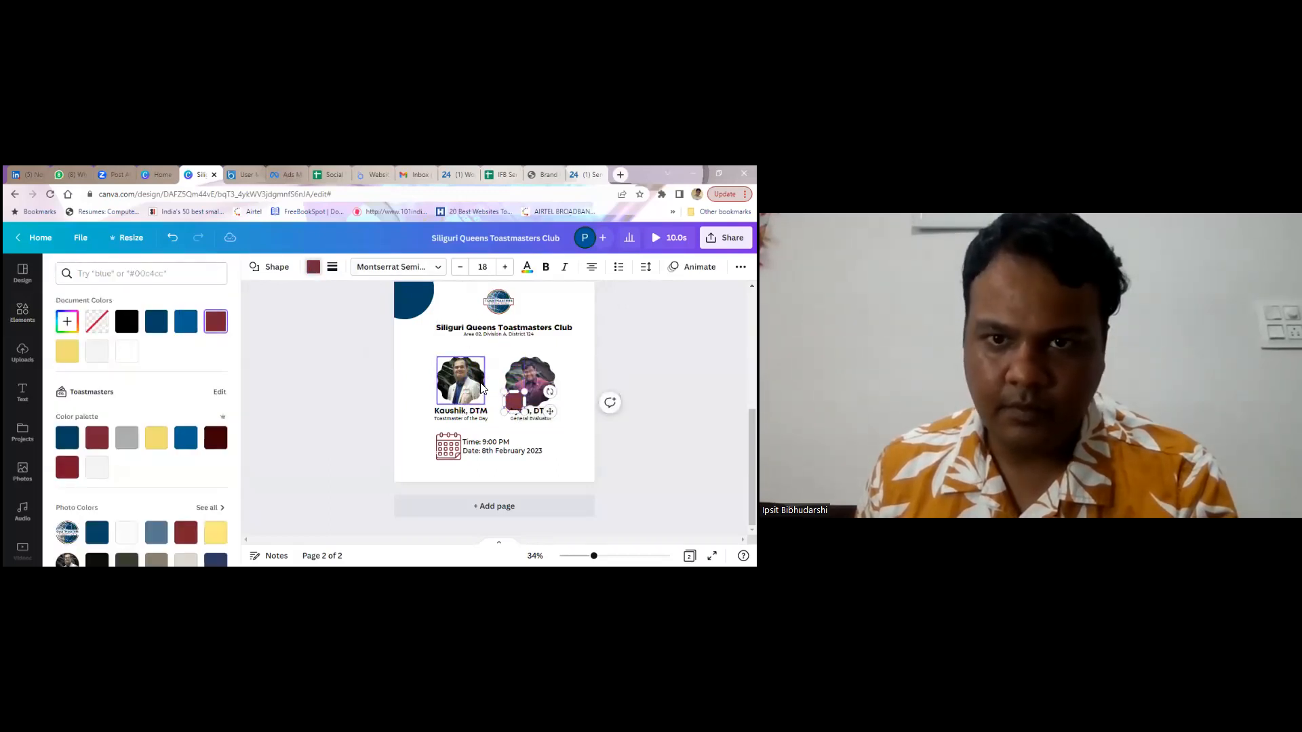
{"action": "left_click", "coordinate": [359, 401]}
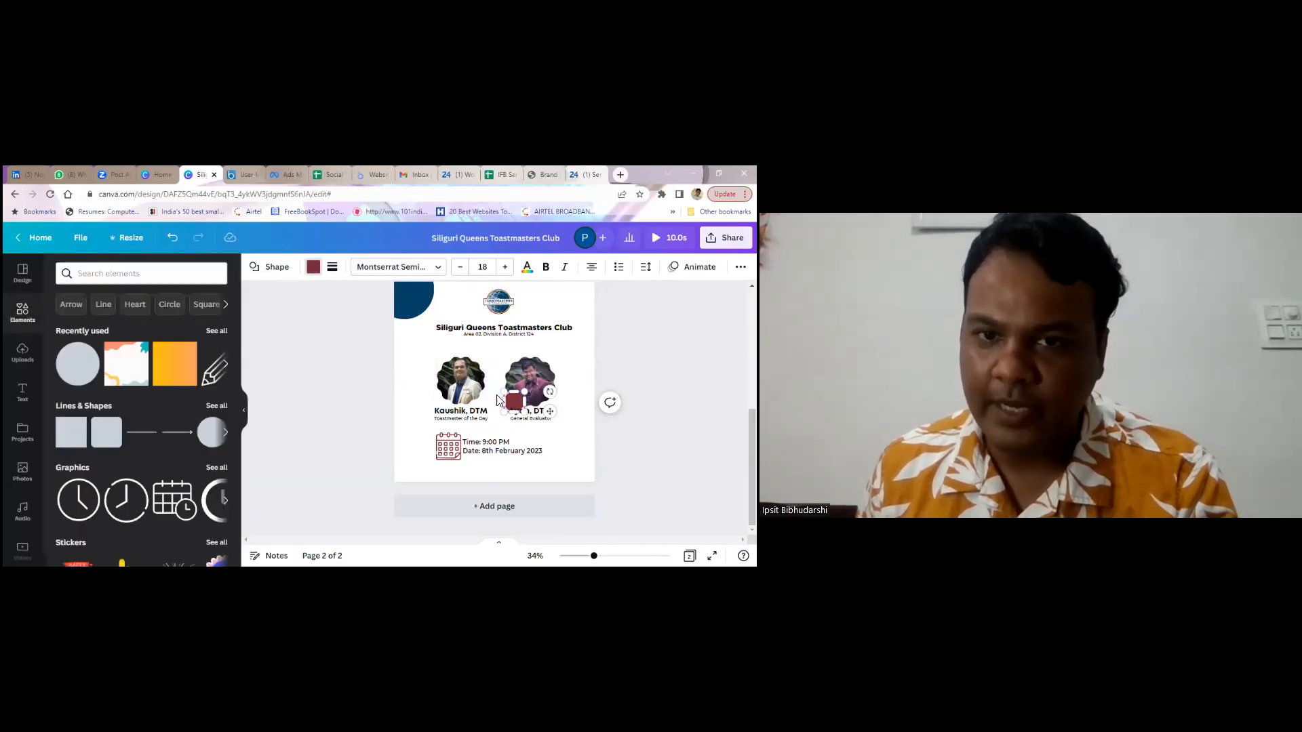
{"action": "left_click_drag", "start_coordinate": [513, 402], "coordinate": [408, 314]}
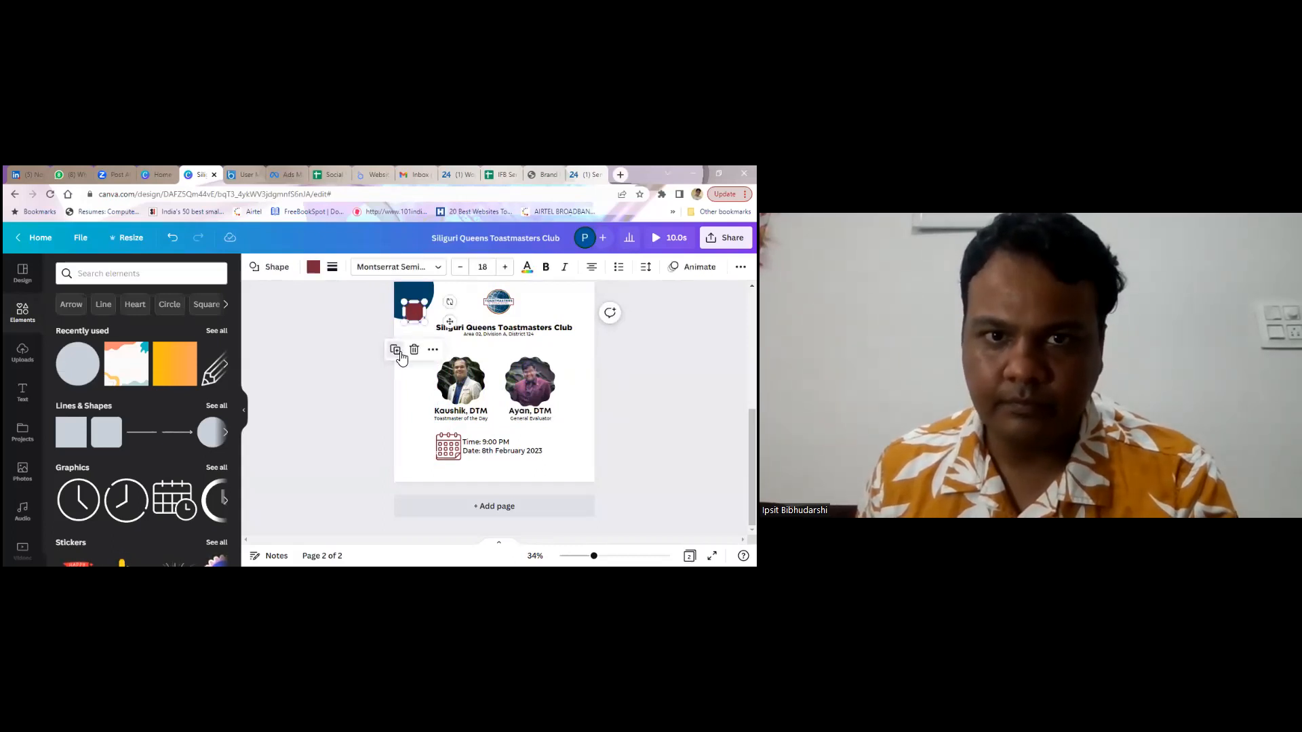
Duplicate the small dark red circle, place the copy overlapping it beside the blue corner circle, and recolour it to the palette's yellow
{"action": "left_click_drag", "start_coordinate": [413, 312], "coordinate": [434, 321]}
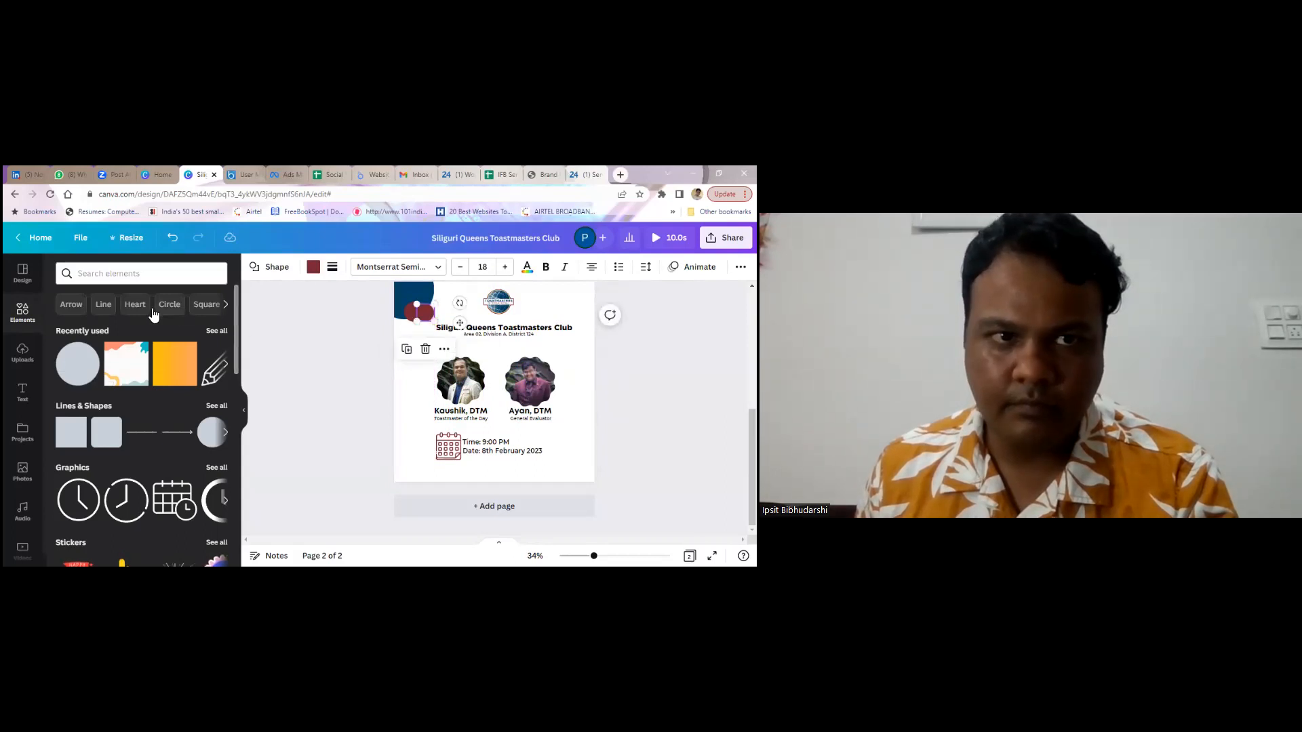
{"action": "left_click", "coordinate": [314, 267]}
{"action": "left_click", "coordinate": [156, 437]}
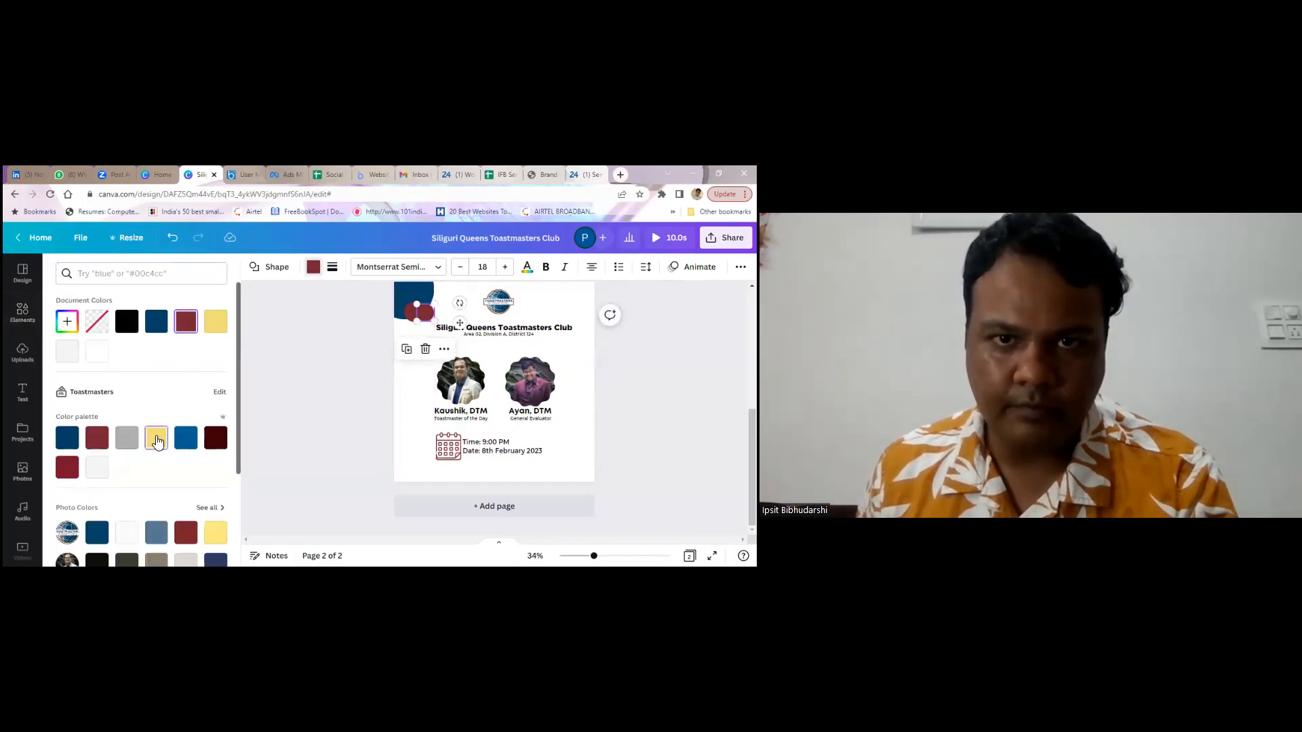
{"action": "left_click", "coordinate": [317, 335]}
{"action": "scroll", "coordinate": [320, 333], "scroll_direction": "up", "scroll_amount": 1}
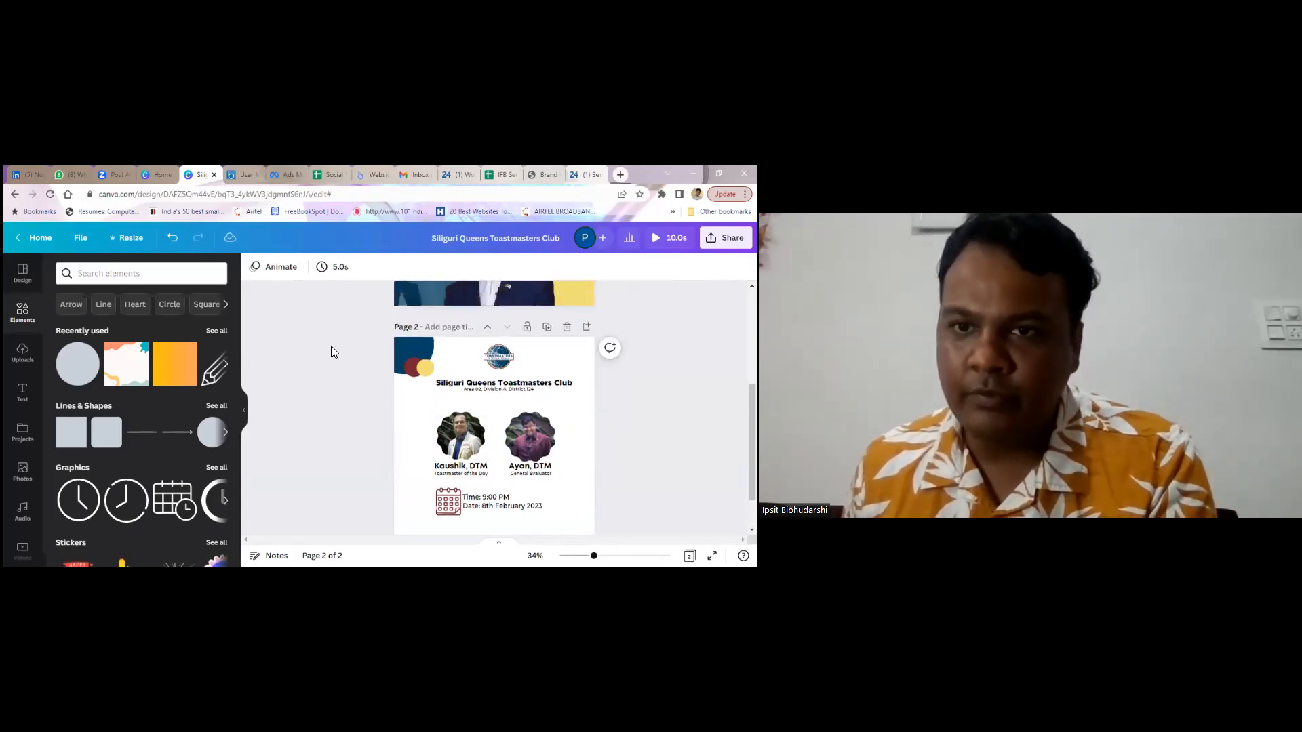
Place copies of the blue, dark red and yellow circles in page 2's lower-right corner, with the small ones overlapping the blue circle's edge
{"action": "scroll", "coordinate": [331, 352], "scroll_direction": "down", "scroll_amount": 1}
{"action": "left_click", "coordinate": [409, 302]}
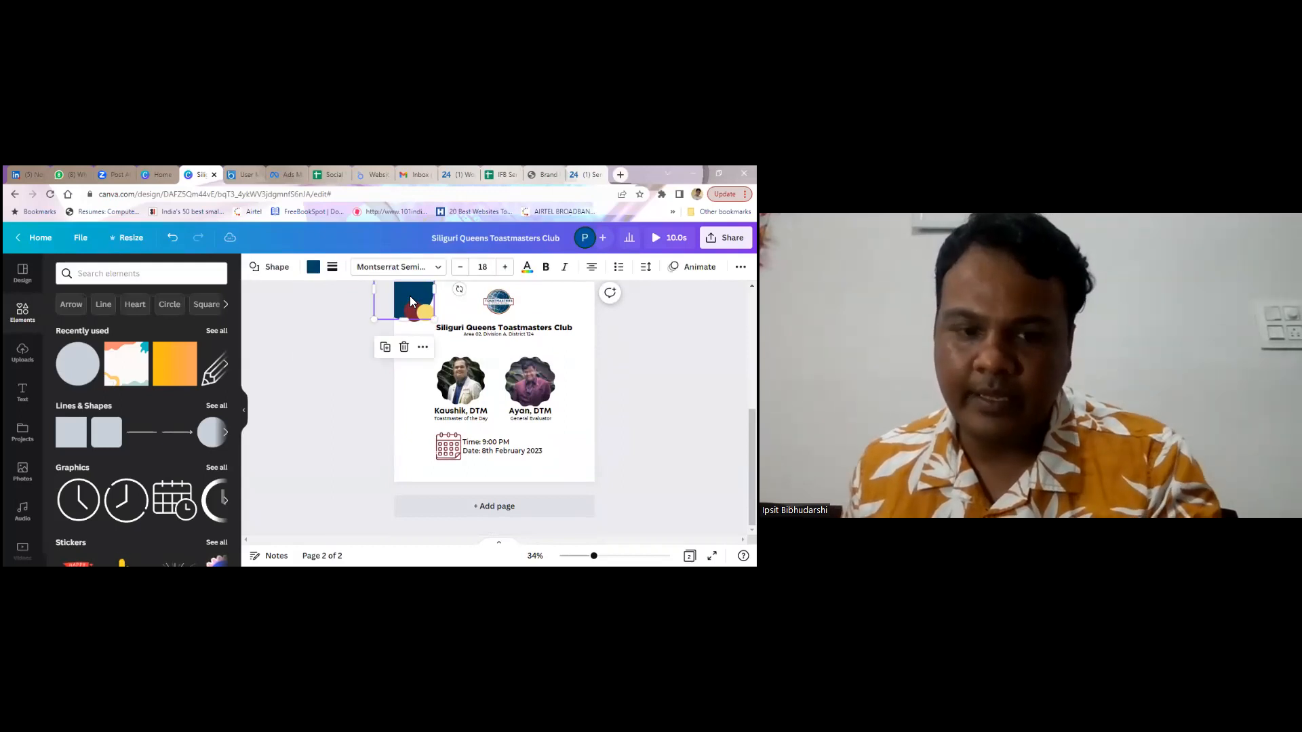
{"action": "left_click_drag", "start_coordinate": [408, 298], "coordinate": [622, 510]}
{"action": "left_click", "coordinate": [417, 314]}
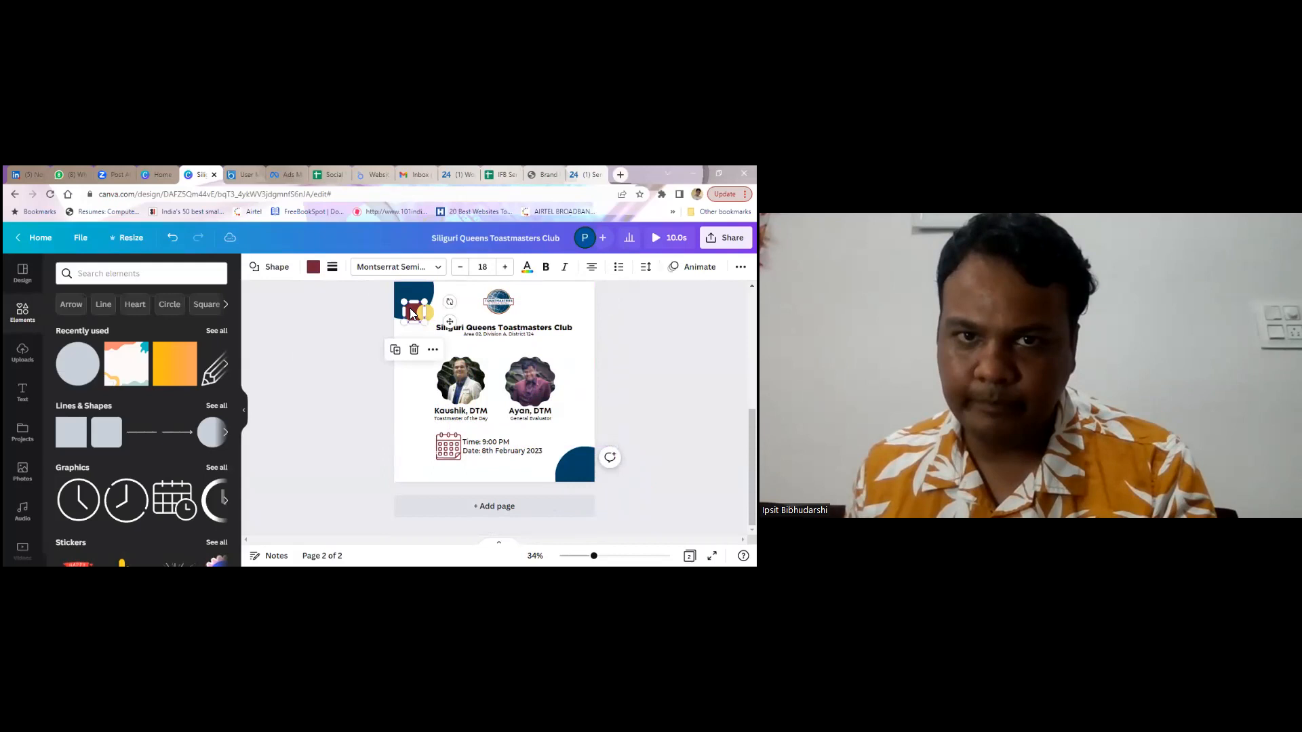
{"action": "left_click_drag", "start_coordinate": [419, 320], "coordinate": [567, 461]}
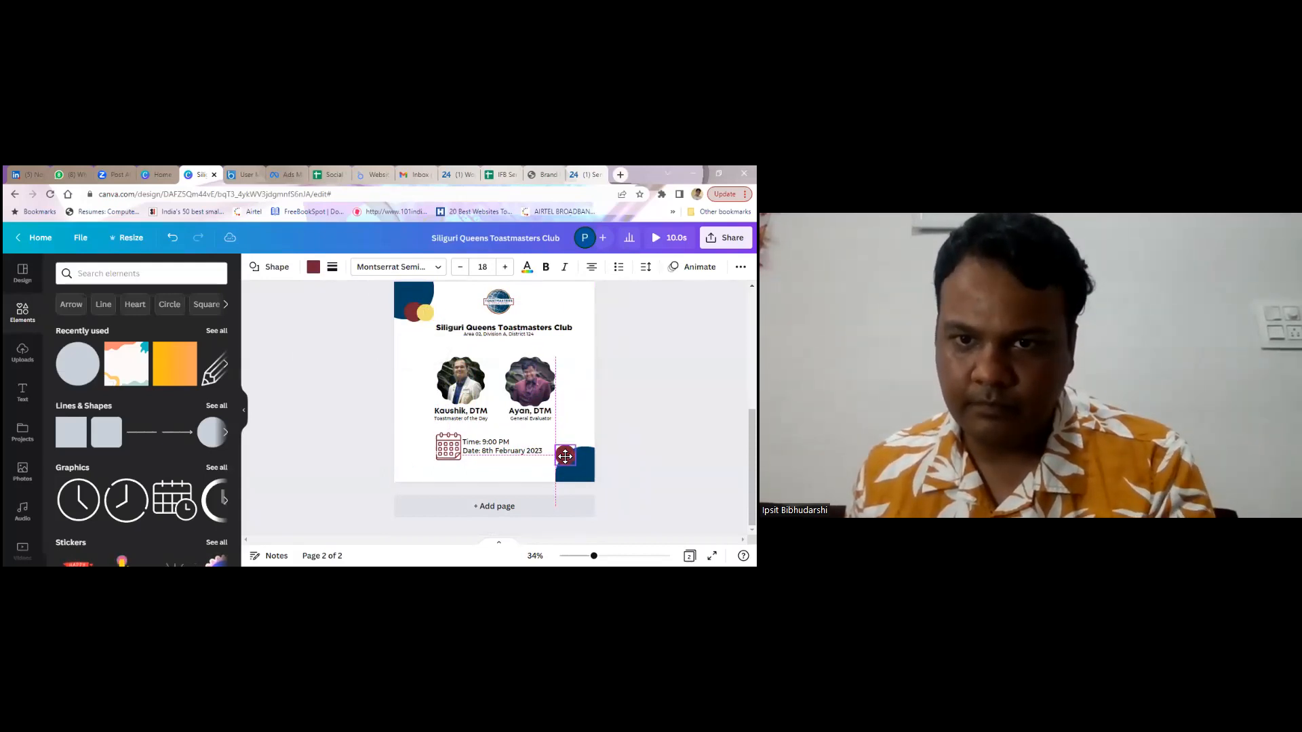
{"action": "left_click", "coordinate": [427, 314]}
{"action": "left_click_drag", "start_coordinate": [428, 315], "coordinate": [573, 444]}
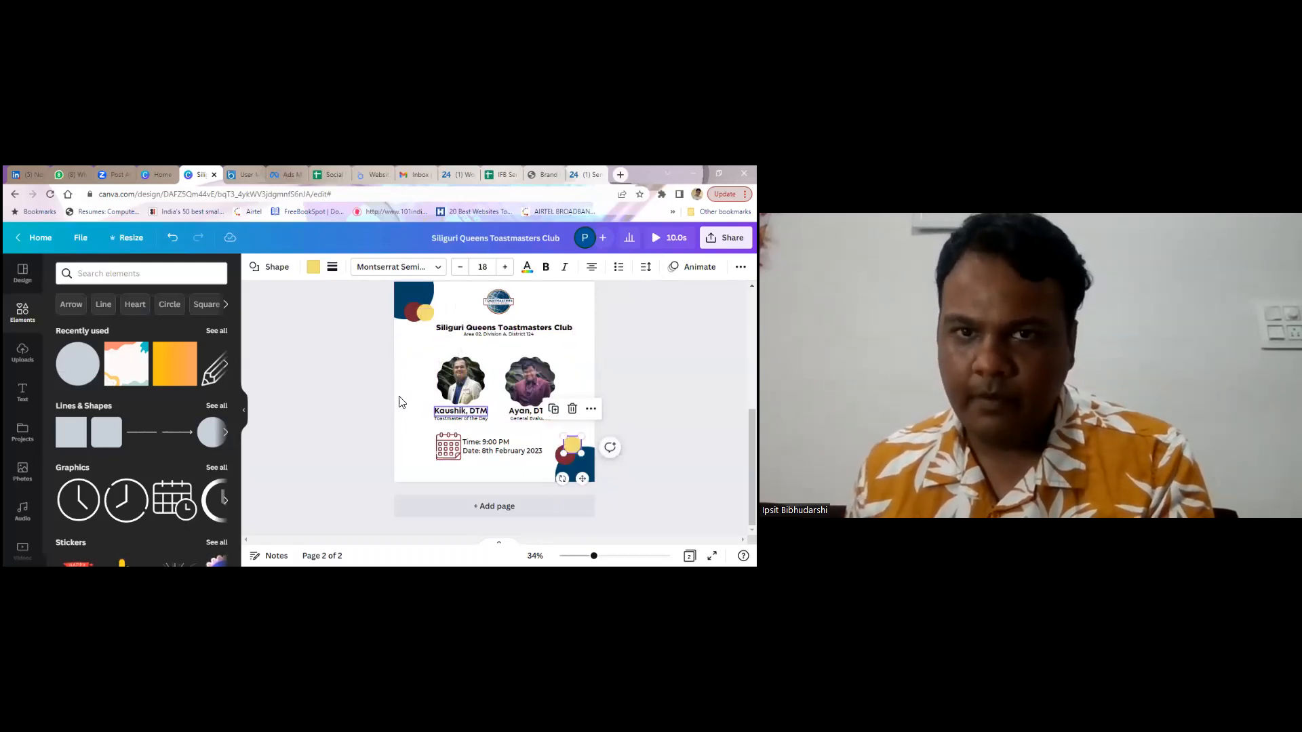
{"action": "left_click", "coordinate": [343, 395]}
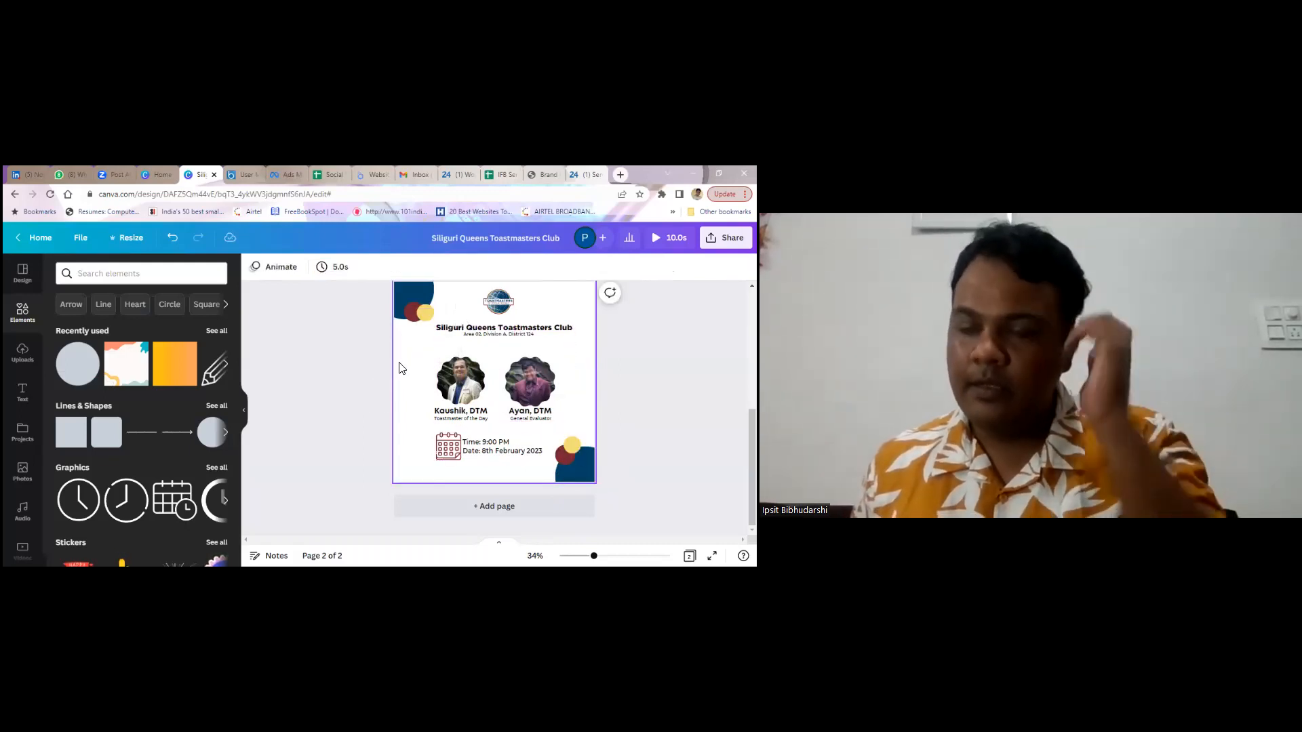
{"action": "scroll", "coordinate": [294, 395], "scroll_direction": "up", "scroll_amount": 1}
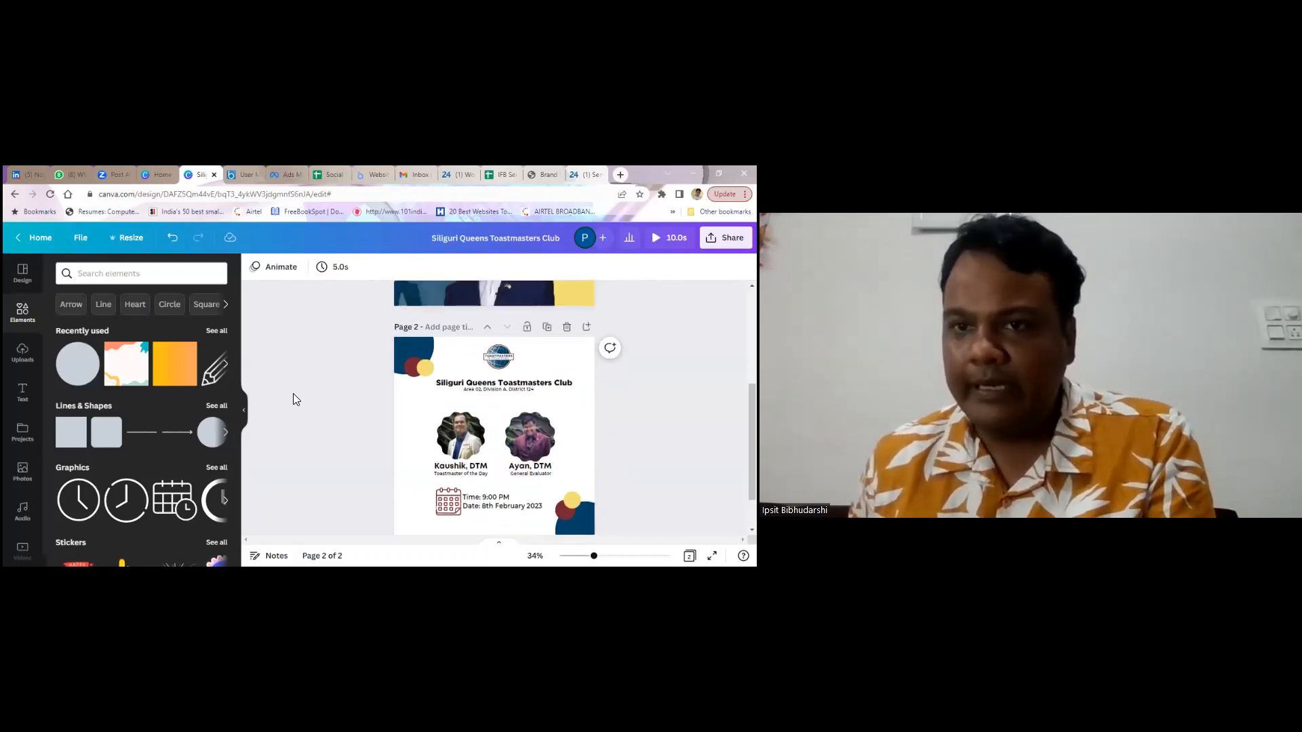
{"action": "scroll", "coordinate": [293, 394], "scroll_direction": "down", "scroll_amount": 1}
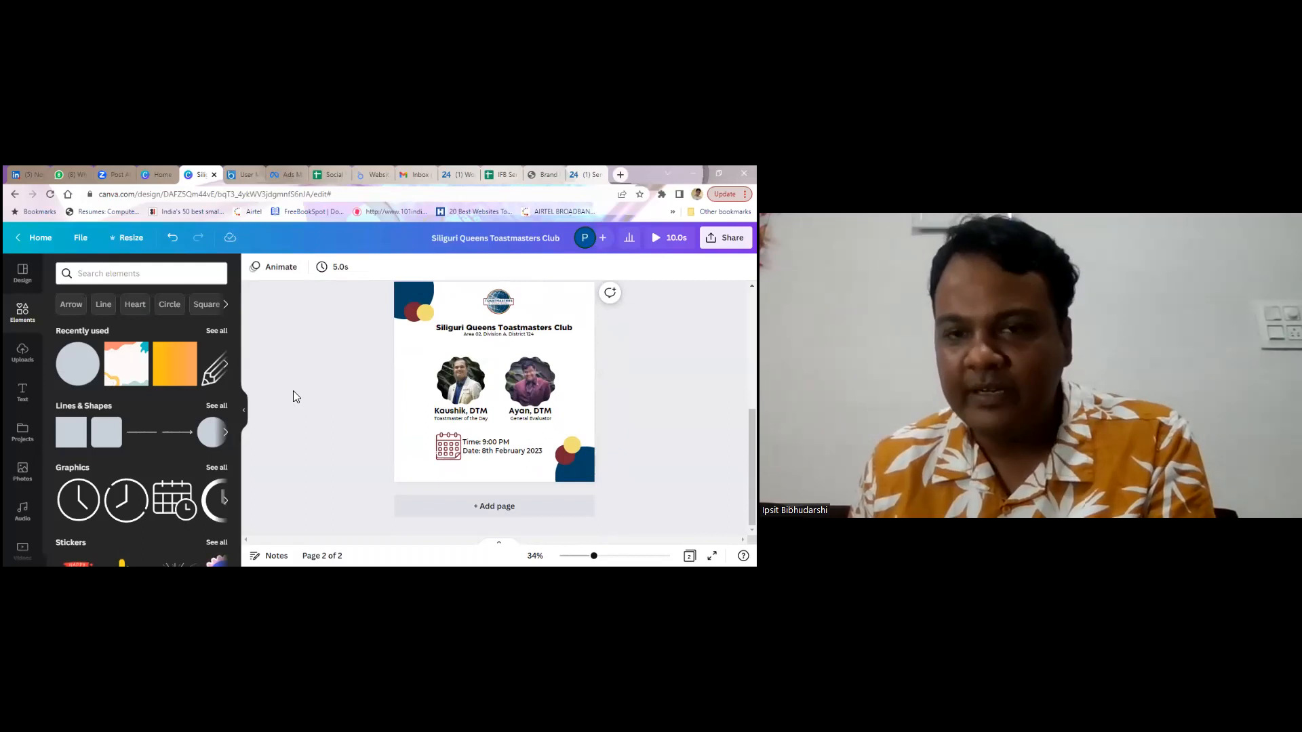
{"action": "scroll", "coordinate": [292, 396], "scroll_direction": "up", "scroll_amount": 3}
{"action": "scroll", "coordinate": [380, 386], "scroll_direction": "down", "scroll_amount": 3}
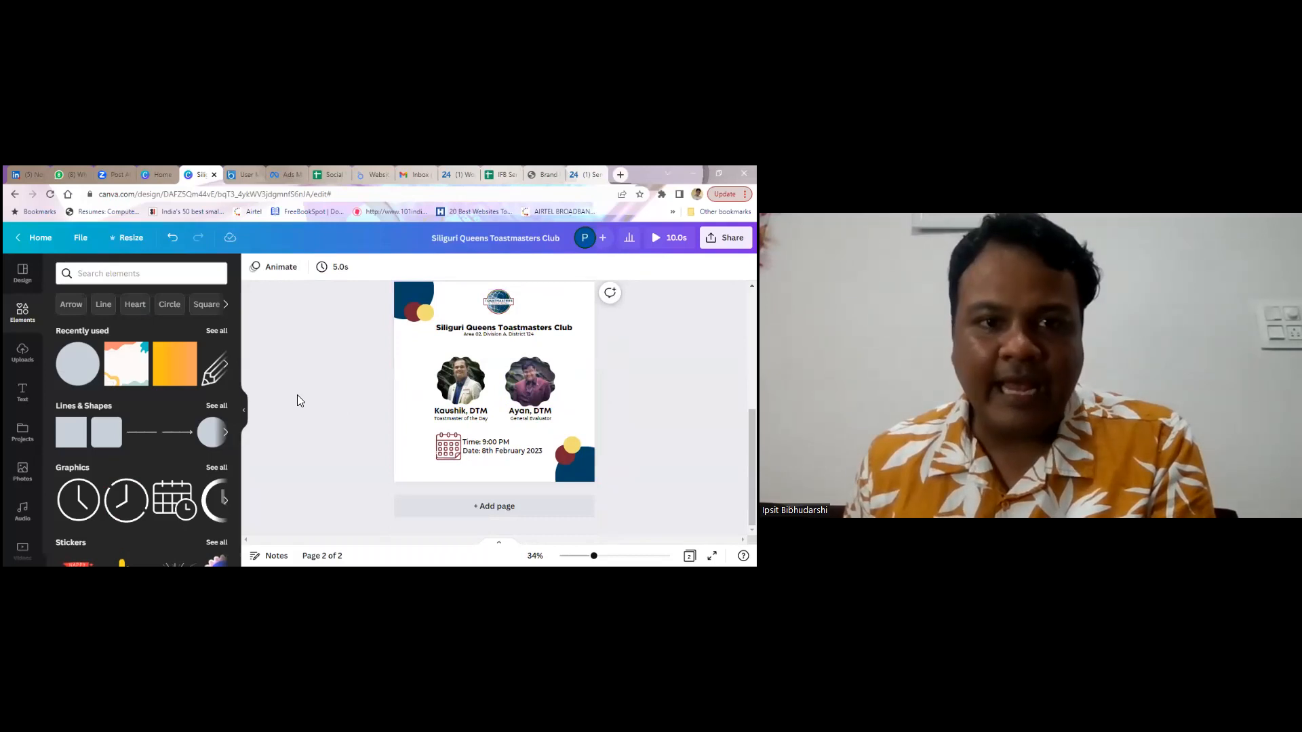
{"action": "scroll", "coordinate": [310, 394], "scroll_direction": "up", "scroll_amount": 1}
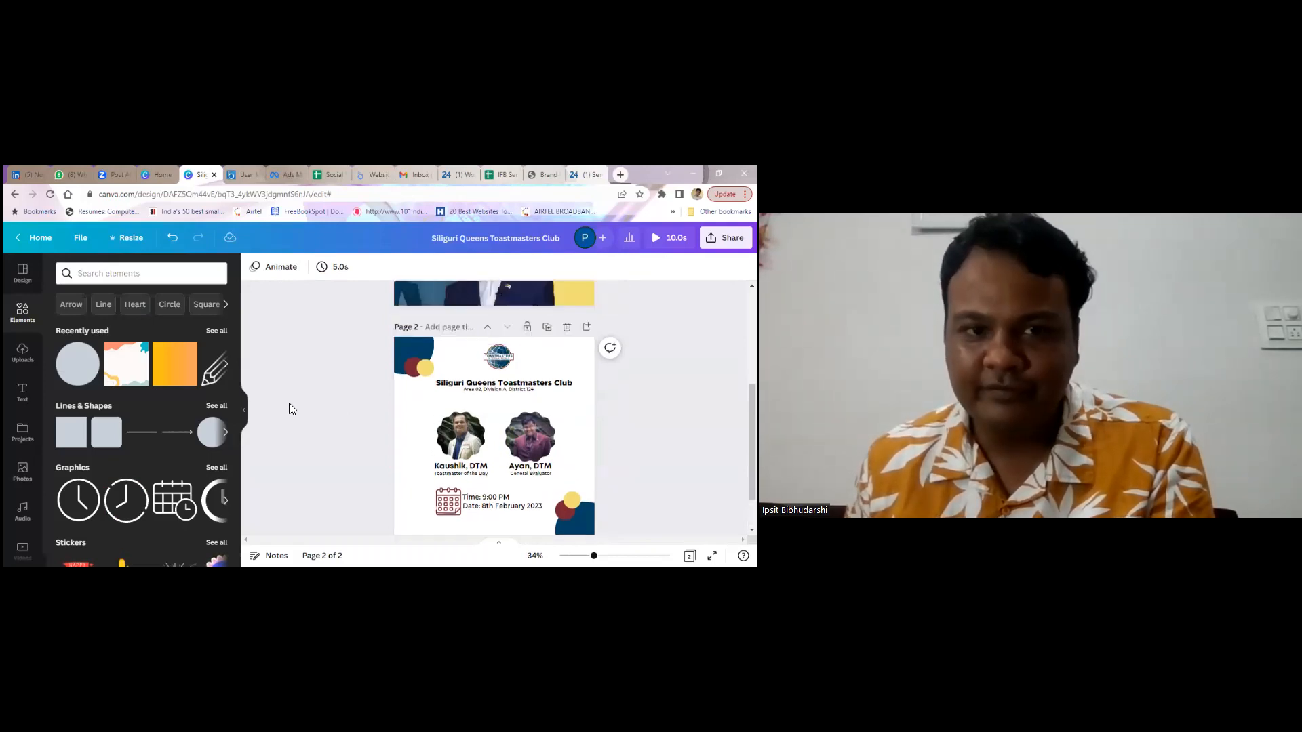
Search the elements for "gradient" and add the teal-to-purple gradient graphic to page 2
{"action": "left_click", "coordinate": [407, 431]}
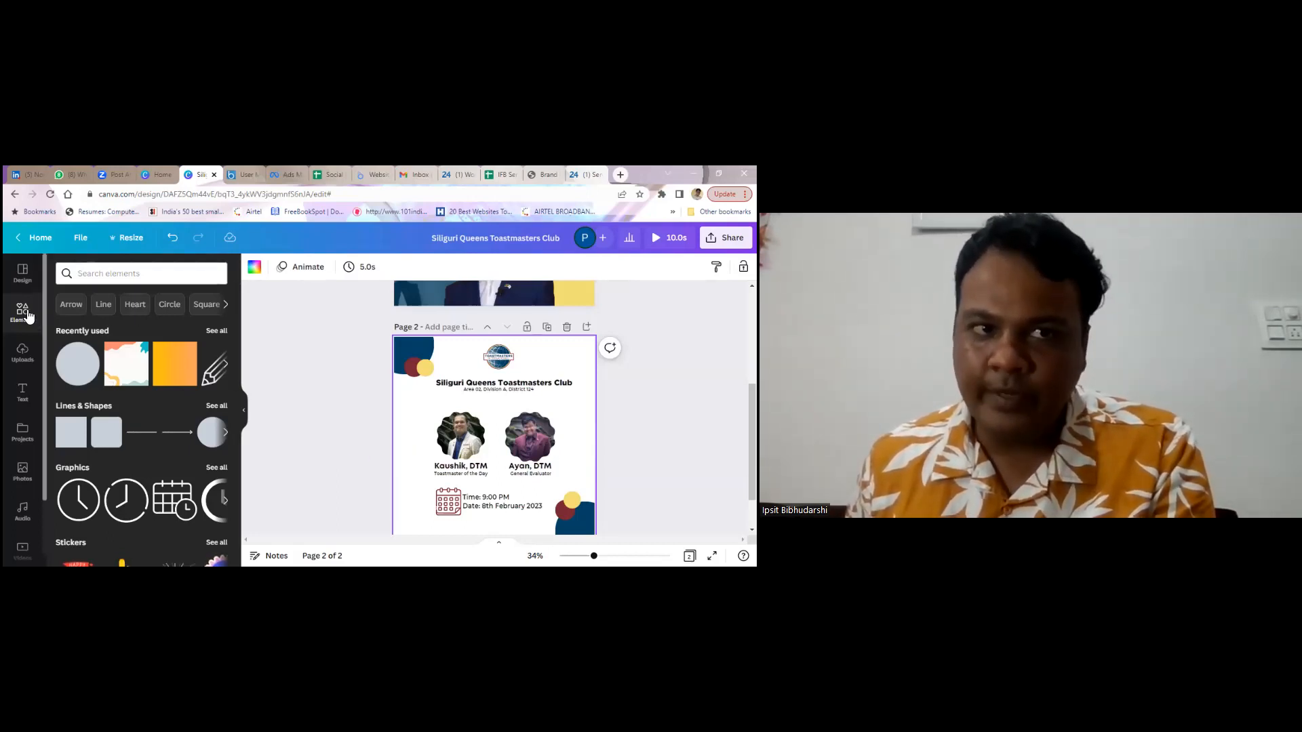
{"action": "left_click", "coordinate": [108, 276]}
{"action": "type", "text": "gradient"}
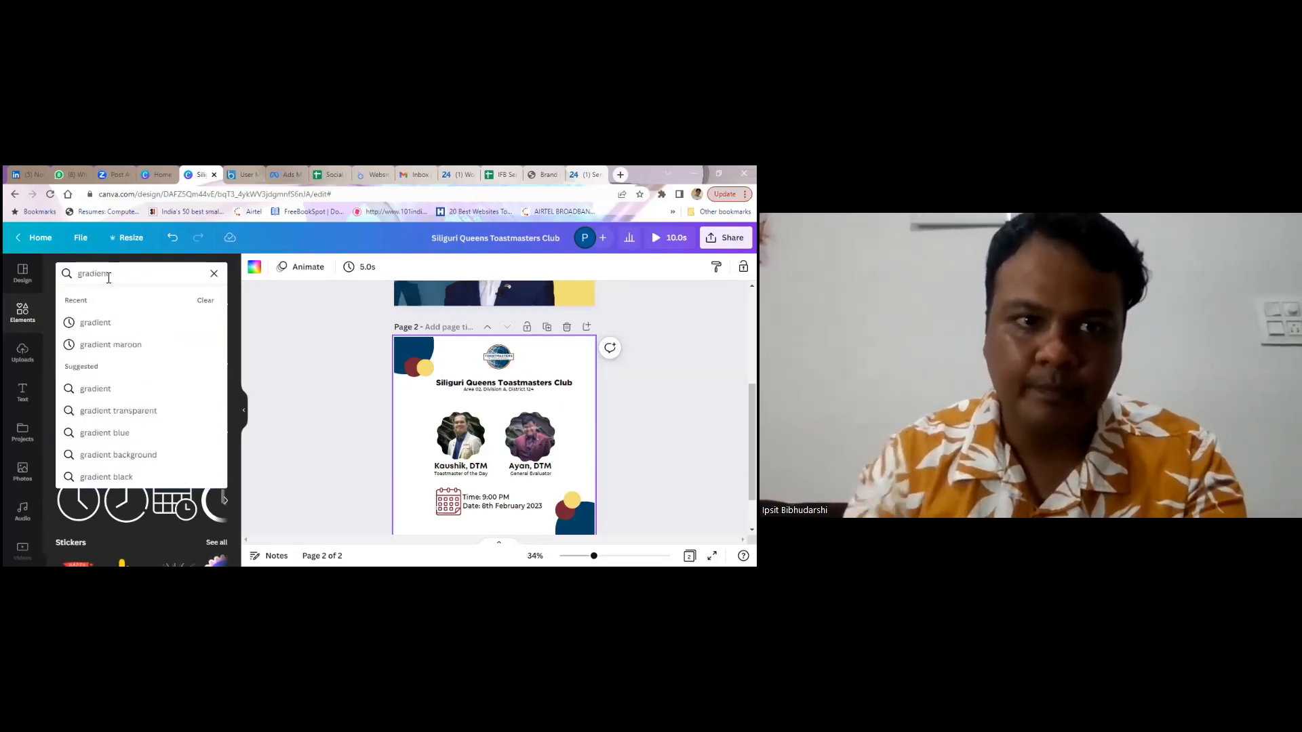
{"action": "left_click", "coordinate": [99, 323]}
{"action": "left_click", "coordinate": [127, 399]}
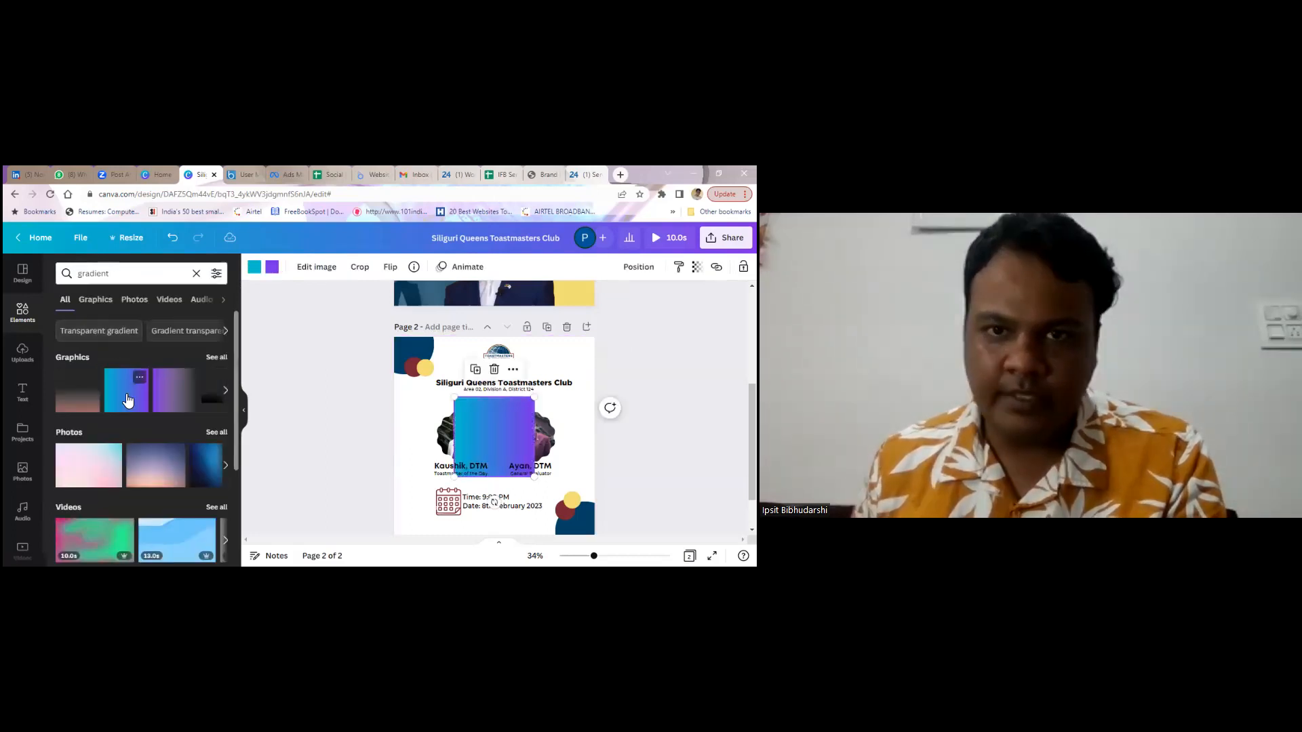
Align the gradient to page 2's upper-left corner, enlarge it to cover the whole page, and send it to the back
{"action": "left_click_drag", "start_coordinate": [480, 411], "coordinate": [452, 387]}
{"action": "left_click_drag", "start_coordinate": [711, 397], "coordinate": [627, 310]}
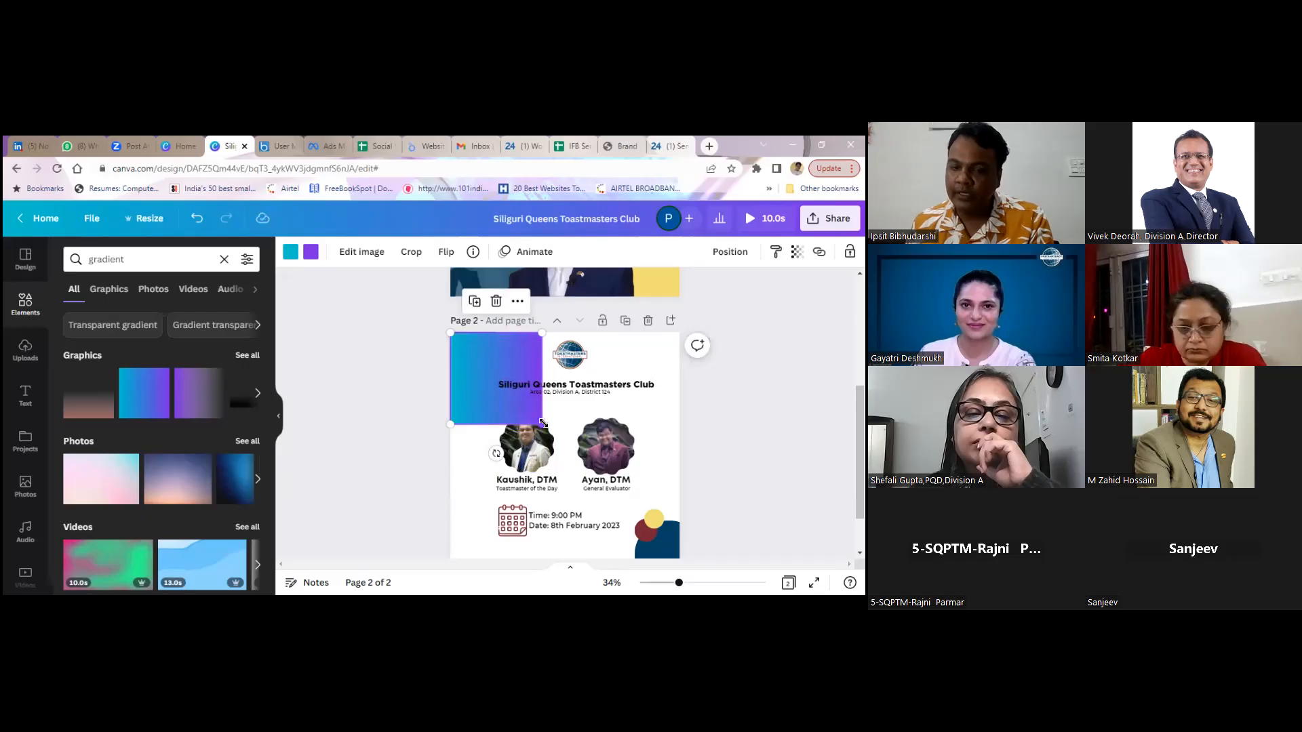
{"action": "left_click_drag", "start_coordinate": [745, 446], "coordinate": [913, 636]}
{"action": "left_click_drag", "start_coordinate": [664, 565], "coordinate": [675, 566]}
{"action": "scroll", "coordinate": [568, 471], "scroll_direction": "down", "scroll_amount": 1}
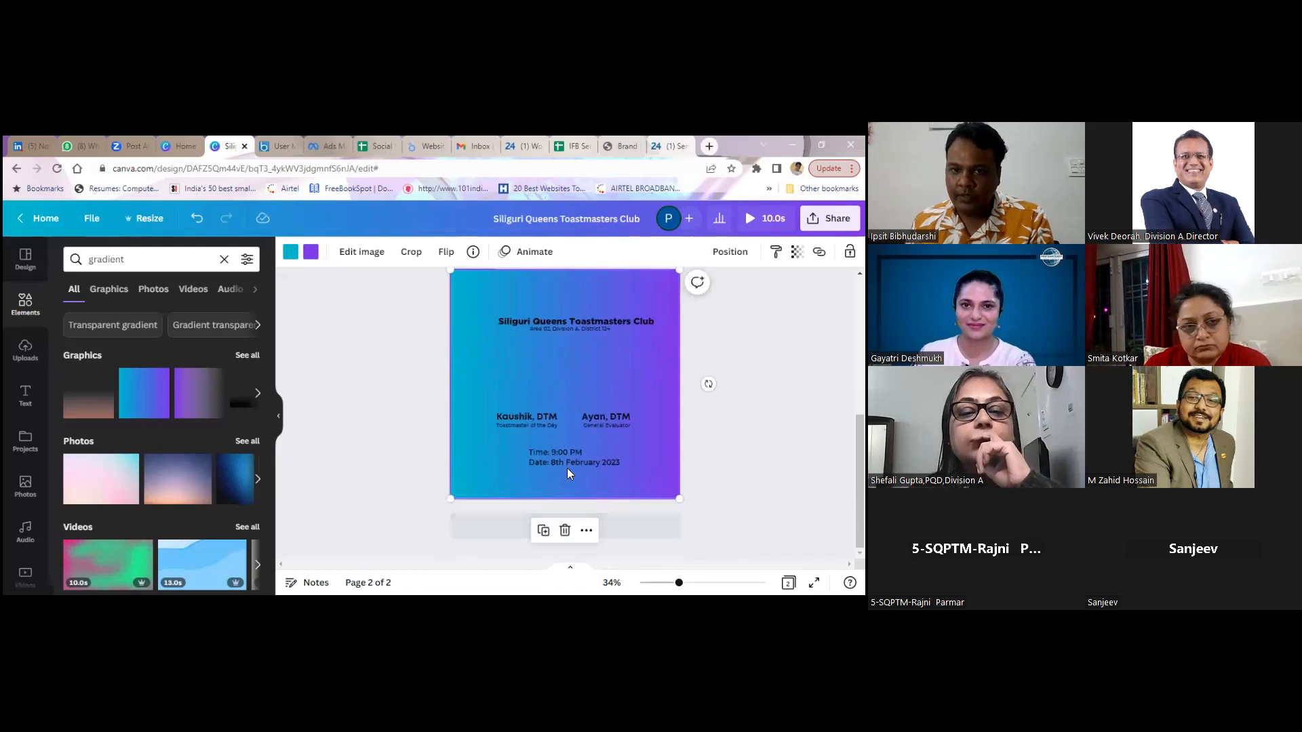
{"action": "left_click", "coordinate": [415, 421]}
{"action": "right_click", "coordinate": [522, 356]}
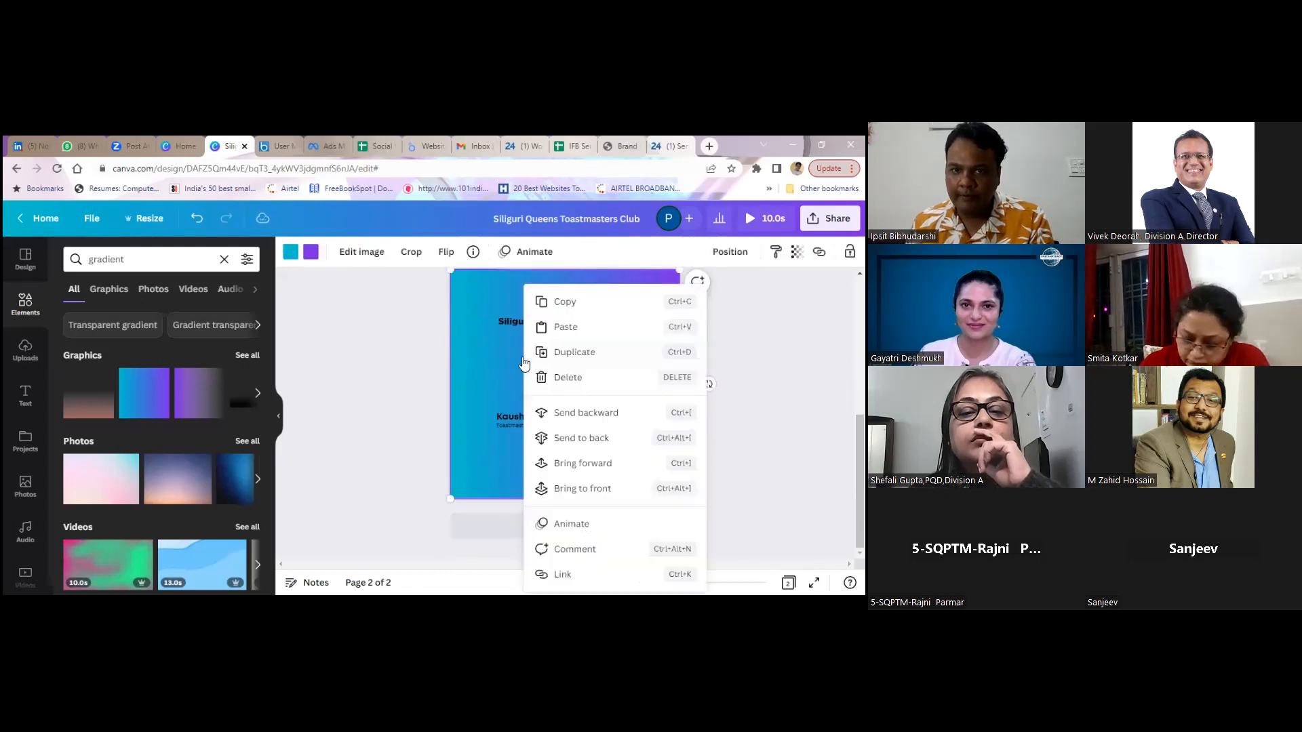
{"action": "left_click", "coordinate": [584, 437]}
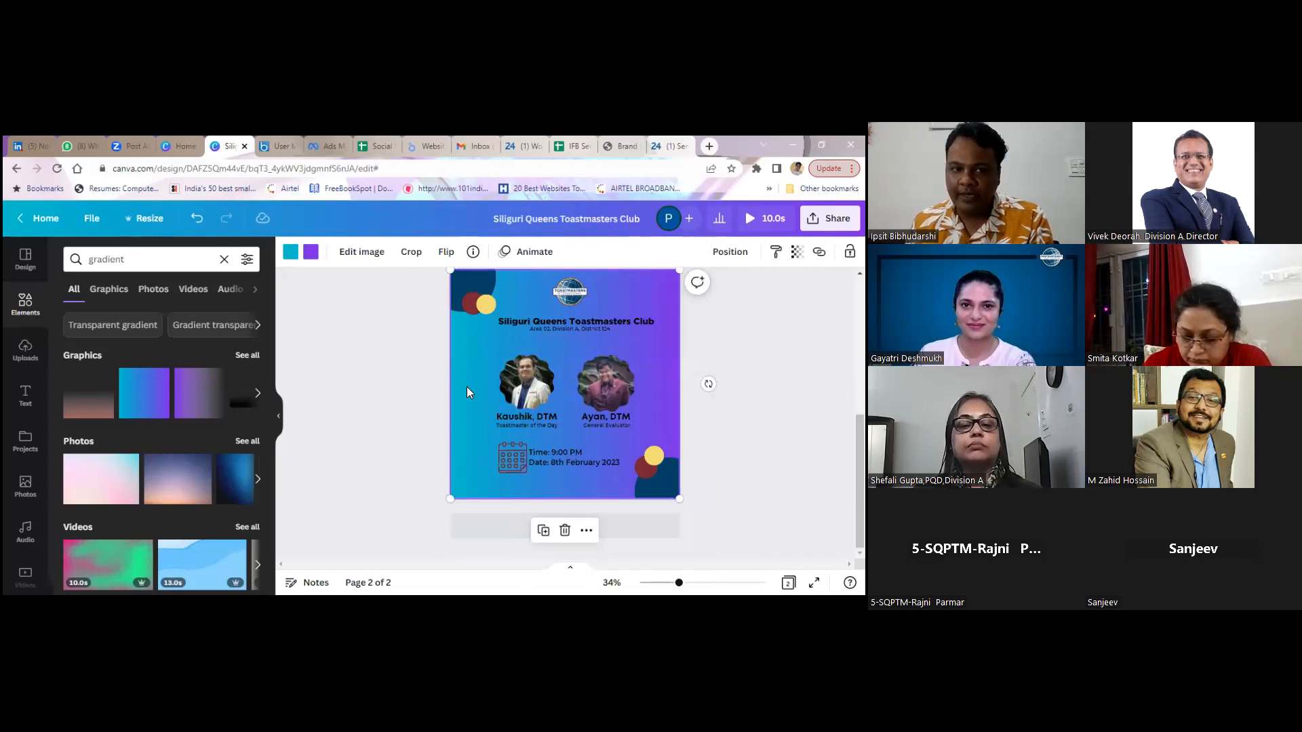
Recolour the gradient from teal and purple to grey and white, and replace the grey with the document's dark red
{"action": "left_click", "coordinate": [289, 253]}
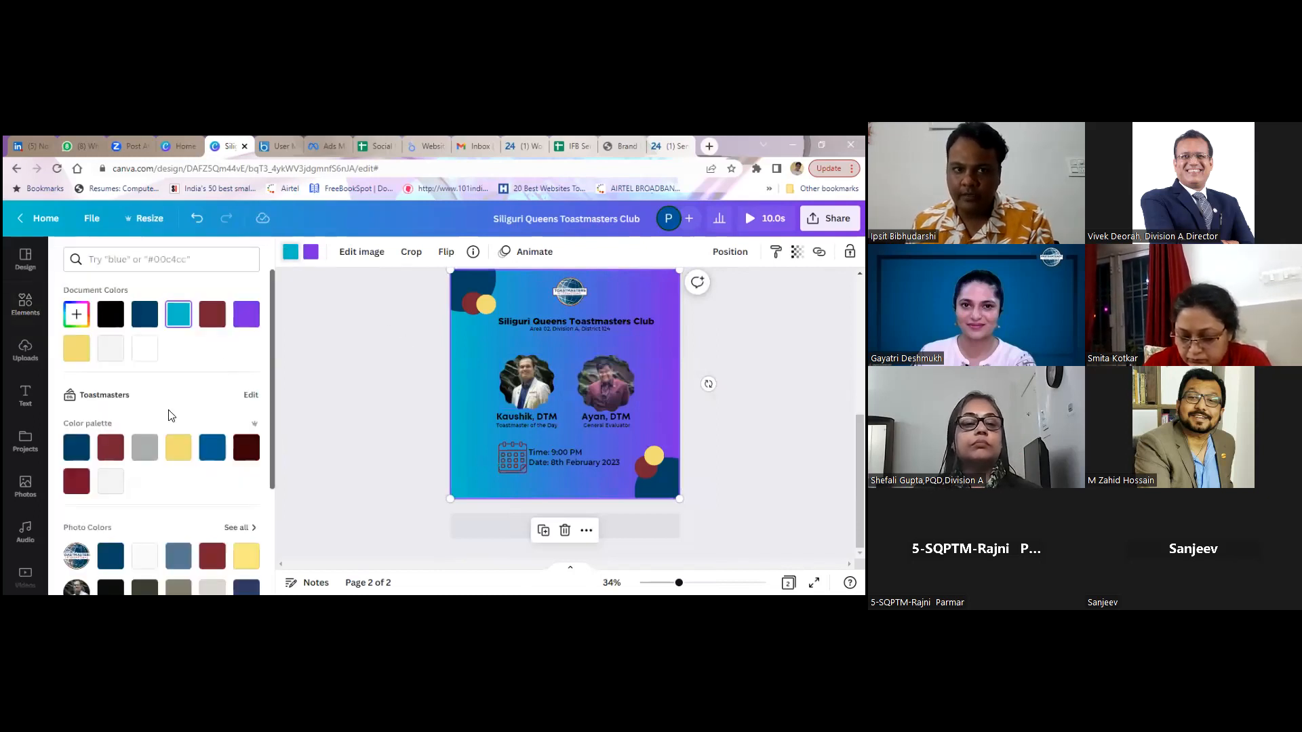
{"action": "left_click", "coordinate": [144, 444]}
{"action": "left_click", "coordinate": [311, 251]}
{"action": "left_click", "coordinate": [144, 348]}
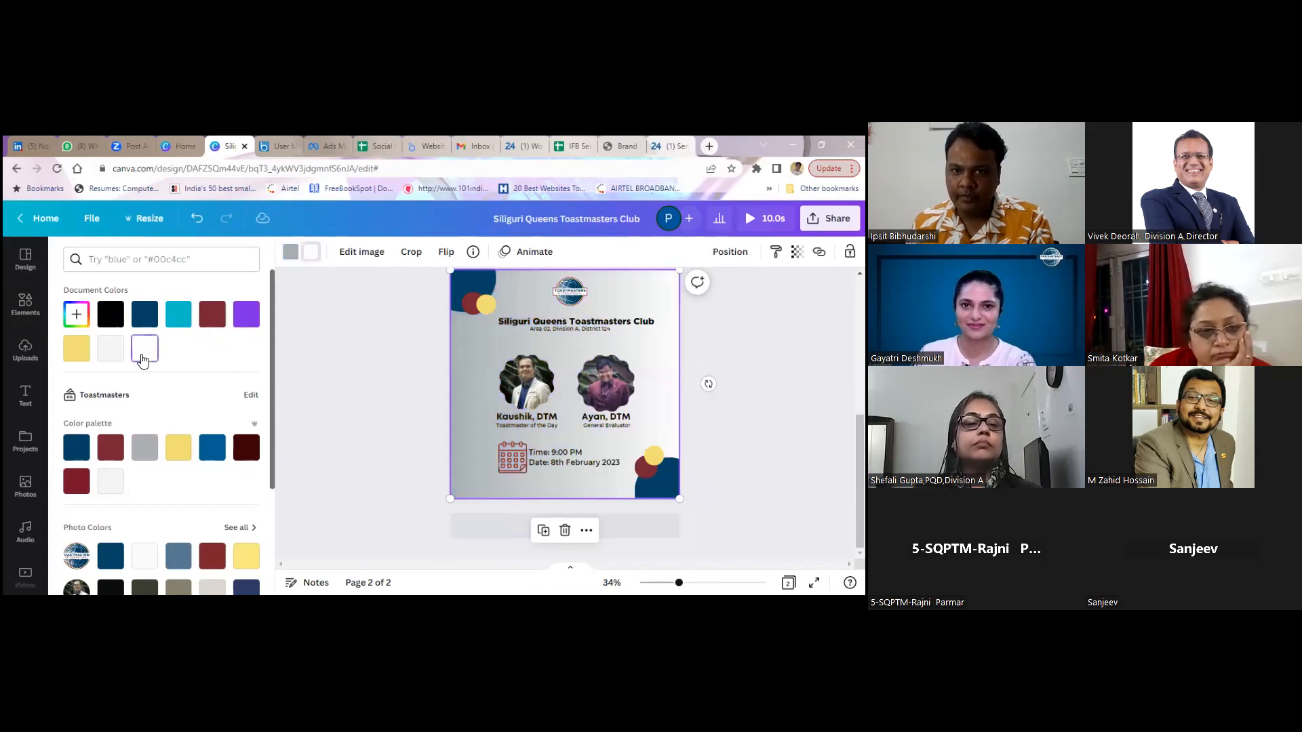
{"action": "key", "text": "Escape"}
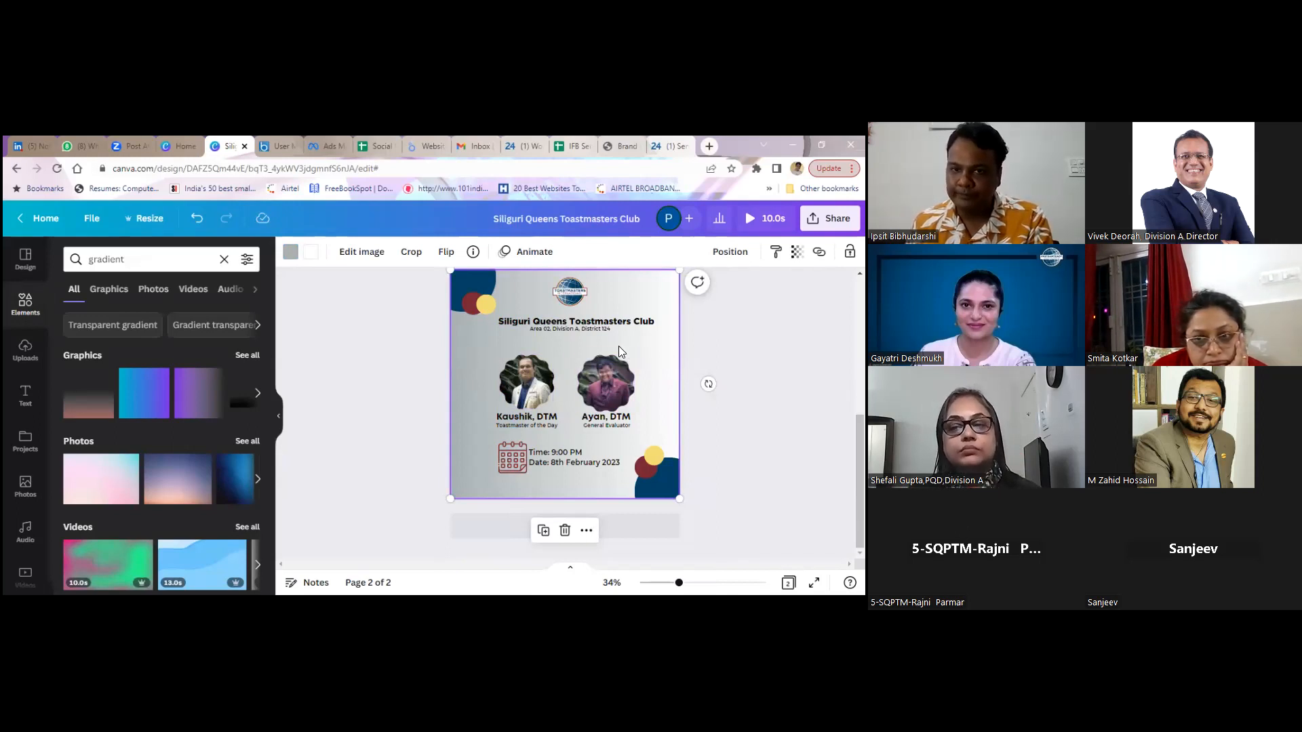
{"action": "left_click", "coordinate": [292, 252]}
{"action": "left_click", "coordinate": [177, 315]}
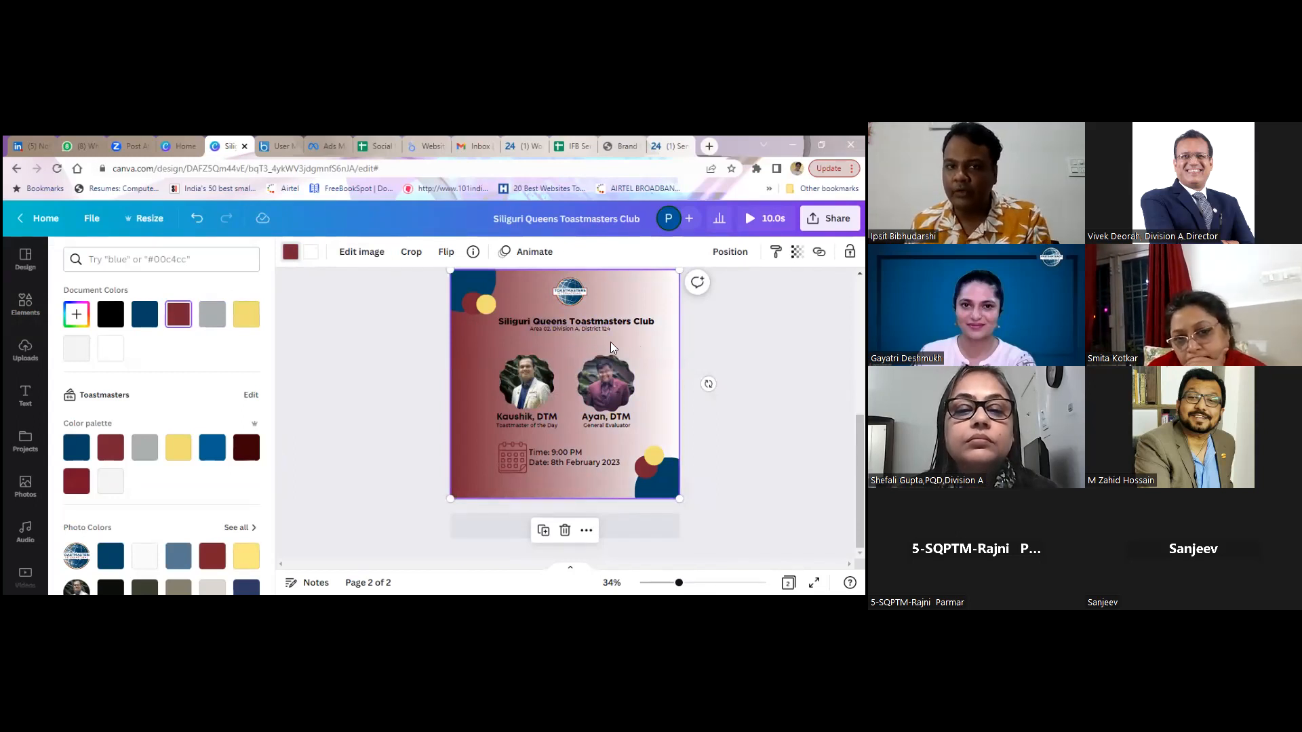
Try dark blue in place of white as the gradient's second colour and undo the change
{"action": "left_click", "coordinate": [309, 252]}
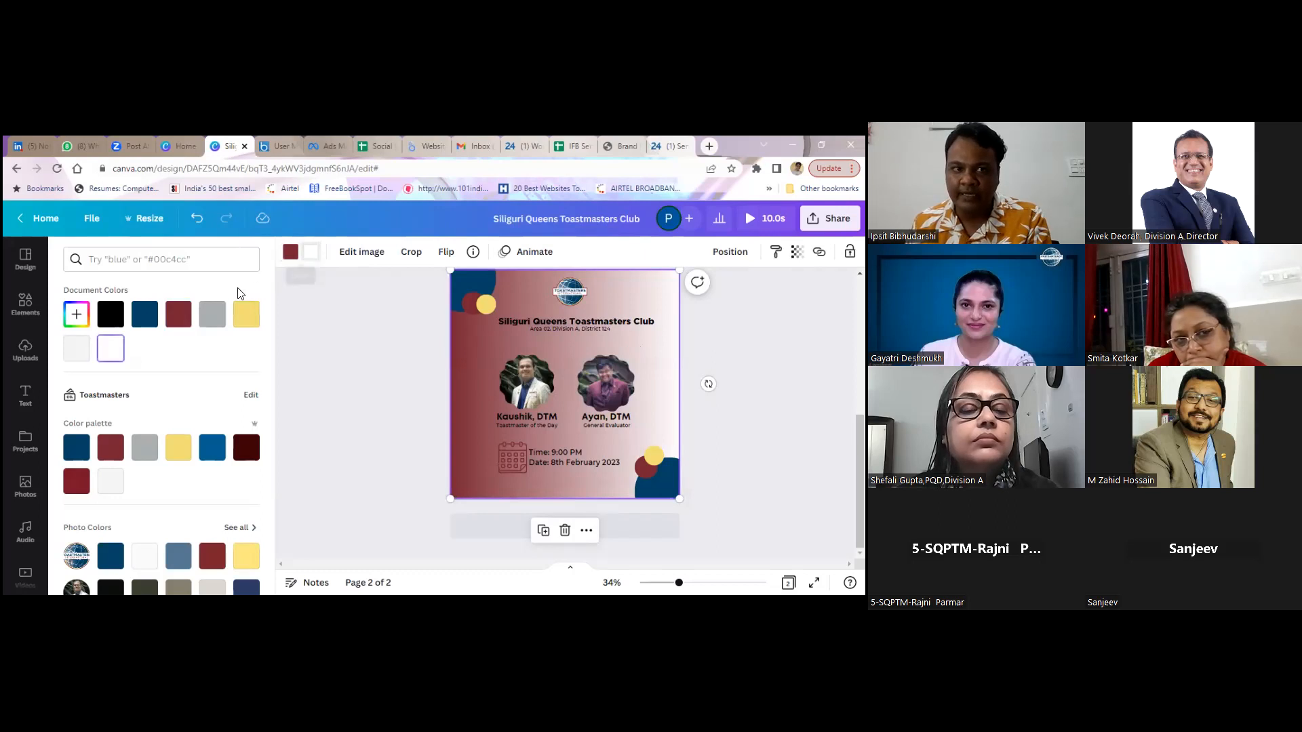
{"action": "left_click", "coordinate": [144, 326]}
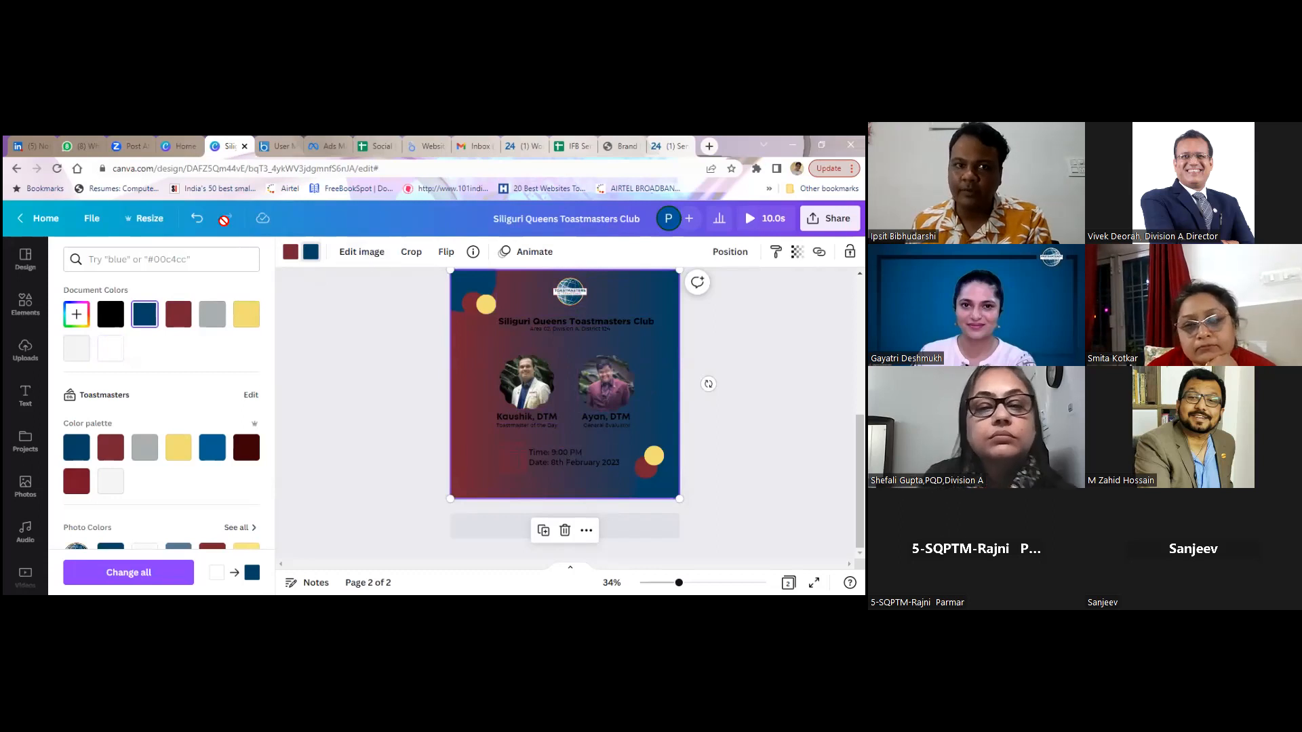
{"action": "left_click", "coordinate": [199, 220]}
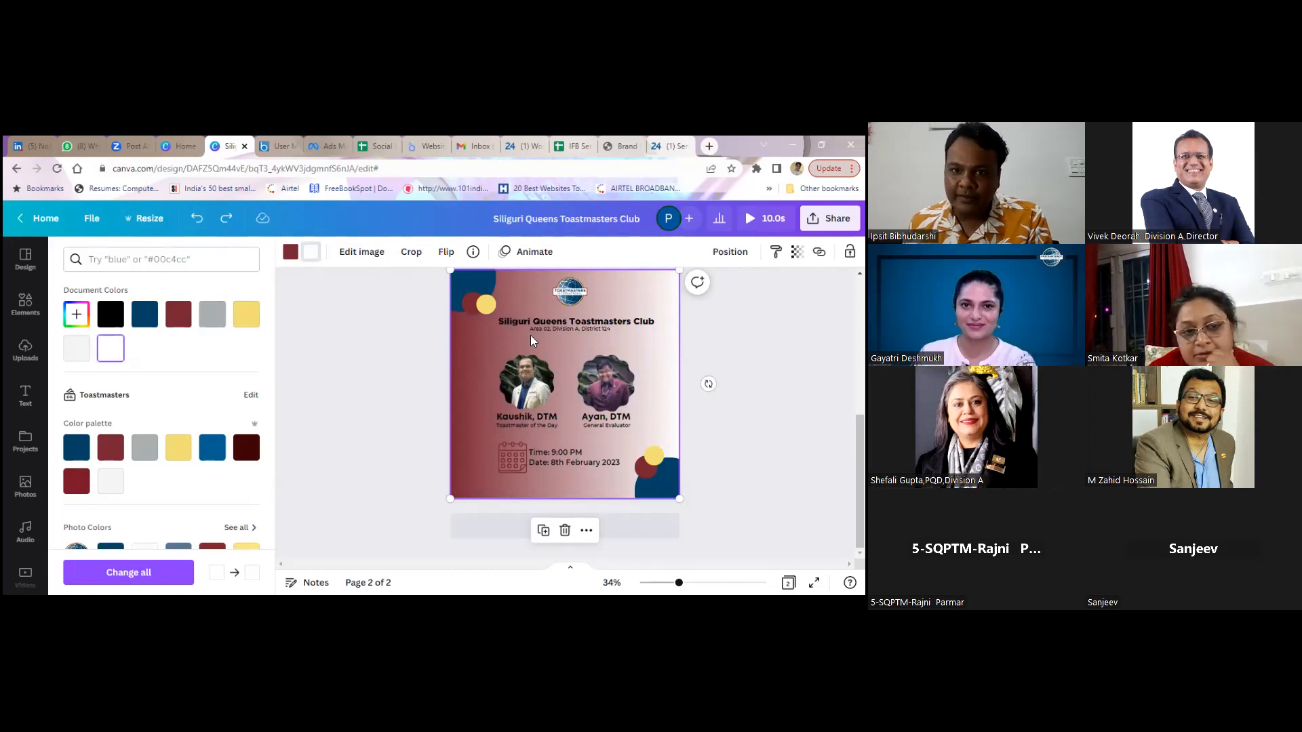
Set the transparency of the Toastmaster of the Day's photo on page 2 to 74
{"action": "left_click", "coordinate": [536, 375]}
{"action": "left_click", "coordinate": [797, 252]}
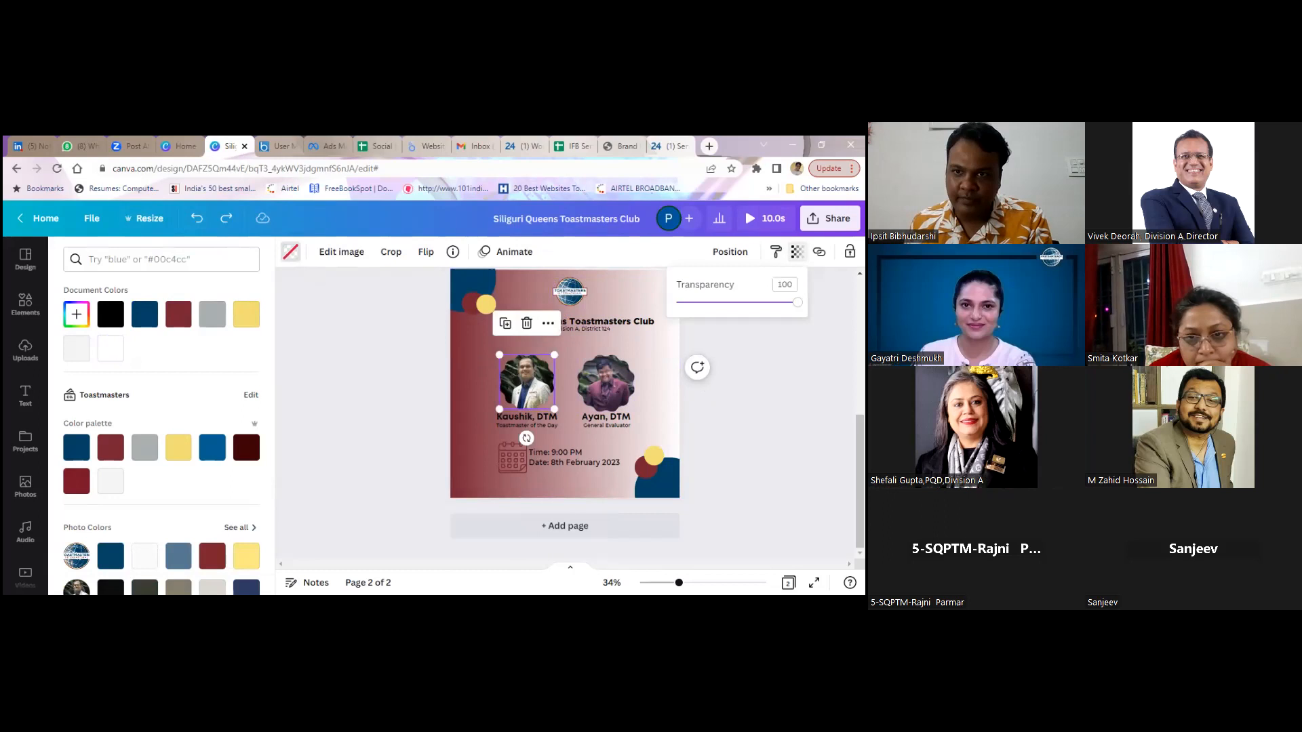
{"action": "left_click_drag", "start_coordinate": [798, 303], "coordinate": [765, 303]}
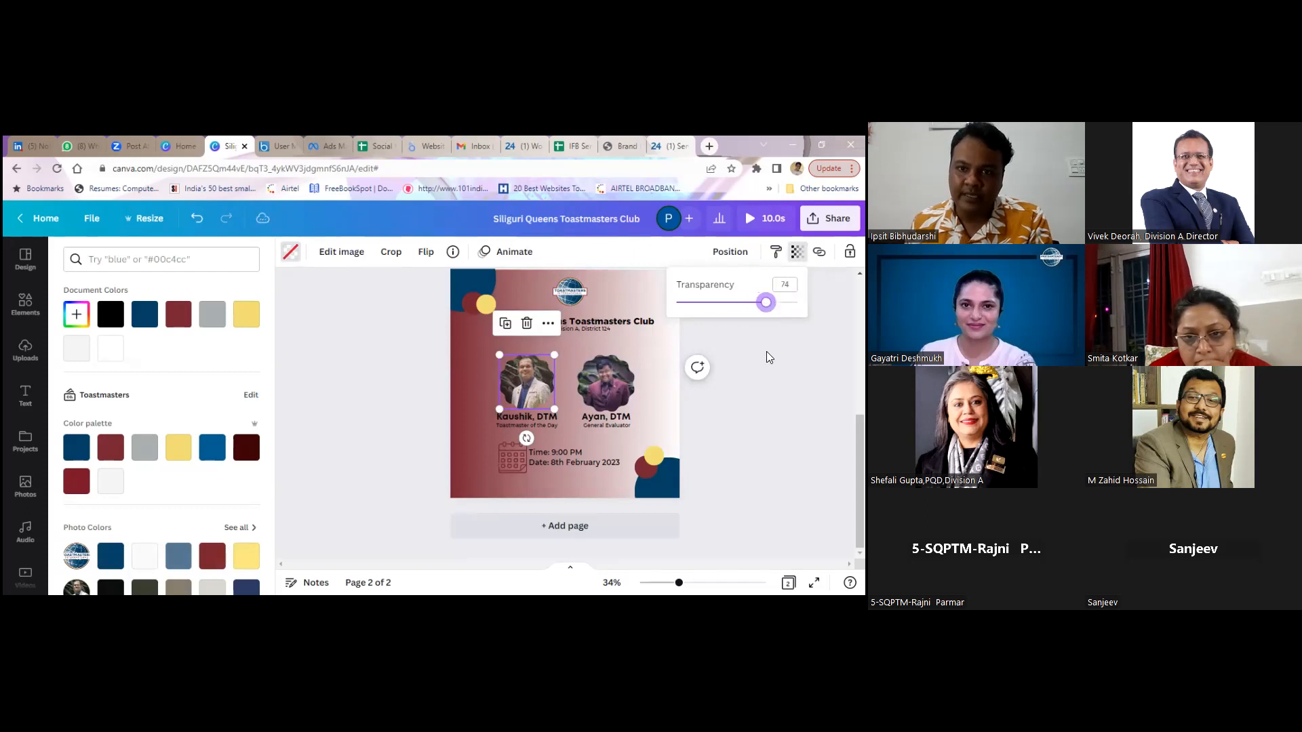
Set the transparency of the blue overlay shape on page 1 to 70
{"action": "scroll", "coordinate": [764, 351], "scroll_direction": "up", "scroll_amount": 5}
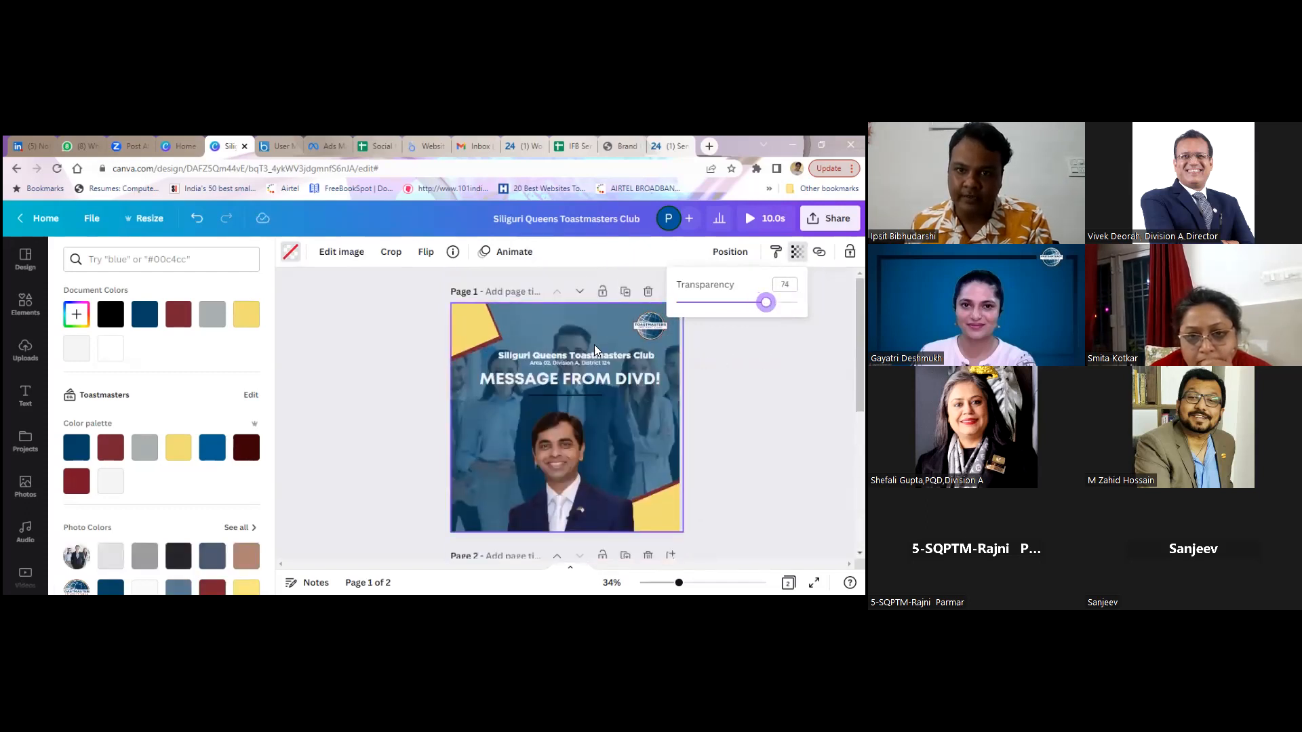
{"action": "left_click", "coordinate": [586, 339]}
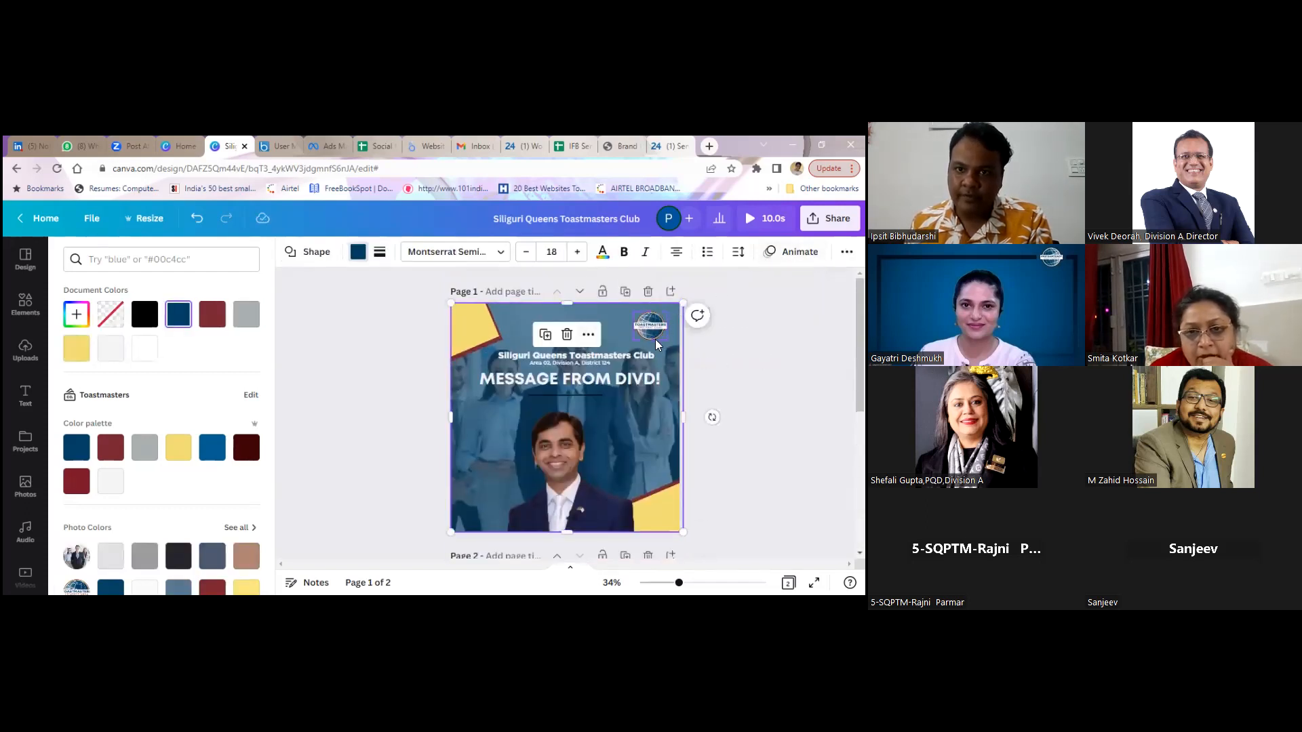
{"action": "left_click", "coordinate": [846, 251]}
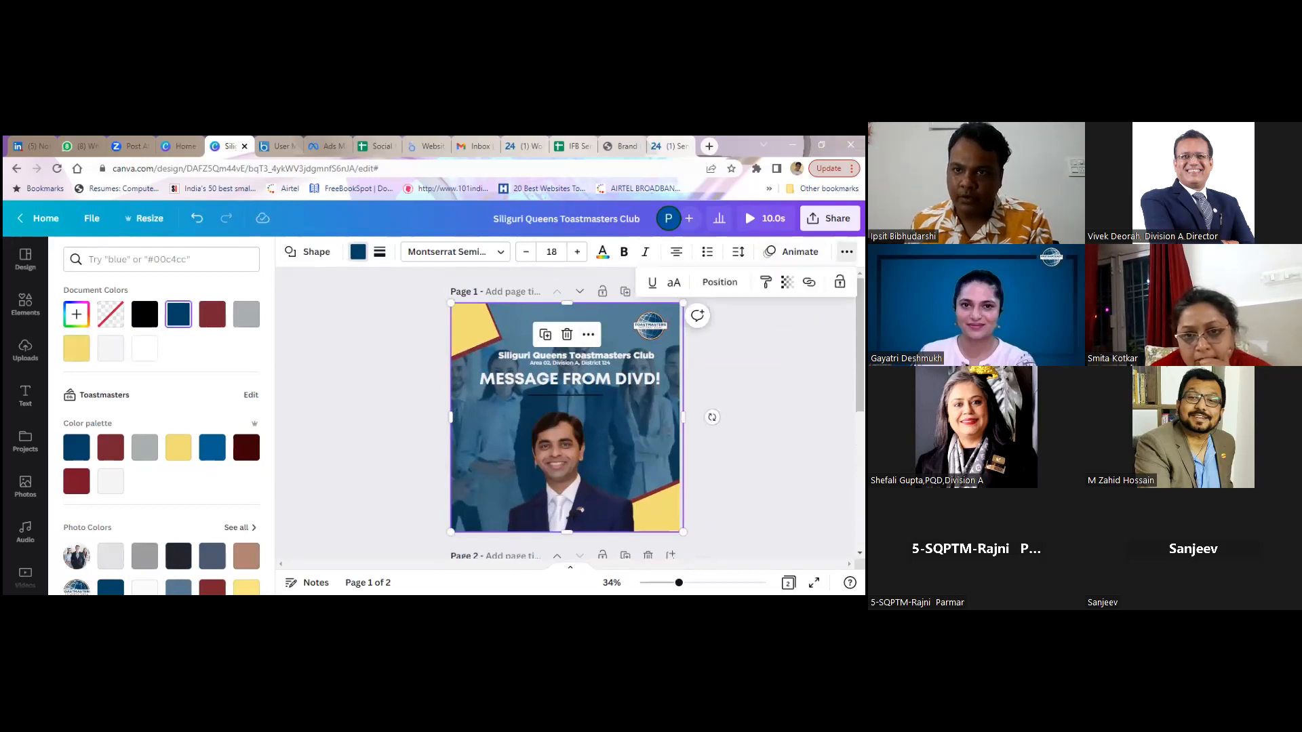
{"action": "left_click", "coordinate": [786, 282]}
{"action": "left_click_drag", "start_coordinate": [742, 333], "coordinate": [749, 332]}
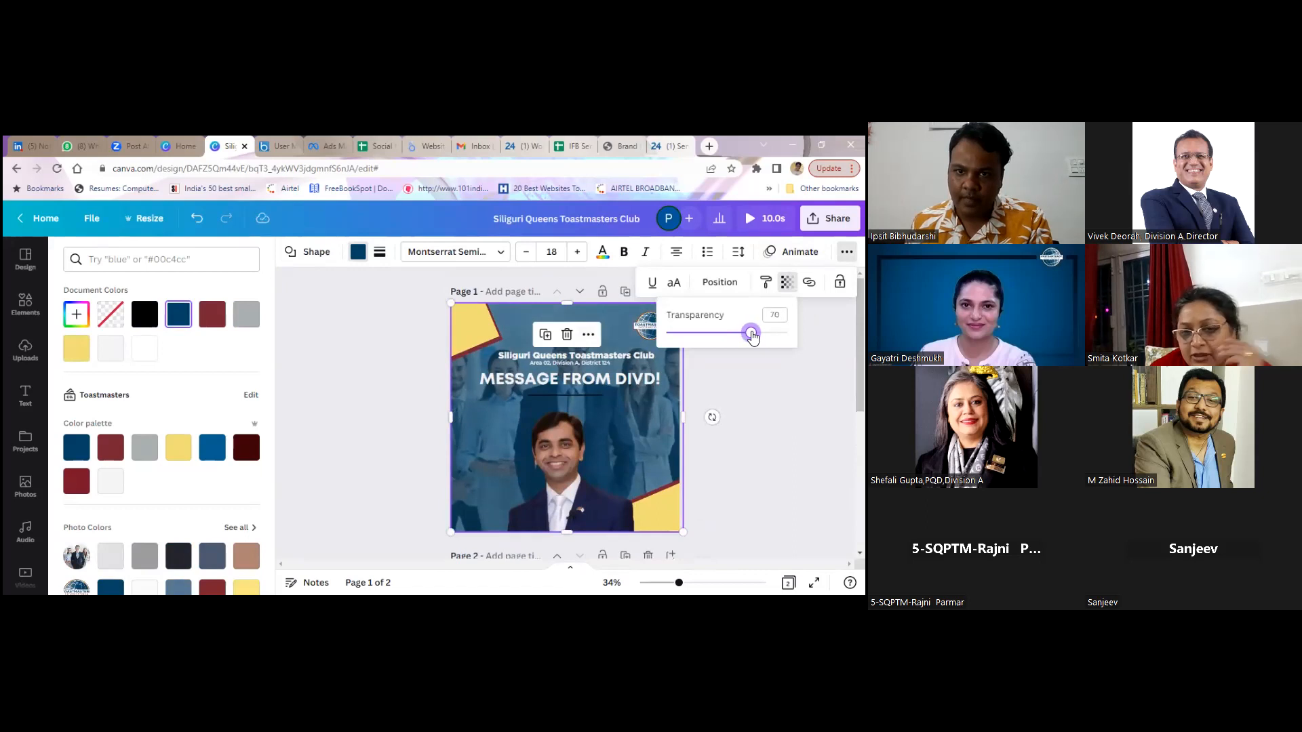
{"action": "left_click", "coordinate": [765, 390]}
Replace the dark red in page 2's background gradient with the document's grey
{"action": "scroll", "coordinate": [764, 389], "scroll_direction": "down", "scroll_amount": 4}
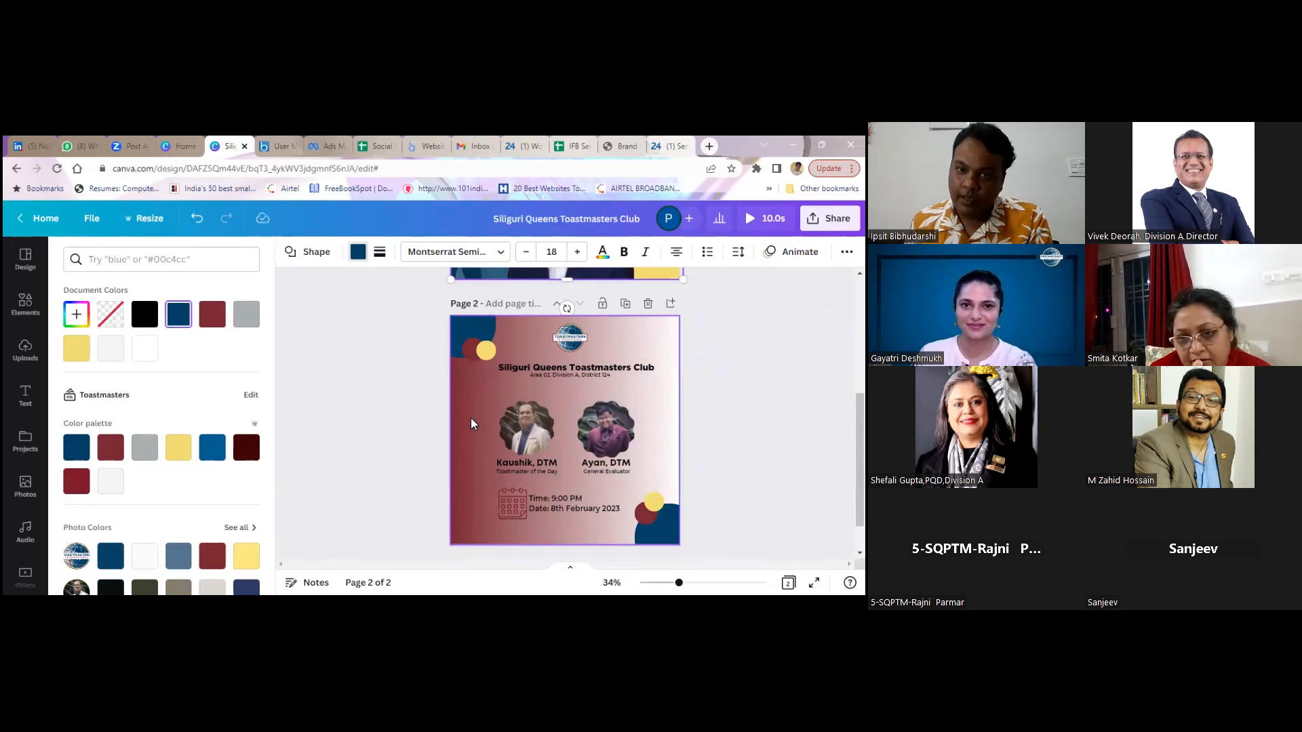
{"action": "left_click", "coordinate": [642, 382]}
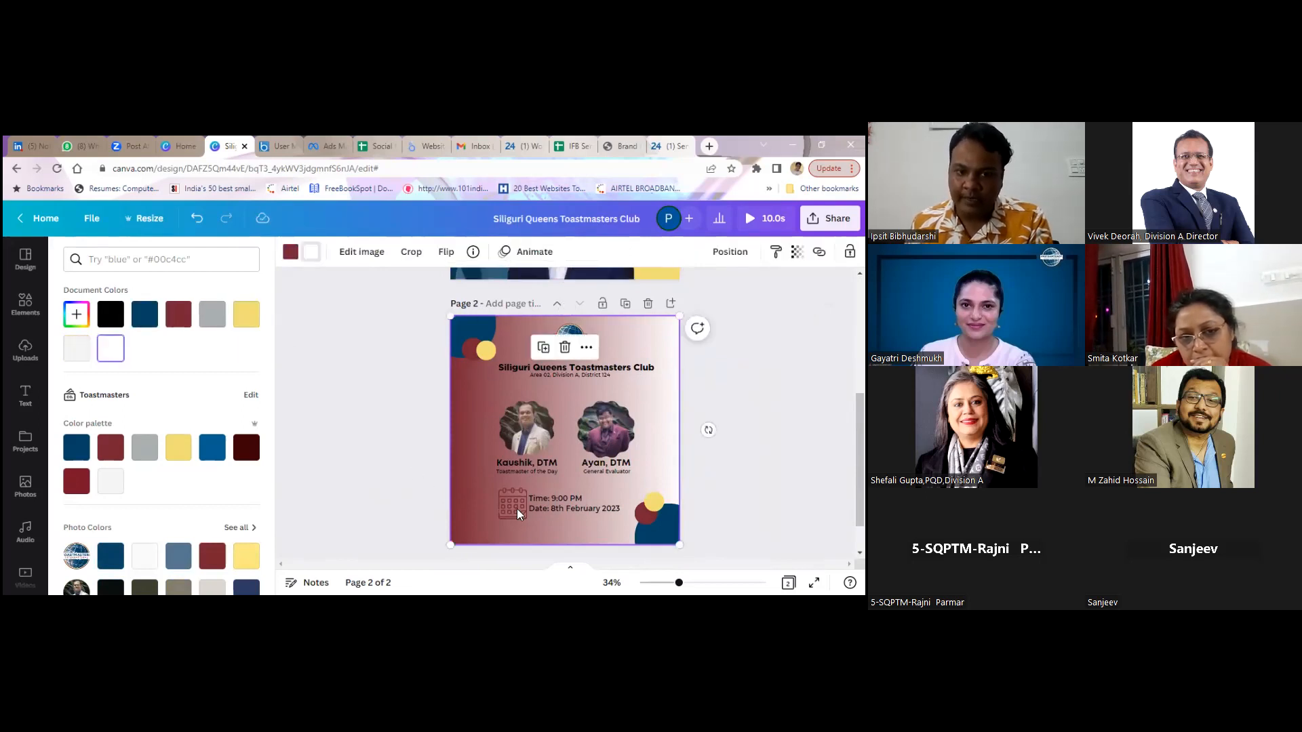
{"action": "left_click", "coordinate": [290, 254]}
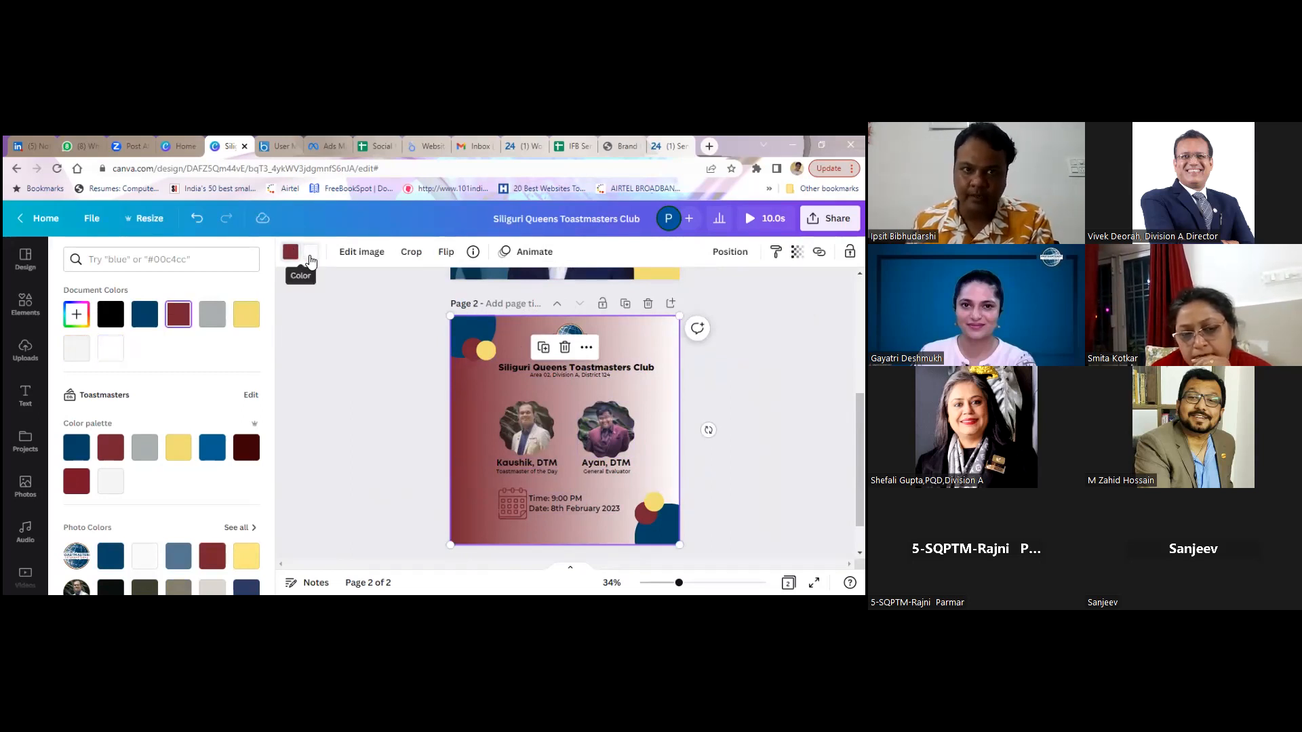
{"action": "left_click", "coordinate": [310, 253]}
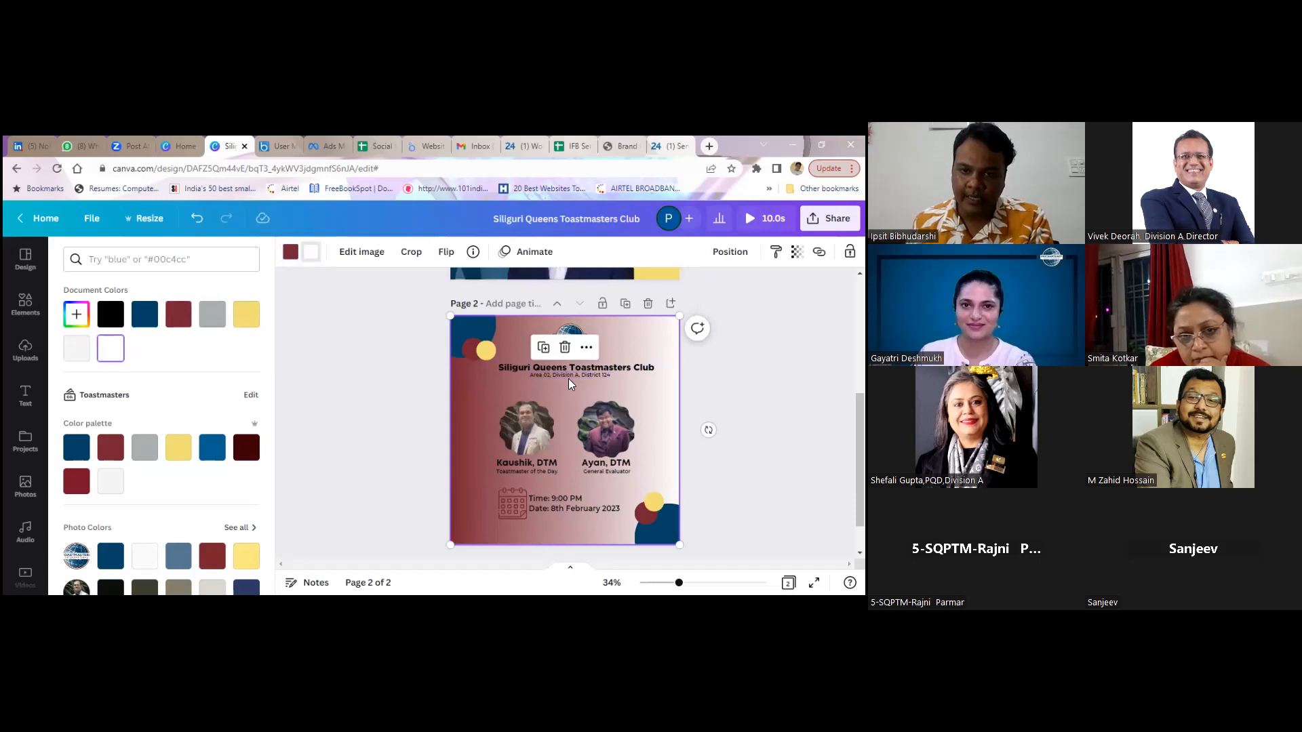
{"action": "left_click", "coordinate": [290, 251]}
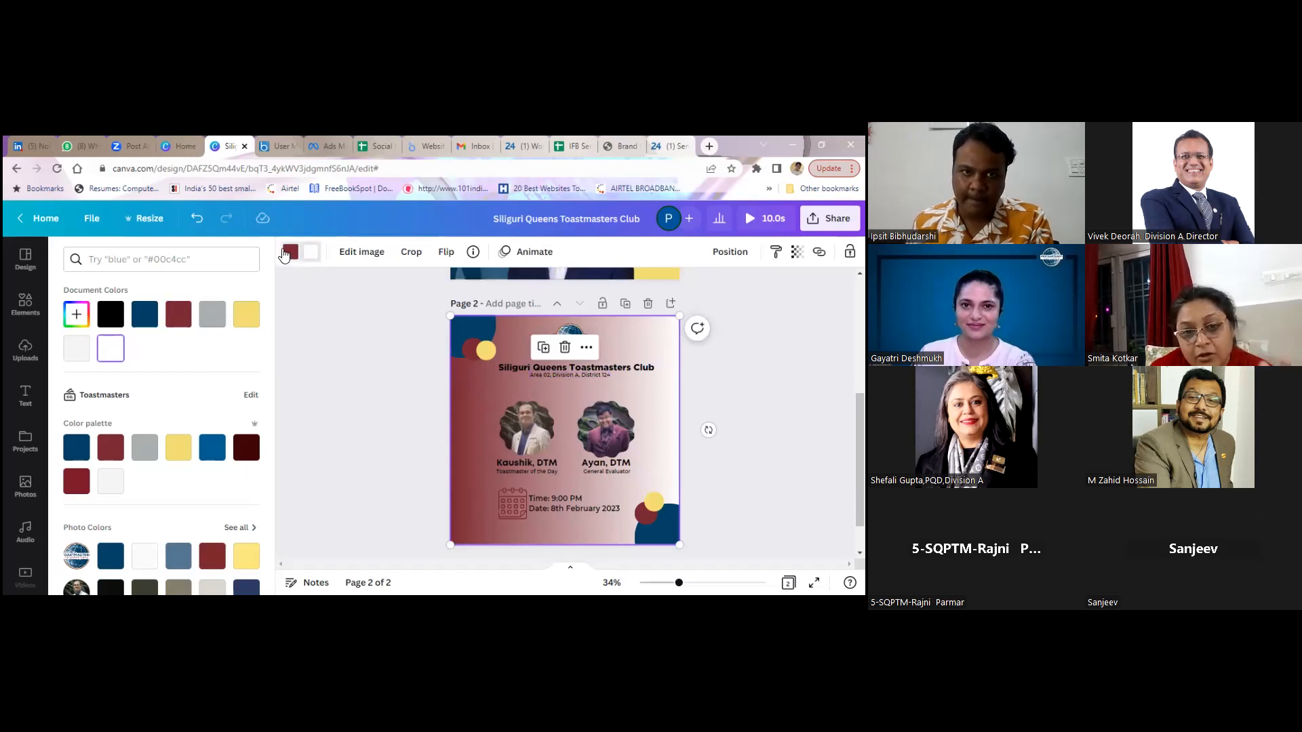
{"action": "left_click", "coordinate": [214, 324]}
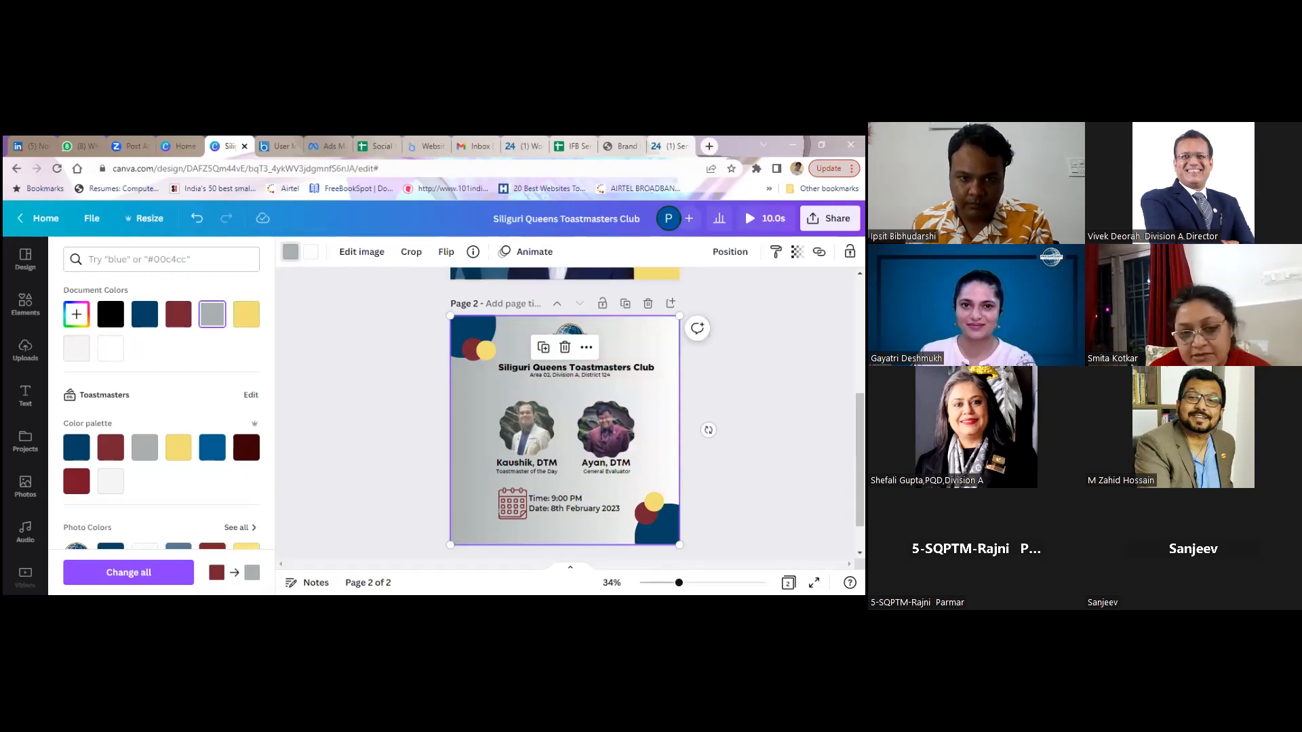
{"action": "left_click", "coordinate": [406, 433]}
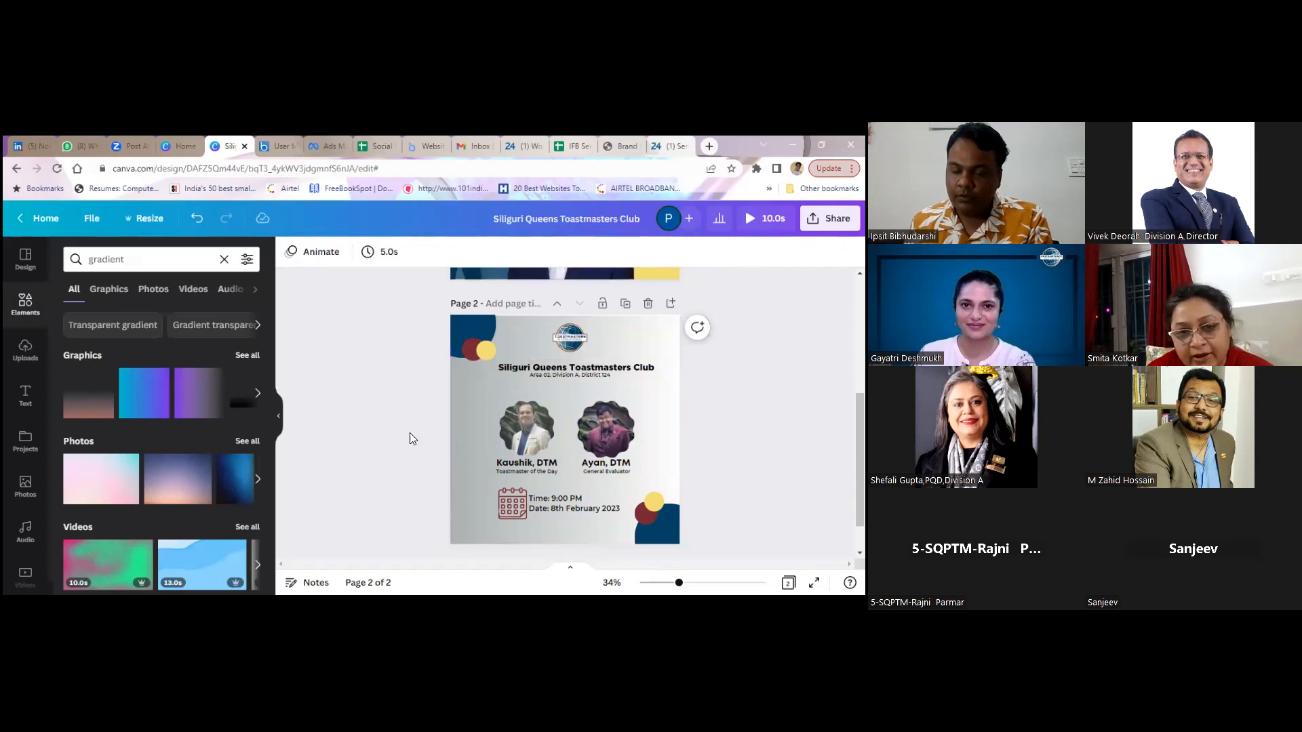
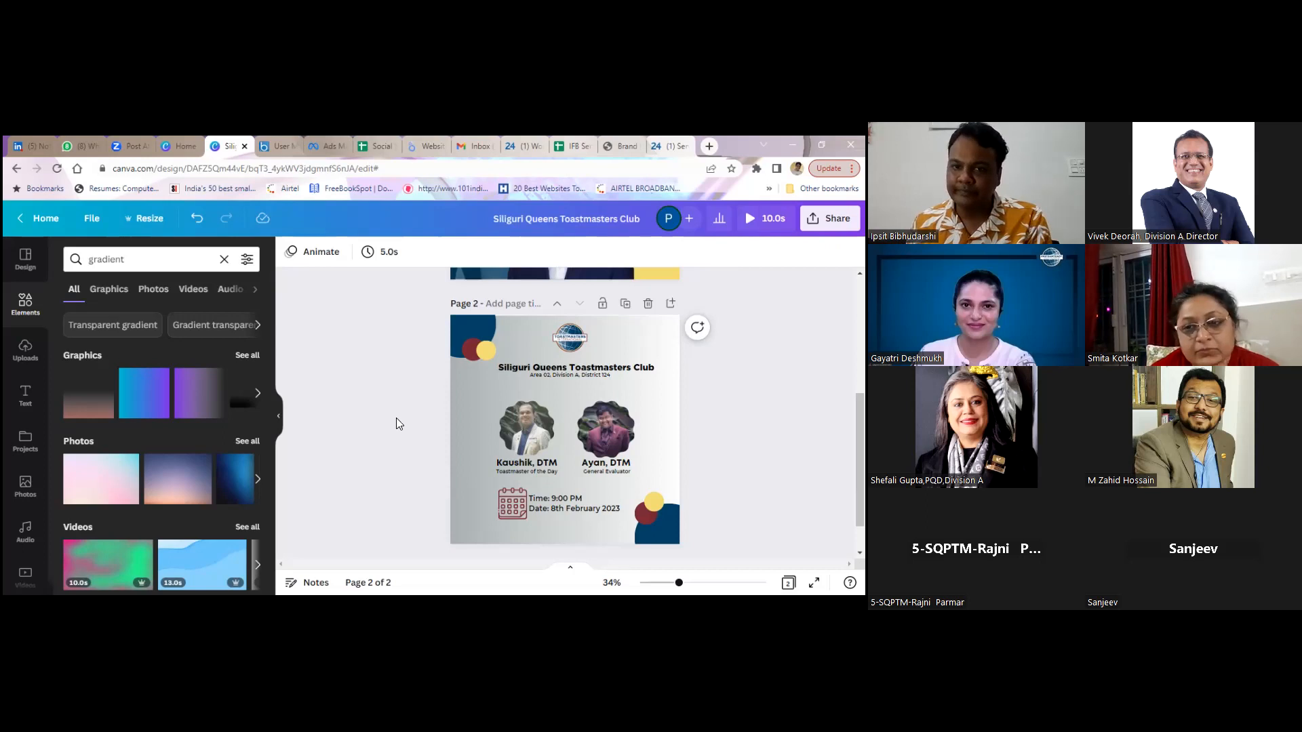
Review the finished layouts of page 1 and page 2, comparing their backgrounds, photos and text
{"action": "scroll", "coordinate": [390, 413], "scroll_direction": "up", "scroll_amount": 4}
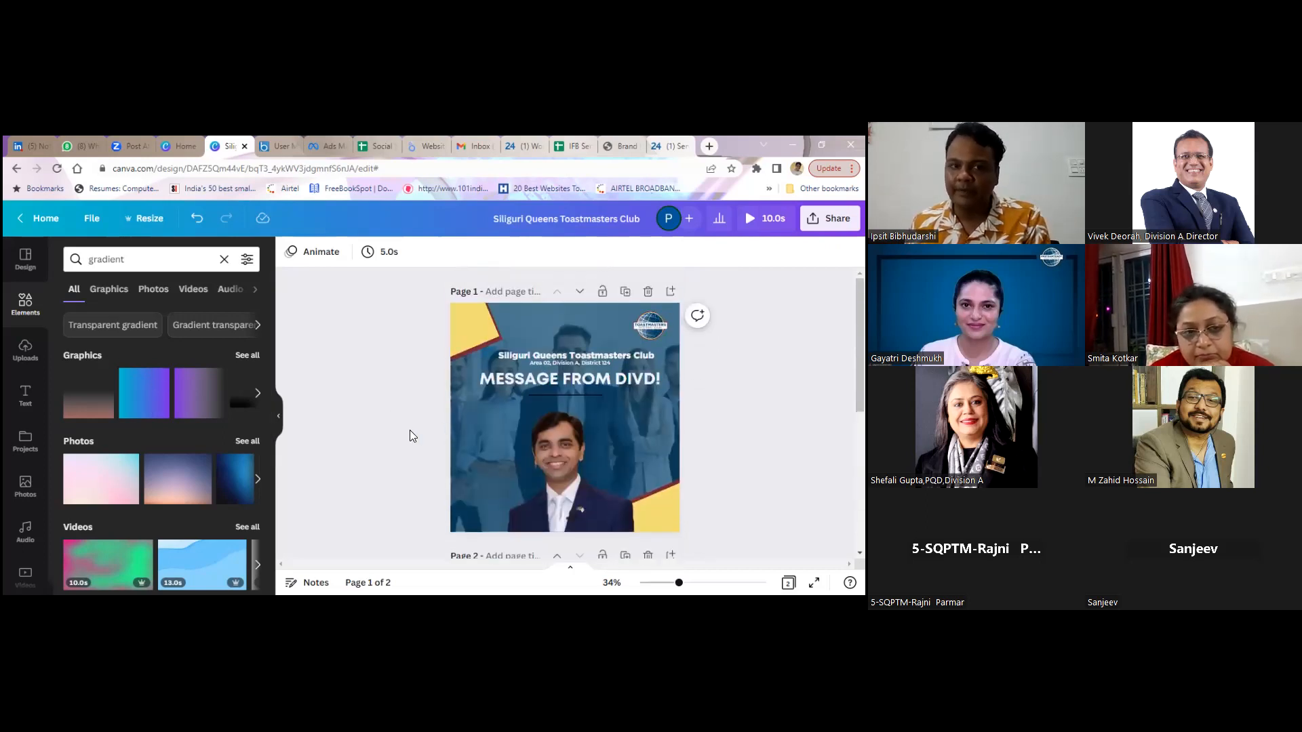
{"action": "scroll", "coordinate": [407, 430], "scroll_direction": "down", "scroll_amount": 1}
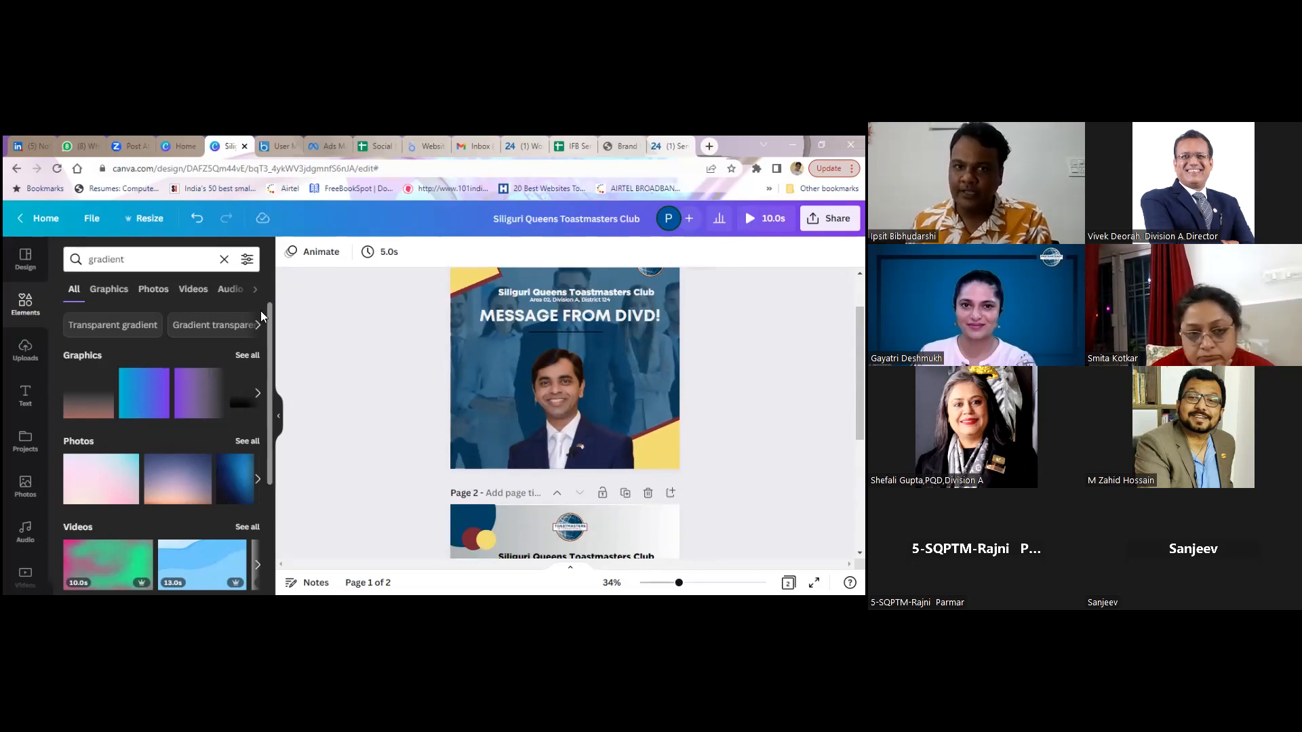
{"action": "scroll", "coordinate": [351, 362], "scroll_direction": "down", "scroll_amount": 3}
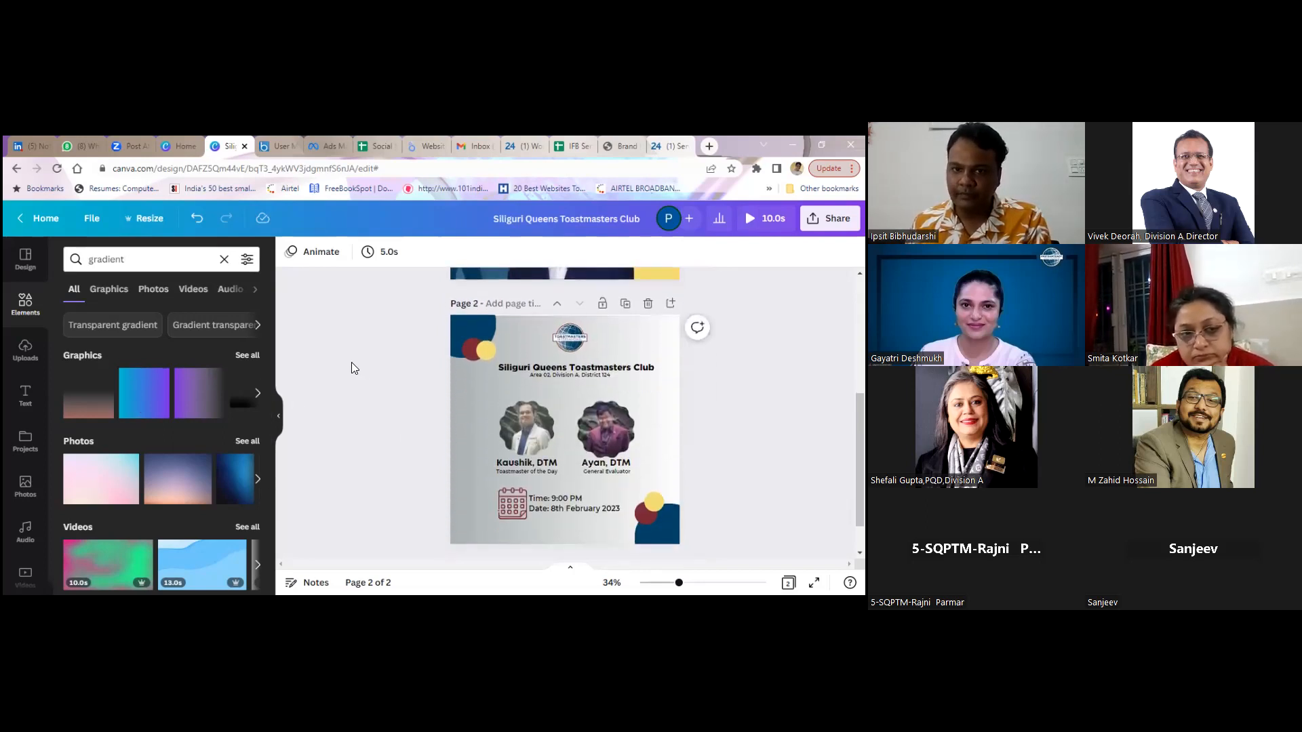
{"action": "scroll", "coordinate": [351, 363], "scroll_direction": "up", "scroll_amount": 3}
{"action": "scroll", "coordinate": [351, 363], "scroll_direction": "up", "scroll_amount": 2}
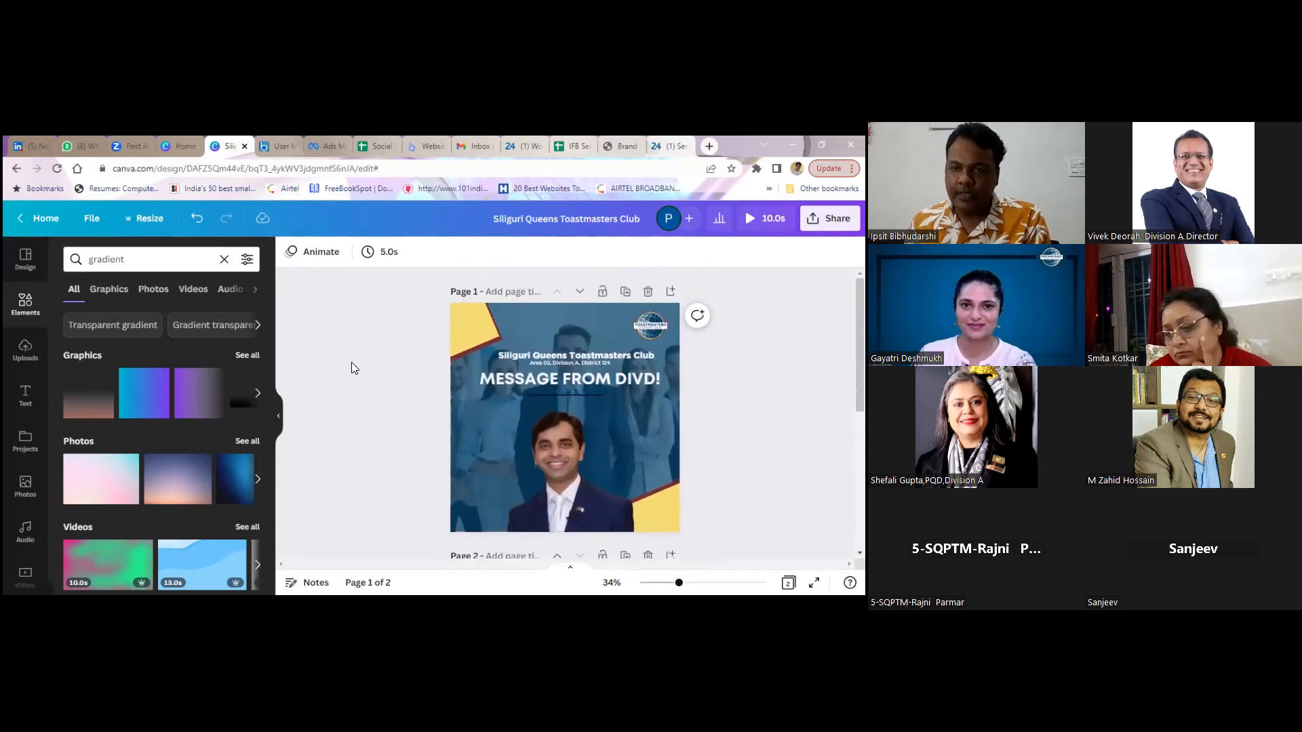
{"action": "scroll", "coordinate": [351, 362], "scroll_direction": "down", "scroll_amount": 4}
{"action": "scroll", "coordinate": [22, 434], "scroll_direction": "down", "scroll_amount": 2}
{"action": "scroll", "coordinate": [22, 434], "scroll_direction": "down", "scroll_amount": 1}
{"action": "scroll", "coordinate": [324, 440], "scroll_direction": "up", "scroll_amount": 3}
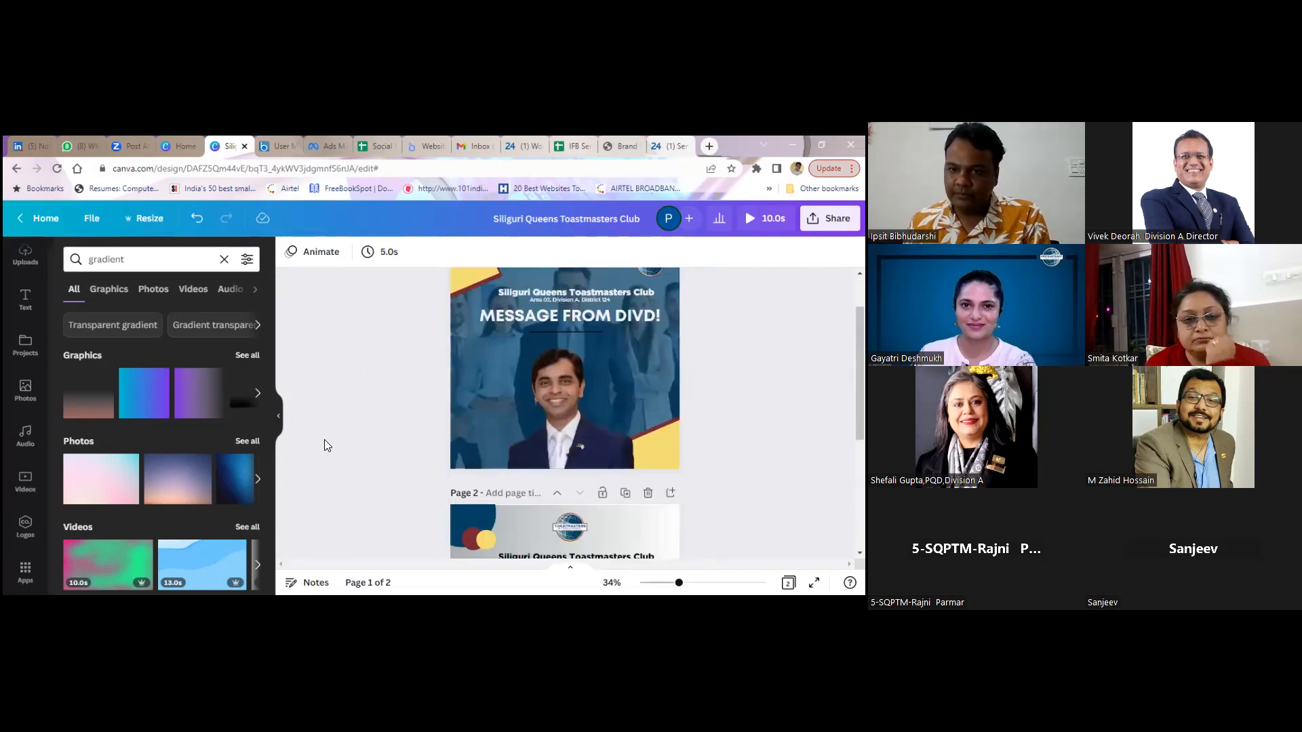
{"action": "scroll", "coordinate": [325, 444], "scroll_direction": "up", "scroll_amount": 1}
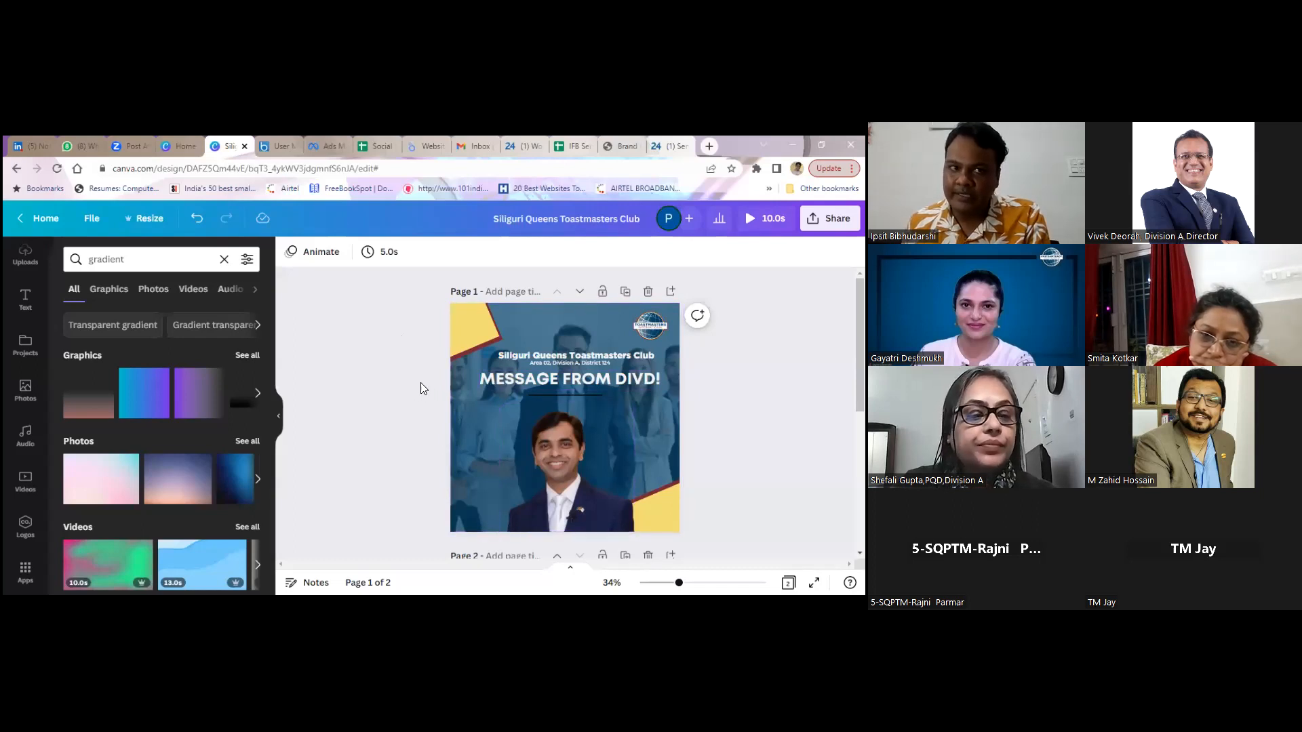
Return to the Canva home page and reopen the Siliguri Queens Toastmasters Club design from the recent designs
{"action": "left_click", "coordinate": [47, 218]}
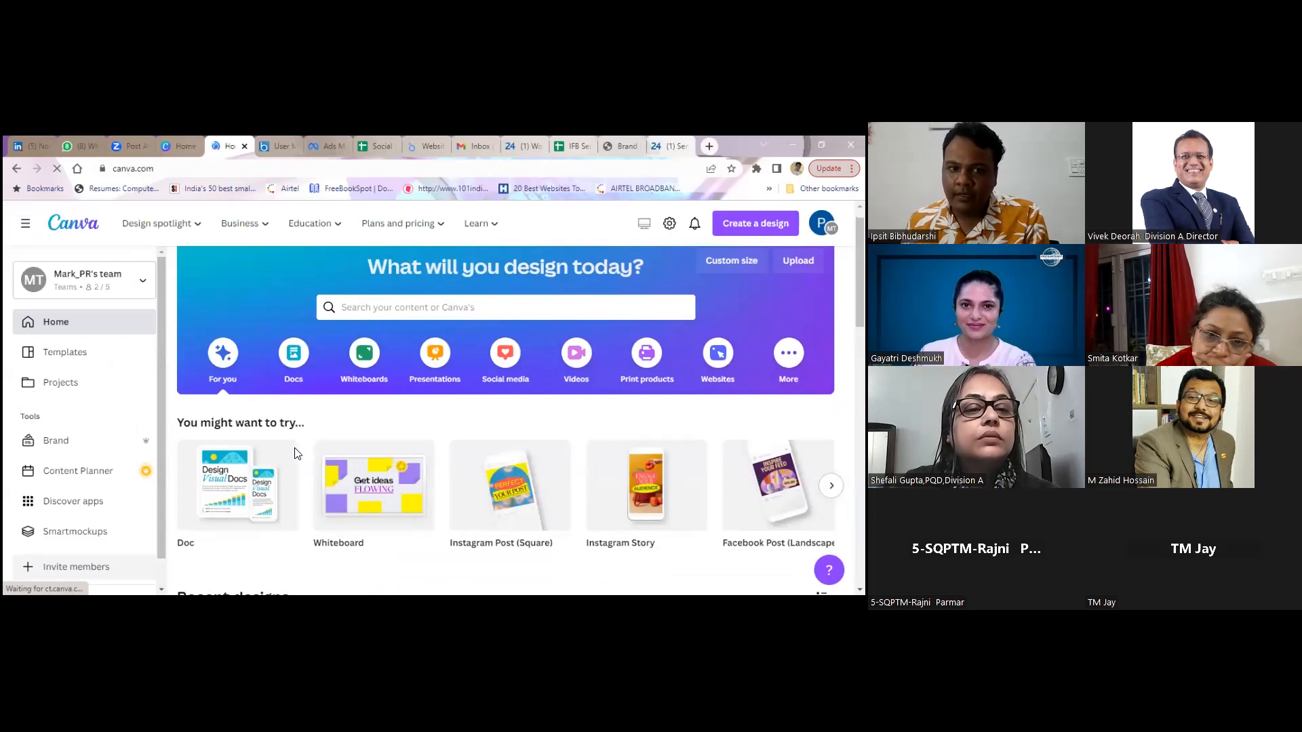
{"action": "scroll", "coordinate": [294, 447], "scroll_direction": "down", "scroll_amount": 4}
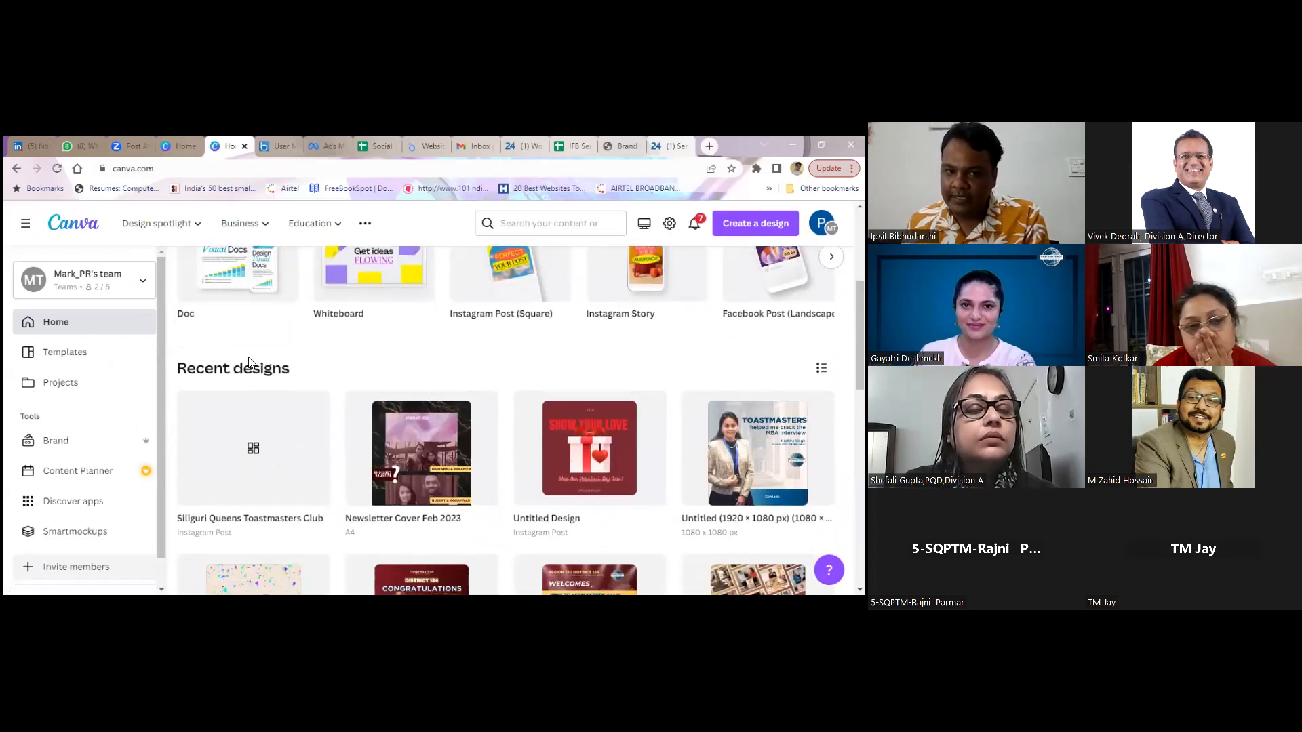
{"action": "left_click", "coordinate": [252, 459]}
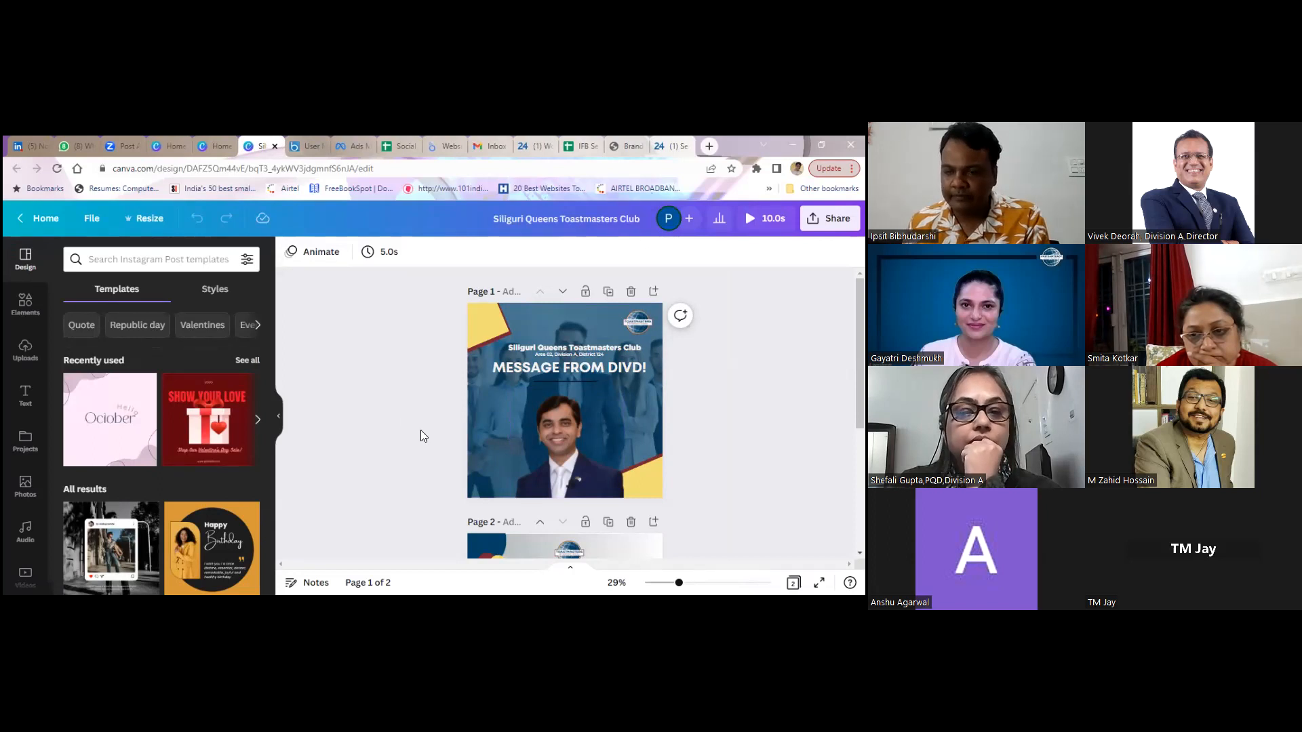
{"action": "scroll", "coordinate": [421, 430], "scroll_direction": "down", "scroll_amount": 1}
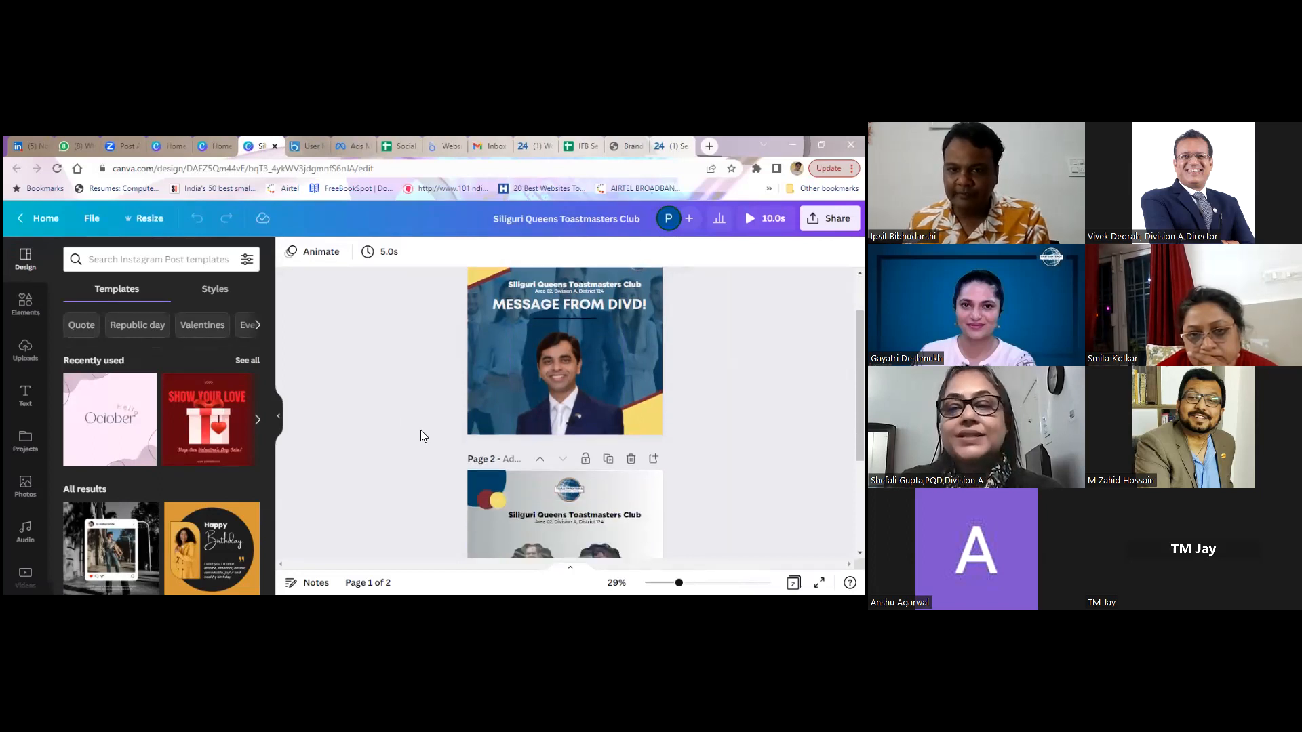
{"action": "scroll", "coordinate": [420, 430], "scroll_direction": "up", "scroll_amount": 1}
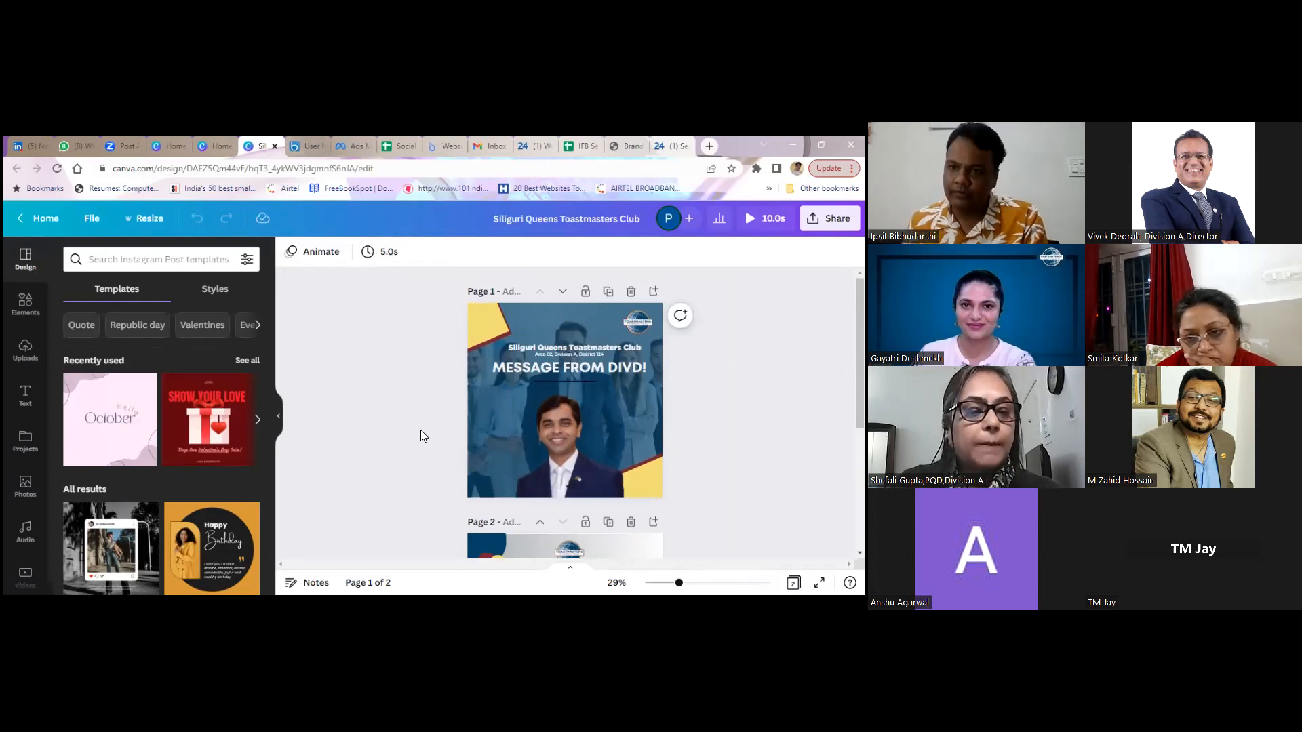
{"action": "left_click", "coordinate": [556, 444]}
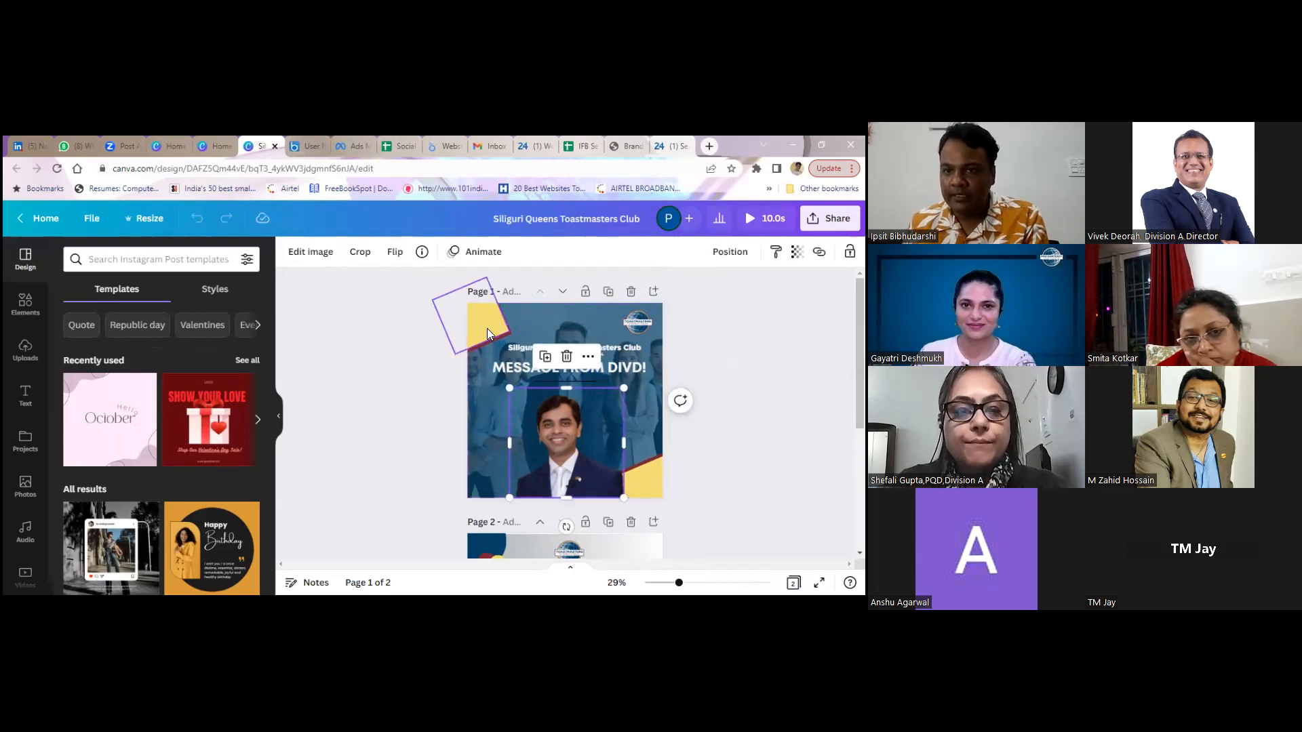
{"action": "left_click", "coordinate": [436, 371]}
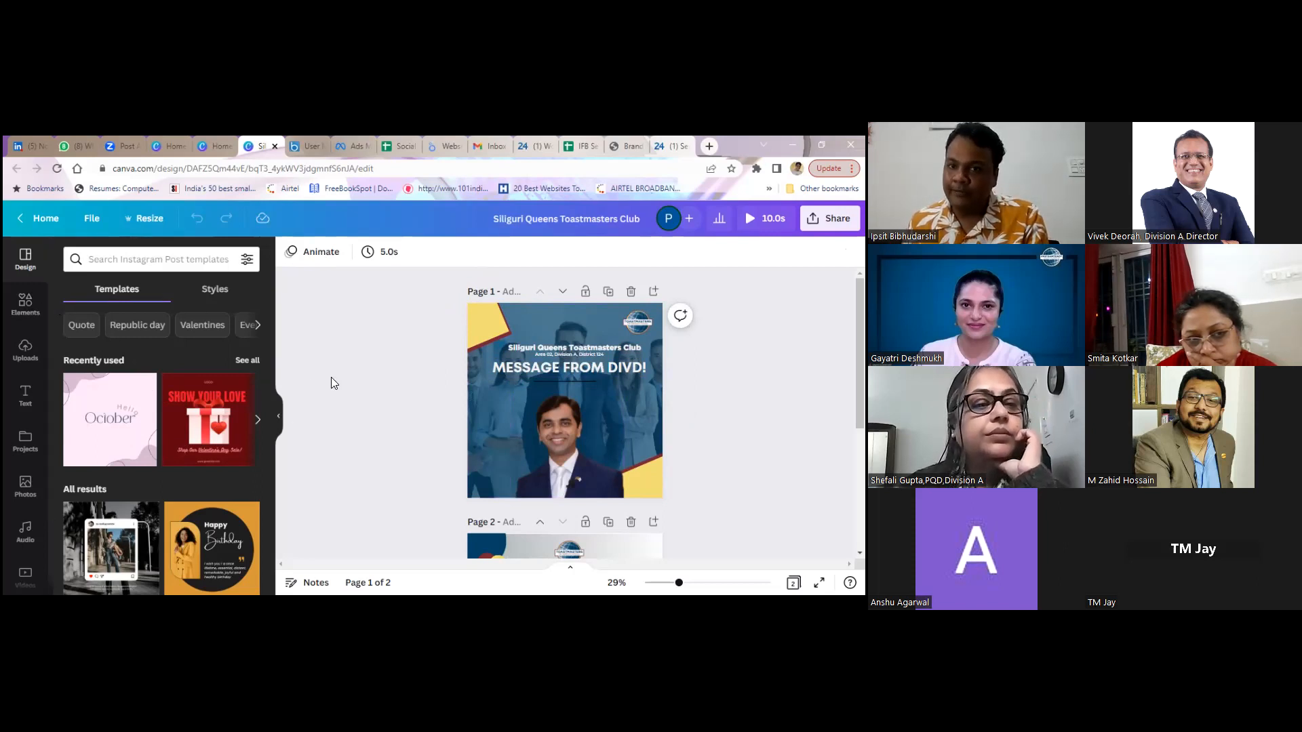
Add a third page to the design and apply the orange and black Happy Birthday template to it
{"action": "scroll", "coordinate": [482, 393], "scroll_direction": "down", "scroll_amount": 3}
{"action": "left_click", "coordinate": [547, 532]}
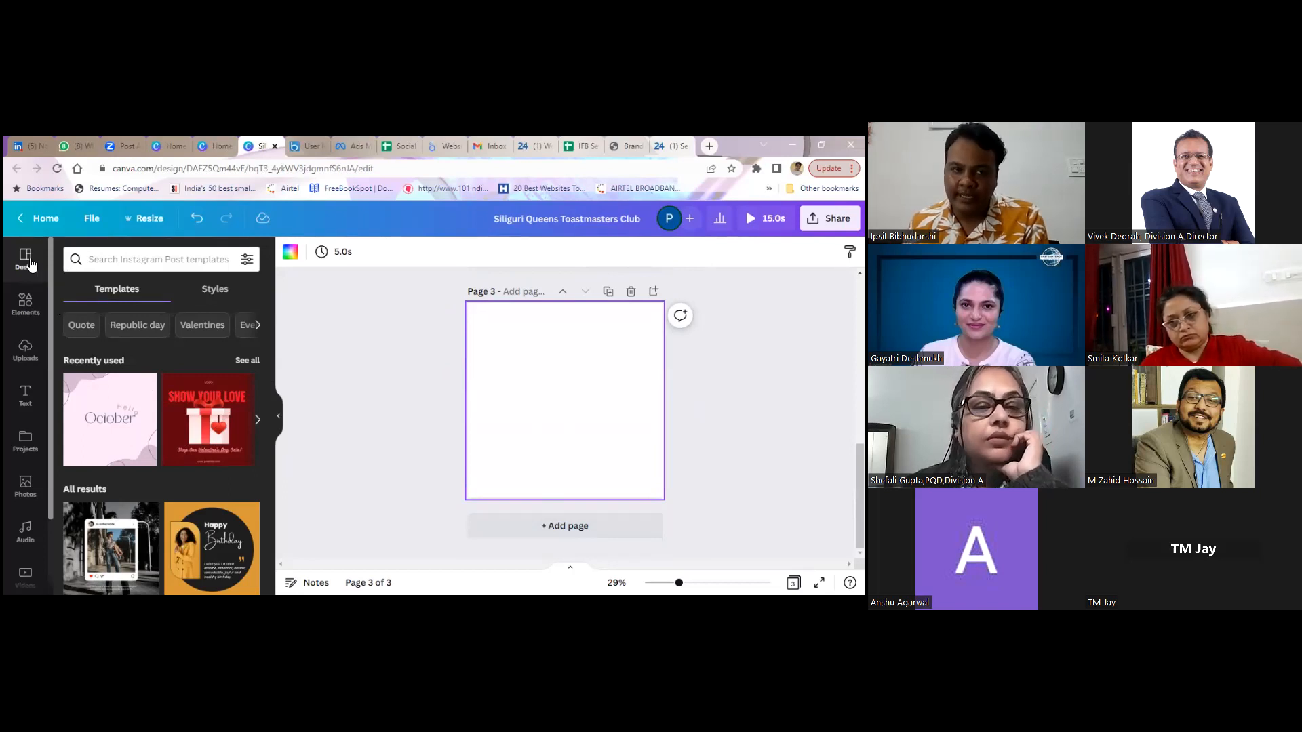
{"action": "scroll", "coordinate": [228, 425], "scroll_direction": "down", "scroll_amount": 5}
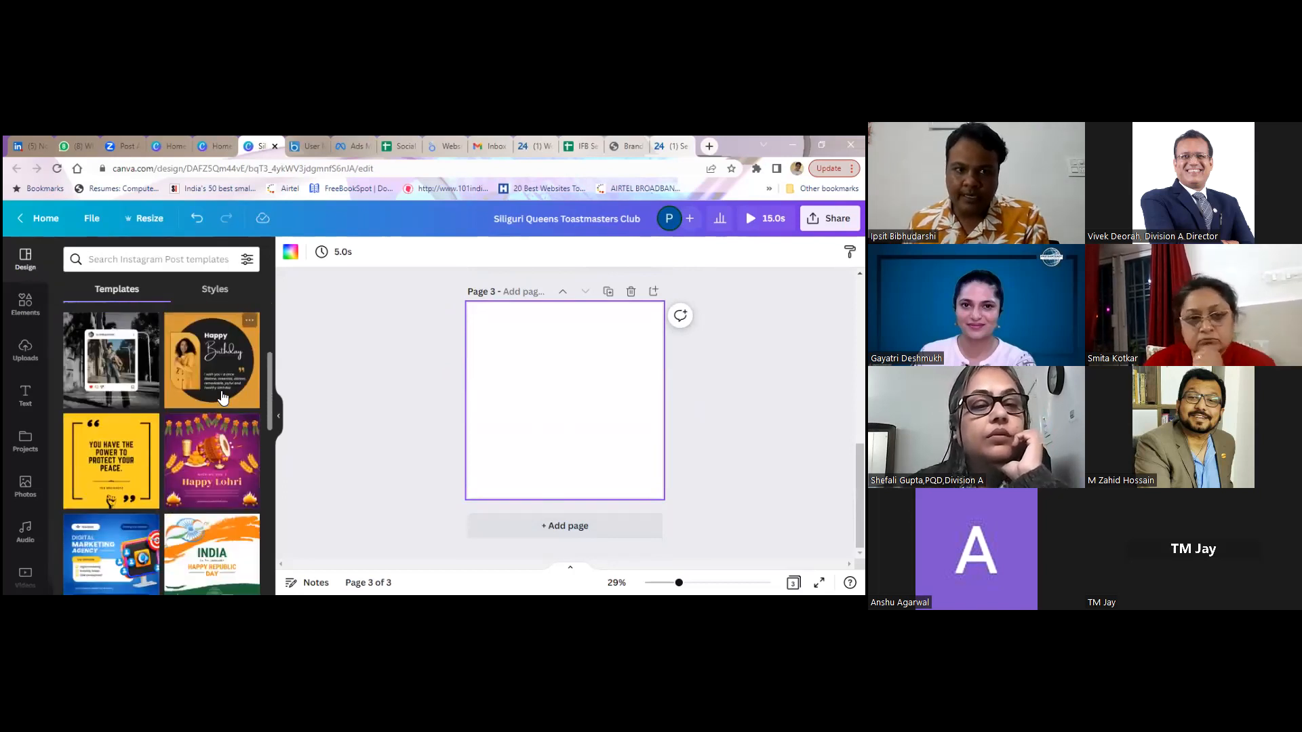
{"action": "left_click", "coordinate": [214, 379]}
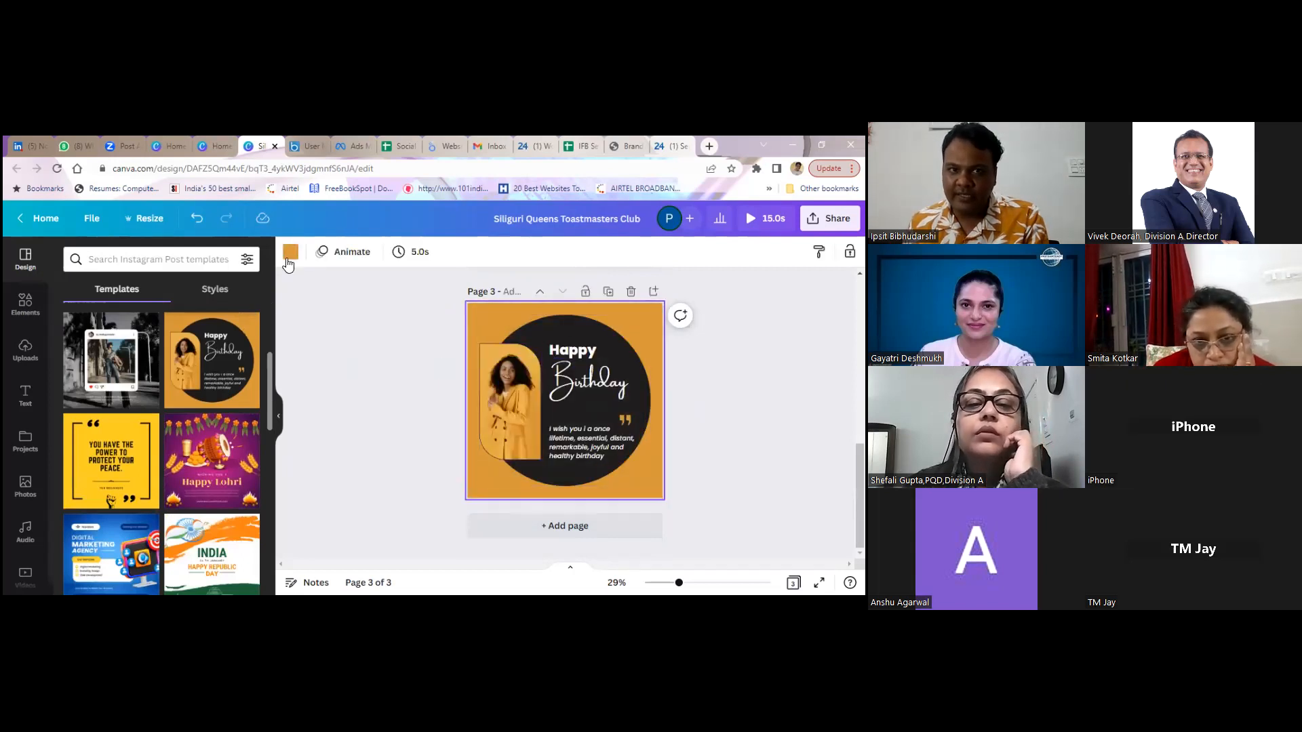
Recolour page 3's orange background to the document's dark red and its large black circle to dark blue
{"action": "left_click", "coordinate": [290, 252]}
{"action": "left_click", "coordinate": [249, 313]}
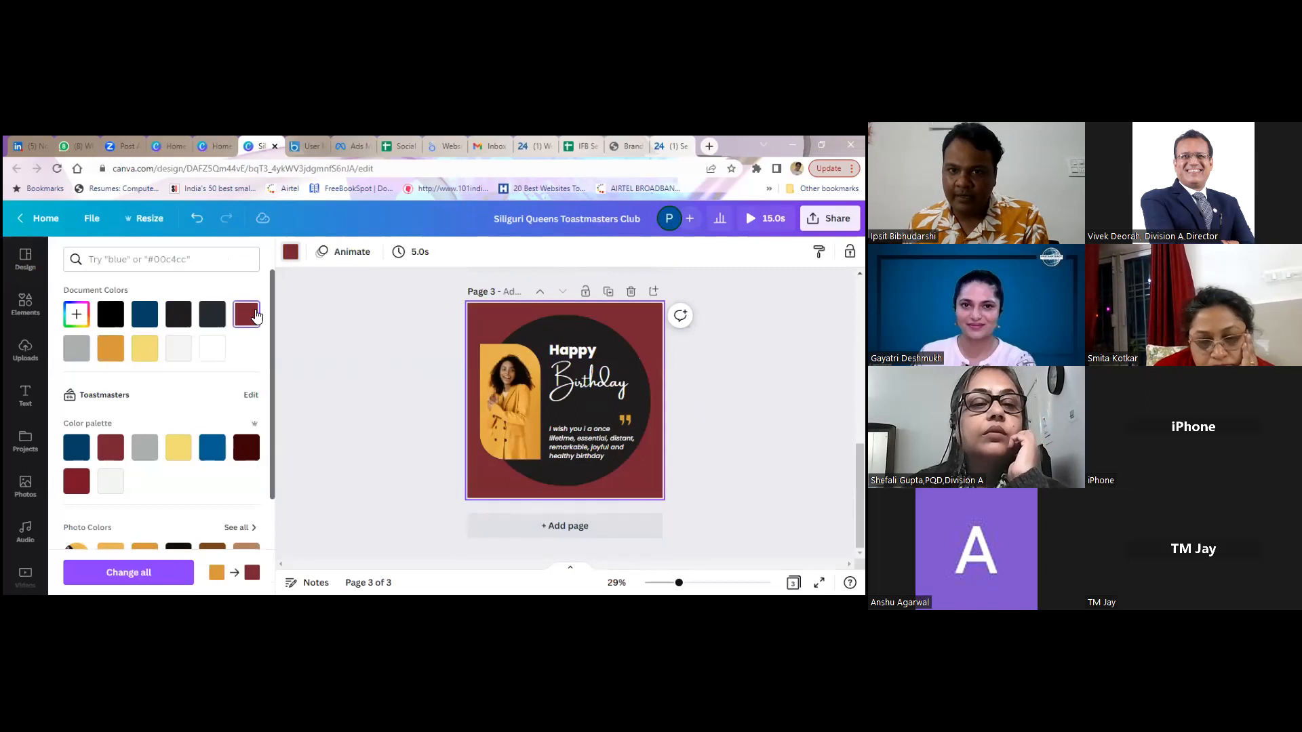
{"action": "left_click", "coordinate": [549, 335]}
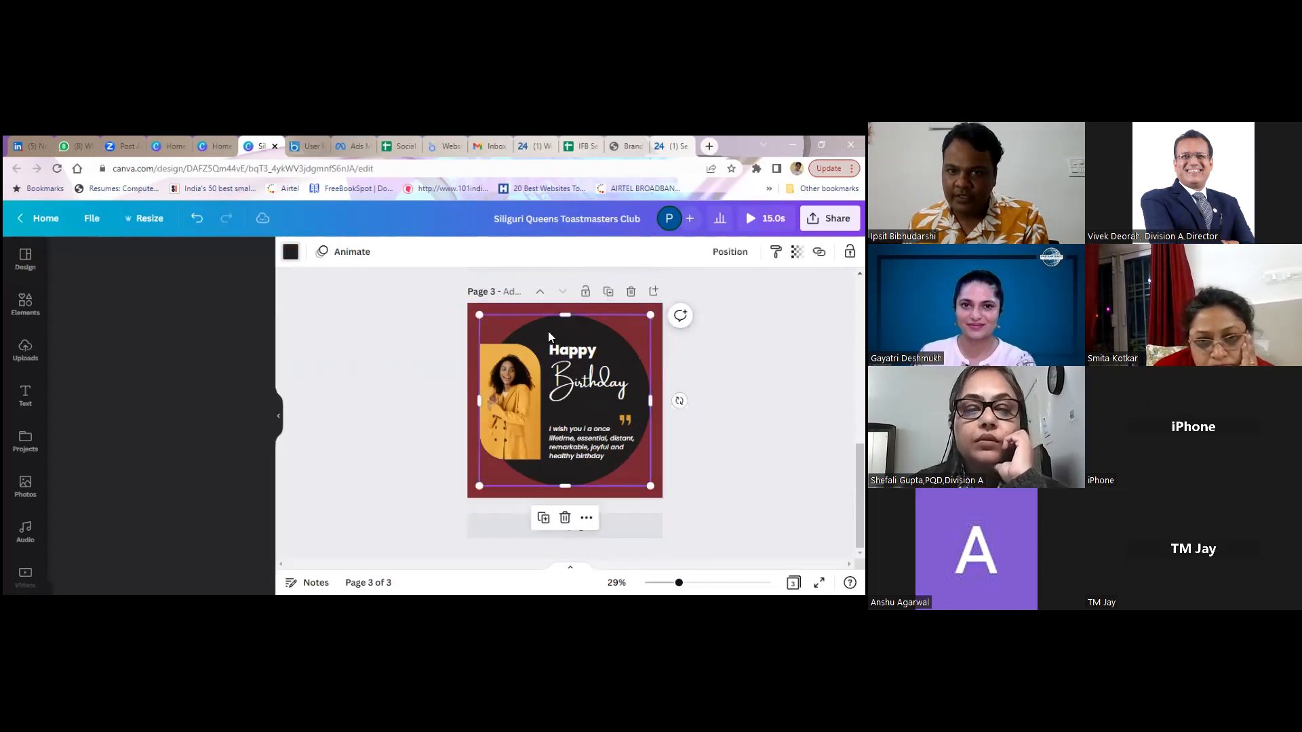
{"action": "left_click", "coordinate": [290, 252]}
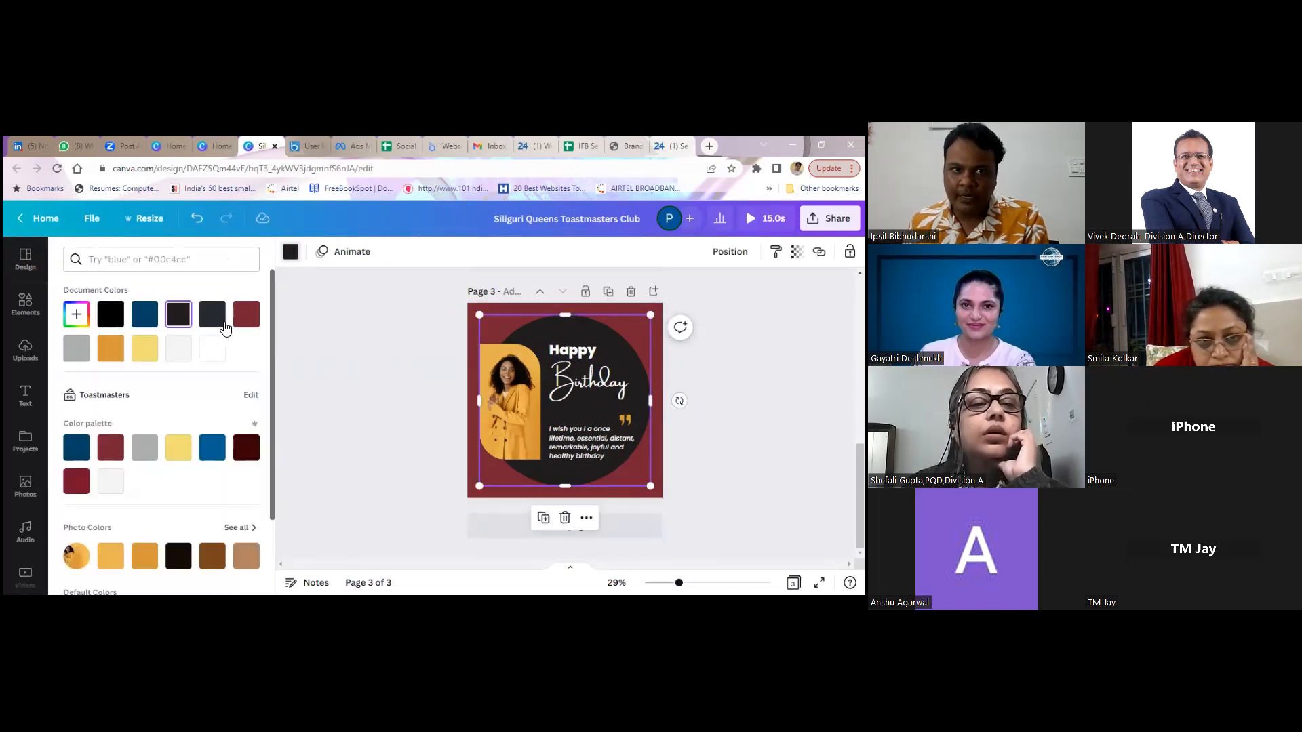
{"action": "left_click", "coordinate": [145, 321]}
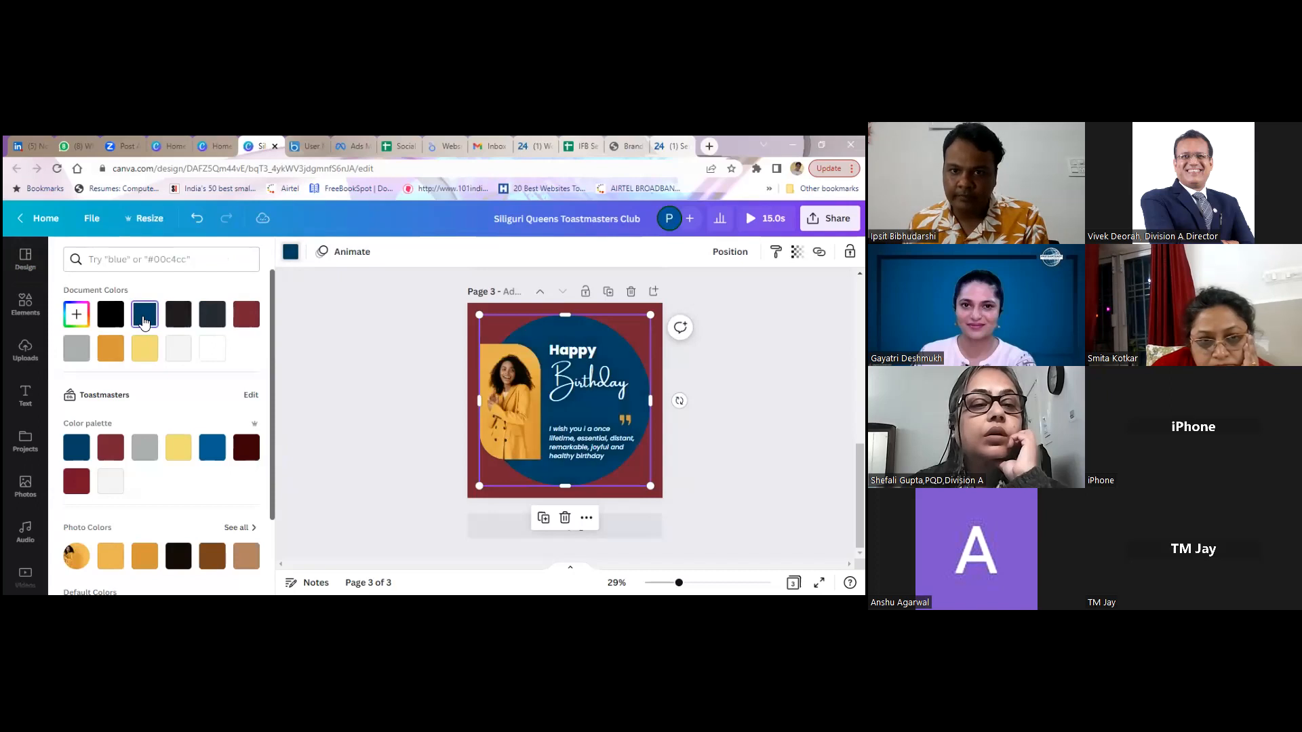
Set the "Birthday" text on page 3 to Montserrat Semi-Bold and delete the "Happy" text above it
{"action": "left_click", "coordinate": [571, 382]}
{"action": "left_click", "coordinate": [377, 251]}
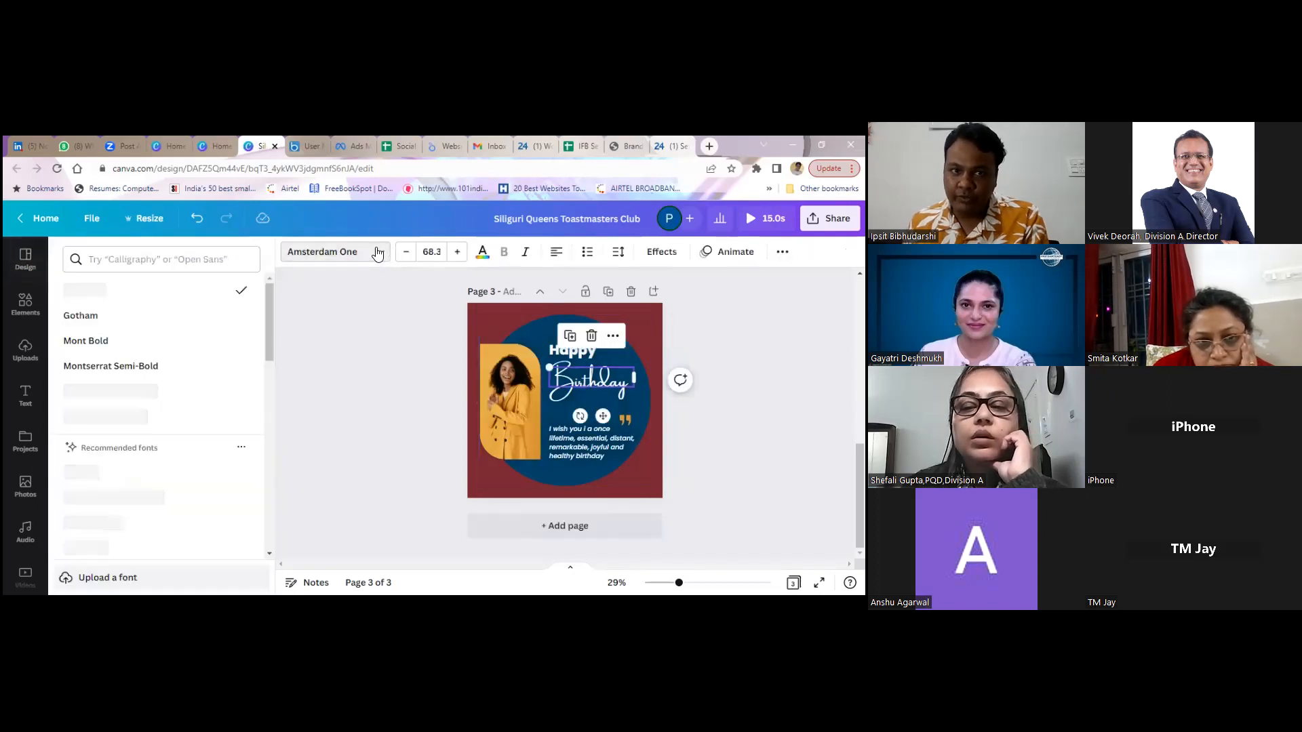
{"action": "left_click", "coordinate": [141, 366]}
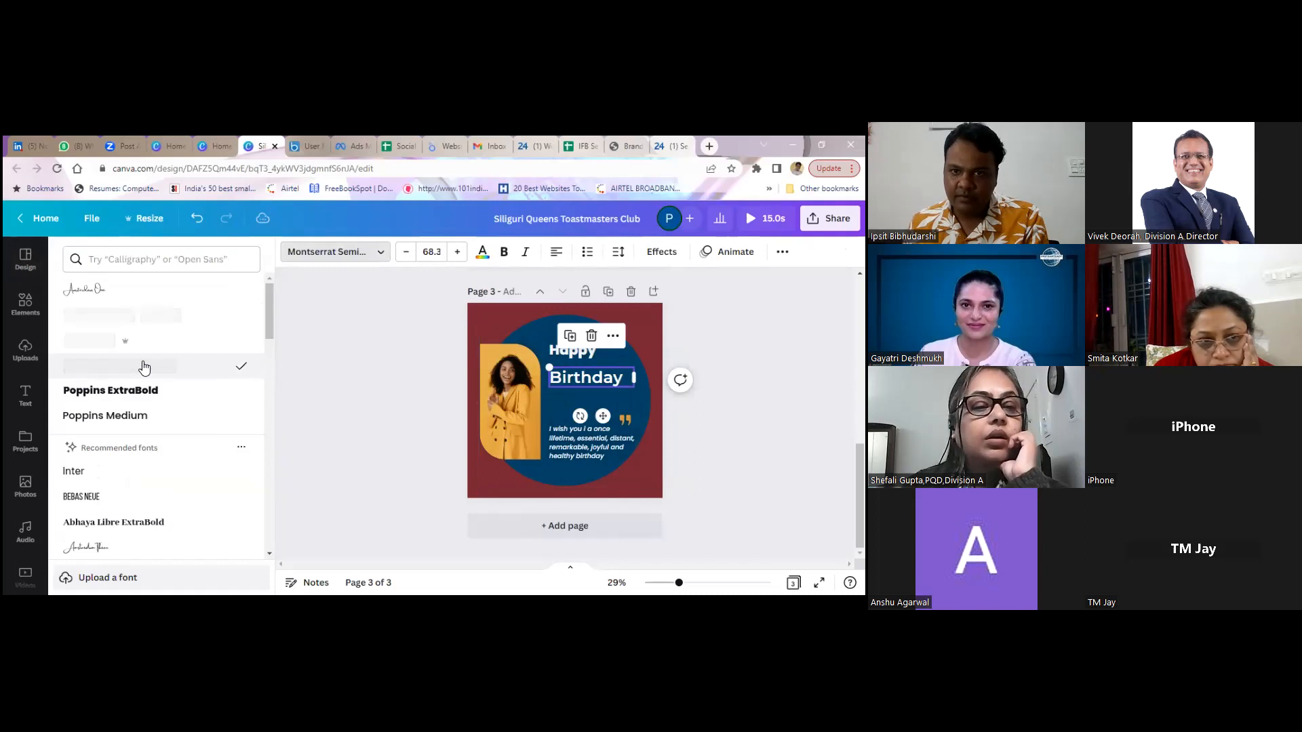
{"action": "left_click", "coordinate": [554, 354]}
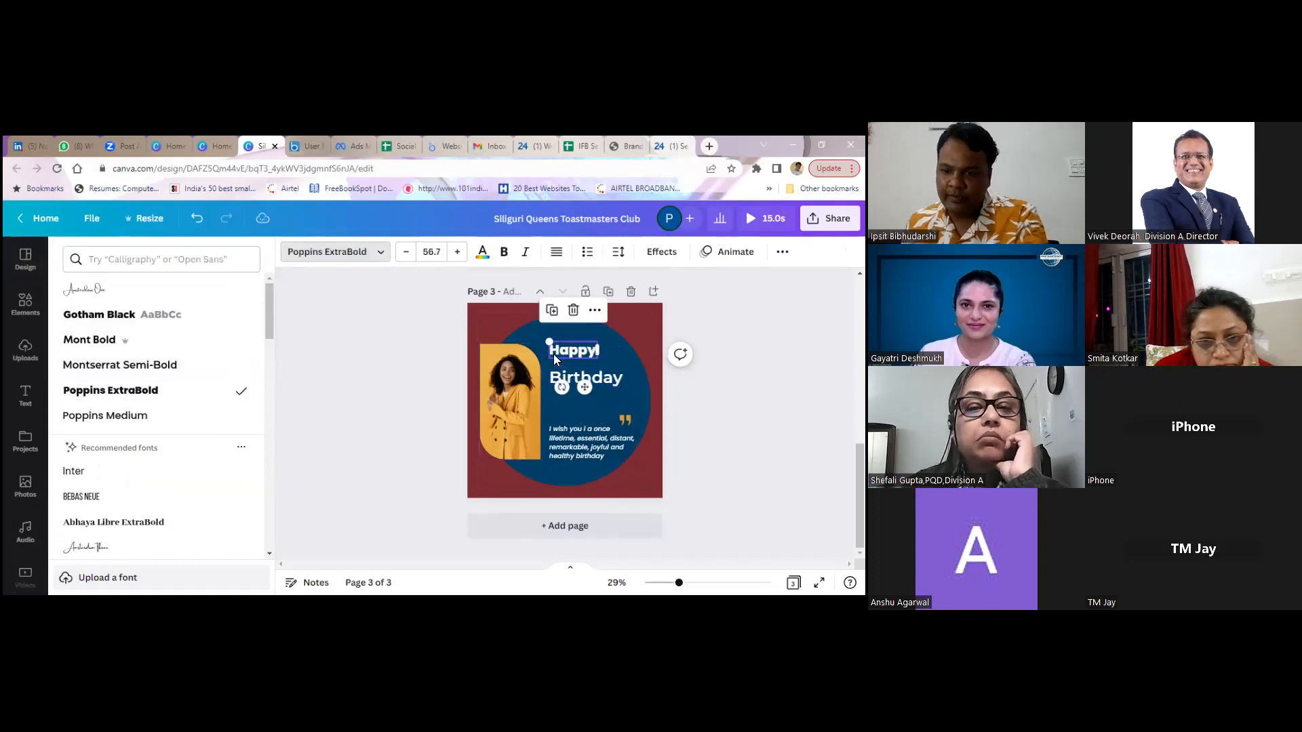
{"action": "key", "text": "Delete"}
Replace page 3's photo of the woman with the uploaded photo of the man in a beige suit and move the wish text up under "Birthday"
{"action": "left_click", "coordinate": [517, 381]}
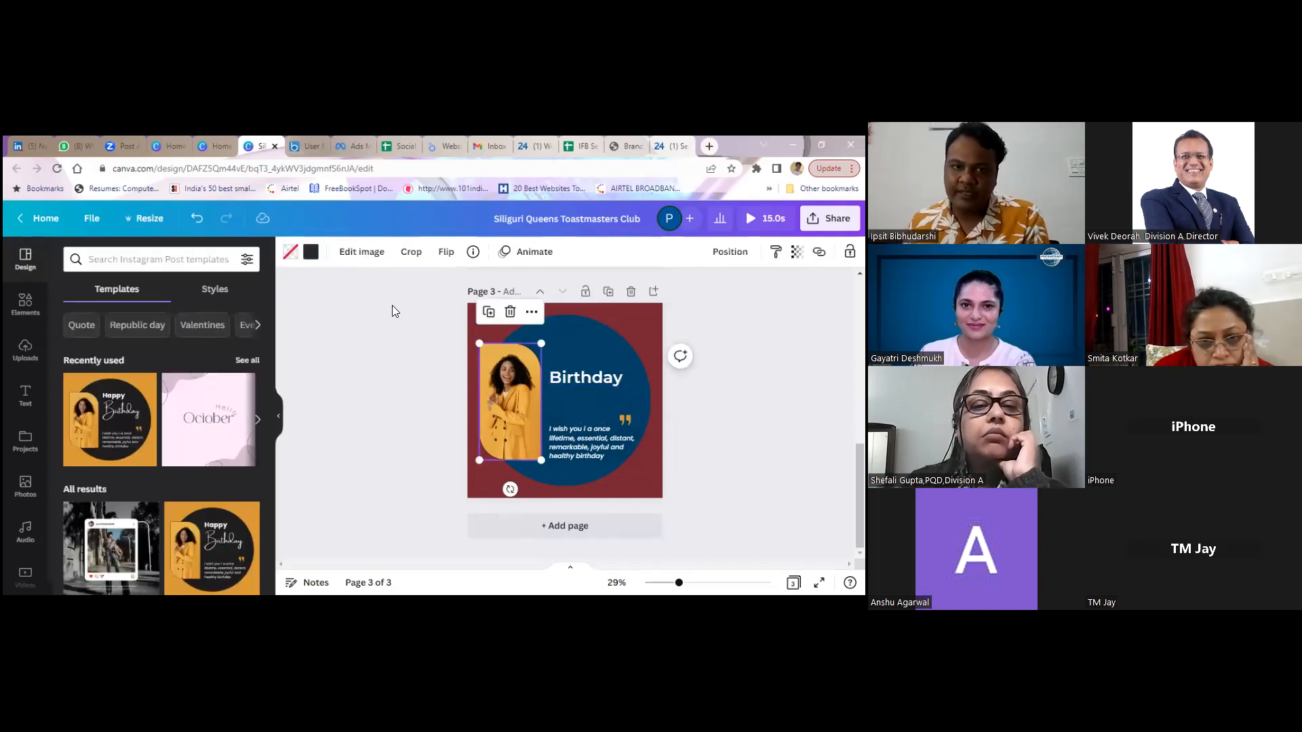
{"action": "scroll", "coordinate": [190, 395], "scroll_direction": "down", "scroll_amount": 10}
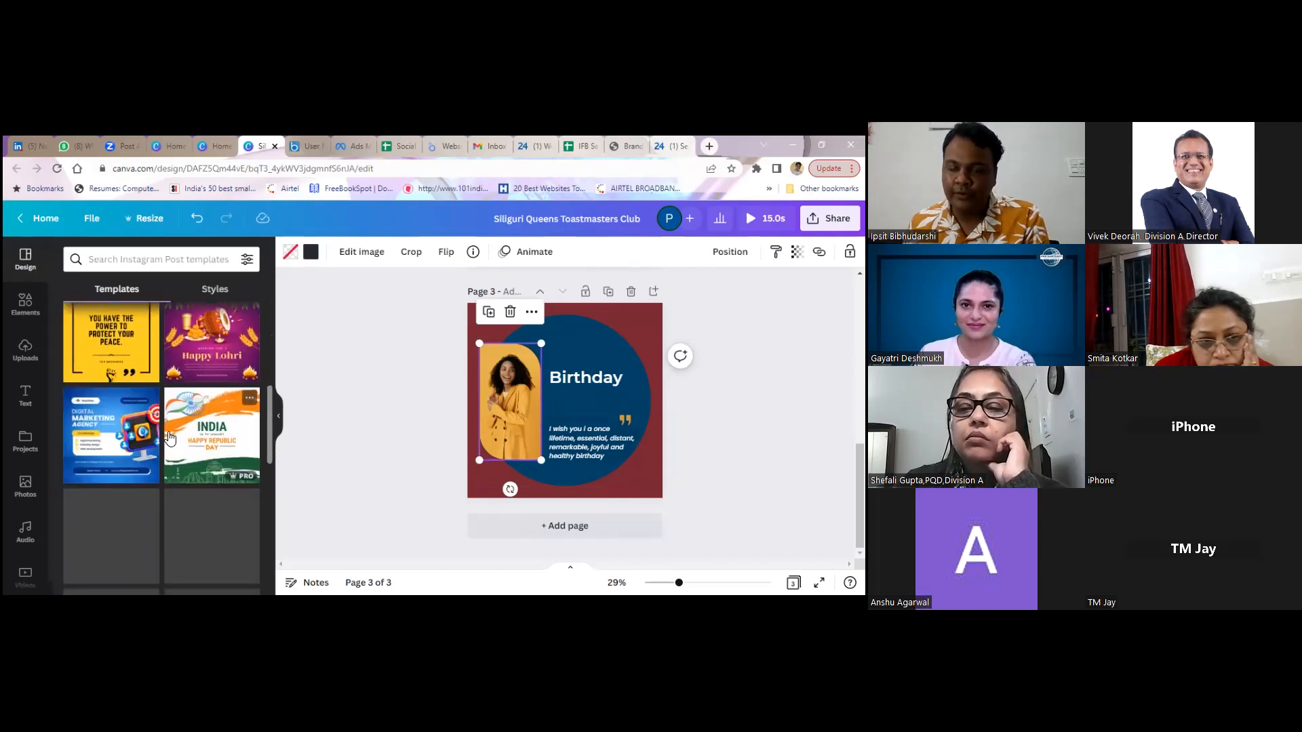
{"action": "scroll", "coordinate": [173, 434], "scroll_direction": "up", "scroll_amount": 1}
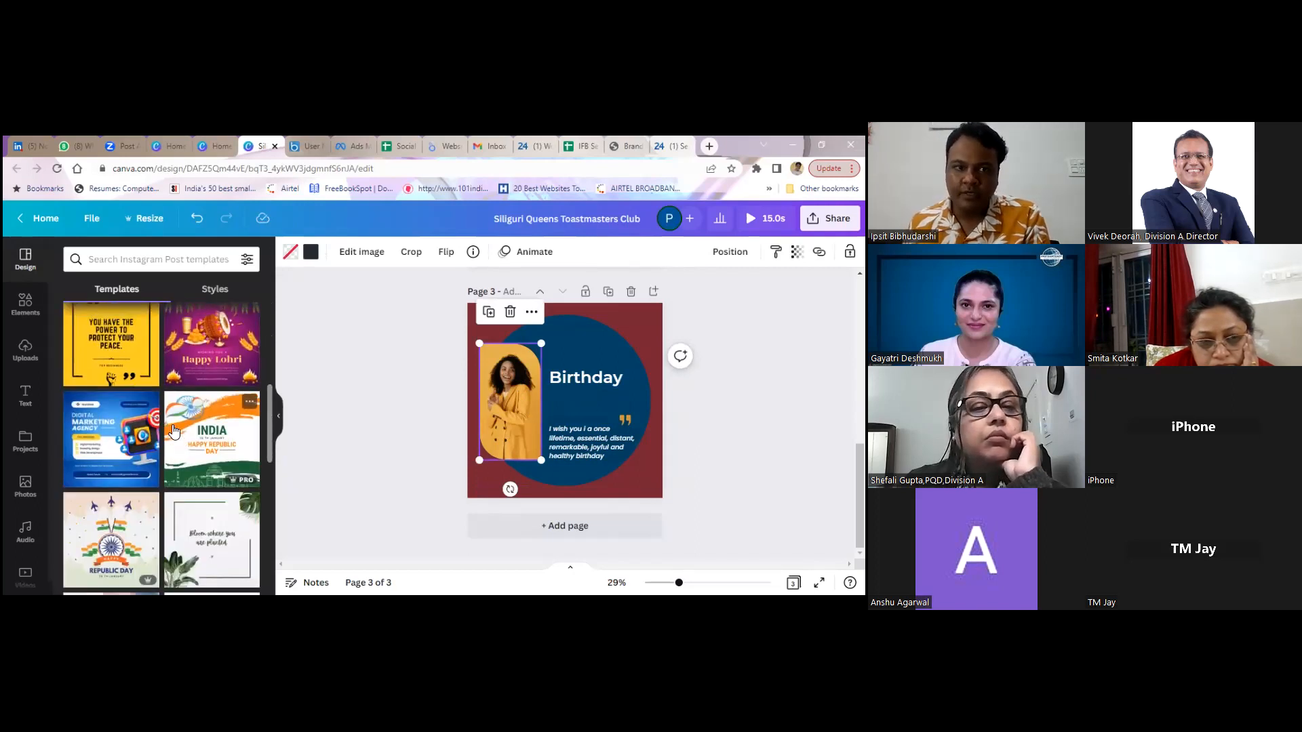
{"action": "left_click", "coordinate": [25, 349]}
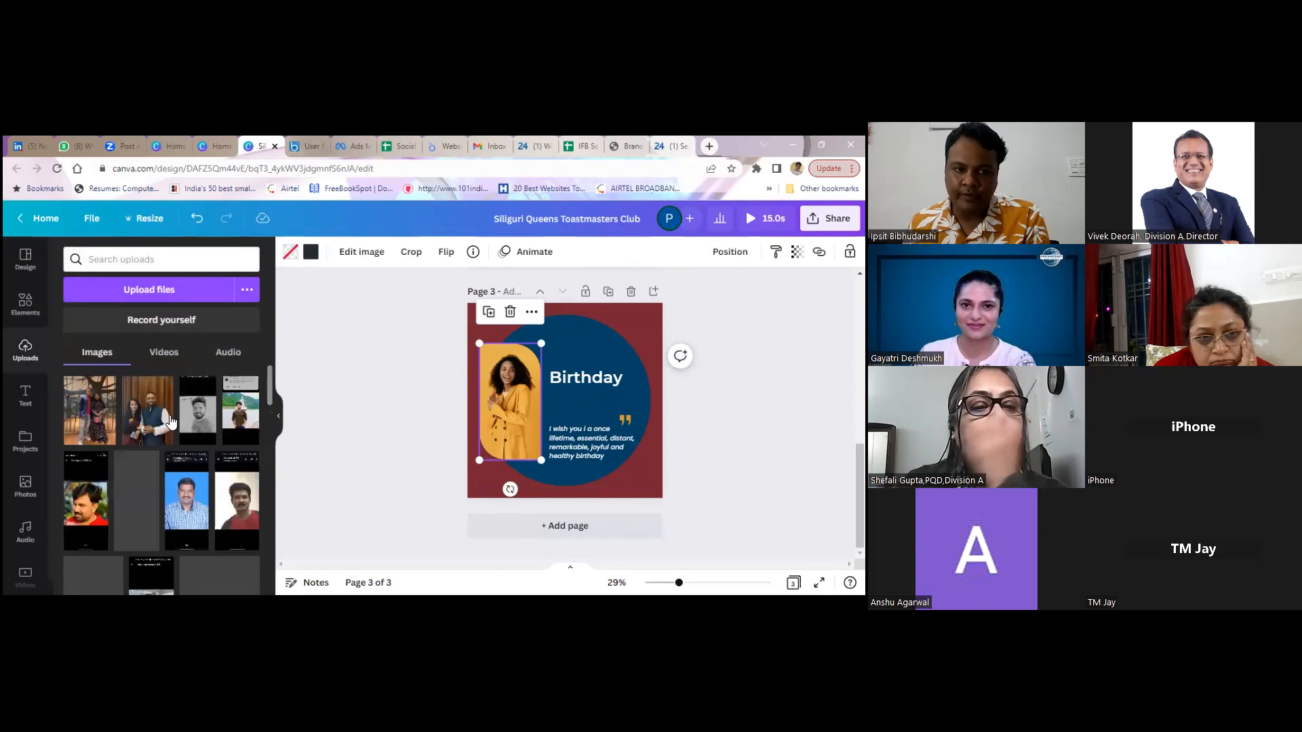
{"action": "scroll", "coordinate": [171, 427], "scroll_direction": "down", "scroll_amount": 6}
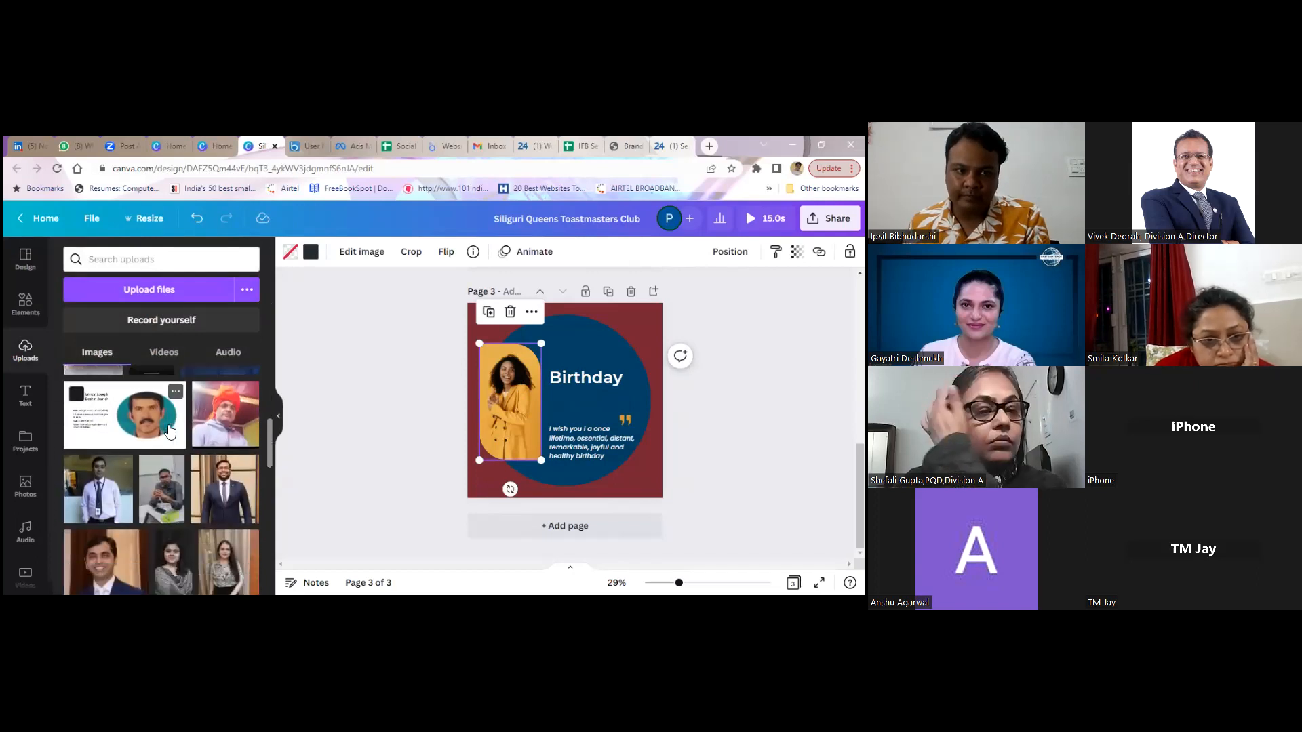
{"action": "scroll", "coordinate": [170, 434], "scroll_direction": "down", "scroll_amount": 2}
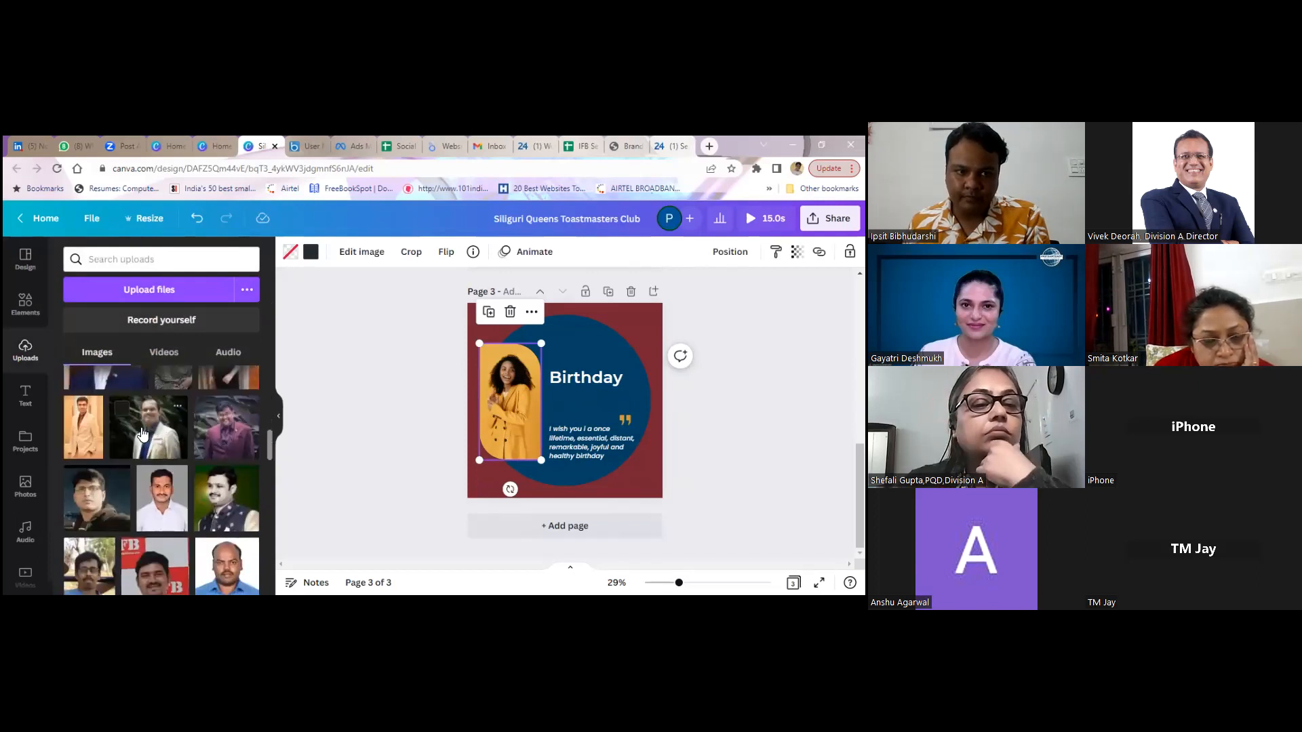
{"action": "left_click_drag", "start_coordinate": [95, 441], "coordinate": [502, 370]}
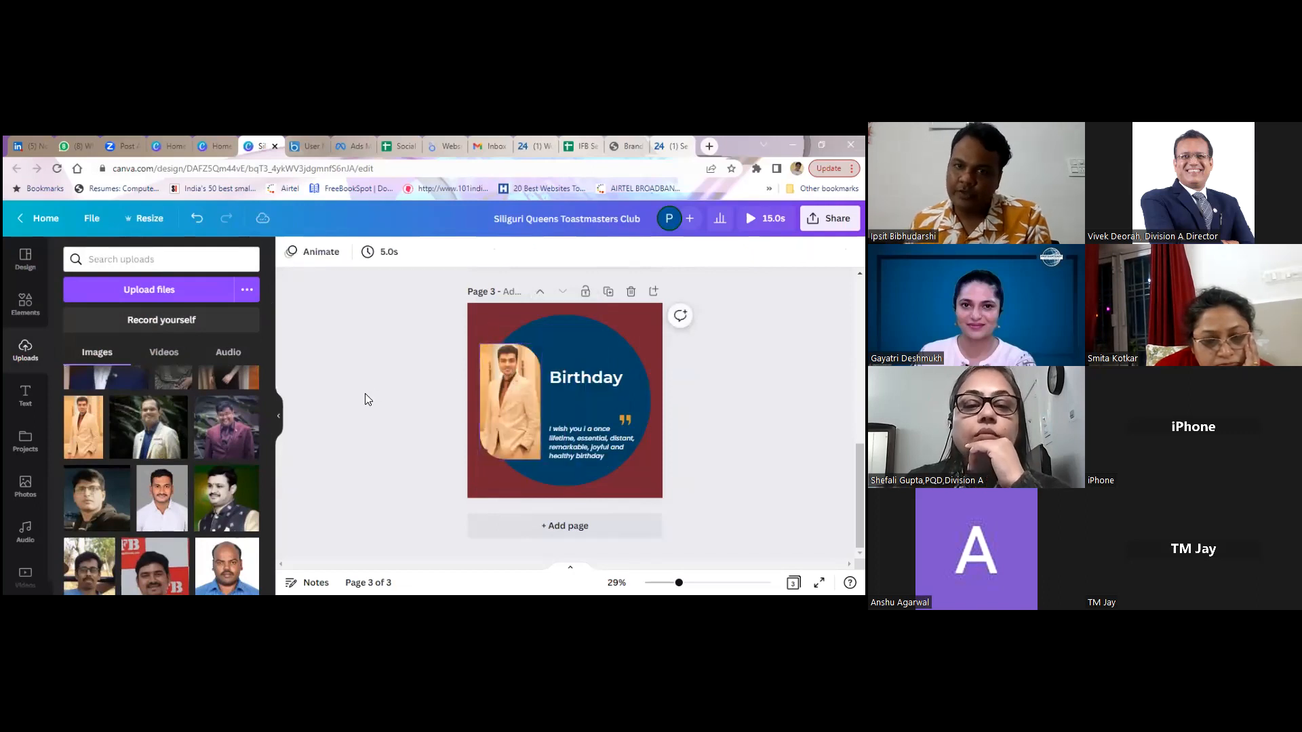
{"action": "scroll", "coordinate": [364, 395], "scroll_direction": "up", "scroll_amount": 1}
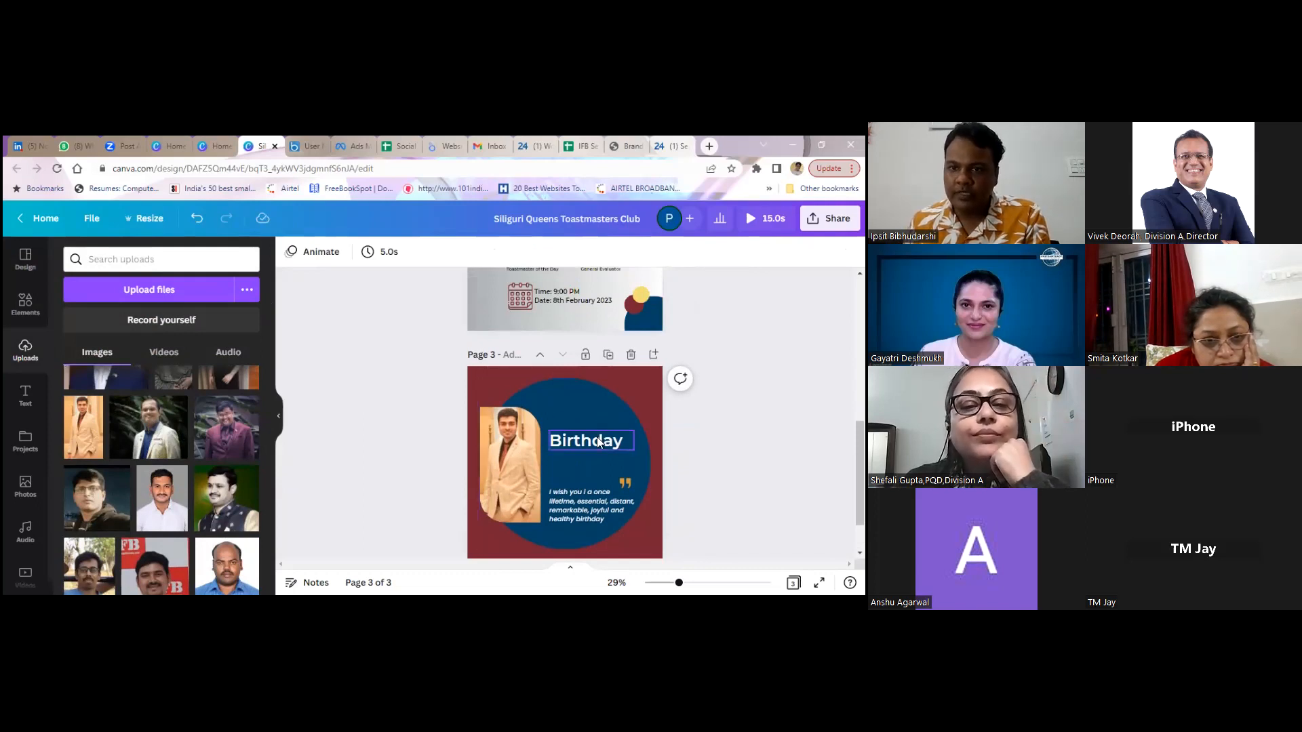
{"action": "left_click_drag", "start_coordinate": [587, 488], "coordinate": [590, 465]}
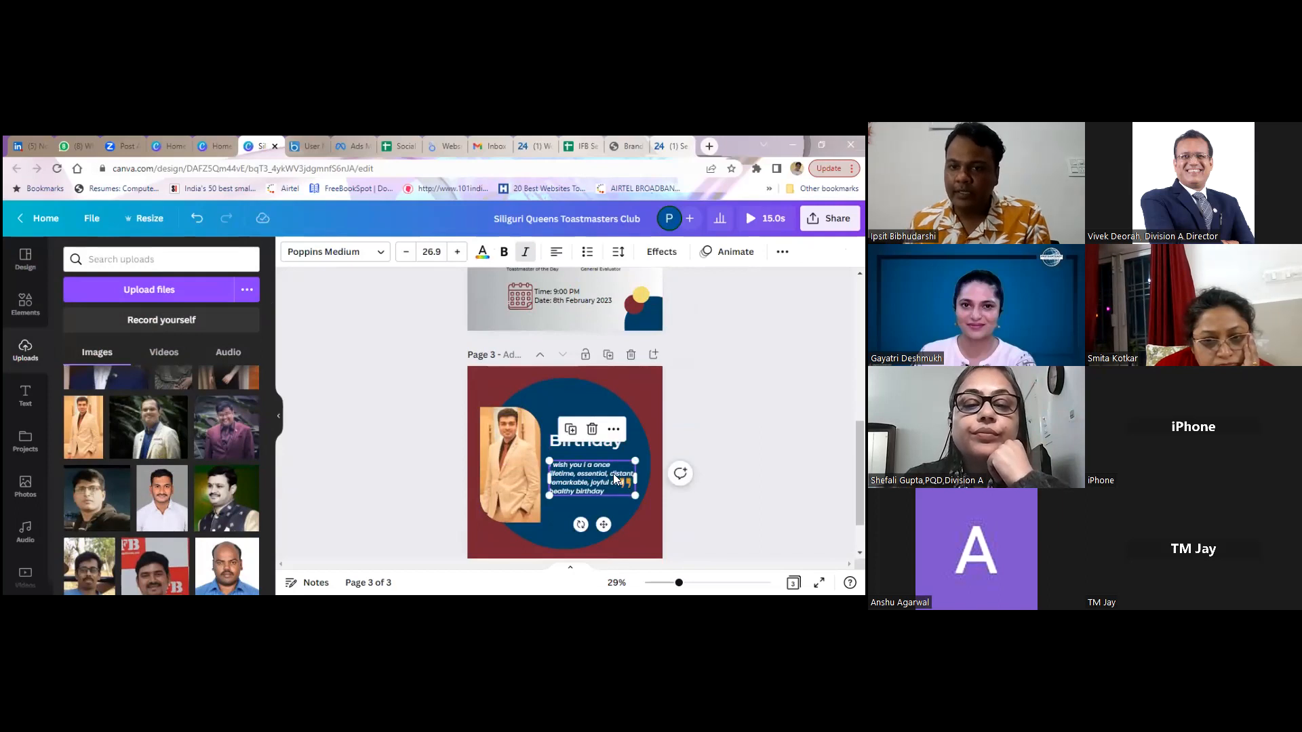
Move the Toastmasters logo from page 2 into the upper-right corner of page 3
{"action": "scroll", "coordinate": [502, 376], "scroll_direction": "up", "scroll_amount": 3}
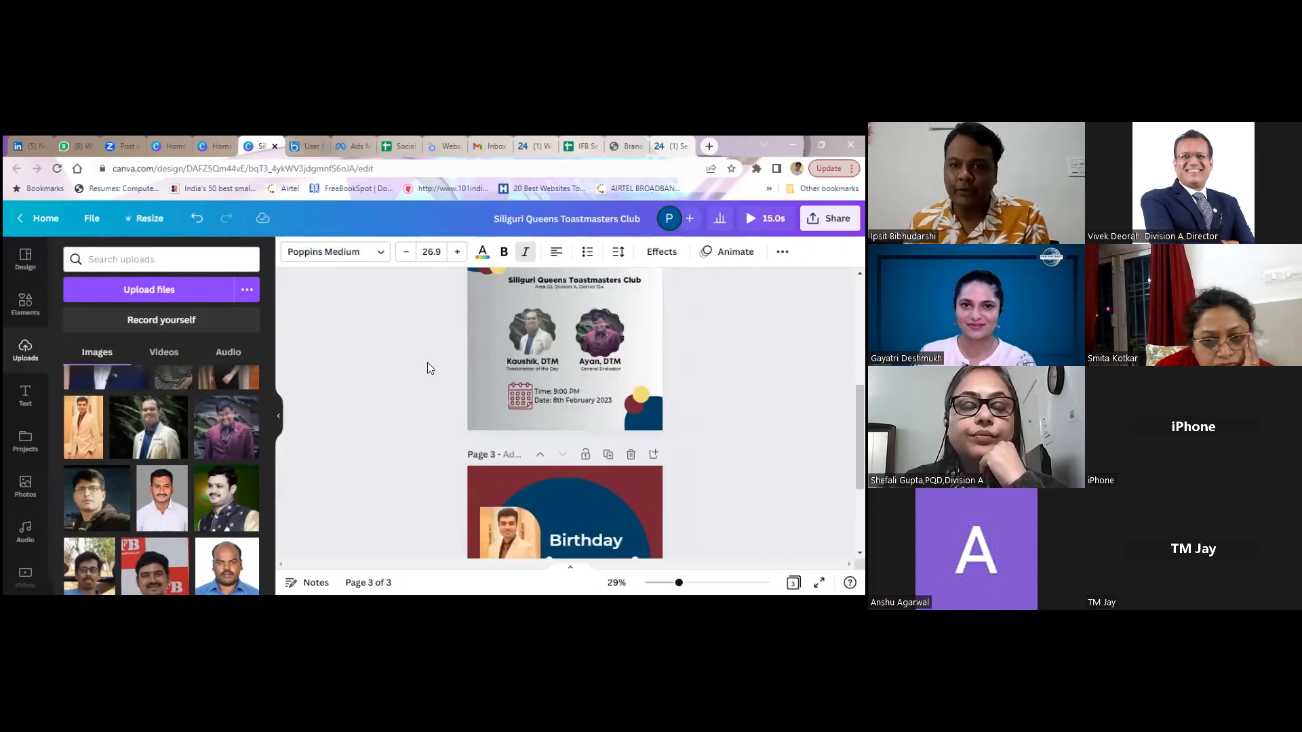
{"action": "left_click", "coordinate": [569, 286]}
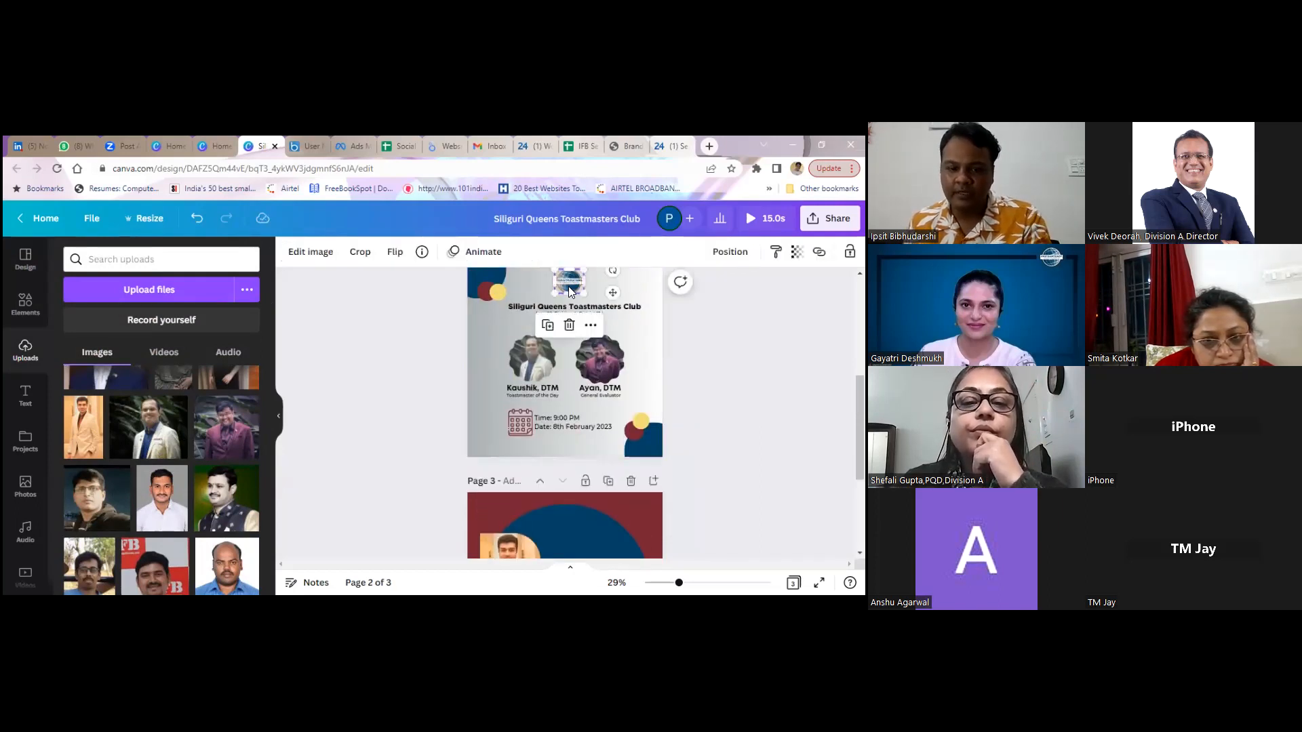
{"action": "left_click_drag", "start_coordinate": [568, 286], "coordinate": [585, 524]}
{"action": "scroll", "coordinate": [583, 475], "scroll_direction": "down", "scroll_amount": 3}
{"action": "left_click_drag", "start_coordinate": [580, 396], "coordinate": [638, 389]}
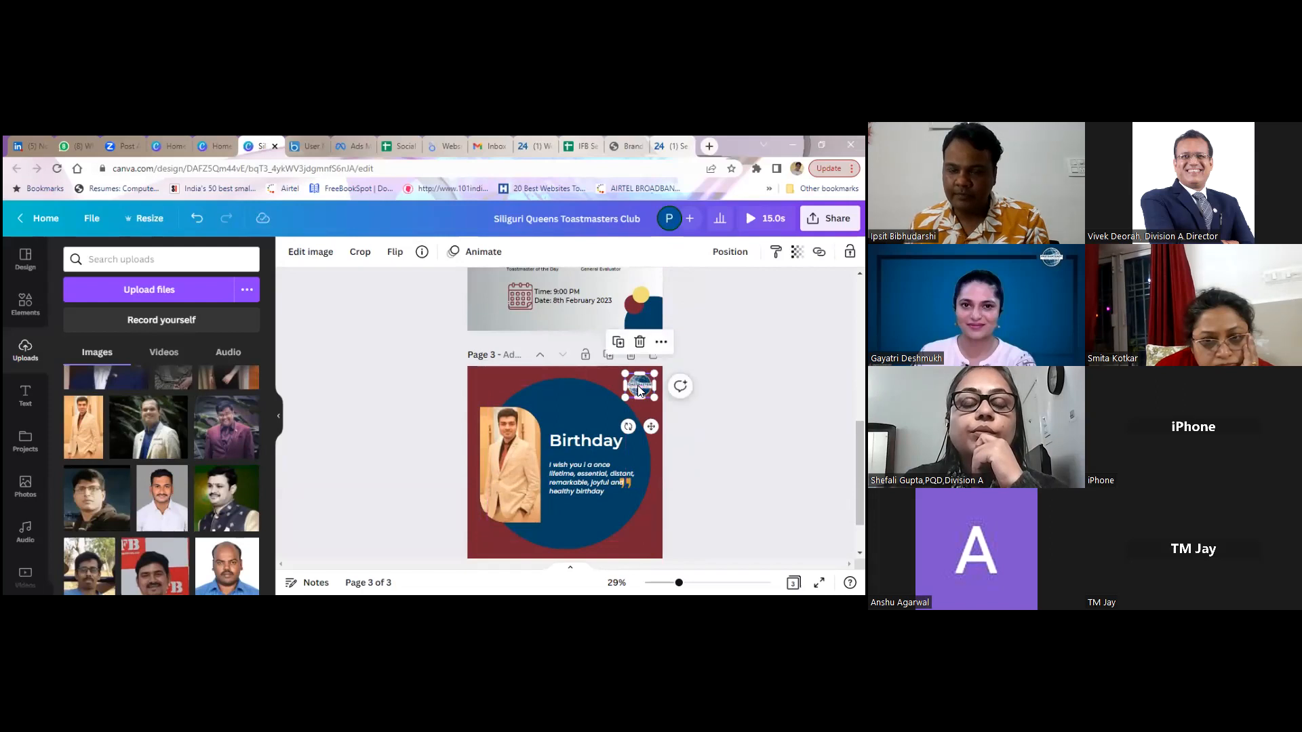
{"action": "left_click", "coordinate": [706, 338]}
Duplicate the "Siliguri Queens Toastmasters Club" text on page 2 and place the copy along the bottom edge of page 3
{"action": "scroll", "coordinate": [651, 337], "scroll_direction": "up", "scroll_amount": 1}
{"action": "left_click", "coordinate": [607, 312]}
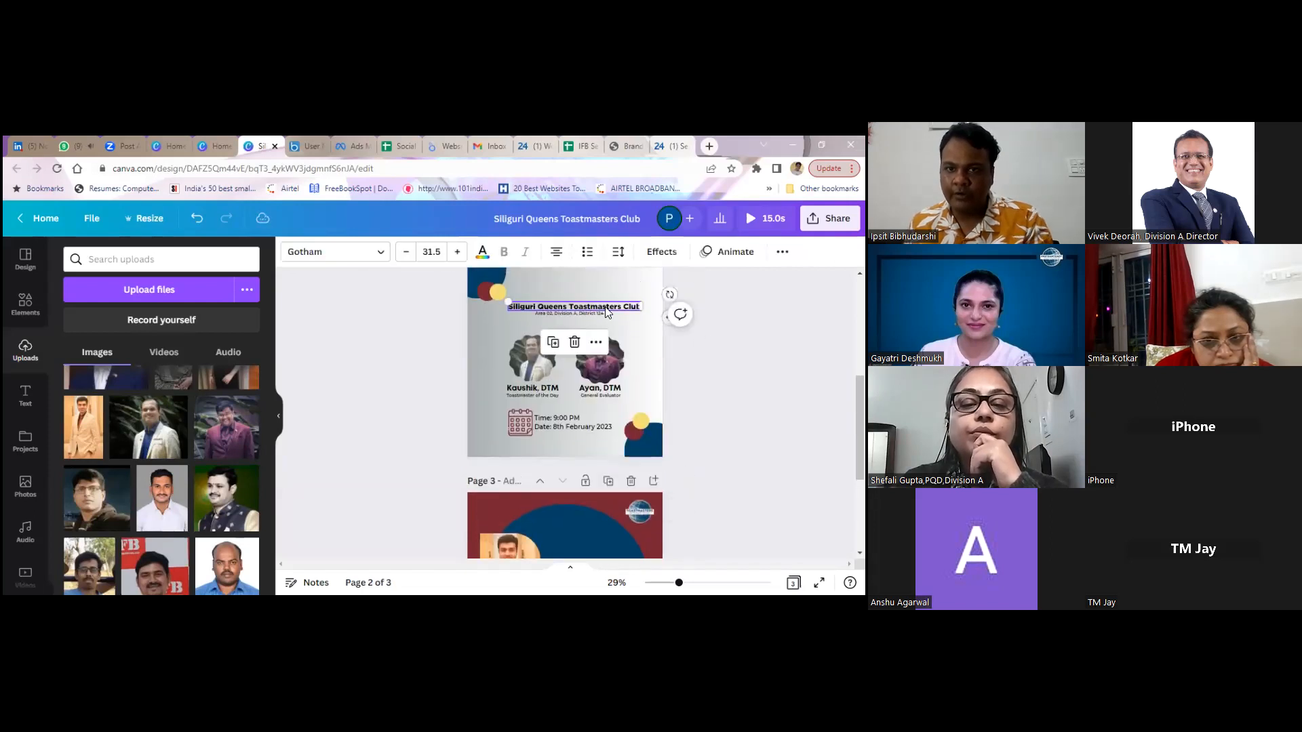
{"action": "key", "text": "ctrl+d"}
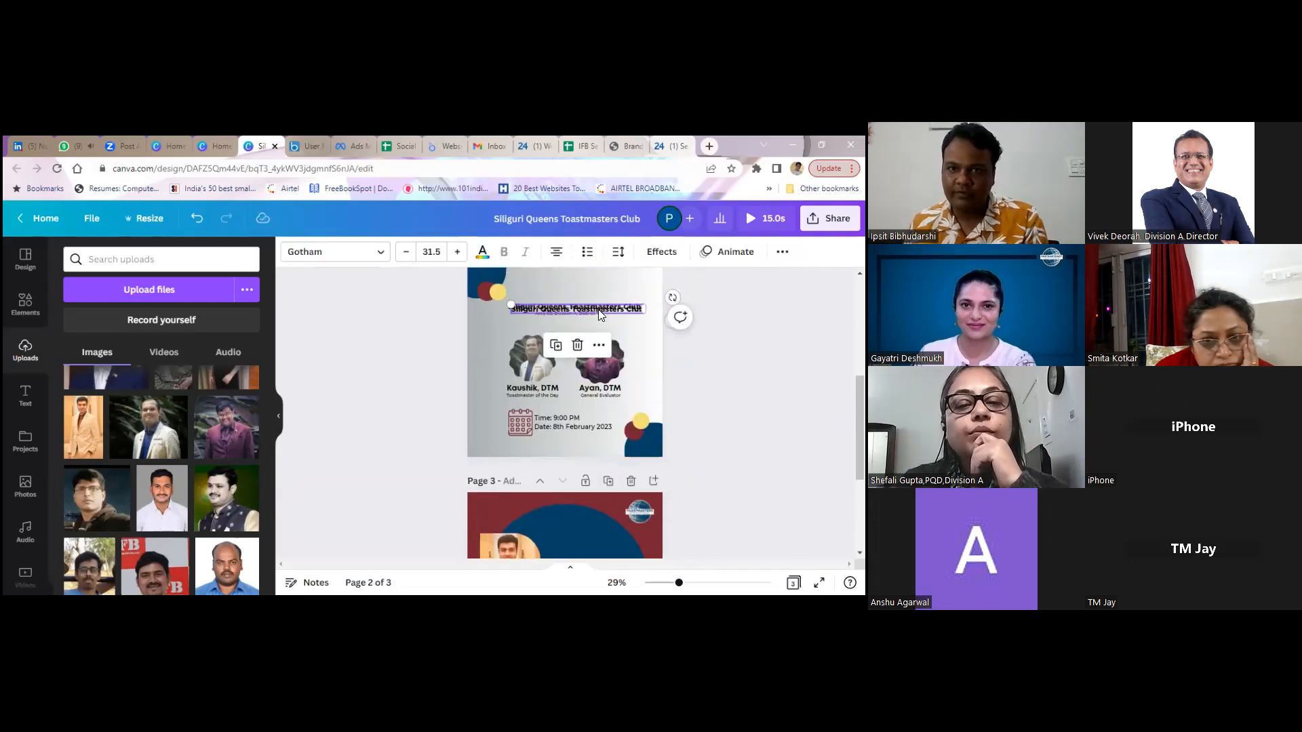
{"action": "left_click_drag", "start_coordinate": [589, 444], "coordinate": [580, 522]}
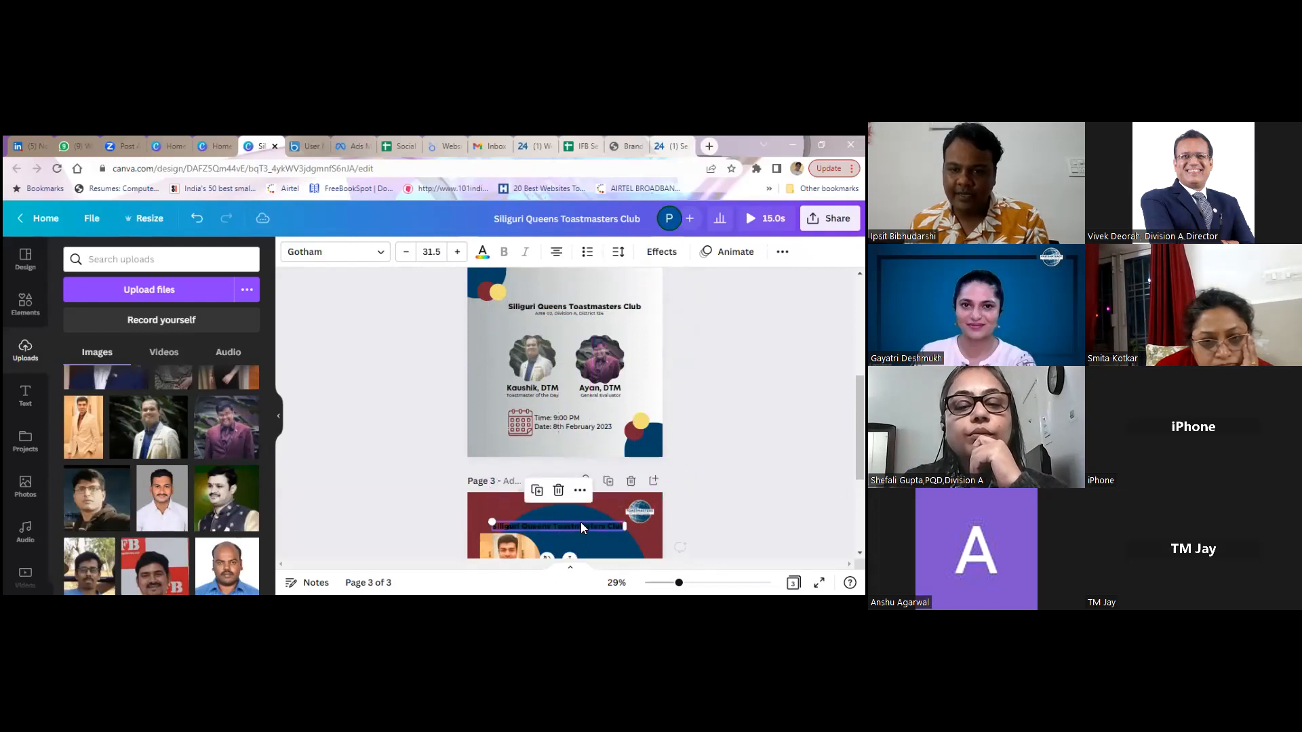
{"action": "scroll", "coordinate": [582, 431], "scroll_direction": "down", "scroll_amount": 1}
{"action": "left_click_drag", "start_coordinate": [579, 338], "coordinate": [589, 479]}
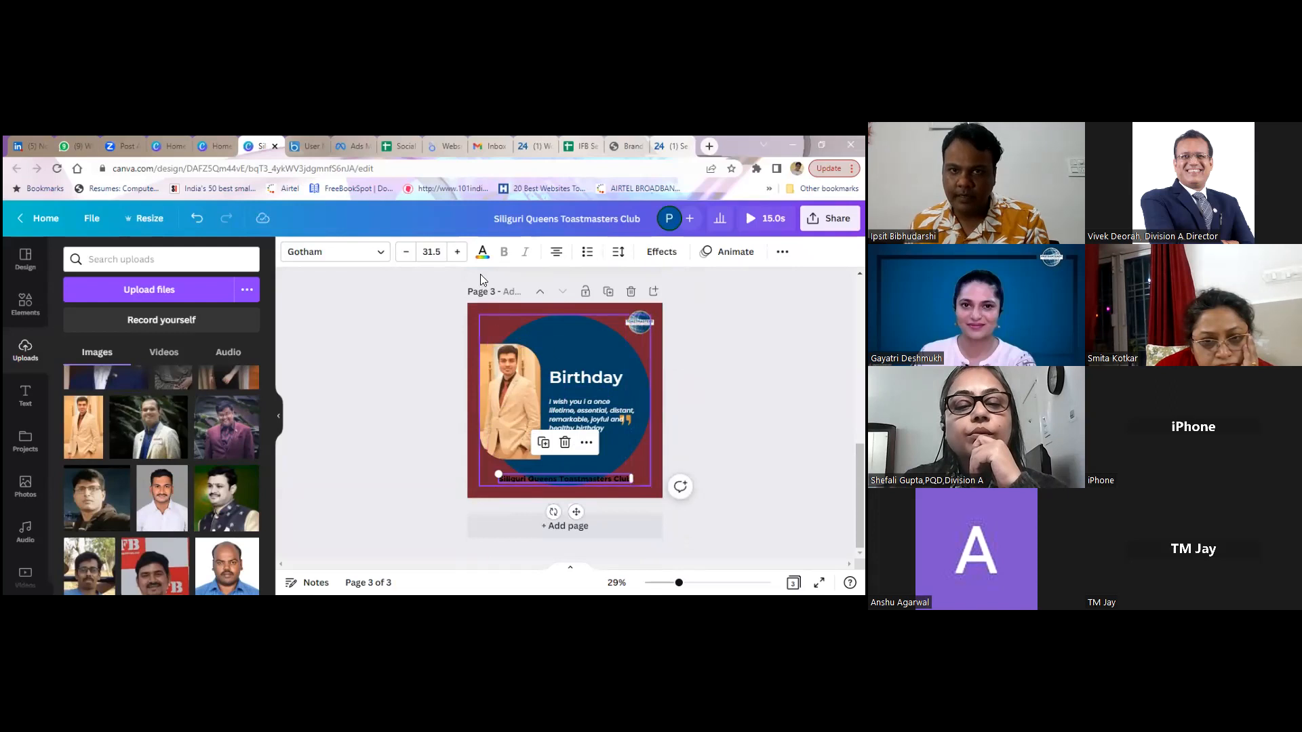
Recolour the club name at the bottom of page 3 to white
{"action": "left_click", "coordinate": [483, 254]}
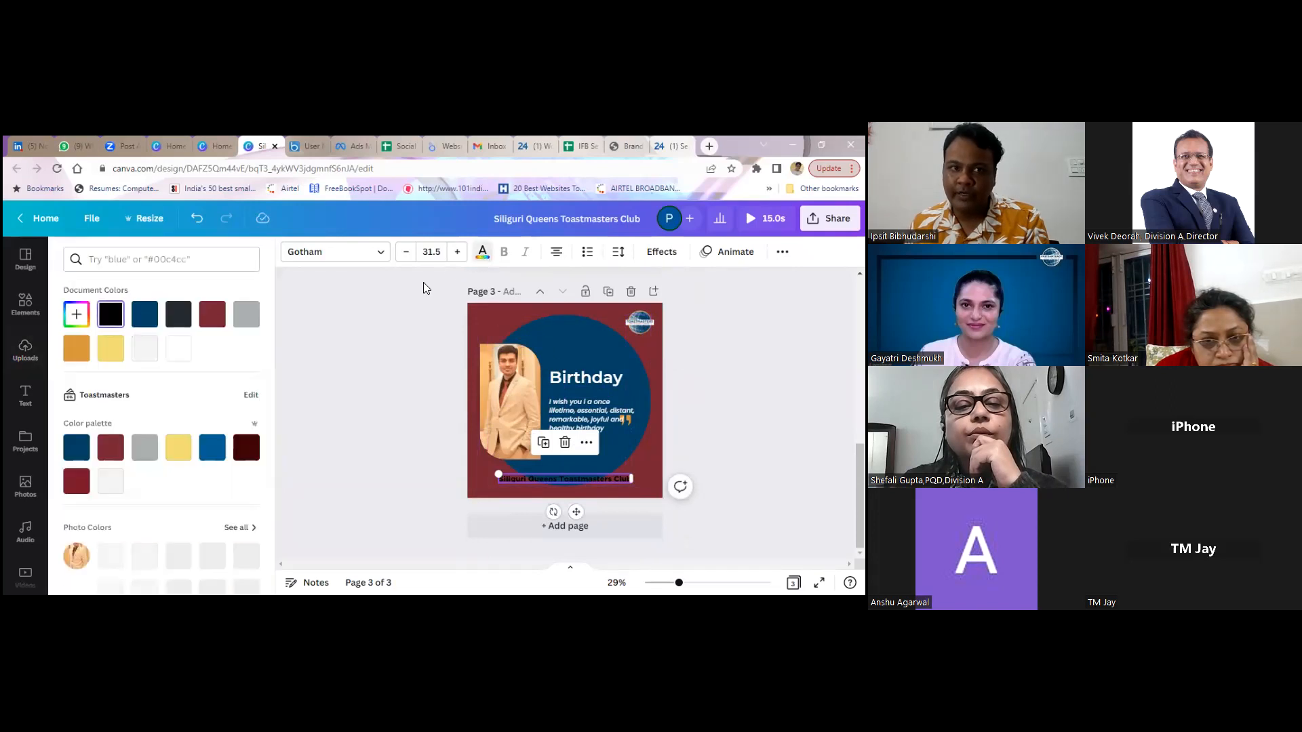
{"action": "left_click", "coordinate": [179, 348]}
{"action": "left_click", "coordinate": [366, 378]}
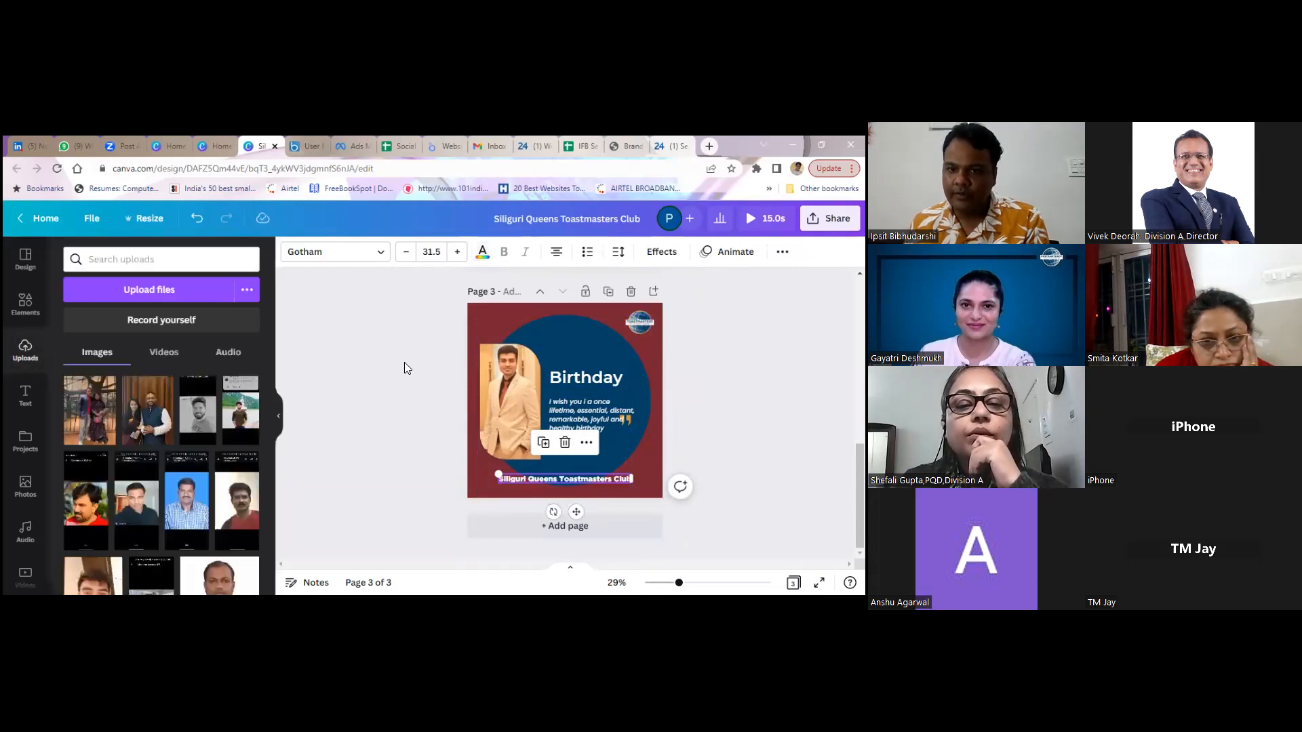
{"action": "left_click", "coordinate": [404, 362]}
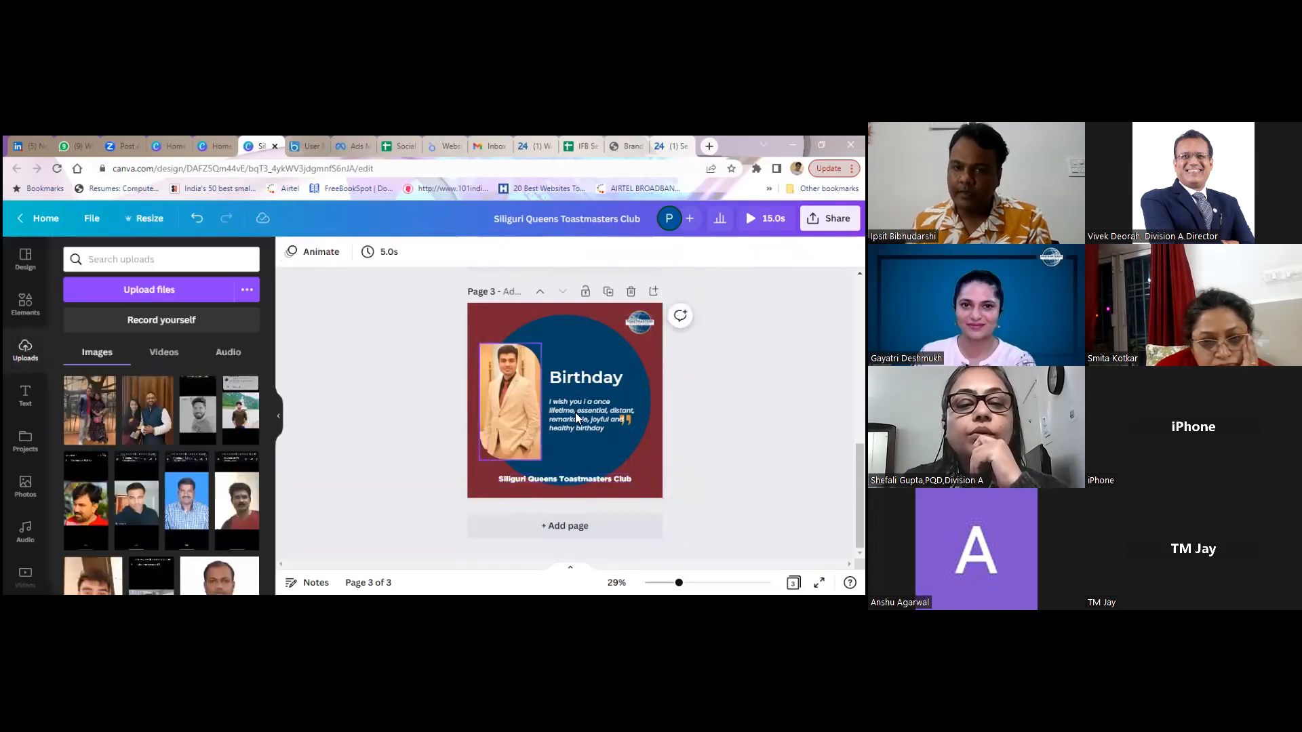
Change the "Birthday" text on page 3 to "Happy Birthday!" on two lines and move it up above the wish text
{"action": "double_click", "coordinate": [593, 373]}
{"action": "type", "text": "Ha"}
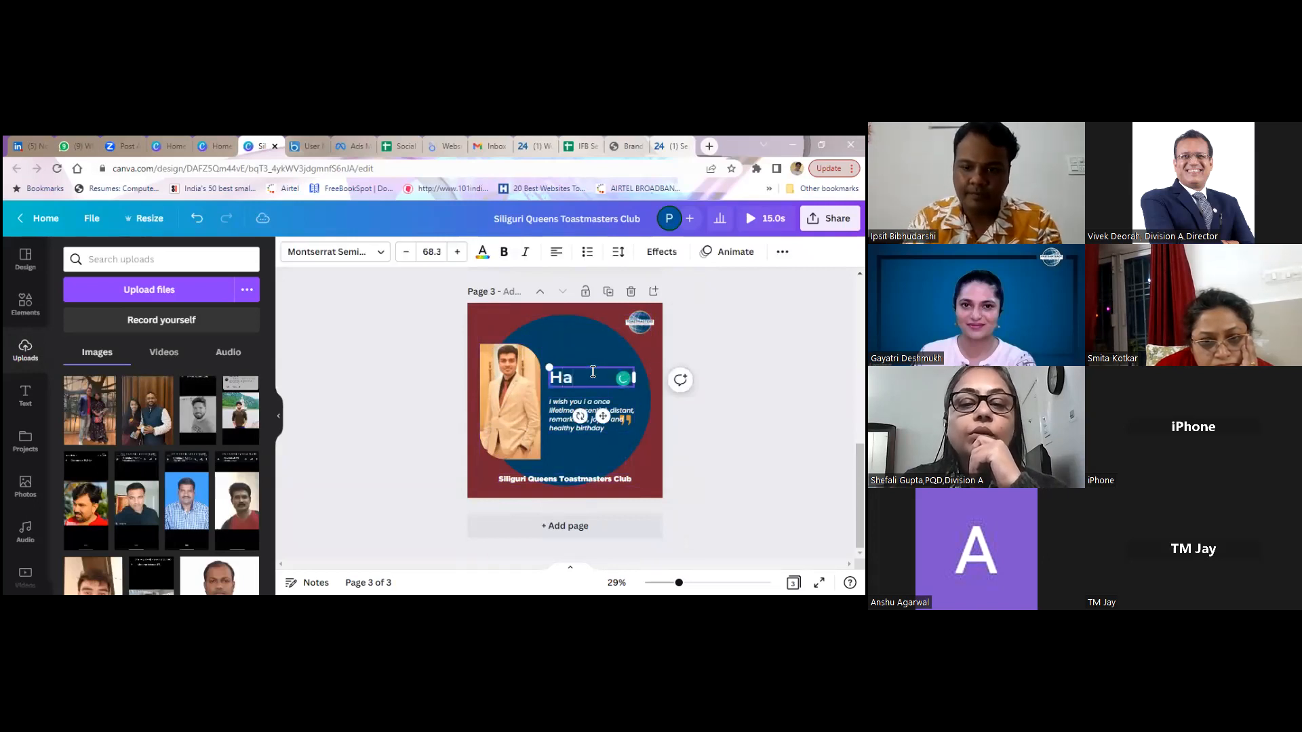
{"action": "type", "text": "ppy"}
{"action": "key", "text": "Return"}
{"action": "type", "text": "Birthday"}
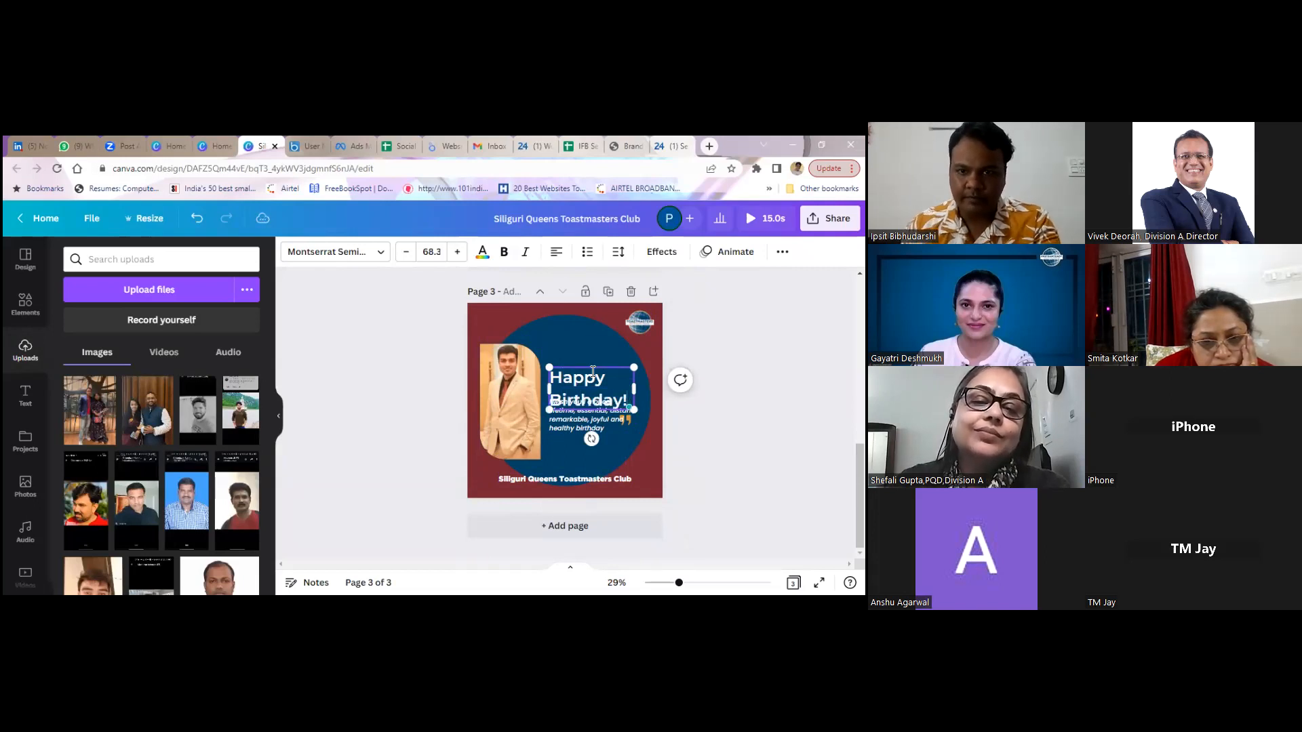
{"action": "type", "text": "!"}
{"action": "left_click", "coordinate": [673, 399]}
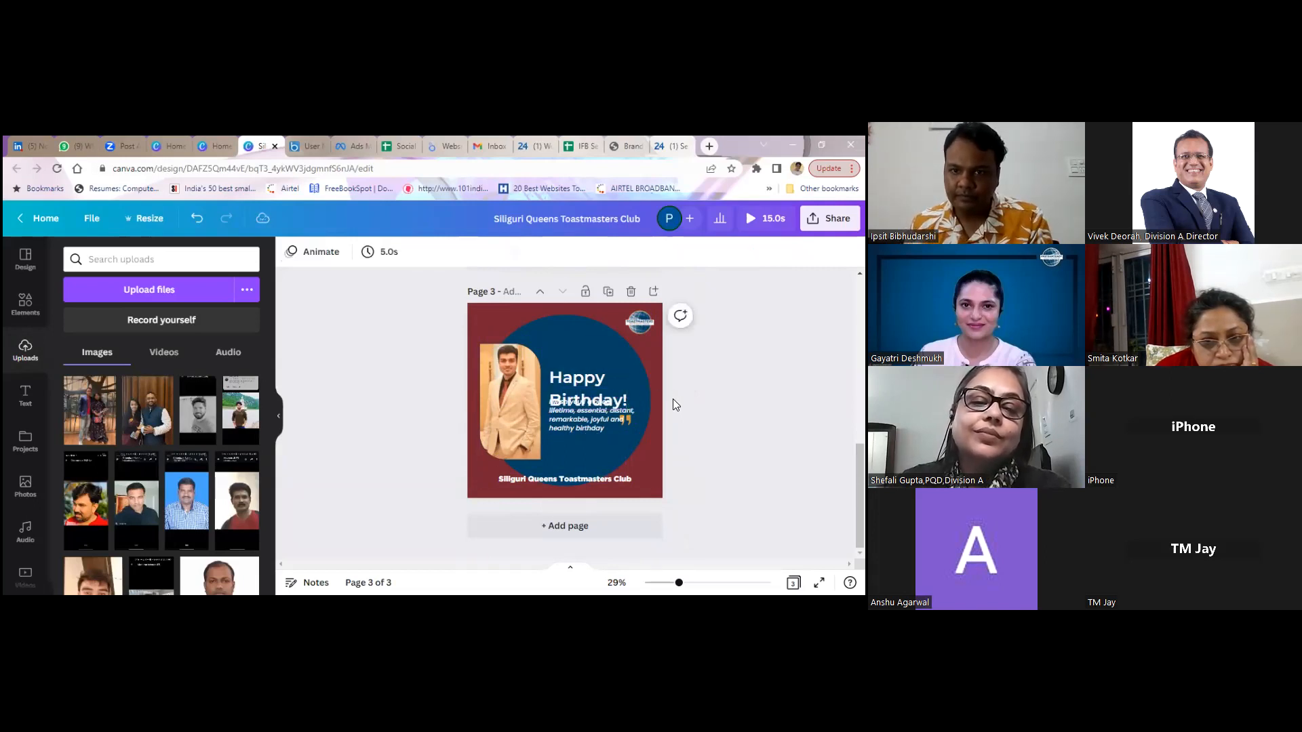
{"action": "mouse_move", "coordinate": [589, 391]}
{"action": "left_mouse_down"}
{"action": "mouse_move", "coordinate": [581, 359]}
{"action": "mouse_move", "coordinate": [584, 372]}
{"action": "left_mouse_up"}
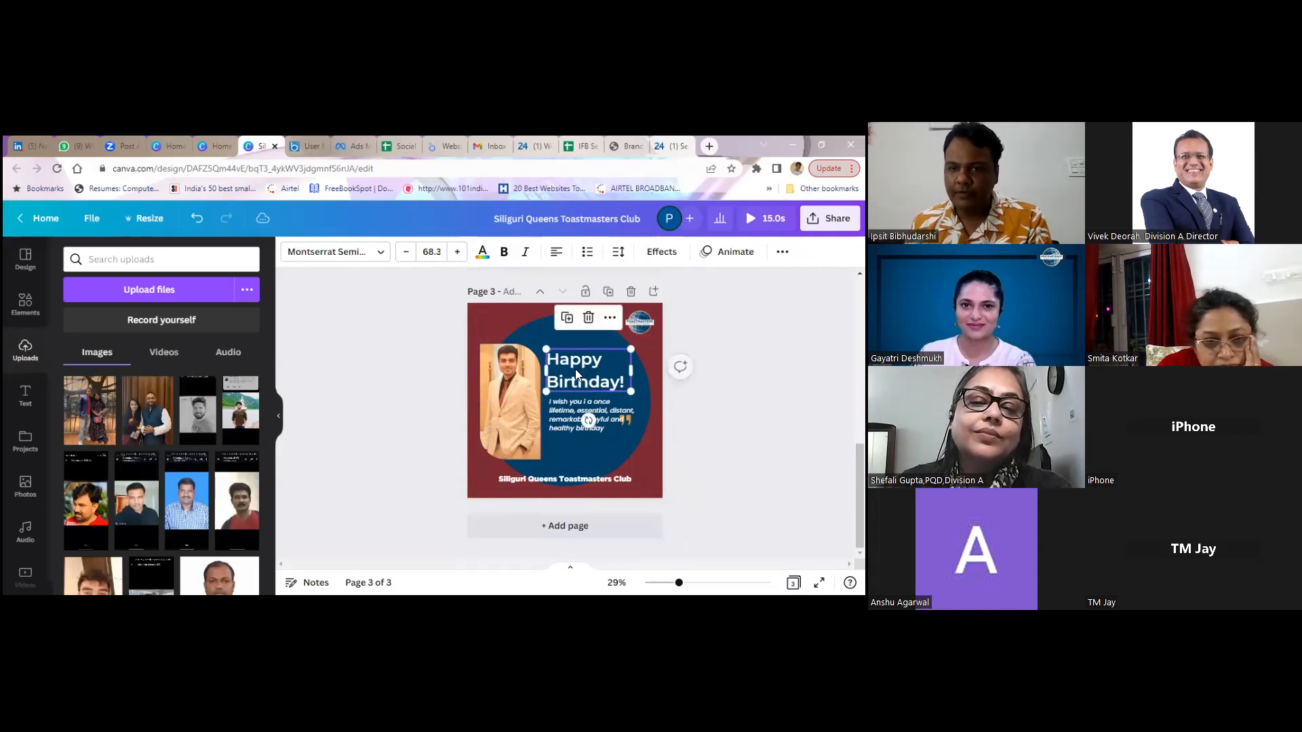
{"action": "left_click", "coordinate": [404, 382]}
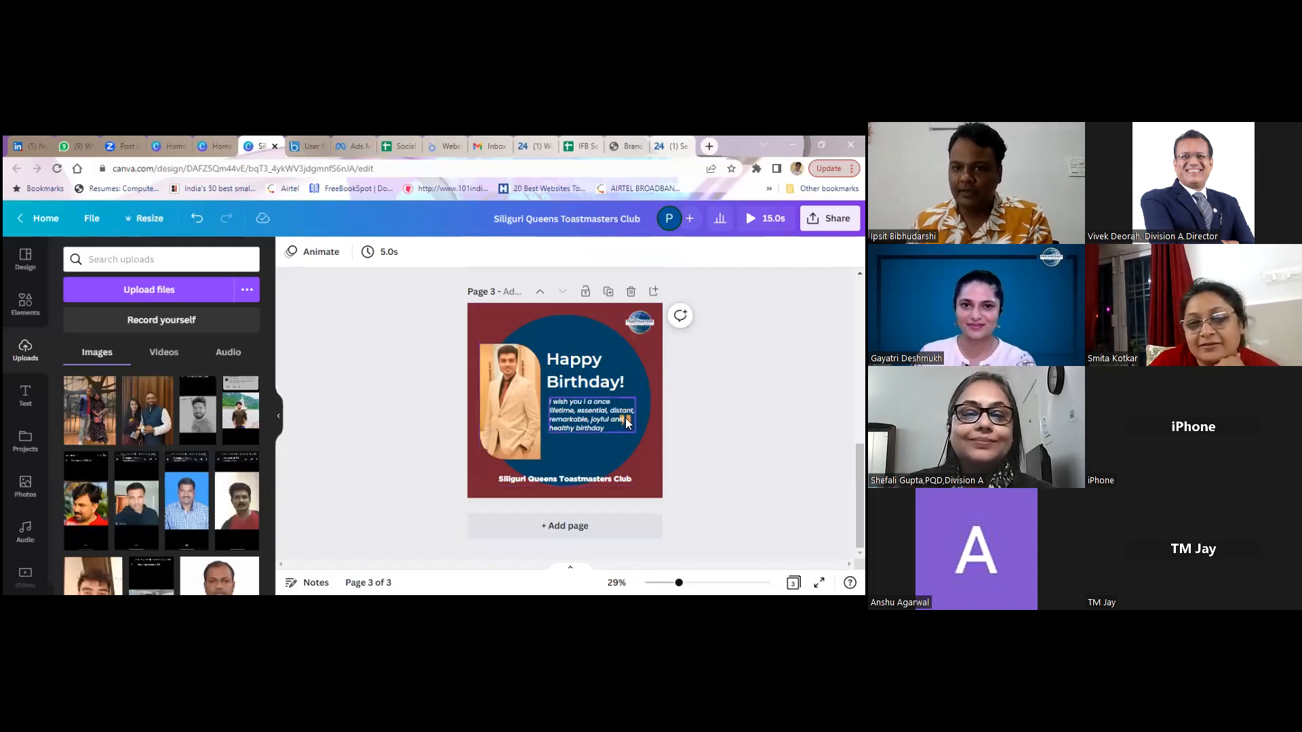
Align the wish text under the "Happy Birthday!" heading and place the orange quotation mark below it
{"action": "left_click_drag", "start_coordinate": [615, 411], "coordinate": [608, 403]}
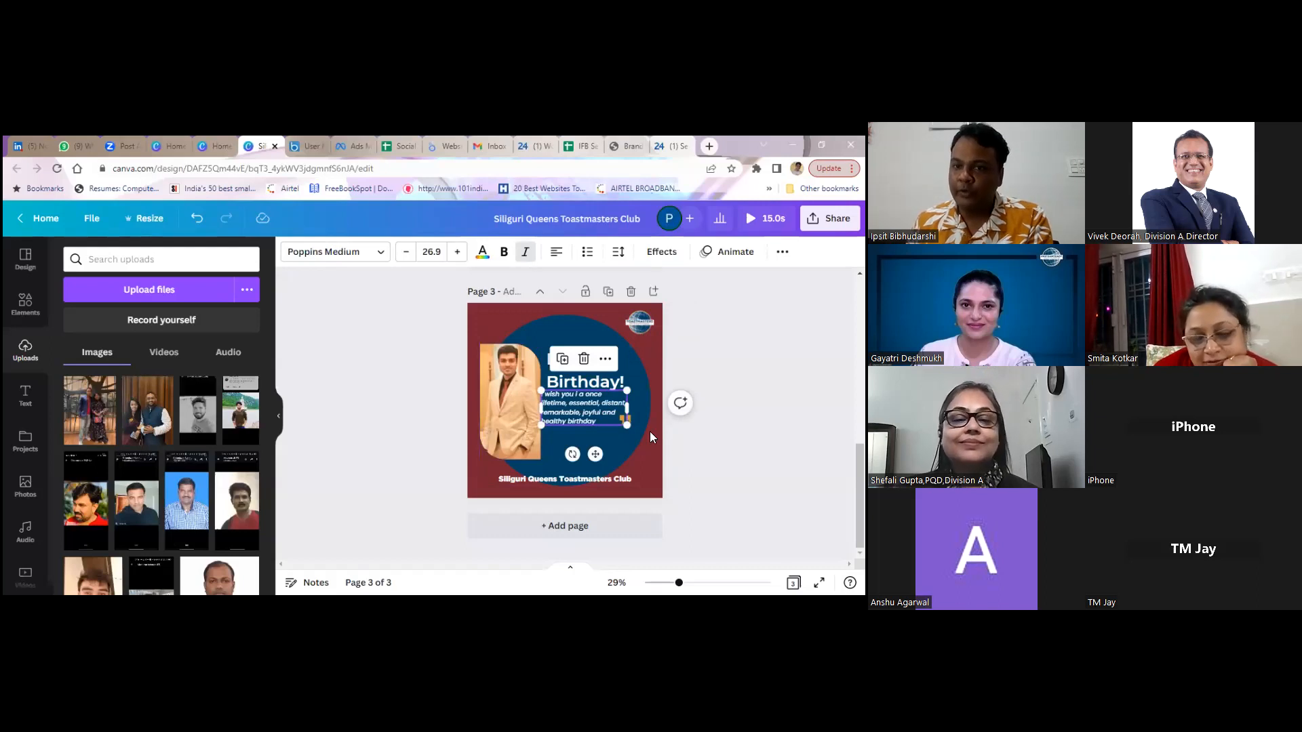
{"action": "left_click", "coordinate": [649, 432]}
{"action": "left_click", "coordinate": [625, 419]}
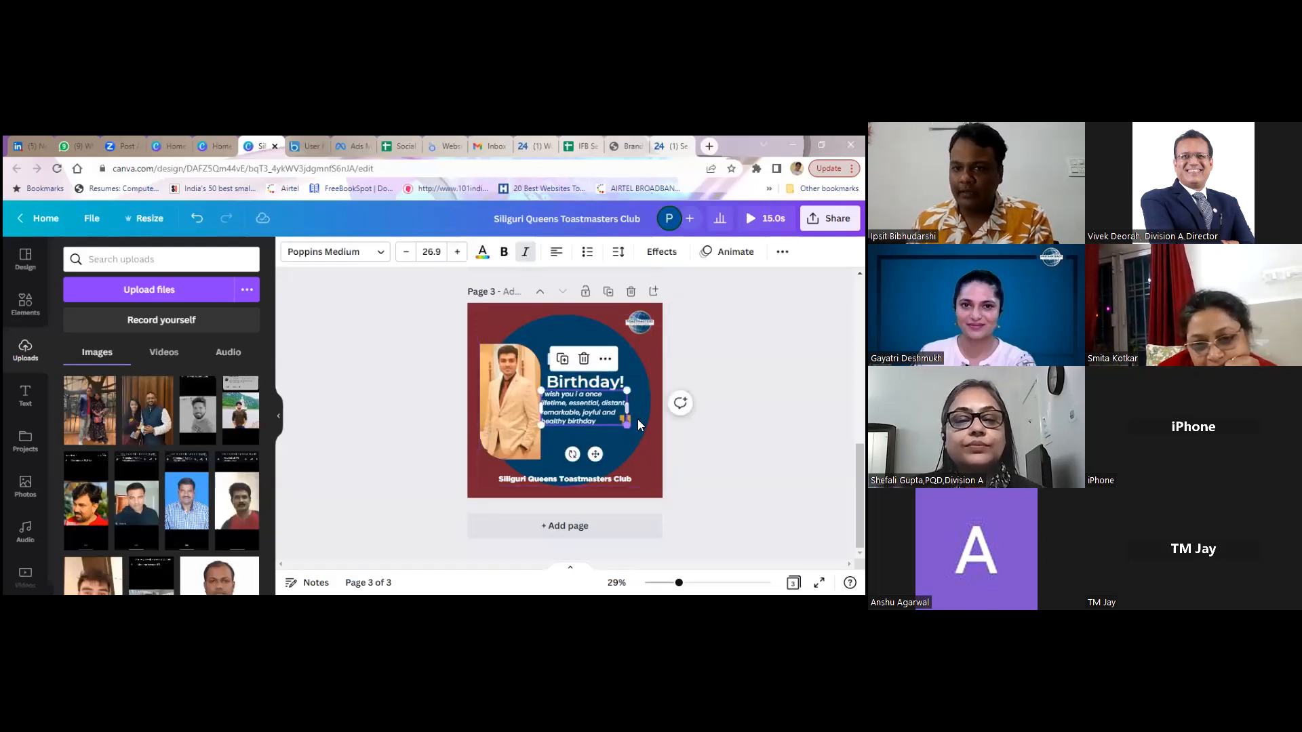
{"action": "left_click", "coordinate": [640, 419]}
{"action": "left_click", "coordinate": [627, 423]}
{"action": "left_click_drag", "start_coordinate": [628, 430], "coordinate": [583, 428]}
{"action": "left_click", "coordinate": [417, 396]}
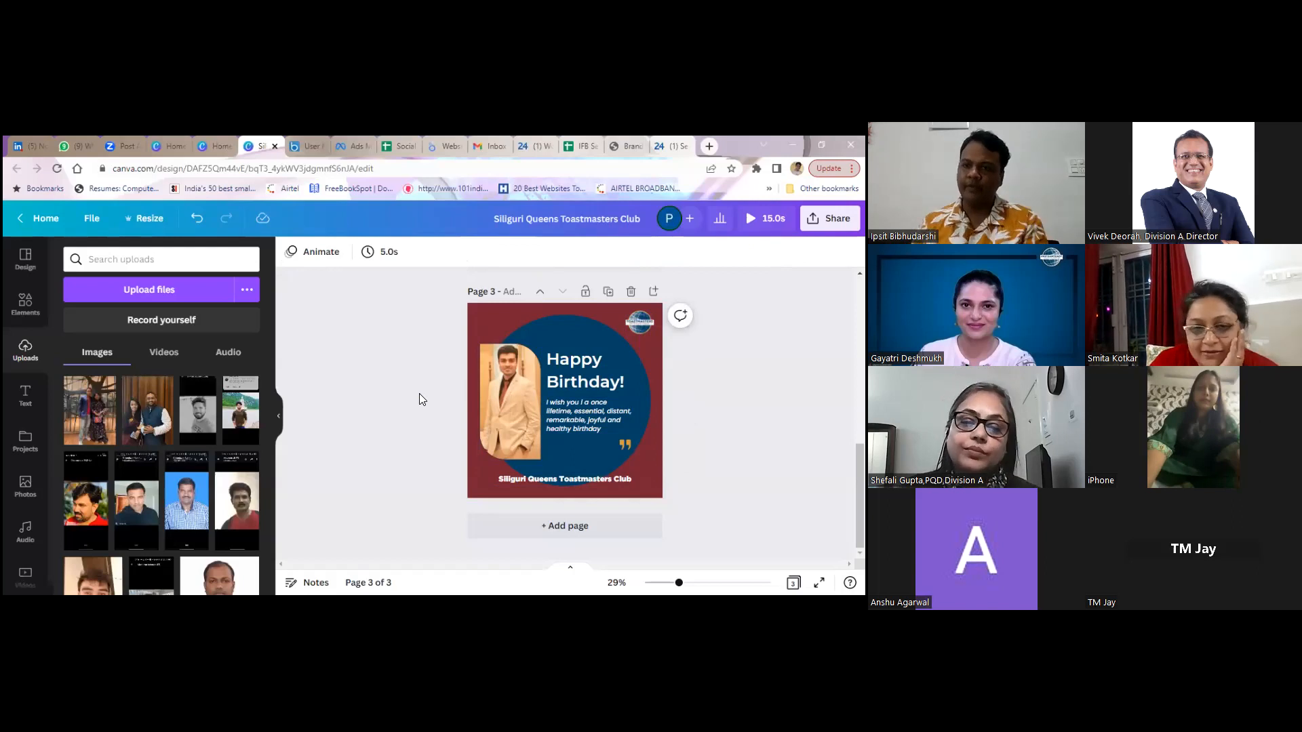
Review the message, meeting details and birthday pages of the design
{"action": "scroll", "coordinate": [402, 405], "scroll_direction": "up", "scroll_amount": 1}
{"action": "scroll", "coordinate": [401, 400], "scroll_direction": "down", "scroll_amount": 1}
{"action": "scroll", "coordinate": [400, 398], "scroll_direction": "up", "scroll_amount": 4}
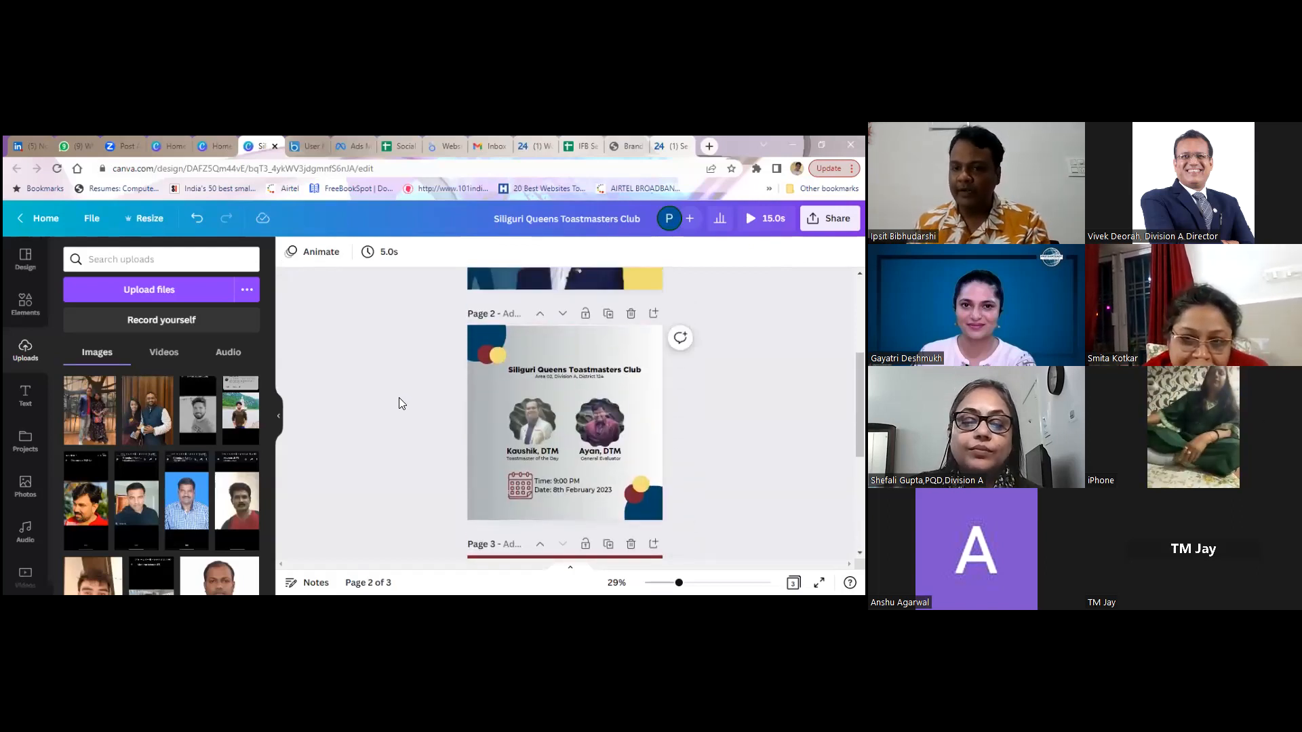
{"action": "scroll", "coordinate": [399, 404], "scroll_direction": "down", "scroll_amount": 3}
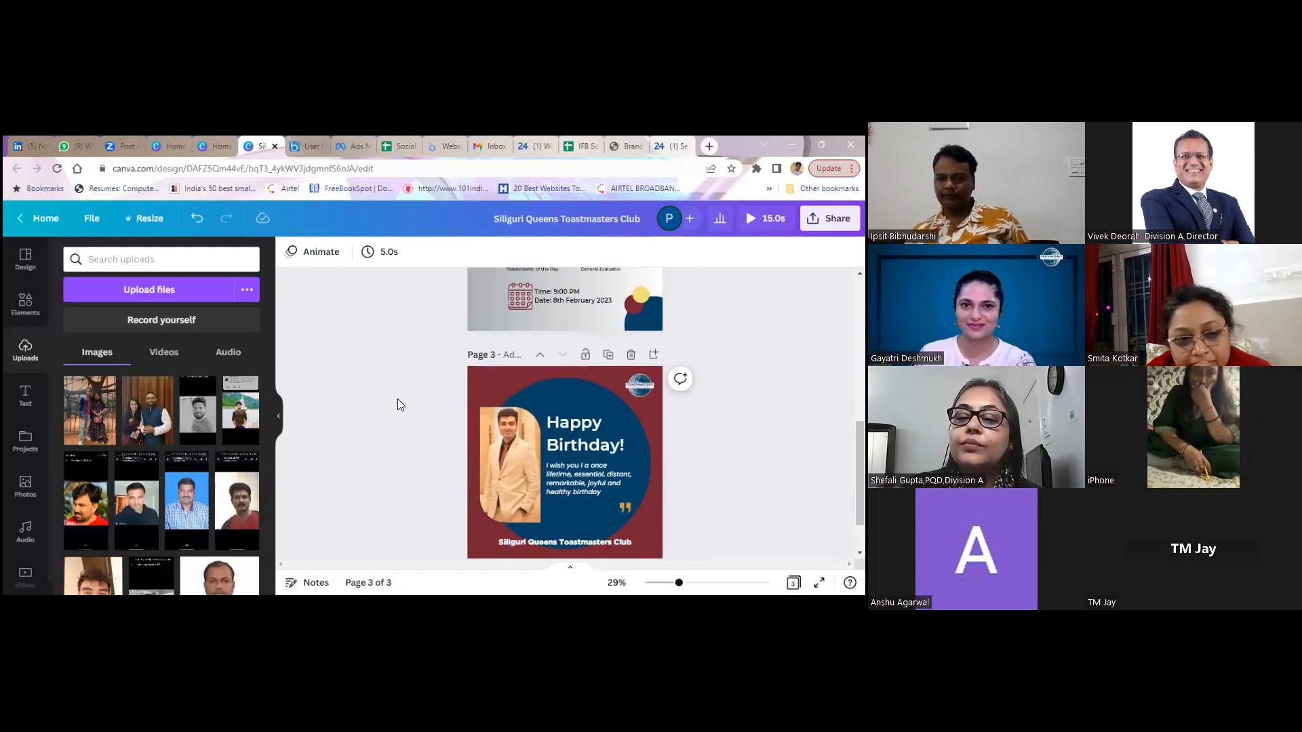
{"action": "scroll", "coordinate": [377, 404], "scroll_direction": "down", "scroll_amount": 1}
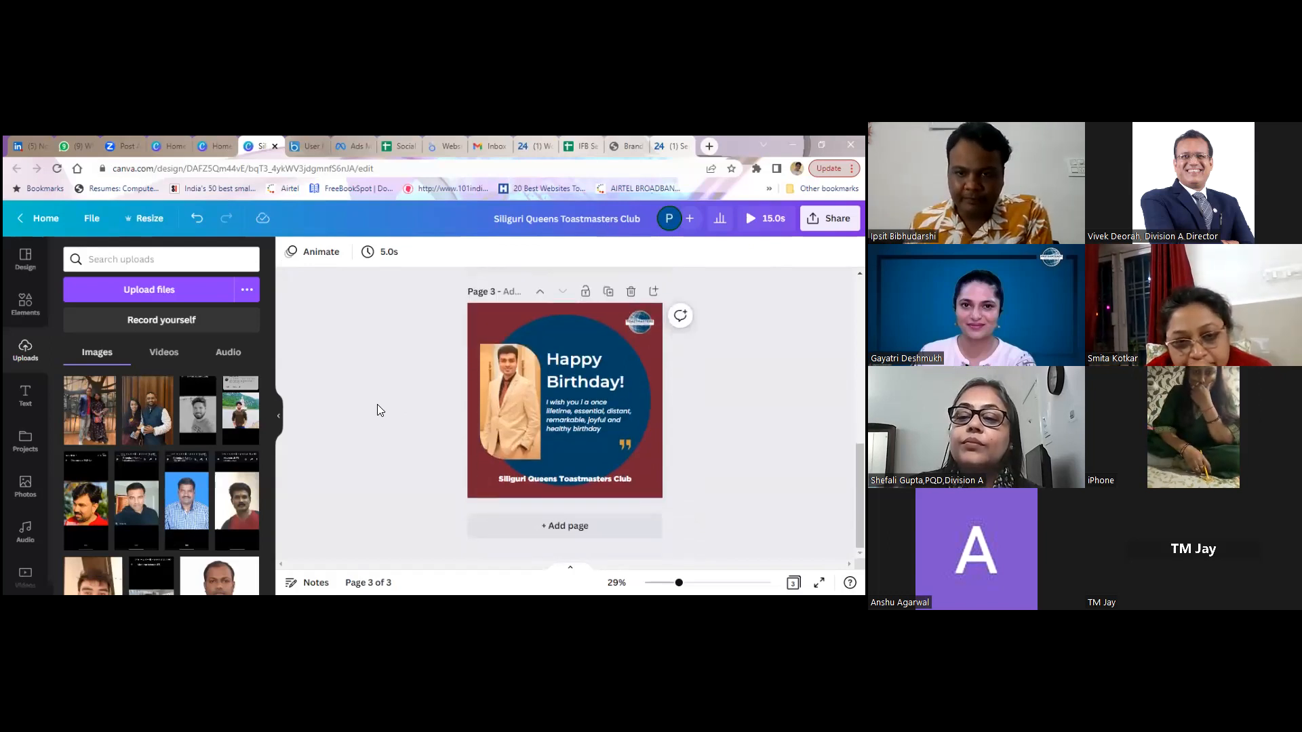
{"action": "scroll", "coordinate": [377, 404], "scroll_direction": "up", "scroll_amount": 5}
{"action": "scroll", "coordinate": [376, 404], "scroll_direction": "up", "scroll_amount": 2}
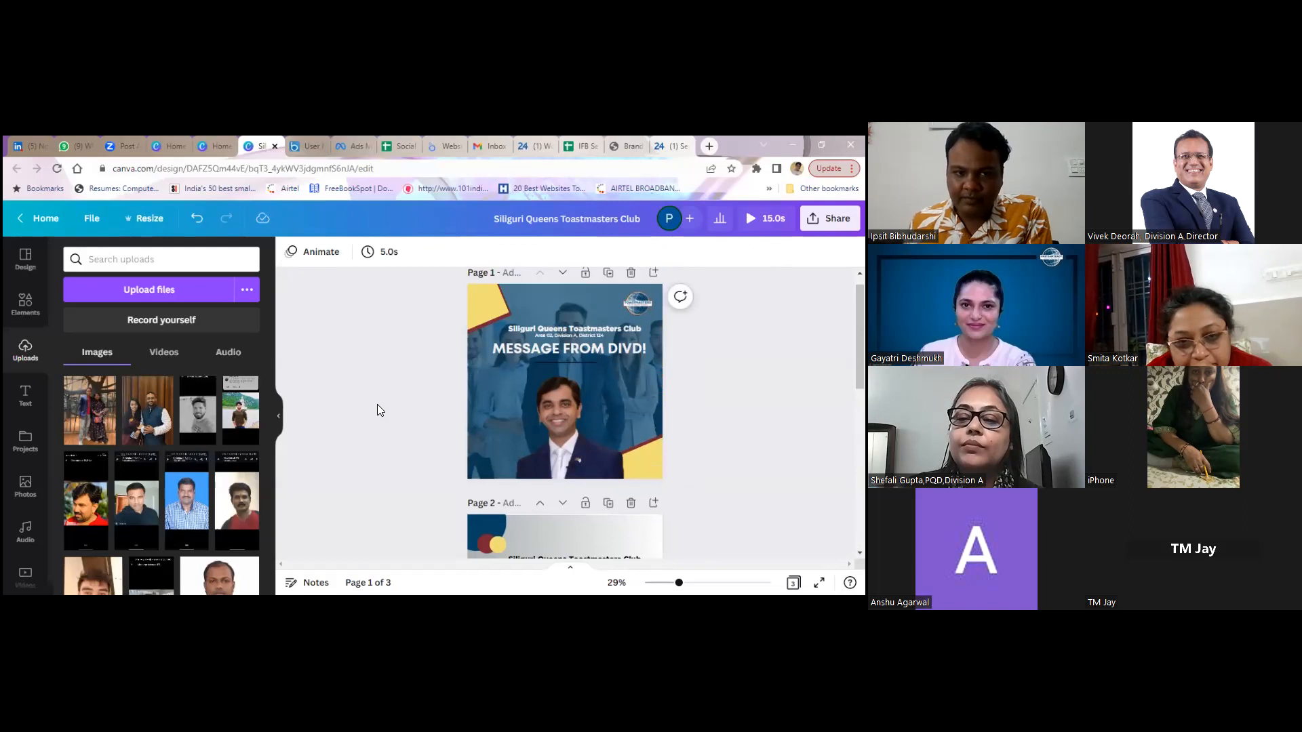
{"action": "scroll", "coordinate": [377, 405], "scroll_direction": "down", "scroll_amount": 5}
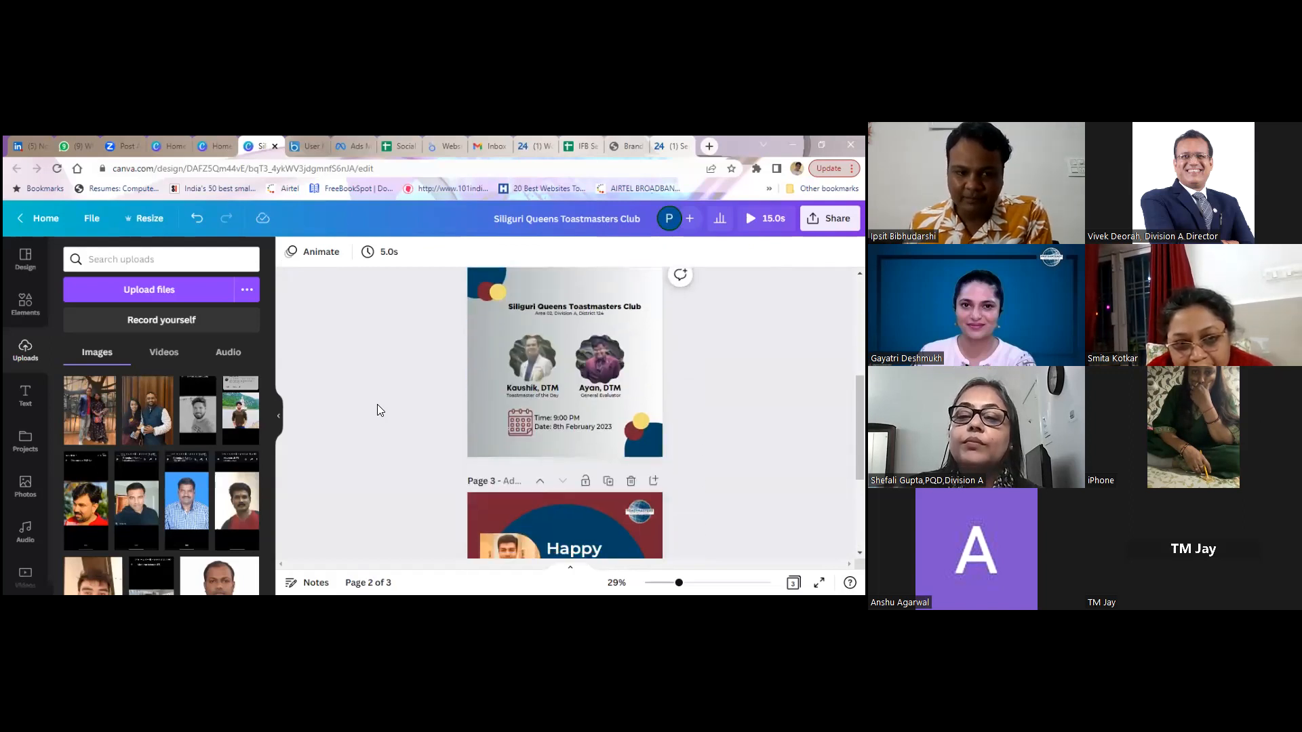
{"action": "scroll", "coordinate": [377, 405], "scroll_direction": "down", "scroll_amount": 1}
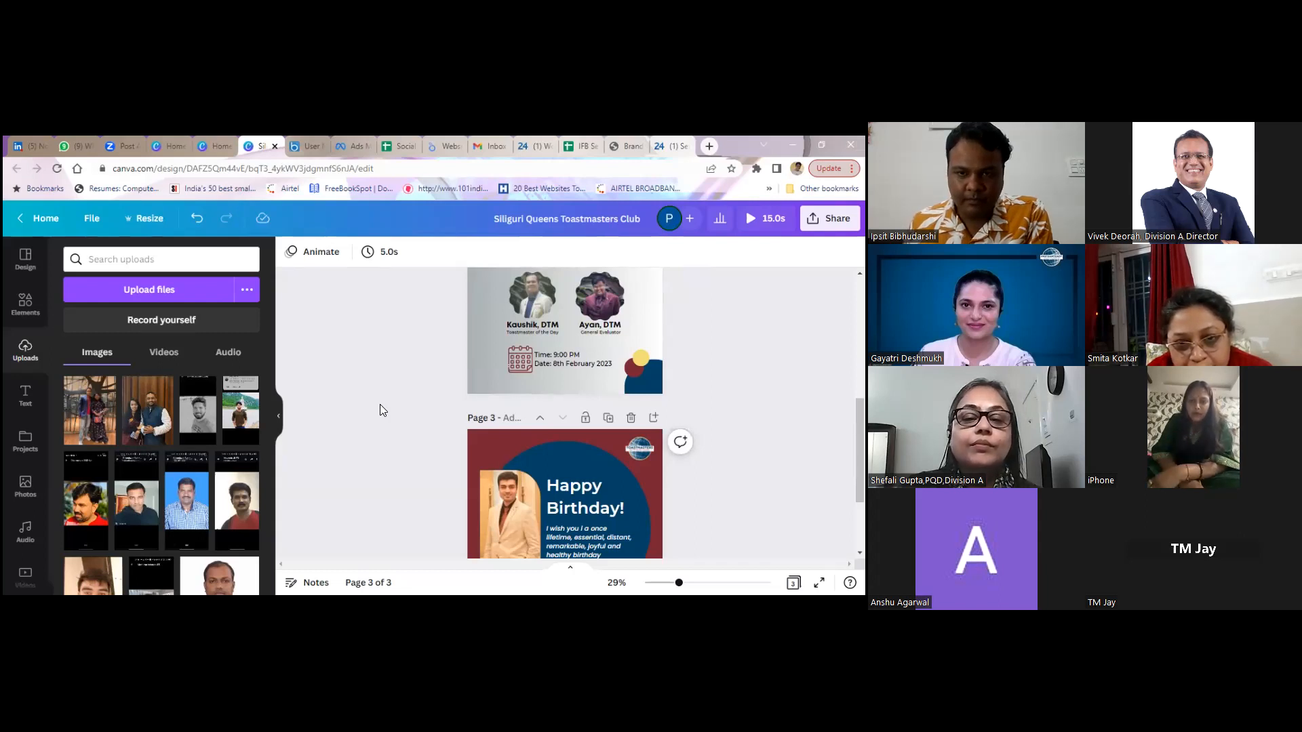
{"action": "scroll", "coordinate": [379, 409], "scroll_direction": "up", "scroll_amount": 2}
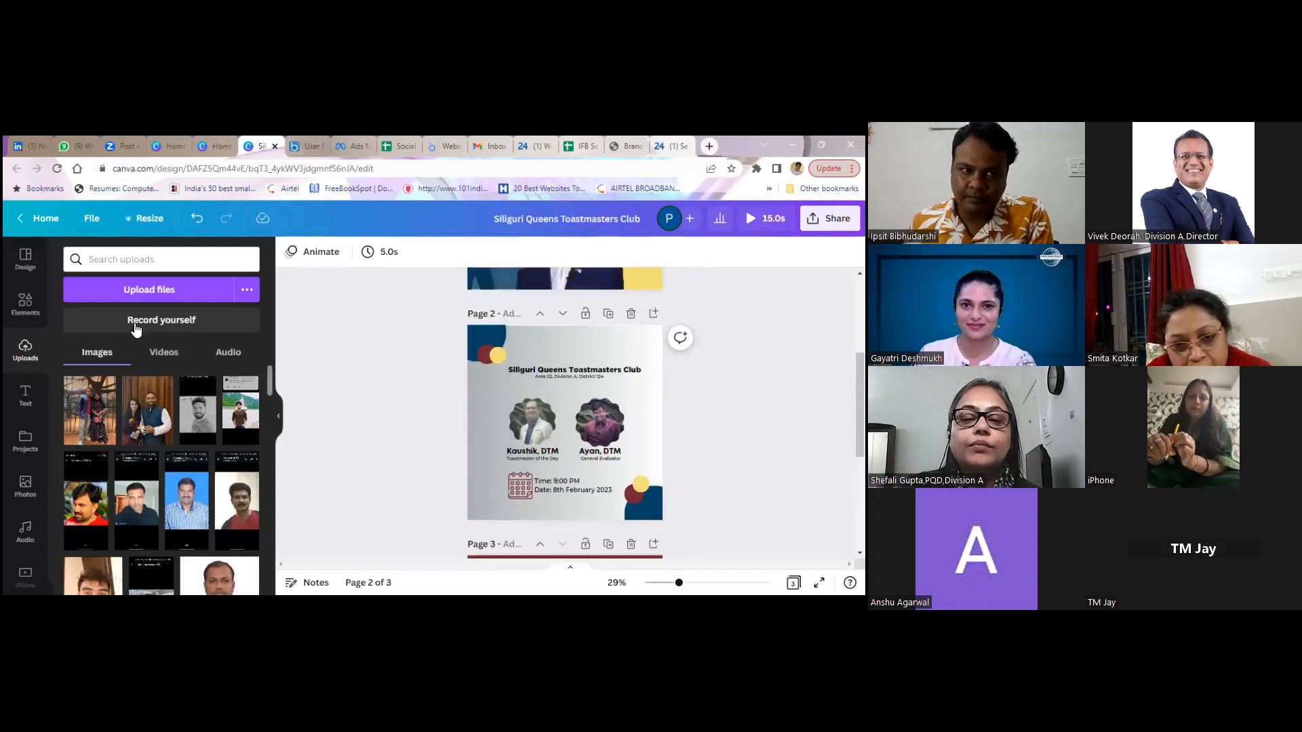
Search the elements library for "graphs"
{"action": "left_click", "coordinate": [25, 305]}
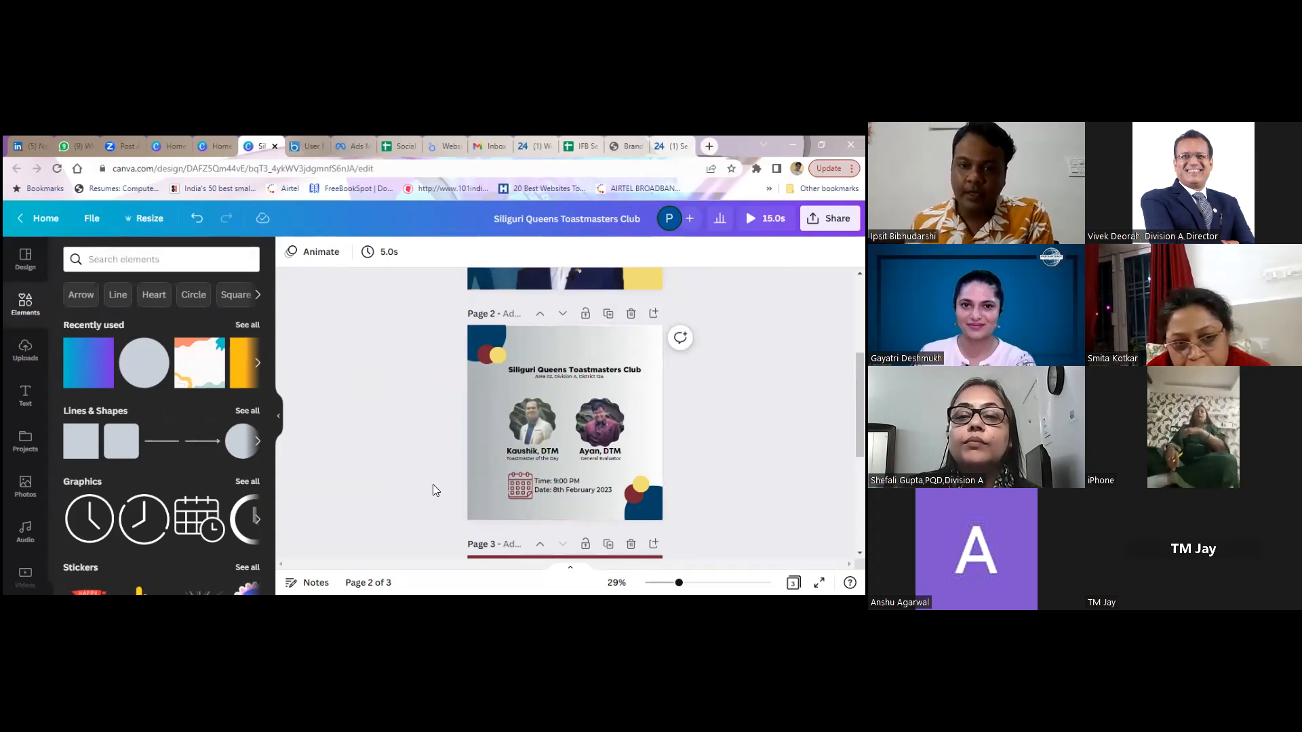
{"action": "left_click", "coordinate": [162, 258]}
{"action": "type", "text": "gr"}
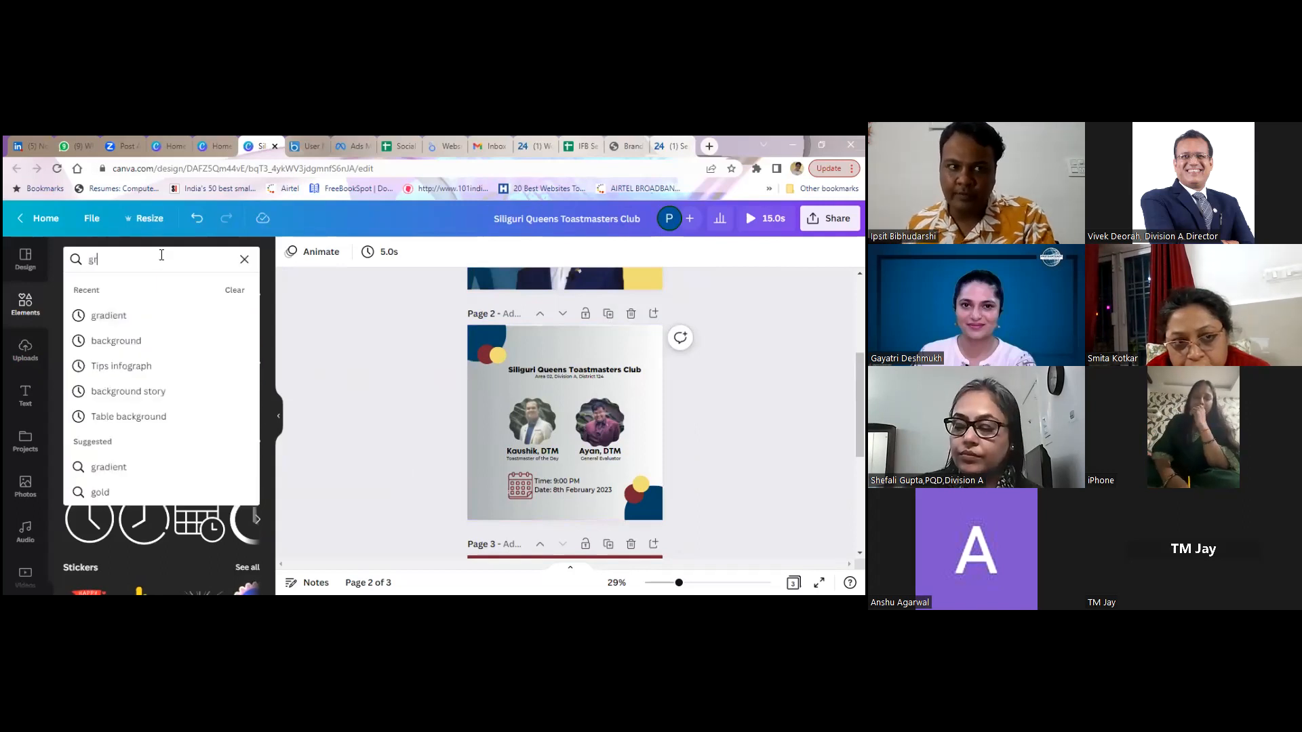
{"action": "type", "text": "aphs"}
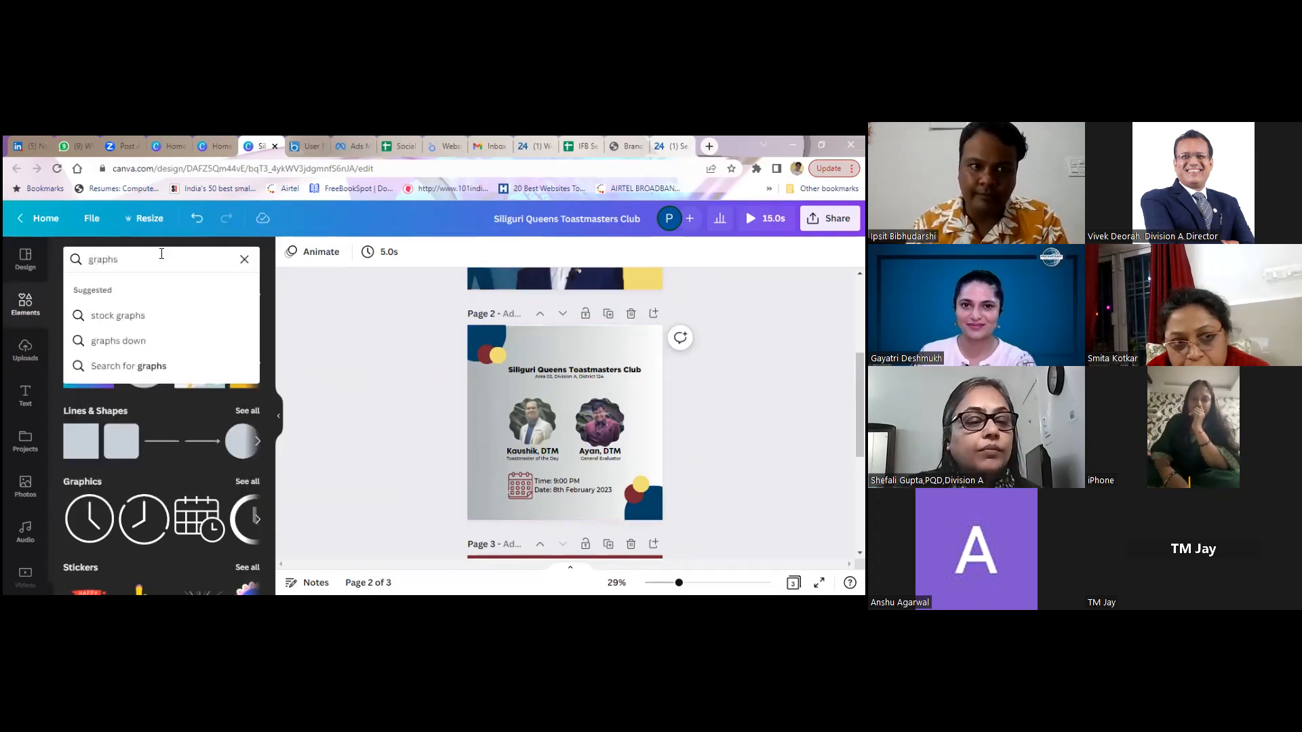
{"action": "key", "text": "Return"}
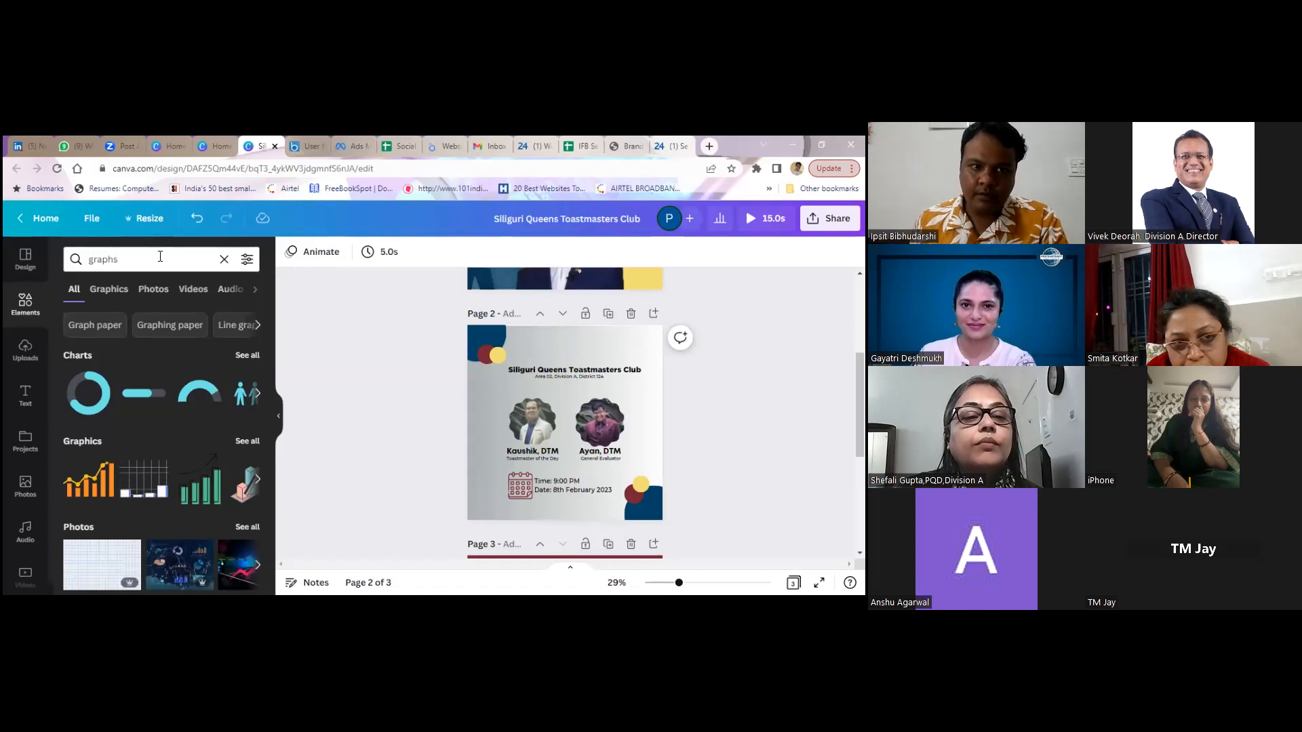
{"action": "left_click", "coordinate": [255, 394]}
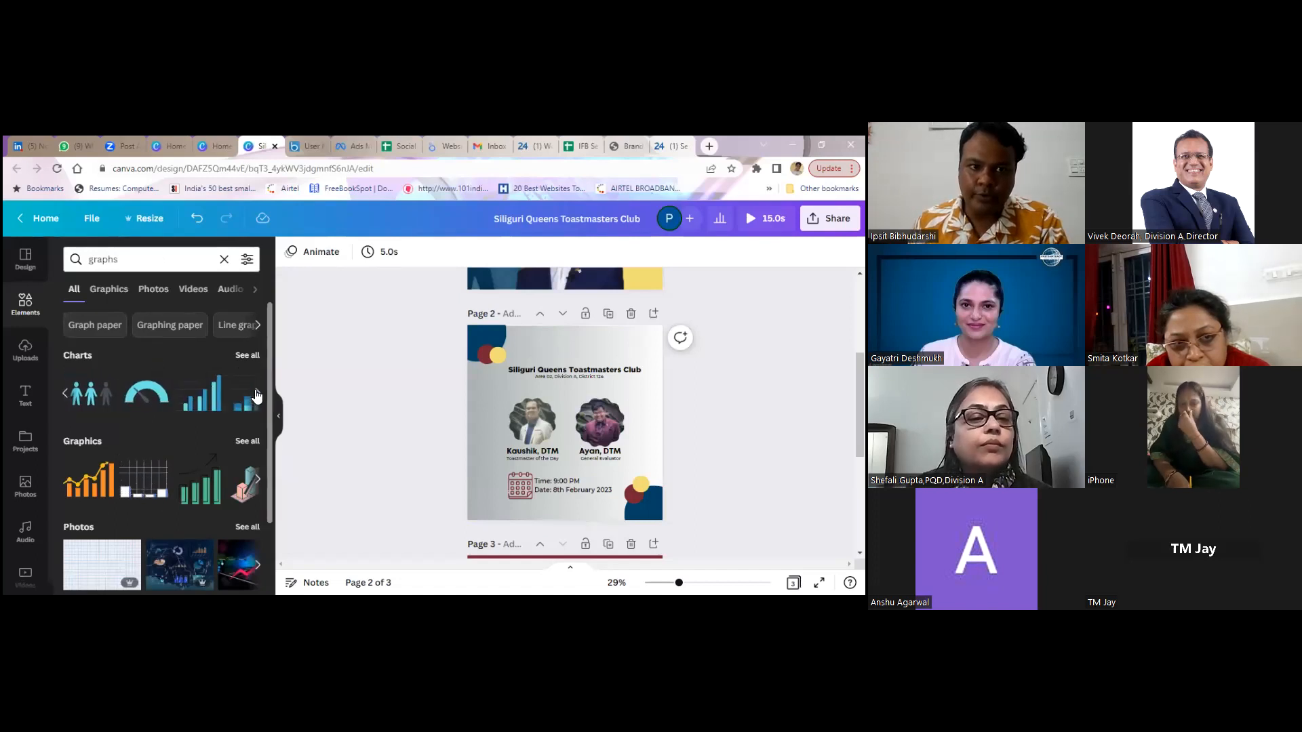
{"action": "left_click", "coordinate": [202, 393]}
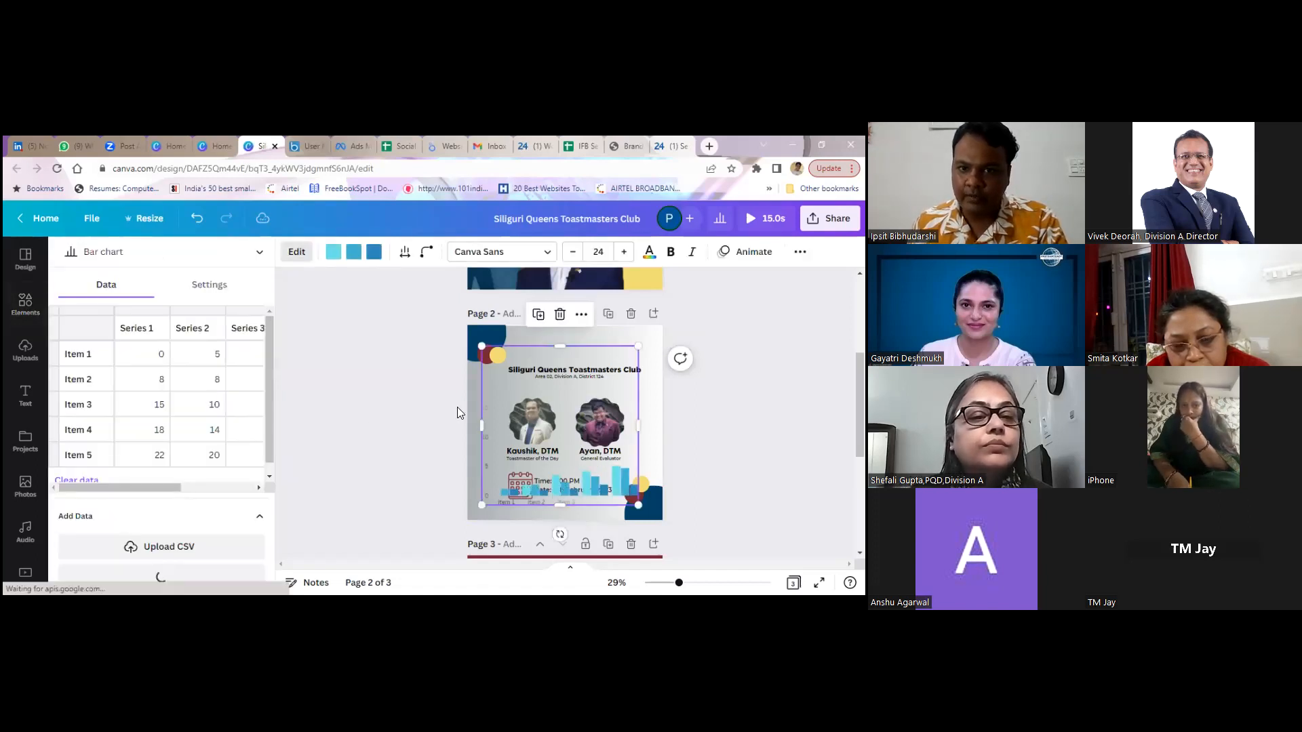
{"action": "key", "text": "Delete"}
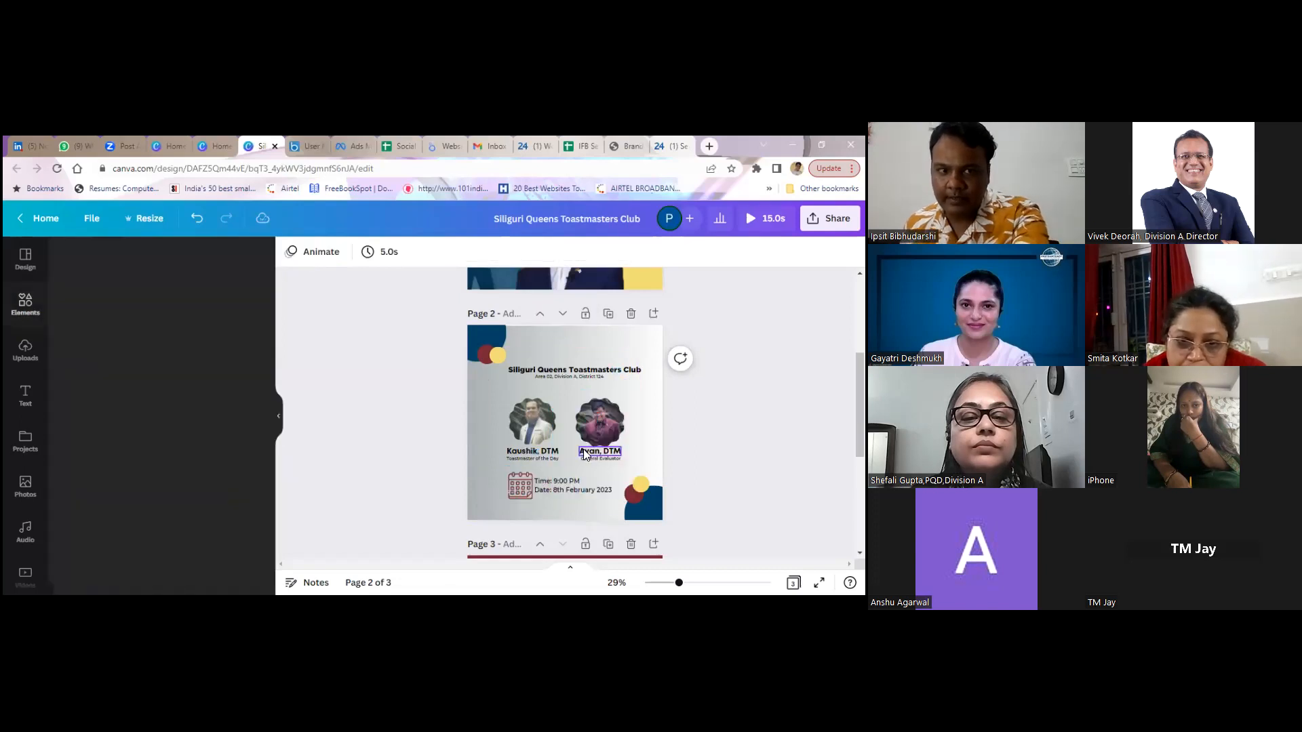
Add a fourth page after the birthday page and place a multi-series bar chart on it
{"action": "scroll", "coordinate": [580, 458], "scroll_direction": "down", "scroll_amount": 4}
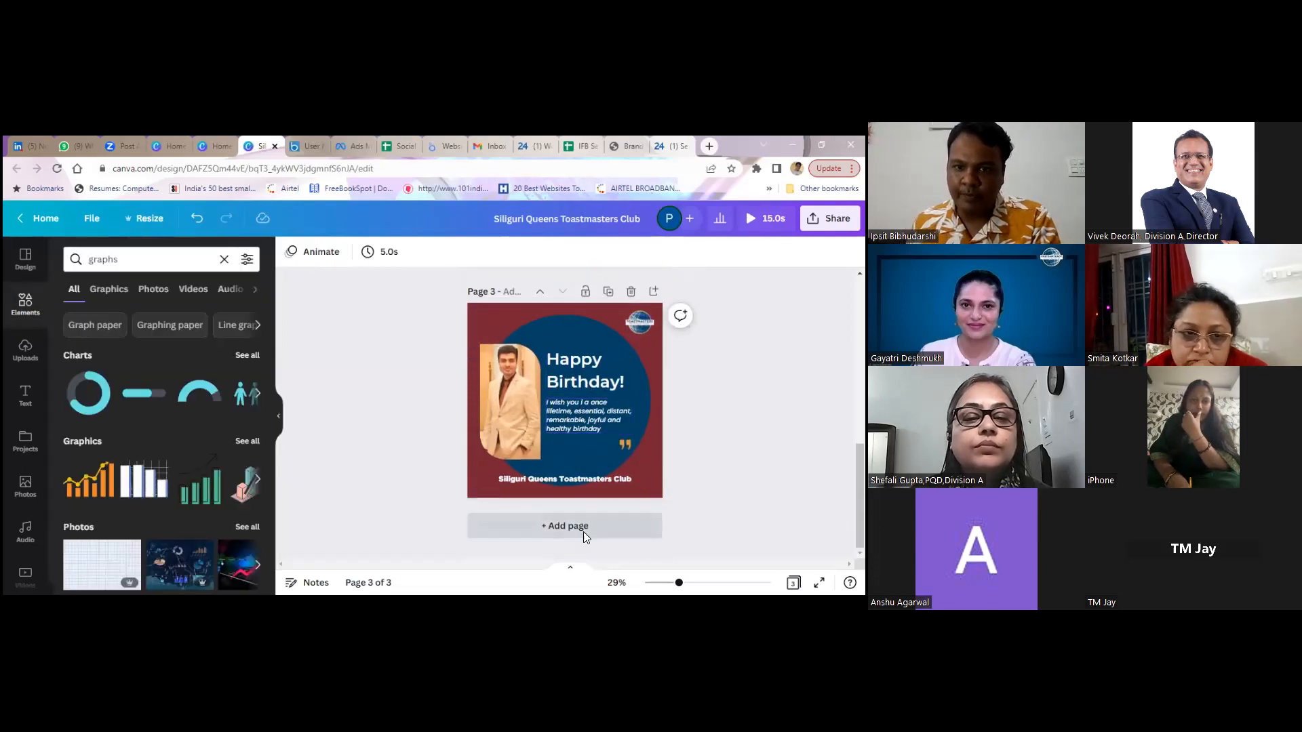
{"action": "left_click", "coordinate": [581, 527]}
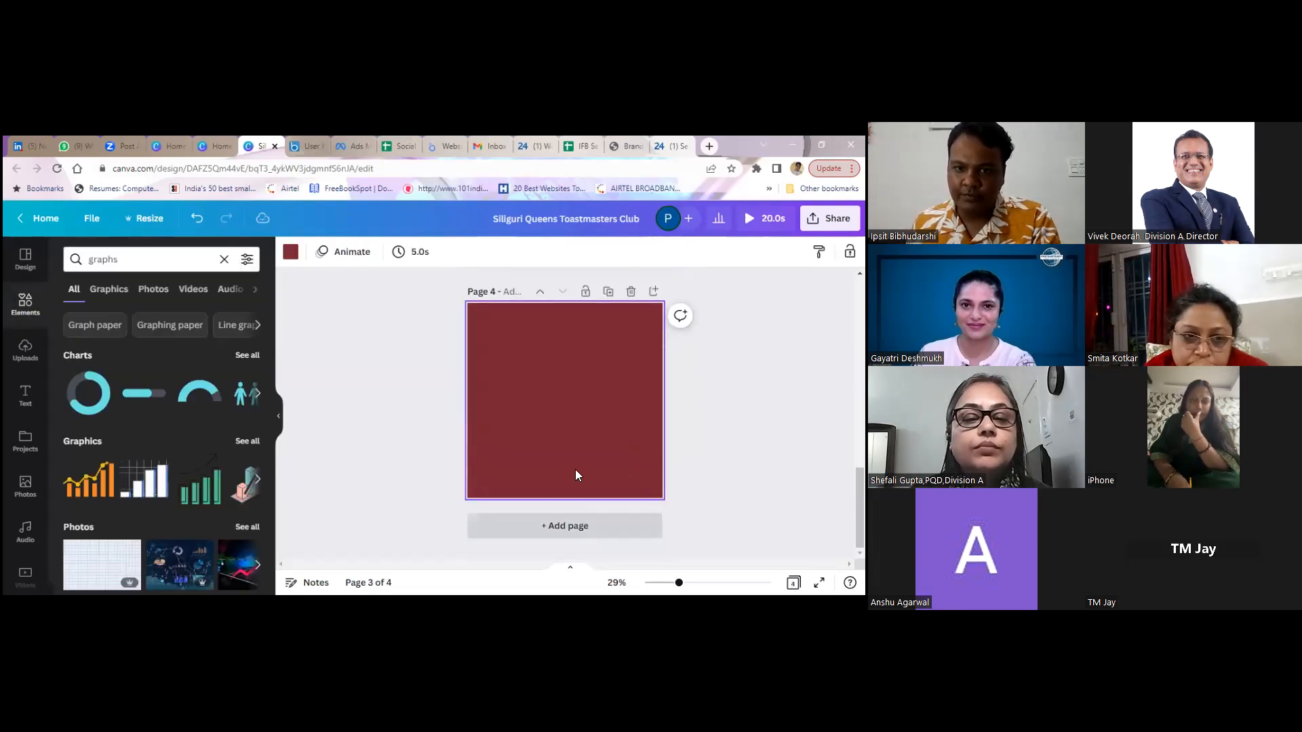
{"action": "left_click", "coordinate": [257, 395]}
{"action": "left_click", "coordinate": [205, 393]}
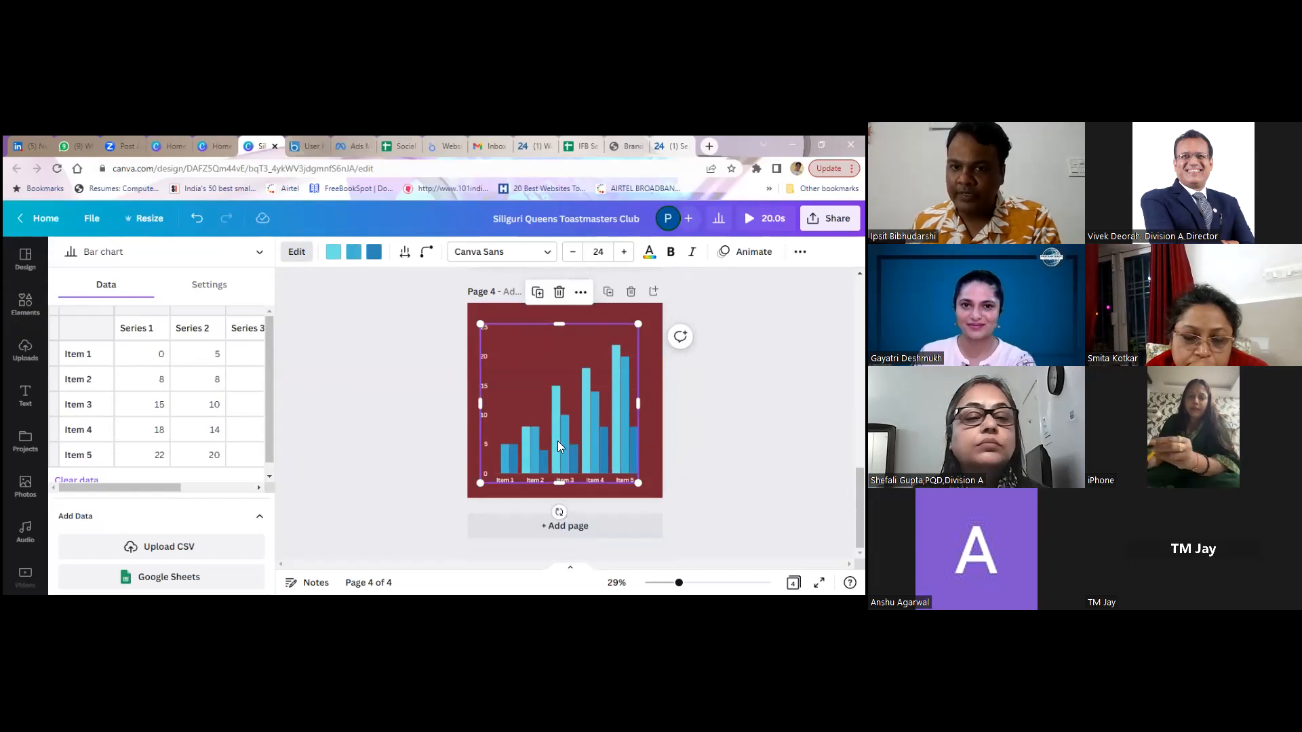
Recolour the three series of the page 4 bar chart yellow, maroon and grey from the document colours
{"action": "mouse_move", "coordinate": [153, 487]}
{"action": "left_mouse_down"}
{"action": "mouse_move", "coordinate": [227, 493]}
{"action": "mouse_move", "coordinate": [145, 494]}
{"action": "left_mouse_up"}
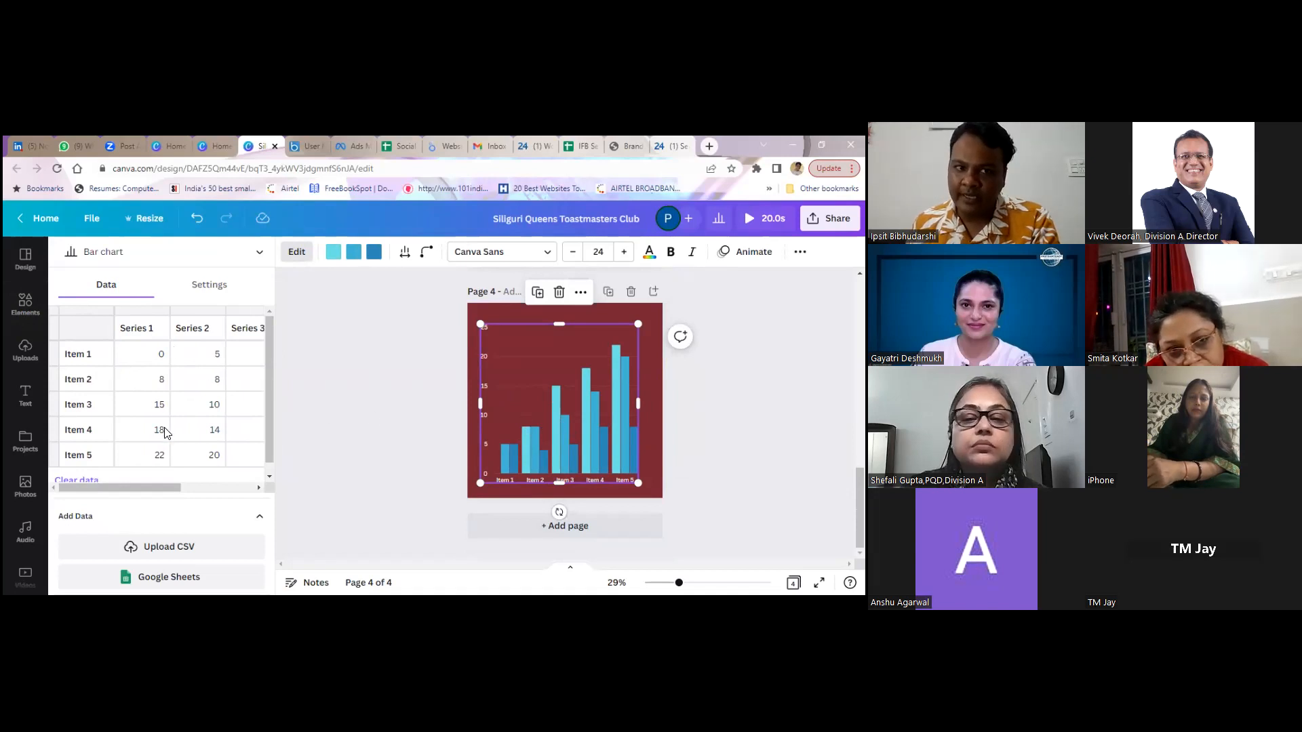
{"action": "scroll", "coordinate": [367, 344], "scroll_direction": "up", "scroll_amount": 2}
{"action": "scroll", "coordinate": [367, 344], "scroll_direction": "down", "scroll_amount": 2}
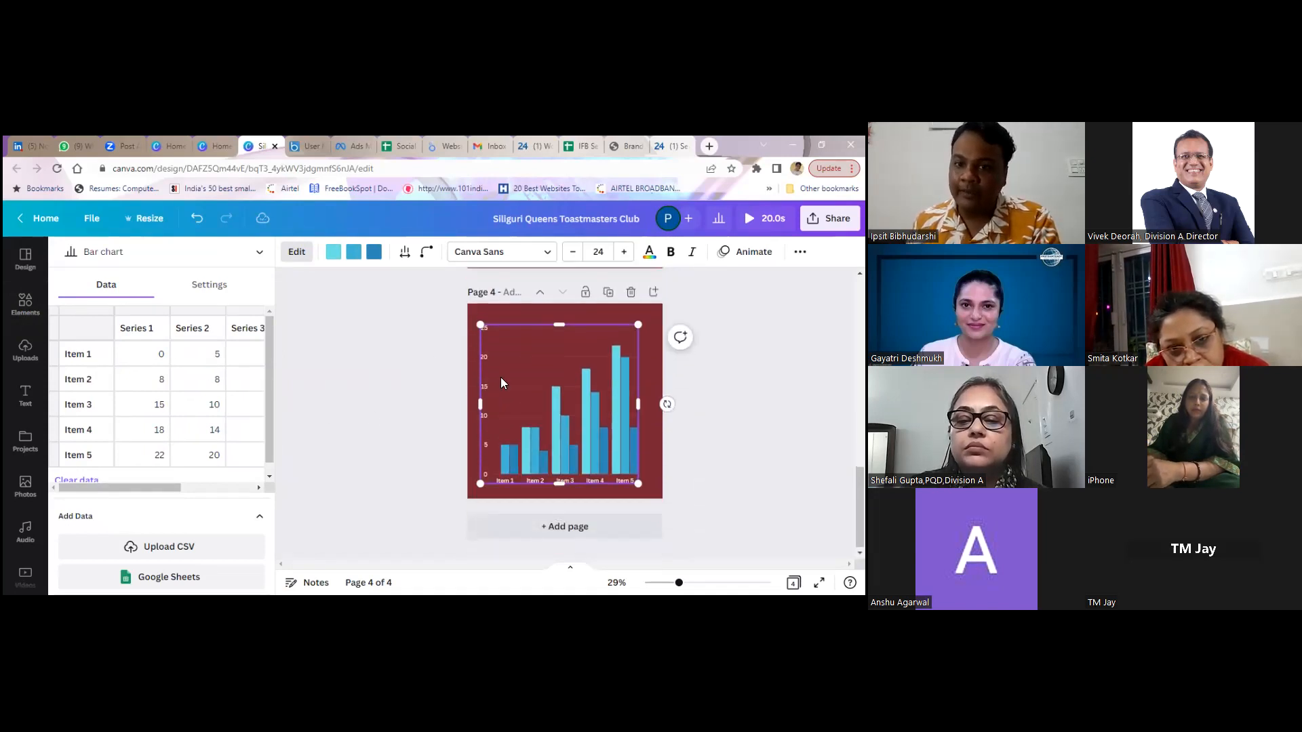
{"action": "left_click", "coordinate": [332, 253]}
{"action": "left_click", "coordinate": [211, 348]}
{"action": "left_click", "coordinate": [353, 253]}
{"action": "left_click", "coordinate": [110, 348]}
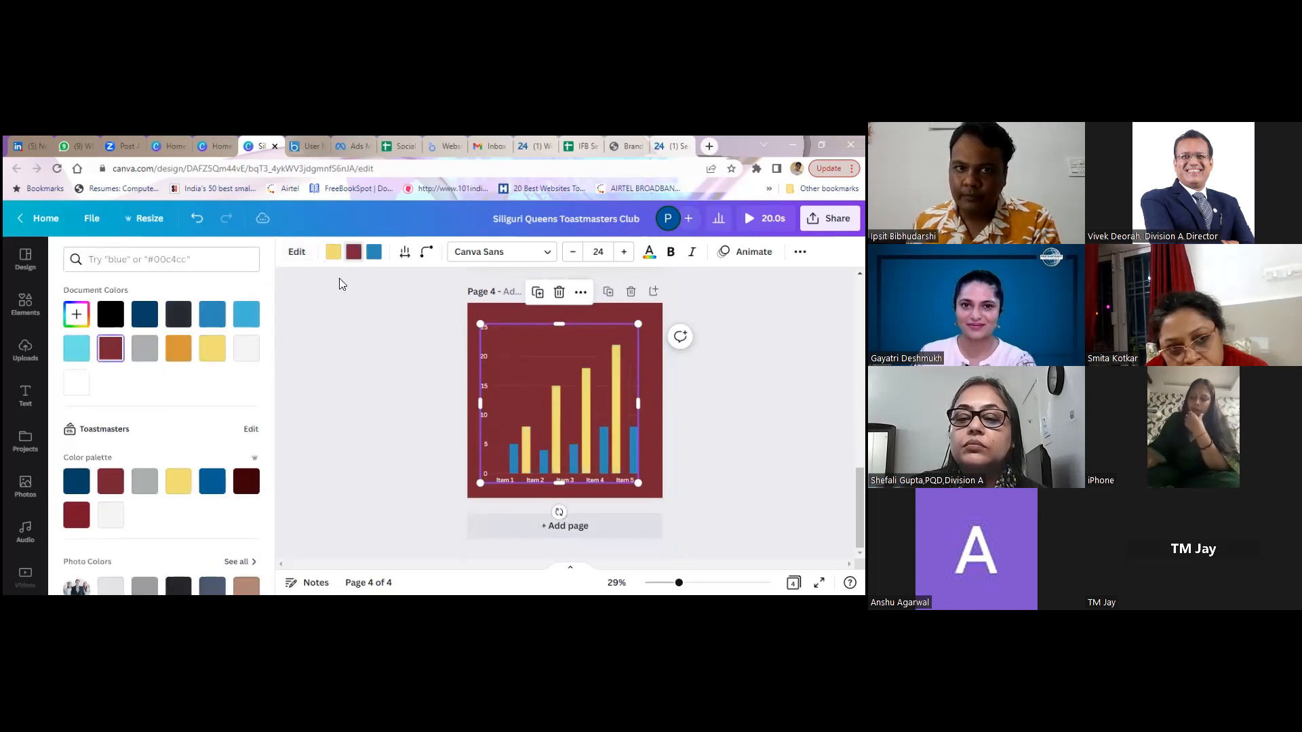
{"action": "left_click", "coordinate": [374, 252]}
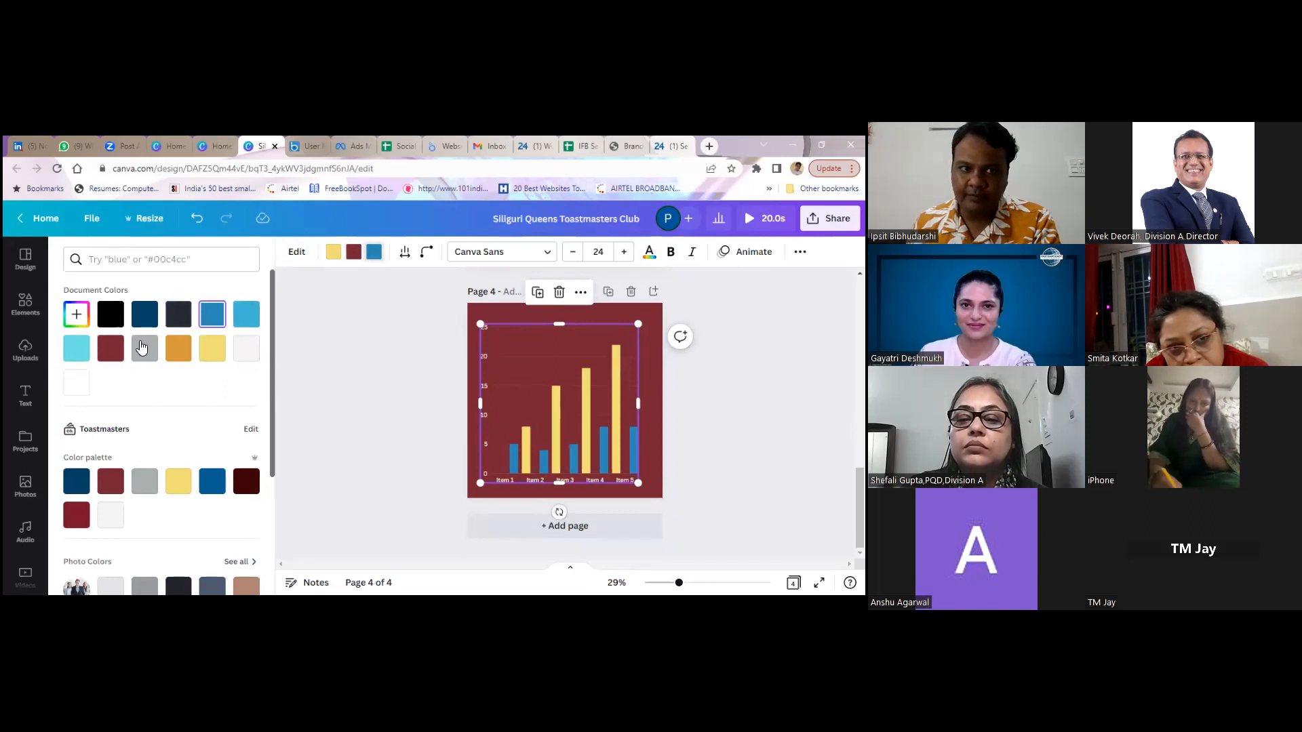
{"action": "left_click", "coordinate": [141, 349]}
{"action": "key", "text": "Escape"}
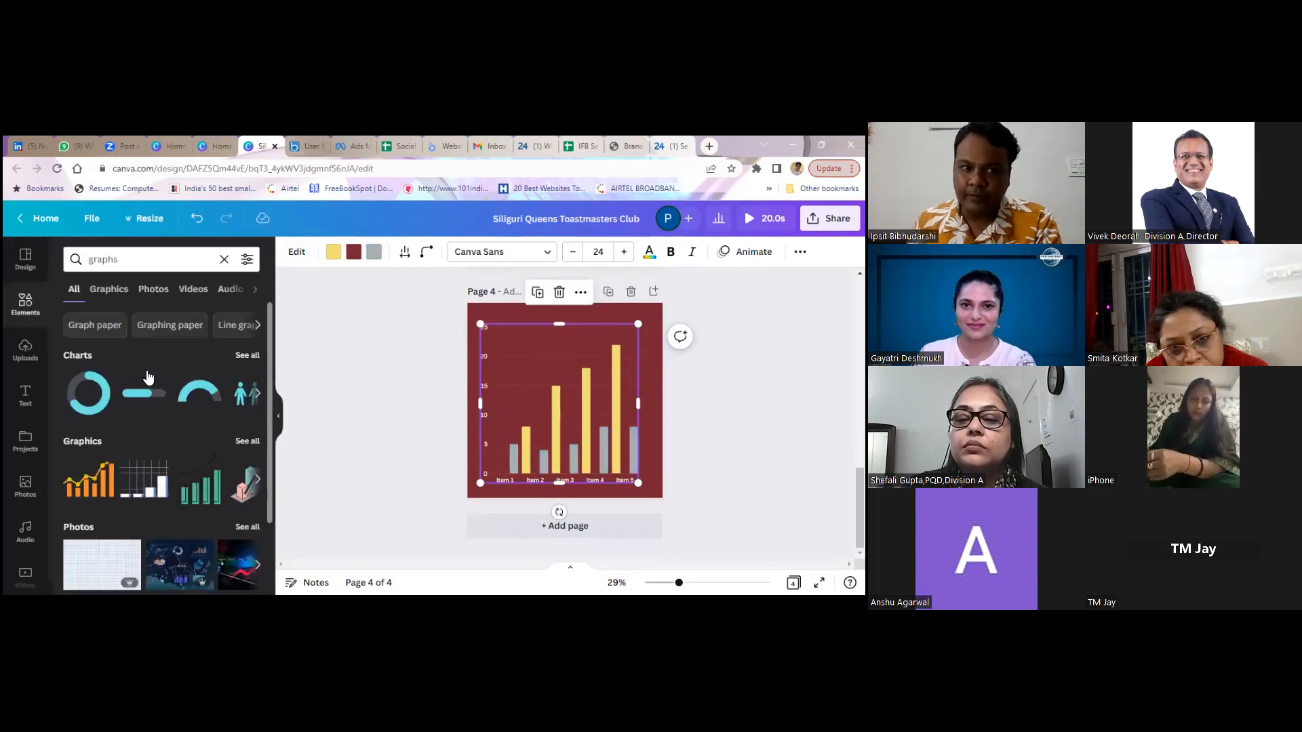
Try a progress ring and a line chart over the bar chart on page 4, deleting each one
{"action": "left_click", "coordinate": [82, 398]}
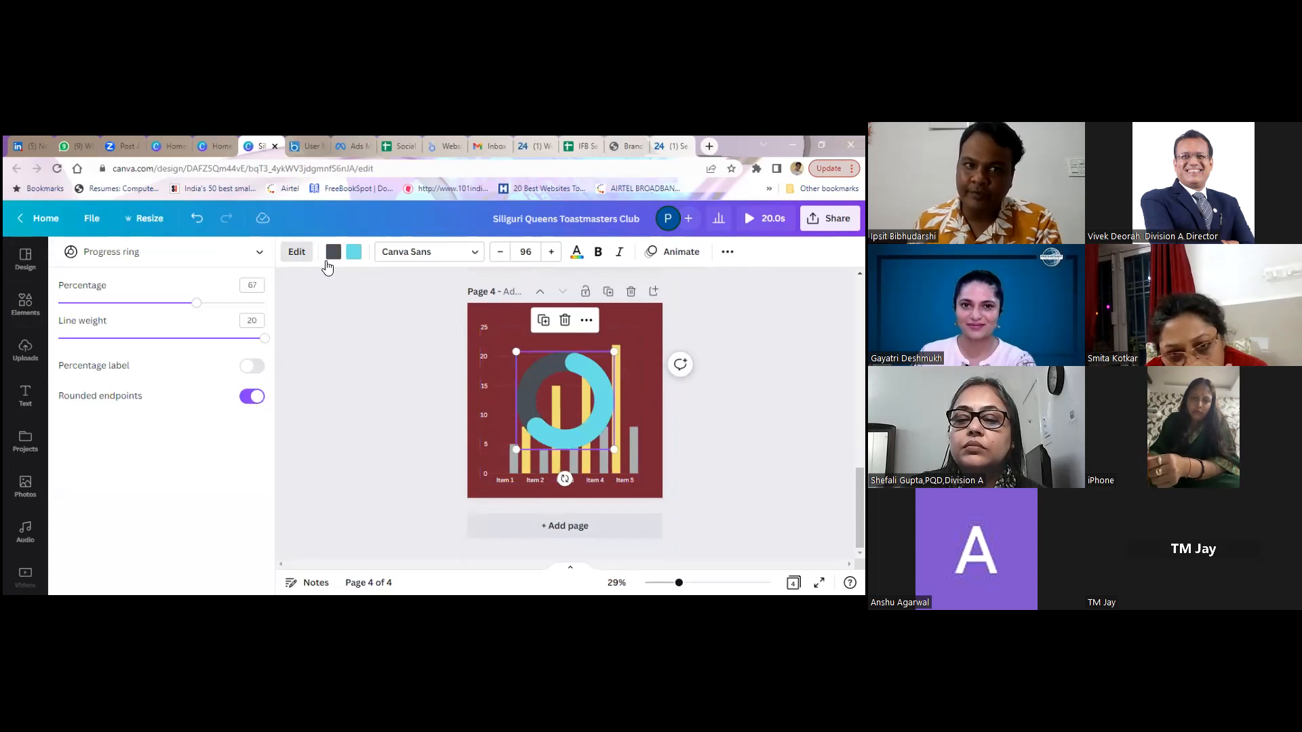
{"action": "key", "text": "Delete"}
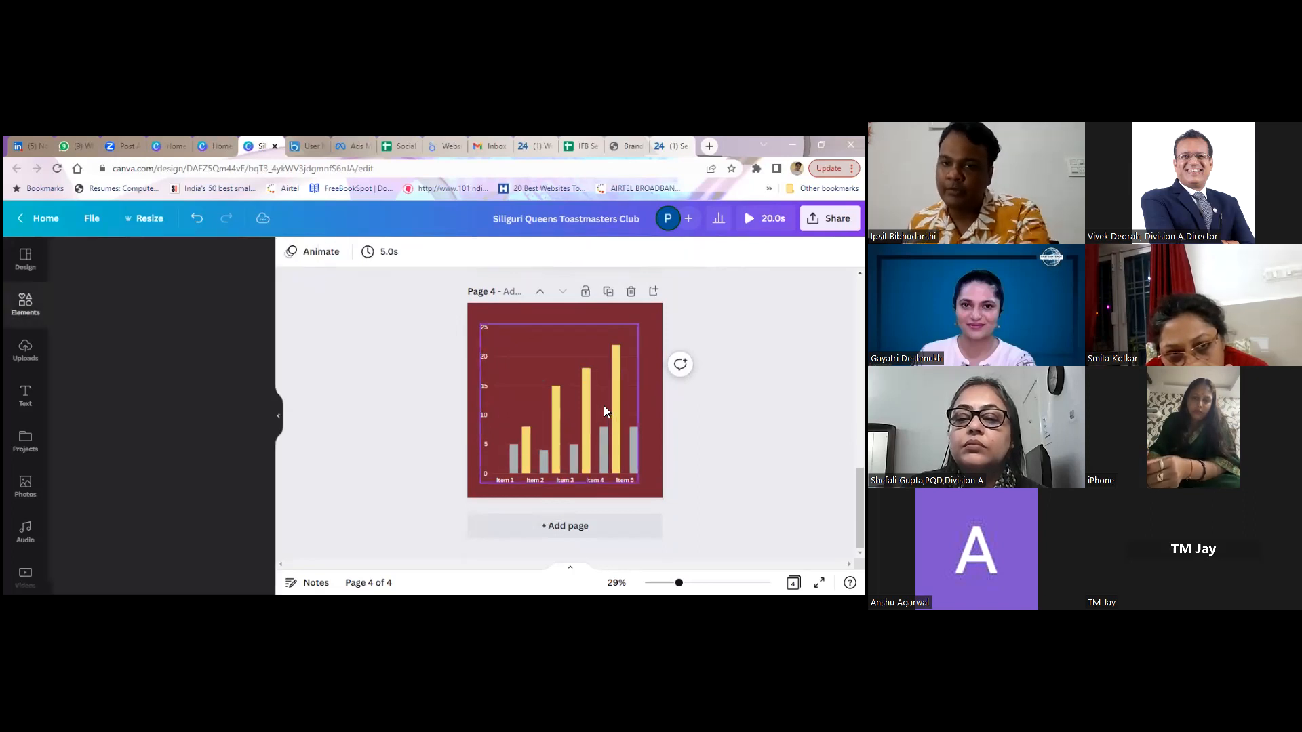
{"action": "left_click", "coordinate": [258, 397]}
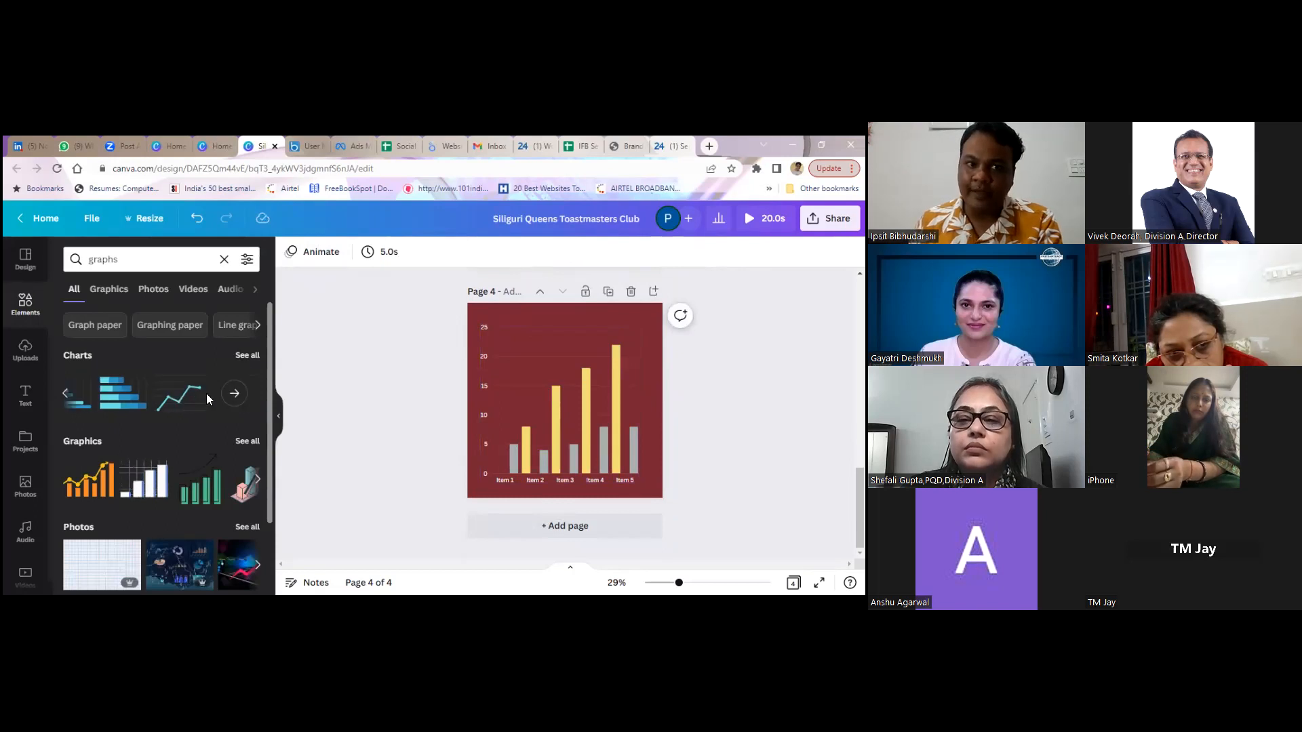
{"action": "left_click", "coordinate": [195, 402]}
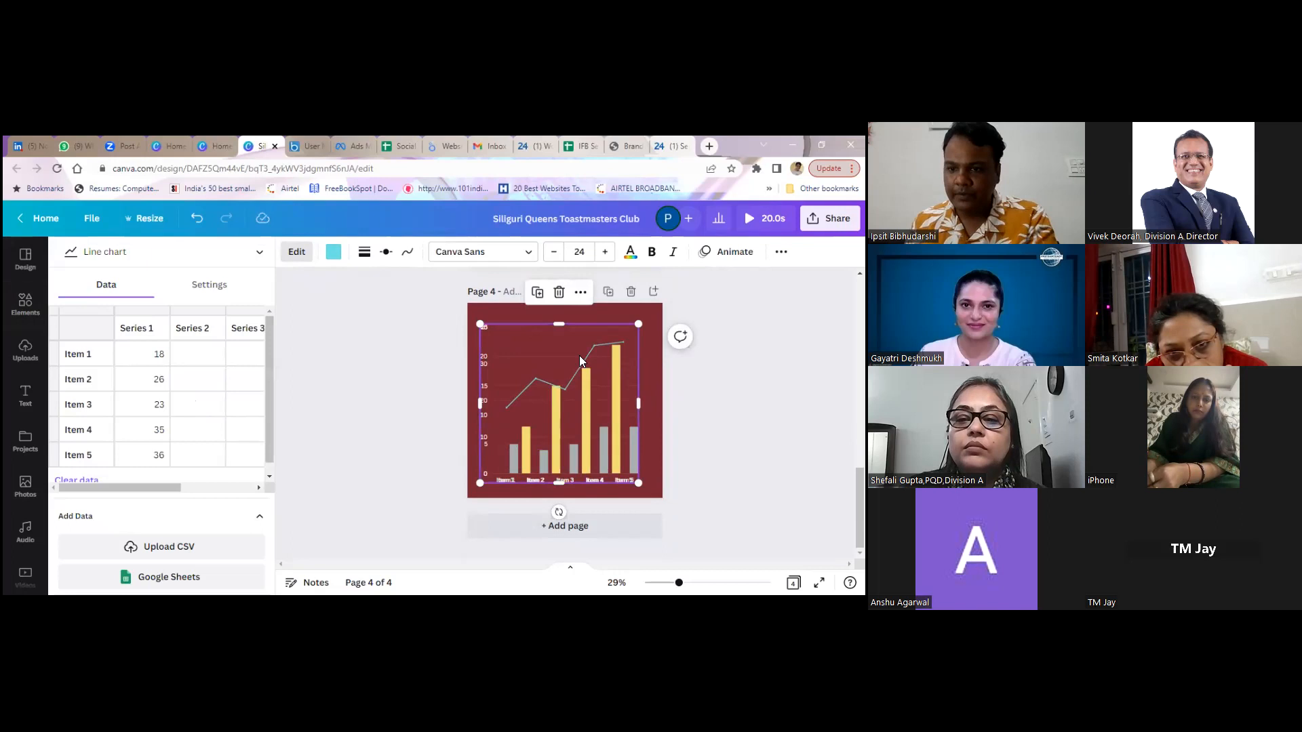
{"action": "key", "text": "Delete"}
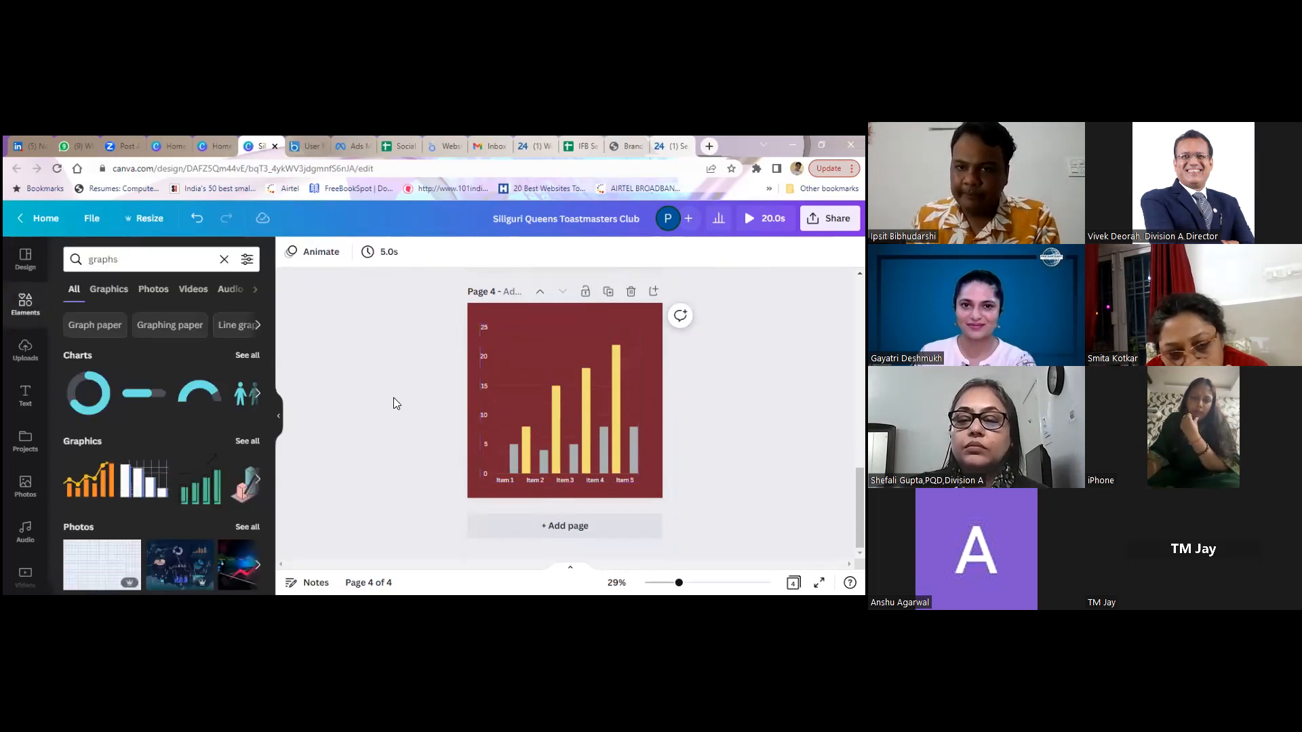
Look back through the message, meeting details and birthday pages
{"action": "scroll", "coordinate": [393, 398], "scroll_direction": "up", "scroll_amount": 6}
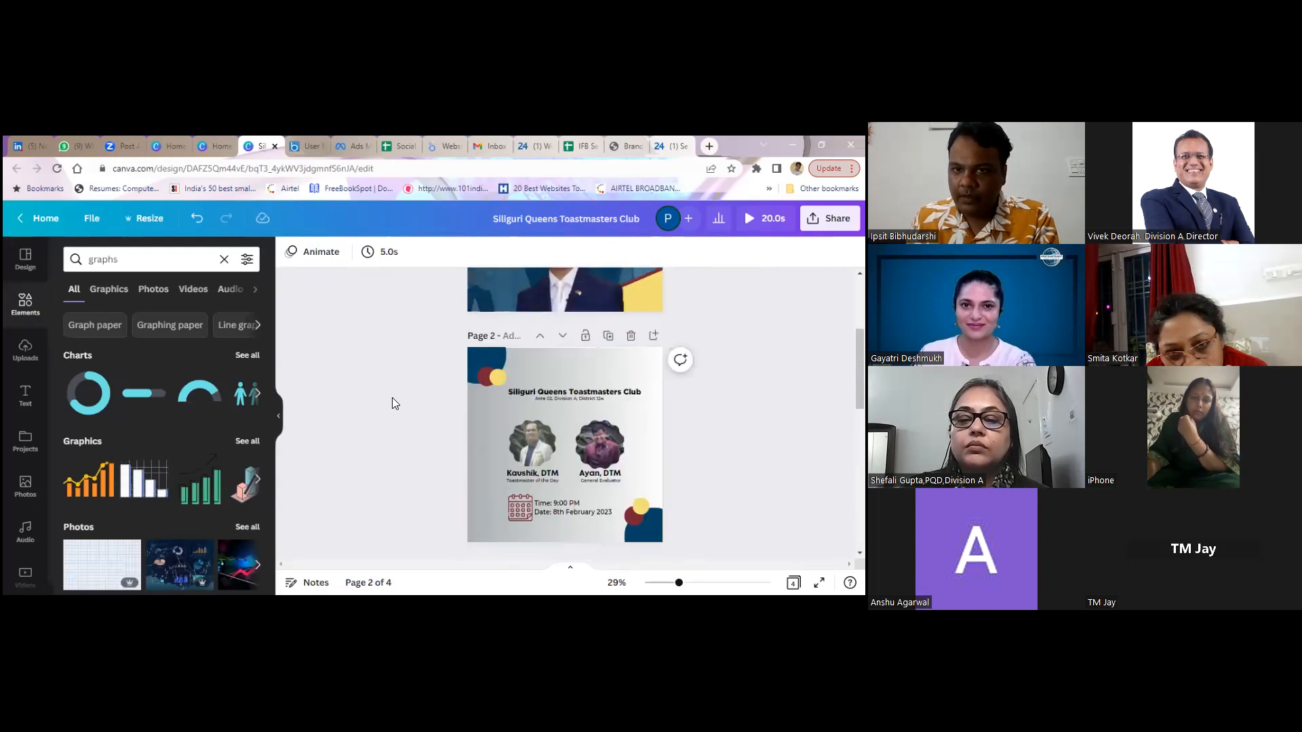
{"action": "scroll", "coordinate": [392, 397], "scroll_direction": "up", "scroll_amount": 2}
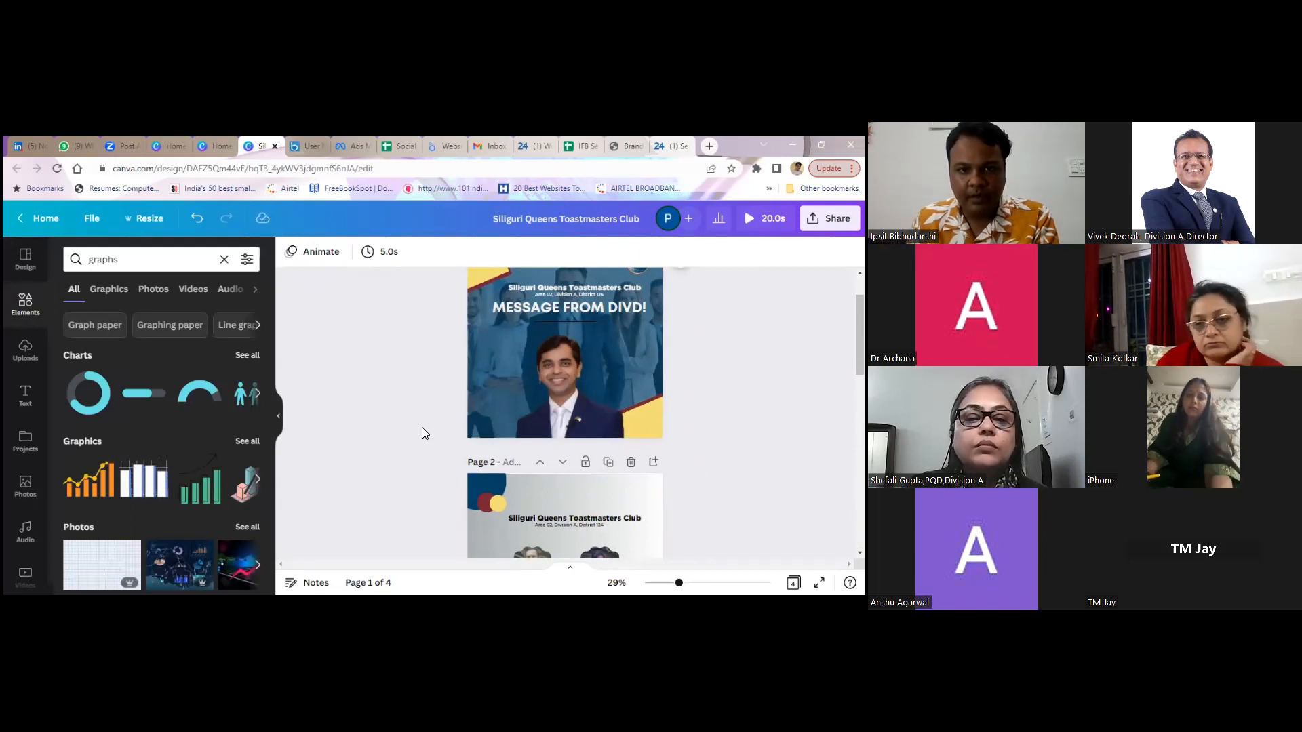
{"action": "scroll", "coordinate": [362, 406], "scroll_direction": "down", "scroll_amount": 3}
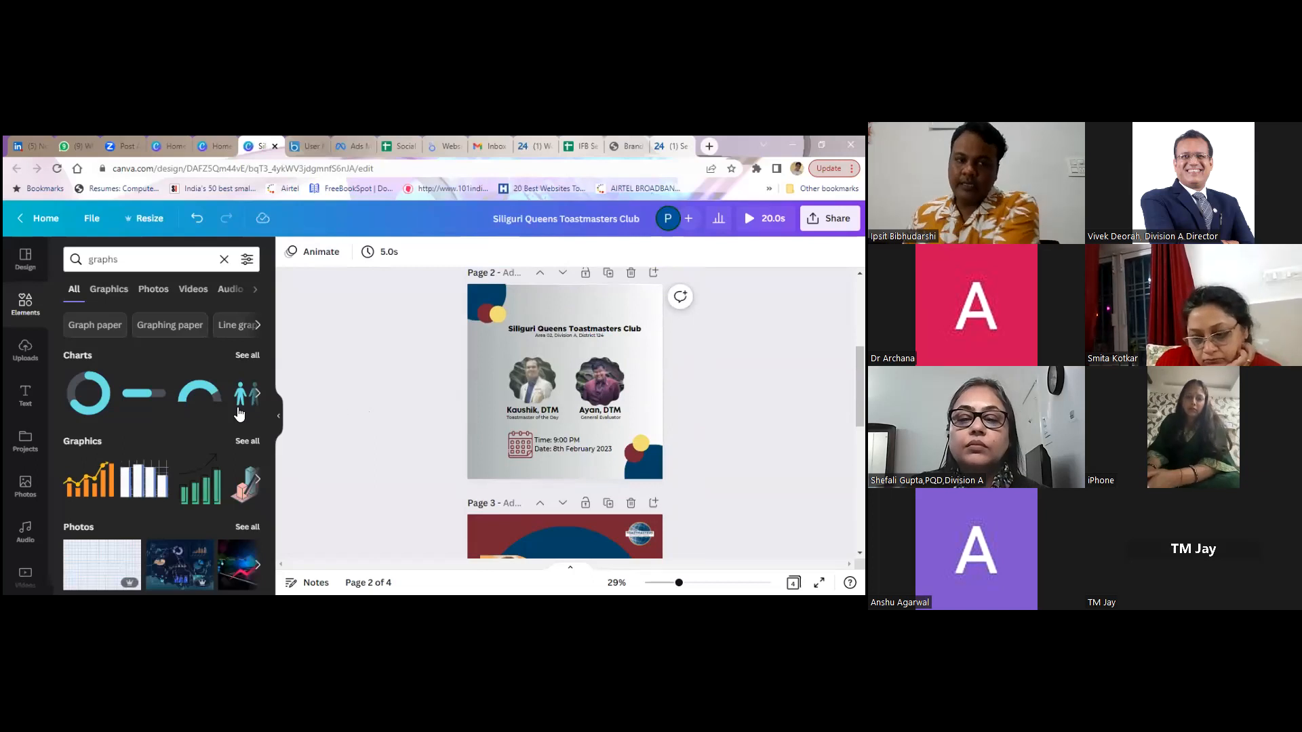
{"action": "scroll", "coordinate": [567, 389], "scroll_direction": "up", "scroll_amount": 3}
{"action": "scroll", "coordinate": [568, 400], "scroll_direction": "down", "scroll_amount": 4}
{"action": "scroll", "coordinate": [568, 416], "scroll_direction": "down", "scroll_amount": 1}
{"action": "scroll", "coordinate": [572, 415], "scroll_direction": "up", "scroll_amount": 1}
{"action": "scroll", "coordinate": [575, 415], "scroll_direction": "down", "scroll_amount": 2}
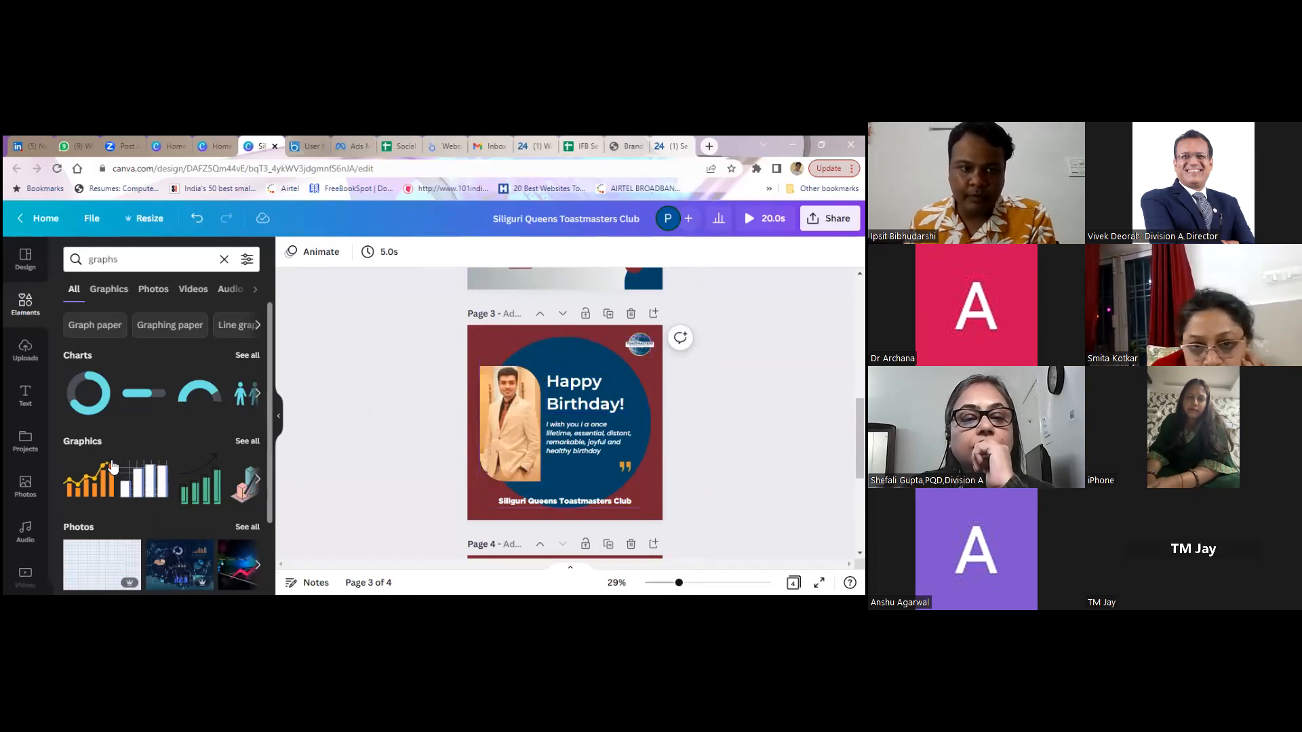
Add the Happy Birthday Party Song from a "happy birthday" audio search to the design and pause its playback
{"action": "left_click", "coordinate": [25, 526]}
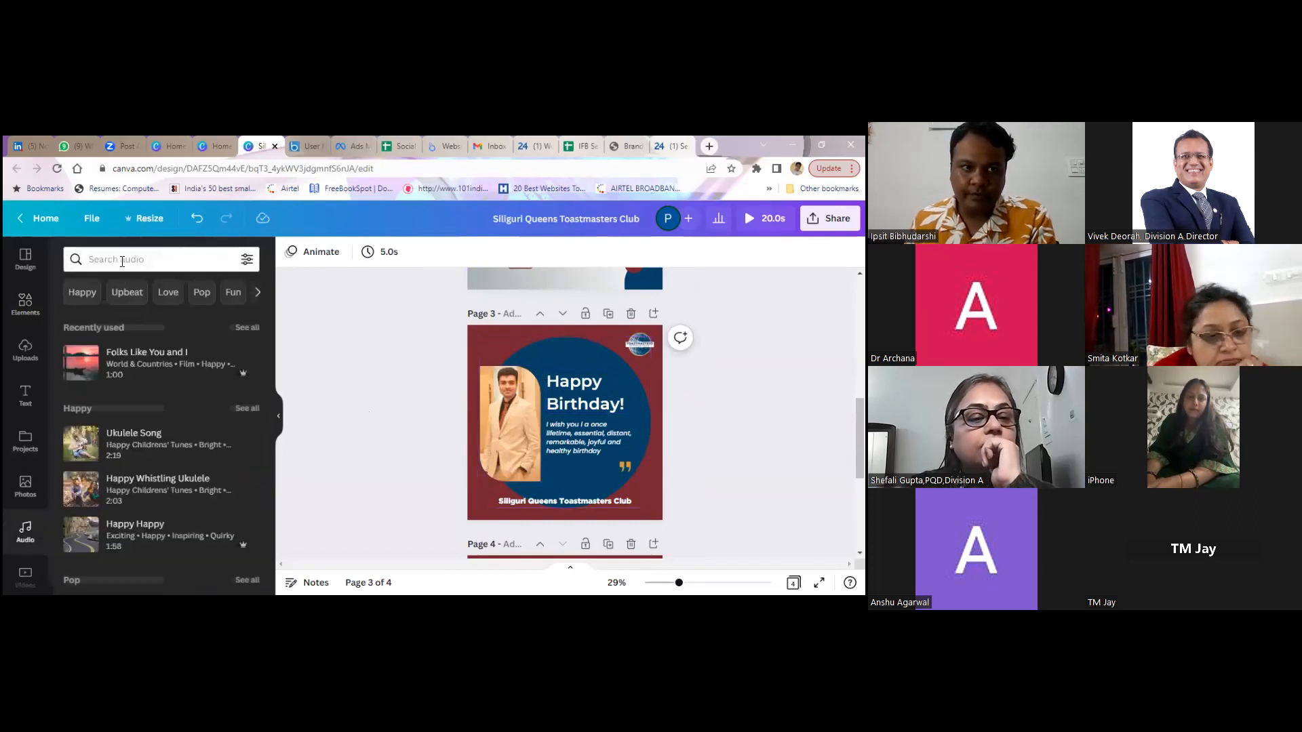
{"action": "left_click", "coordinate": [123, 259]}
{"action": "type", "text": "happy birthday"}
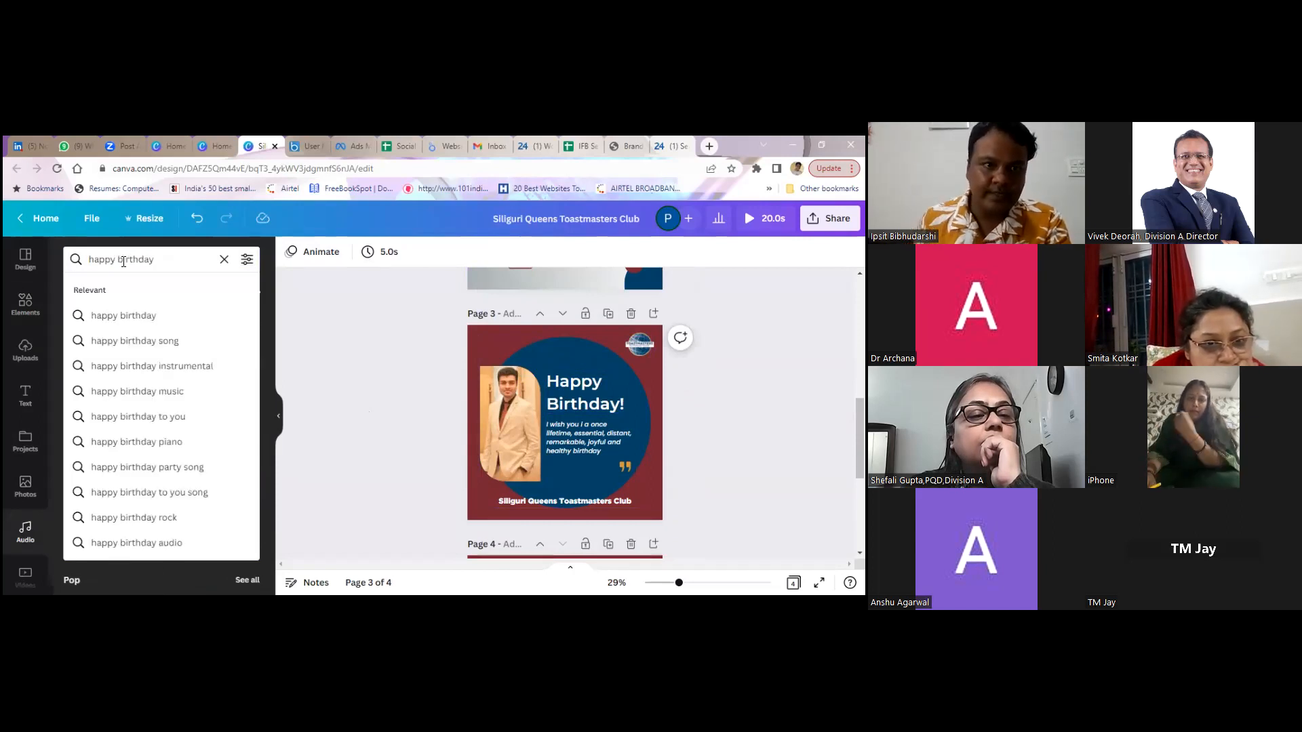
{"action": "left_click", "coordinate": [133, 322]}
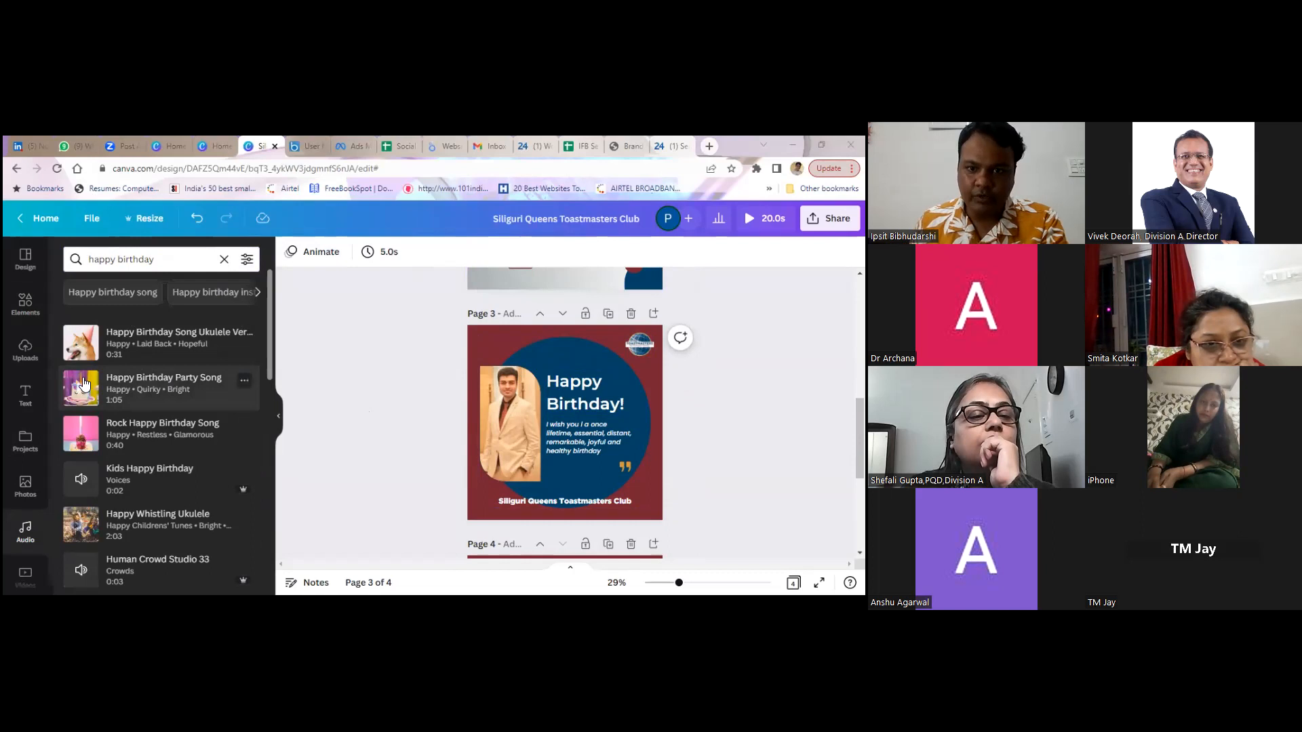
{"action": "left_click", "coordinate": [81, 386]}
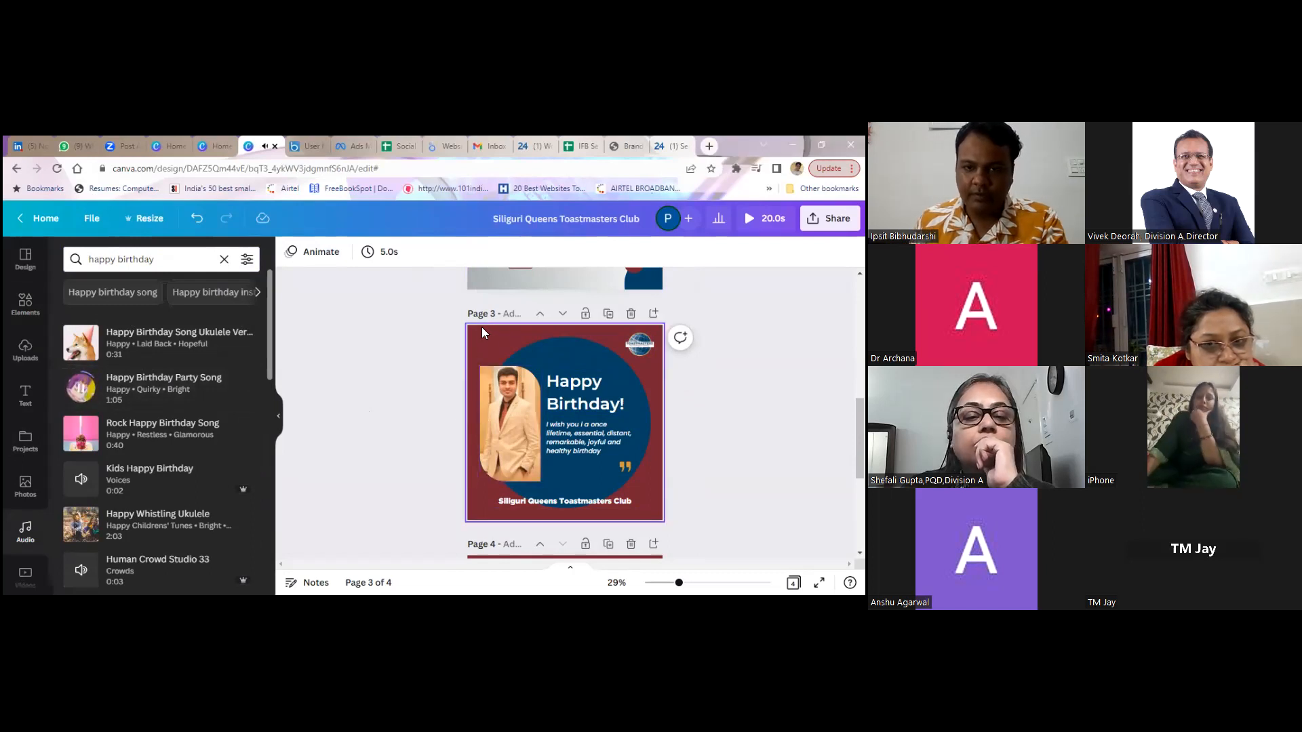
{"action": "scroll", "coordinate": [543, 454], "scroll_direction": "down", "scroll_amount": 2}
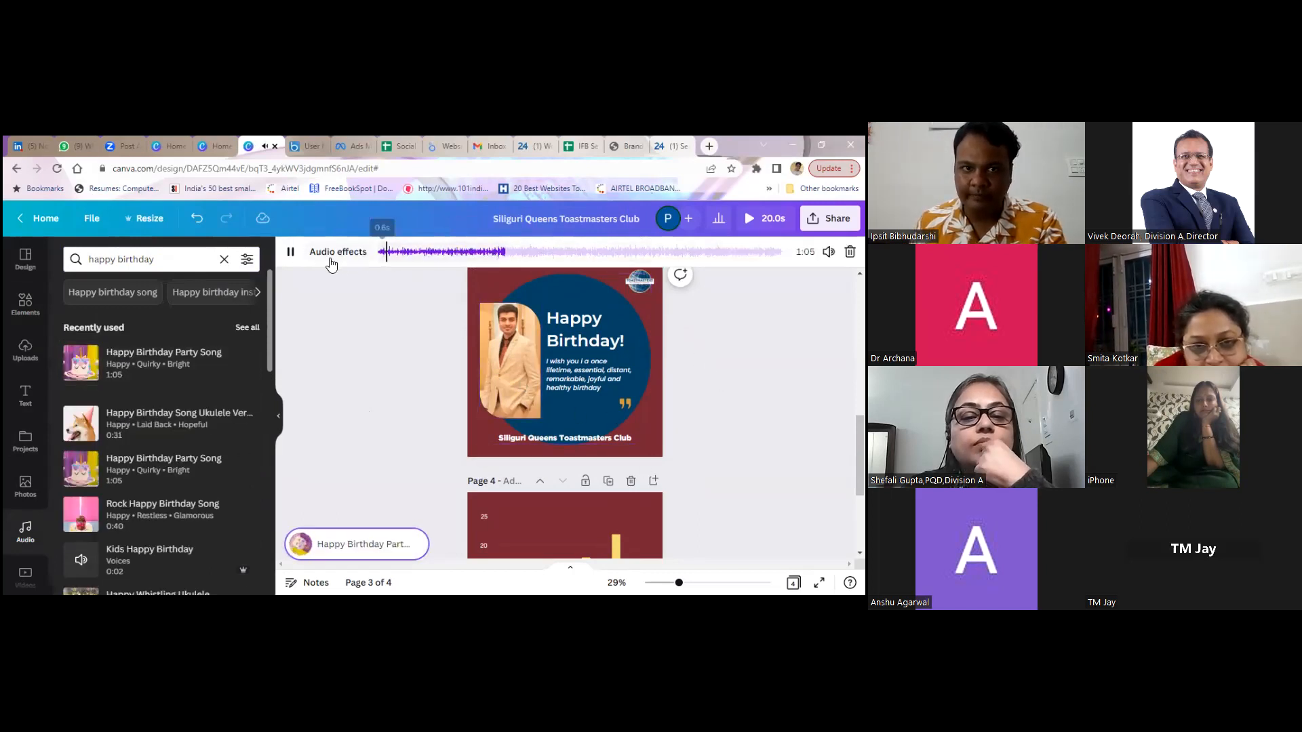
{"action": "left_click", "coordinate": [290, 252]}
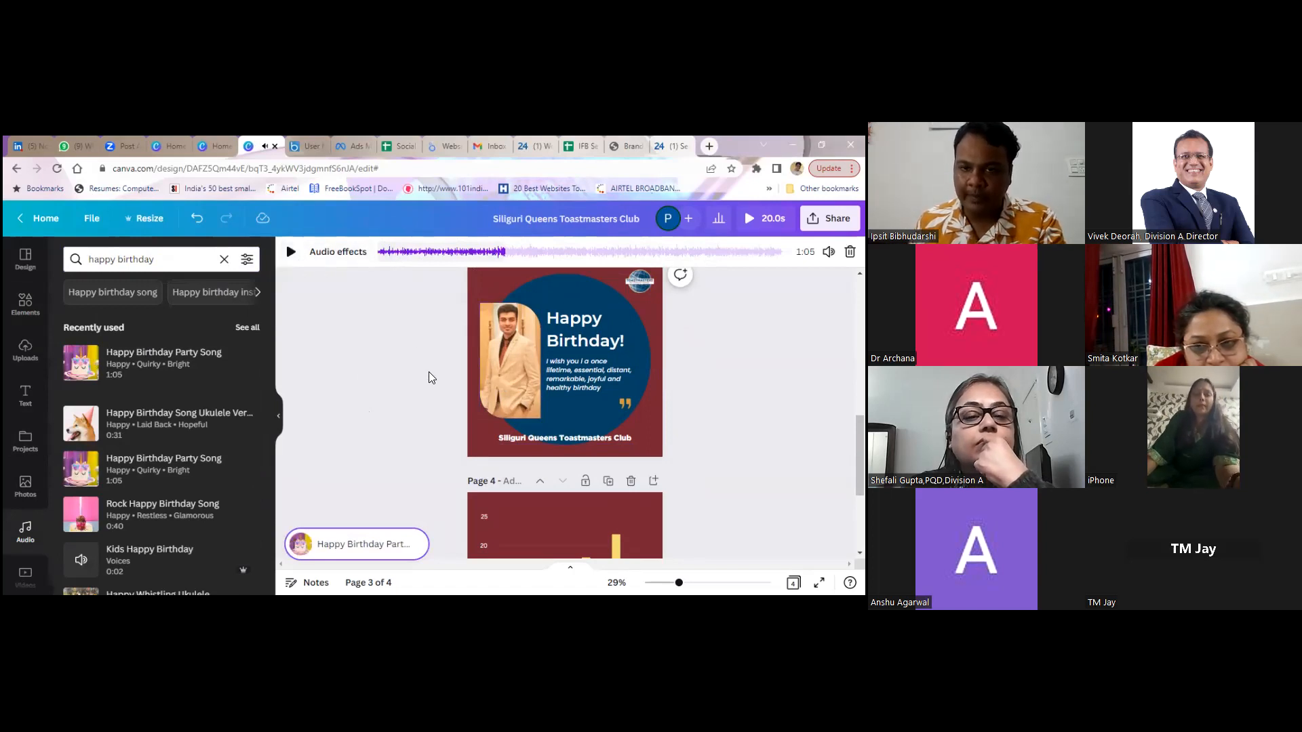
{"action": "scroll", "coordinate": [428, 371], "scroll_direction": "up", "scroll_amount": 1}
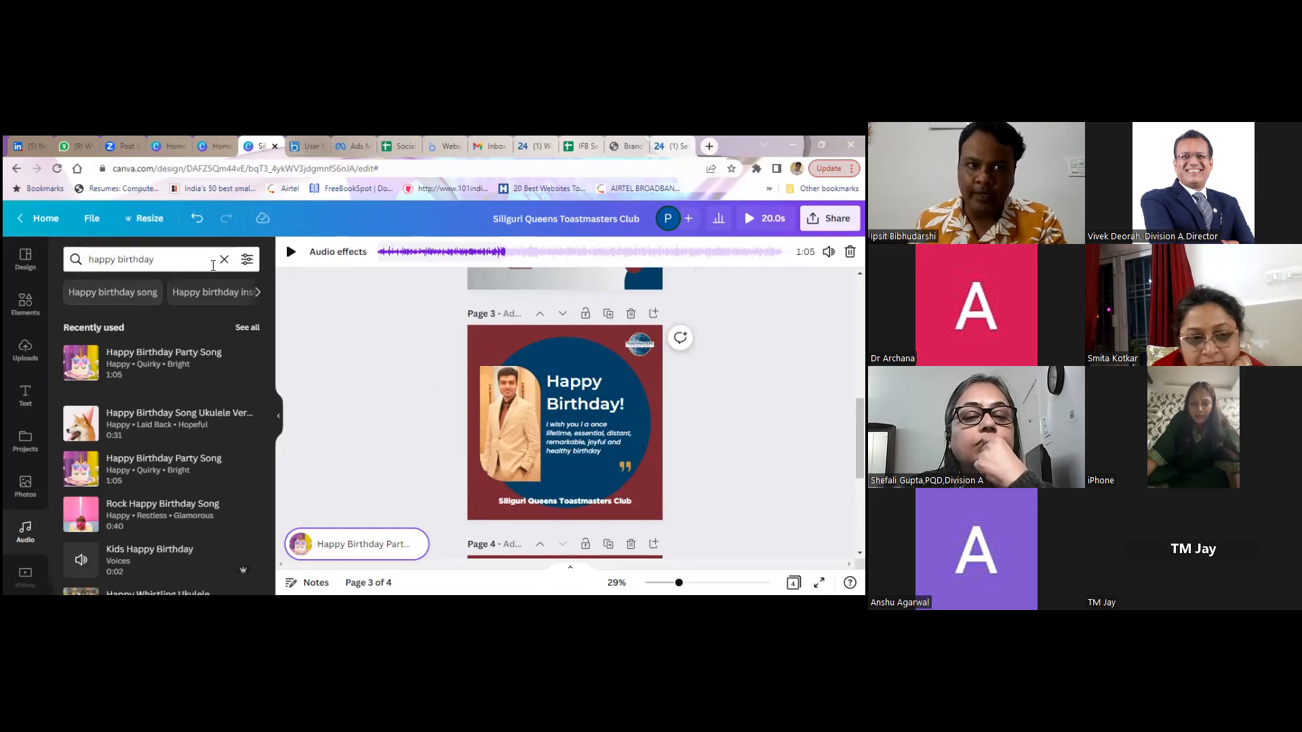
Clear the audio search and show the uploaded audio files
{"action": "left_click", "coordinate": [224, 259]}
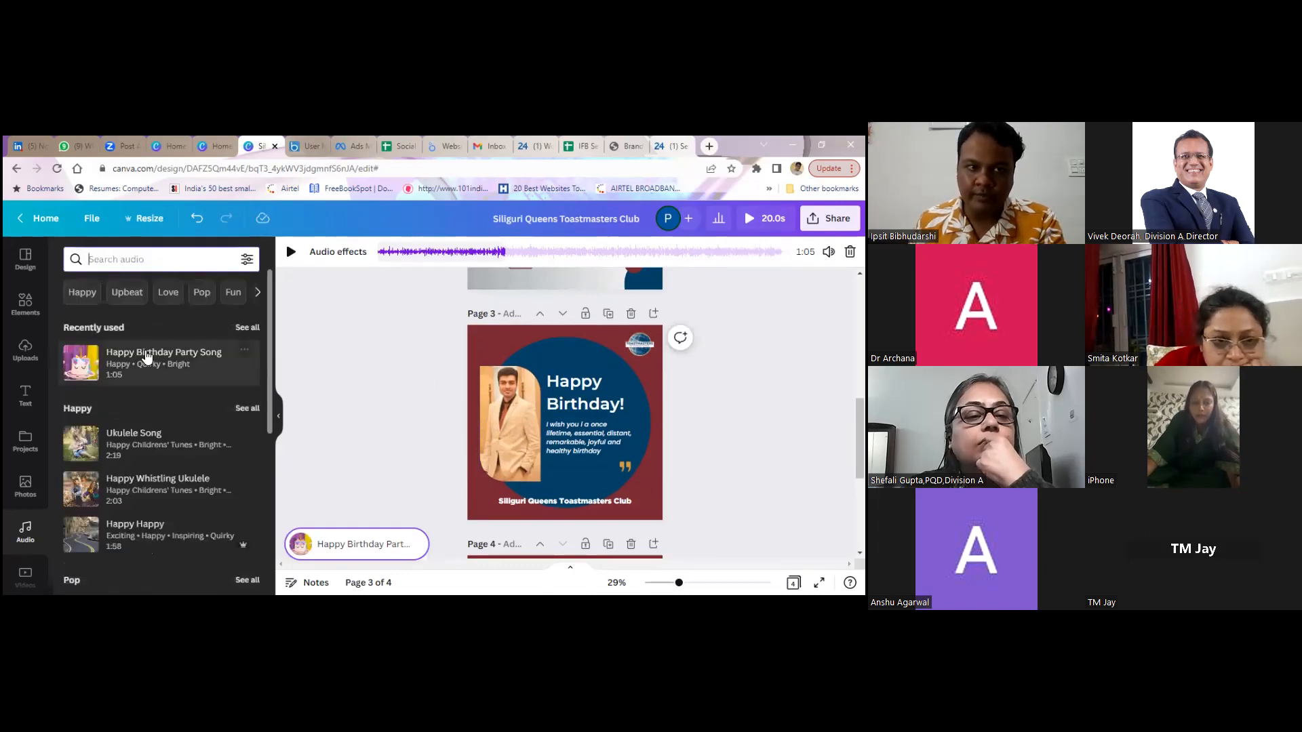
{"action": "left_click", "coordinate": [25, 350]}
{"action": "left_click", "coordinate": [176, 295]}
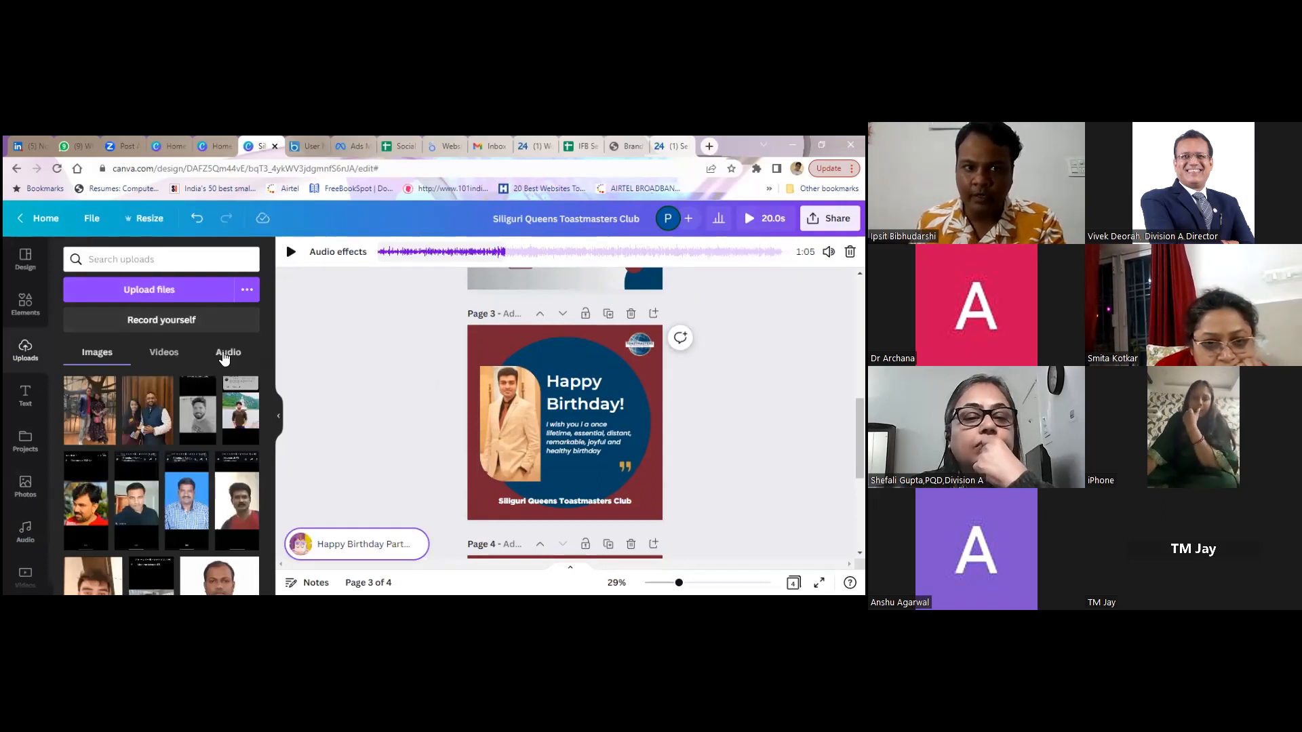
{"action": "left_click", "coordinate": [229, 354]}
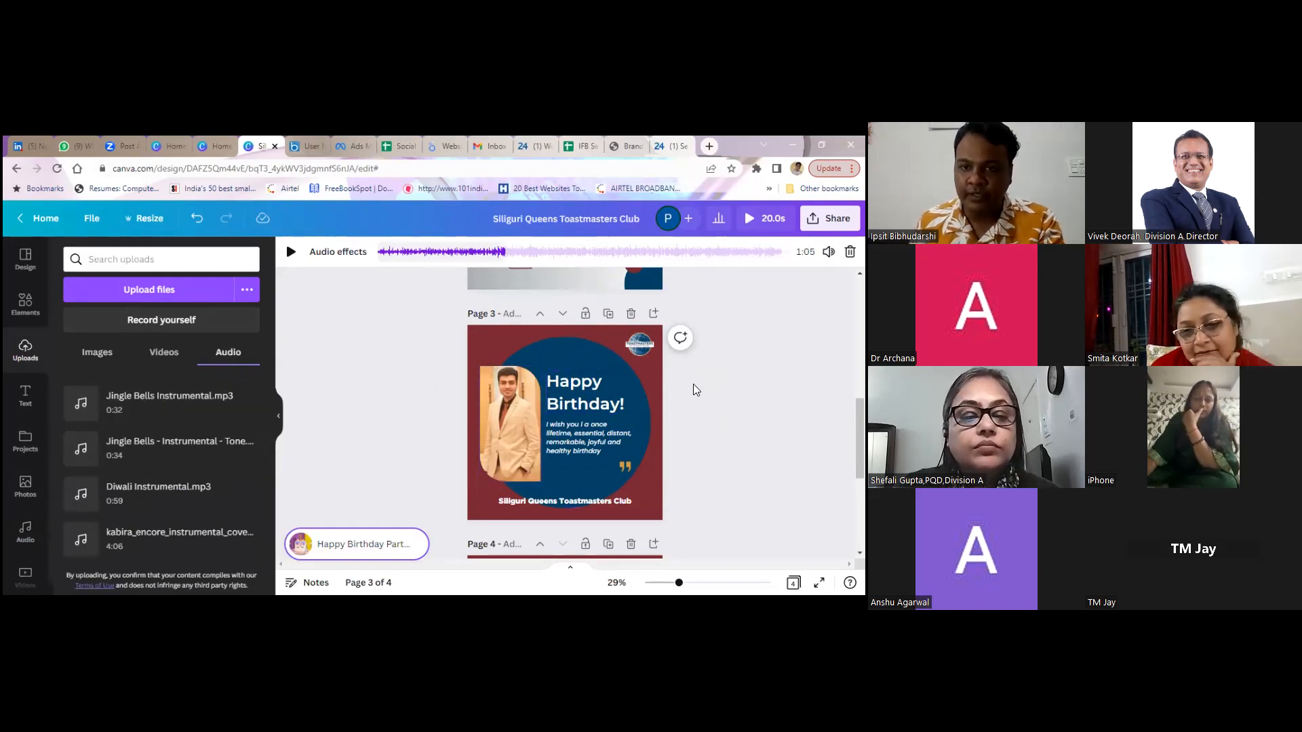
{"action": "scroll", "coordinate": [693, 390], "scroll_direction": "up", "scroll_amount": 2}
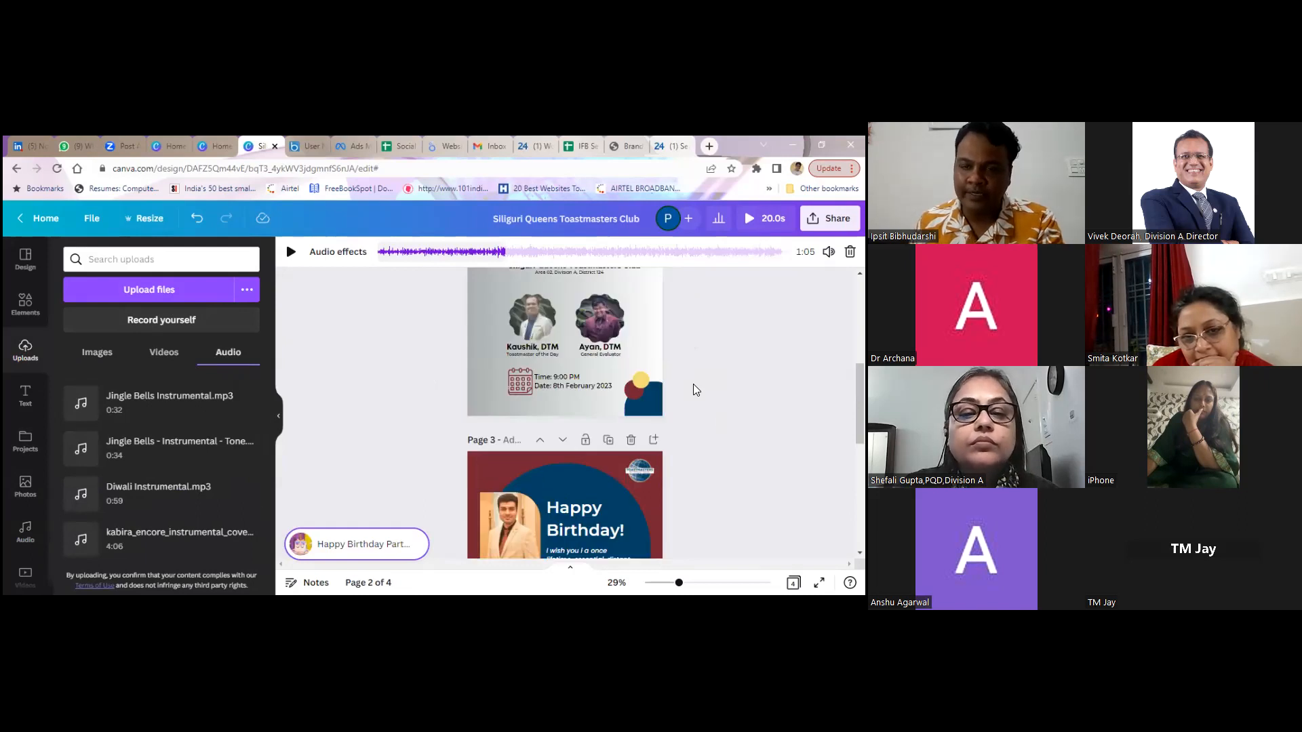
Add the uploaded Jingle Bells Instrumental.mp3 as the design's audio, play a bit of it and pause it
{"action": "scroll", "coordinate": [693, 385], "scroll_direction": "up", "scroll_amount": 1}
{"action": "scroll", "coordinate": [693, 384], "scroll_direction": "up", "scroll_amount": 4}
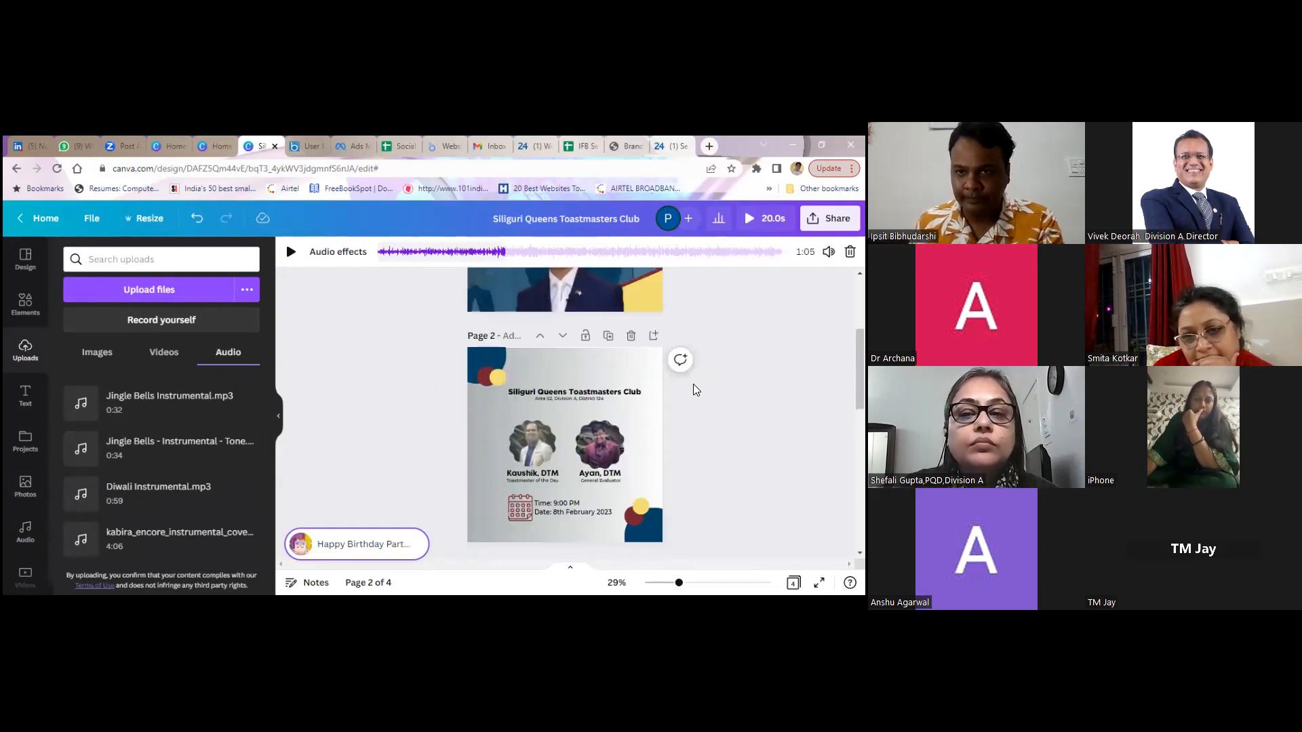
{"action": "scroll", "coordinate": [693, 383], "scroll_direction": "down", "scroll_amount": 7}
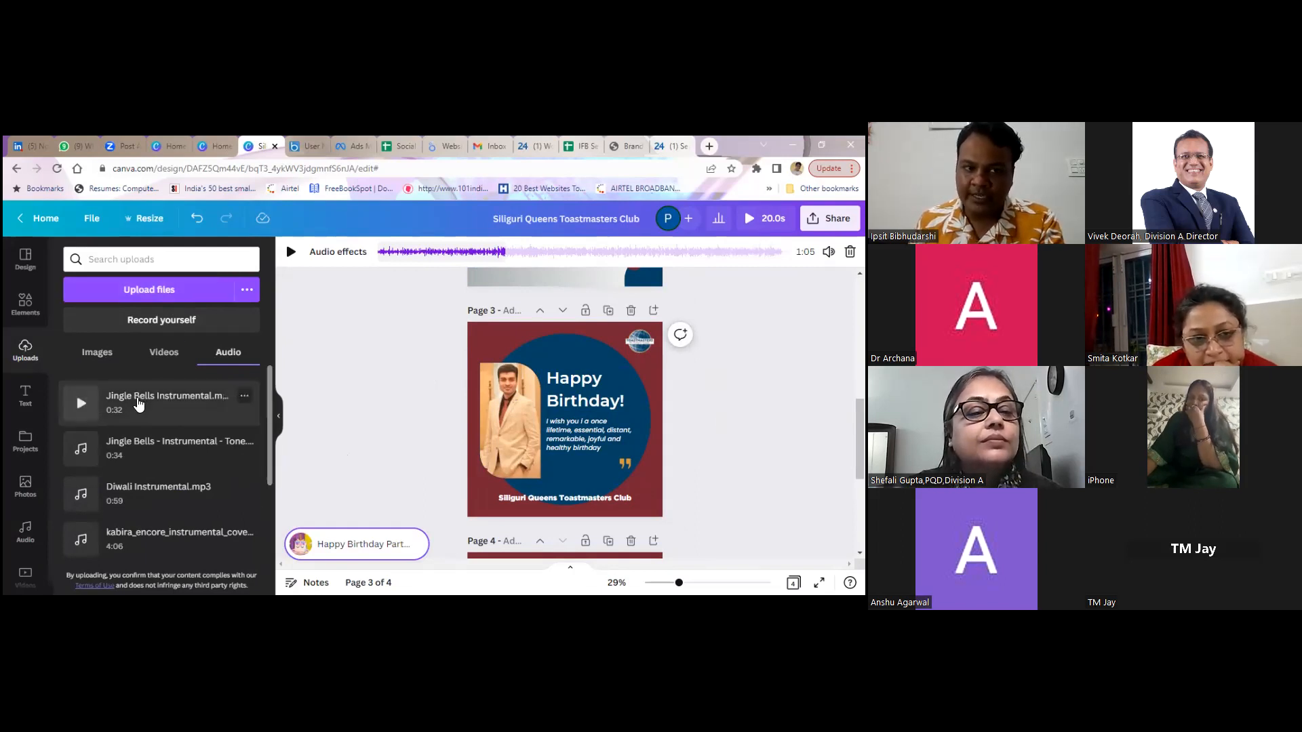
{"action": "left_click", "coordinate": [136, 403]}
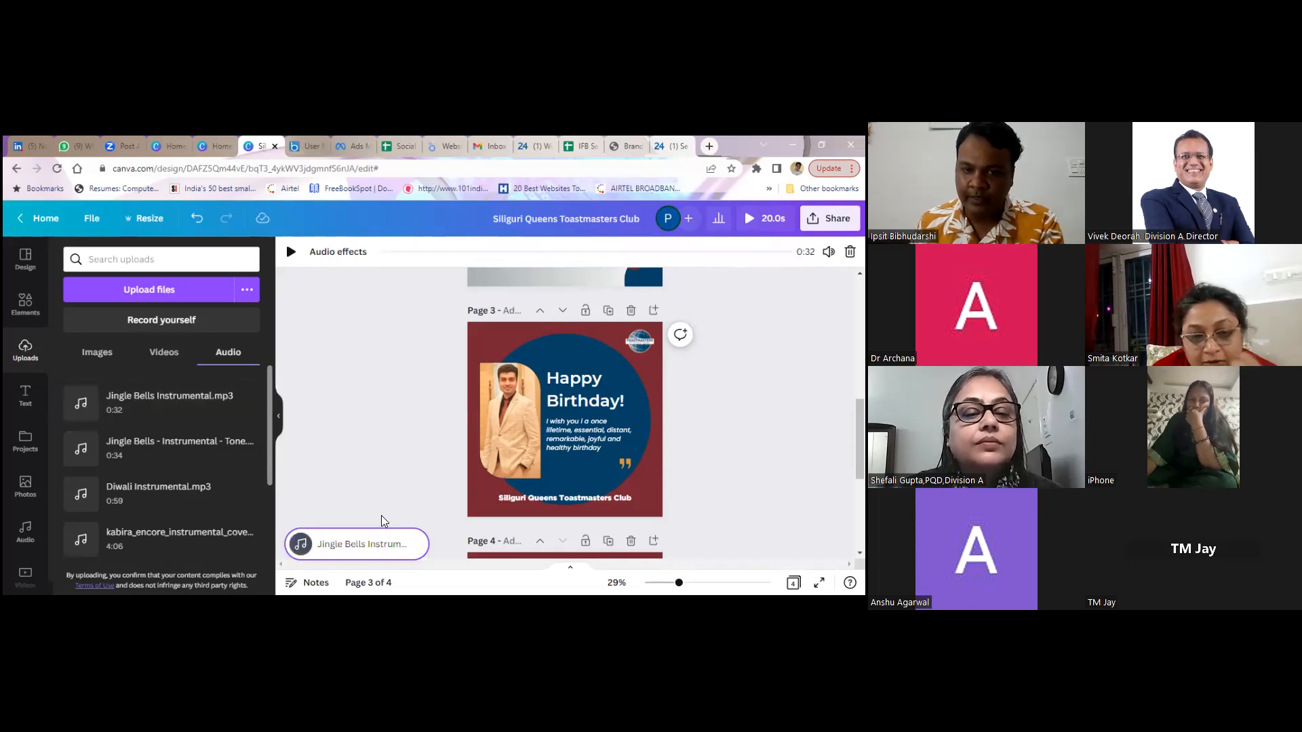
{"action": "left_click", "coordinate": [290, 259]}
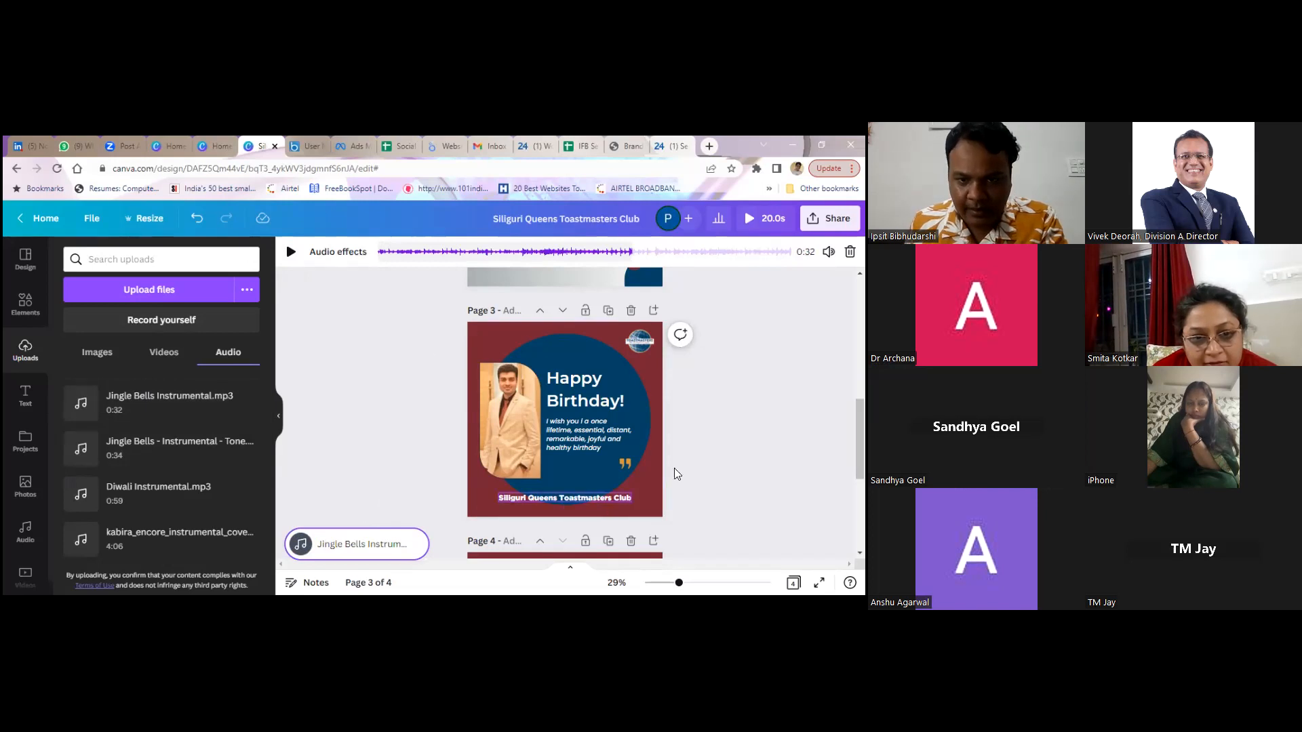
{"action": "scroll", "coordinate": [475, 423], "scroll_direction": "down", "scroll_amount": 2}
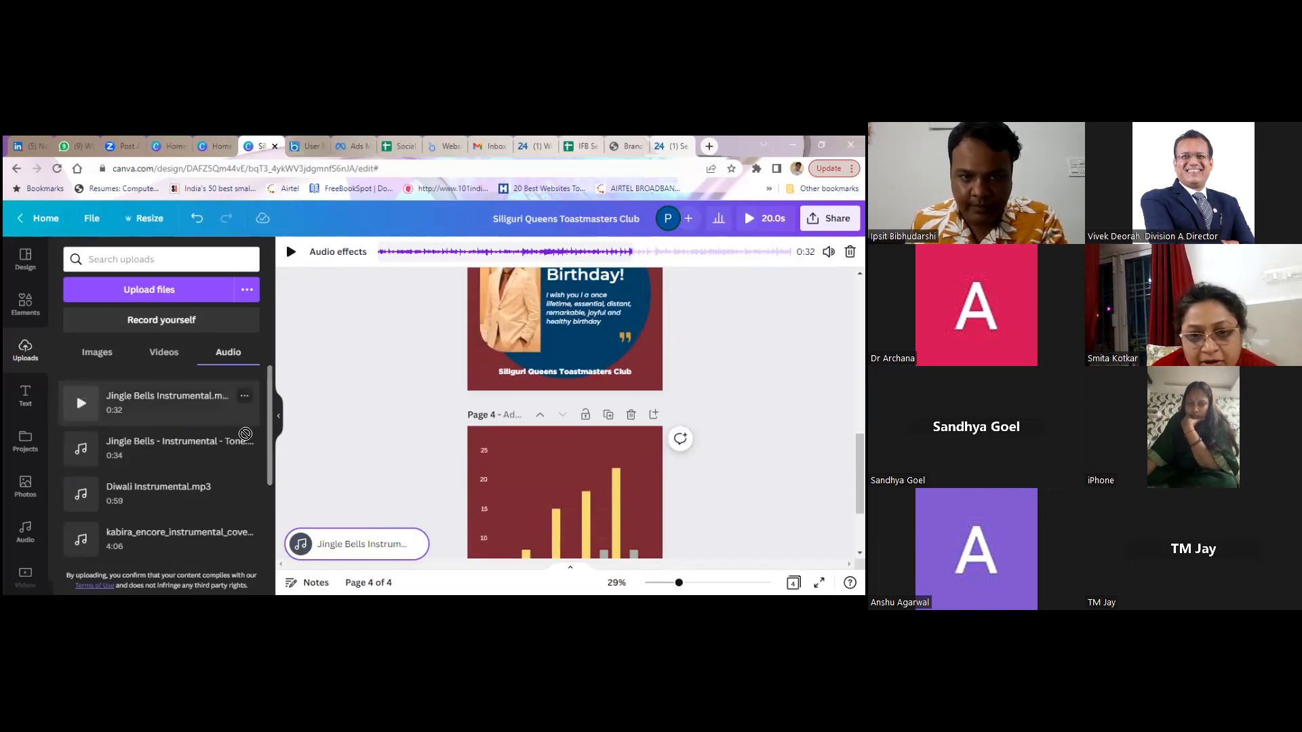
{"action": "left_click", "coordinate": [292, 251]}
{"action": "left_click", "coordinate": [292, 255]}
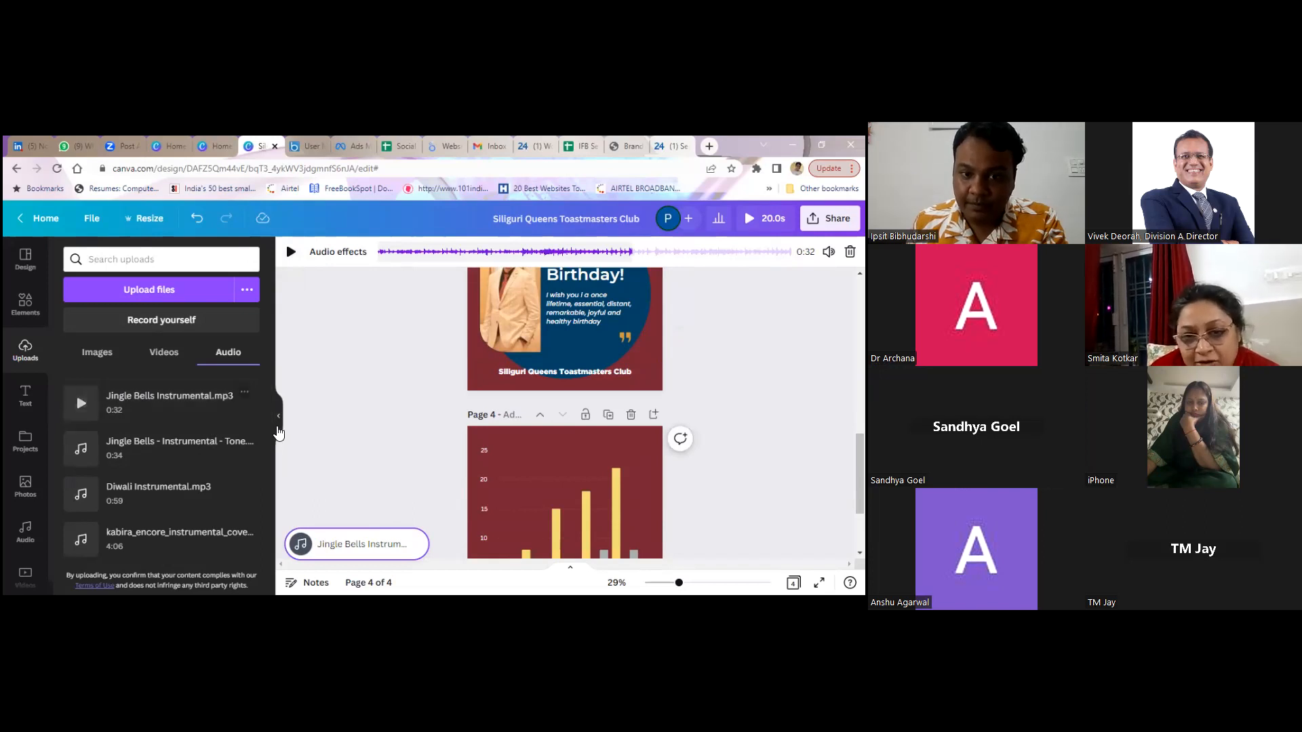
Look through the design's pages from the opening message page down to the bar chart page
{"action": "scroll", "coordinate": [376, 463], "scroll_direction": "up", "scroll_amount": 2}
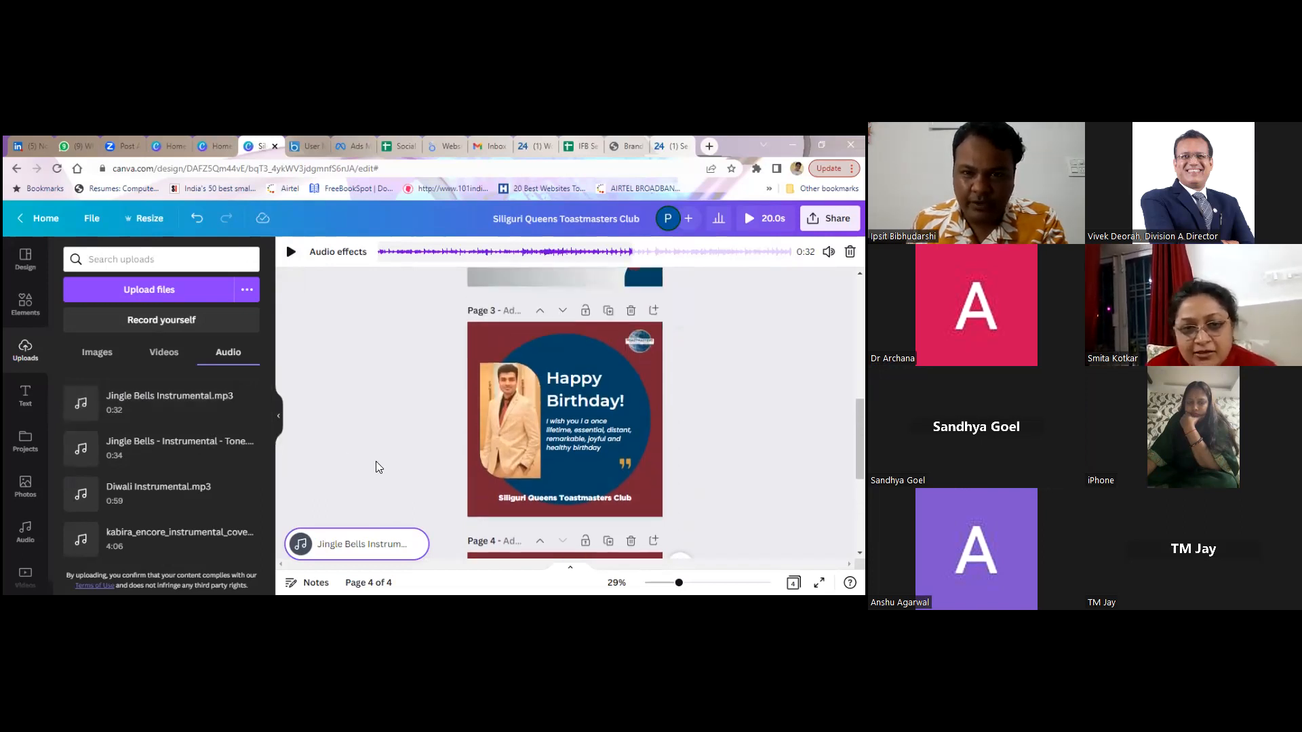
{"action": "scroll", "coordinate": [376, 462], "scroll_direction": "down", "scroll_amount": 1}
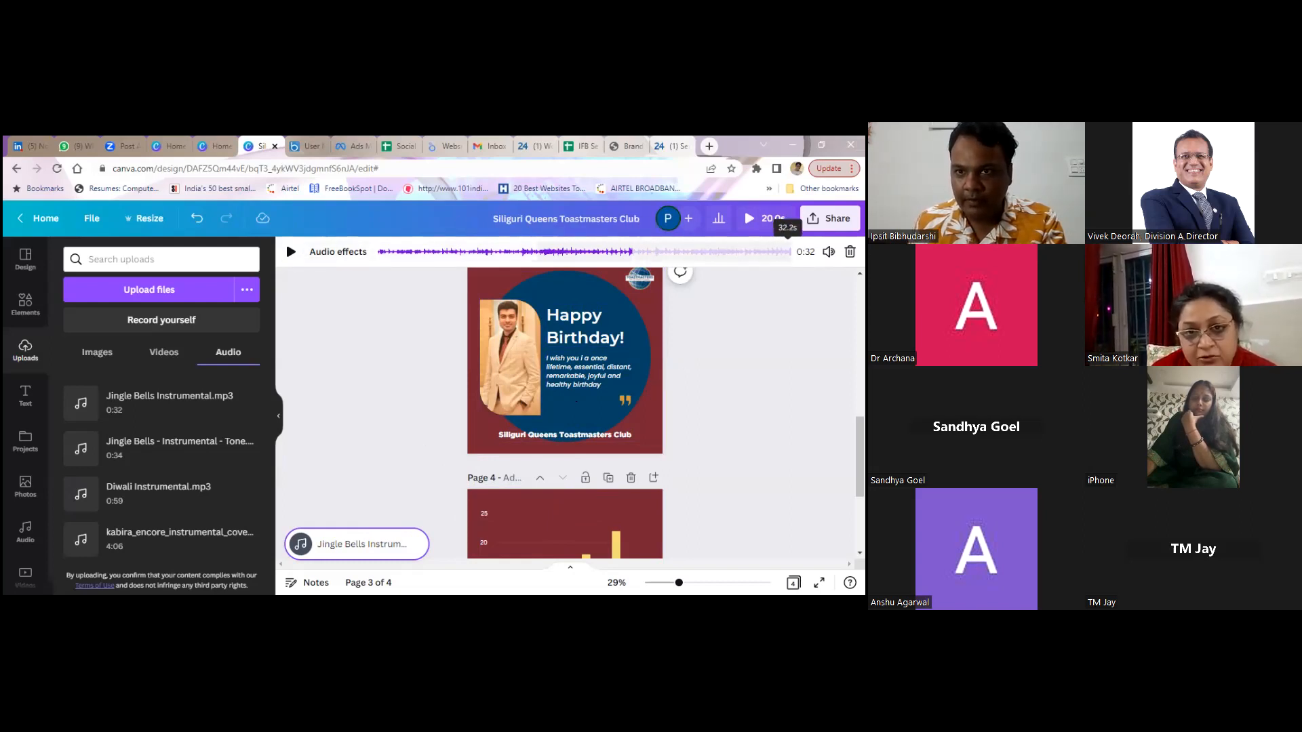
{"action": "scroll", "coordinate": [441, 383], "scroll_direction": "up", "scroll_amount": 3}
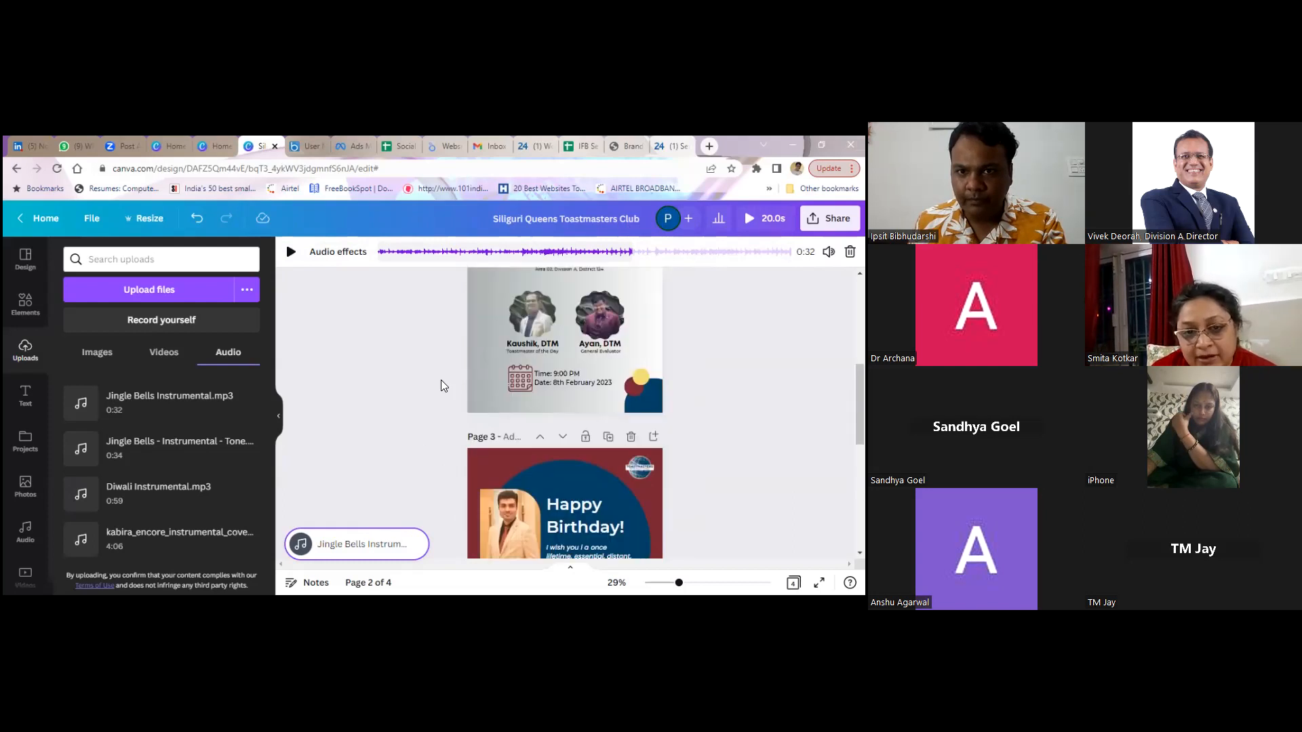
{"action": "scroll", "coordinate": [441, 384], "scroll_direction": "up", "scroll_amount": 5}
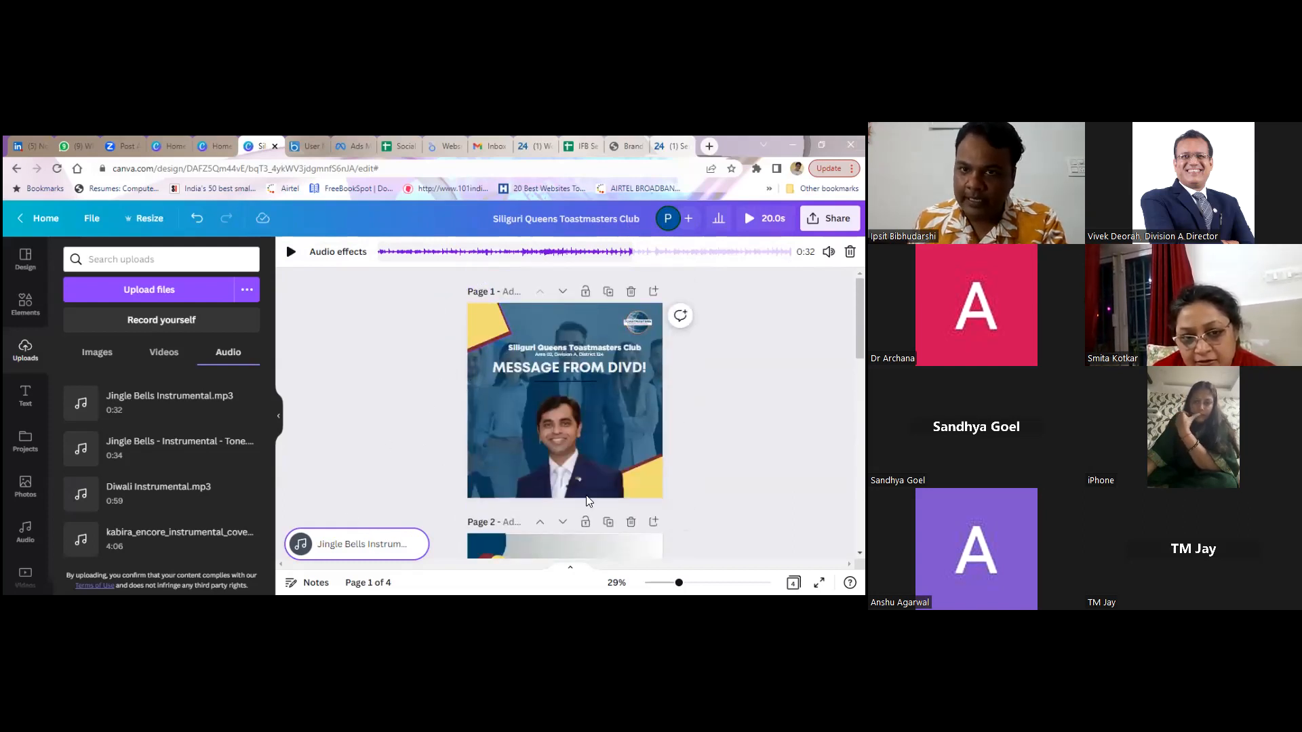
{"action": "scroll", "coordinate": [468, 392], "scroll_direction": "down", "scroll_amount": 6}
{"action": "scroll", "coordinate": [478, 397], "scroll_direction": "down", "scroll_amount": 5}
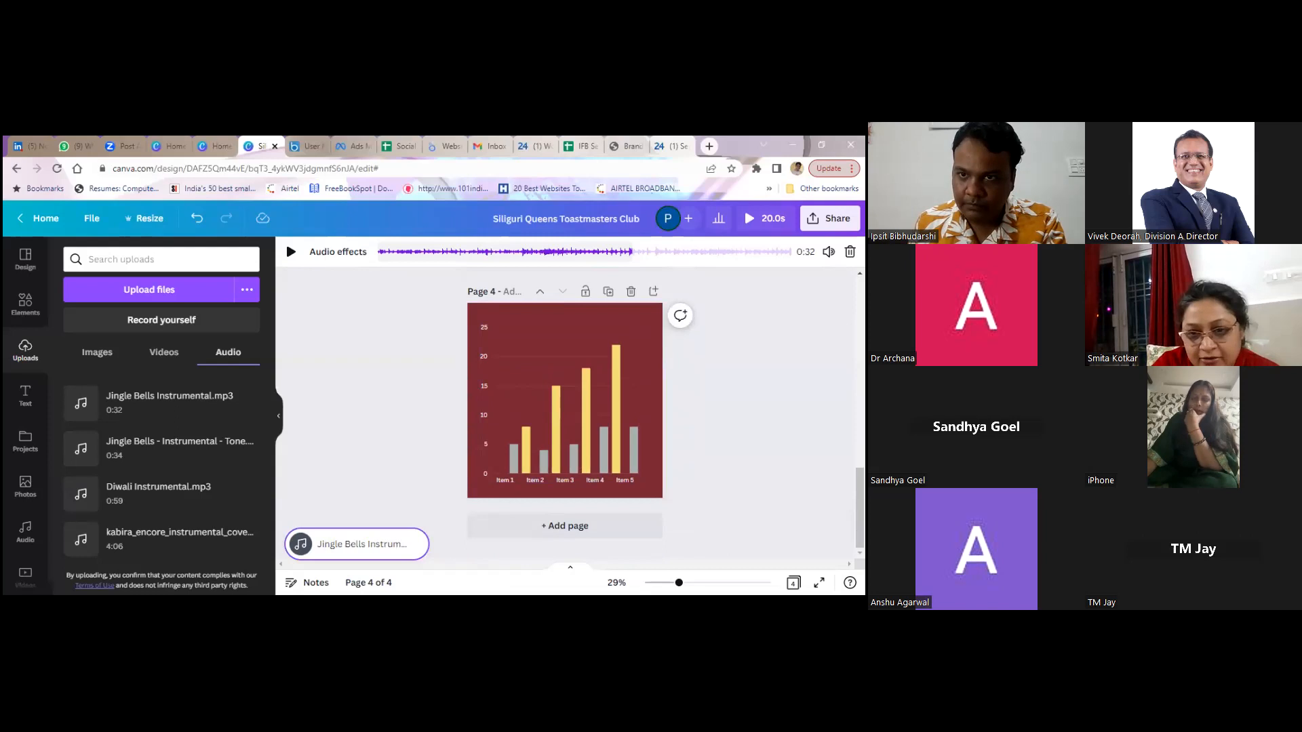
Preview the whole design with its music from page 1 and close the preview
{"action": "left_click", "coordinate": [724, 344]}
{"action": "scroll", "coordinate": [724, 343], "scroll_direction": "up", "scroll_amount": 15}
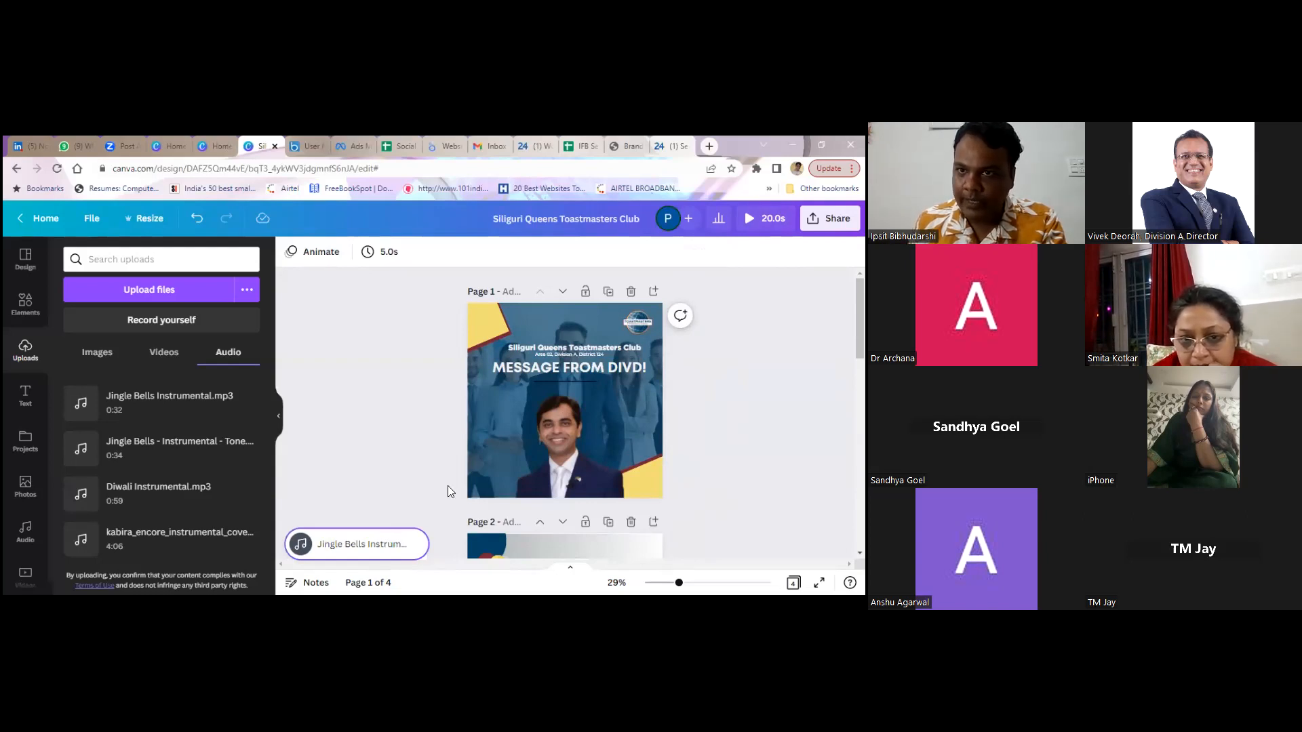
{"action": "left_click", "coordinate": [764, 210]}
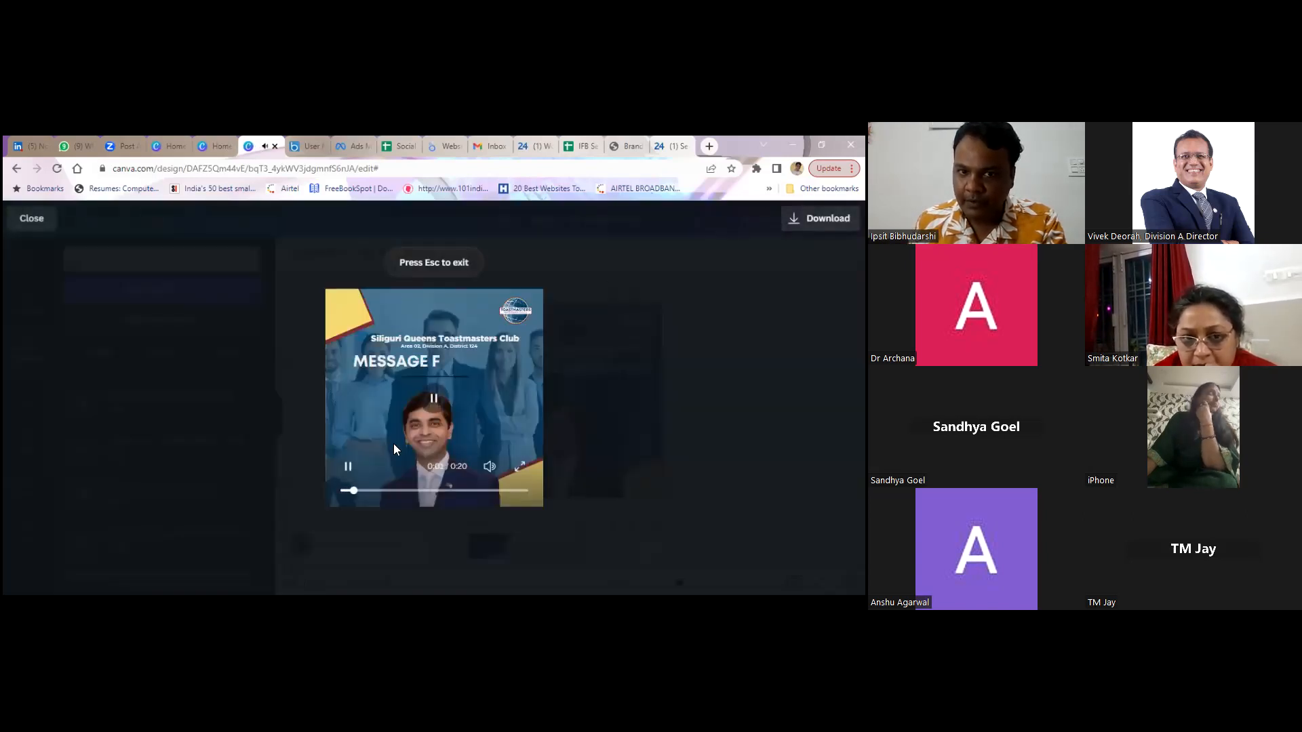
{"action": "left_click", "coordinate": [32, 219]}
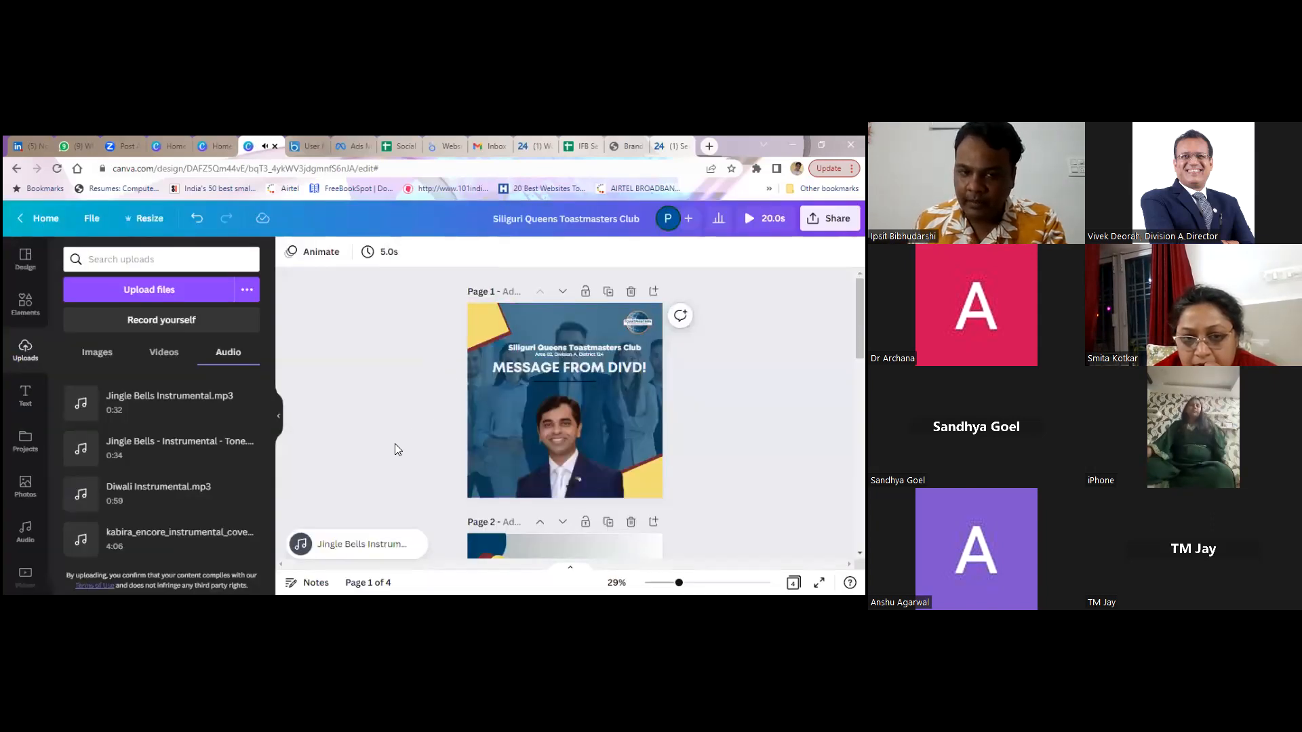
Select the Jingle Bells audio track and look back over the message, meeting details and birthday pages
{"action": "scroll", "coordinate": [395, 449], "scroll_direction": "down", "scroll_amount": 1}
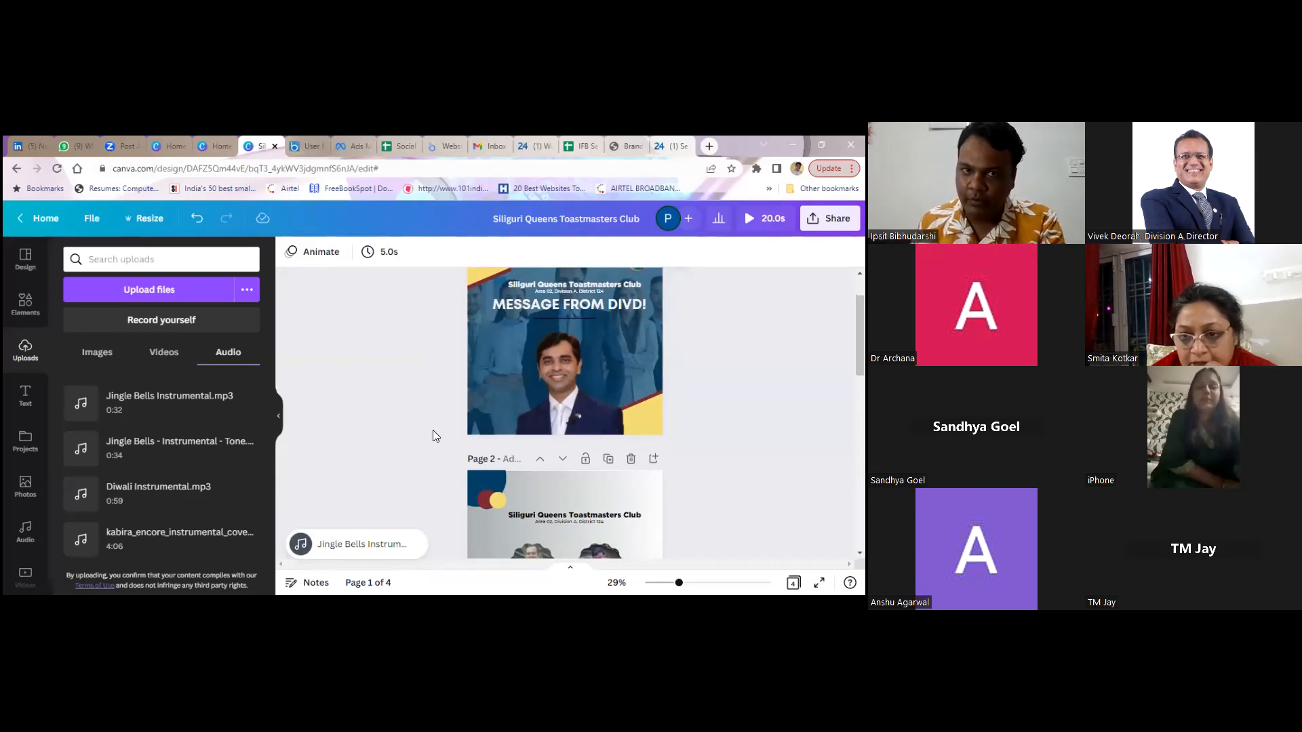
{"action": "left_click", "coordinate": [335, 544]}
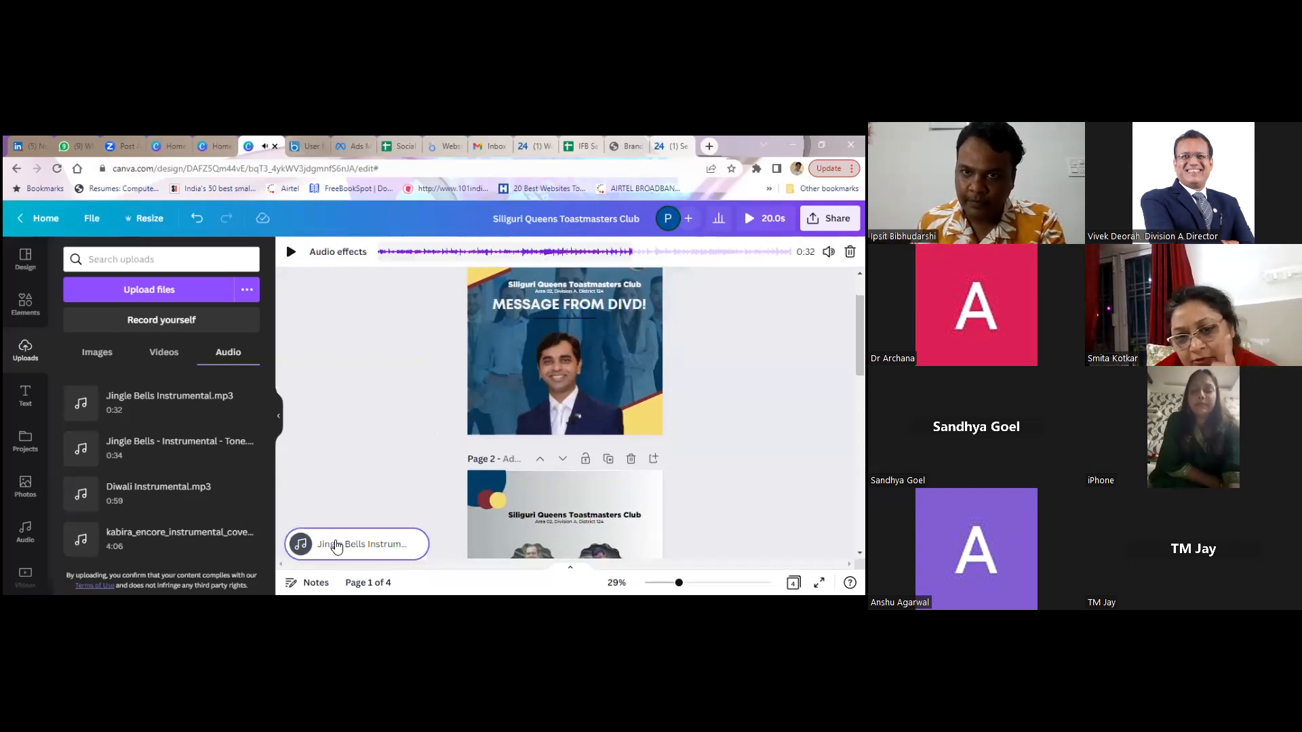
{"action": "scroll", "coordinate": [421, 358], "scroll_direction": "up", "scroll_amount": 1}
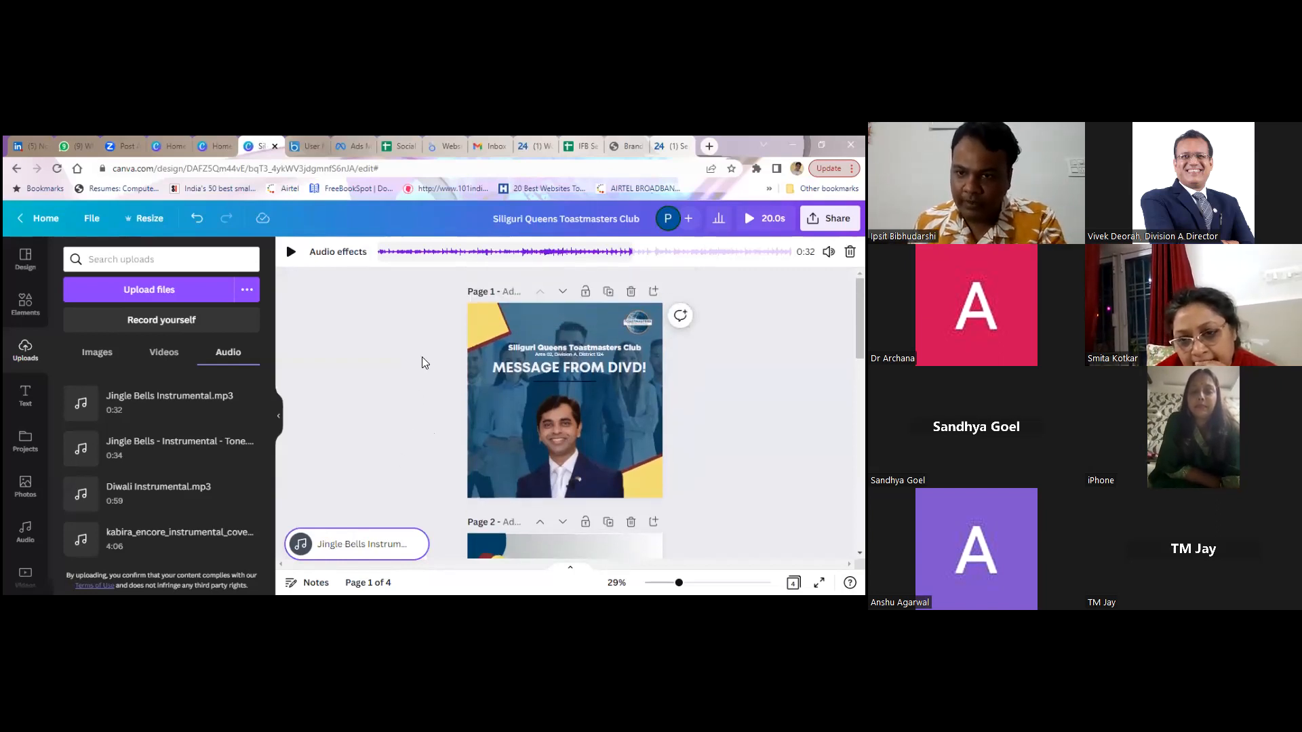
{"action": "scroll", "coordinate": [422, 359], "scroll_direction": "down", "scroll_amount": 2}
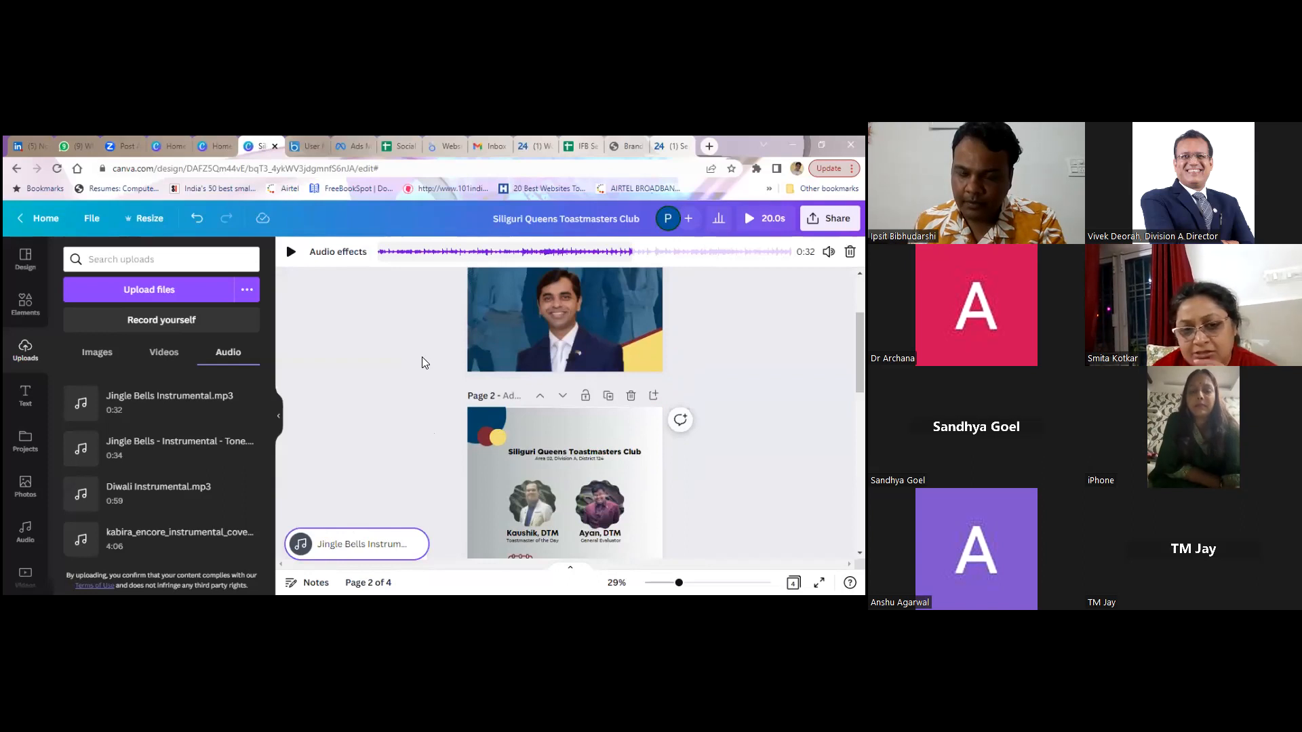
{"action": "scroll", "coordinate": [422, 359], "scroll_direction": "up", "scroll_amount": 2}
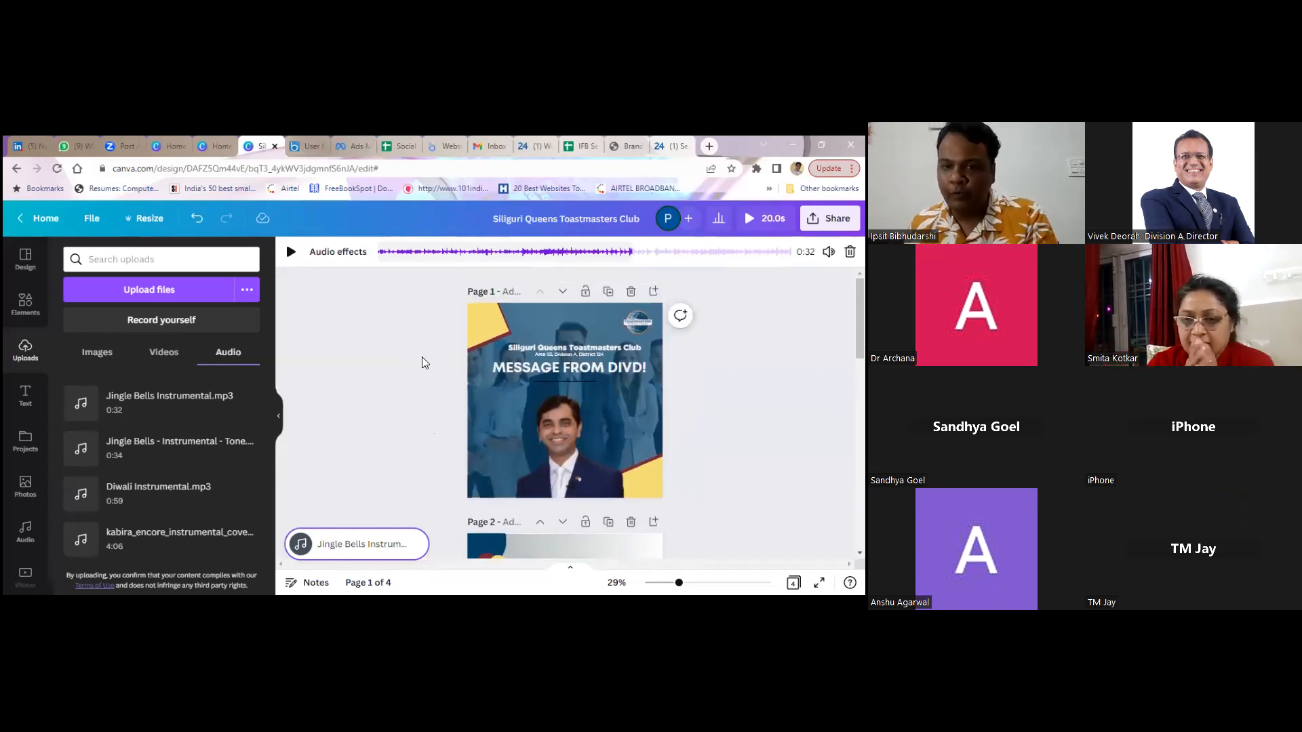
{"action": "scroll", "coordinate": [422, 357], "scroll_direction": "down", "scroll_amount": 2}
{"action": "scroll", "coordinate": [422, 358], "scroll_direction": "down", "scroll_amount": 5}
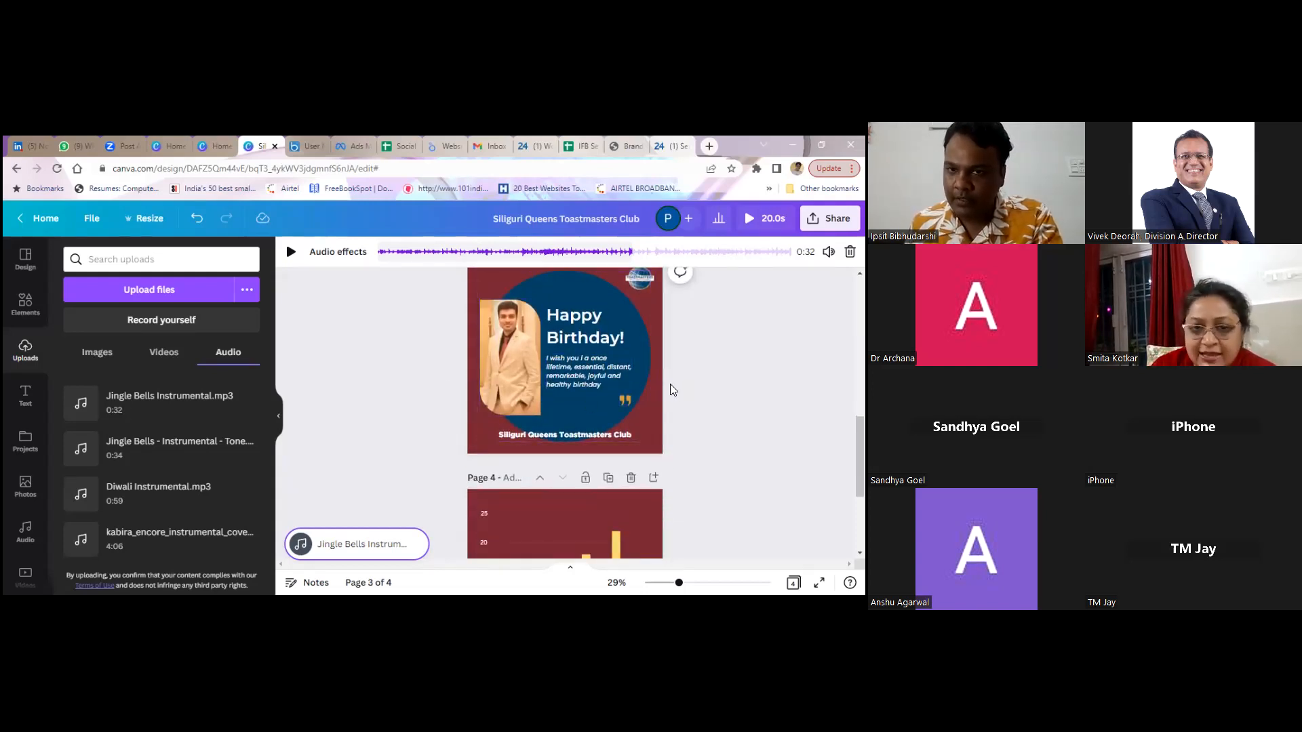
{"action": "scroll", "coordinate": [711, 362], "scroll_direction": "up", "scroll_amount": 1}
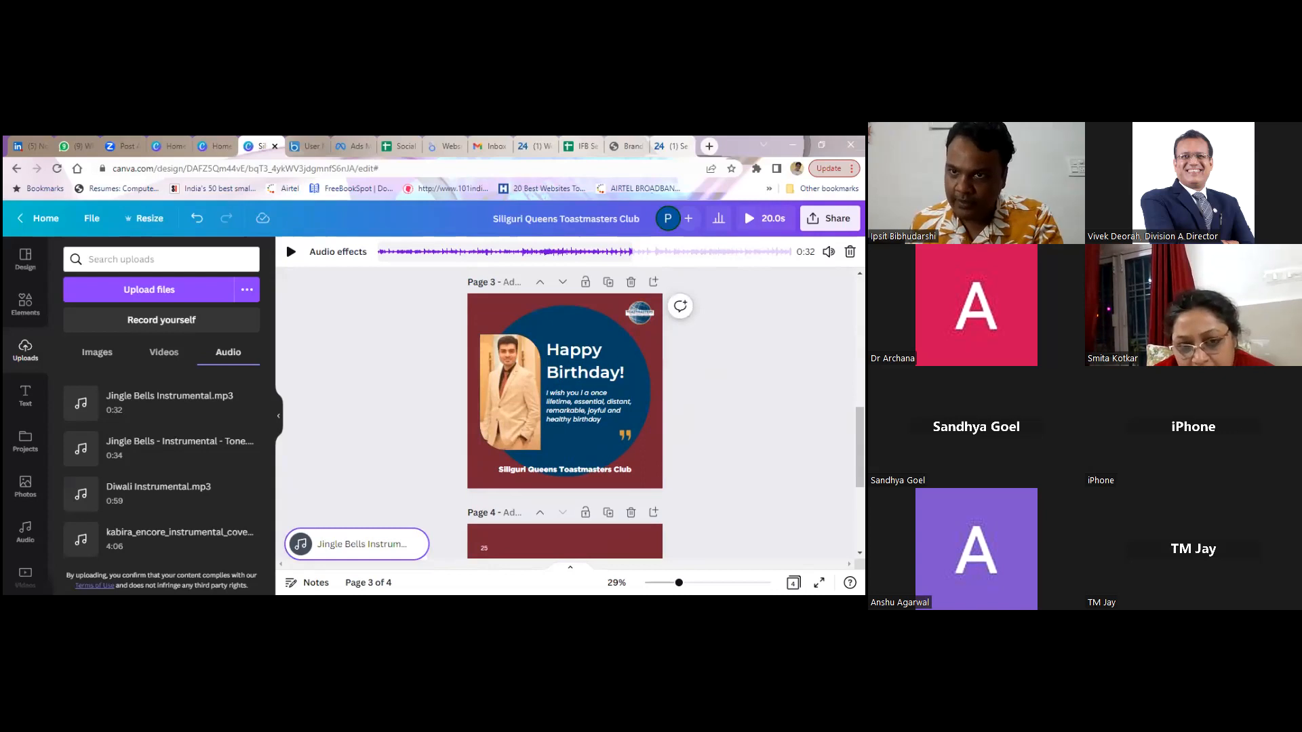
Download only the birthday page, page 3, as an MP4 video and dismiss the download progress
{"action": "left_click", "coordinate": [830, 217]}
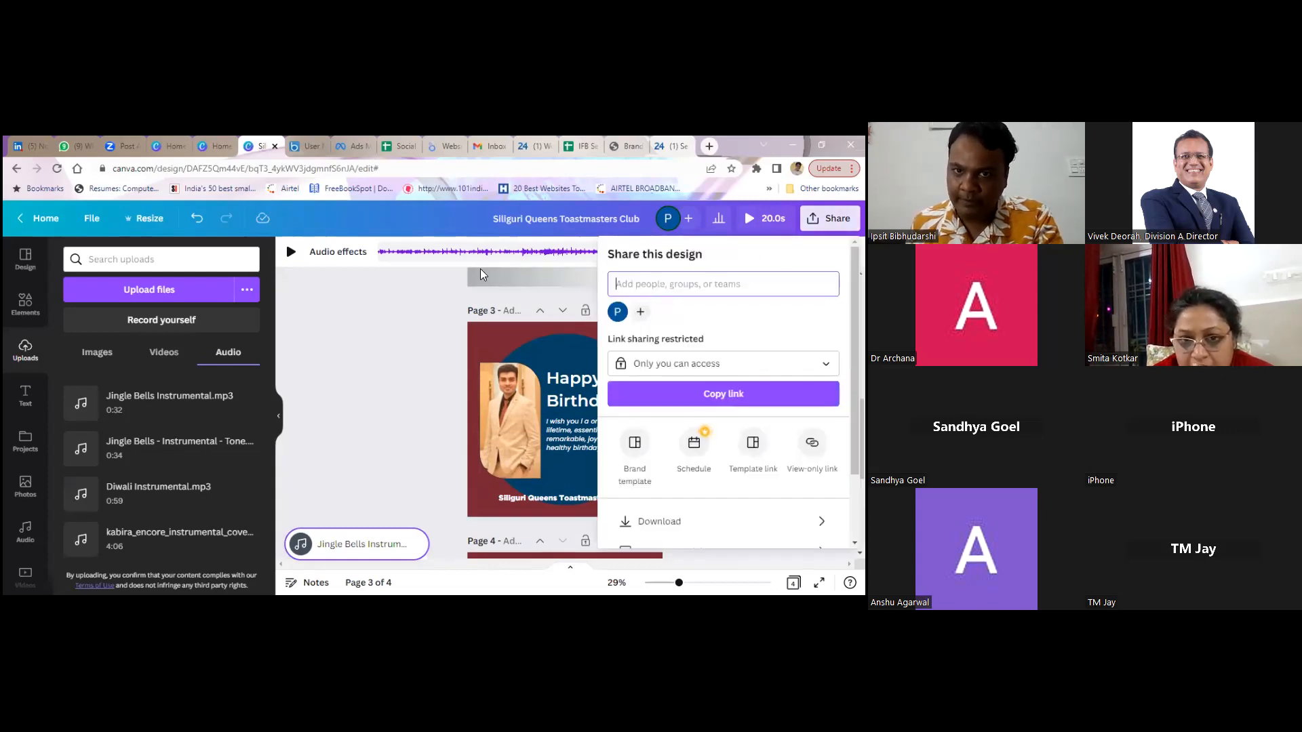
{"action": "left_click", "coordinate": [655, 523]}
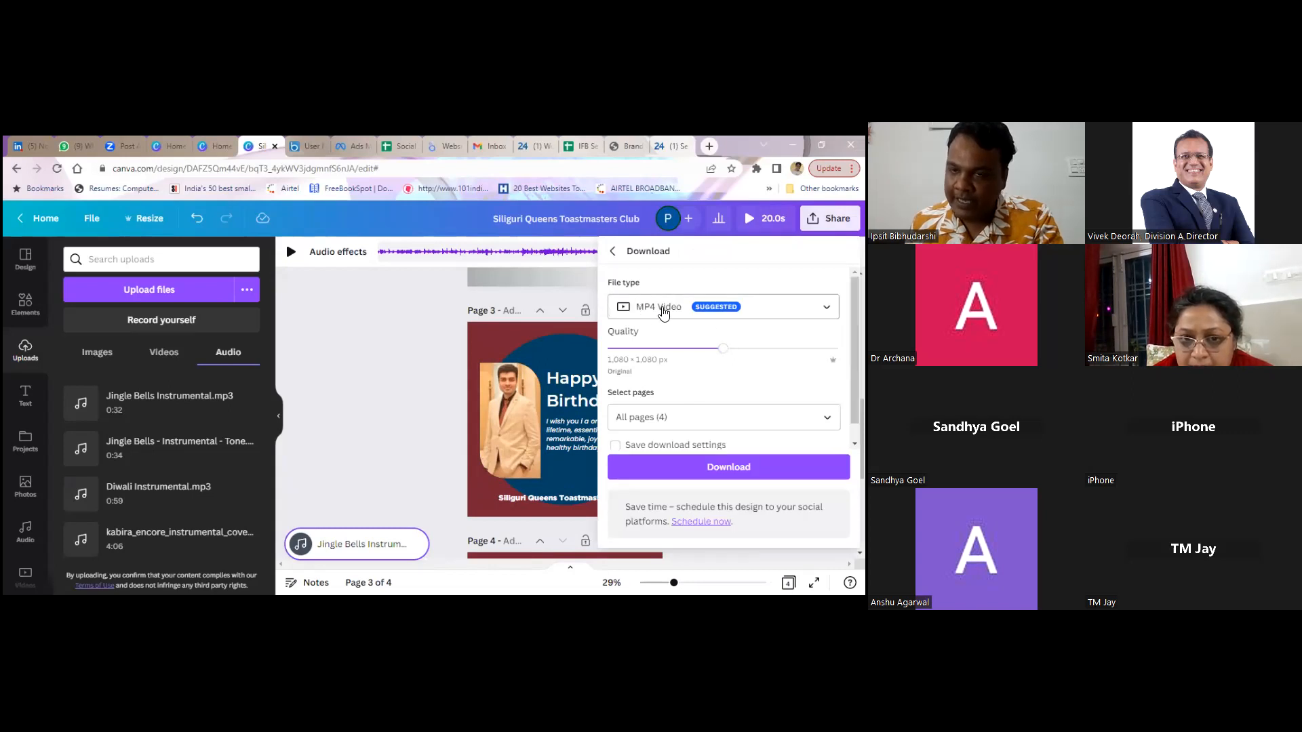
{"action": "left_click", "coordinate": [772, 420]}
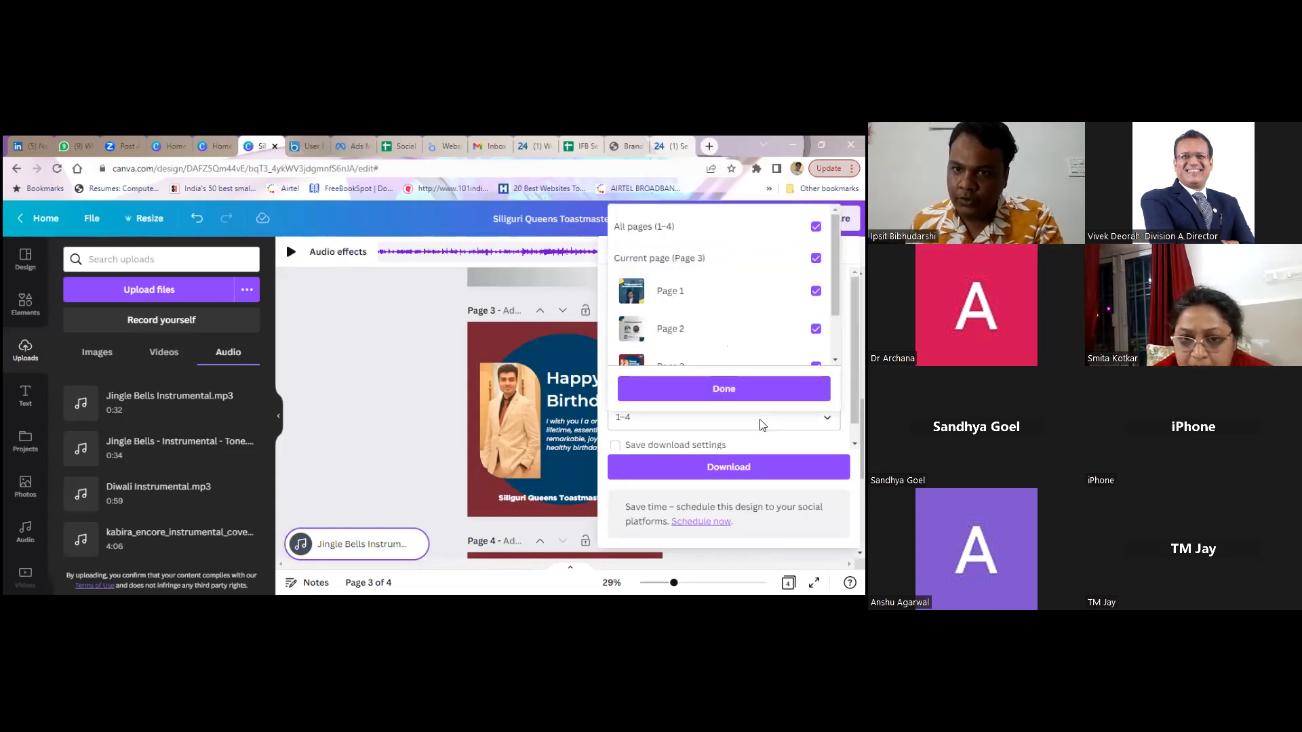
{"action": "left_click", "coordinate": [776, 423]}
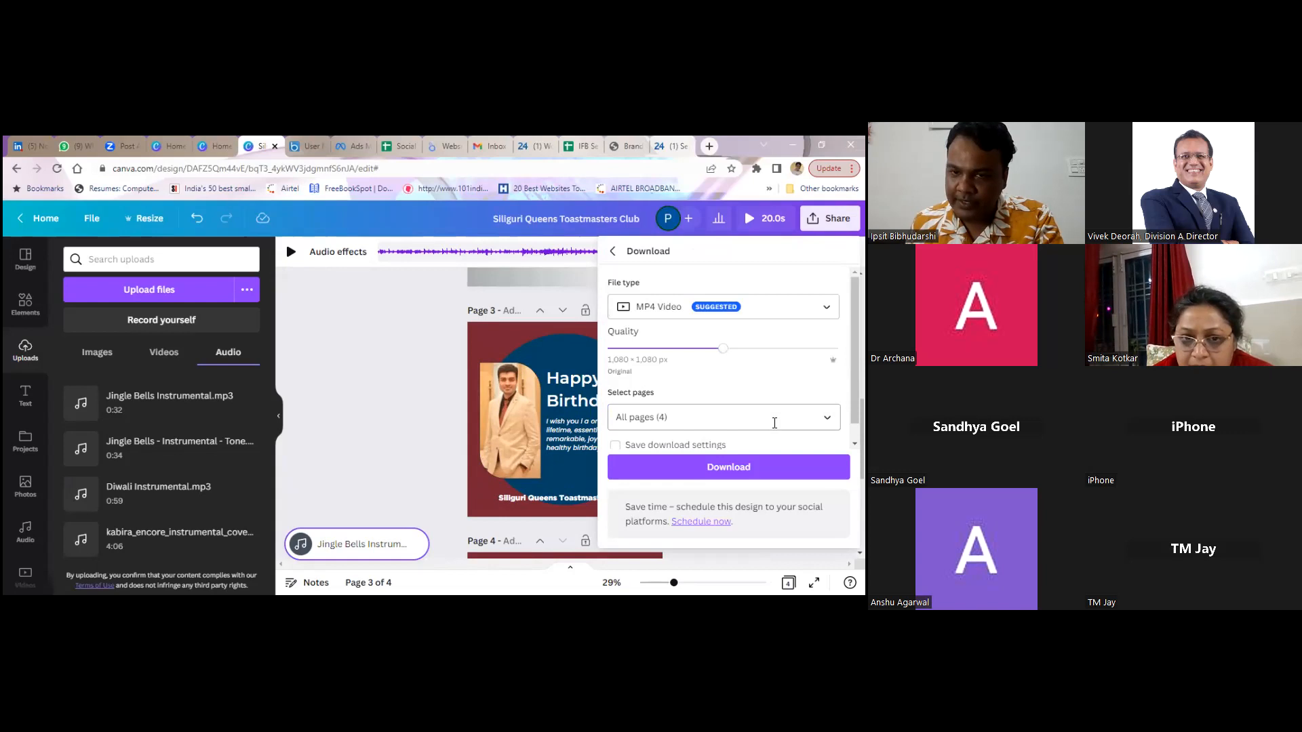
{"action": "left_click", "coordinate": [774, 423]}
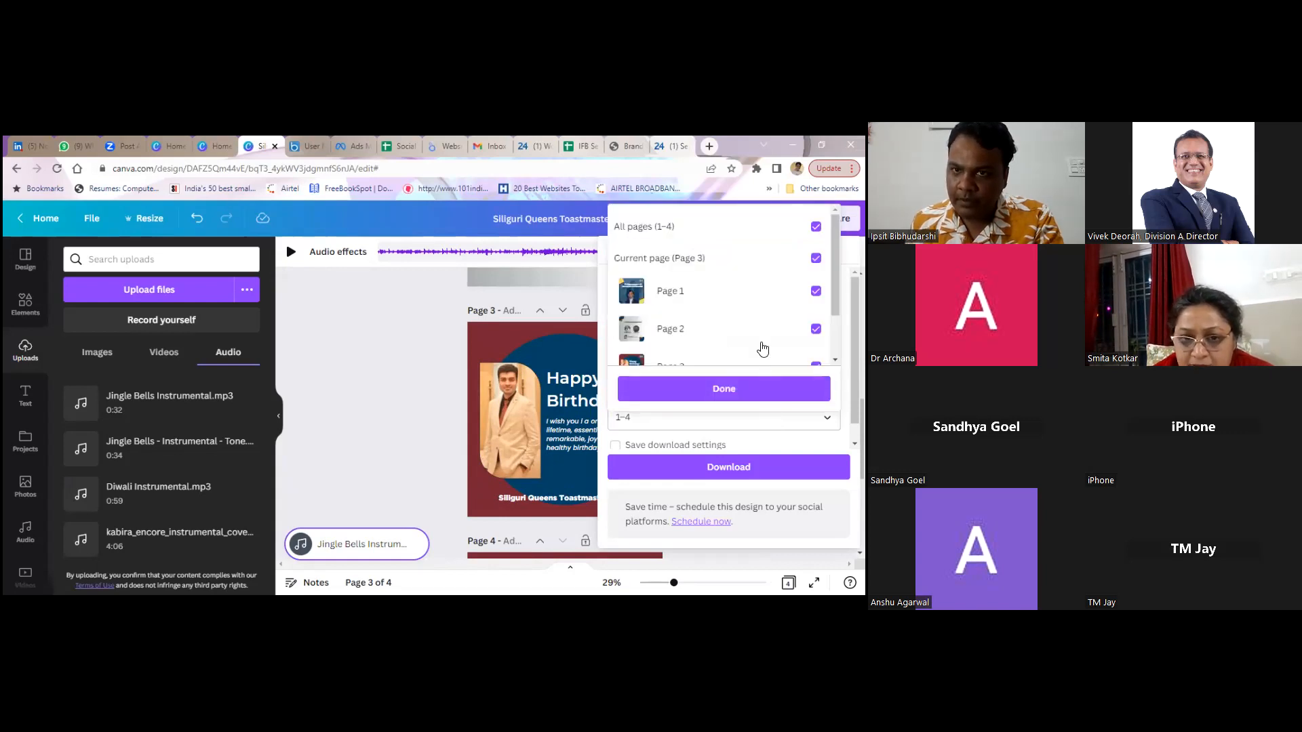
{"action": "left_click", "coordinate": [678, 226]}
{"action": "left_click", "coordinate": [692, 264]}
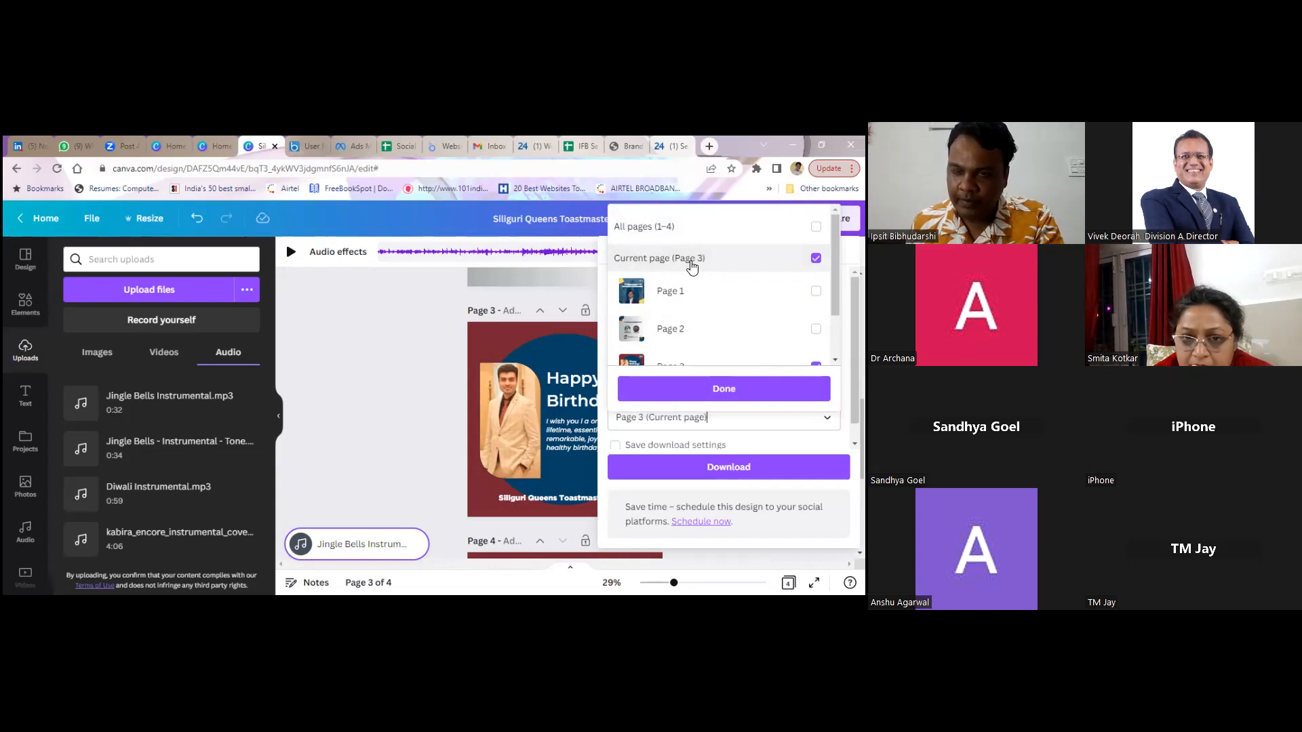
{"action": "left_click", "coordinate": [718, 389]}
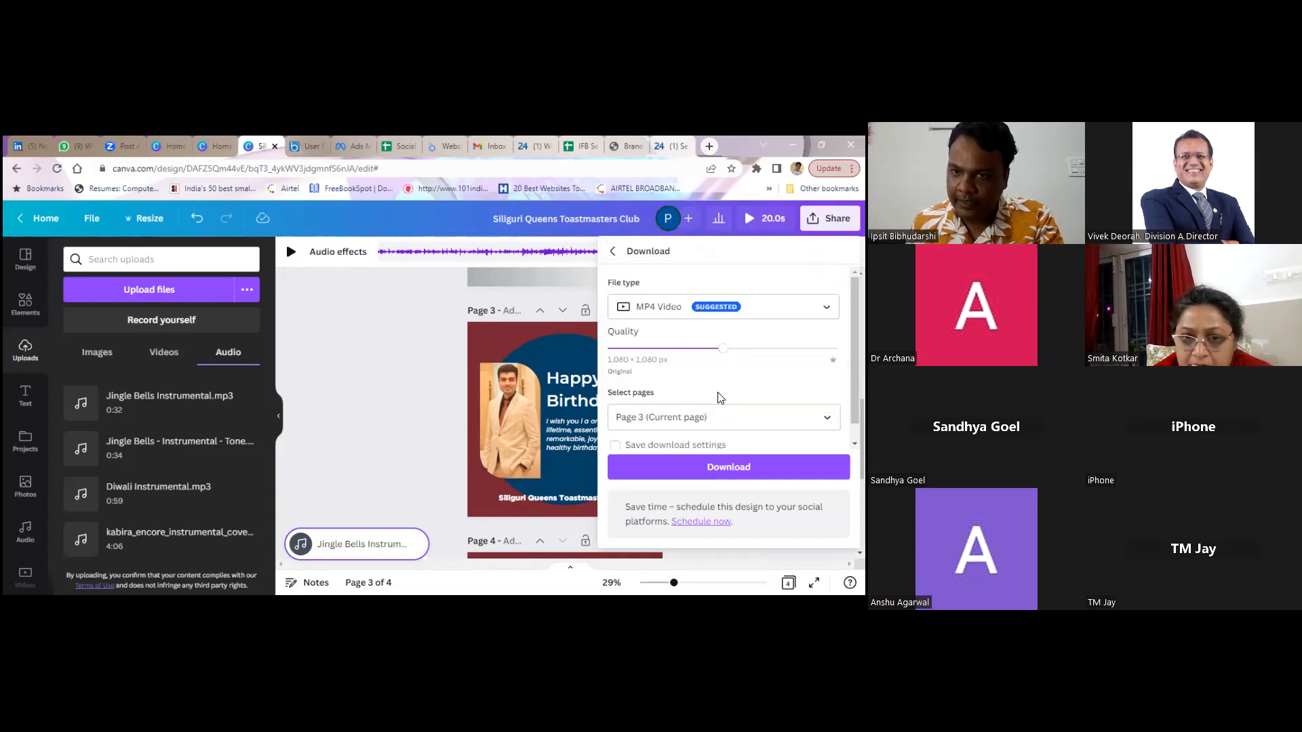
{"action": "left_click", "coordinate": [737, 479]}
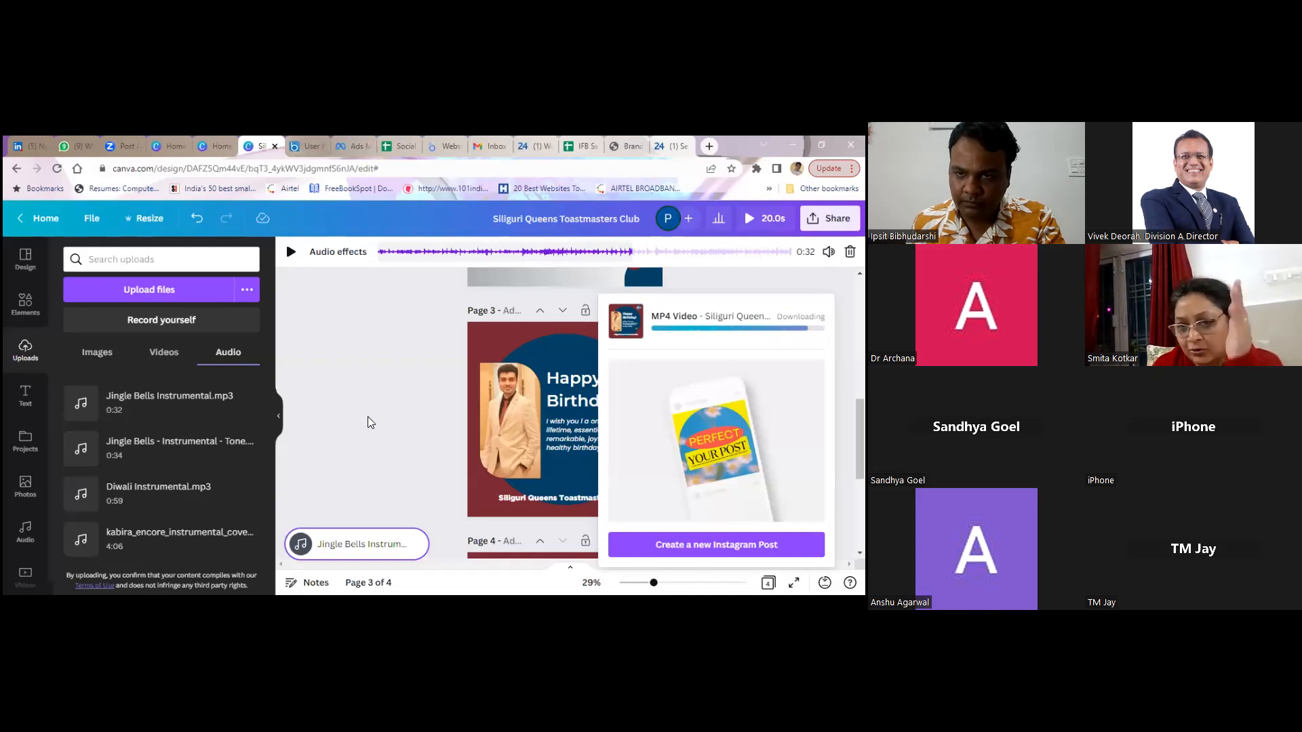
{"action": "left_click", "coordinate": [368, 416]}
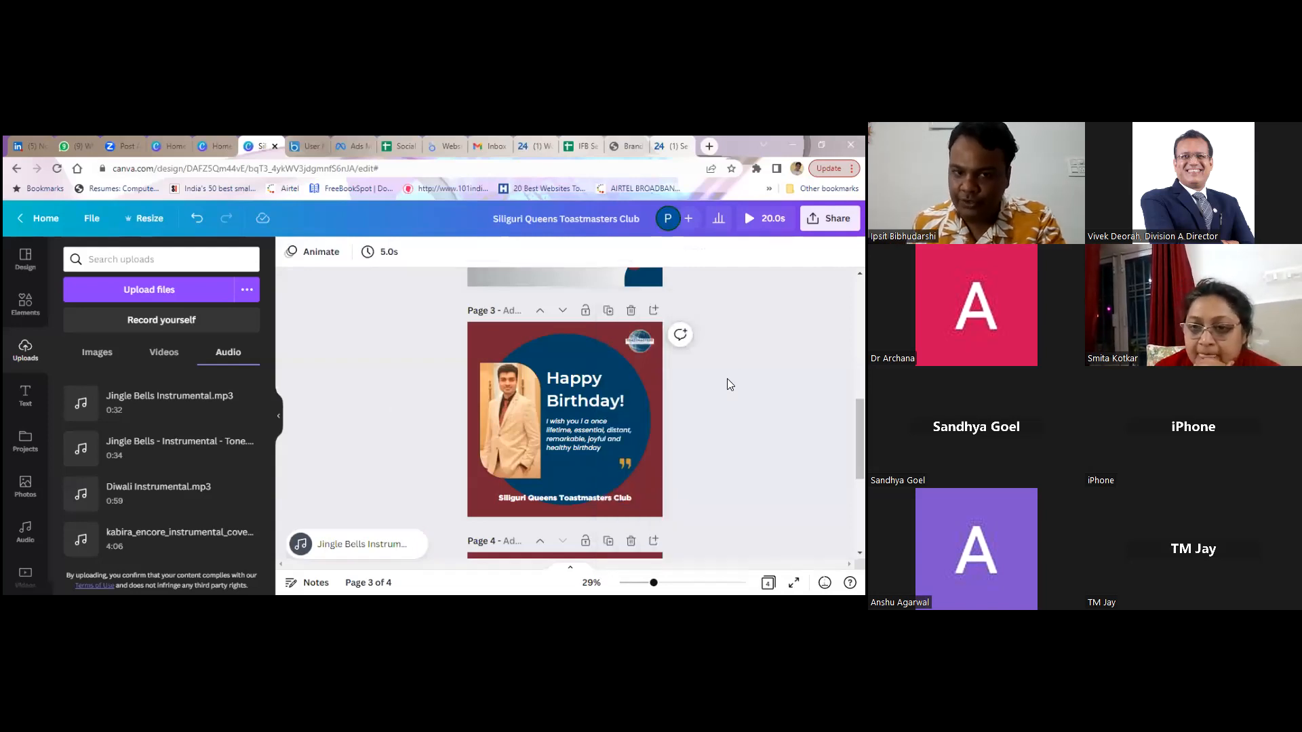
Go to the bar chart page, open the design's download settings and choose PNG as the file type
{"action": "scroll", "coordinate": [651, 432], "scroll_direction": "down", "scroll_amount": 1}
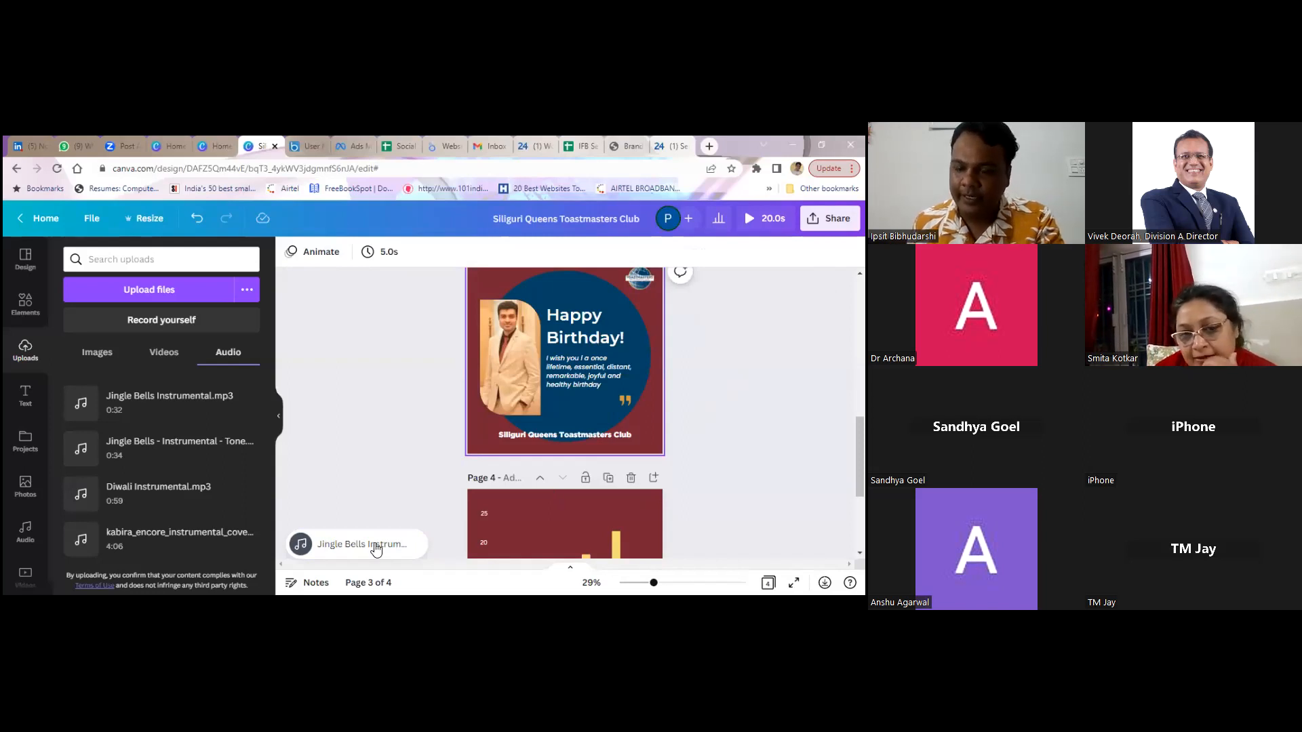
{"action": "scroll", "coordinate": [677, 498], "scroll_direction": "down", "scroll_amount": 2}
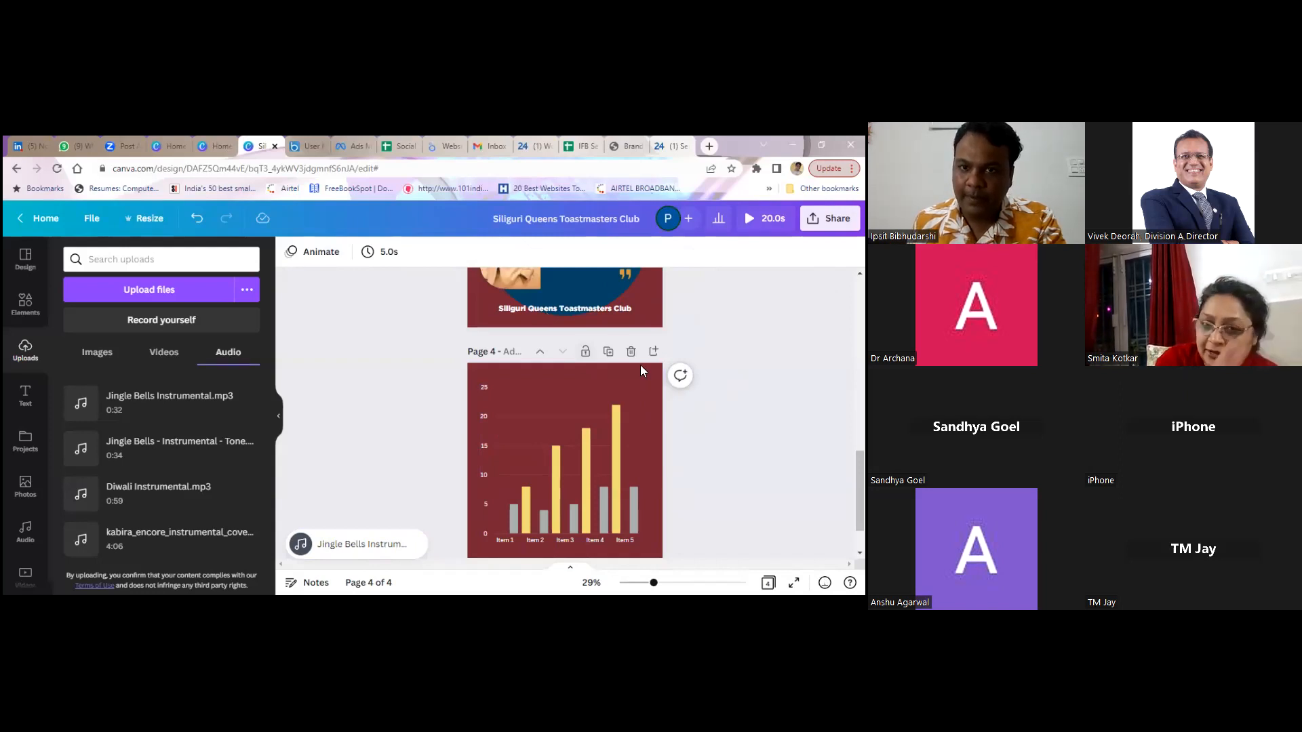
{"action": "left_click", "coordinate": [570, 411]}
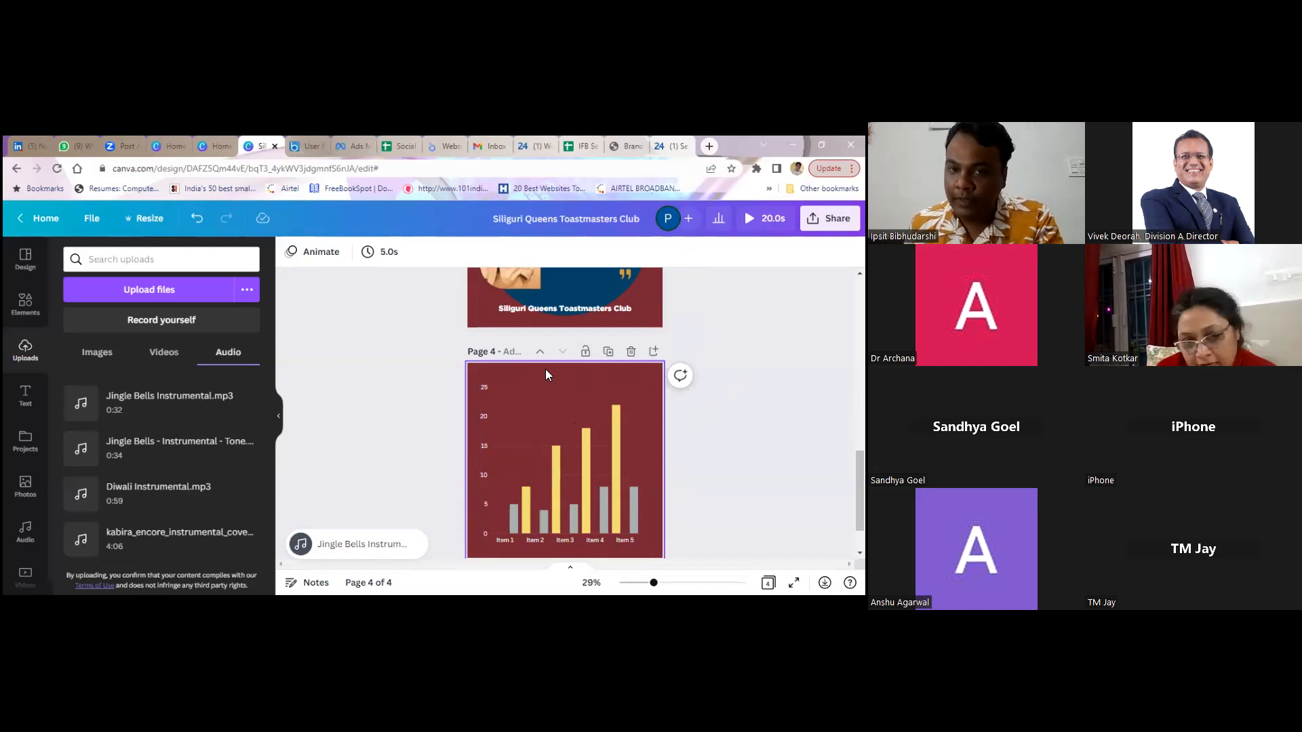
{"action": "left_click", "coordinate": [829, 218]}
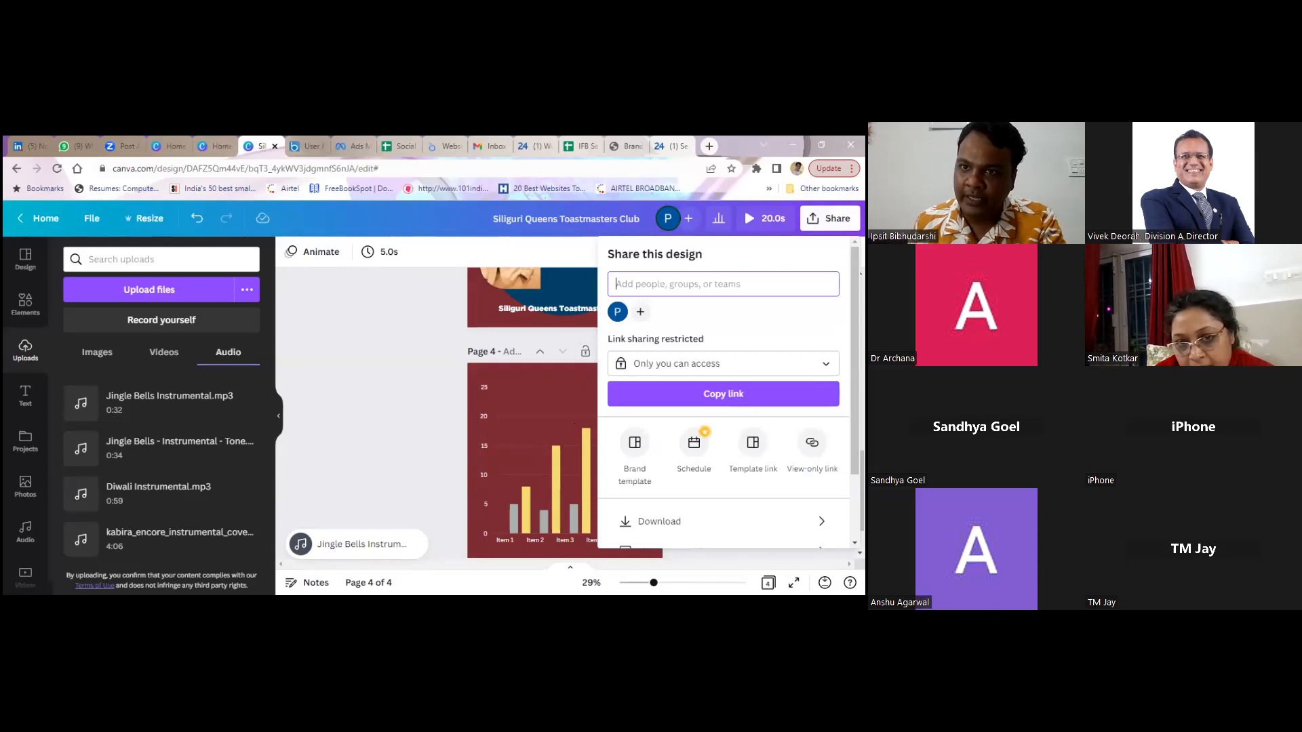
{"action": "left_click", "coordinate": [641, 518]}
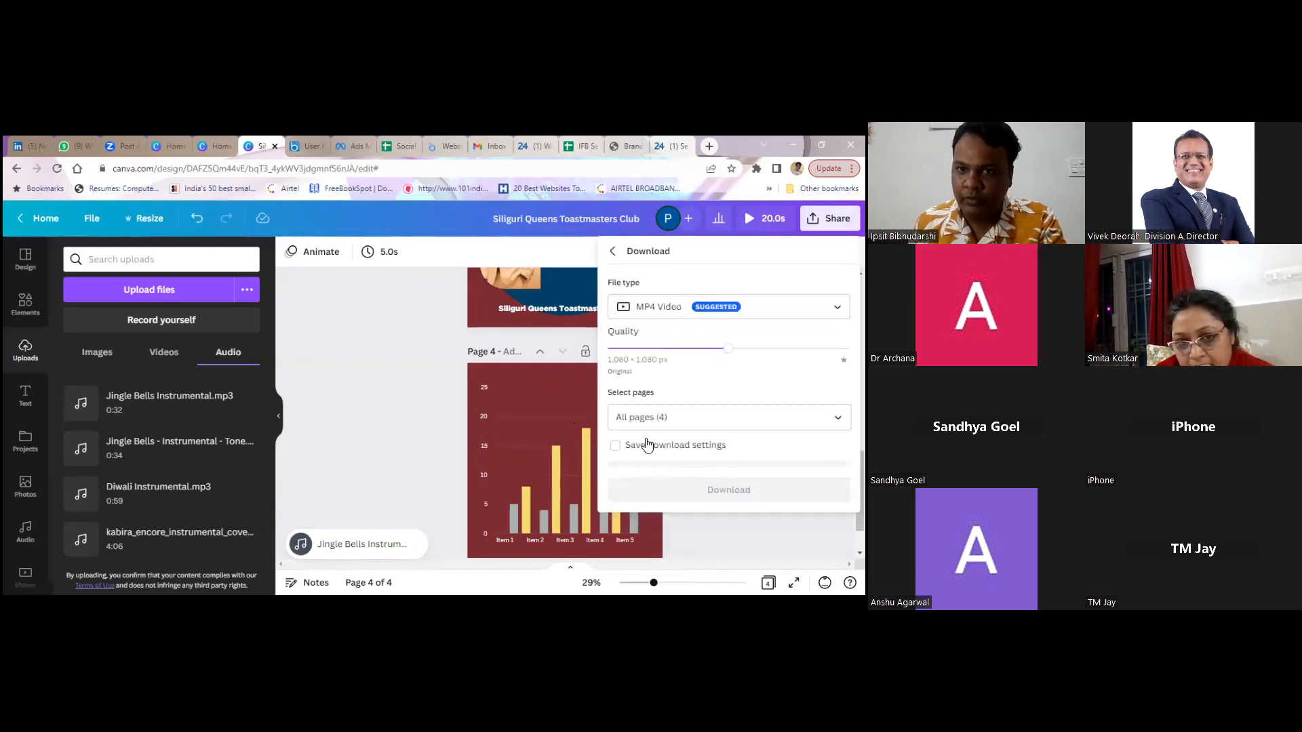
{"action": "left_click", "coordinate": [664, 305]}
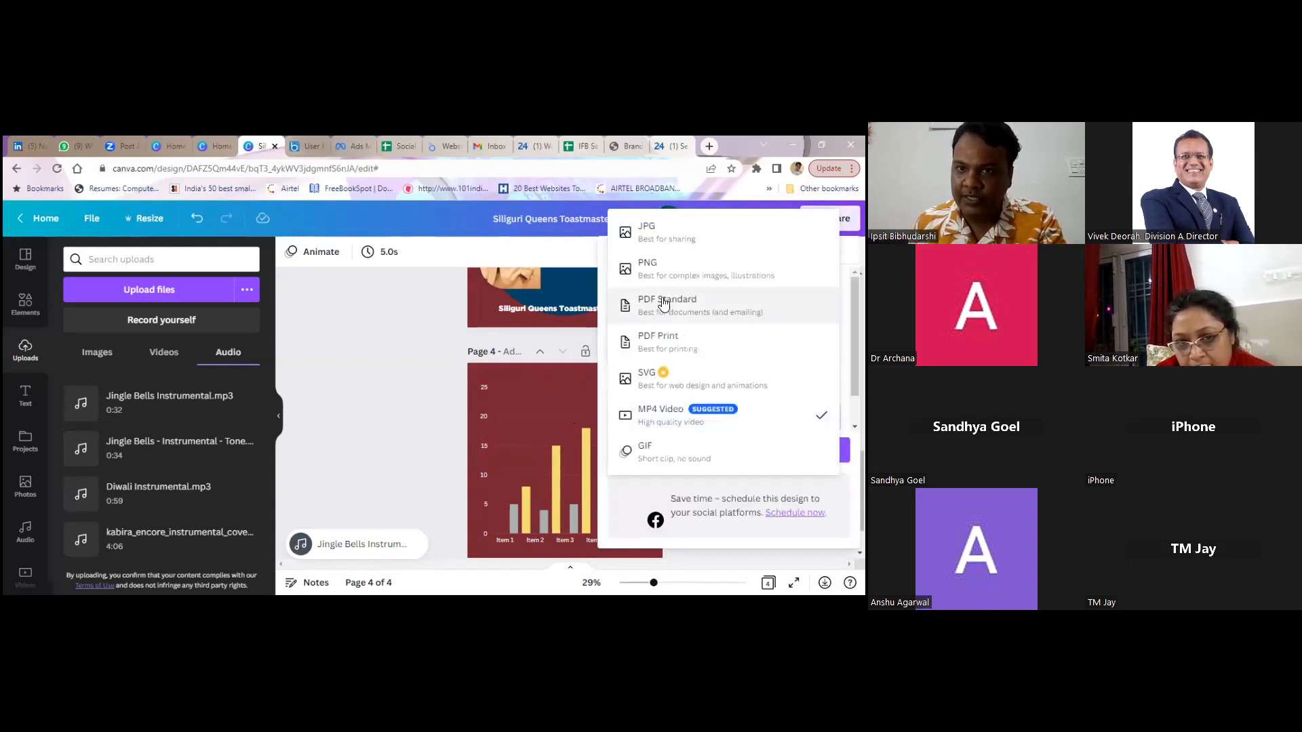
{"action": "left_click", "coordinate": [662, 267]}
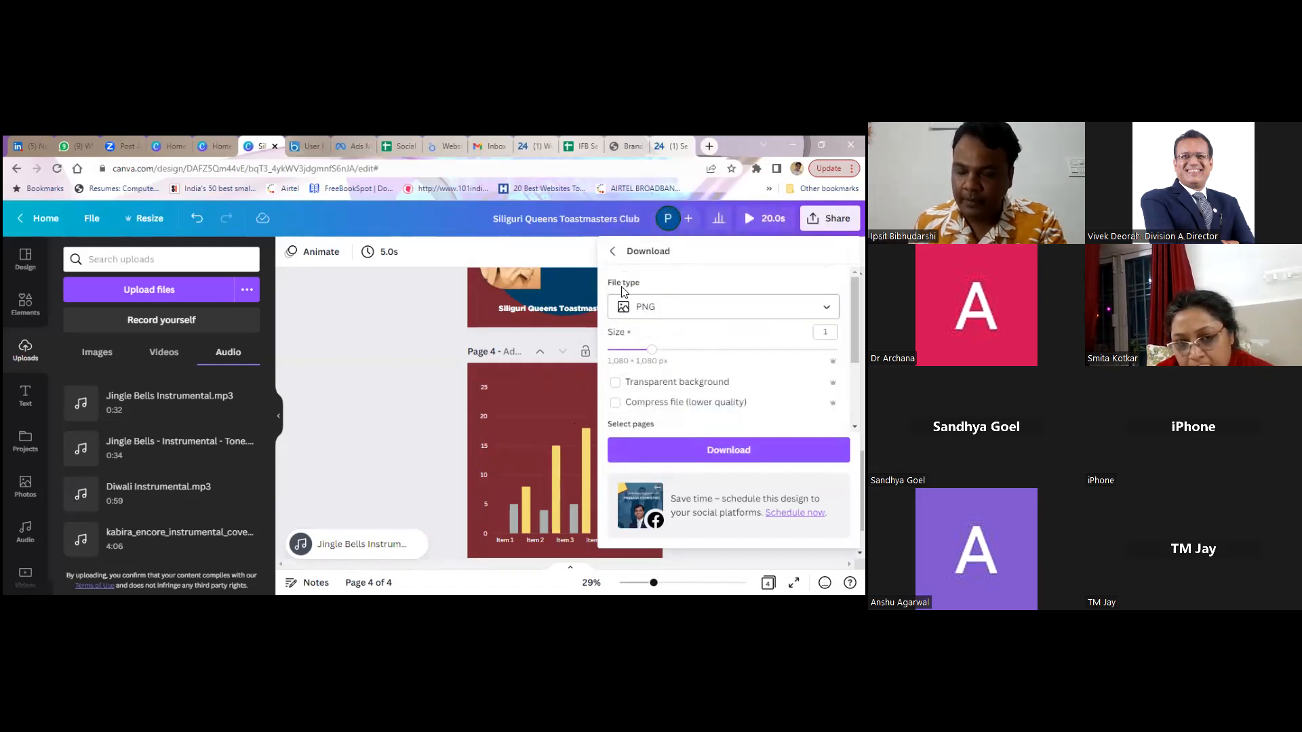
{"action": "left_click", "coordinate": [654, 448]}
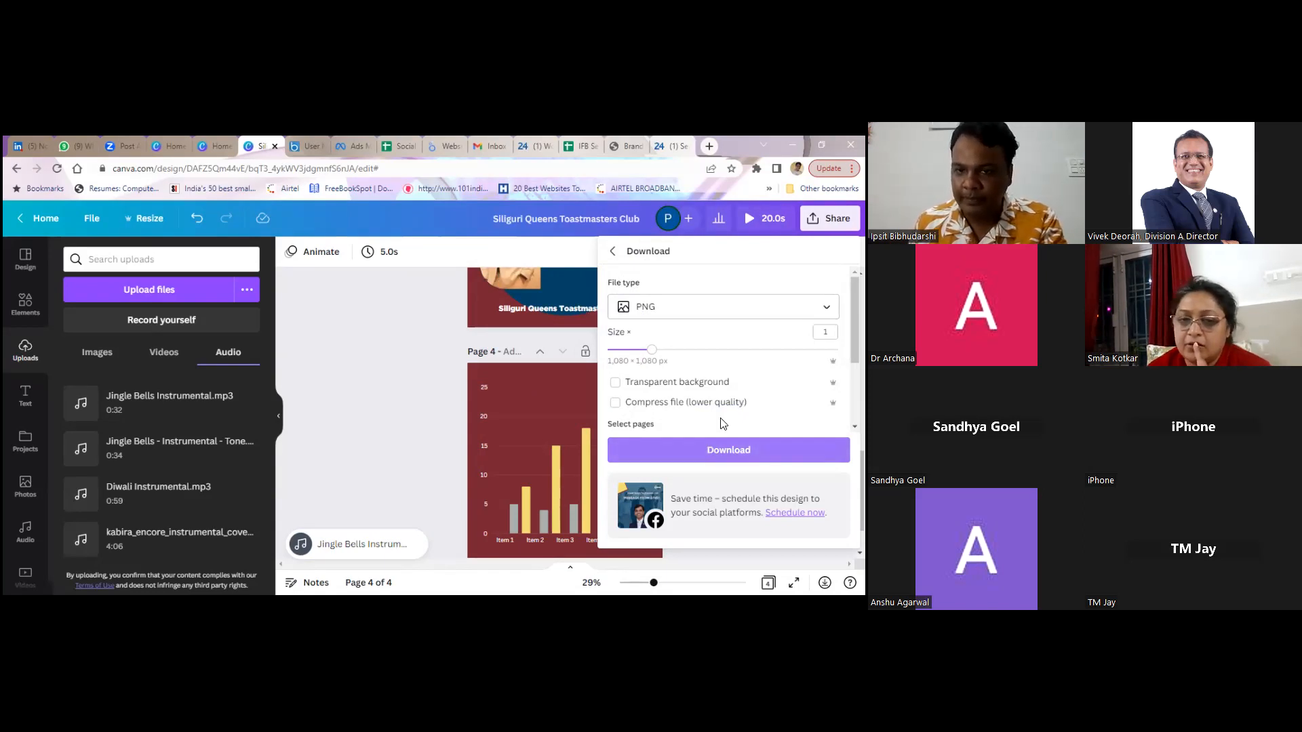
Review the PNG download options, switch the file type back to MP4 Video and close the download settings
{"action": "scroll", "coordinate": [720, 417], "scroll_direction": "down", "scroll_amount": 1}
{"action": "scroll", "coordinate": [720, 423], "scroll_direction": "down", "scroll_amount": 1}
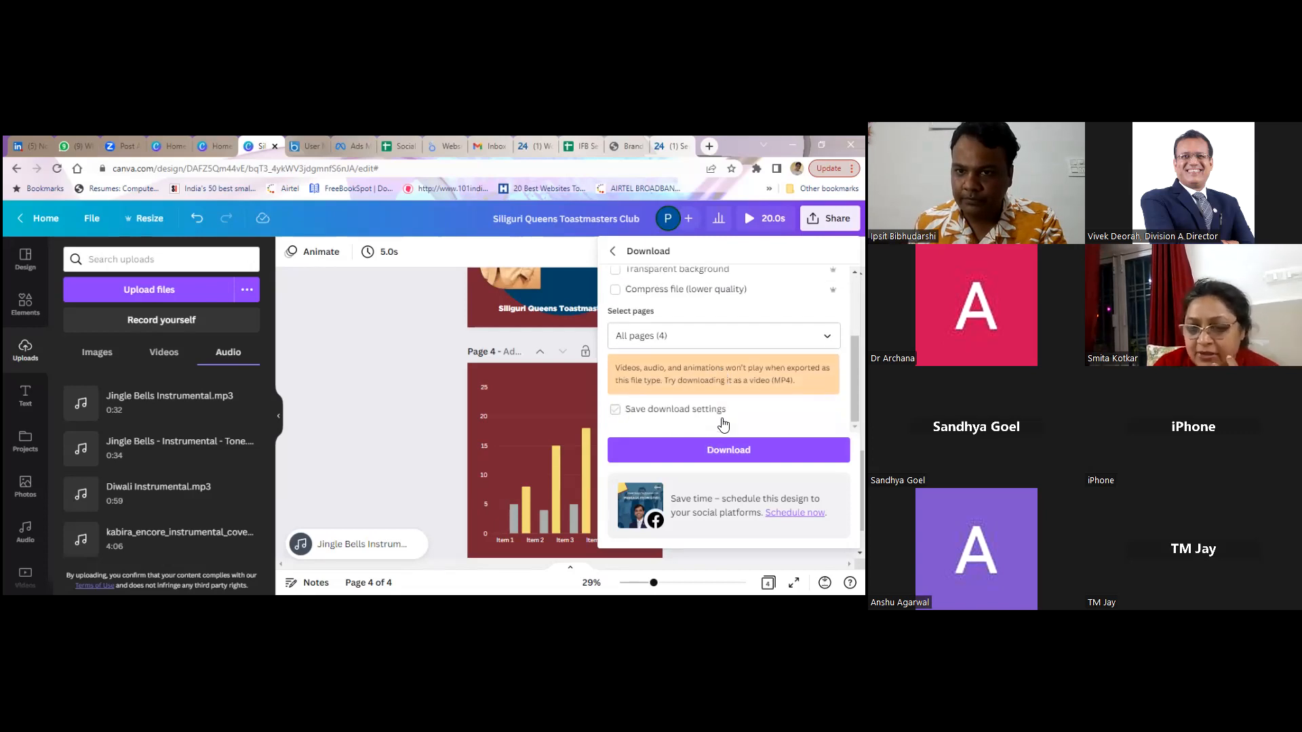
{"action": "scroll", "coordinate": [685, 285], "scroll_direction": "up", "scroll_amount": 2}
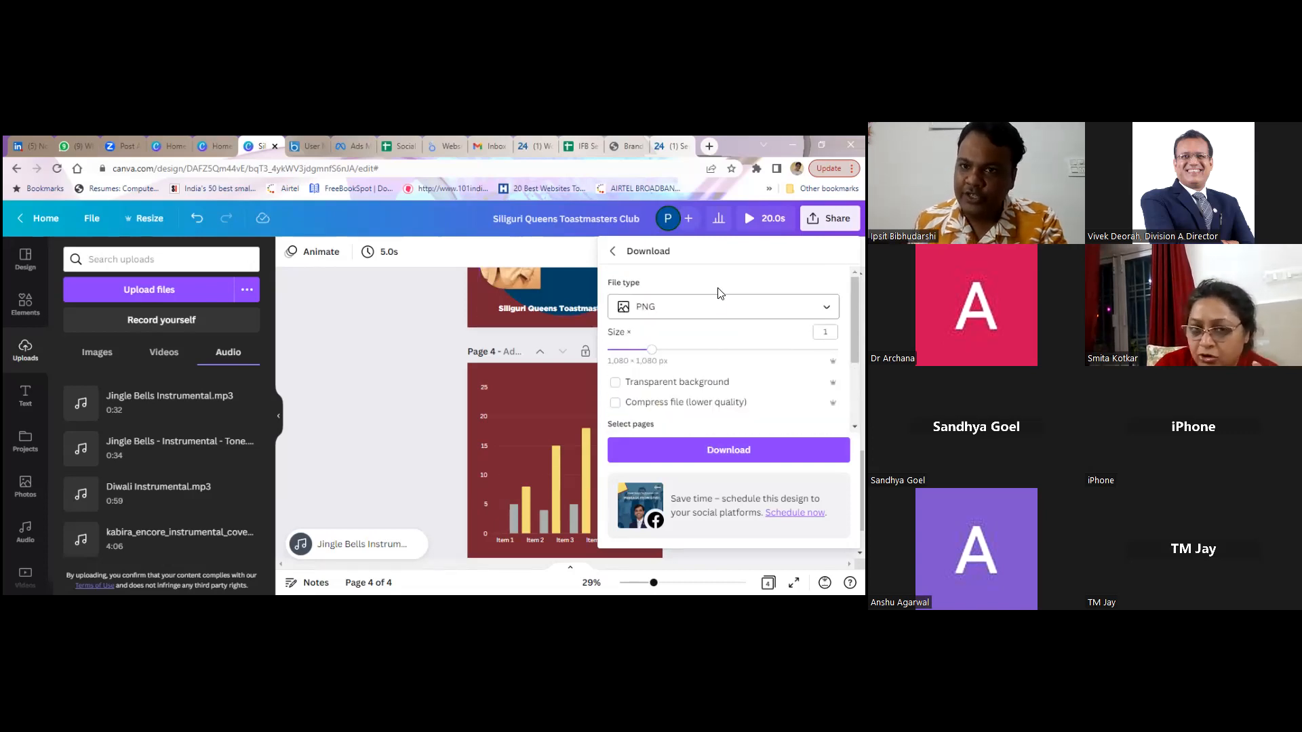
{"action": "left_click", "coordinate": [722, 309]}
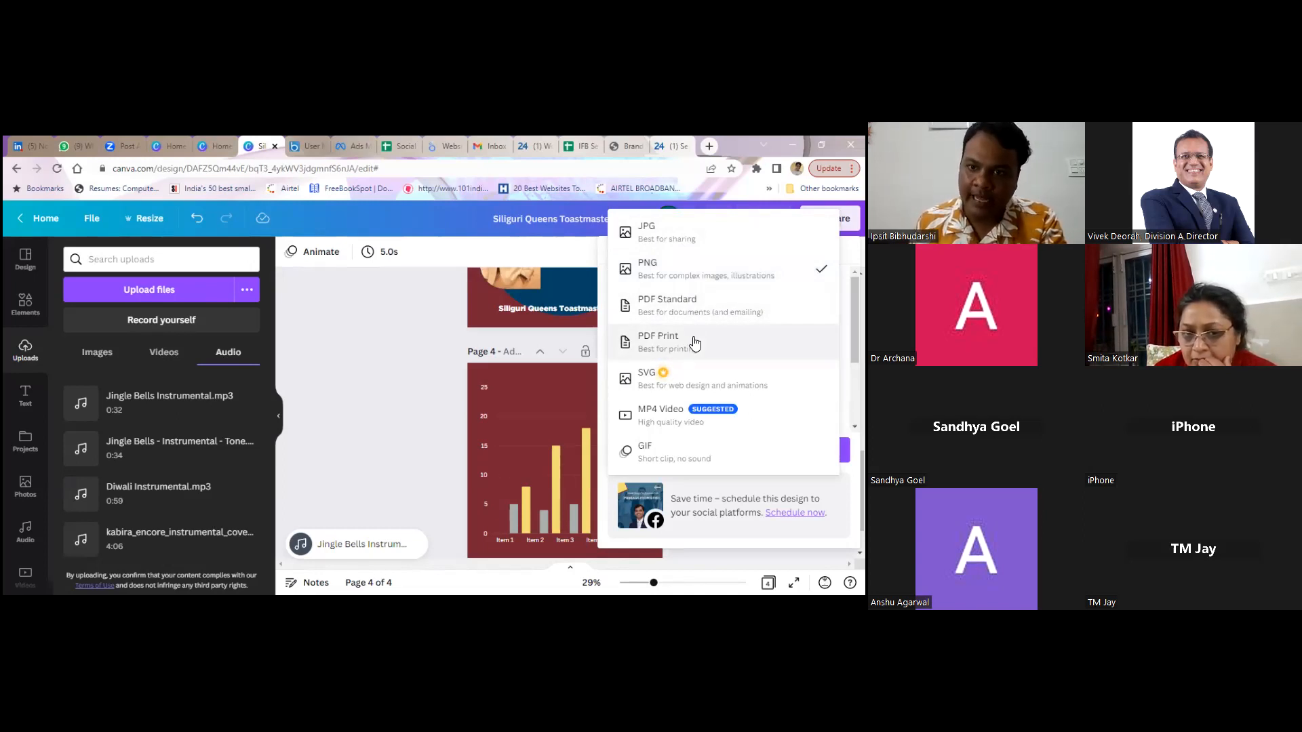
{"action": "left_click", "coordinate": [682, 419]}
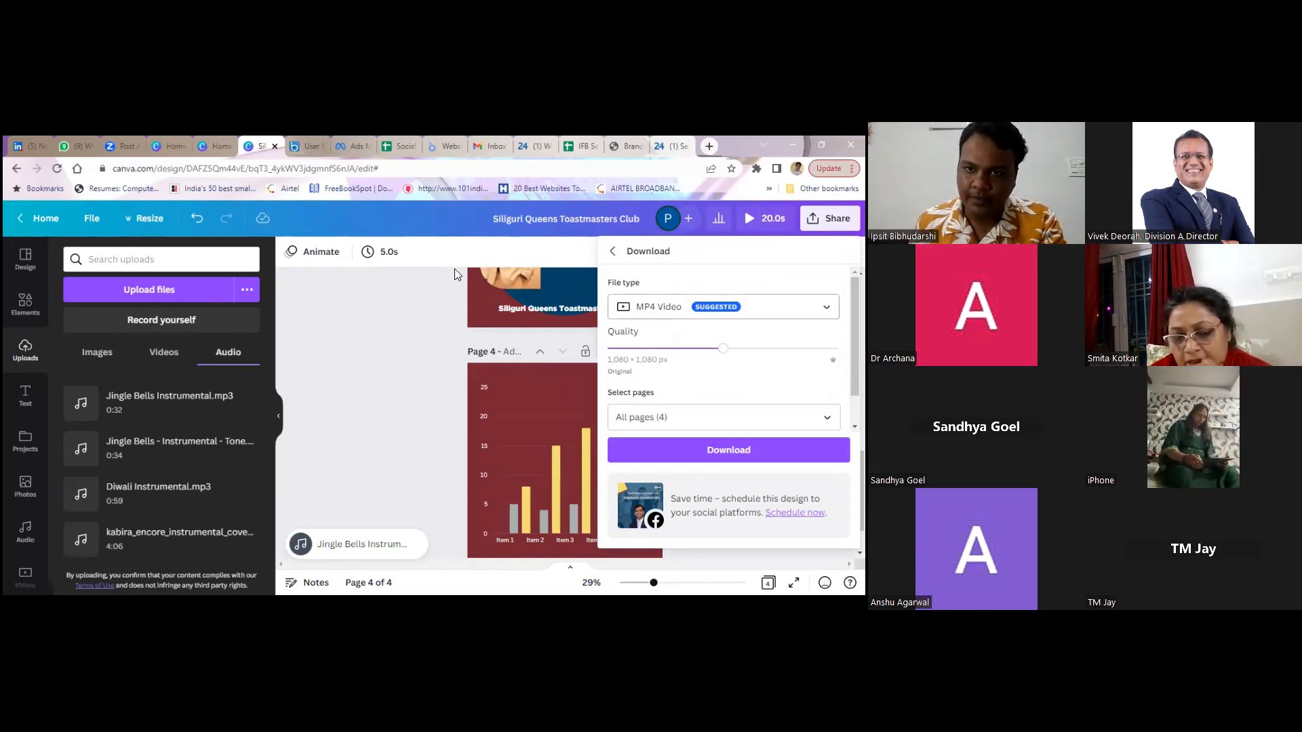
{"action": "left_click", "coordinate": [395, 300]}
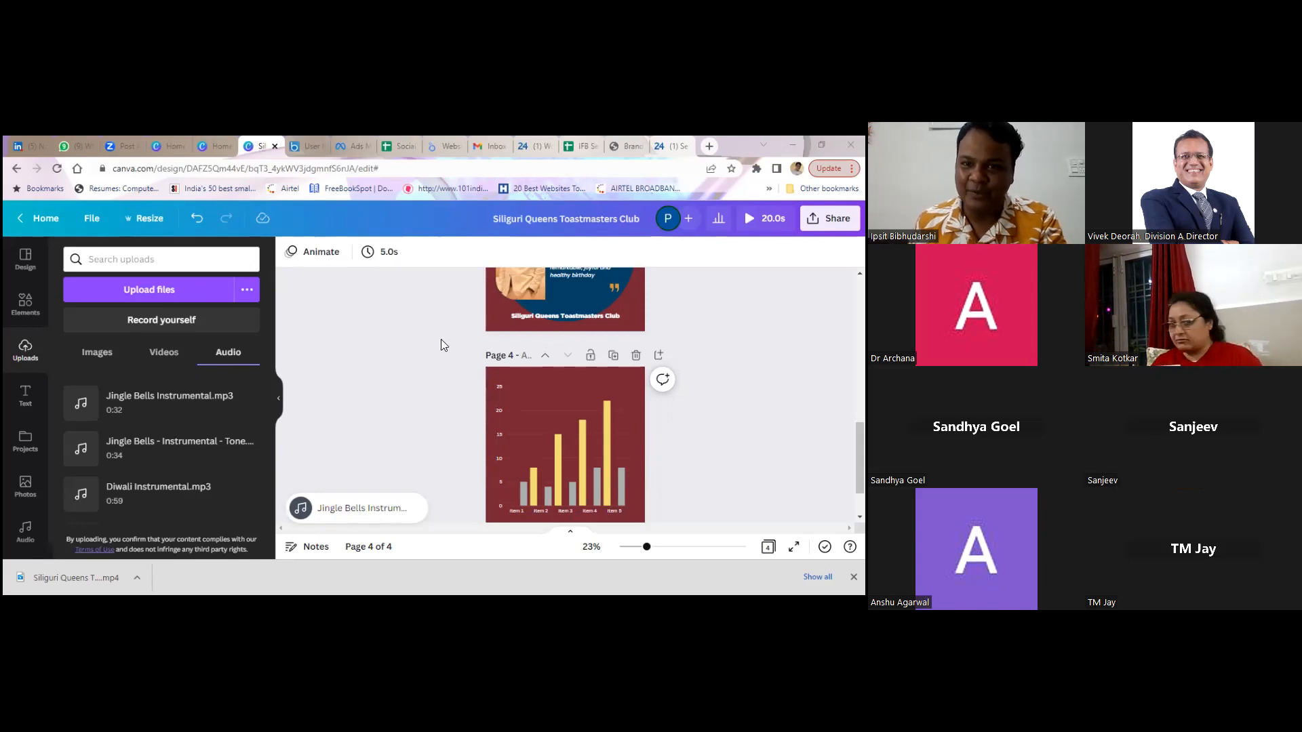
Look back over the opening message page and the meeting details page
{"action": "scroll", "coordinate": [432, 364], "scroll_direction": "up", "scroll_amount": 10}
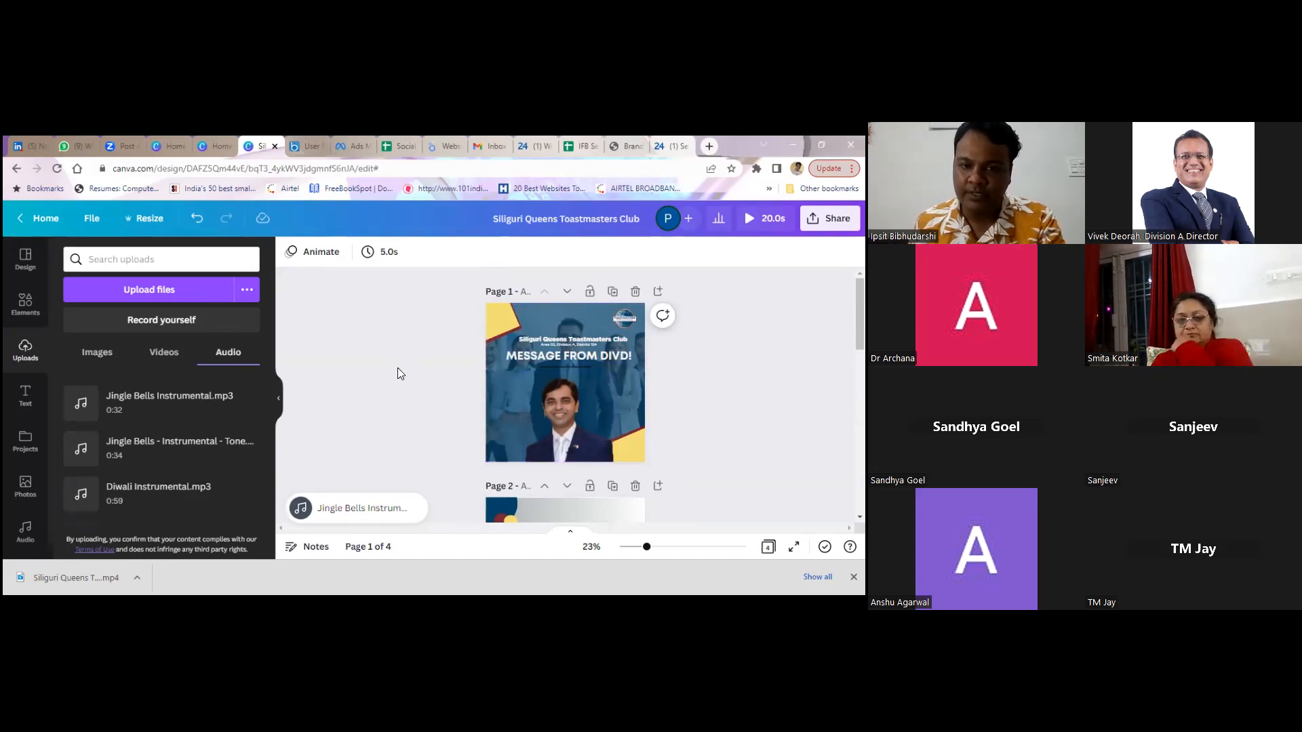
{"action": "scroll", "coordinate": [393, 376], "scroll_direction": "down", "scroll_amount": 1}
{"action": "scroll", "coordinate": [395, 376], "scroll_direction": "up", "scroll_amount": 1}
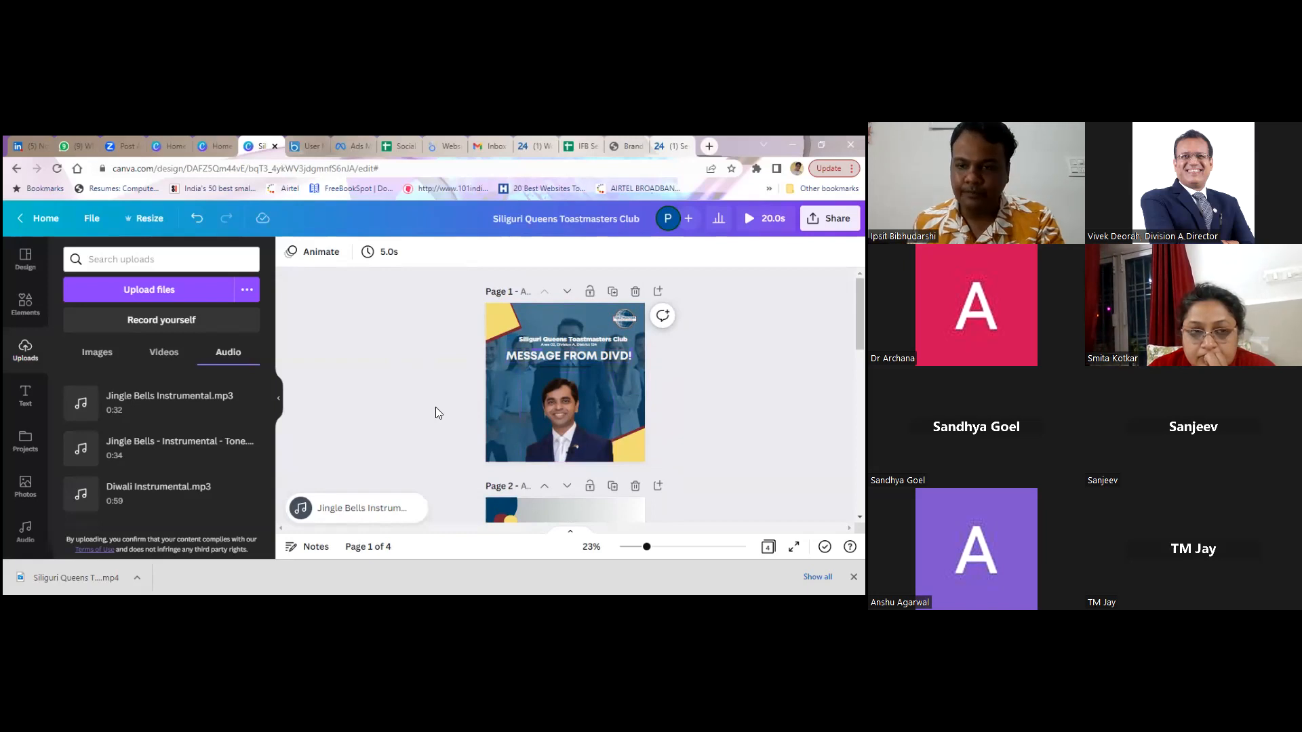
{"action": "scroll", "coordinate": [629, 467], "scroll_direction": "down", "scroll_amount": 1}
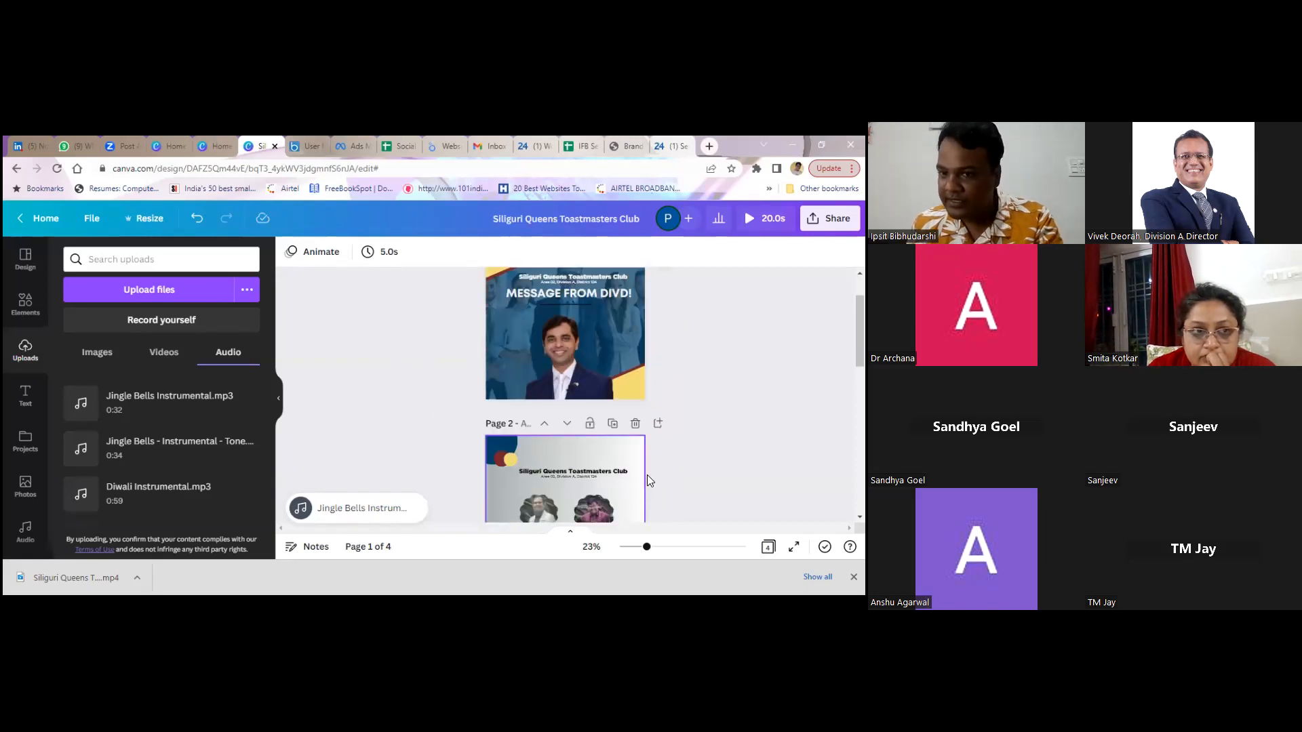
{"action": "scroll", "coordinate": [647, 480], "scroll_direction": "down", "scroll_amount": 1}
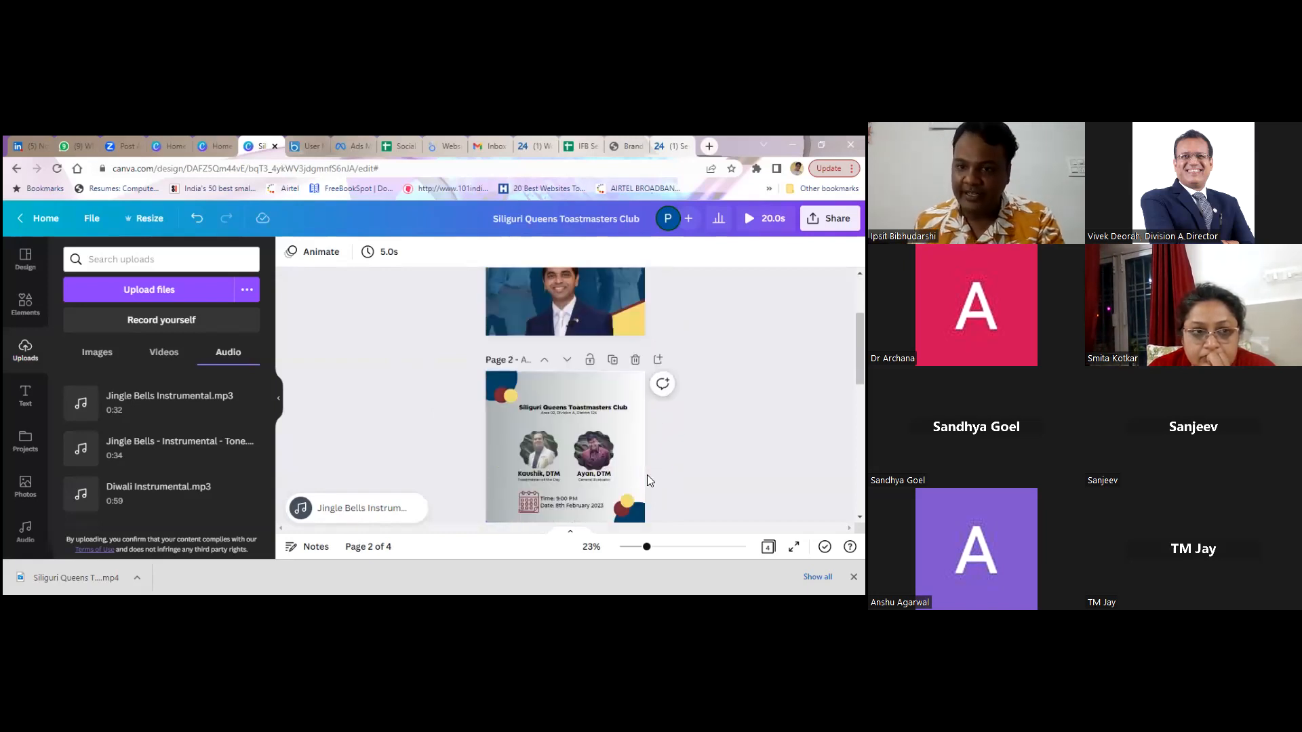